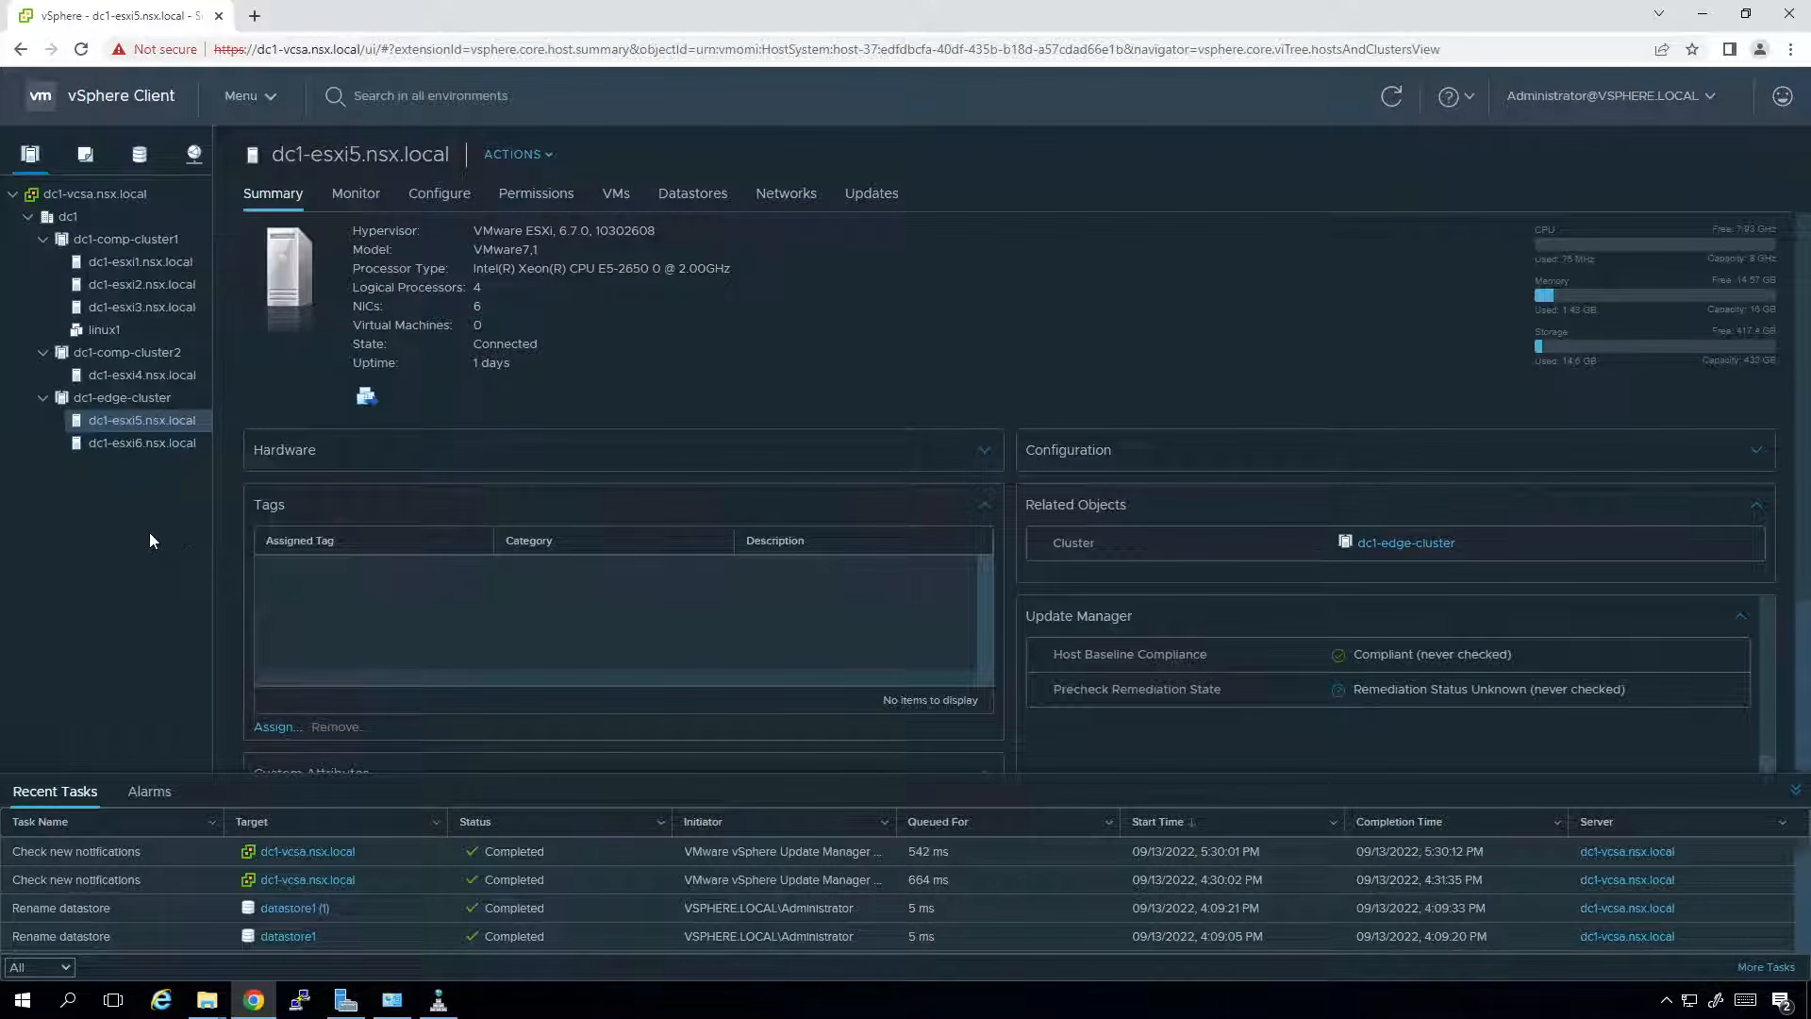
Start a new virtual machine on dc1-comp-cluster1 and name it windows.
left_click(138, 237)
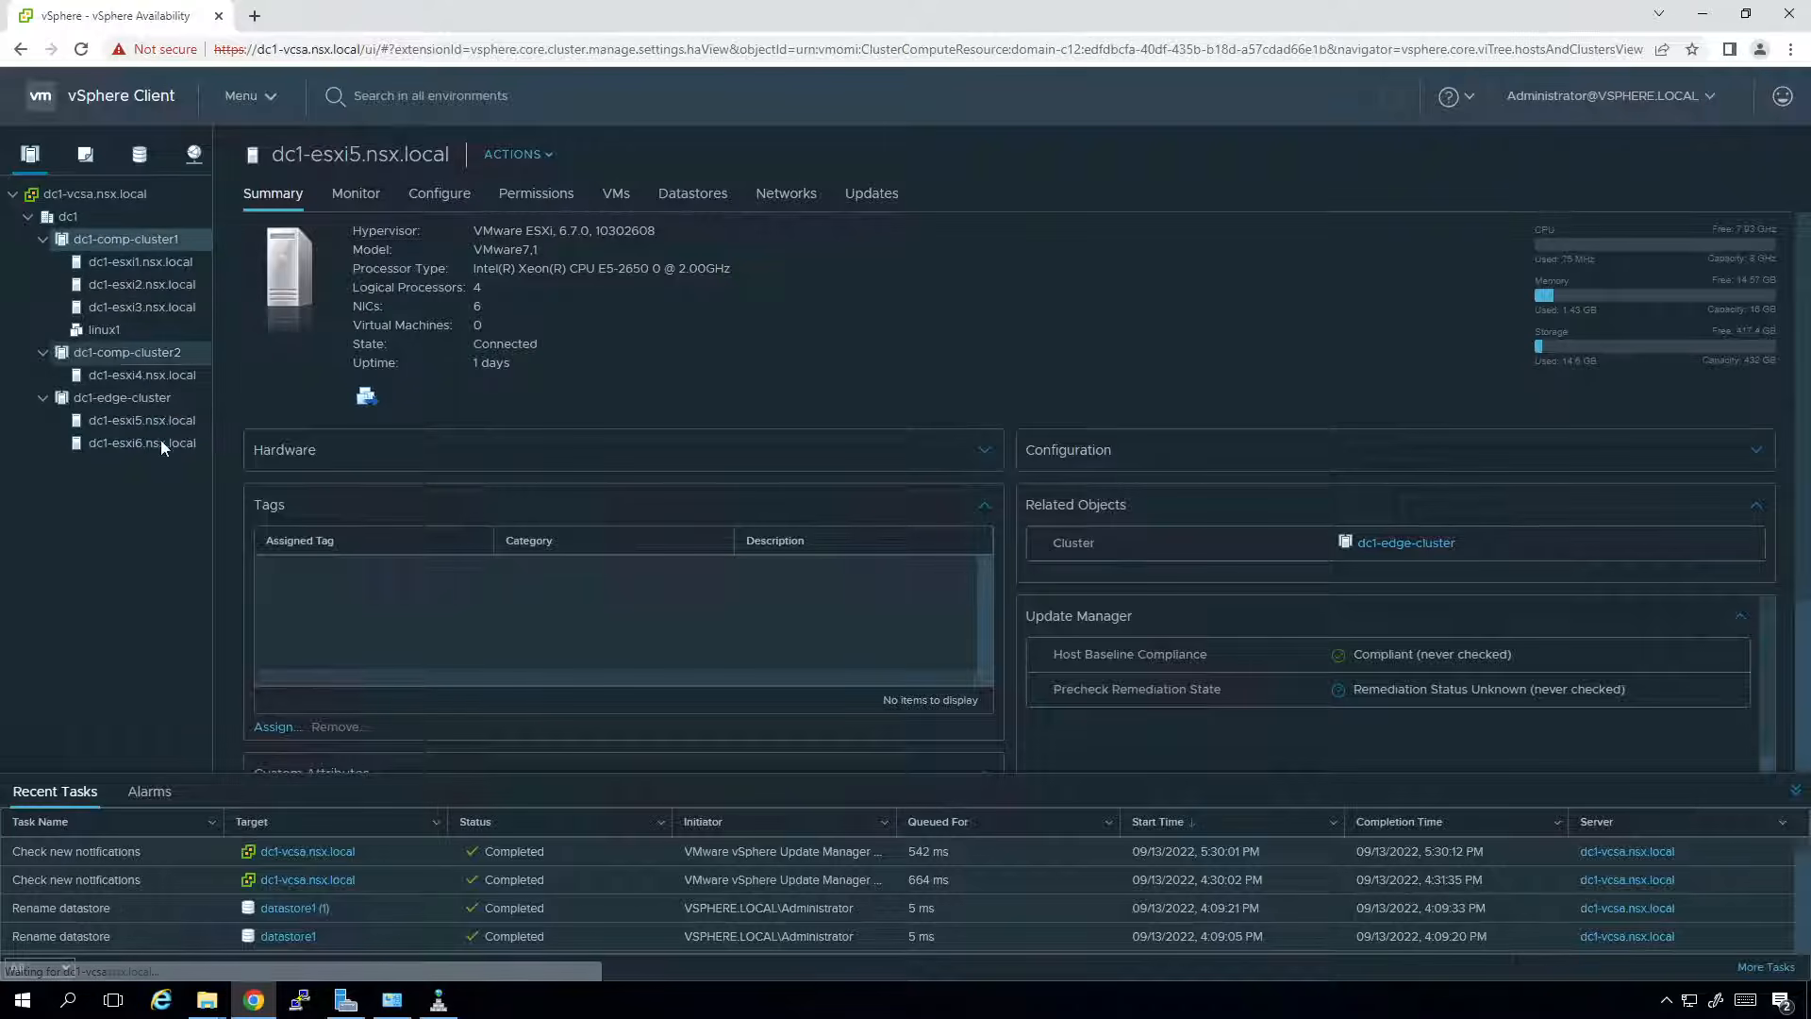
right_click(144, 241)
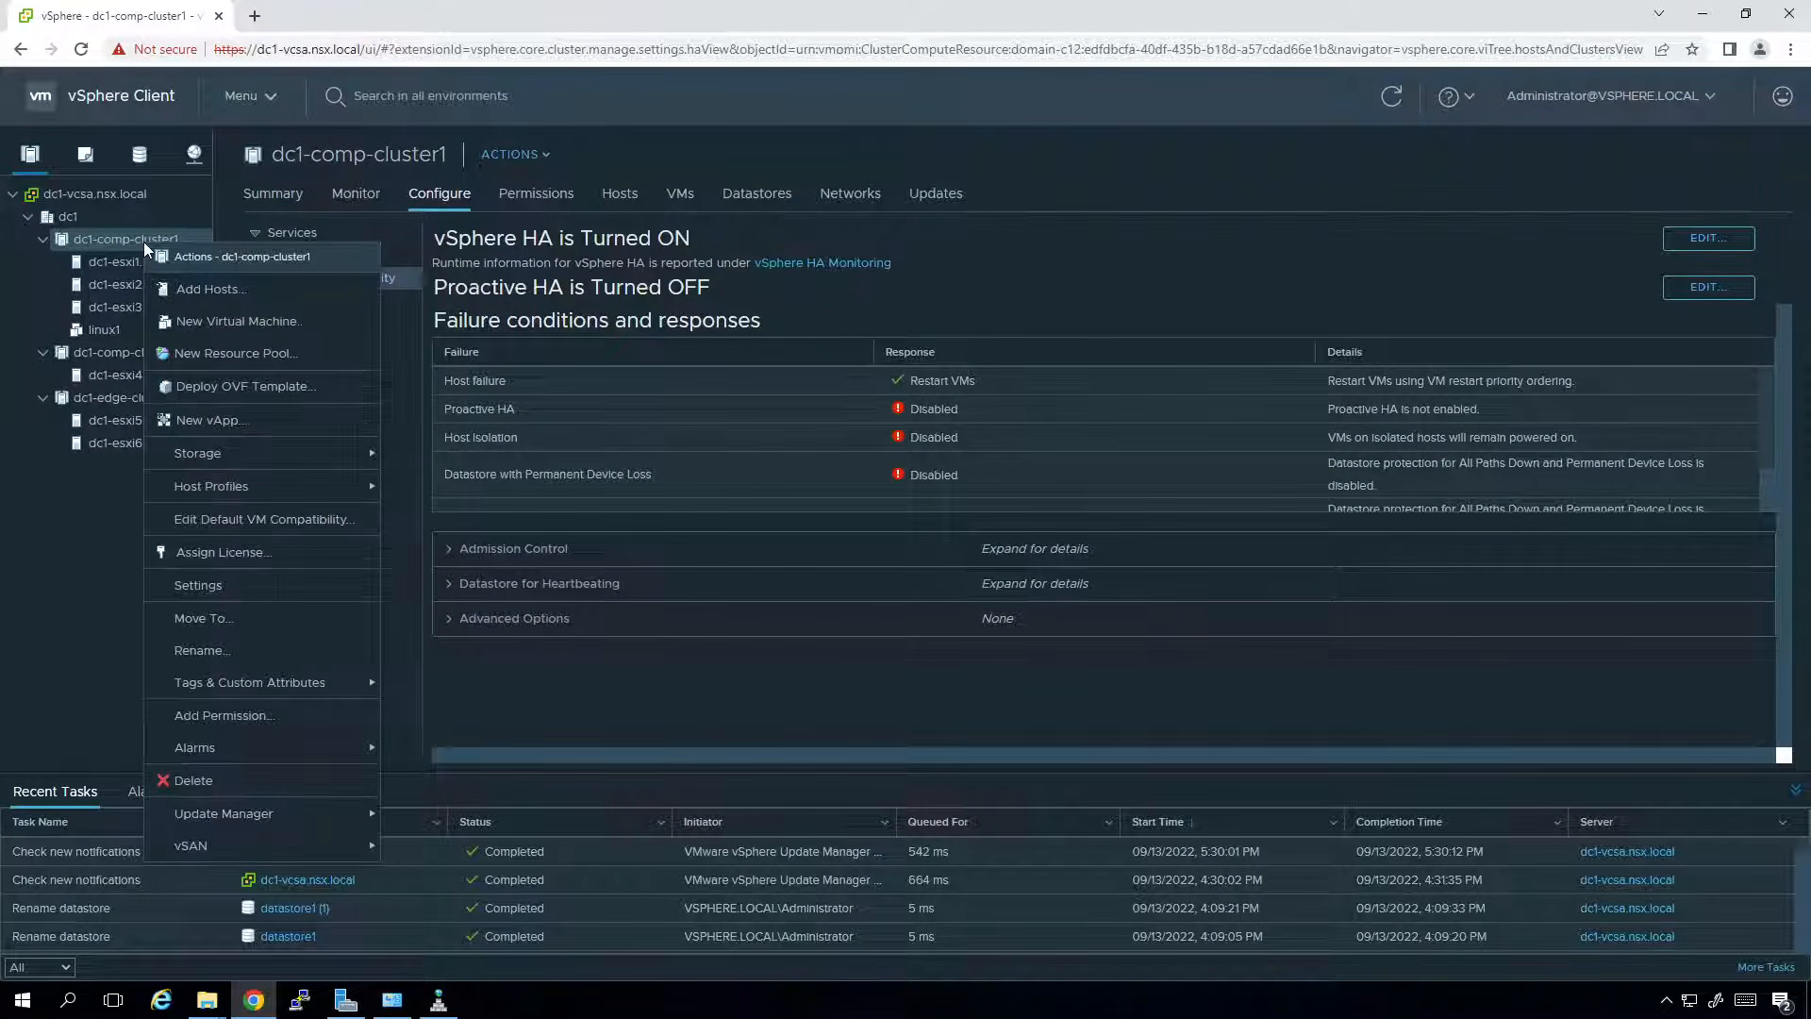
left_click(213, 326)
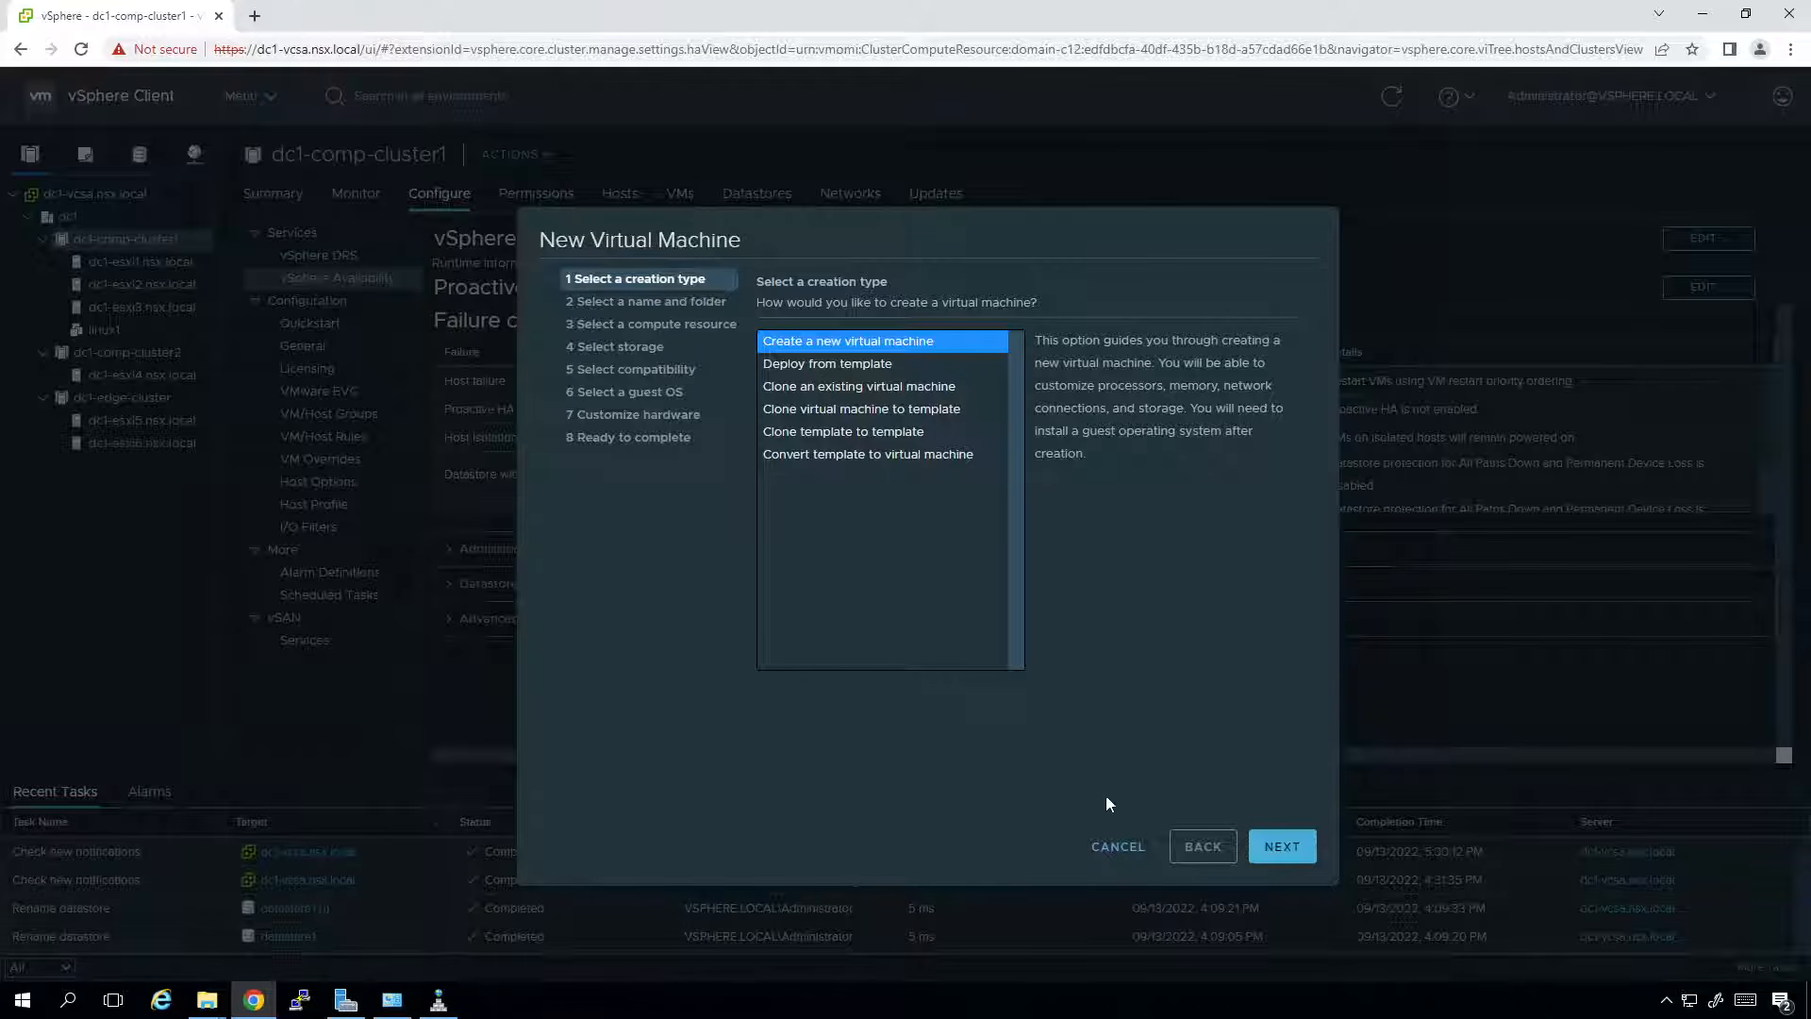
left_click(1283, 848)
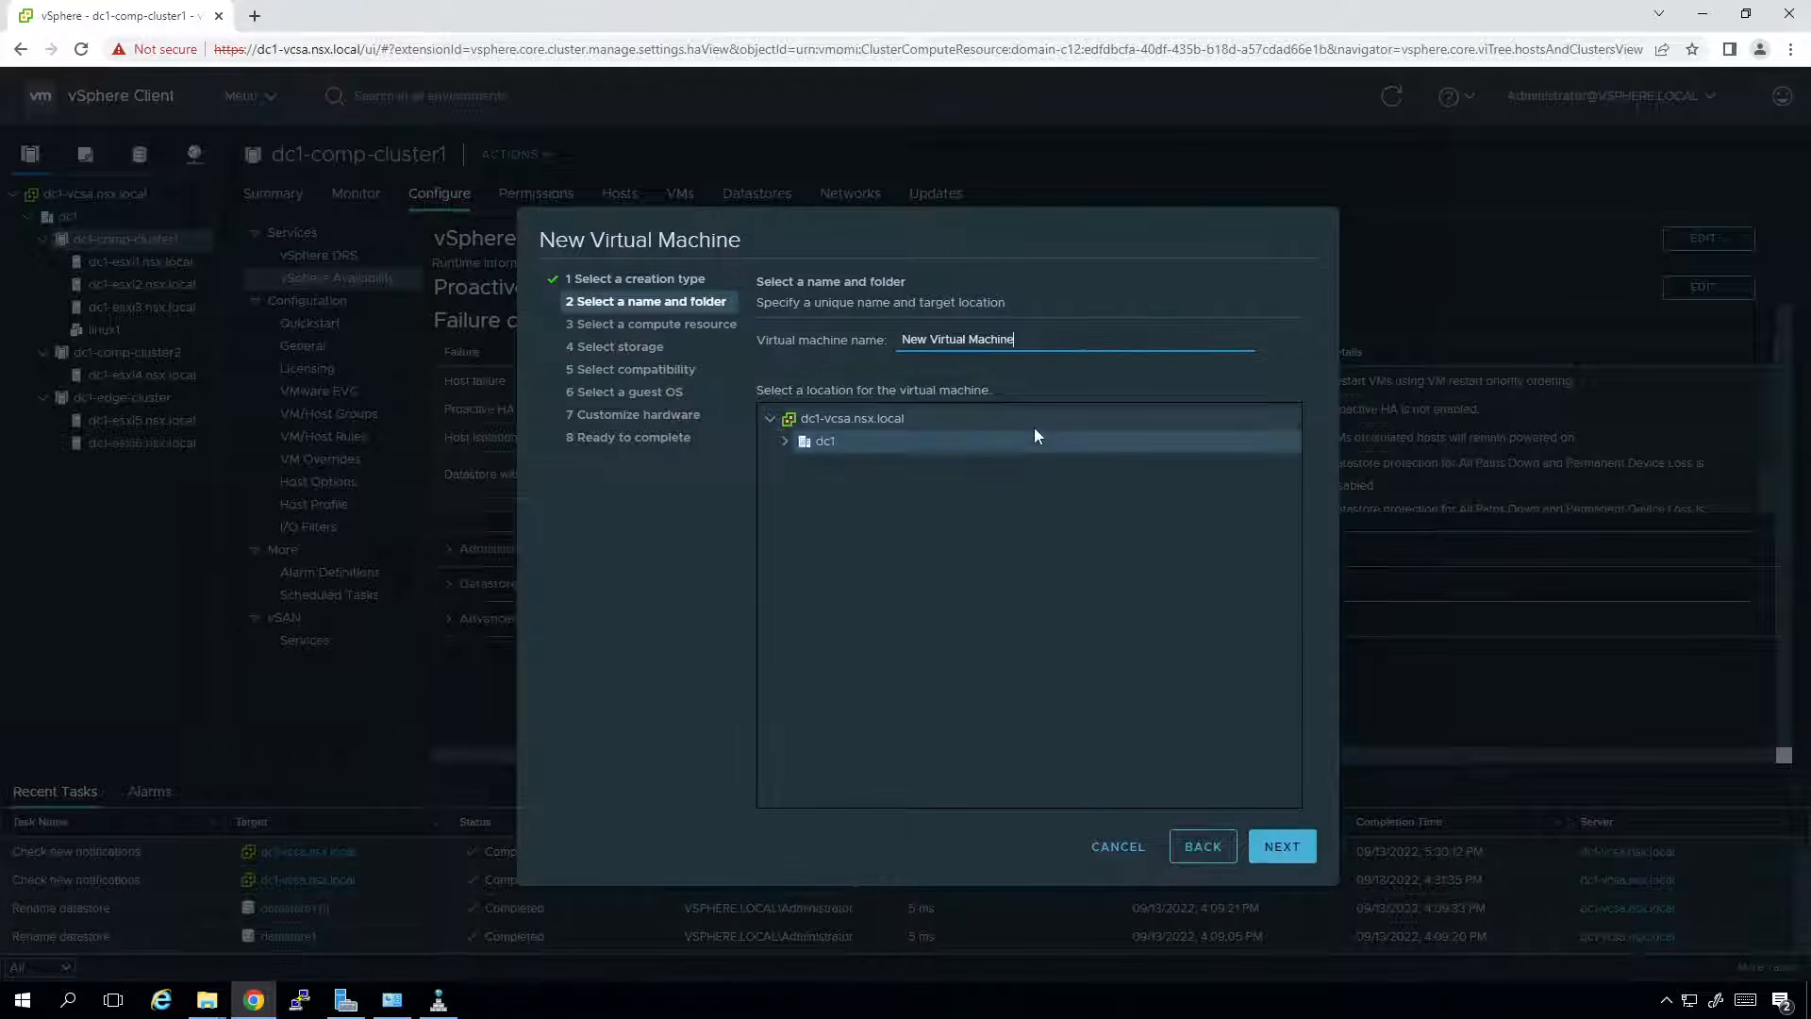
key("BackSpace")
key("BackSpace")
key("BackSpace")
key("BackSpace")
key("BackSpace")
key("BackSpace")
key("BackSpace")
key("BackSpace")
key("BackSpace")
key("BackSpace")
key("BackSpace")
key("BackSpace")
key("BackSpace")
key("BackSpace")
key("BackSpace")
key("BackSpace")
key("BackSpace")
key("BackSpace")
key("BackSpace")
type("windows")
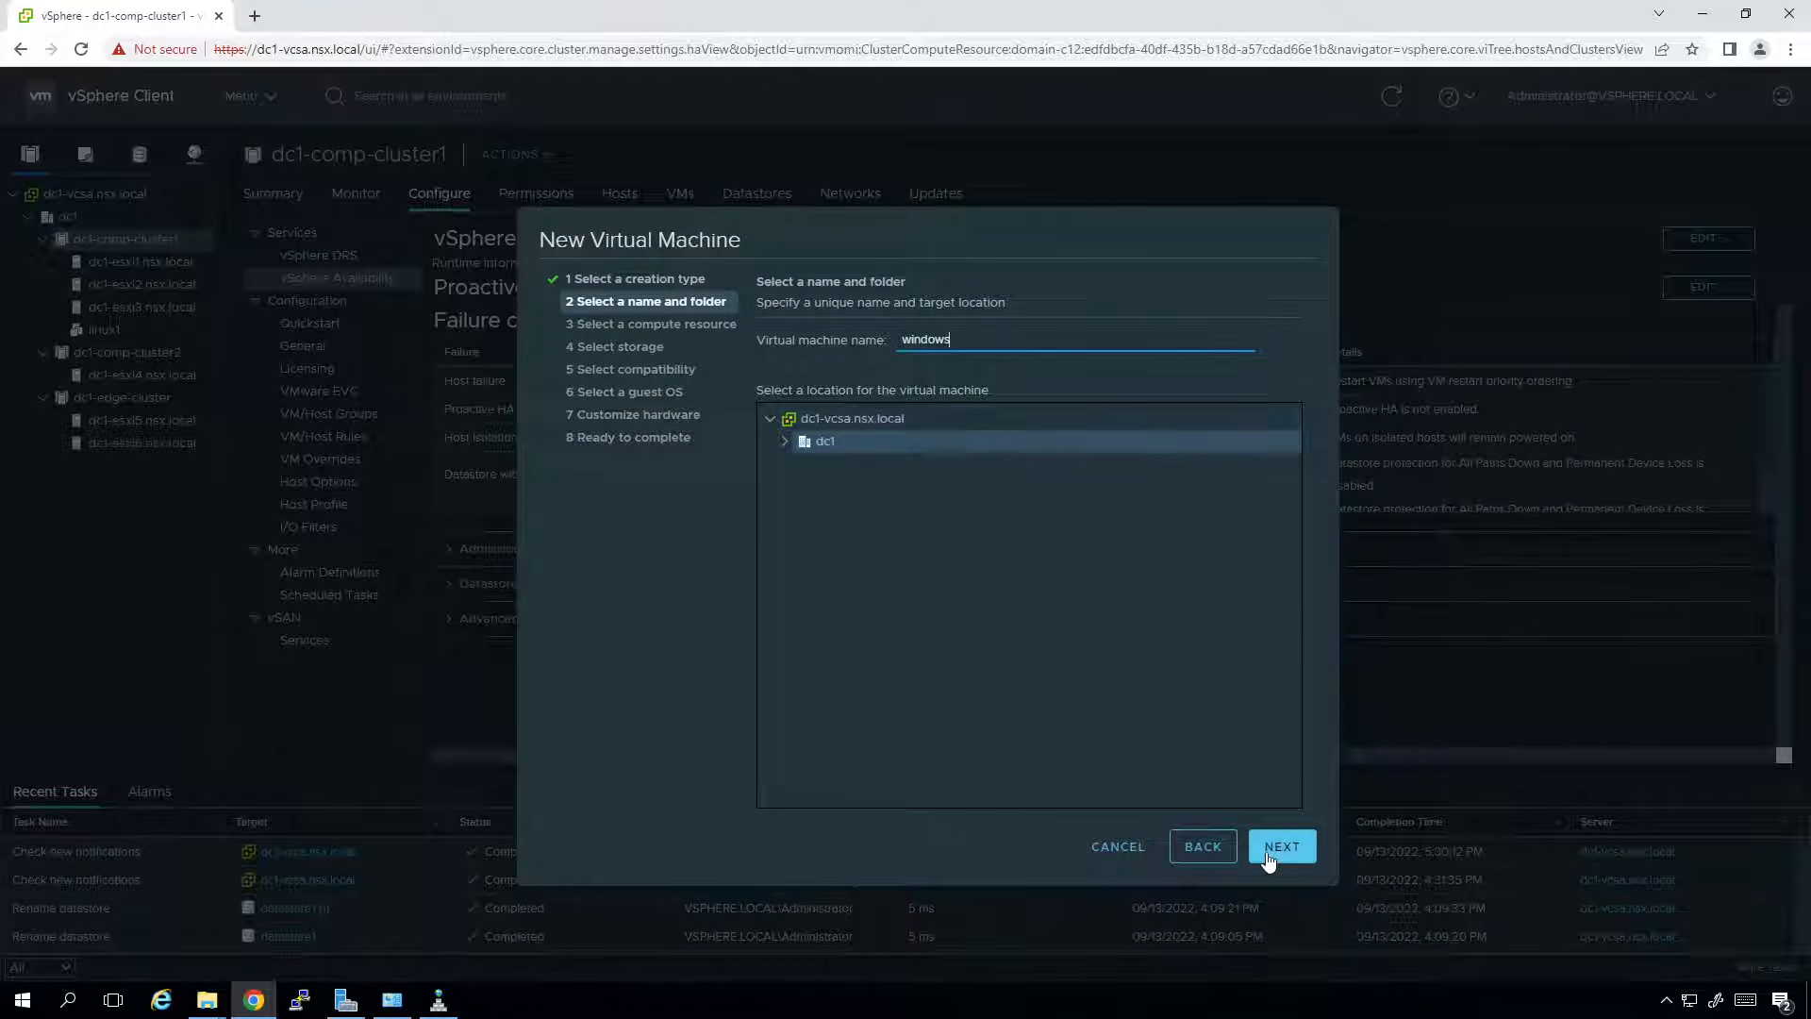
Keep dc1-comp-cluster1 as the compute resource, store the VM on san2, and keep ESXi 6.7 compatibility.
left_click(1275, 847)
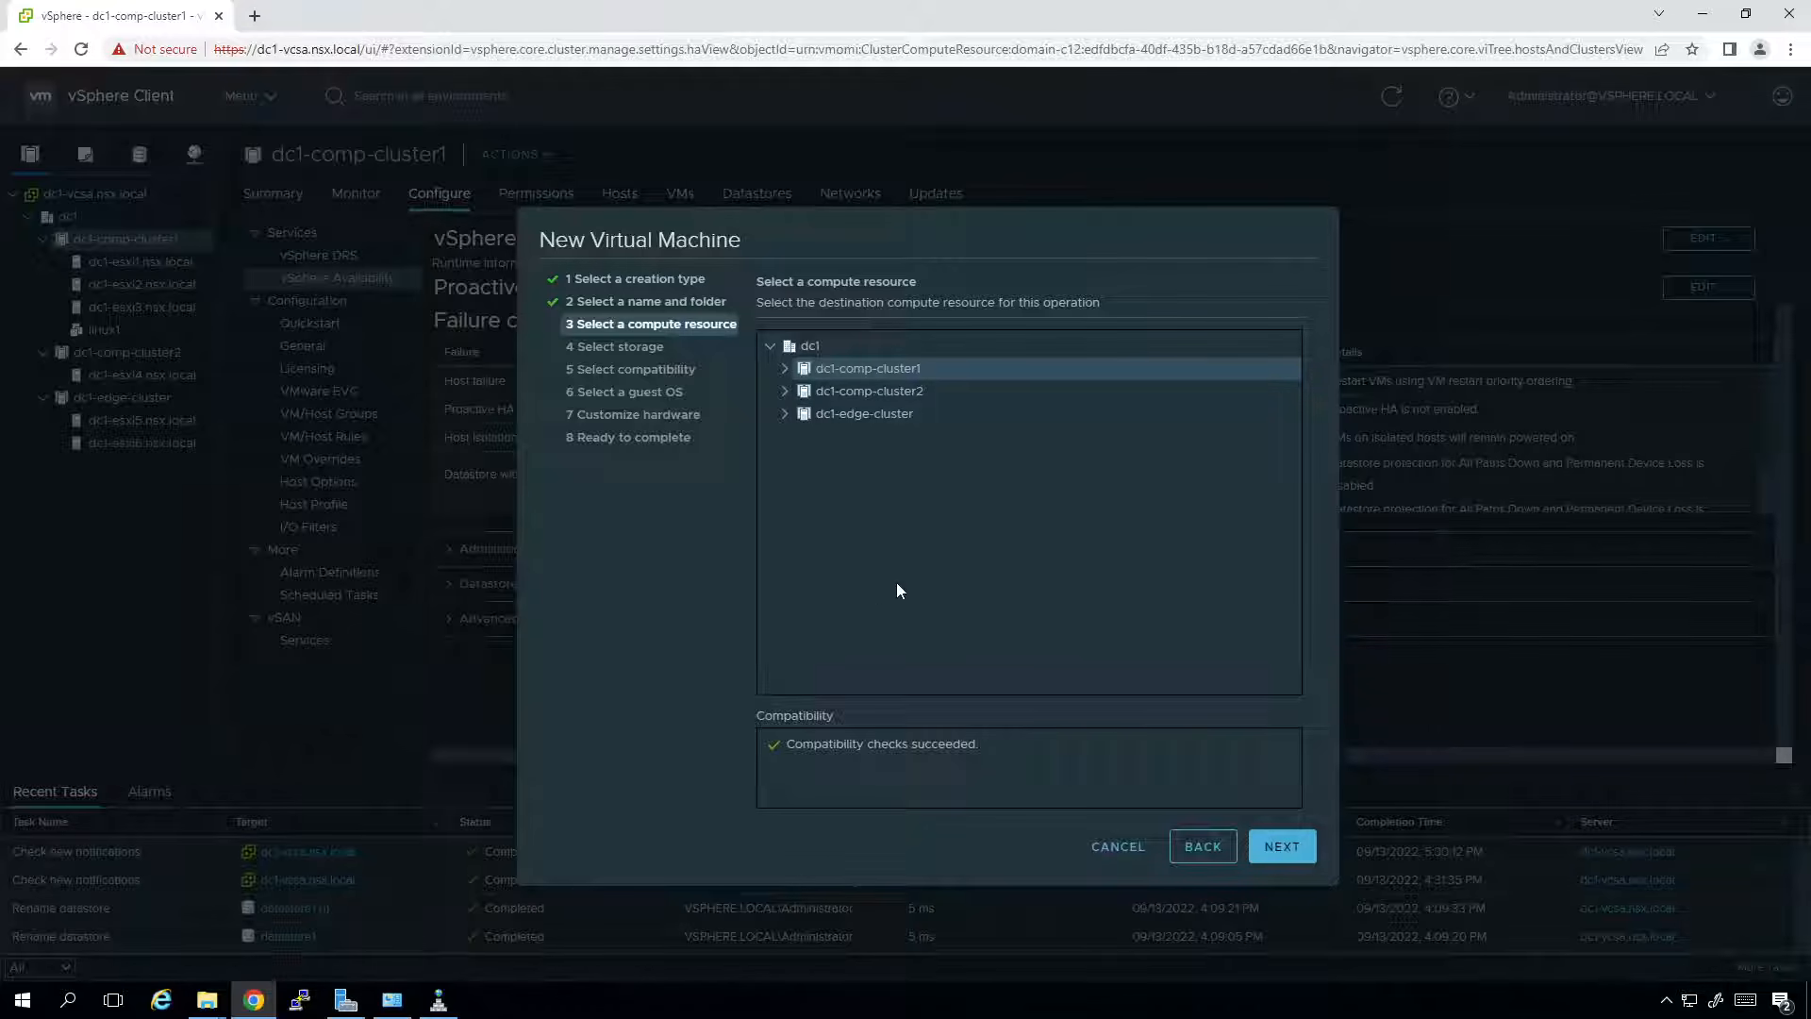
left_click(1281, 848)
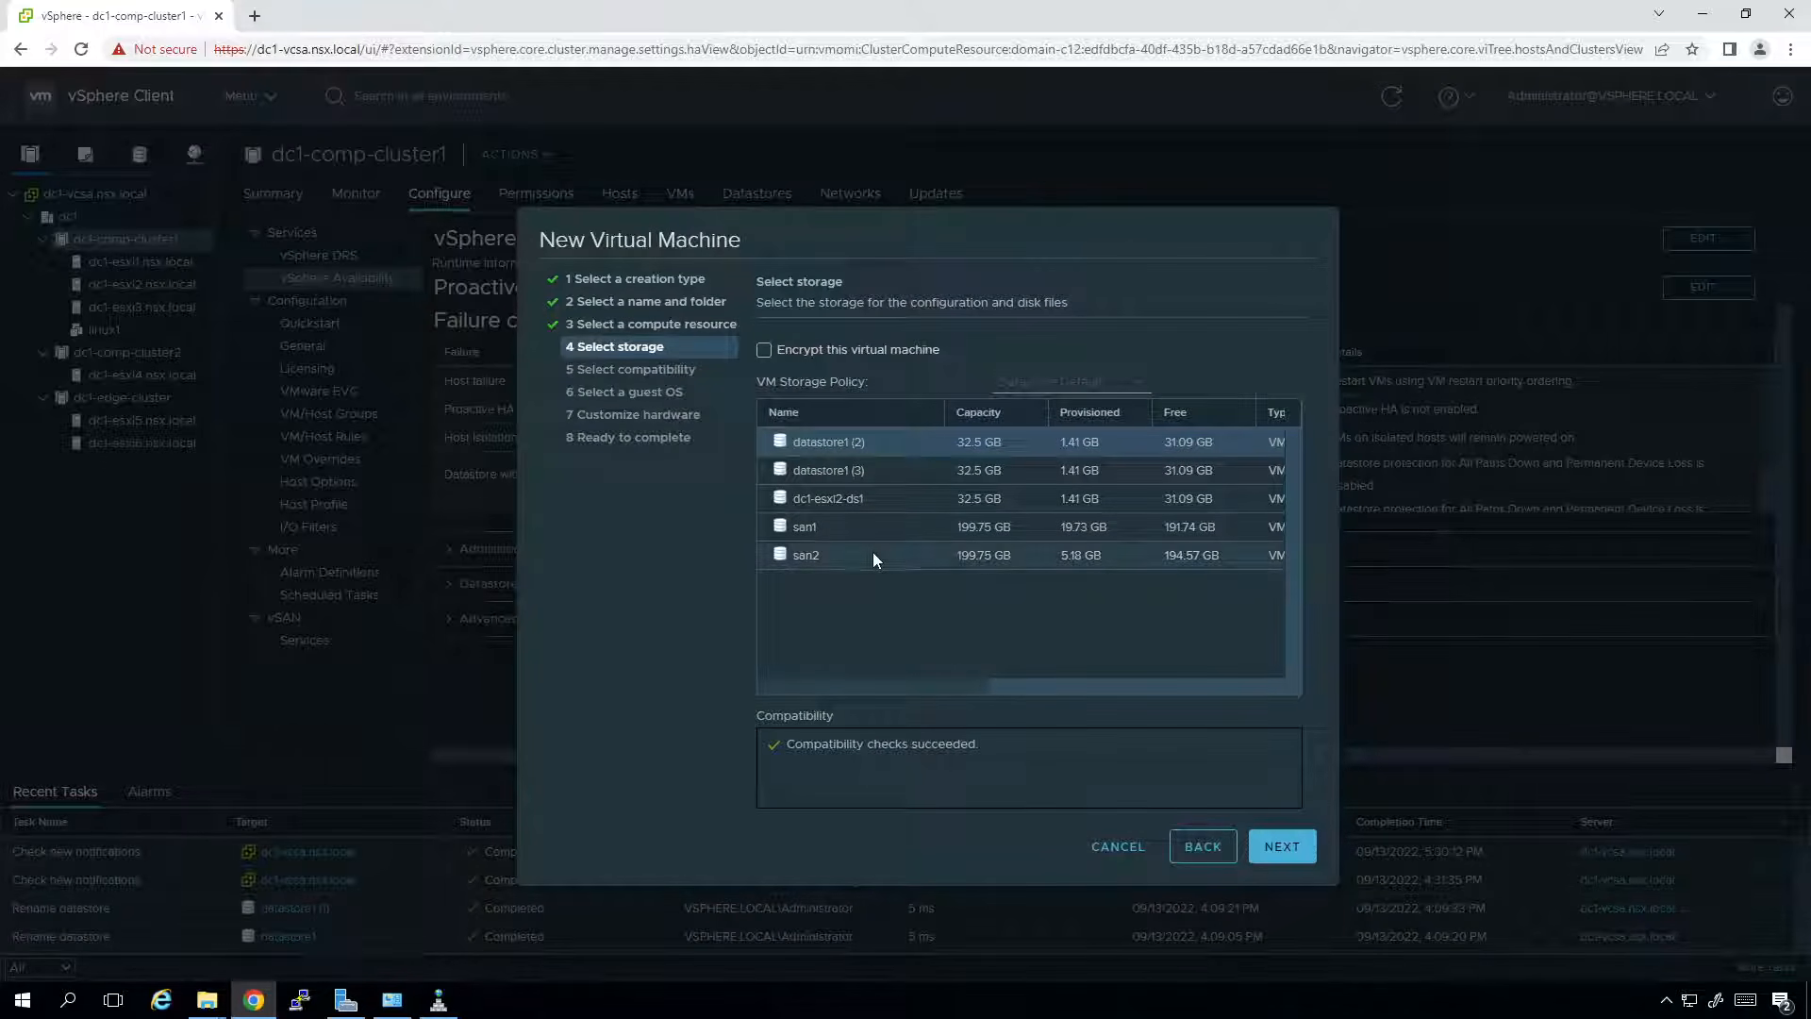
left_click(869, 558)
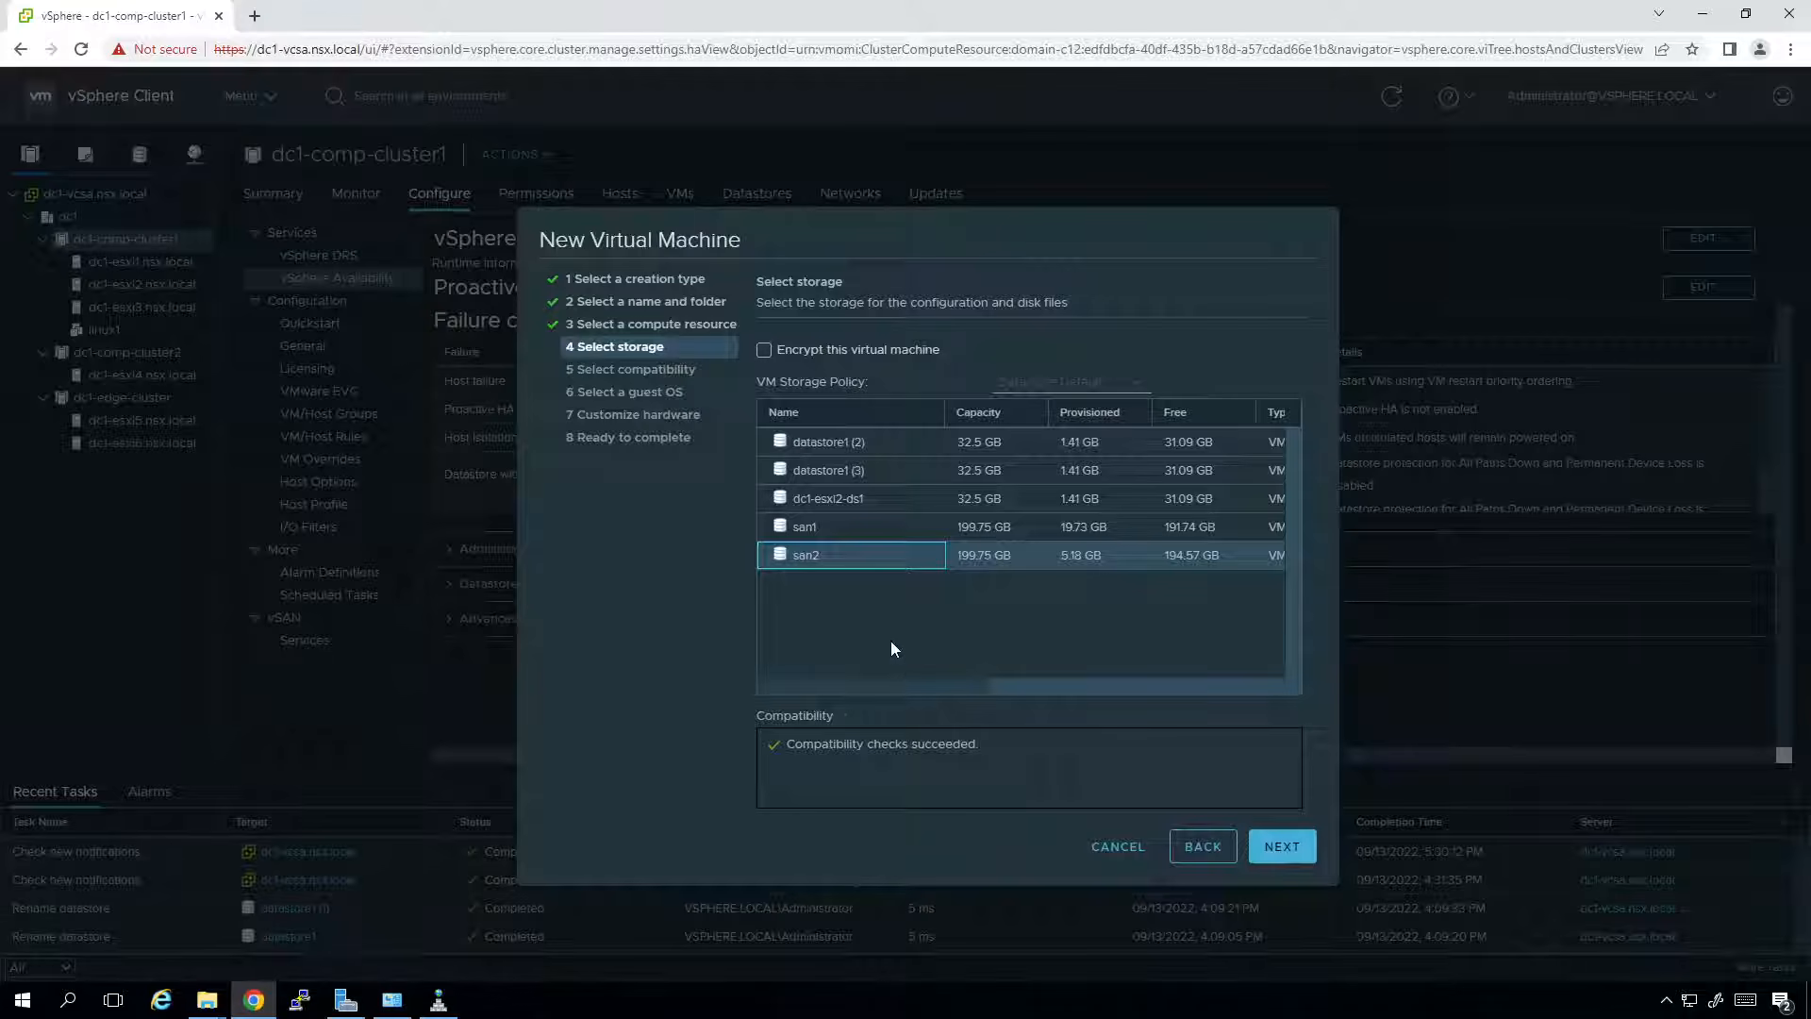
left_click(1279, 842)
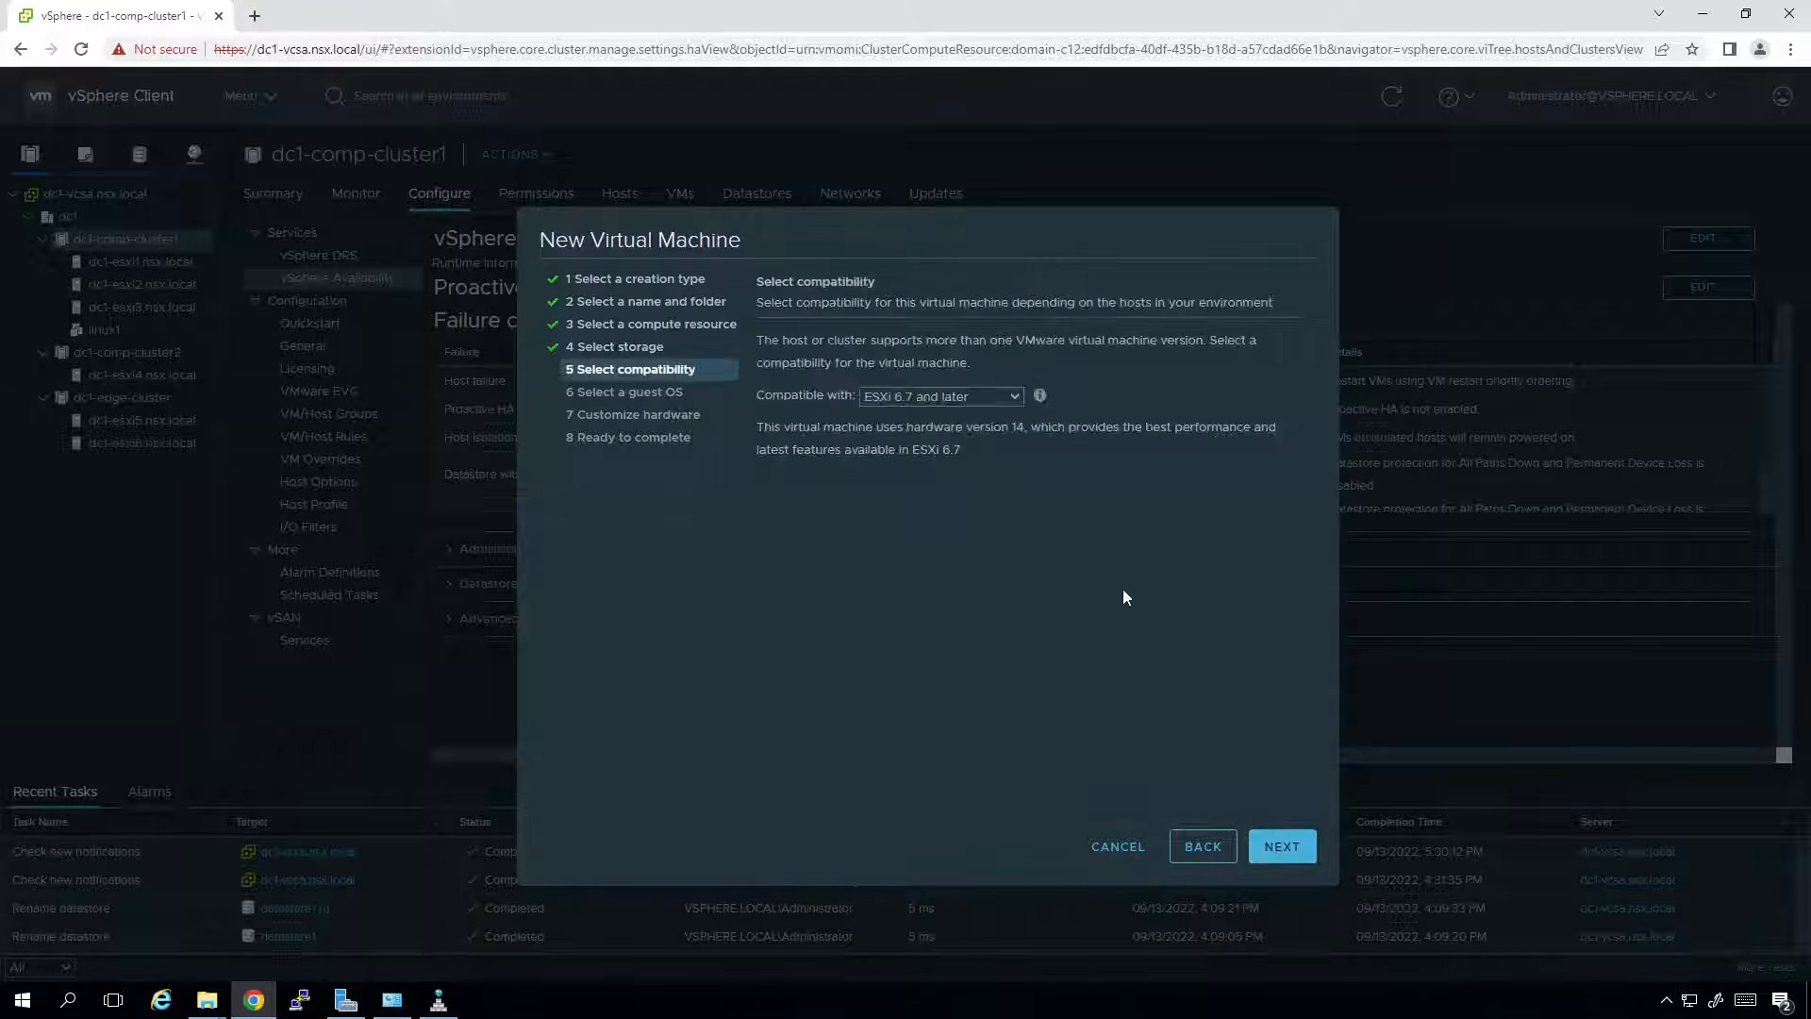
left_click(1253, 854)
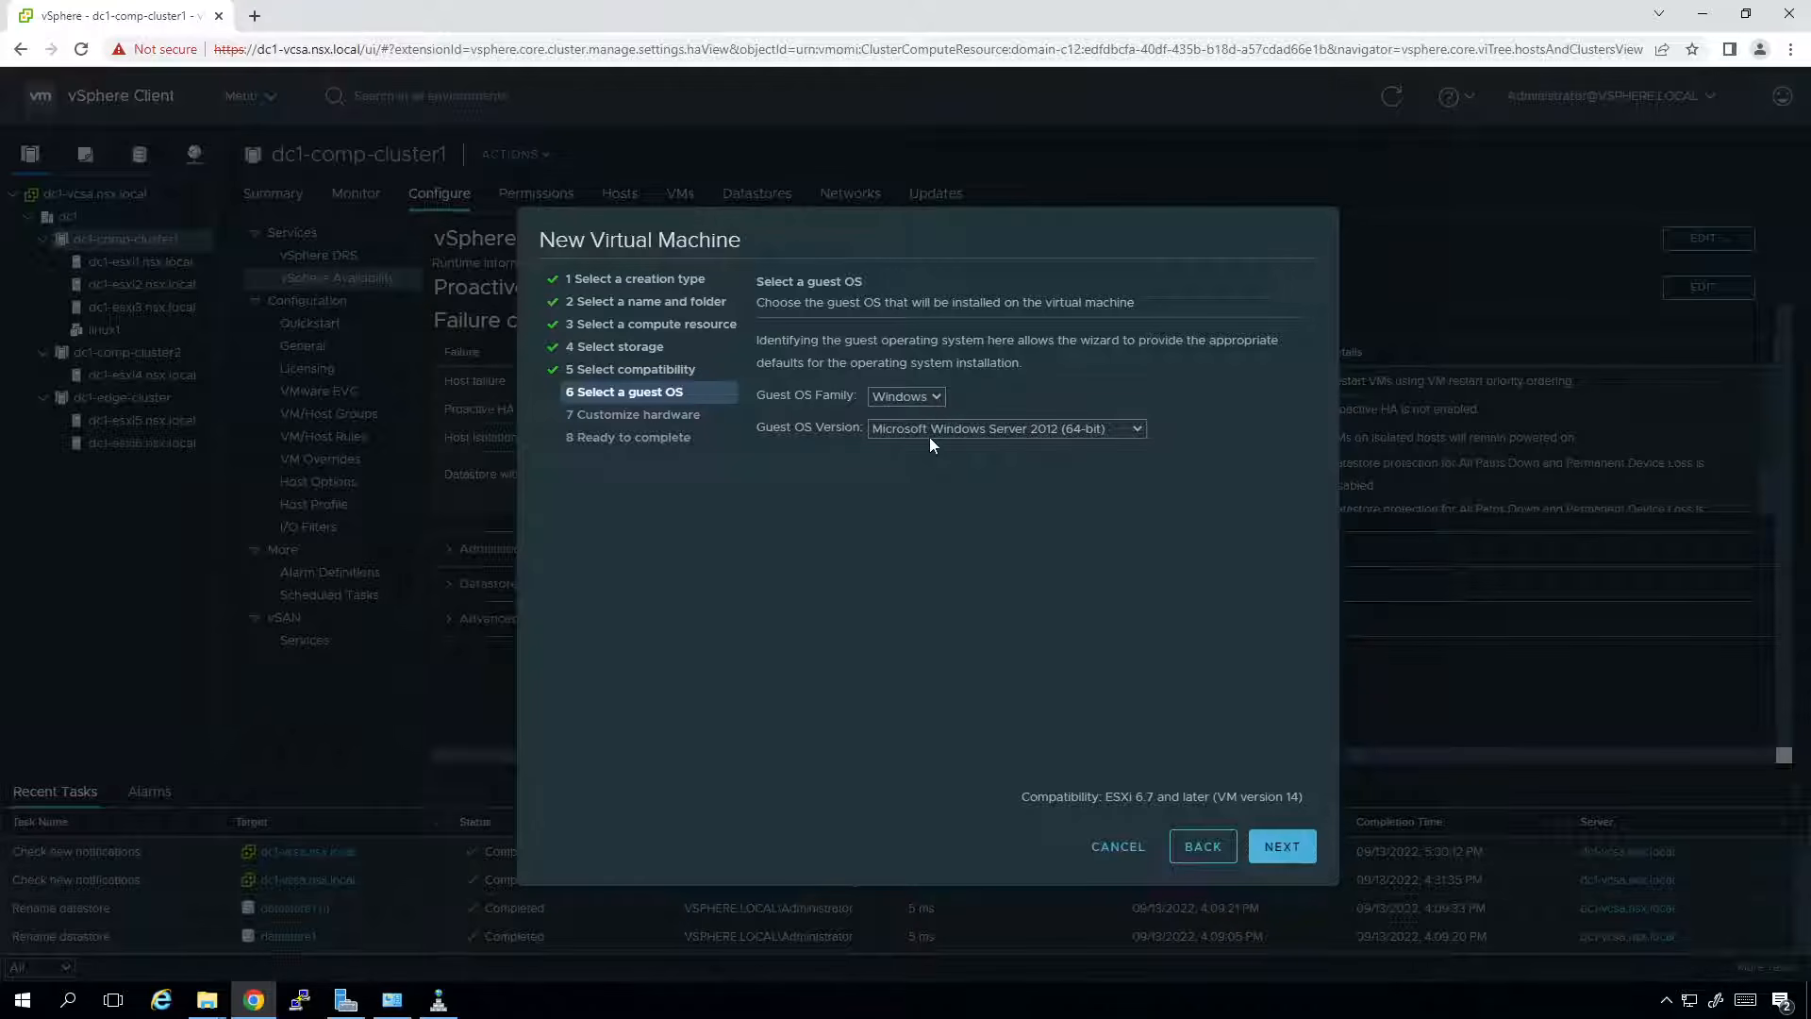
Set the new hard disk to thin provisioning.
left_click(1285, 854)
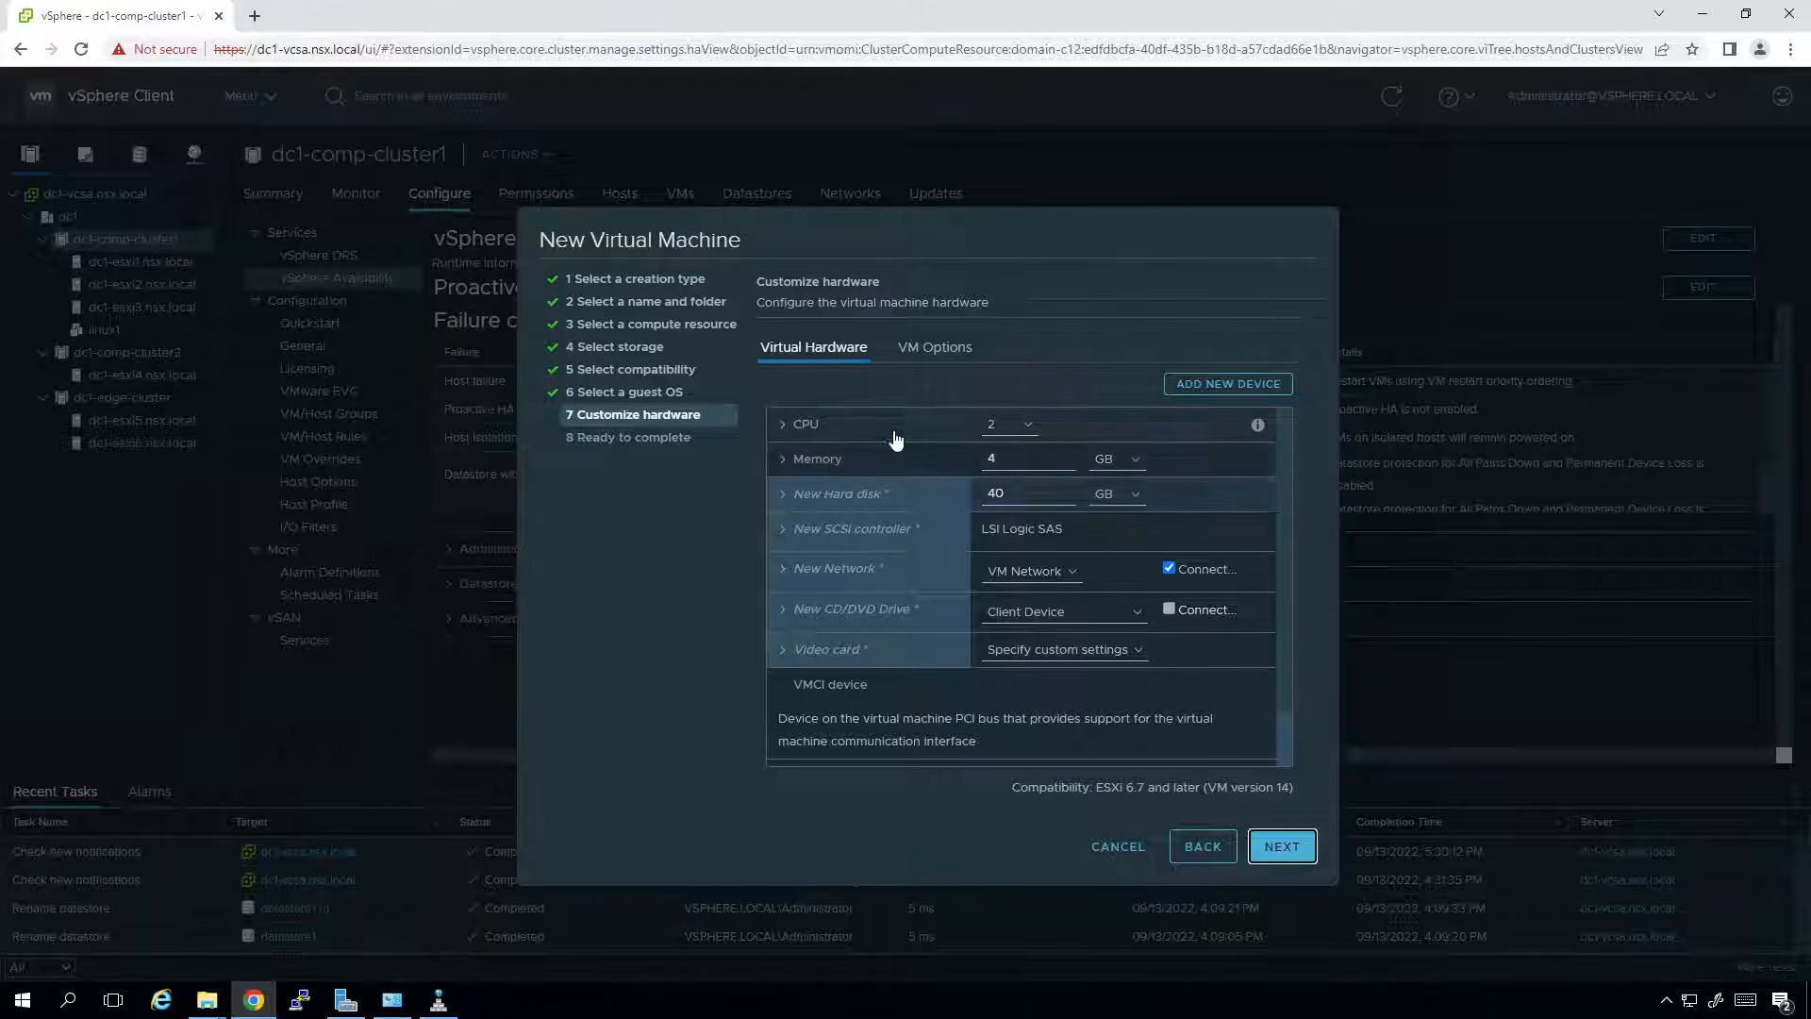
left_click(783, 495)
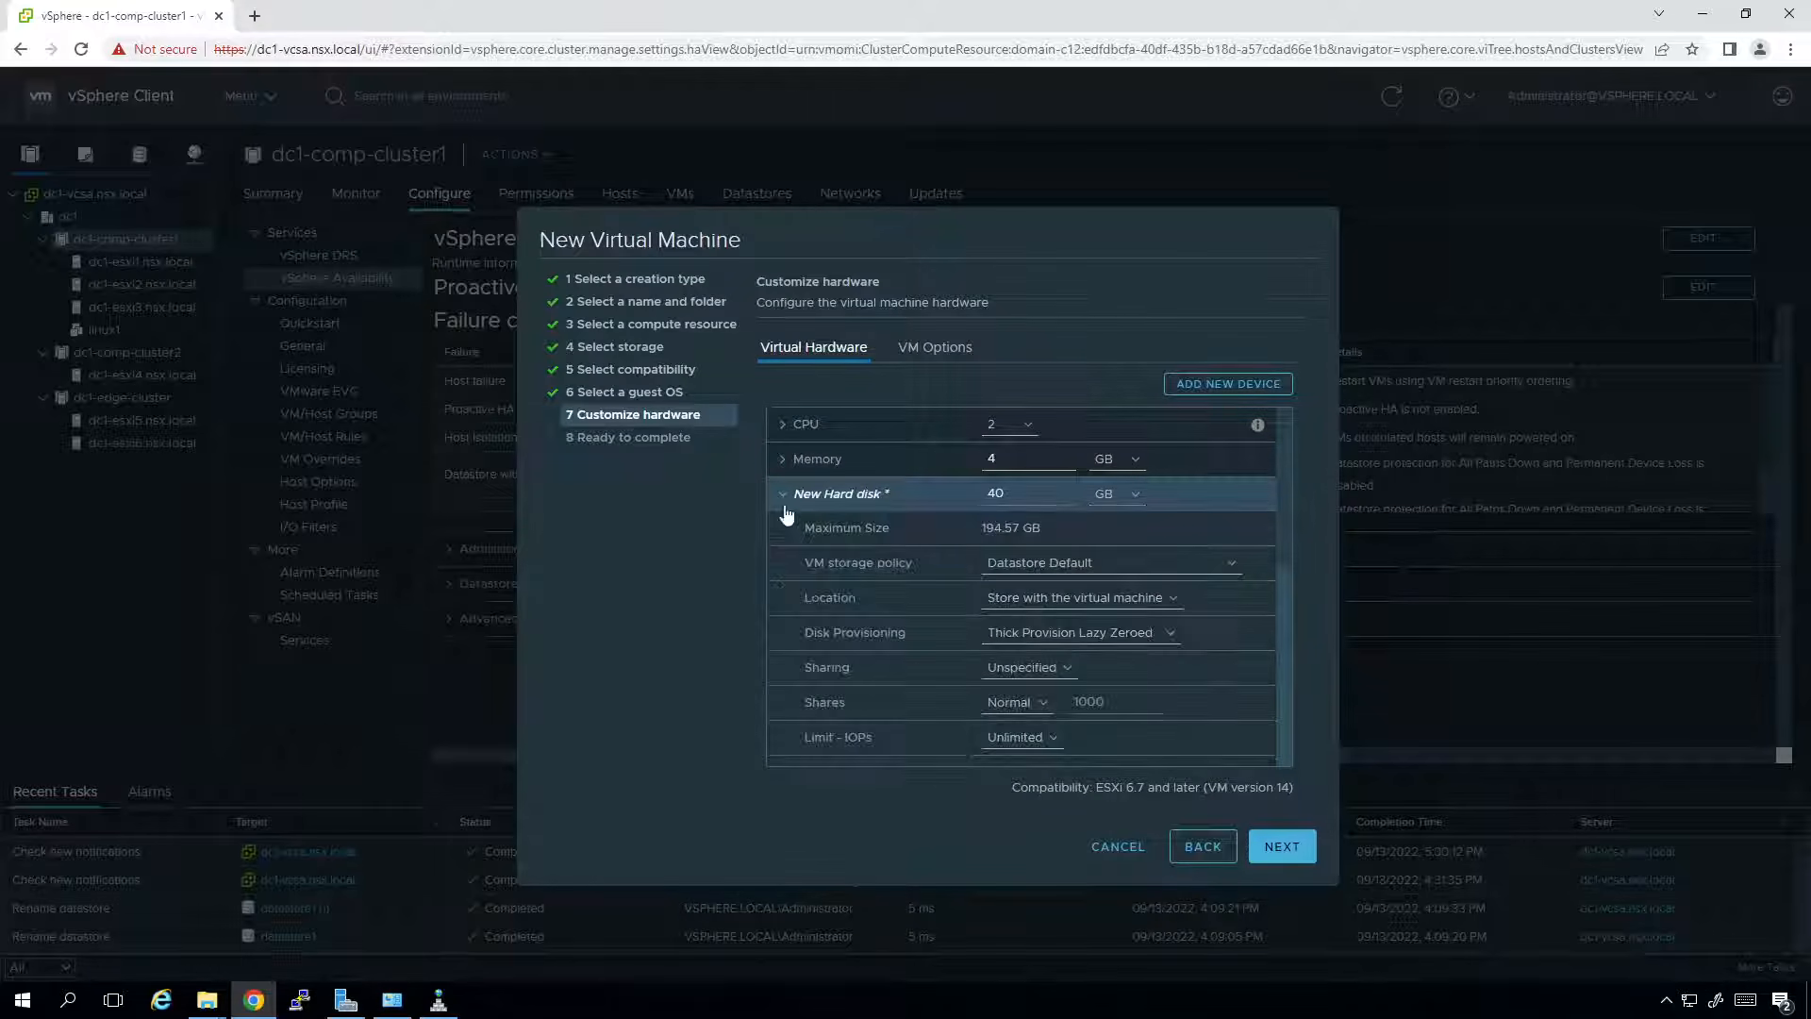
left_click(1033, 633)
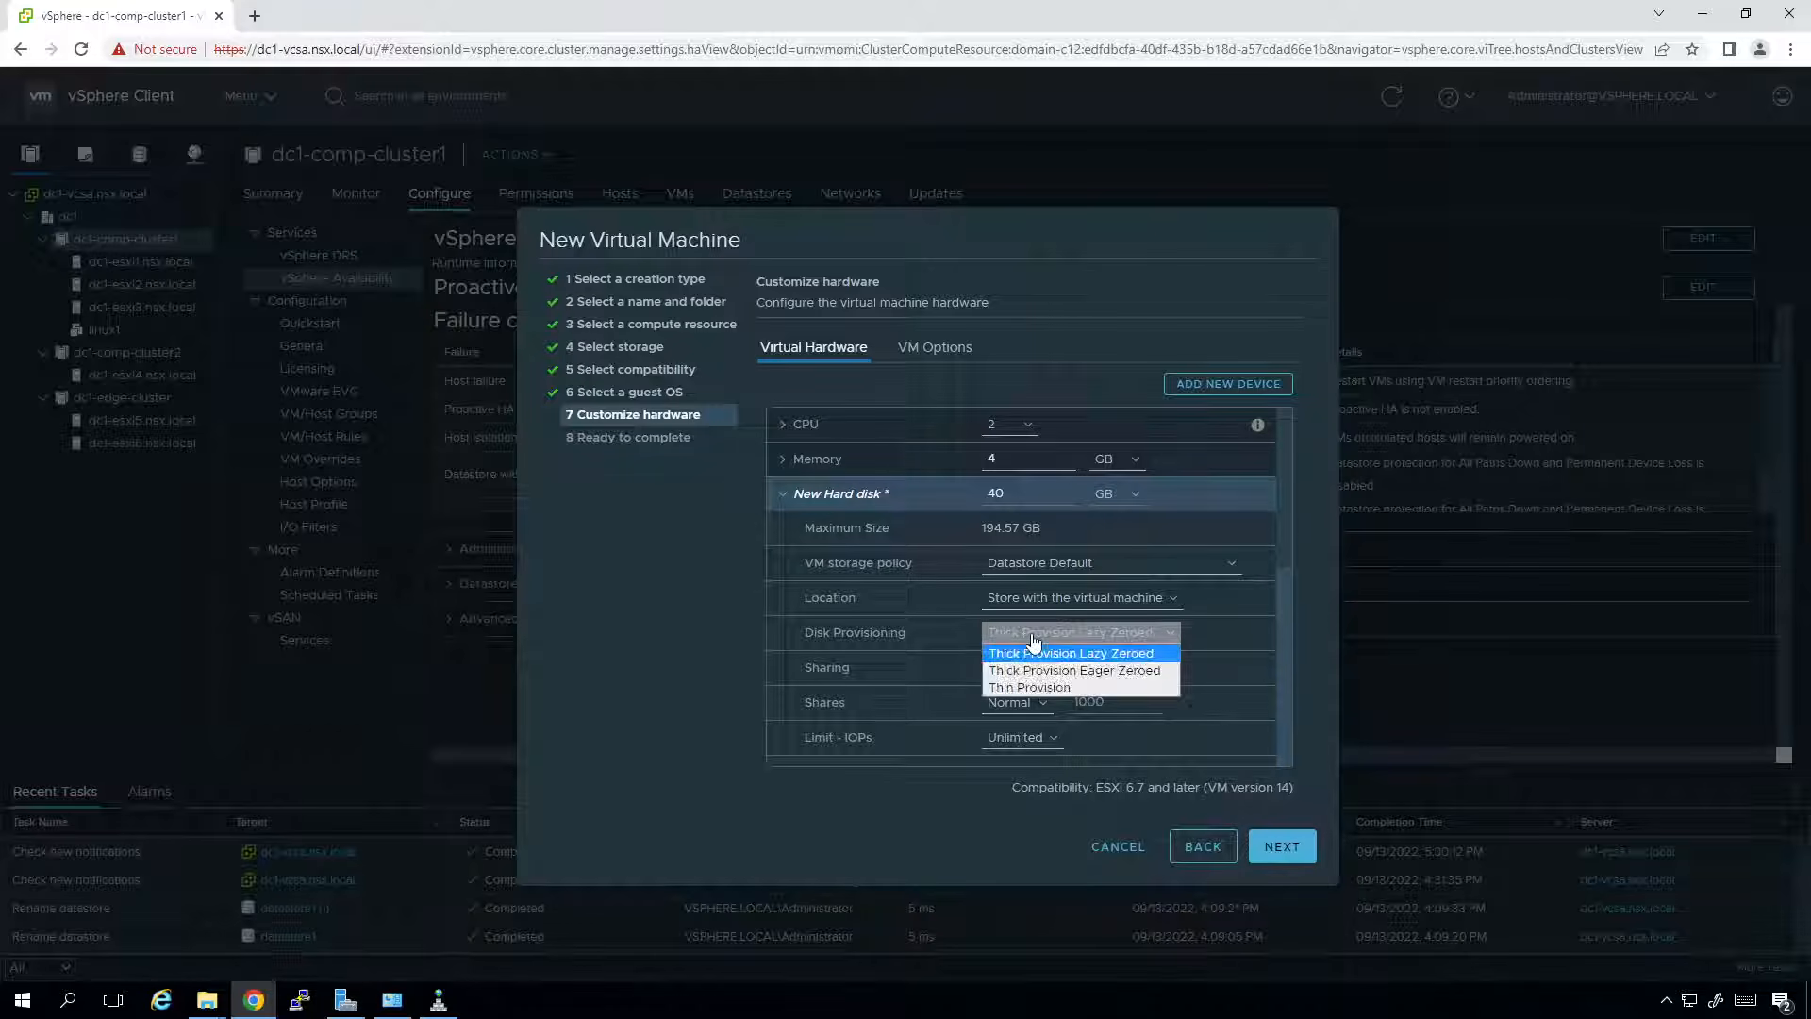
left_click(1026, 687)
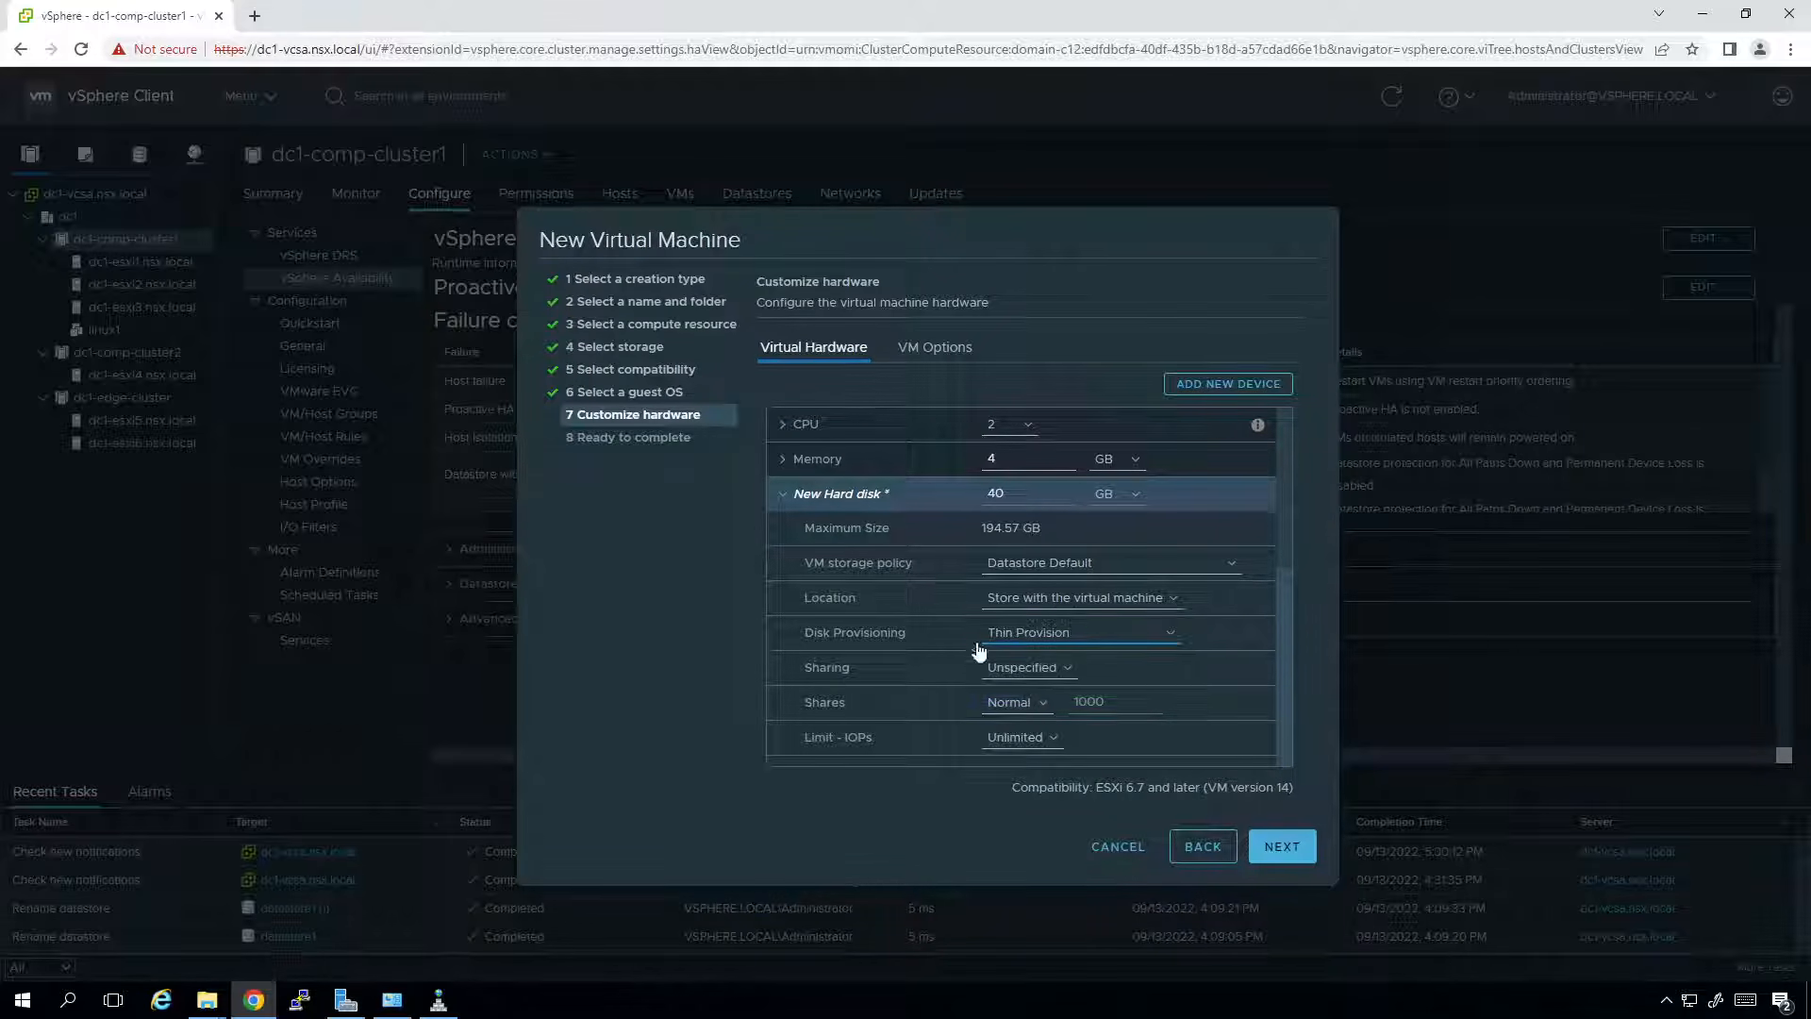
left_click(783, 494)
Attach the network adapter to the dc1-comp-windows port group.
left_click(1071, 572)
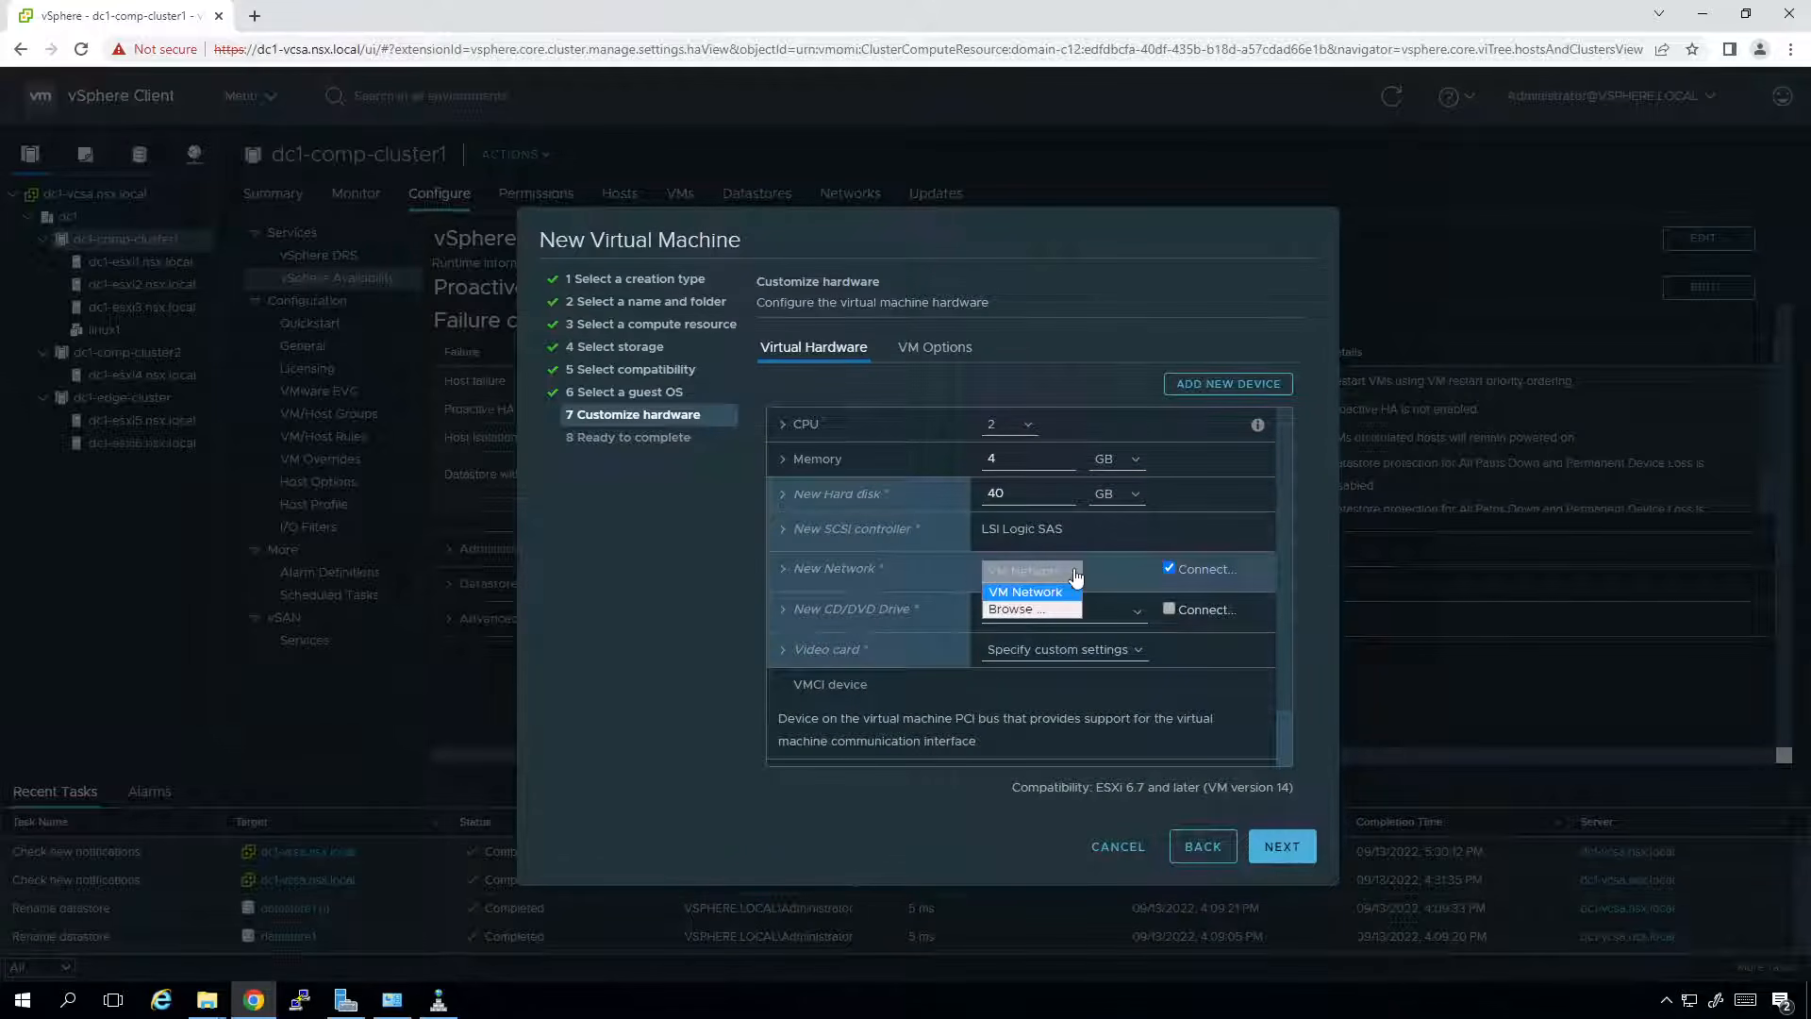
left_click(1046, 615)
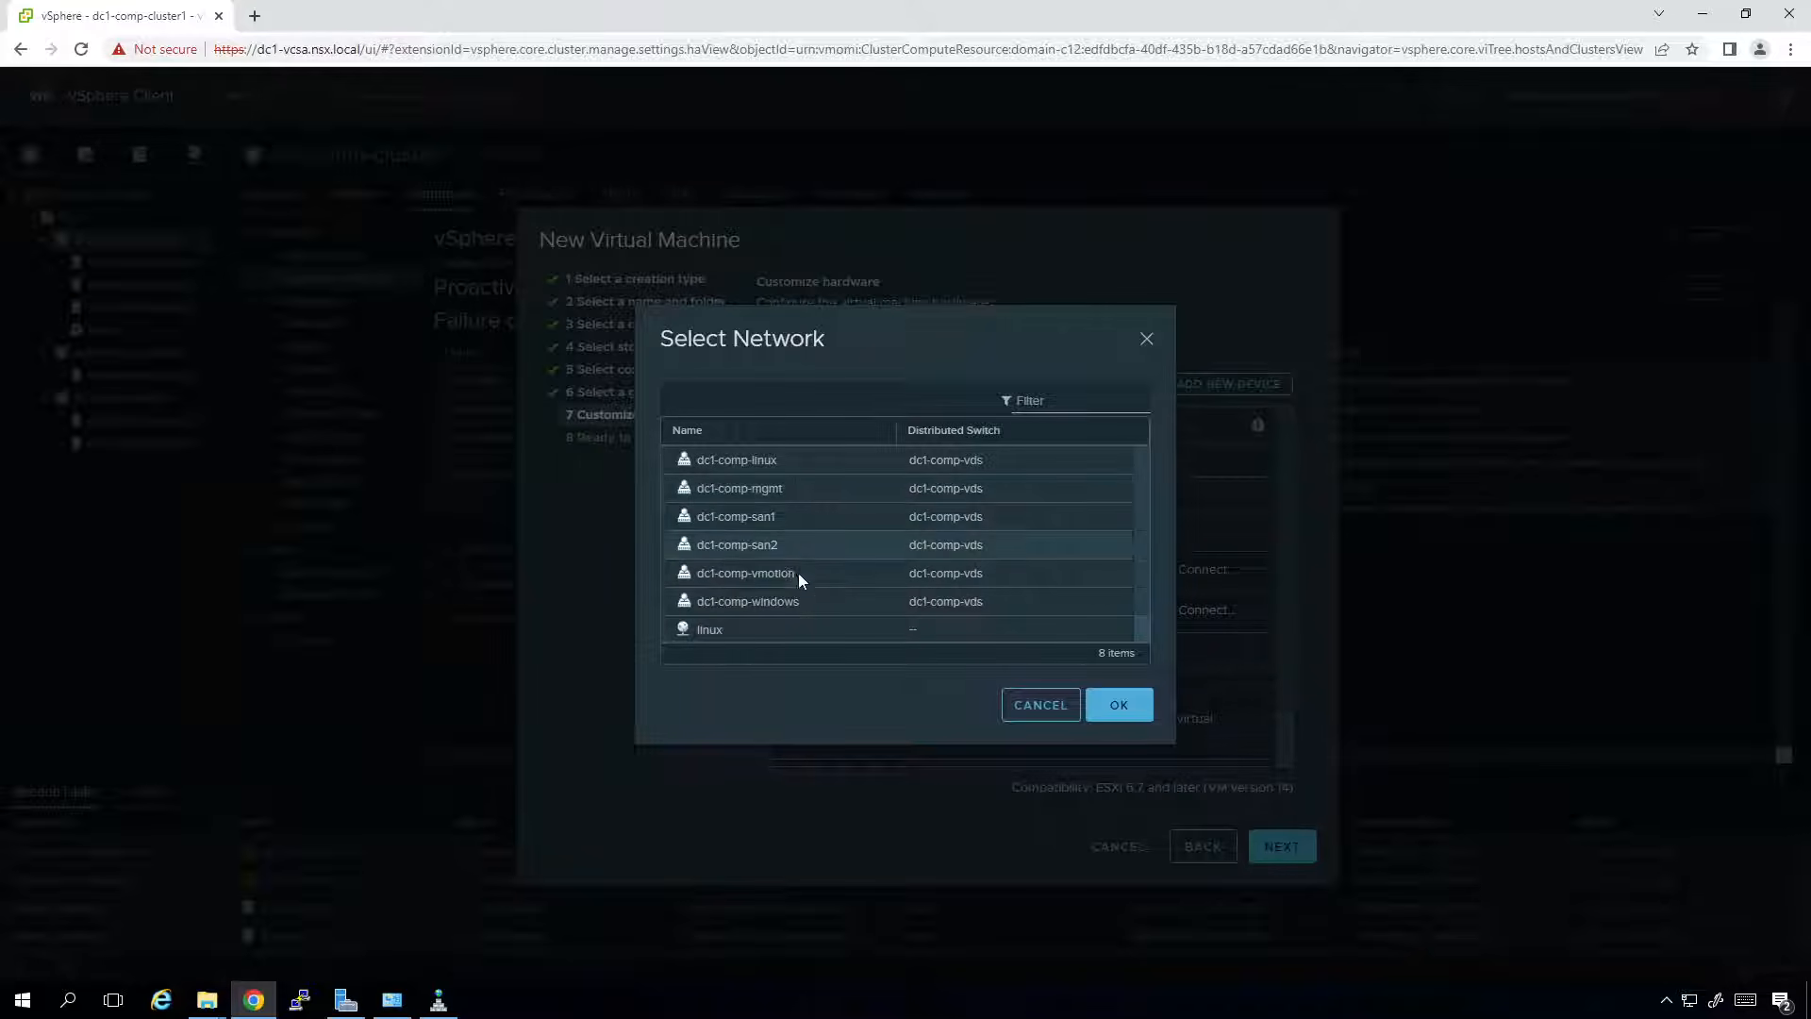
left_click(795, 605)
left_click(817, 603)
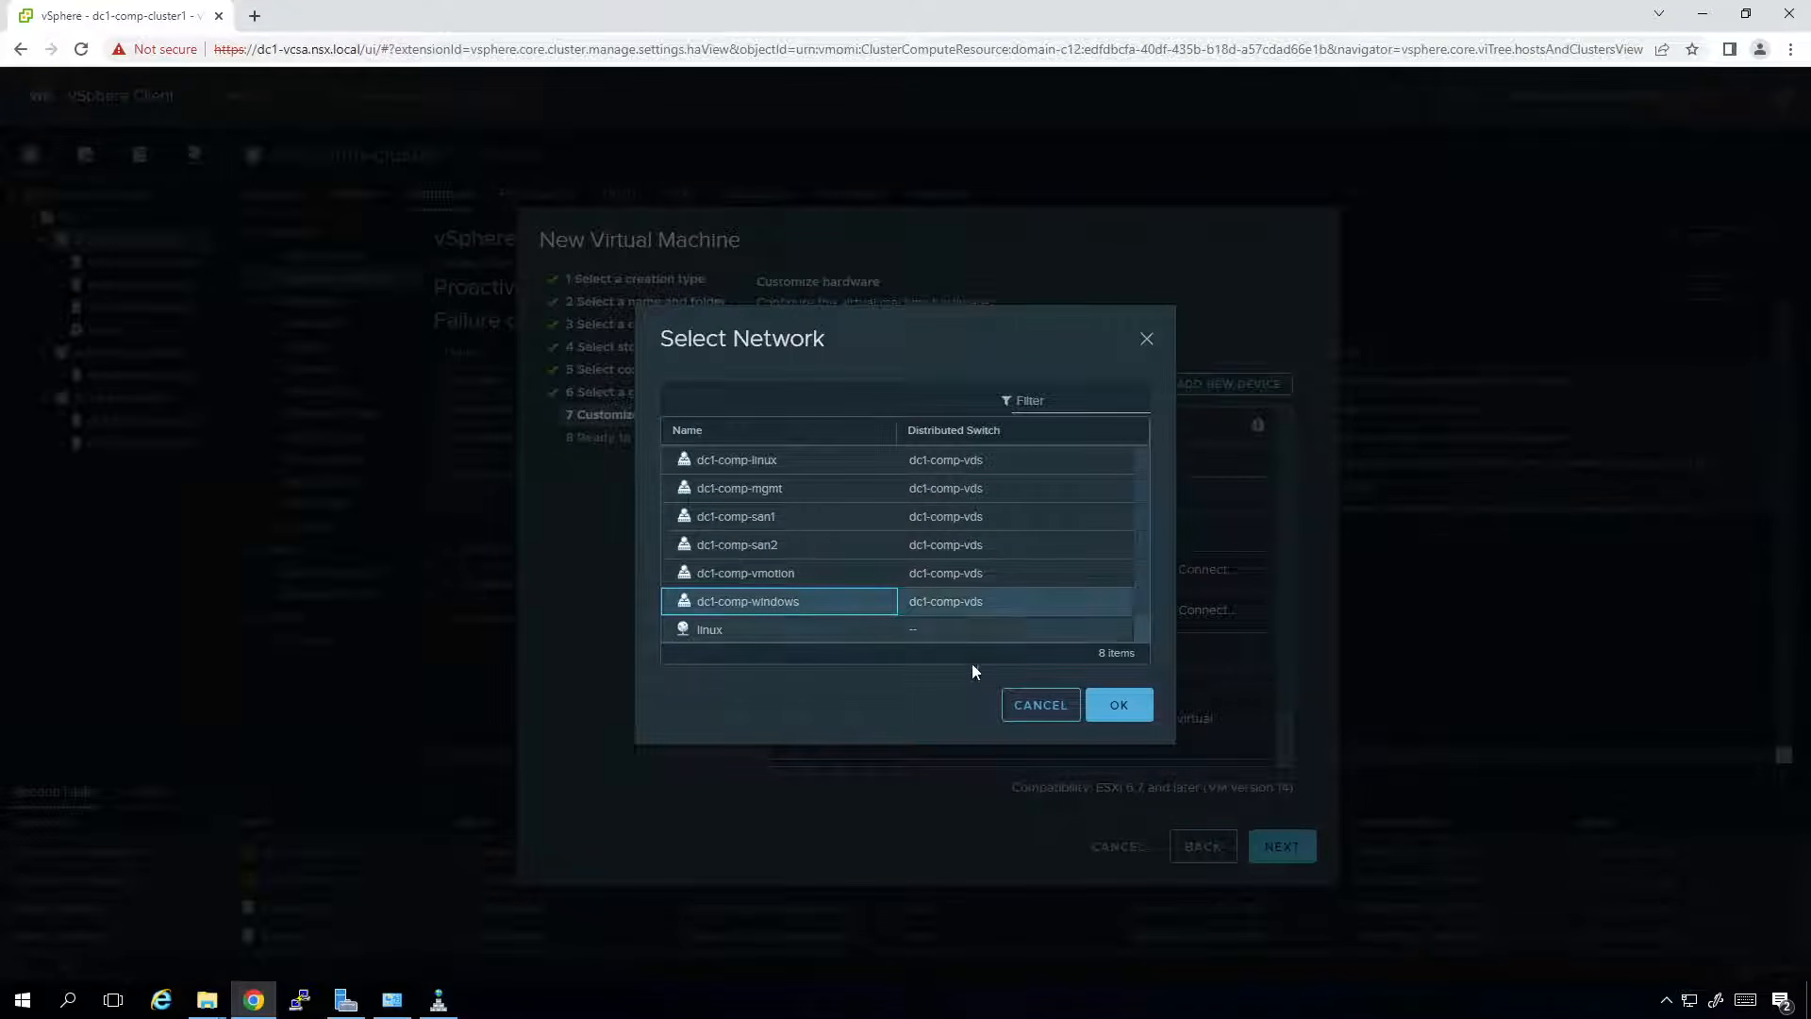
left_click(1113, 709)
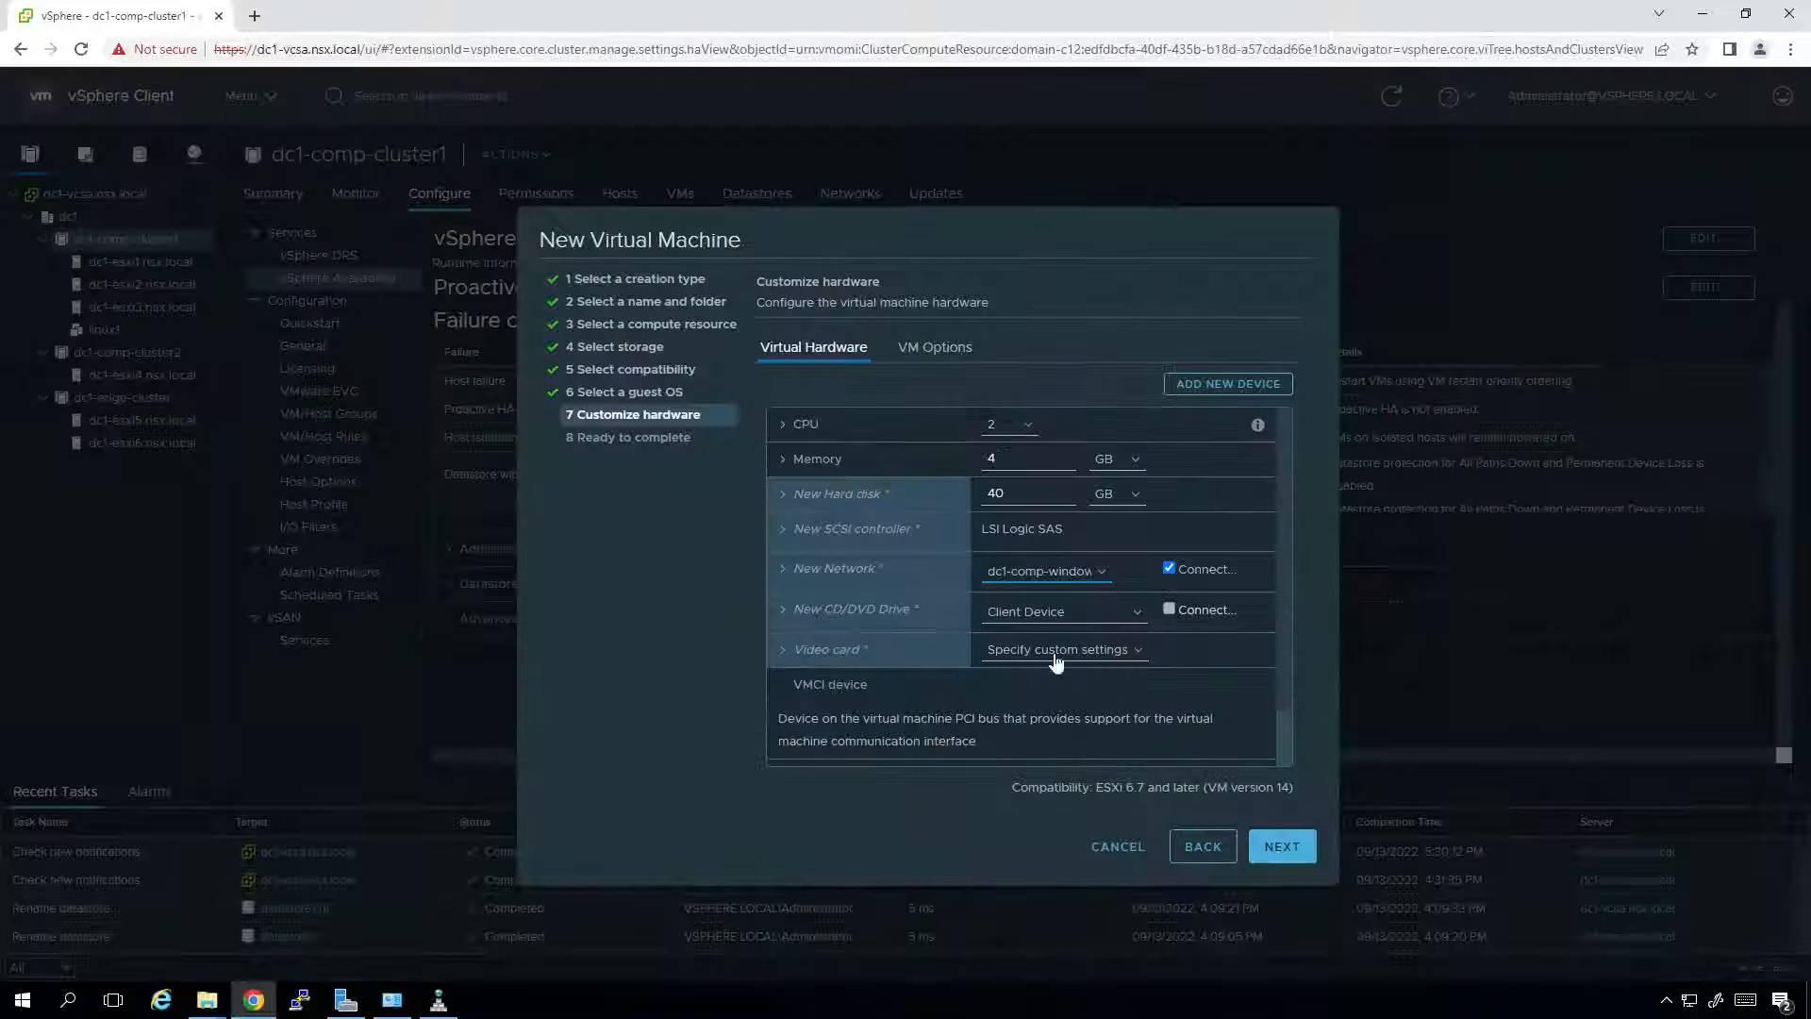
Point the CD/DVD drive to the san2 datastore ISO Server-2012R2.iso and tick Connect.
left_click(1136, 615)
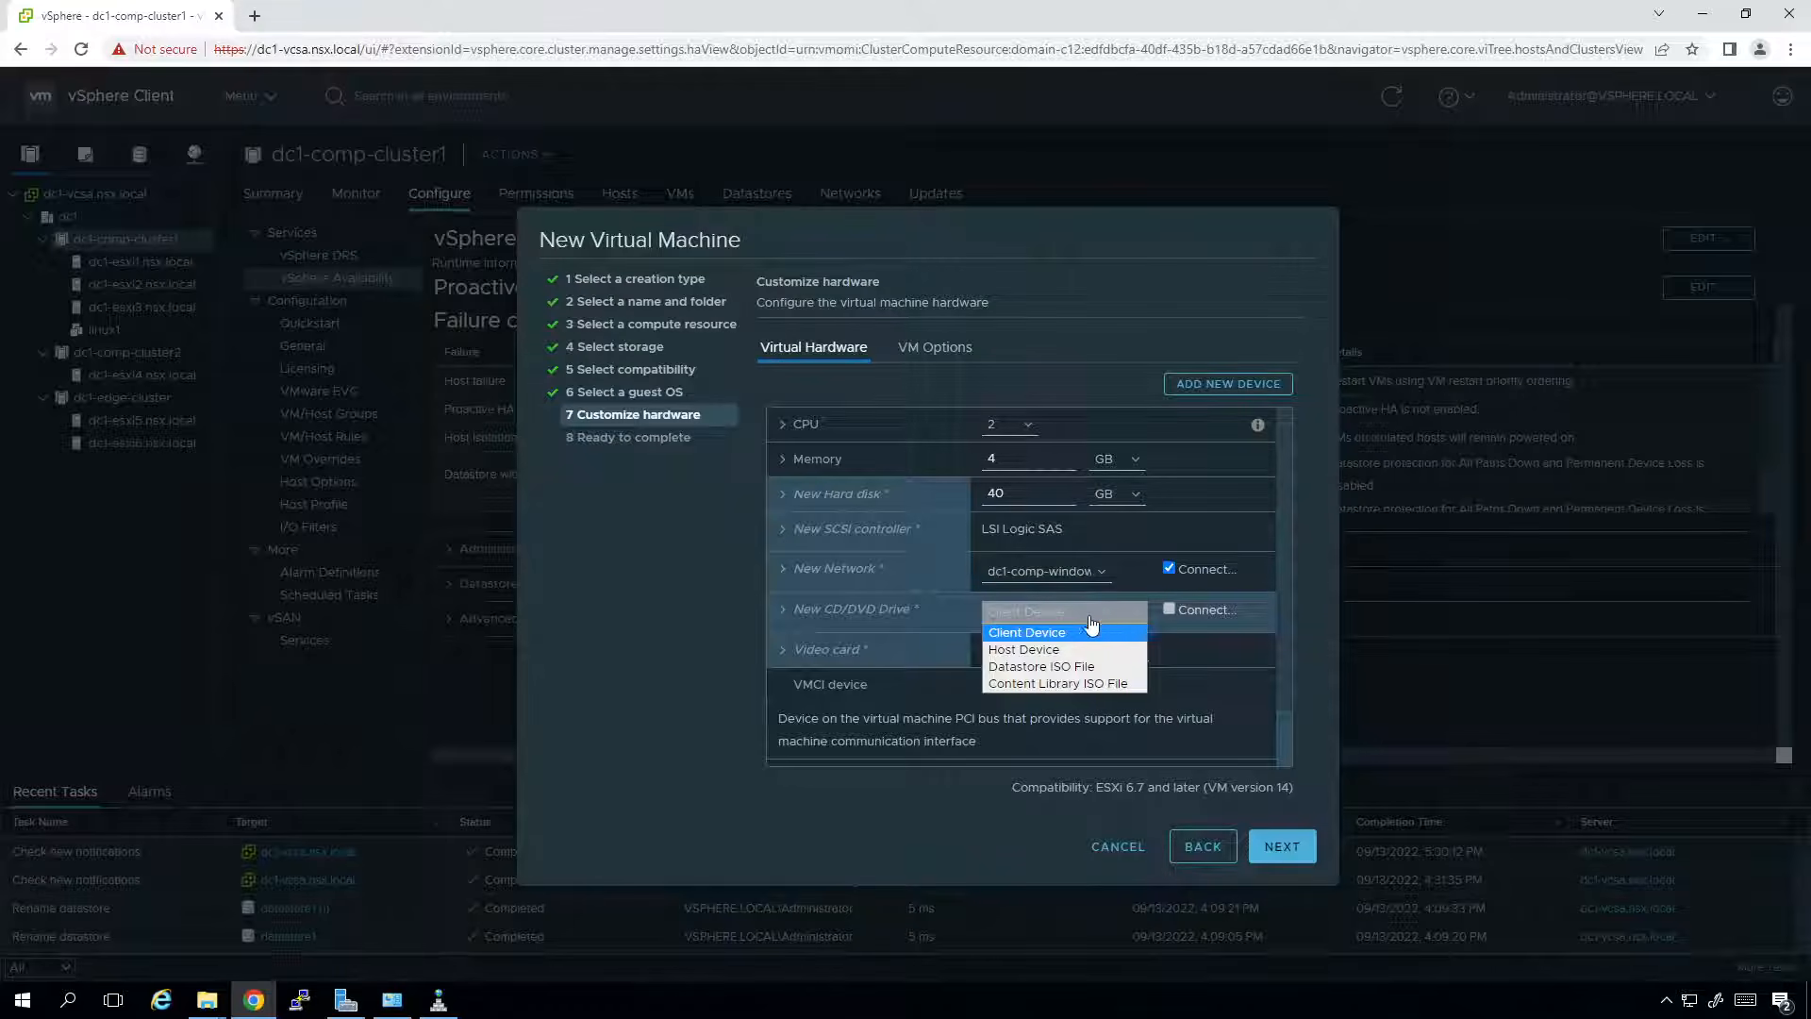
left_click(1049, 667)
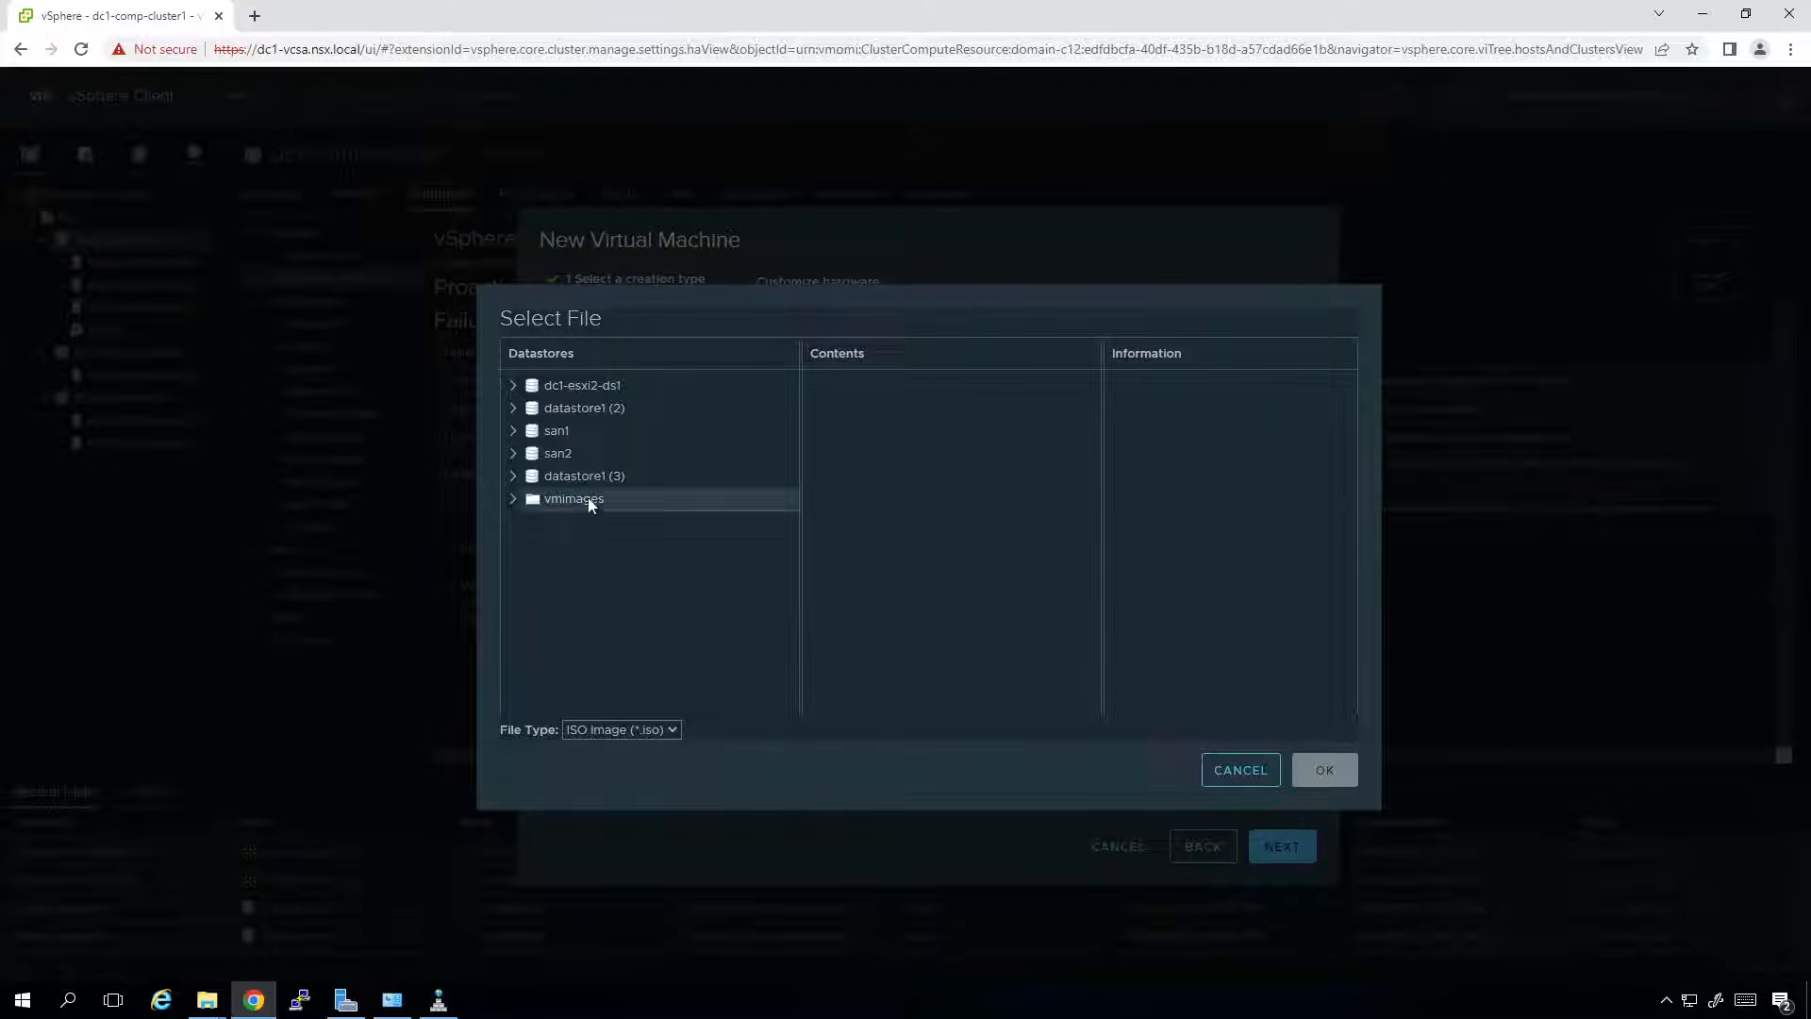
left_click(566, 455)
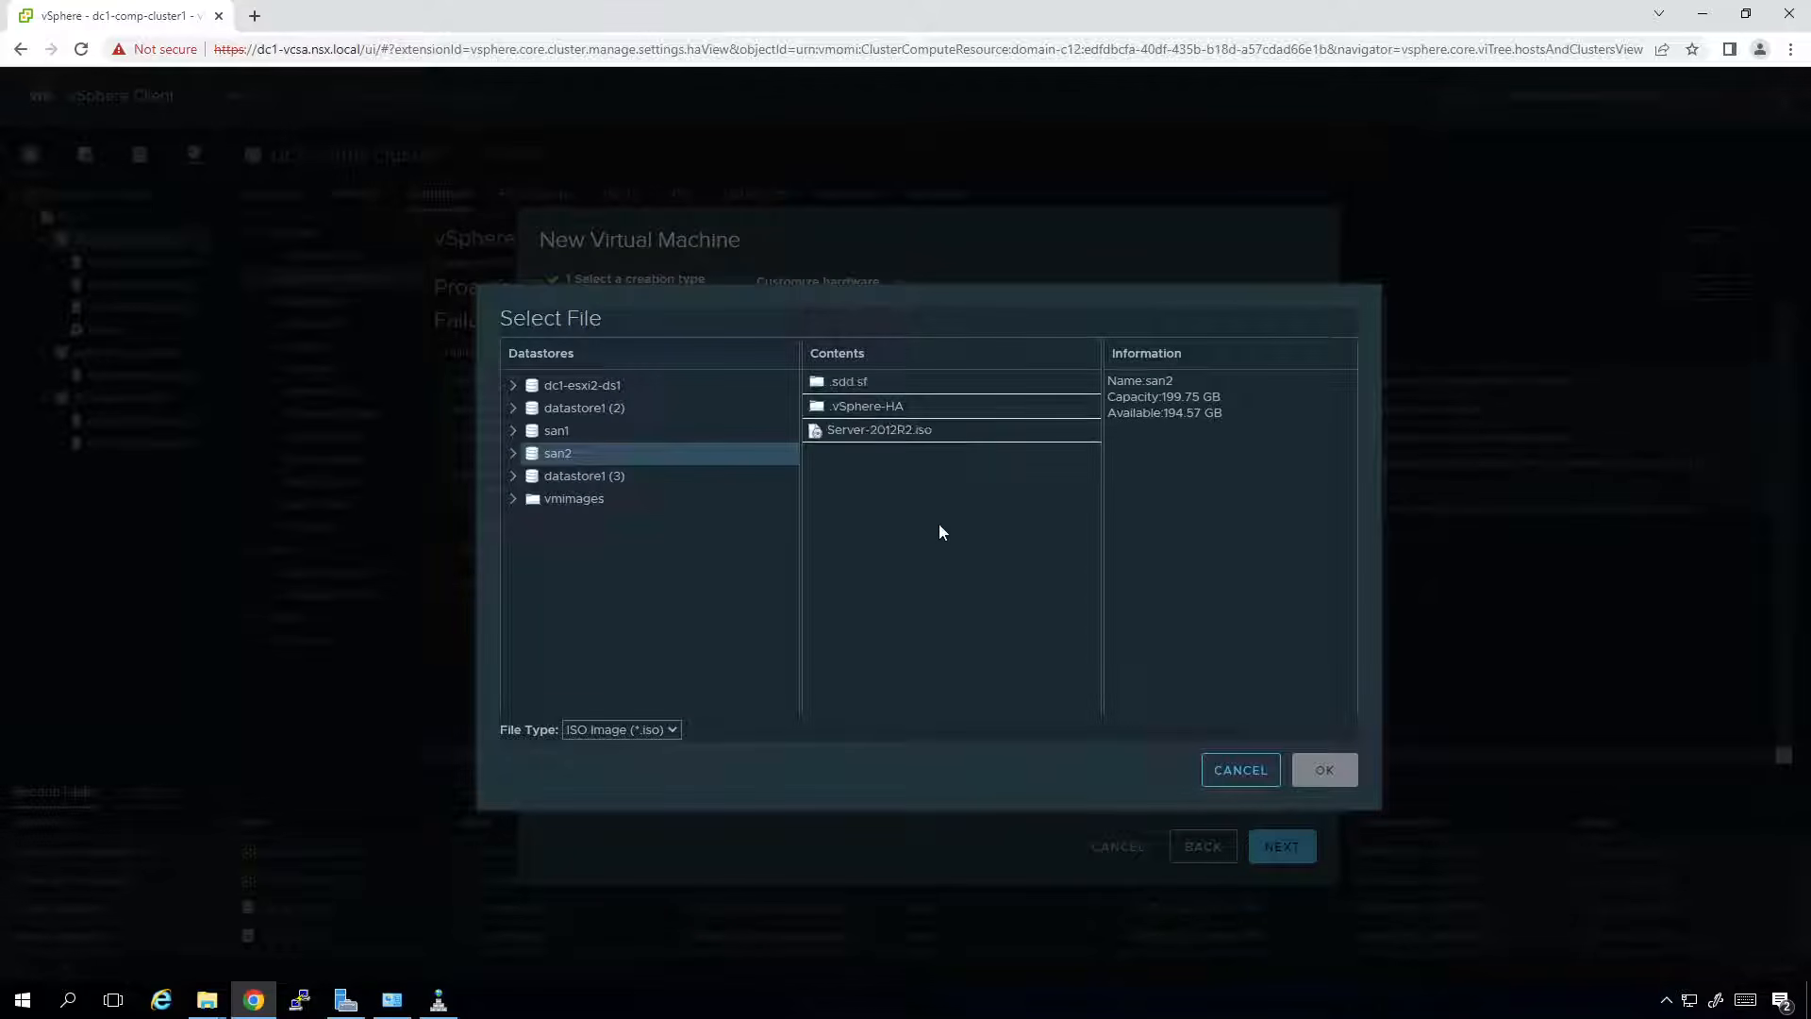
left_click(862, 432)
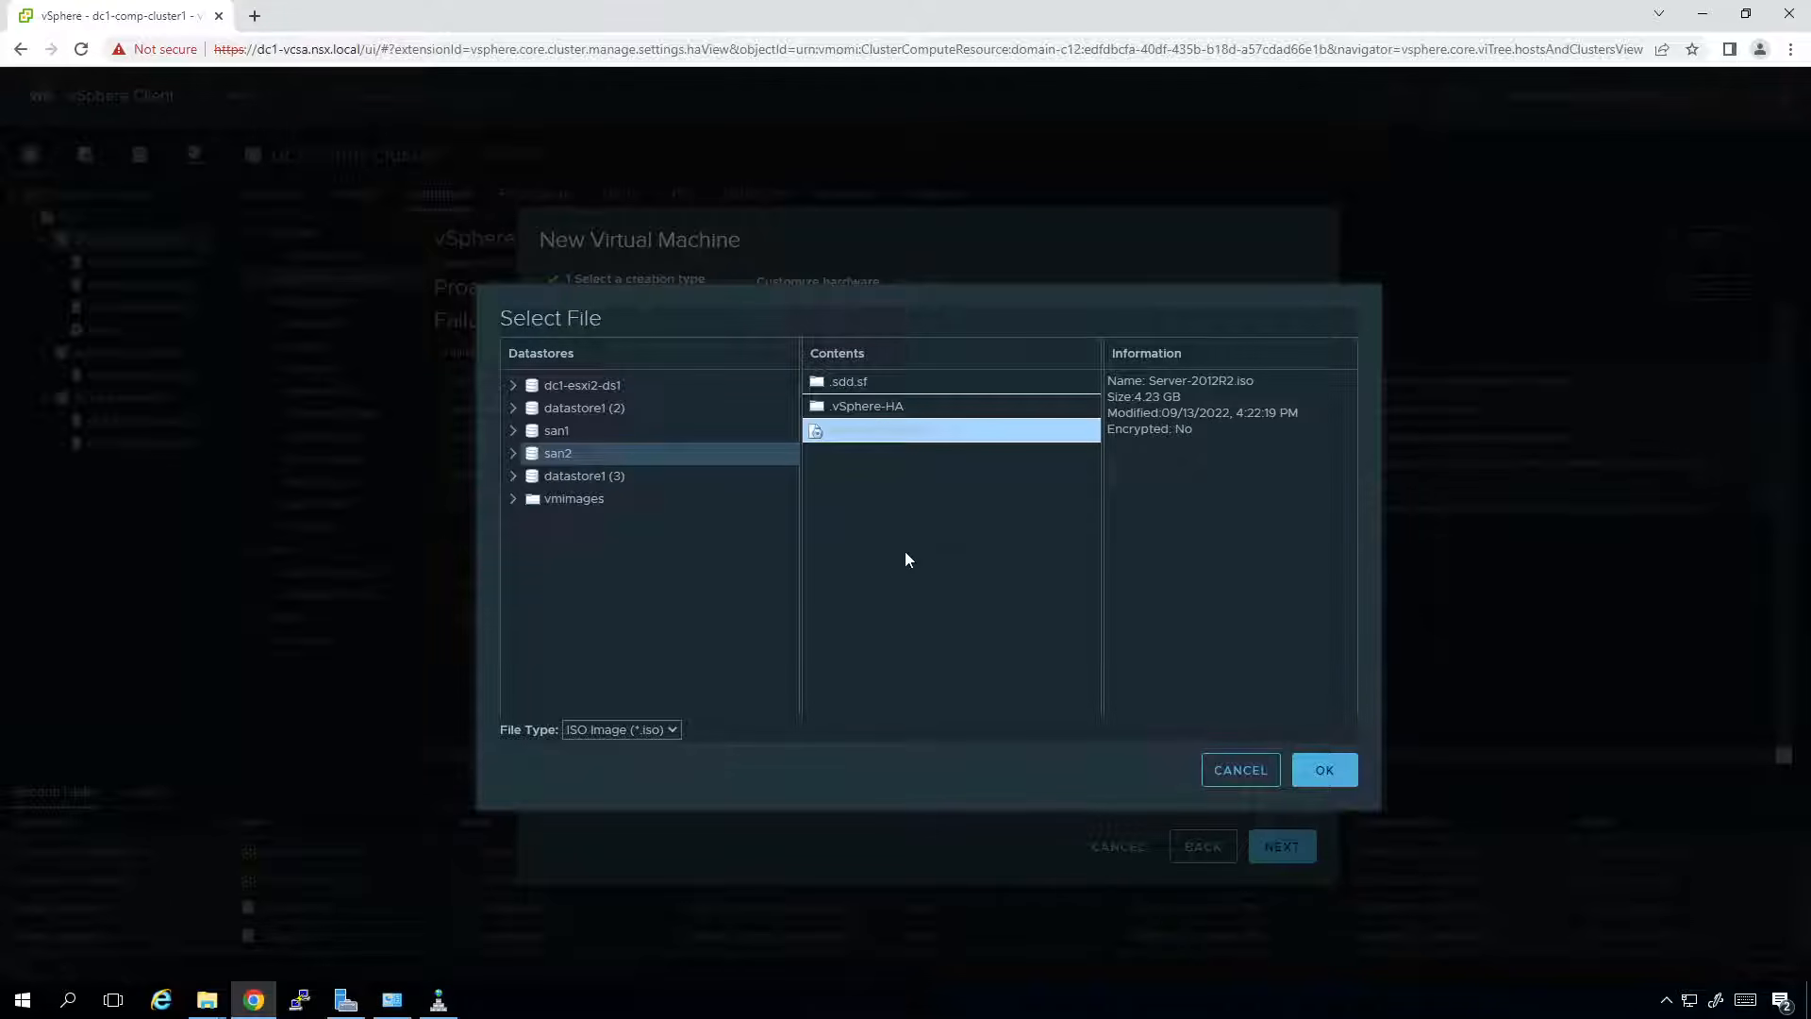
left_click(1324, 769)
left_click(1170, 609)
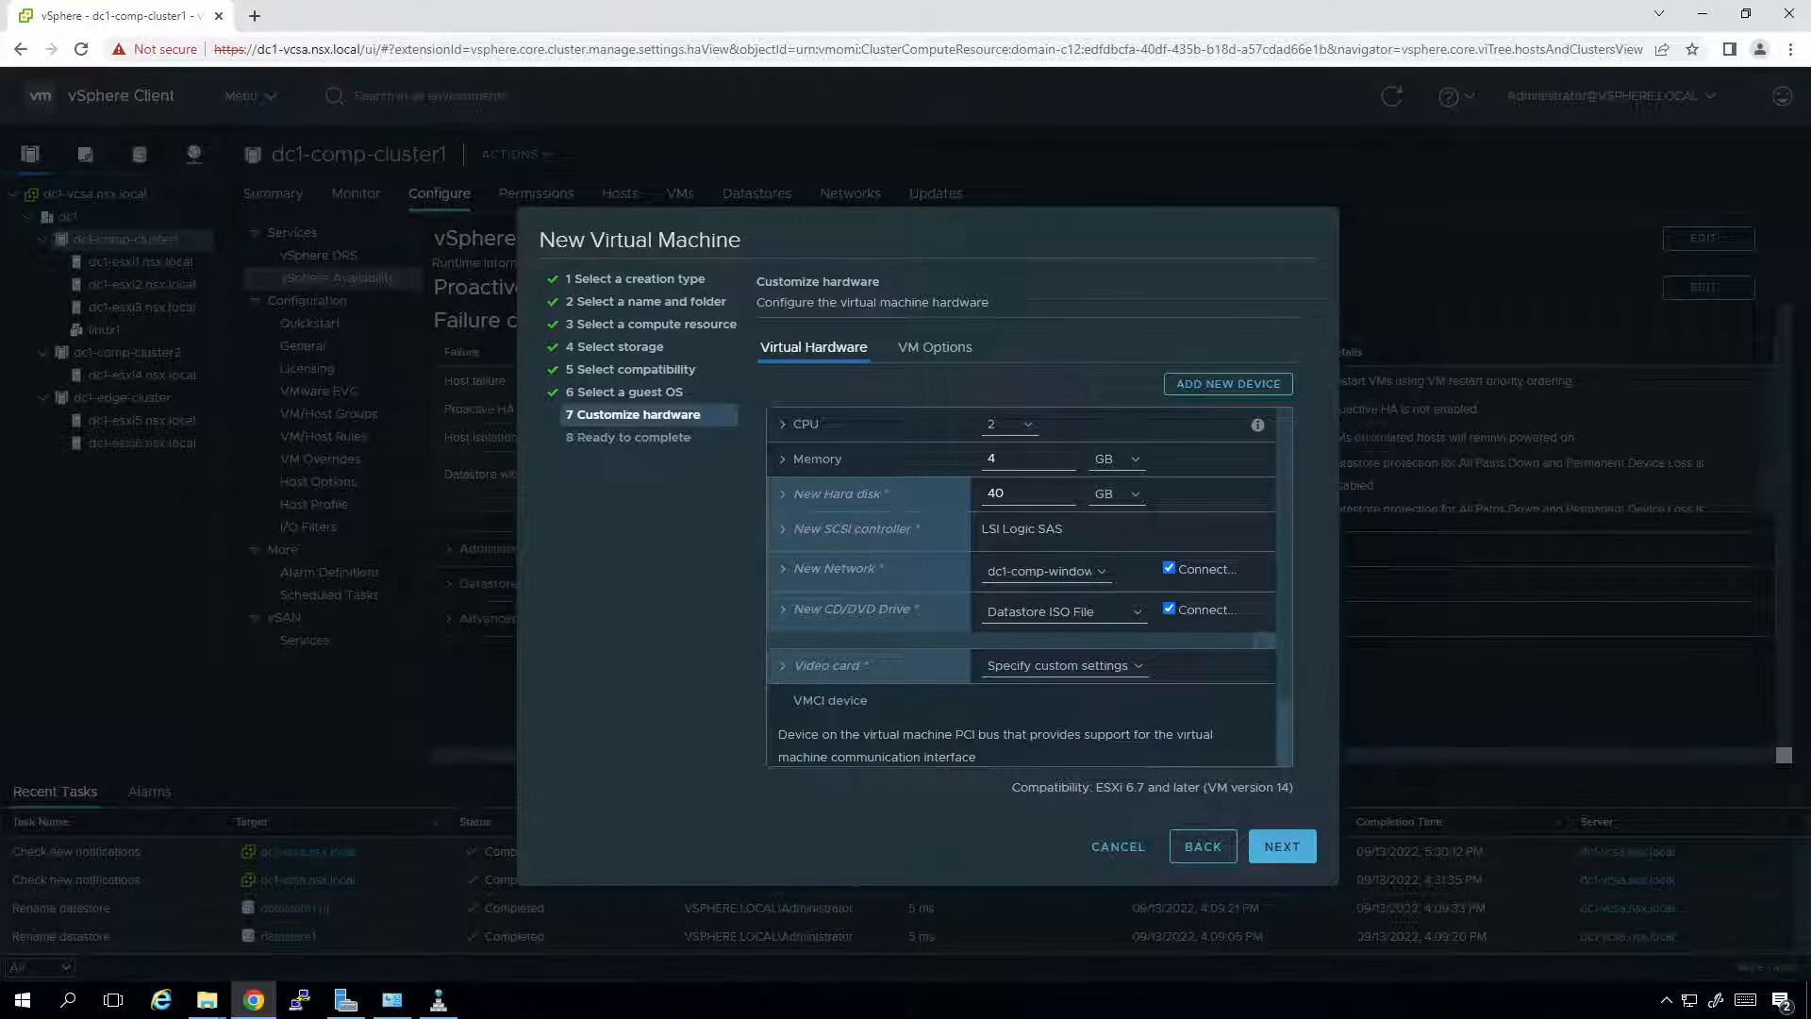
On CSR1, enter privileged mode and list interfaces with sh ip int br.
key("alt+Tab")
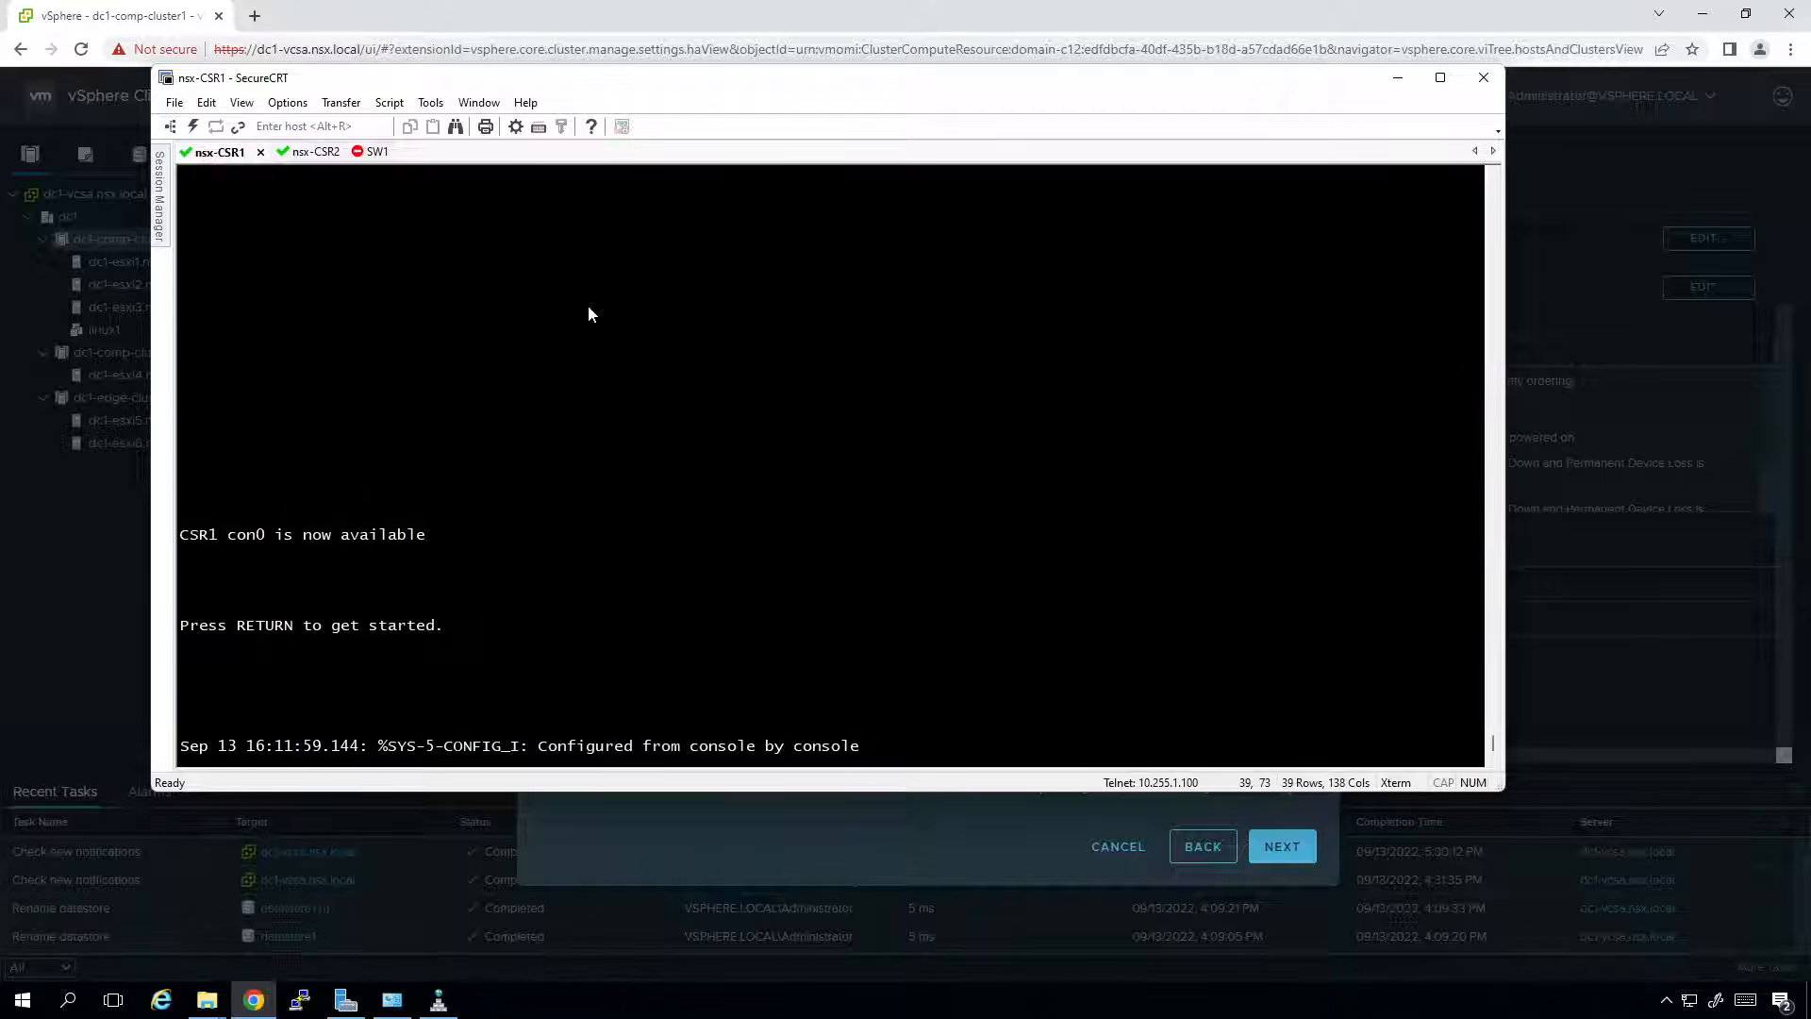
key("Return")
type("en")
key("Return")
type("sh run | sec dhc")
type("p")
key("Return")
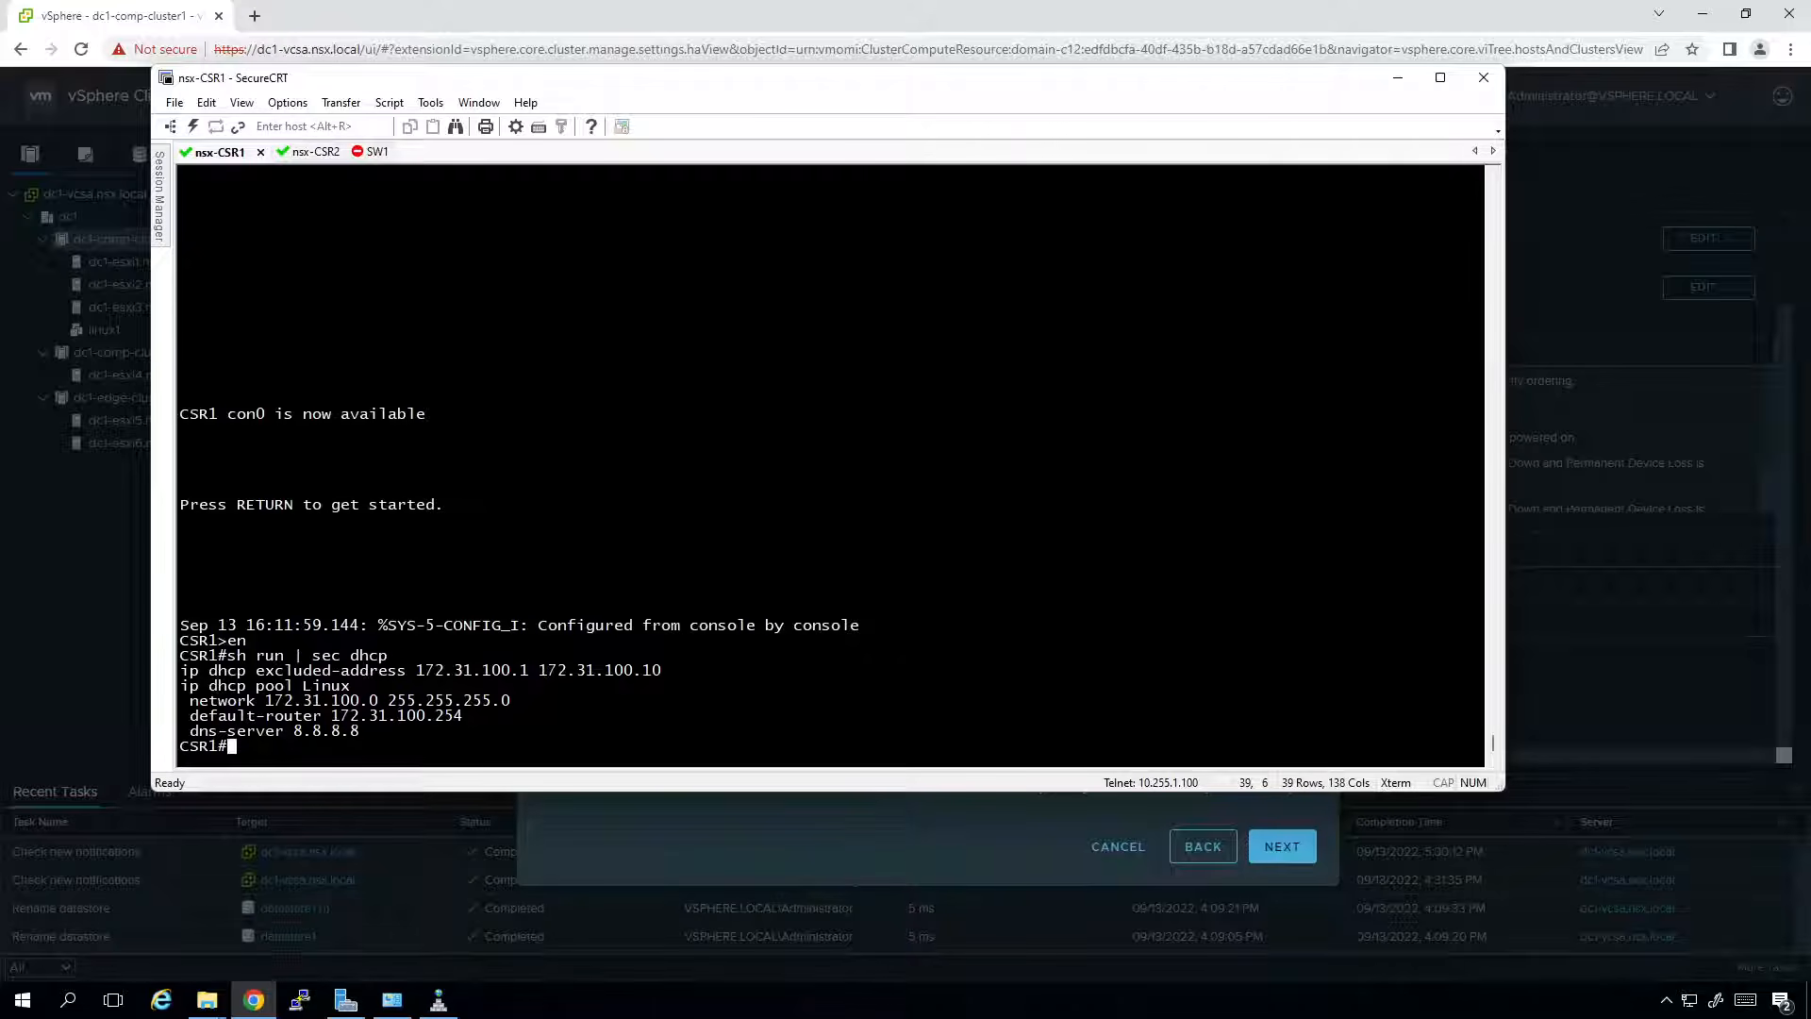
type("sh ip int br")
key("Return")
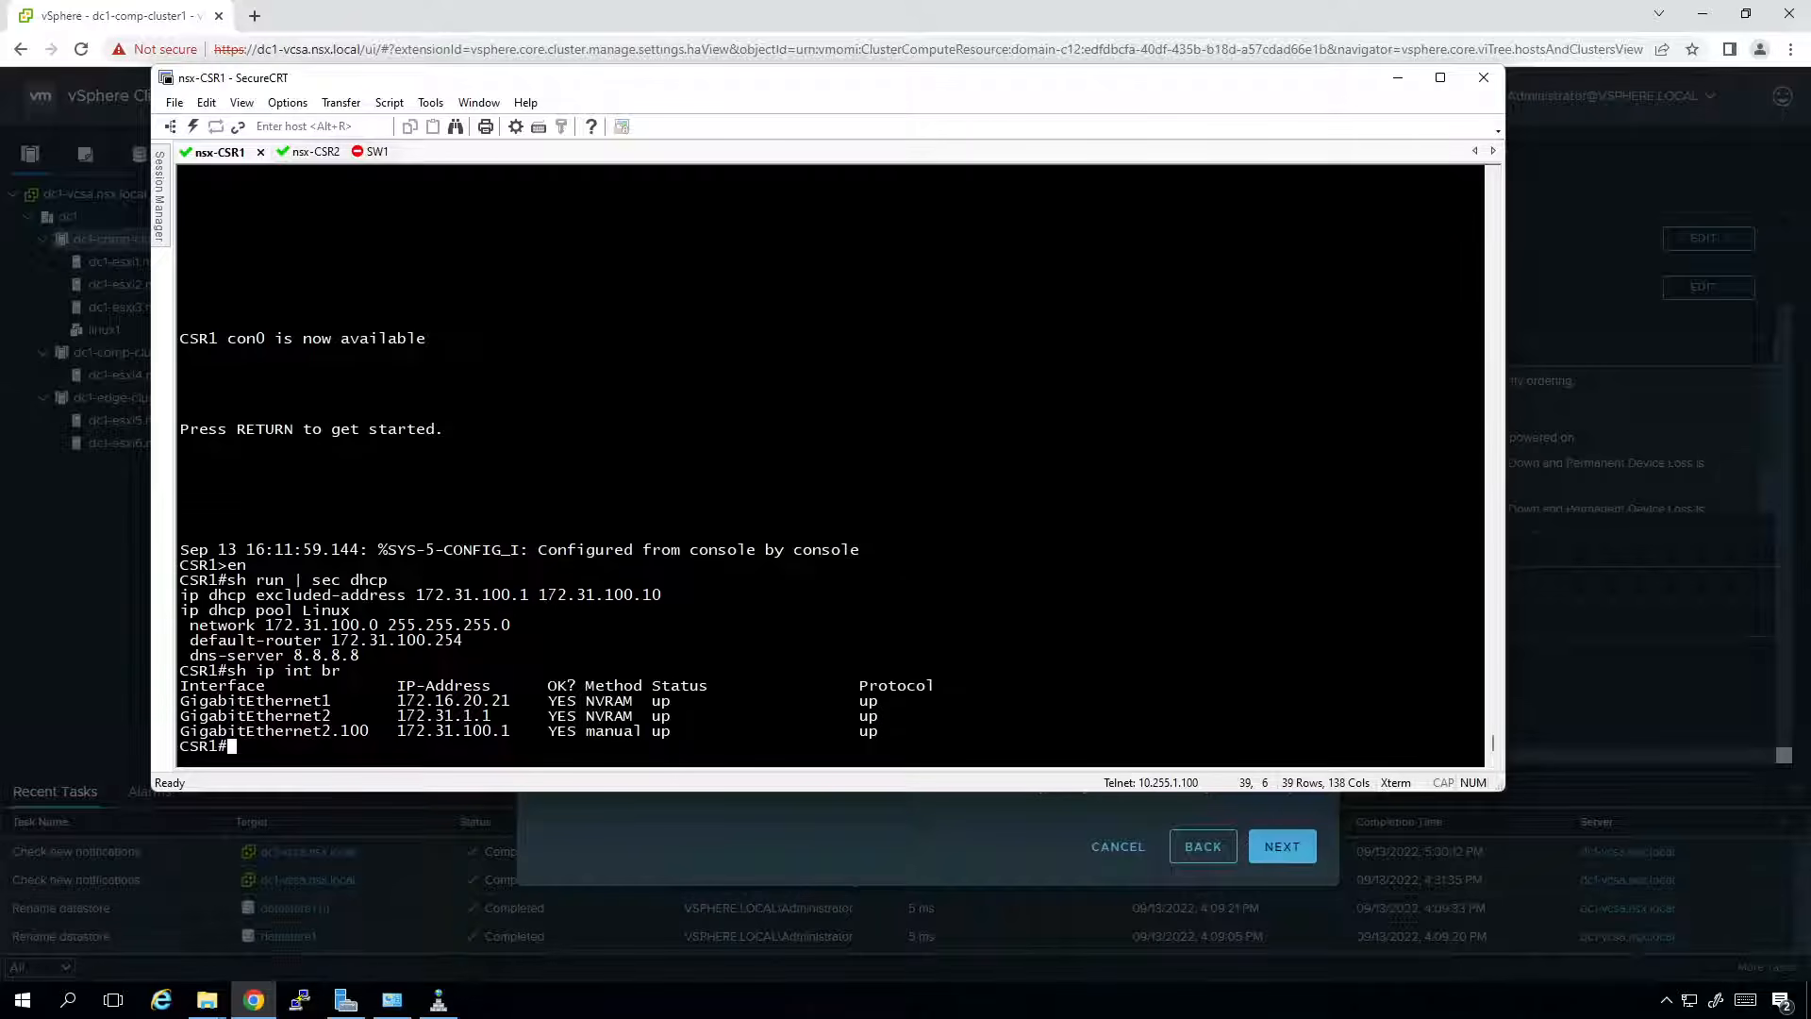
Enter config mode and set GigabitEthernet2.101 to encapsulation dot1Q 101.
type("conf t")
key("Return")
type("in")
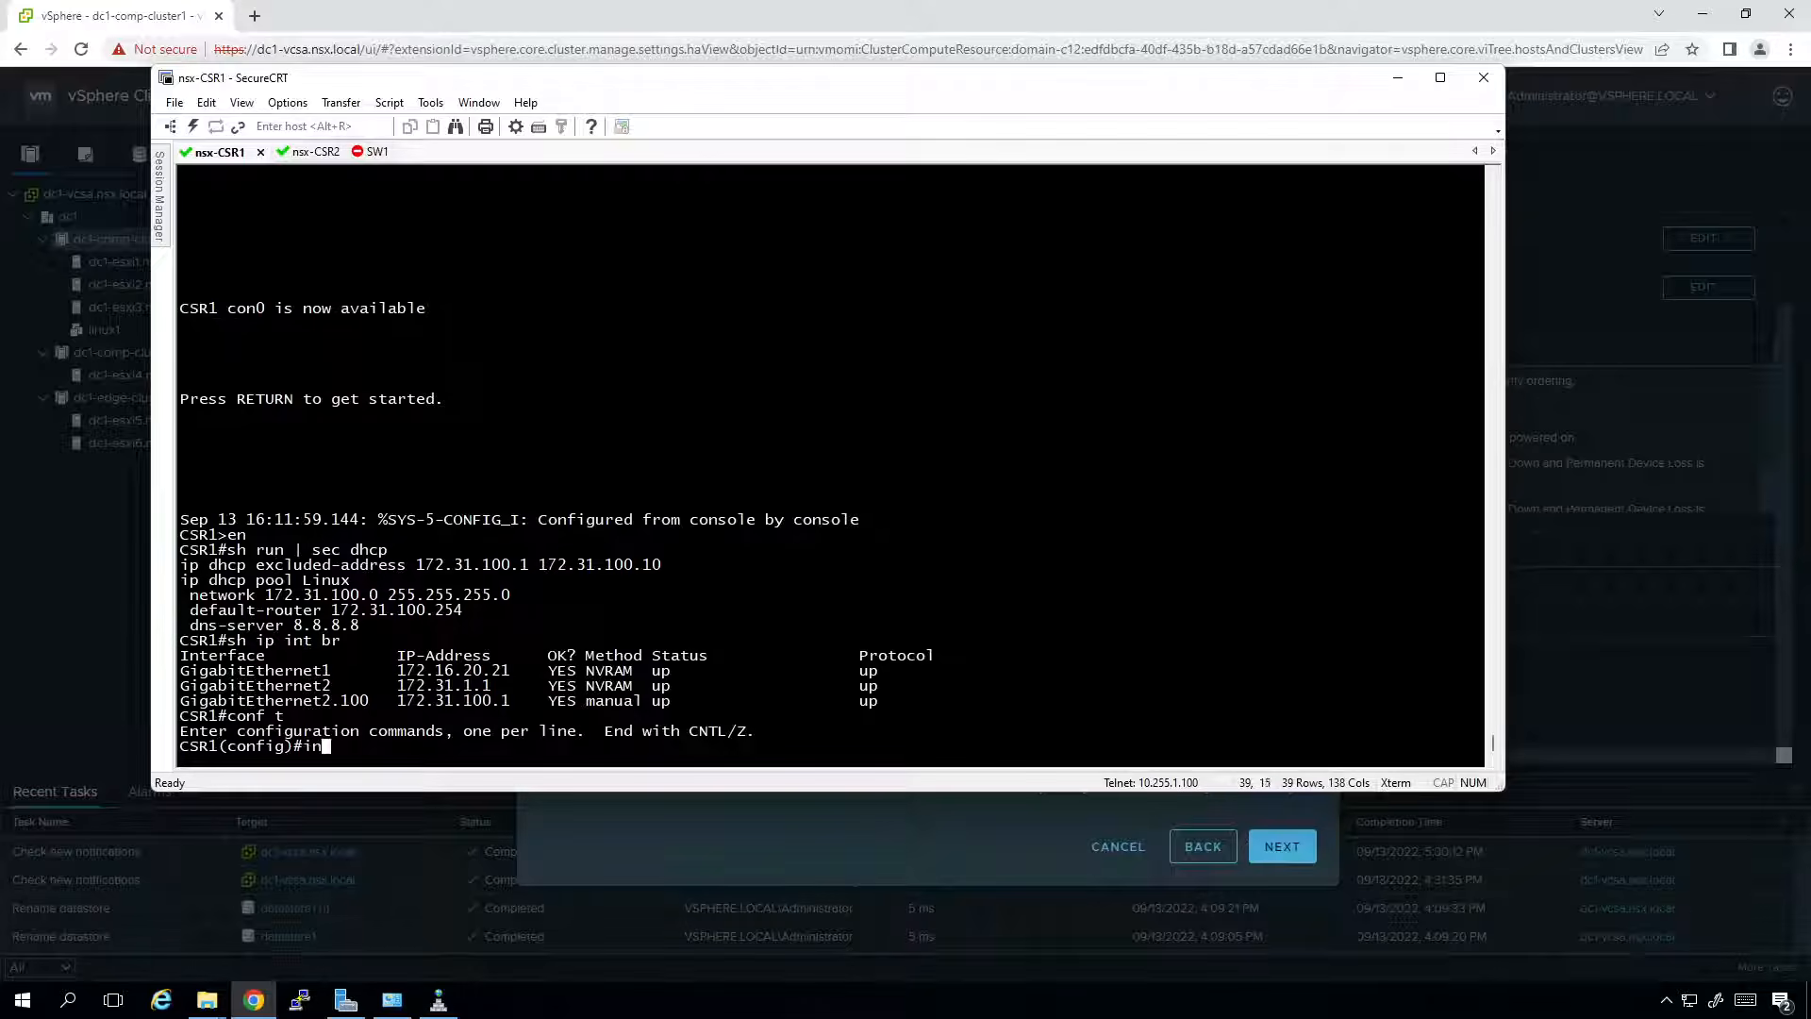
type("t g2.101")
key("Return")
type("enc")
key("Tab")
type("do")
key("Tab")
type("101")
key("Return")
Give g2.101 address 172.31.101.1 255.255.255.0 and HSRP standby 101 IP 172.31.101.254.
type("i add 172.31.101.1 255.255.255.0")
key("ctrl+a")
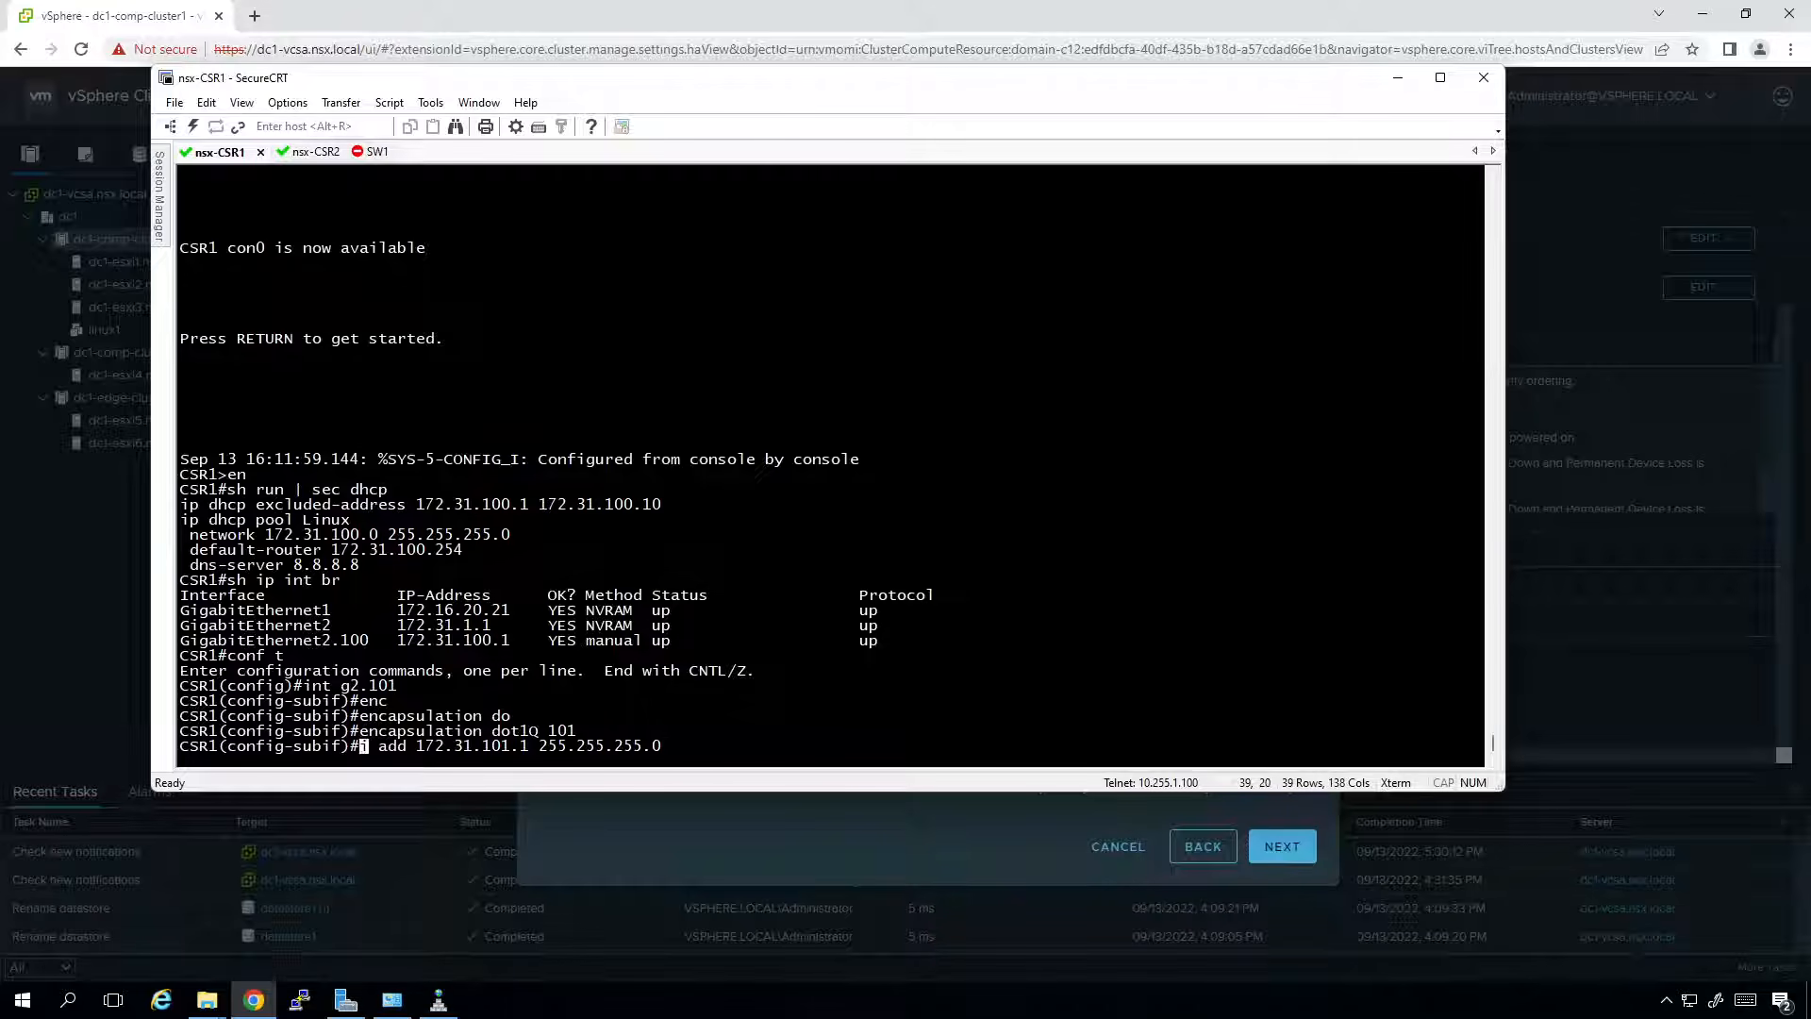
type("p")
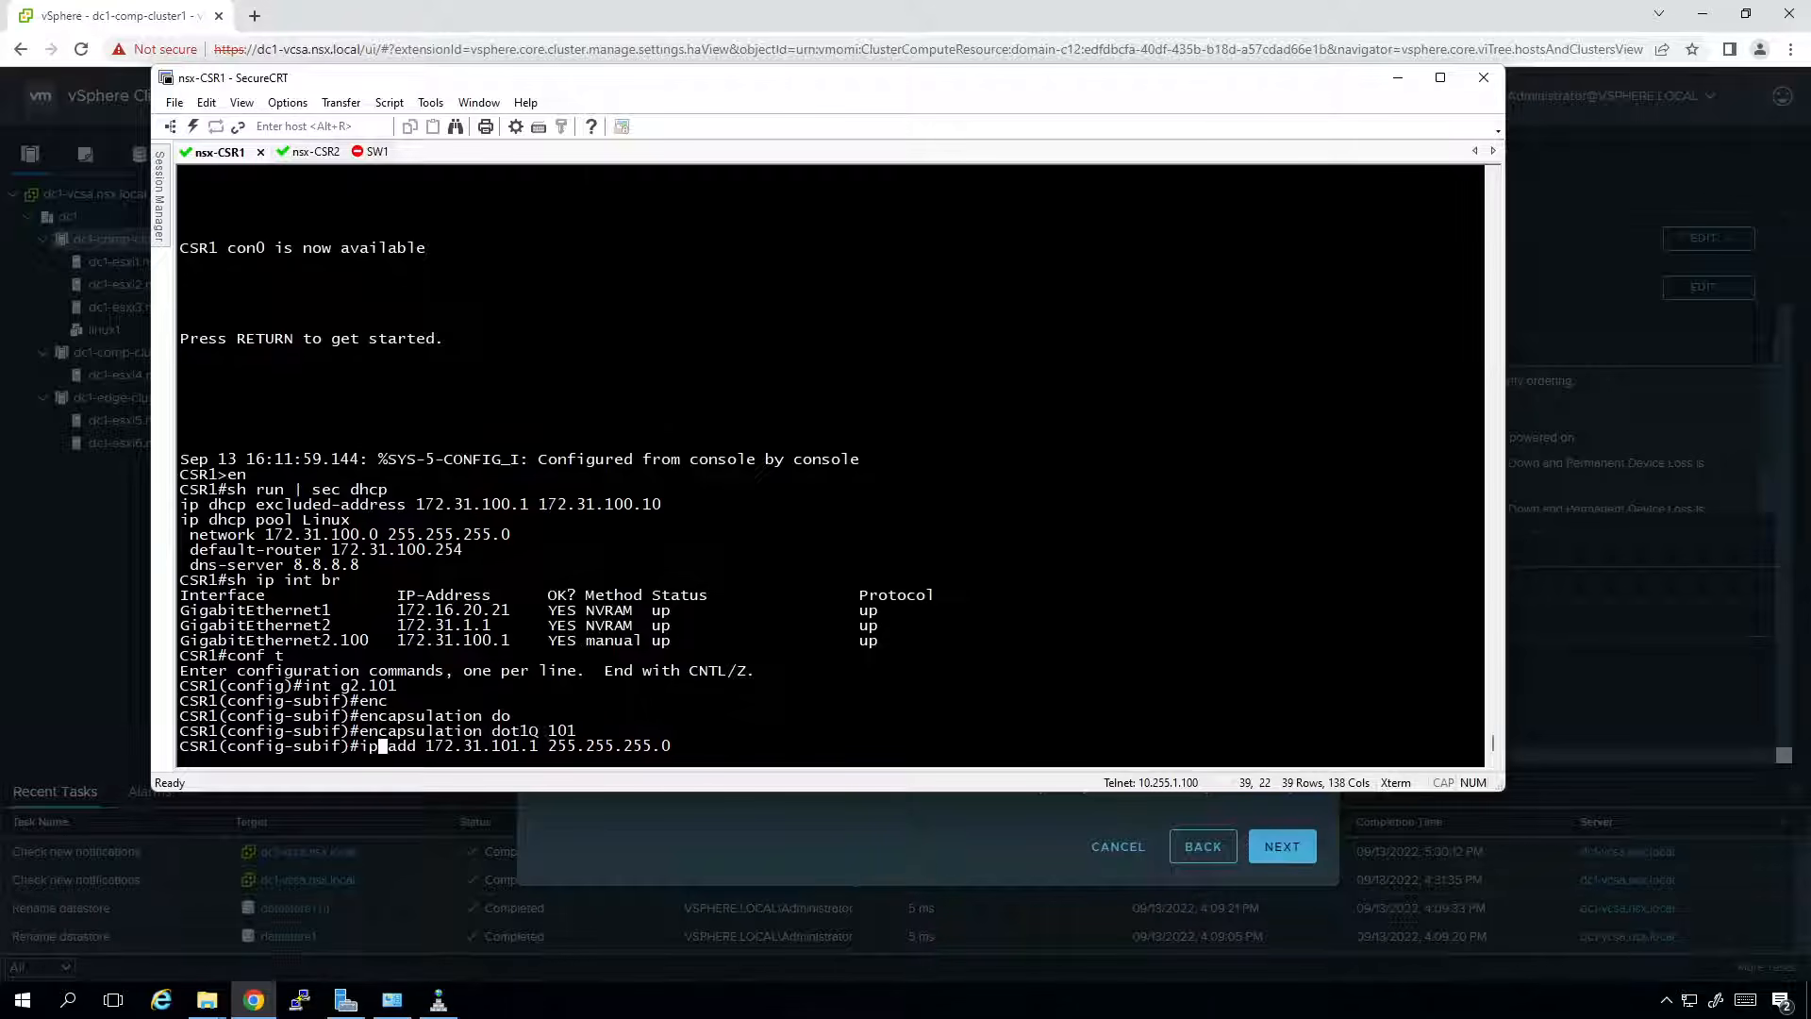
key("Return")
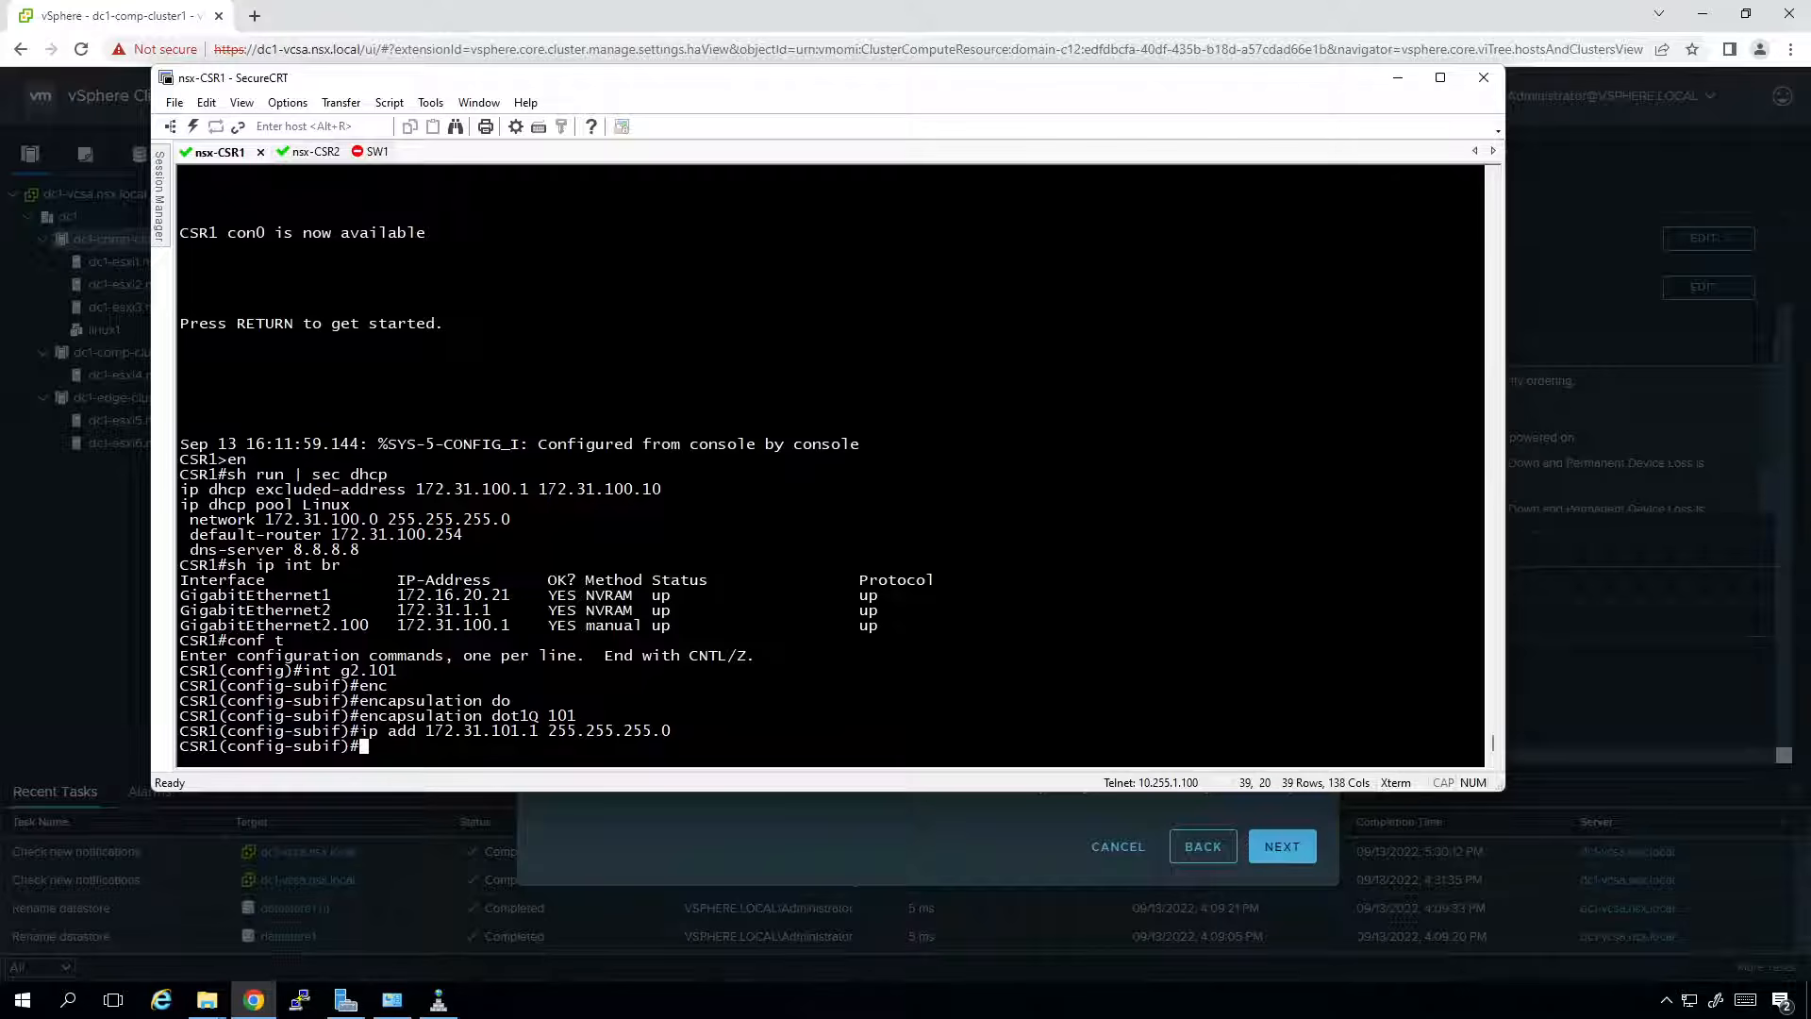
type("stan")
key("Tab")
type("101")
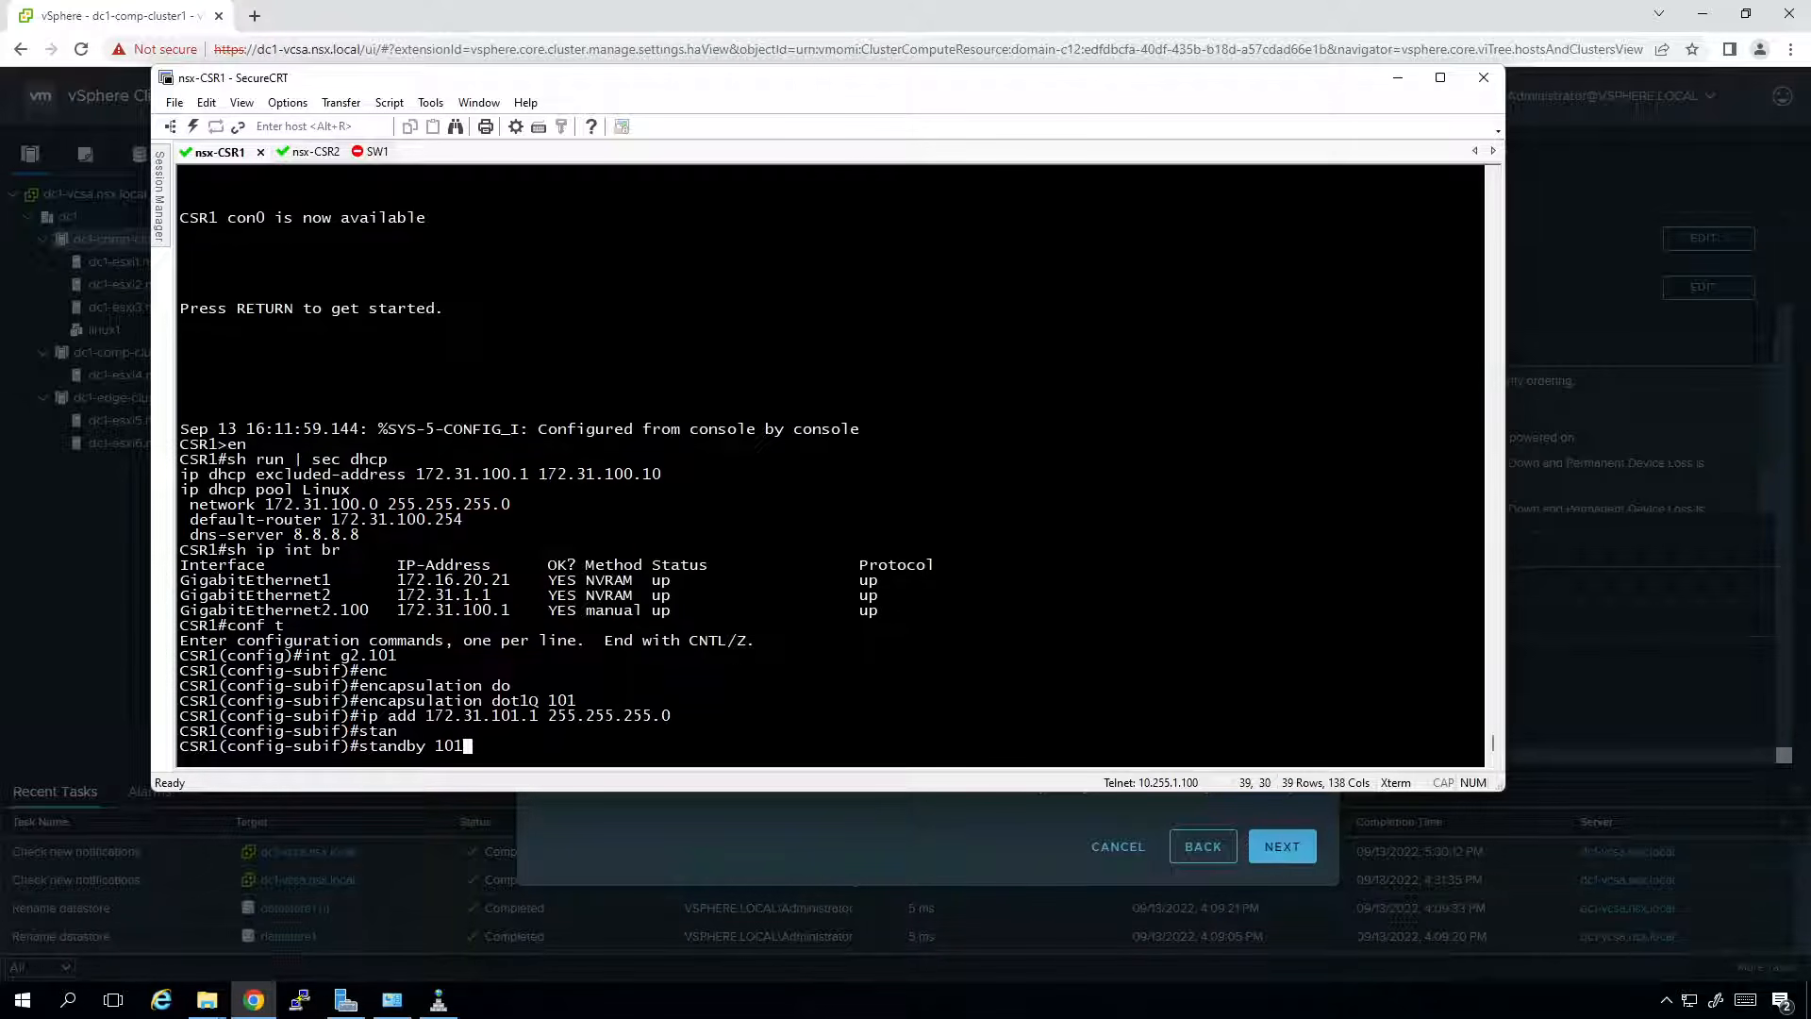
type(" ip 172.31.101.254")
key("Return")
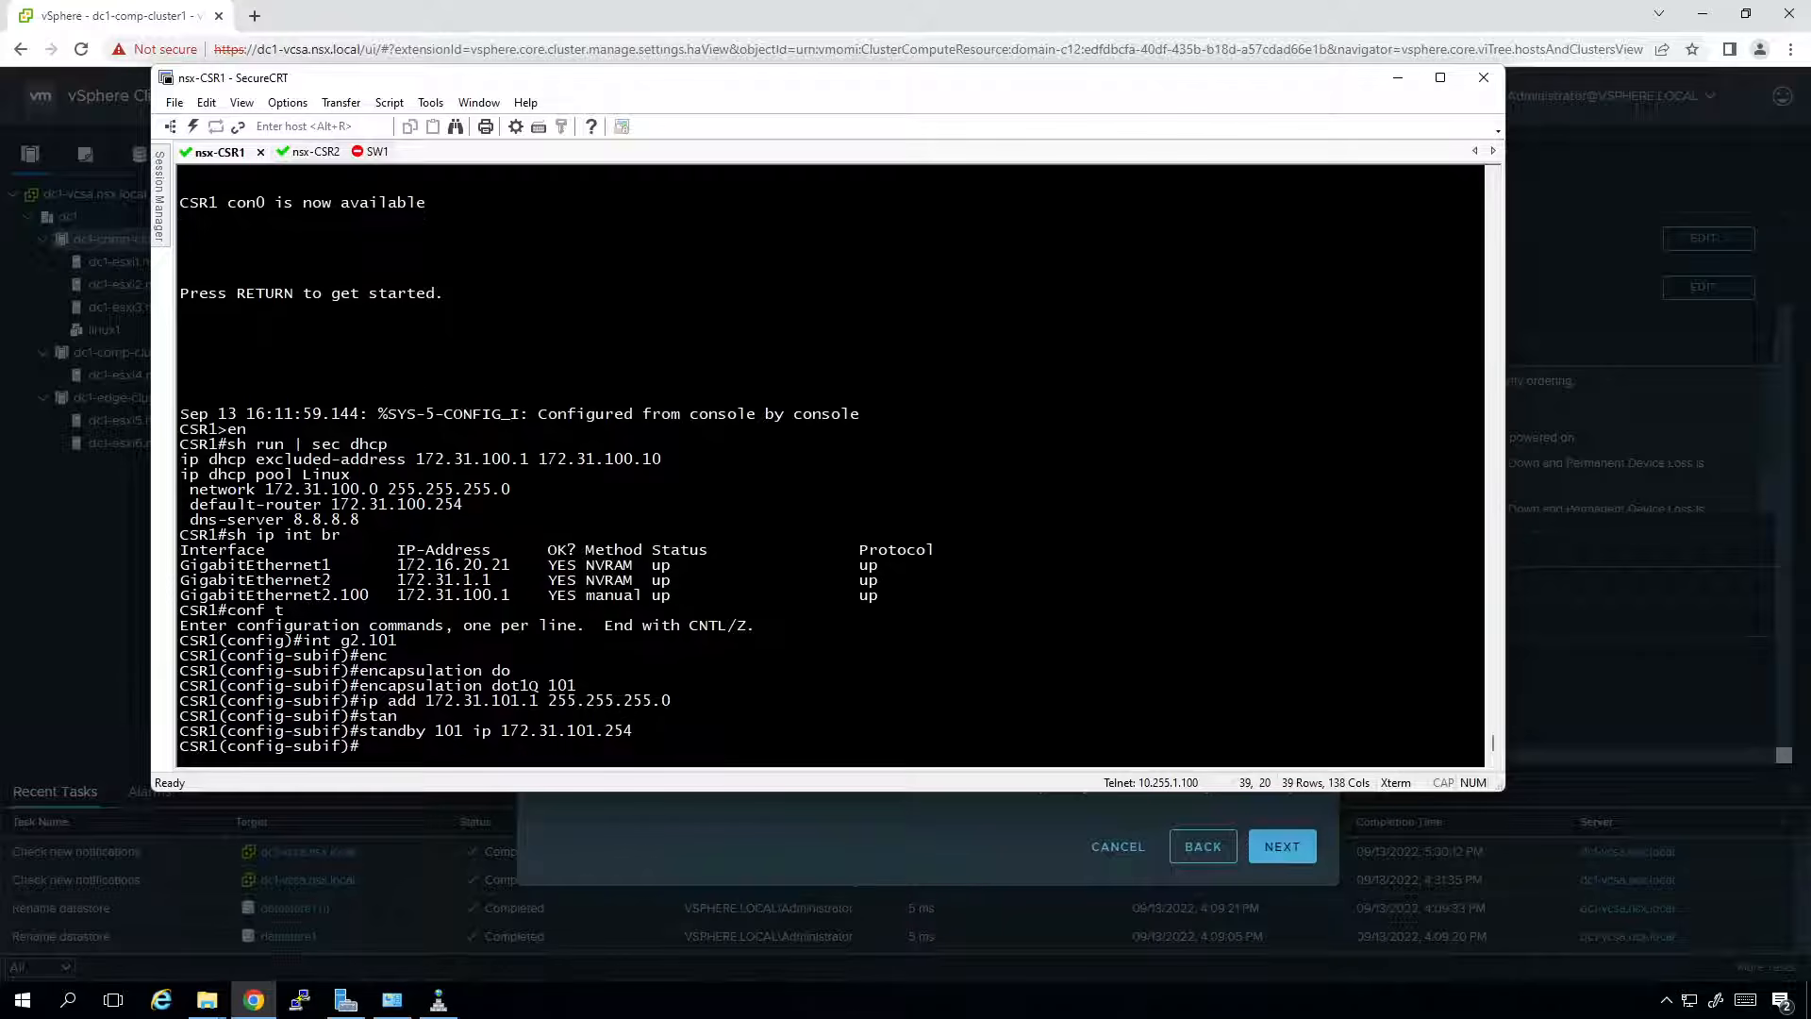
type("exit")
key("Return")
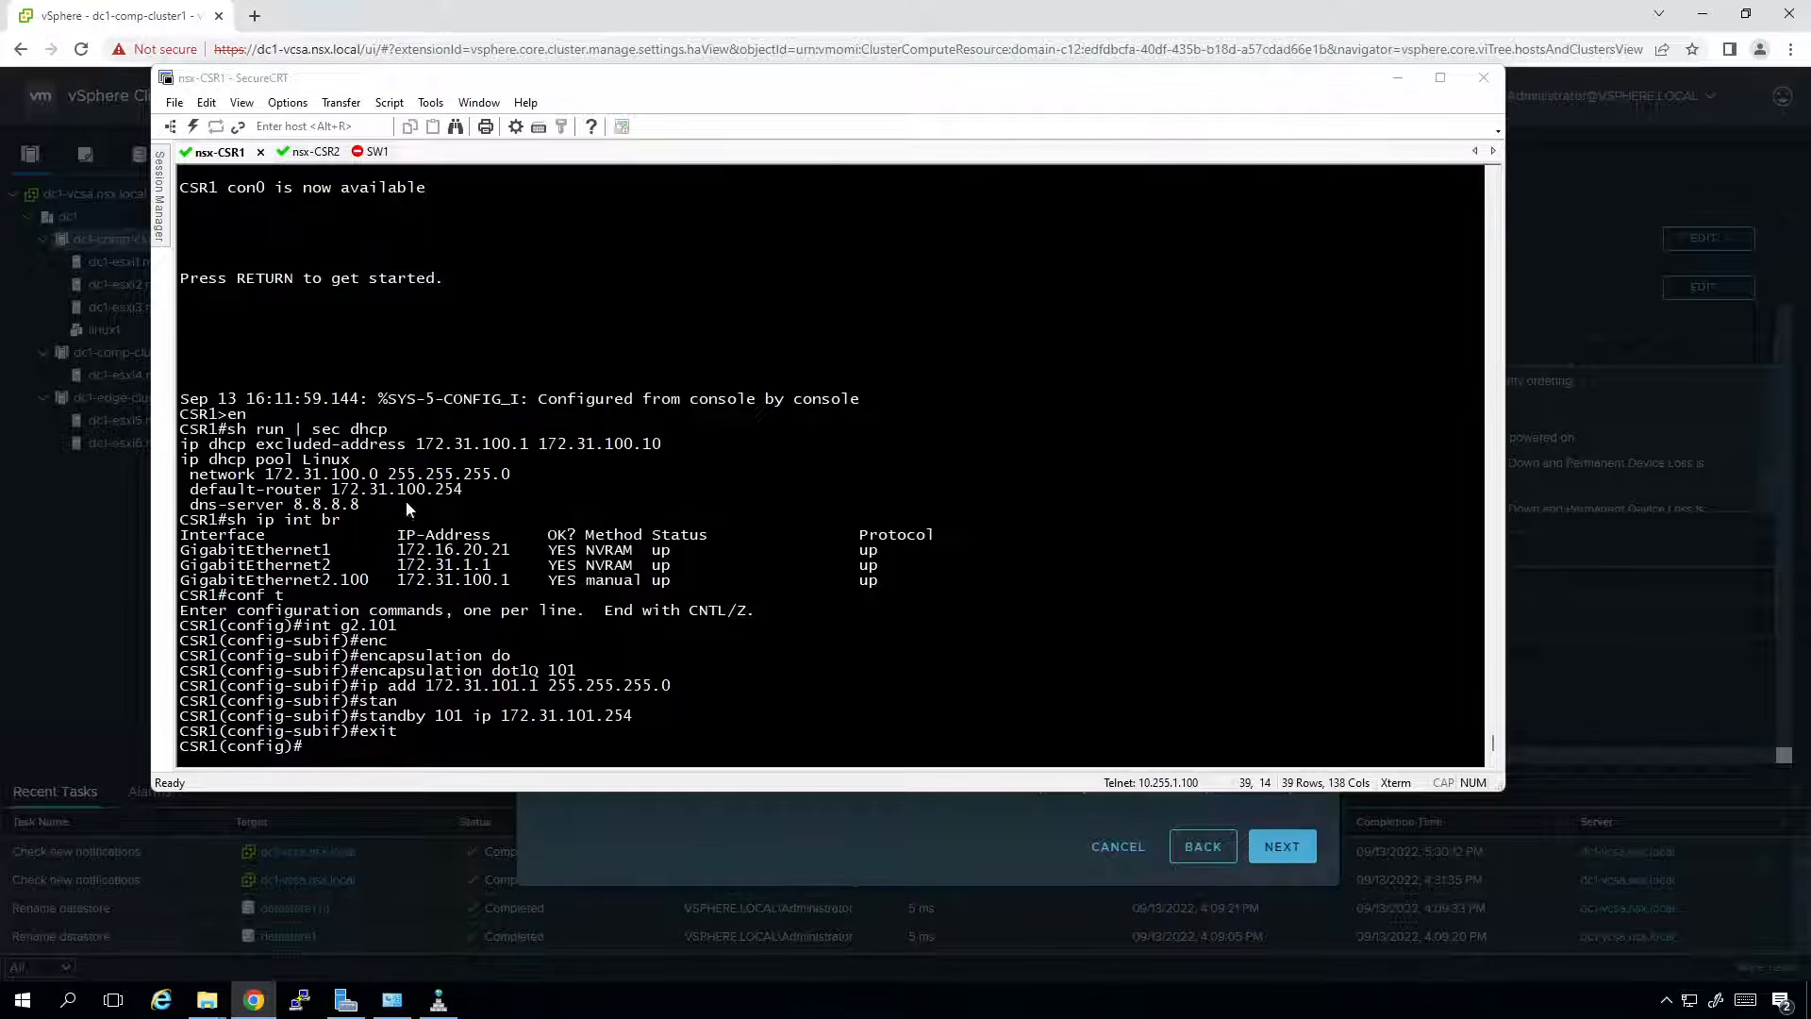
Check the g2.101 configuration with do sh run int g2.101.
left_click_drag(183, 445, 360, 506)
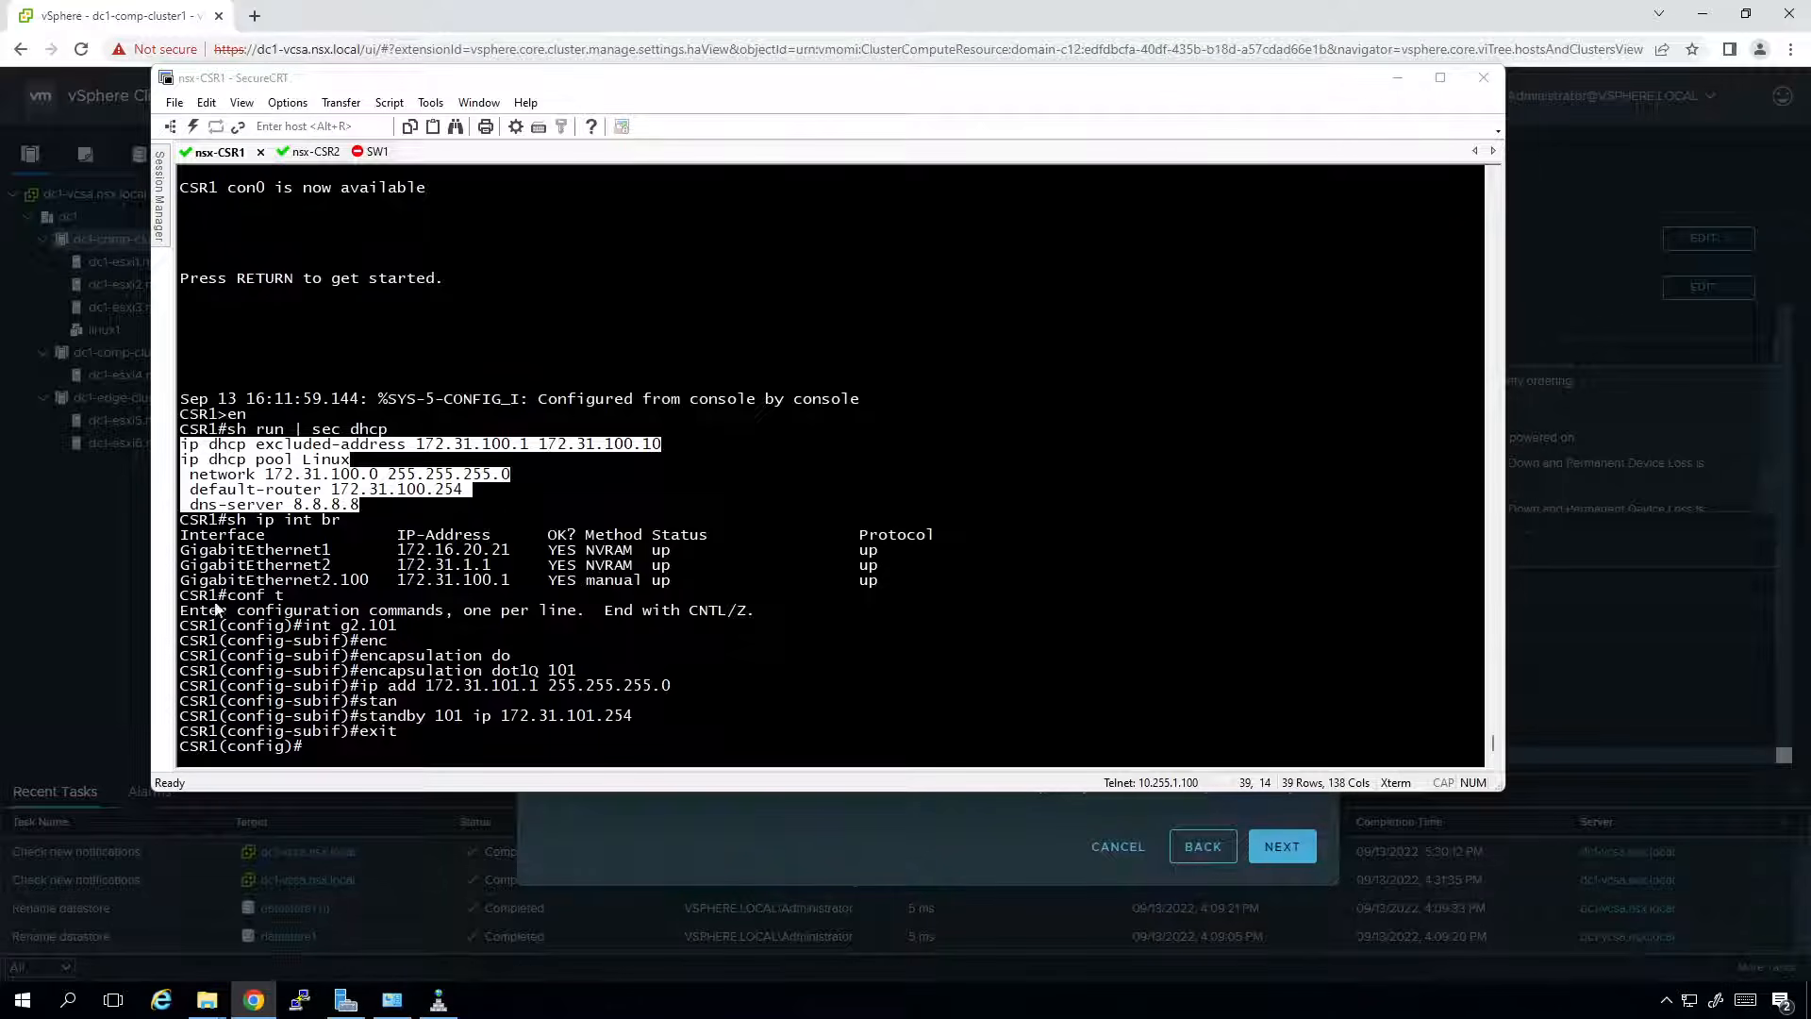
left_click(902, 669)
type("do s")
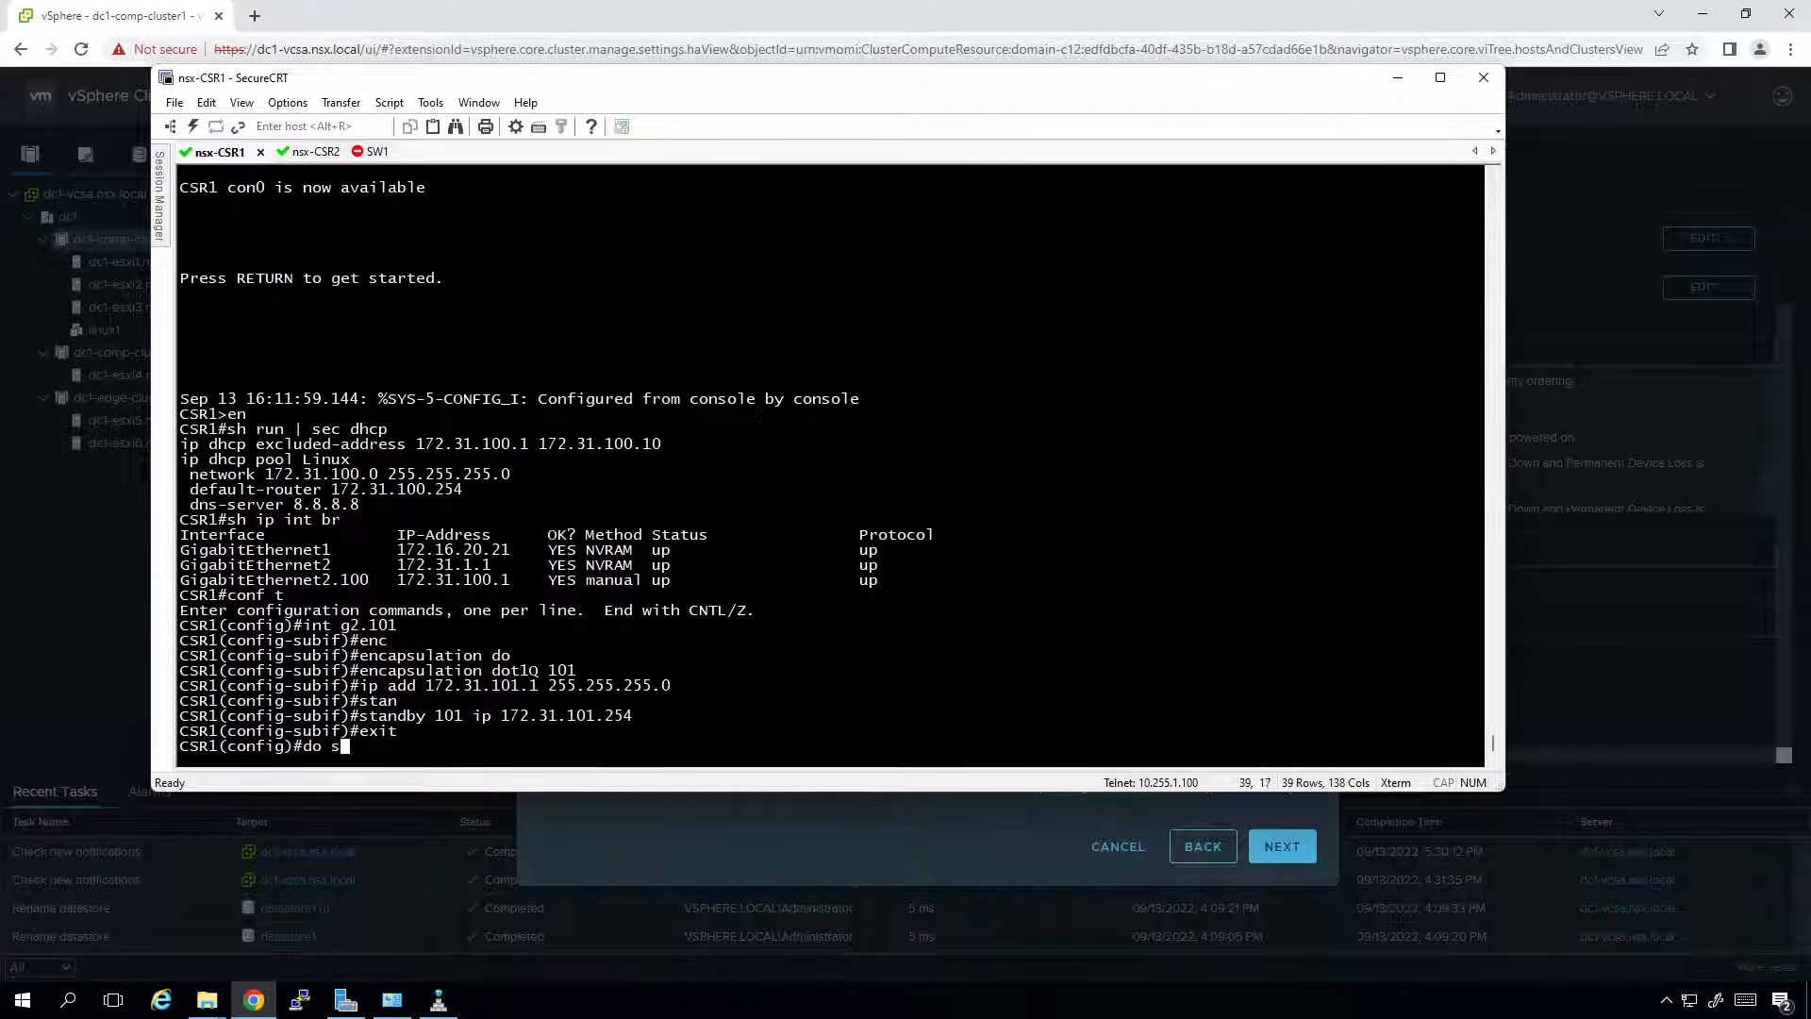
type("h run int g2.101")
key("Return")
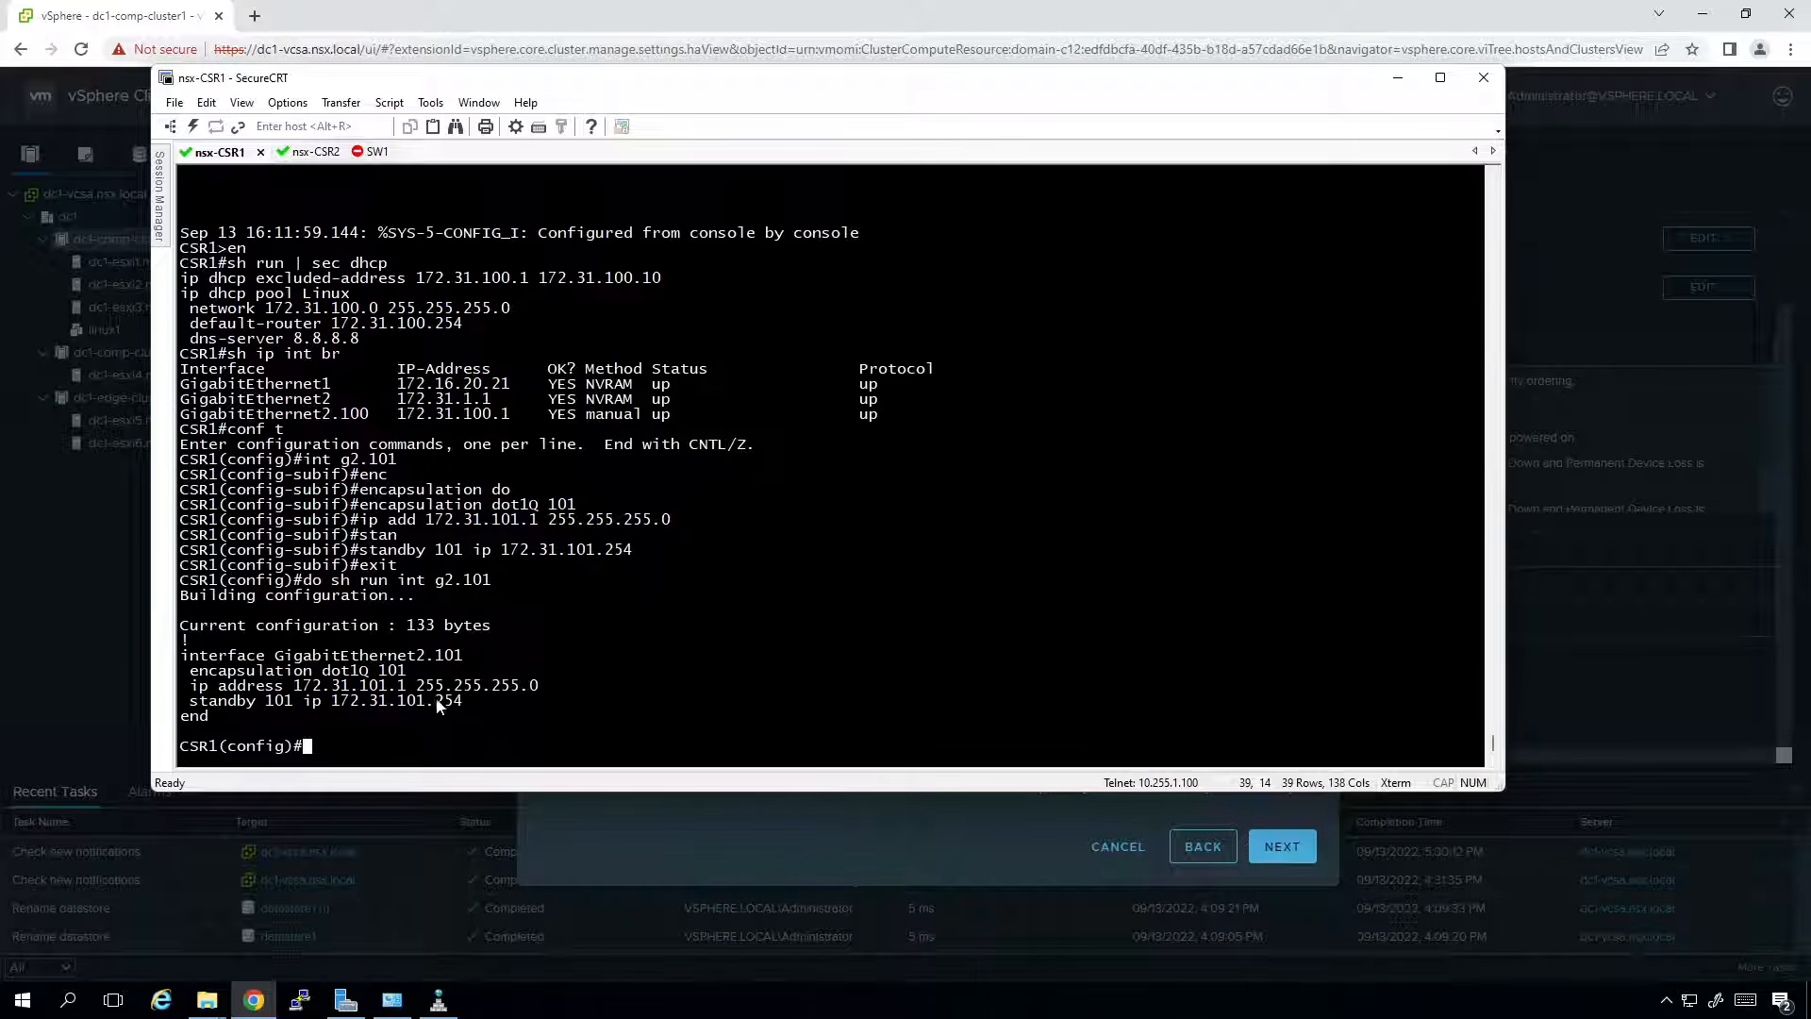
Add GigabitEthernet2.101 to OSPF 1 area 0 with ip ospf 1 area 0.
type("int g2.11")
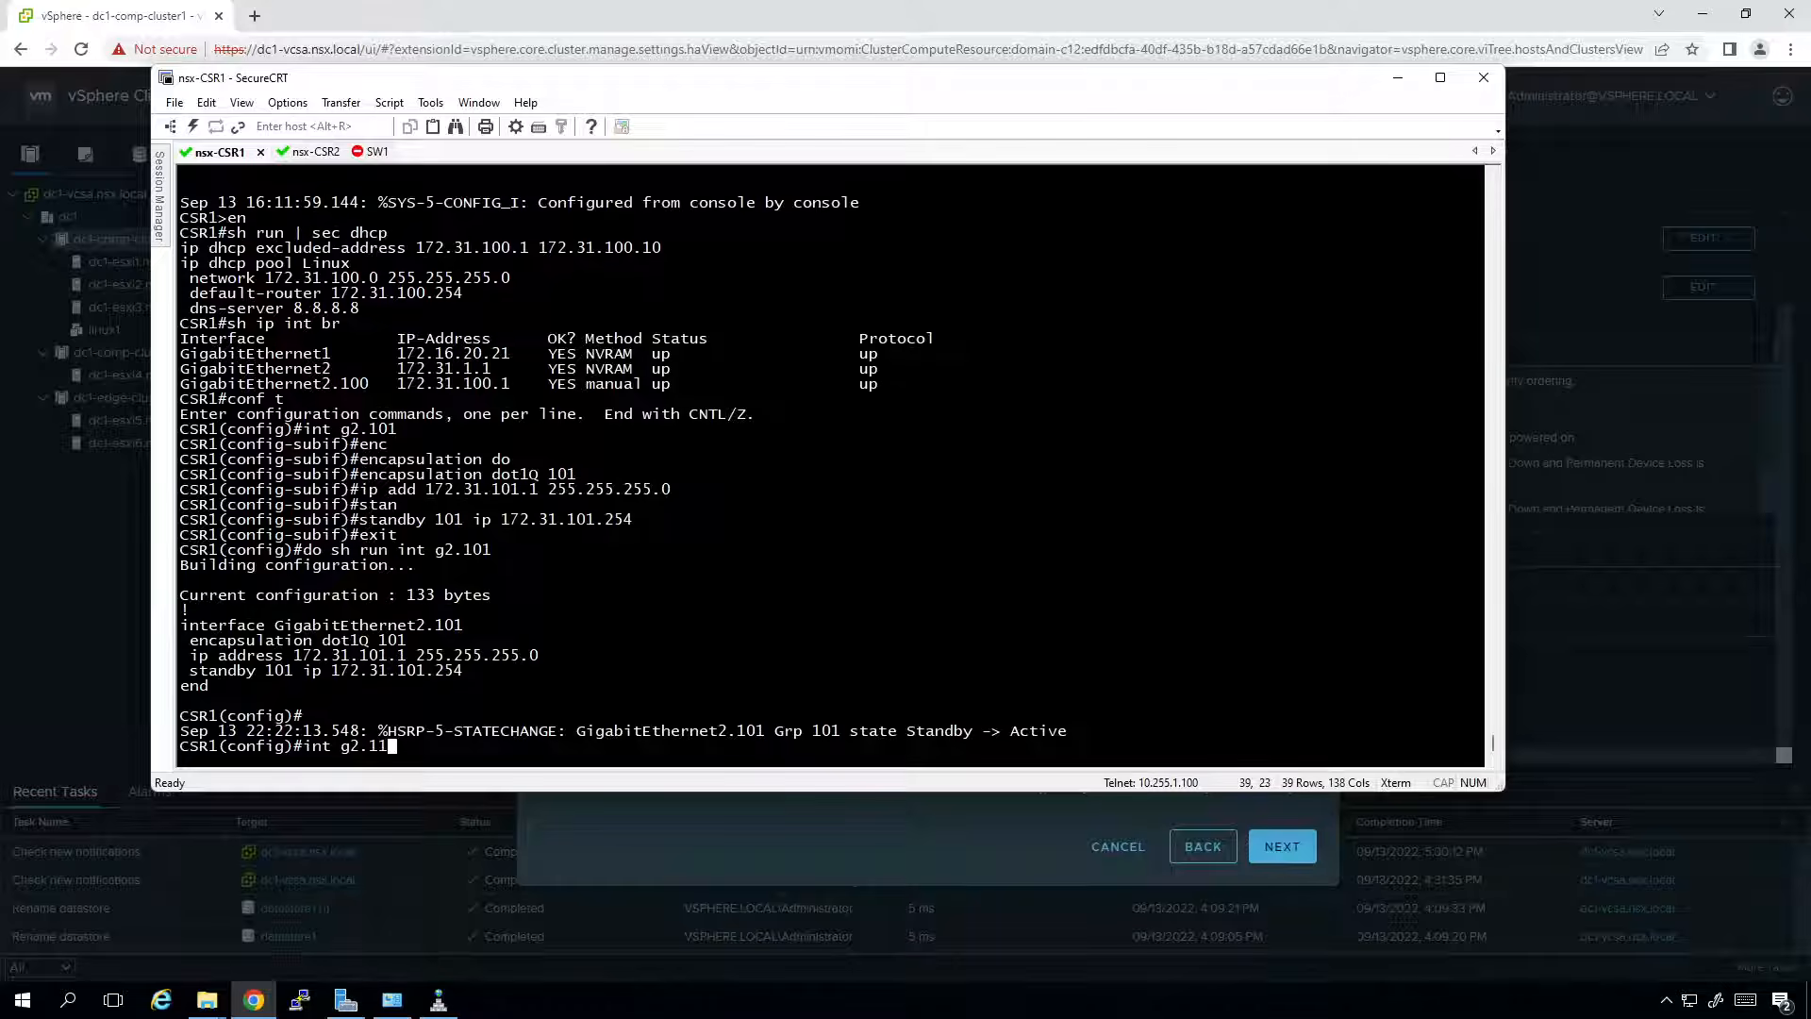
key("BackSpace")
type("01")
key("Return")
type("ip os")
key("Tab")
type("pf 1 area 0")
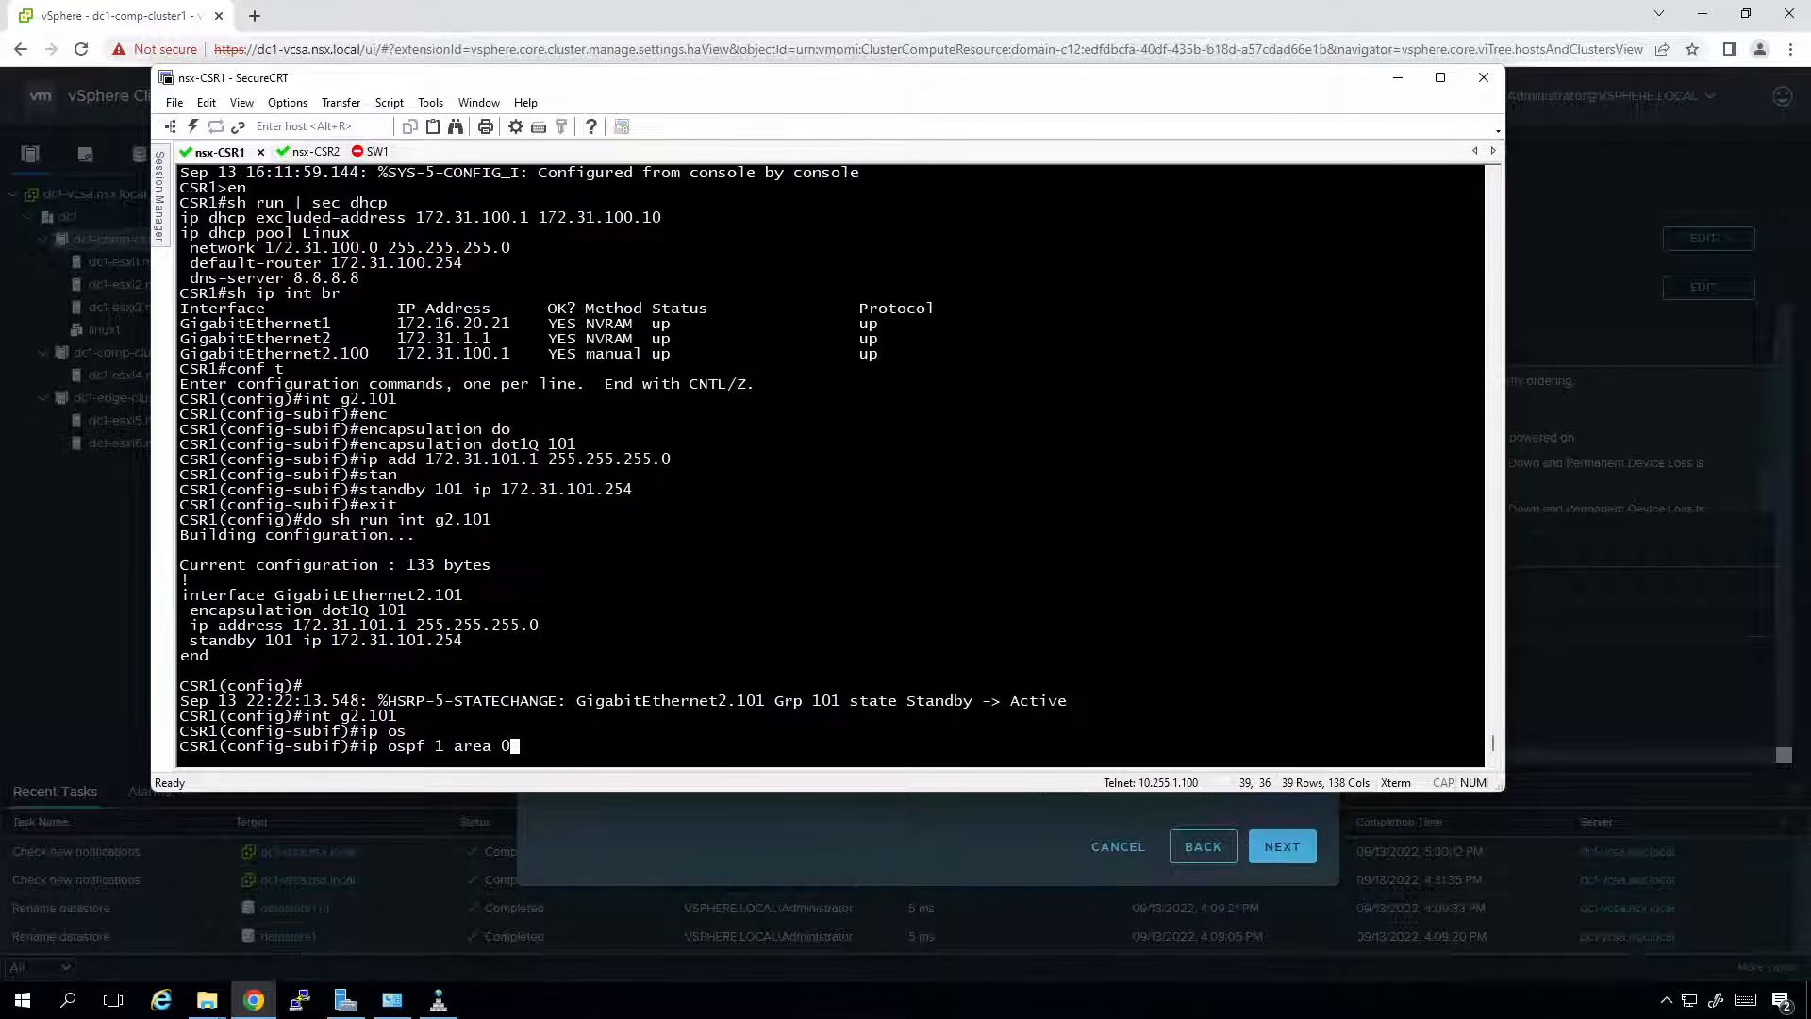
key("Return")
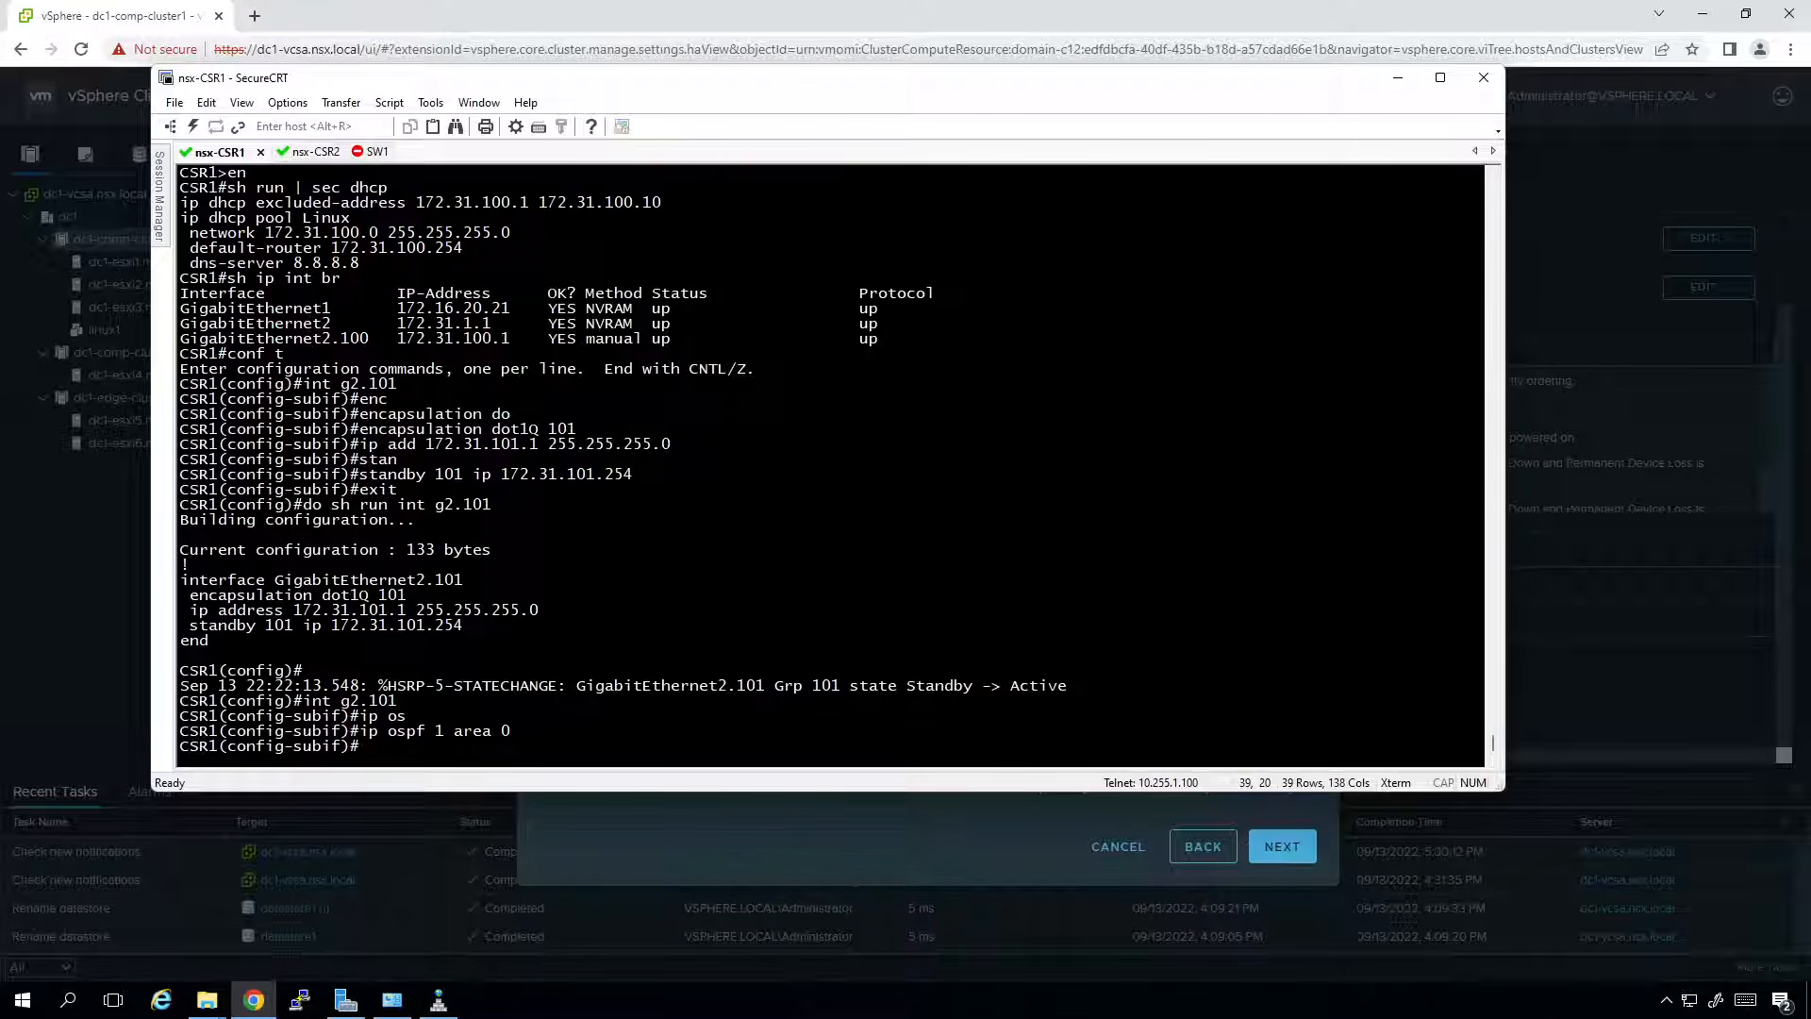
Under router ospf 1, make gigabitEthernet 2.101 a passive interface.
type("router ospf 1")
key("Return")
type("pas")
key("Tab")
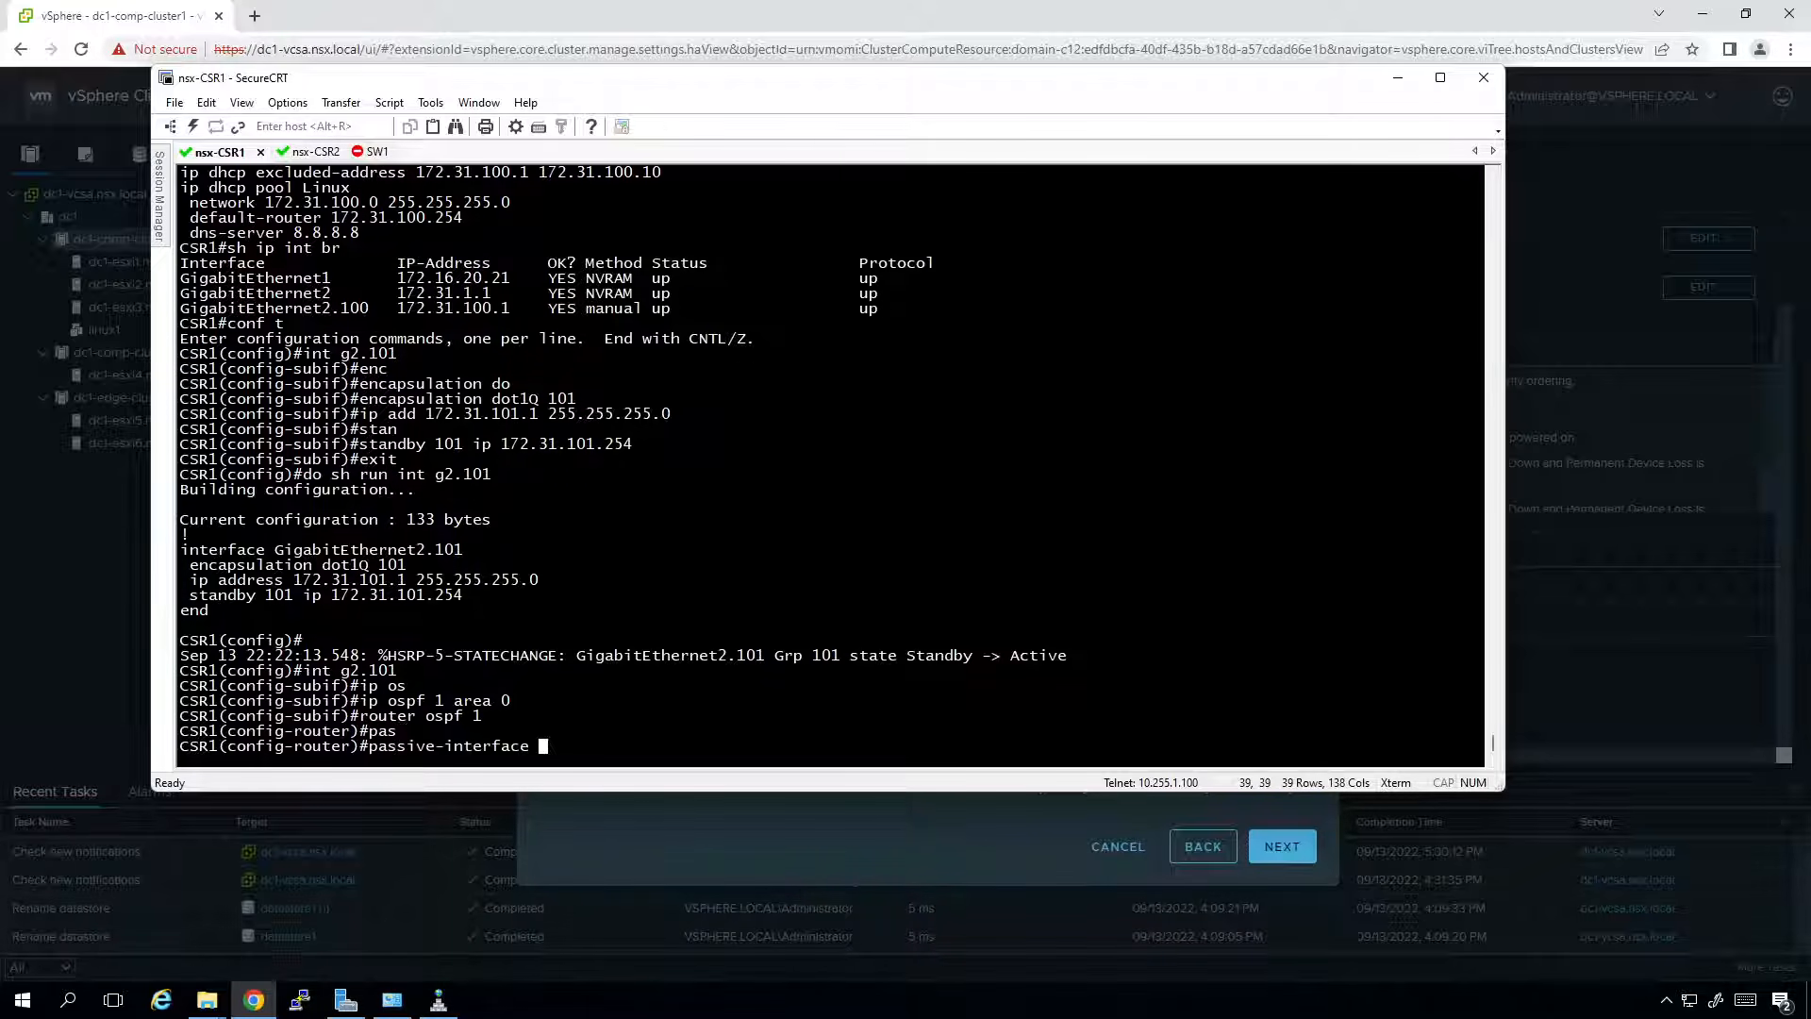
type("gi")
key("Tab")
type("2.101")
key("Return")
Verify with do sh run int g2.101 and do sh run | sec ospf, copying the output.
type("do s")
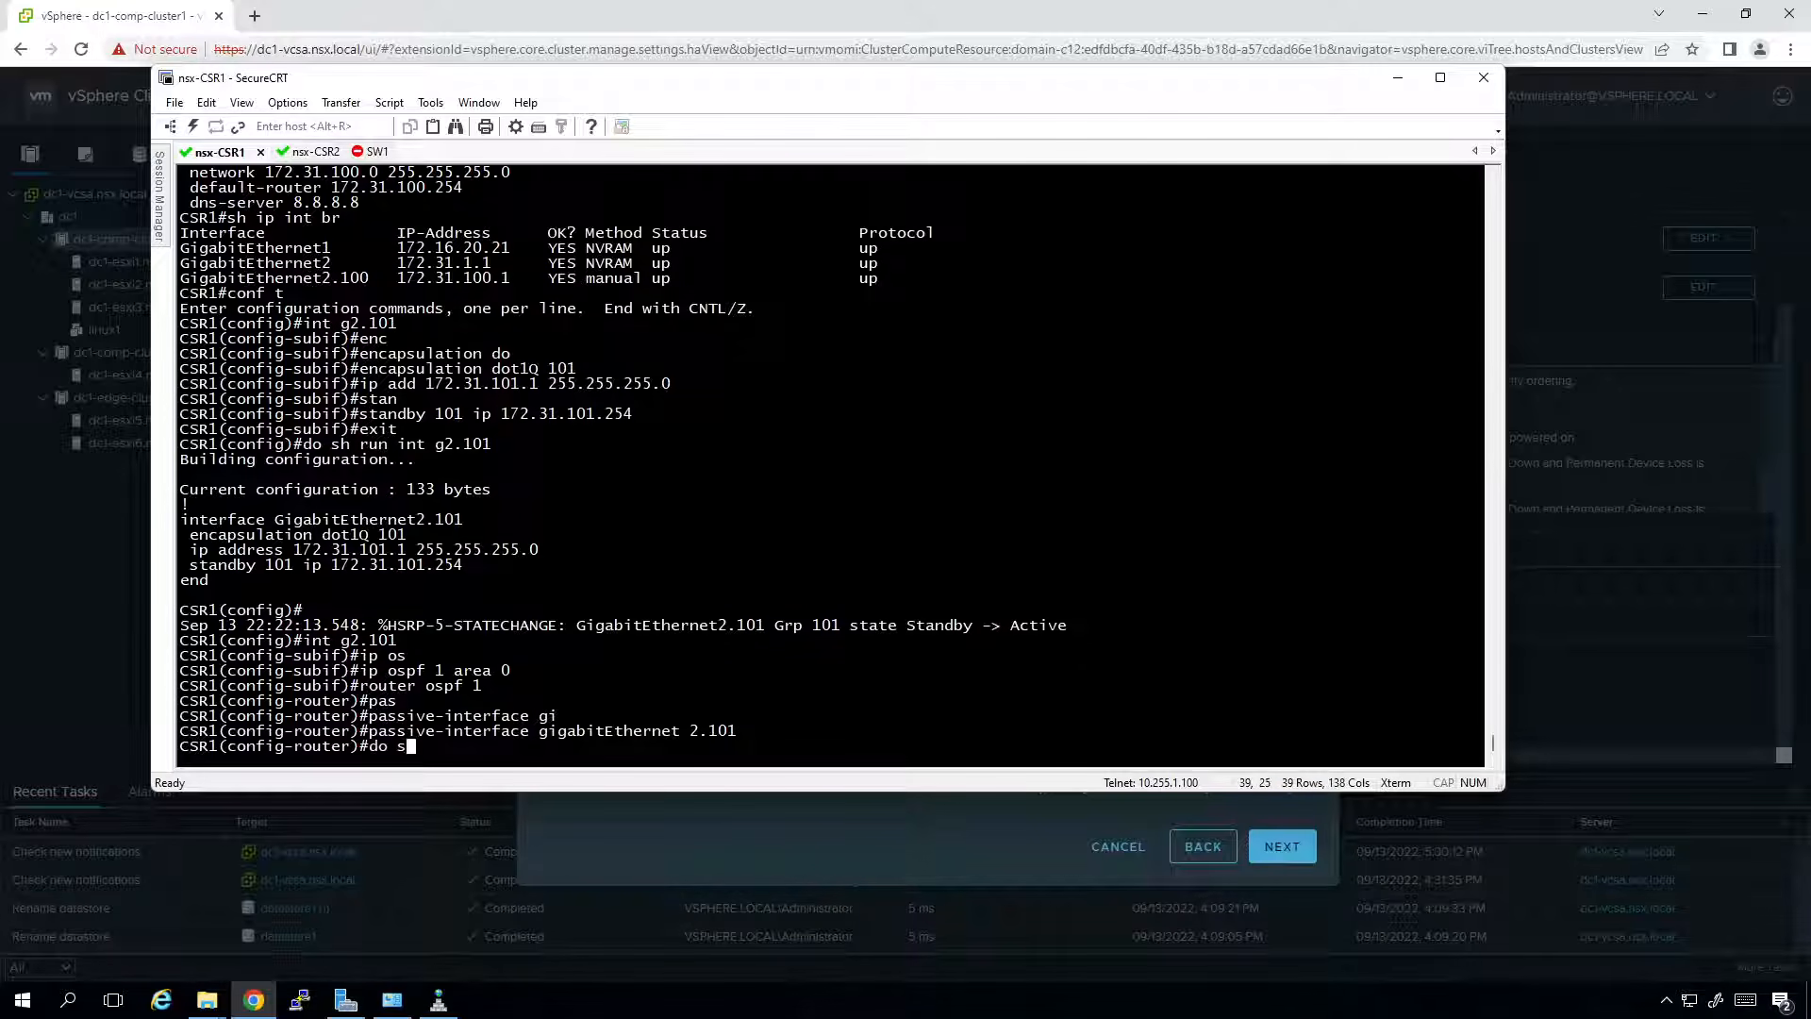
type("h run int g2.101")
key("Return")
key("Up")
key("BackSpace")
key("BackSpace")
key("BackSpace")
key("BackSpace")
key("BackSpace")
key("BackSpace")
key("BackSpace")
key("BackSpace")
key("BackSpace")
key("BackSpace")
type("| sec ospf")
key("Return")
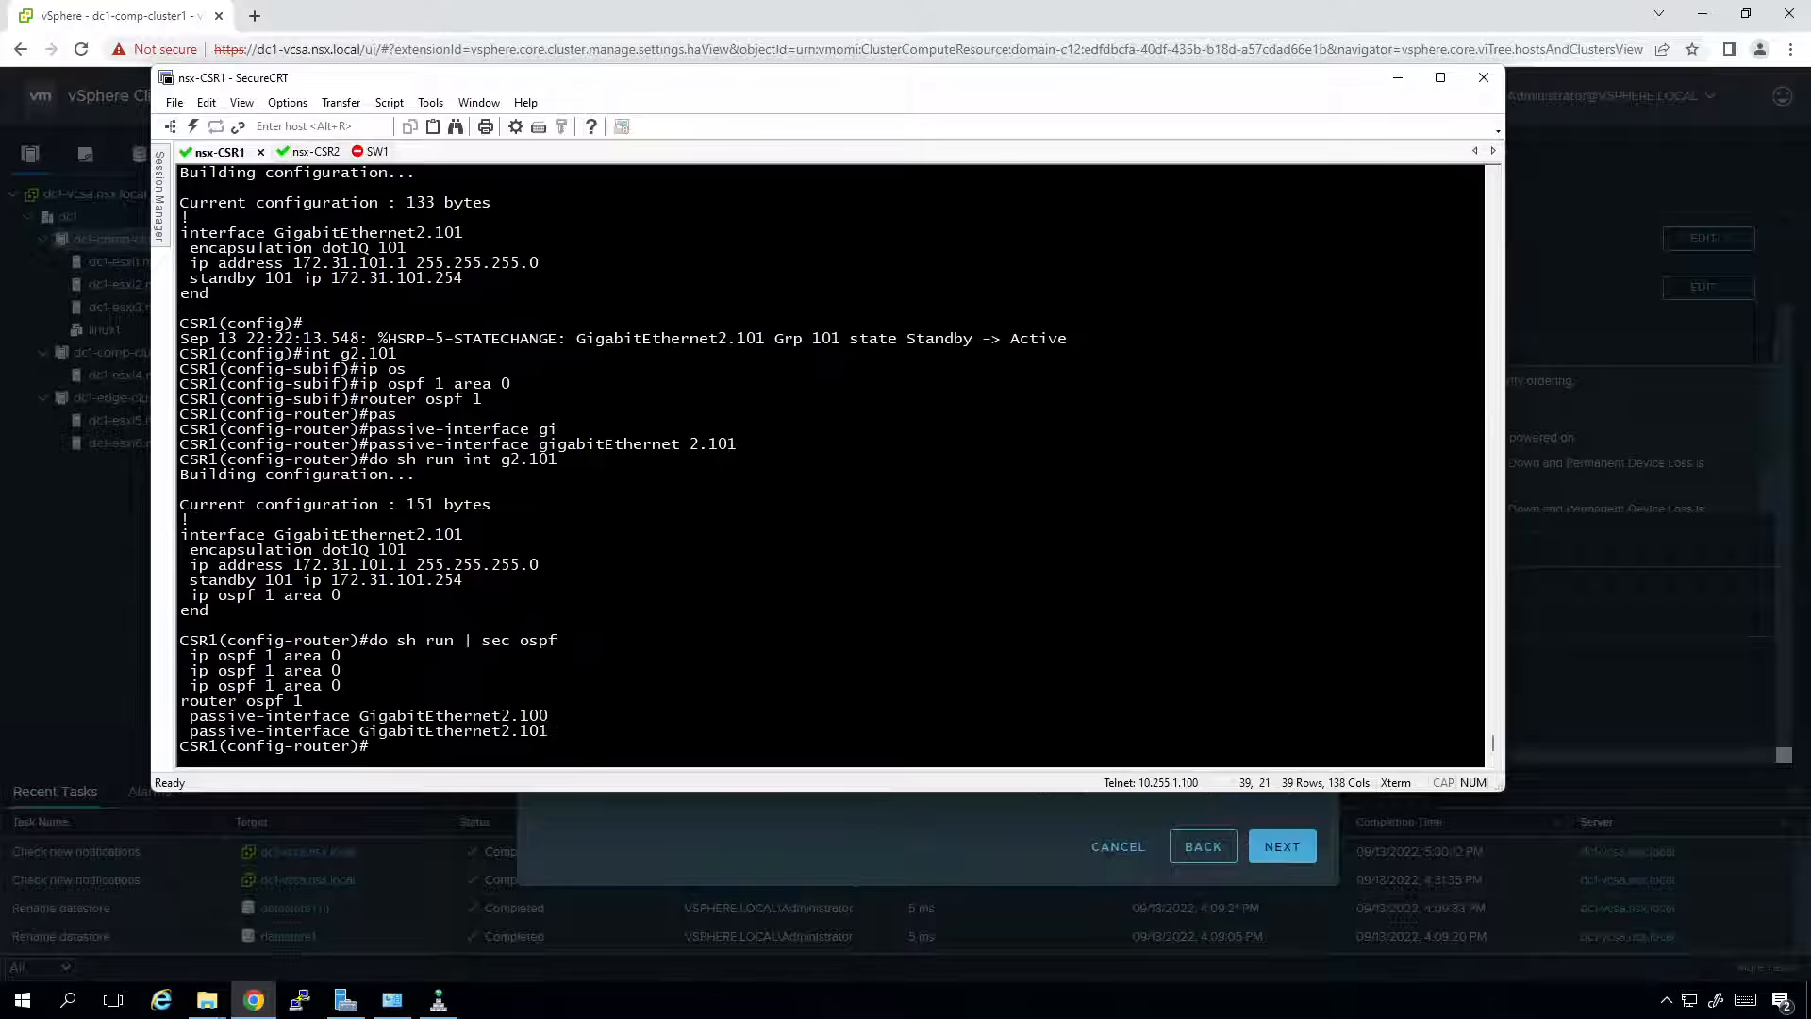
left_click_drag(182, 534, 633, 737)
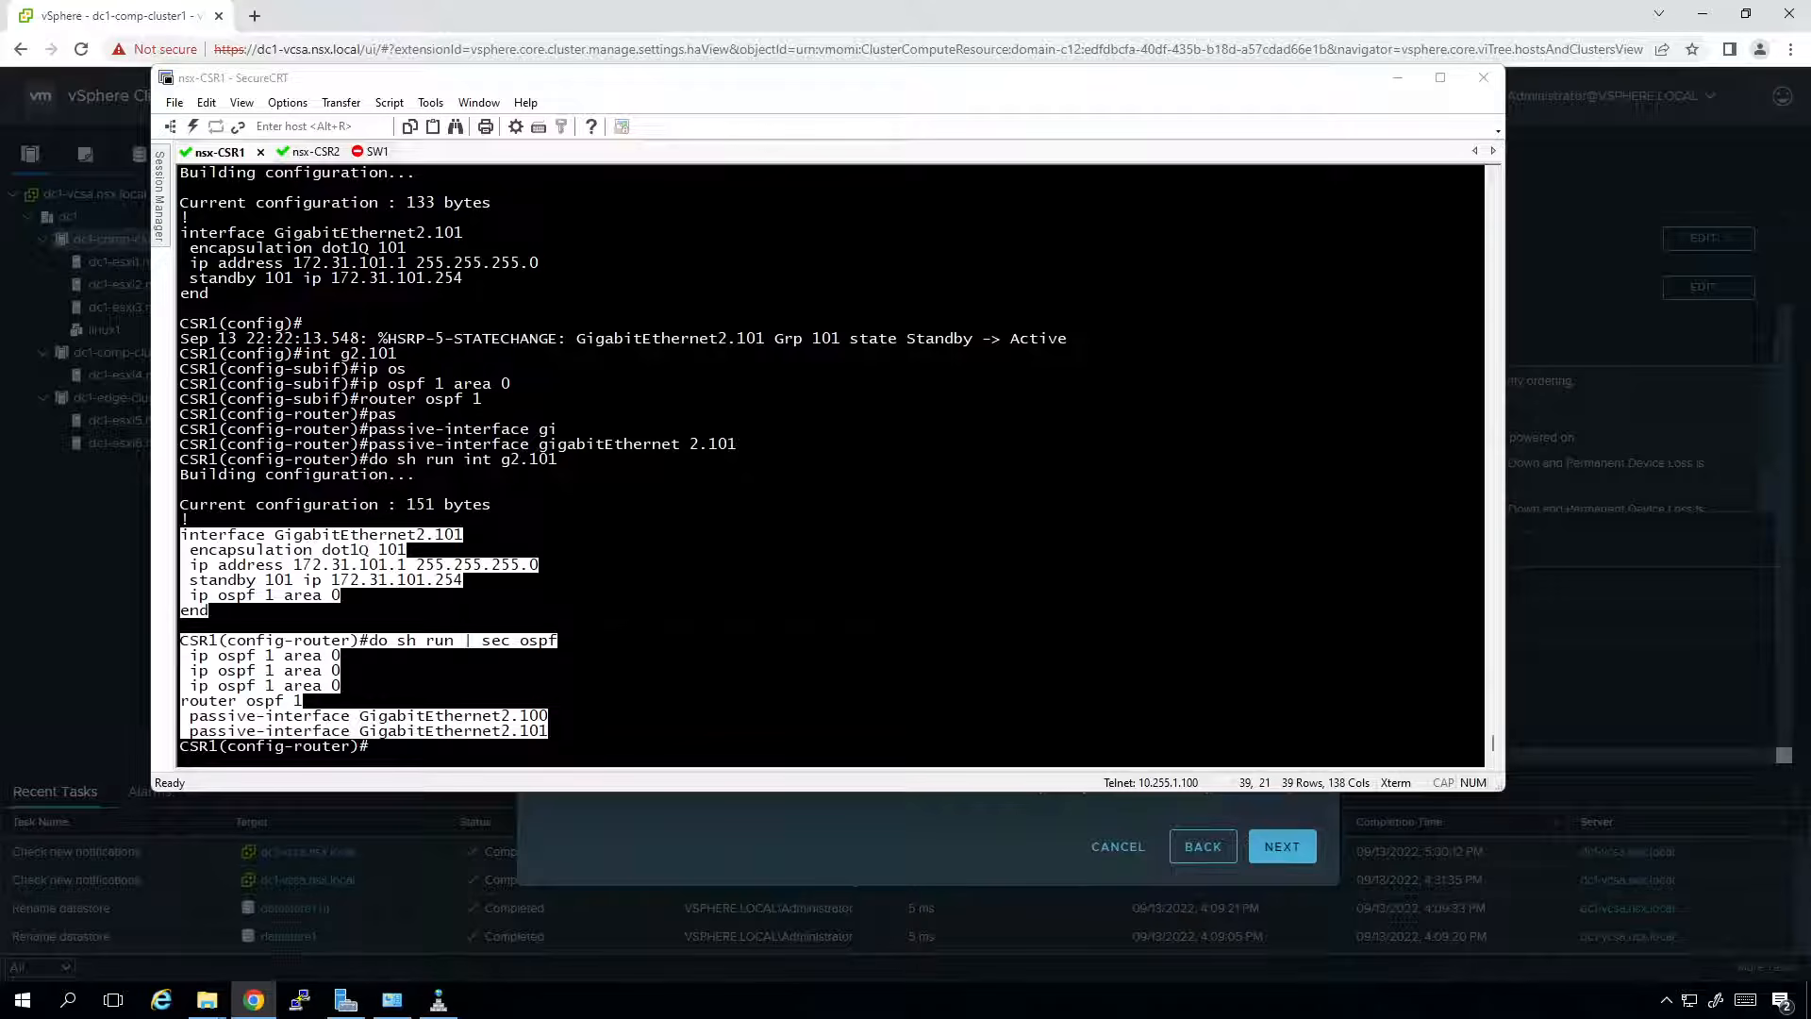
left_click_drag(0, 141, 1093, 173)
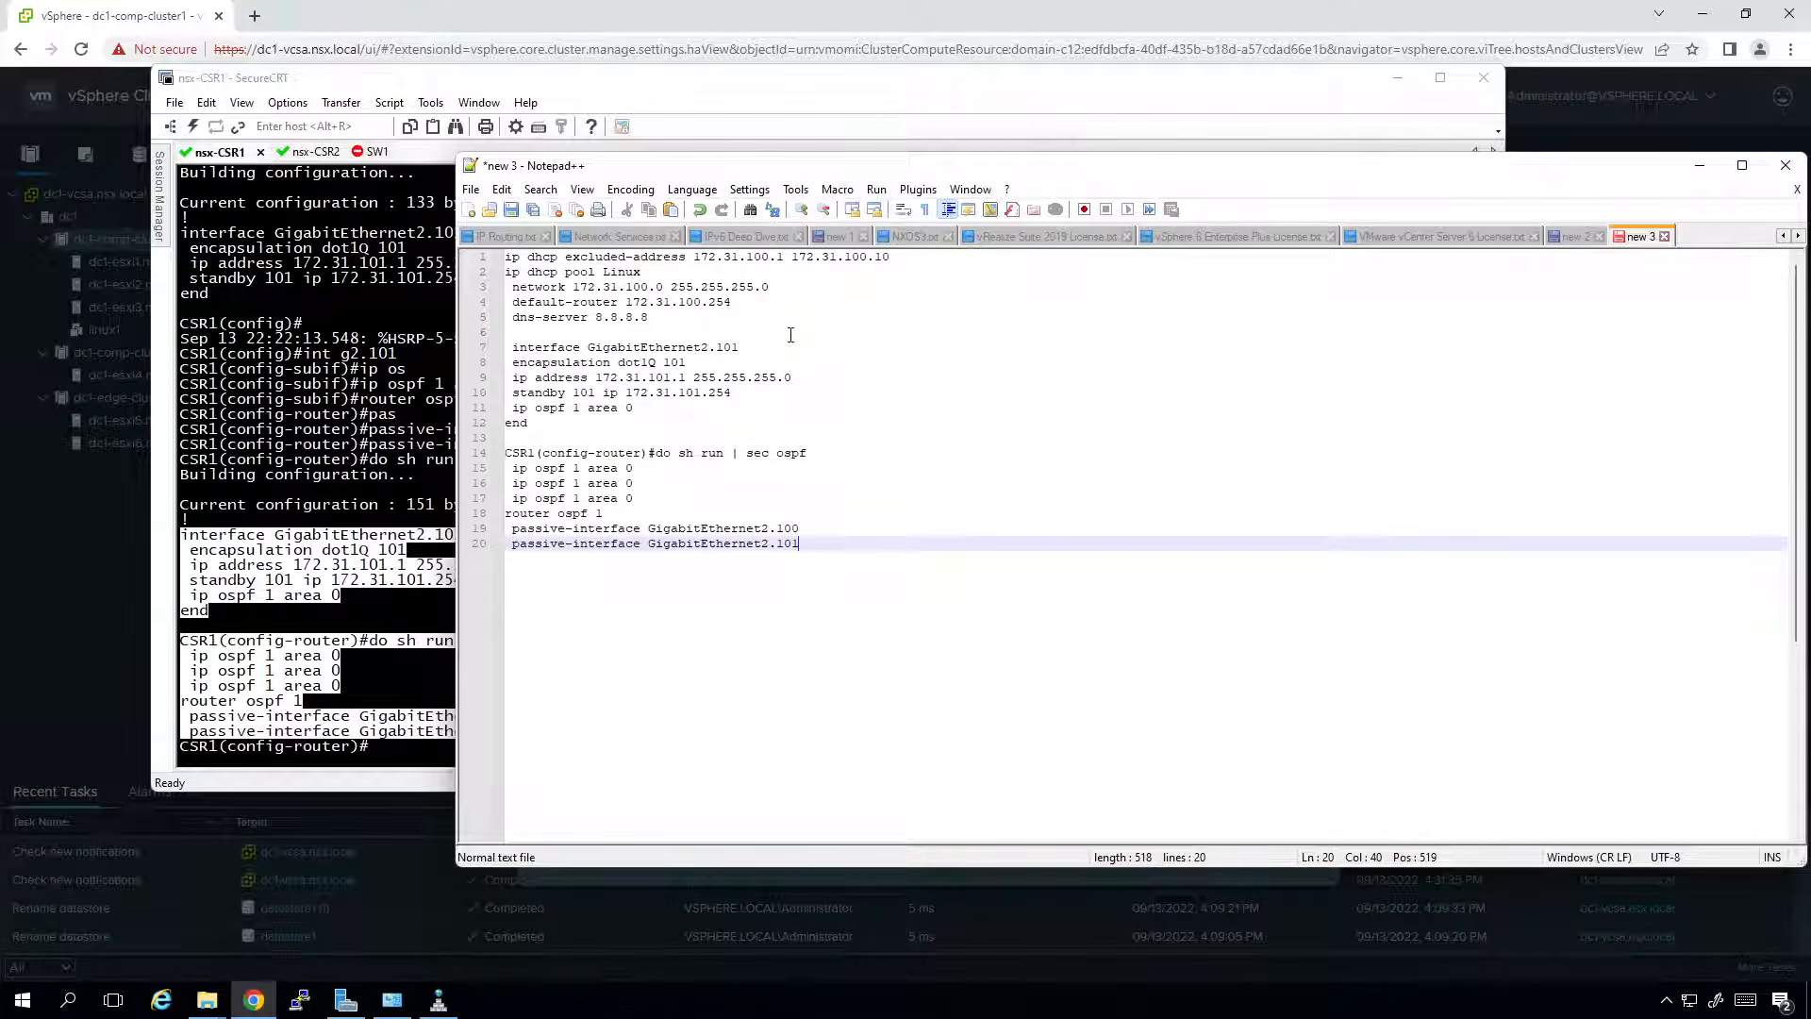
Change 100 to 101 in the first DHCP line and rename the pool from Linux to Windows.
left_click(778, 257)
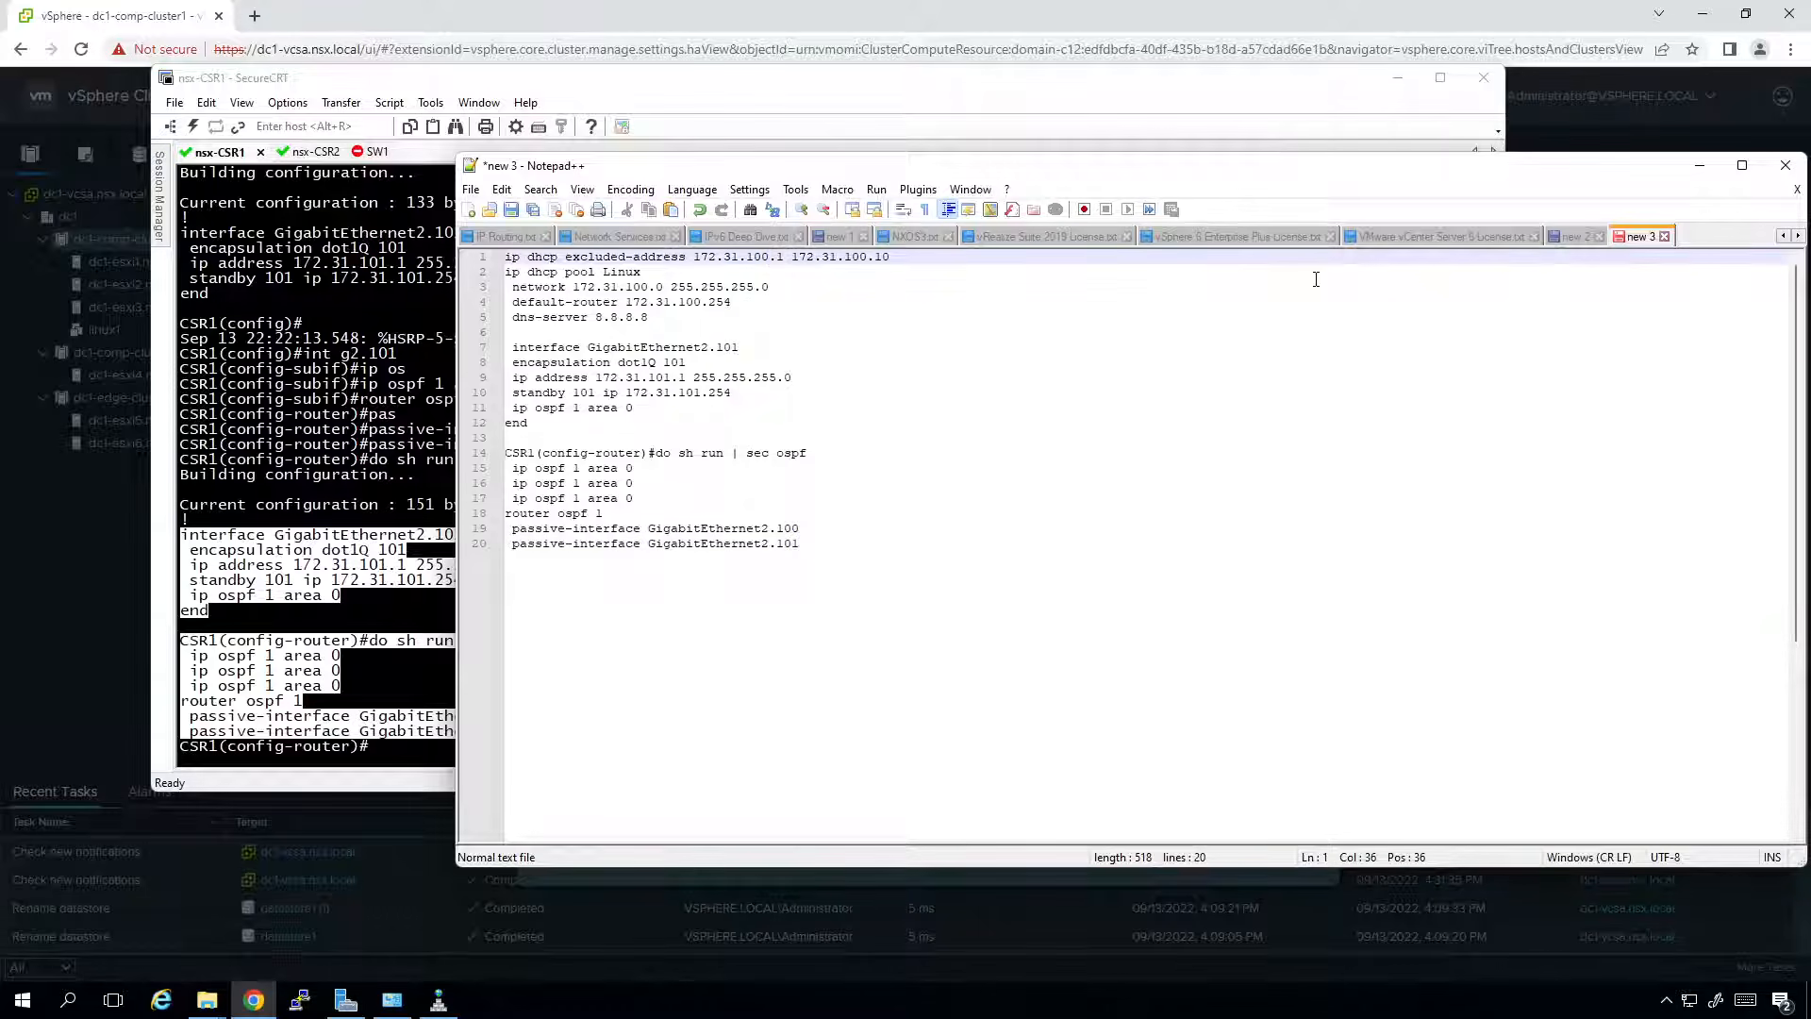
key("BackSpace")
type("1")
key("BackSpace")
type("1")
key("Down")
key("BackSpace")
key("BackSpace")
key("BackSpace")
key("BackSpace")
type("Windows")
Change the network and default-router octets to 101 and the interface address to 172.31.101.2.
key("Down")
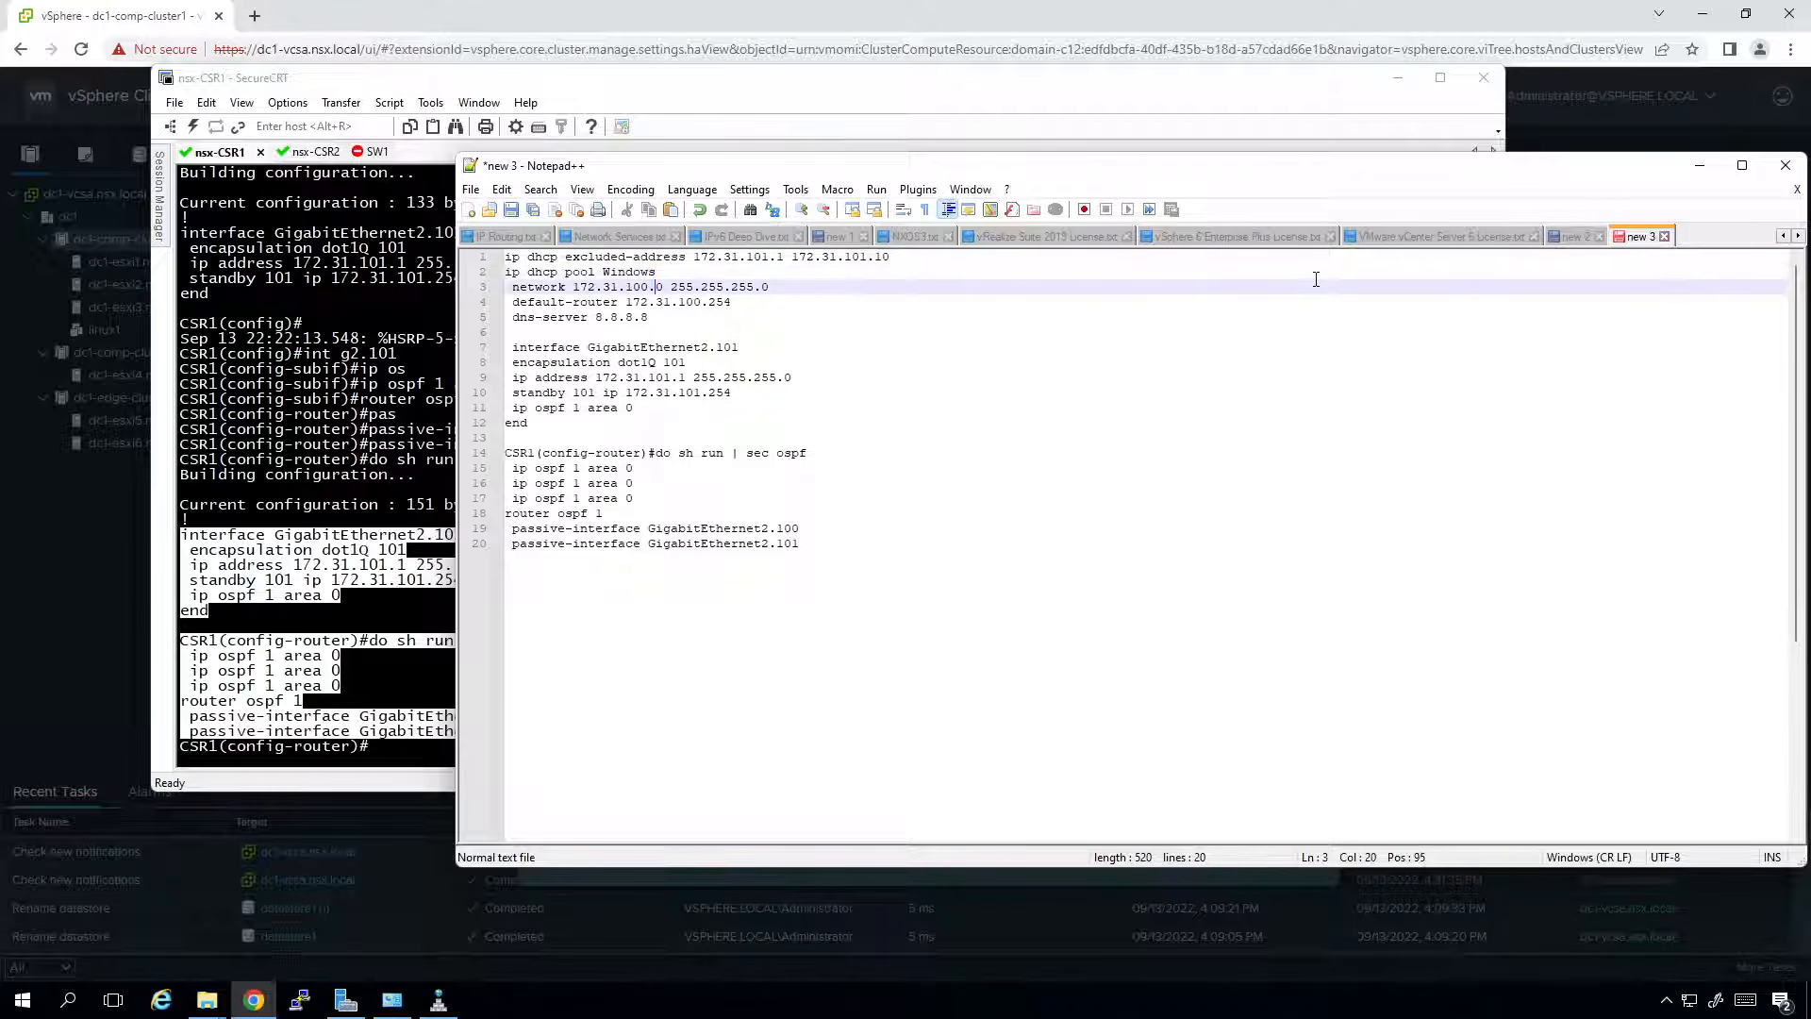
key("BackSpace")
type("1")
key("Down")
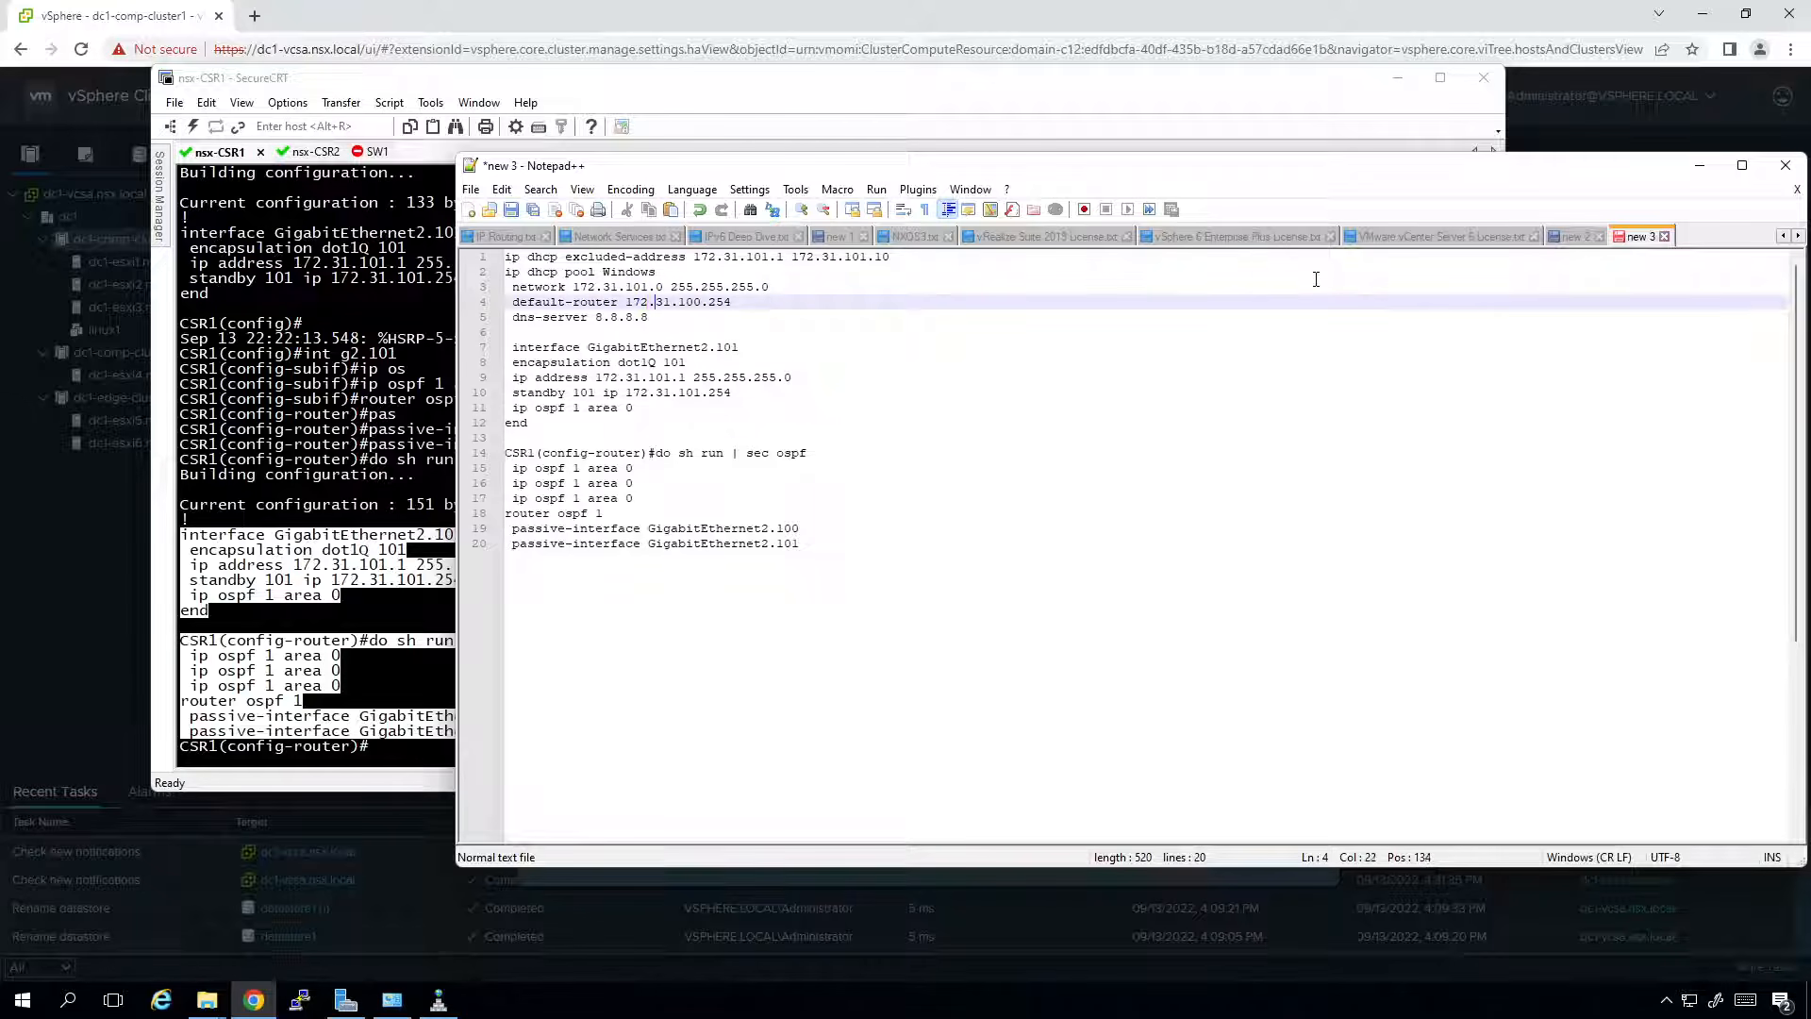
key("BackSpace")
type("1")
key("Down")
key("Down")
key("Down")
key("Down")
key("Down")
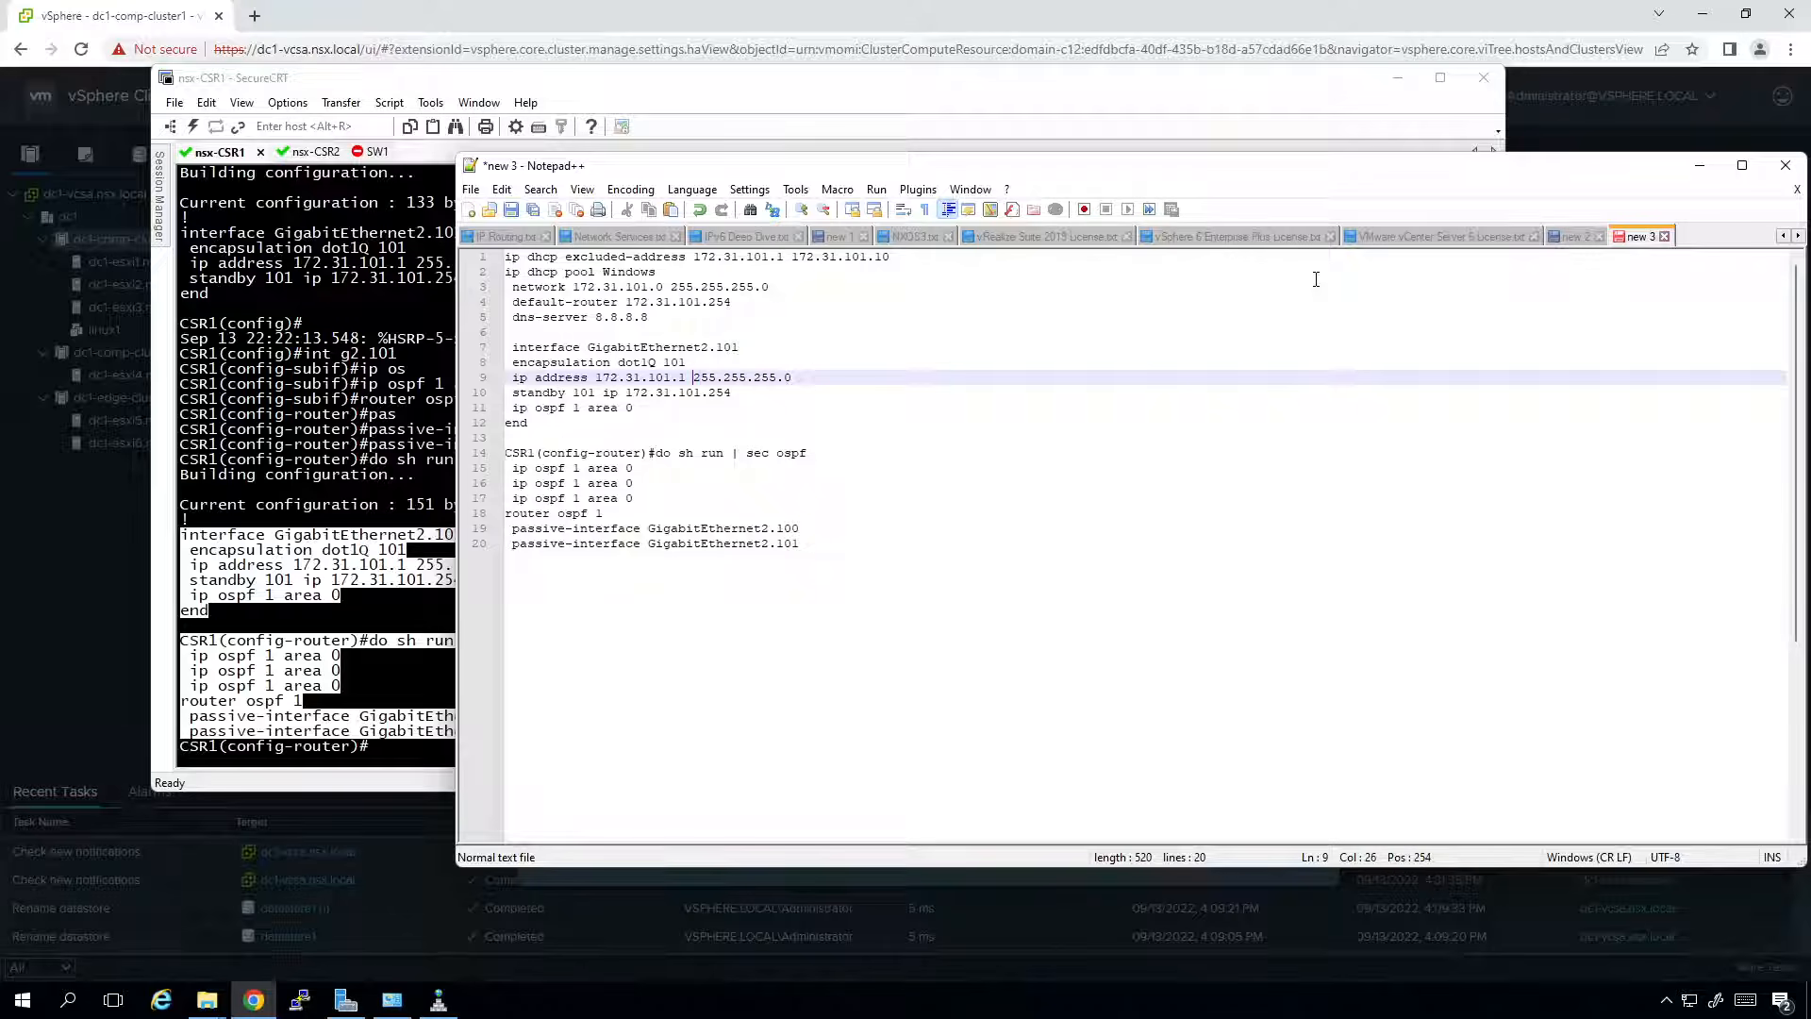
key("BackSpace")
type("2")
Delete the pasted show-command lines, add a trailing new line, and select the whole draft.
key("Down")
key("Down")
key("Down")
key("Down")
key("Down")
key("Down")
key("Down")
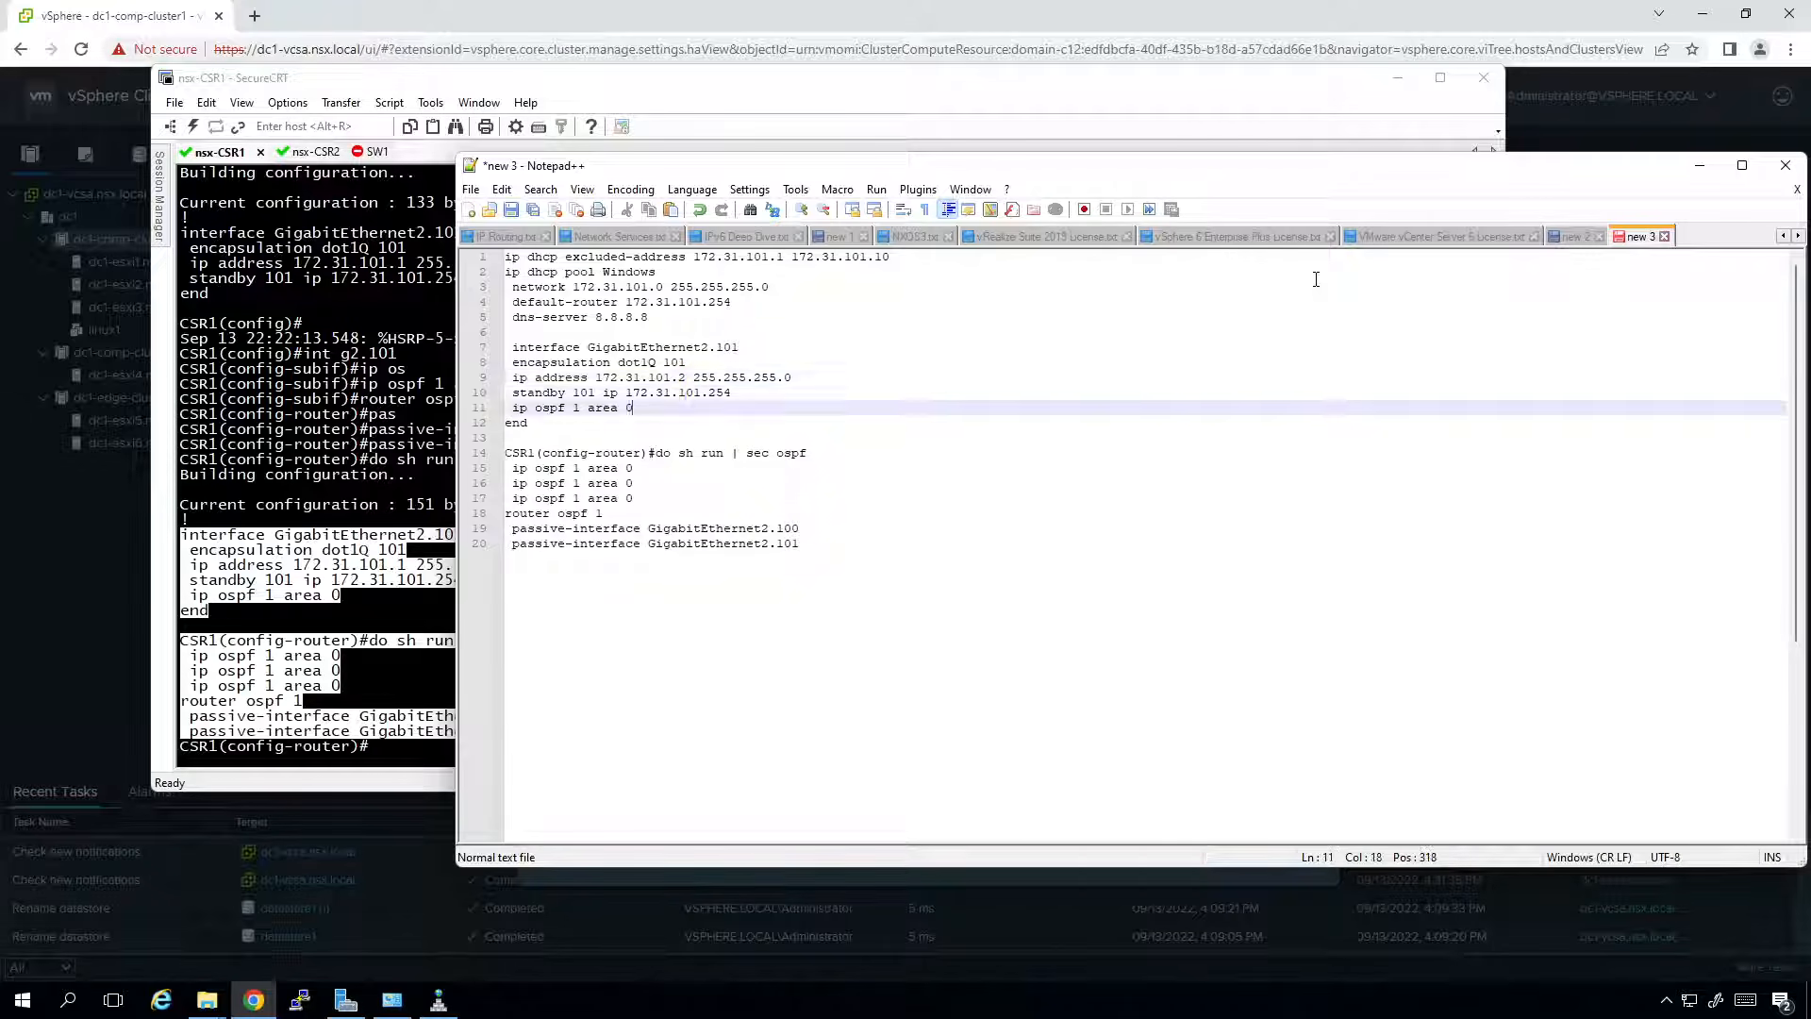
key("Down")
key("shift+Up")
key("shift+Up")
key("shift+Up")
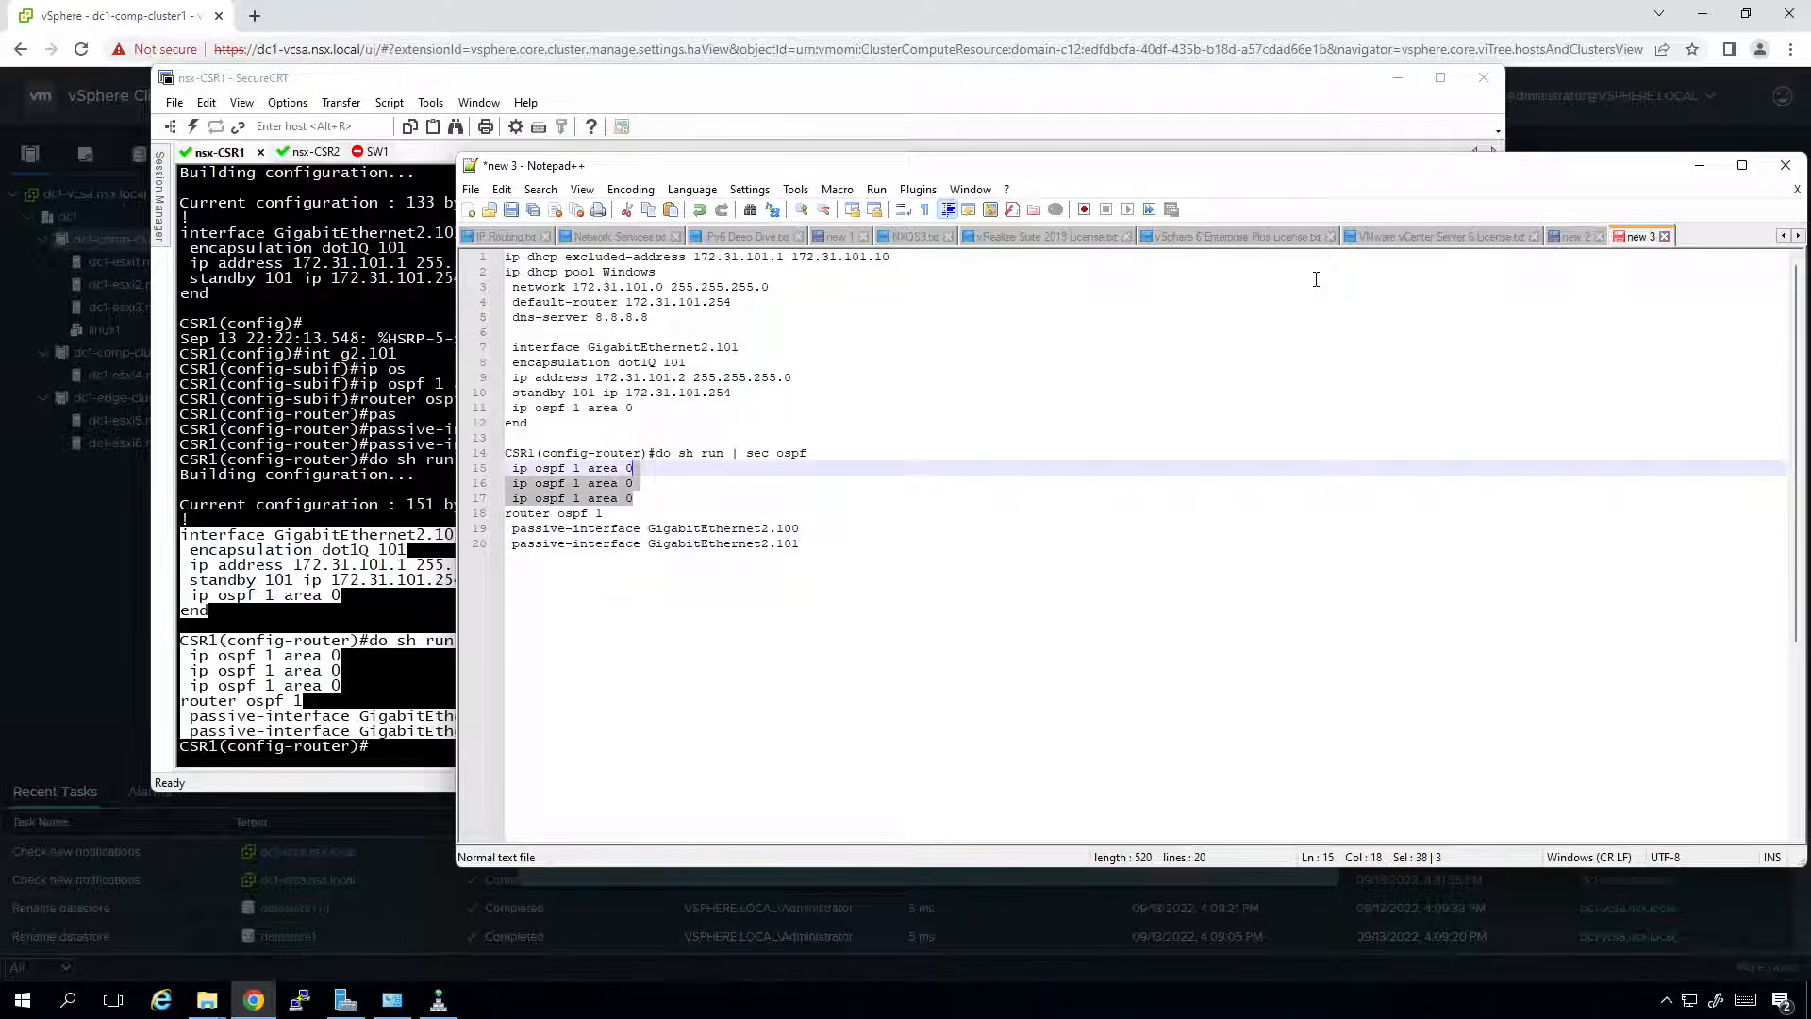
key("shift+Home")
key("Delete")
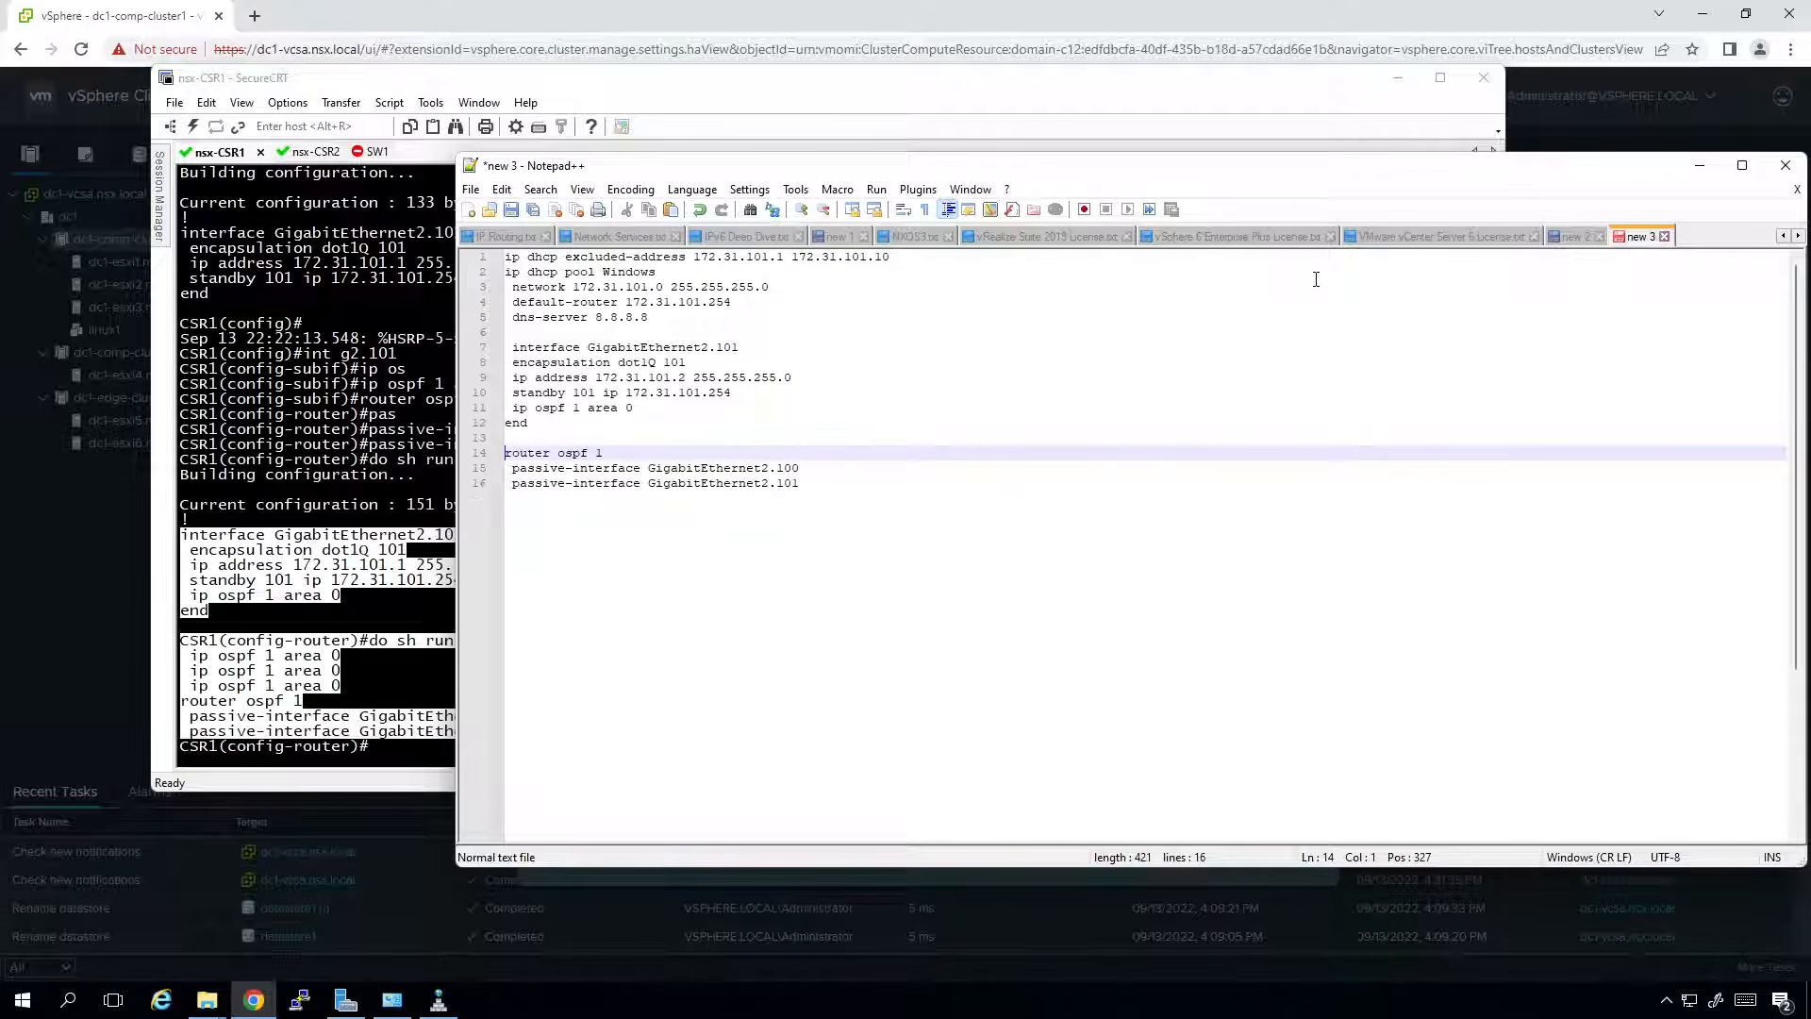
key("Down")
key("Down")
key("End")
key("Return")
key("shift+Up")
key("shift+Up")
key("shift+Up")
key("shift+Up")
key("shift+Up")
key("shift+Up")
key("shift+Up")
key("shift+Up")
key("shift+Up")
key("shift+Up")
key("shift+Up")
key("shift+Up")
key("shift+Up")
key("shift+Up")
key("shift+Up")
key("shift+Up")
key("shift+Home")
key("ctrl+c")
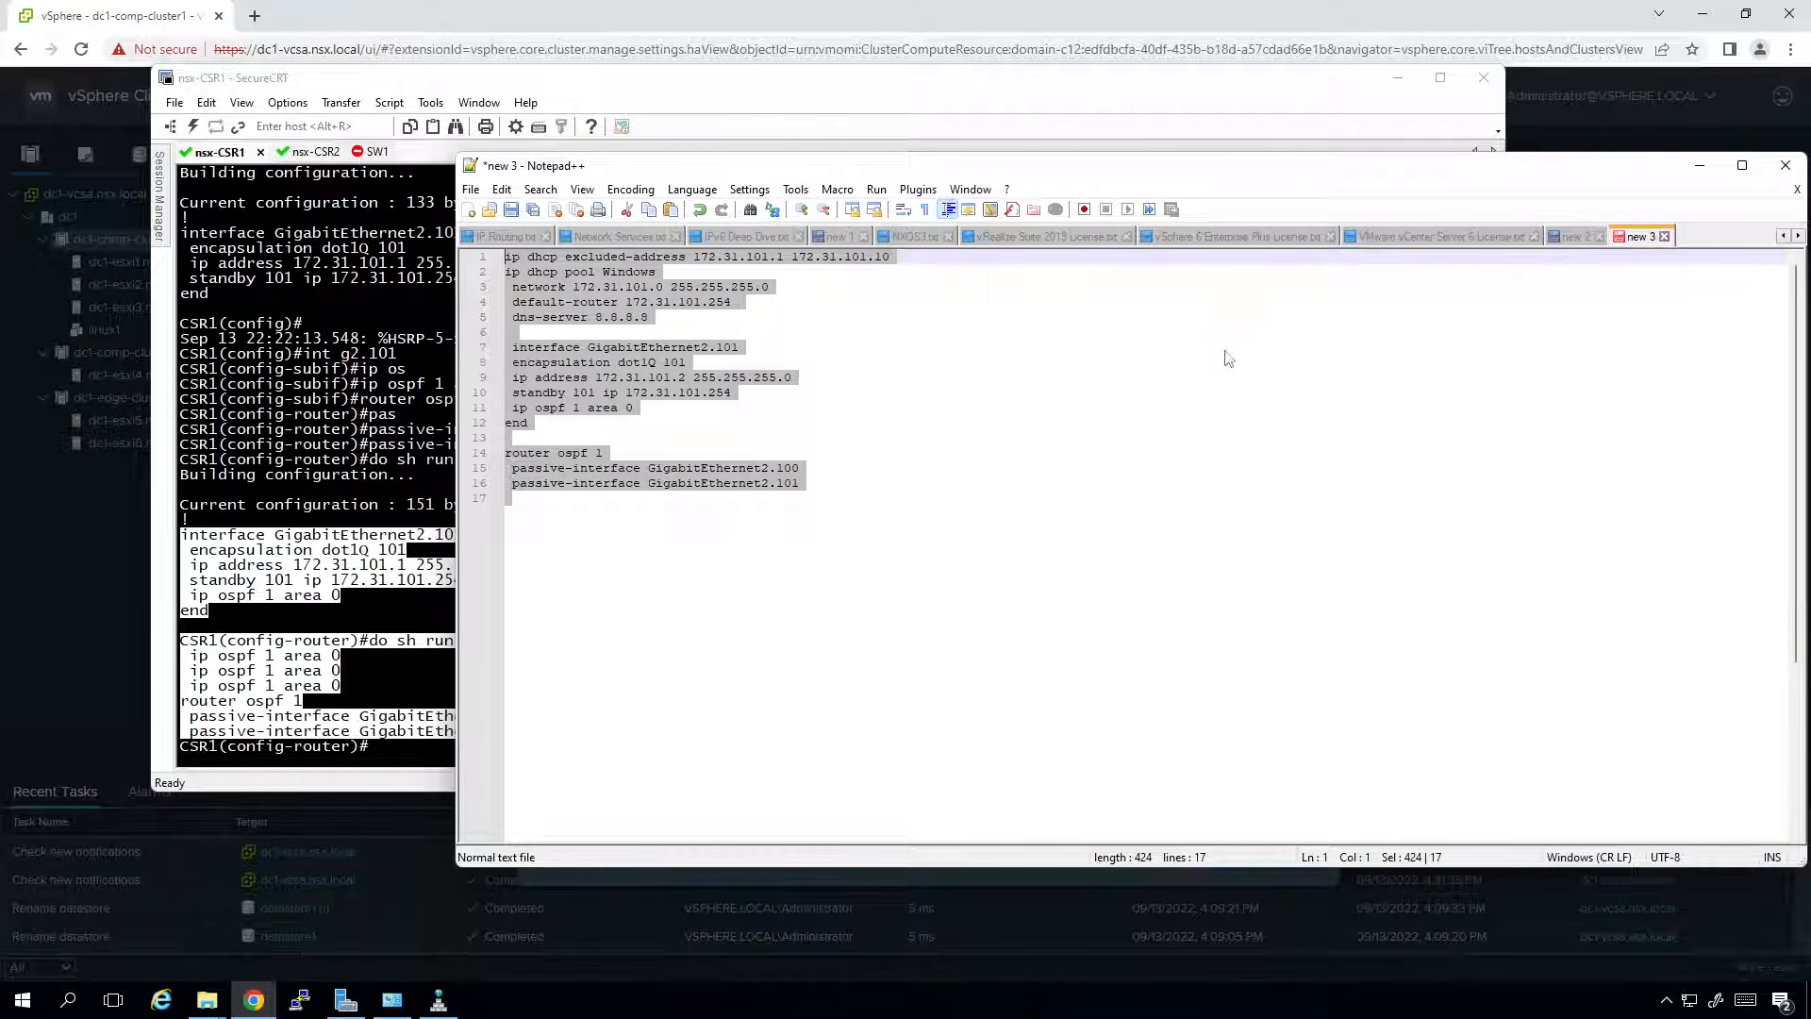
Save CSR1's running configuration with do wr.
left_click(403, 253)
type("do wr")
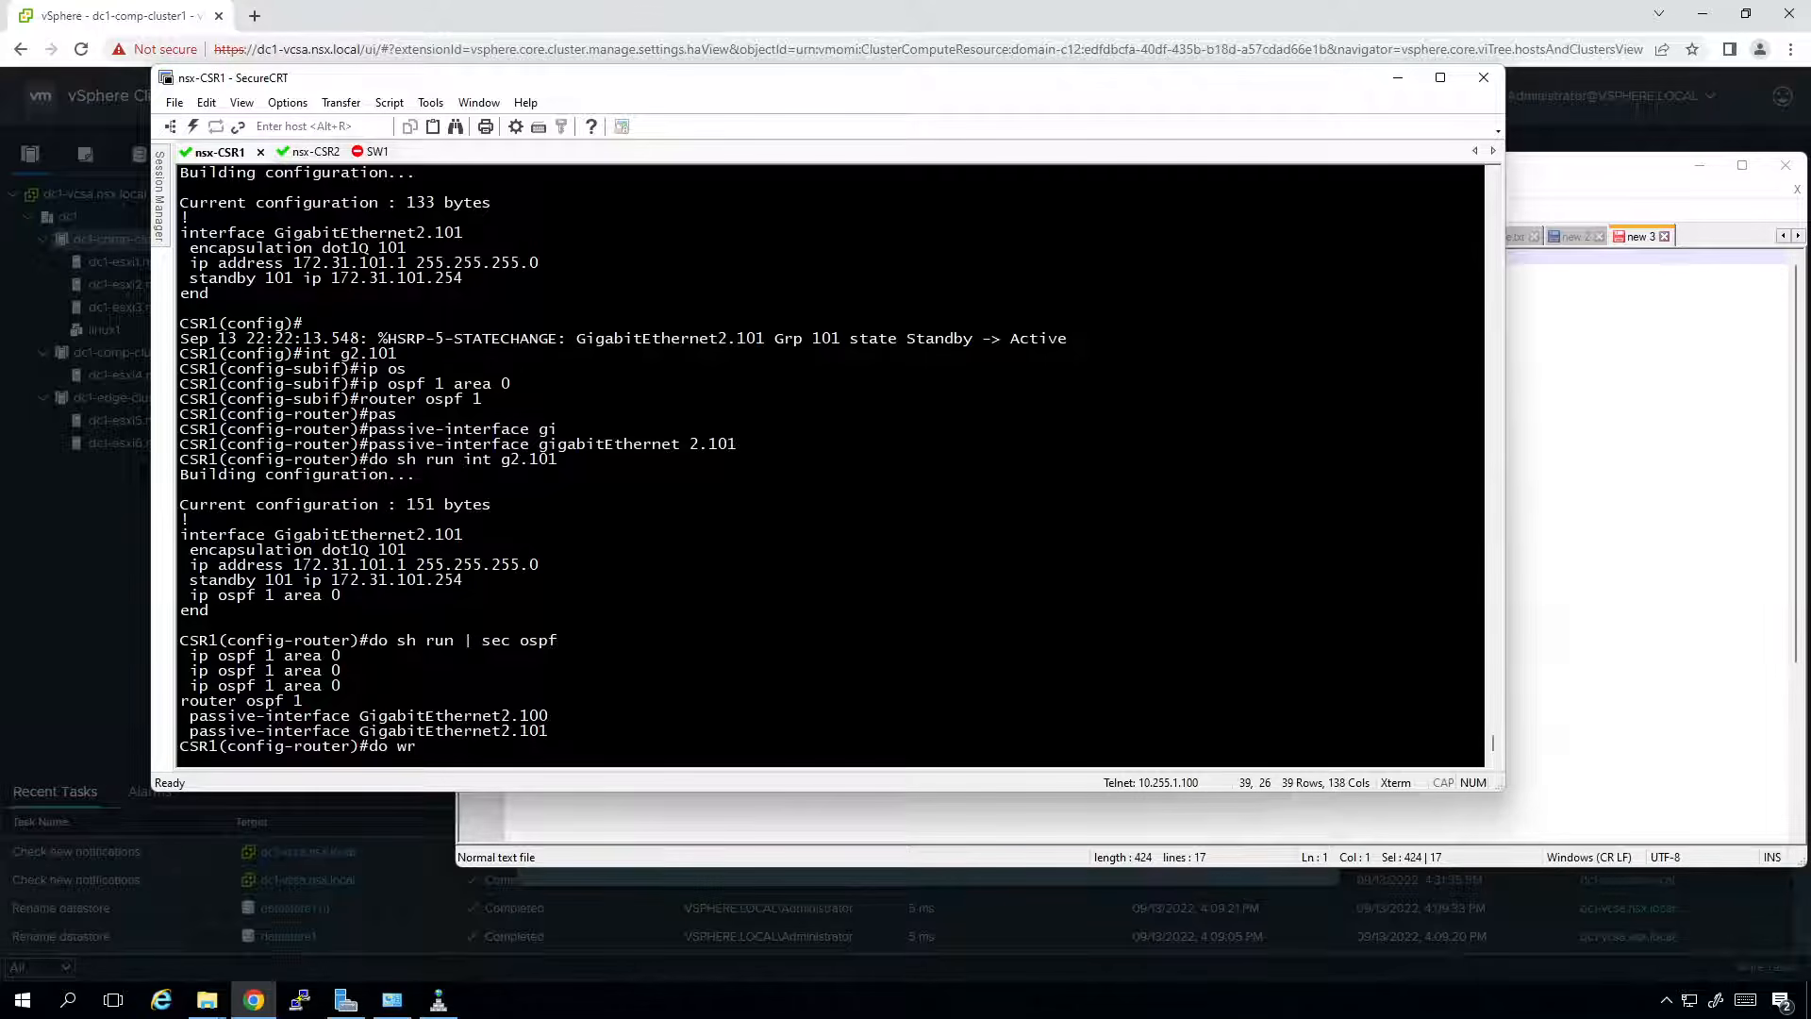
key("Return")
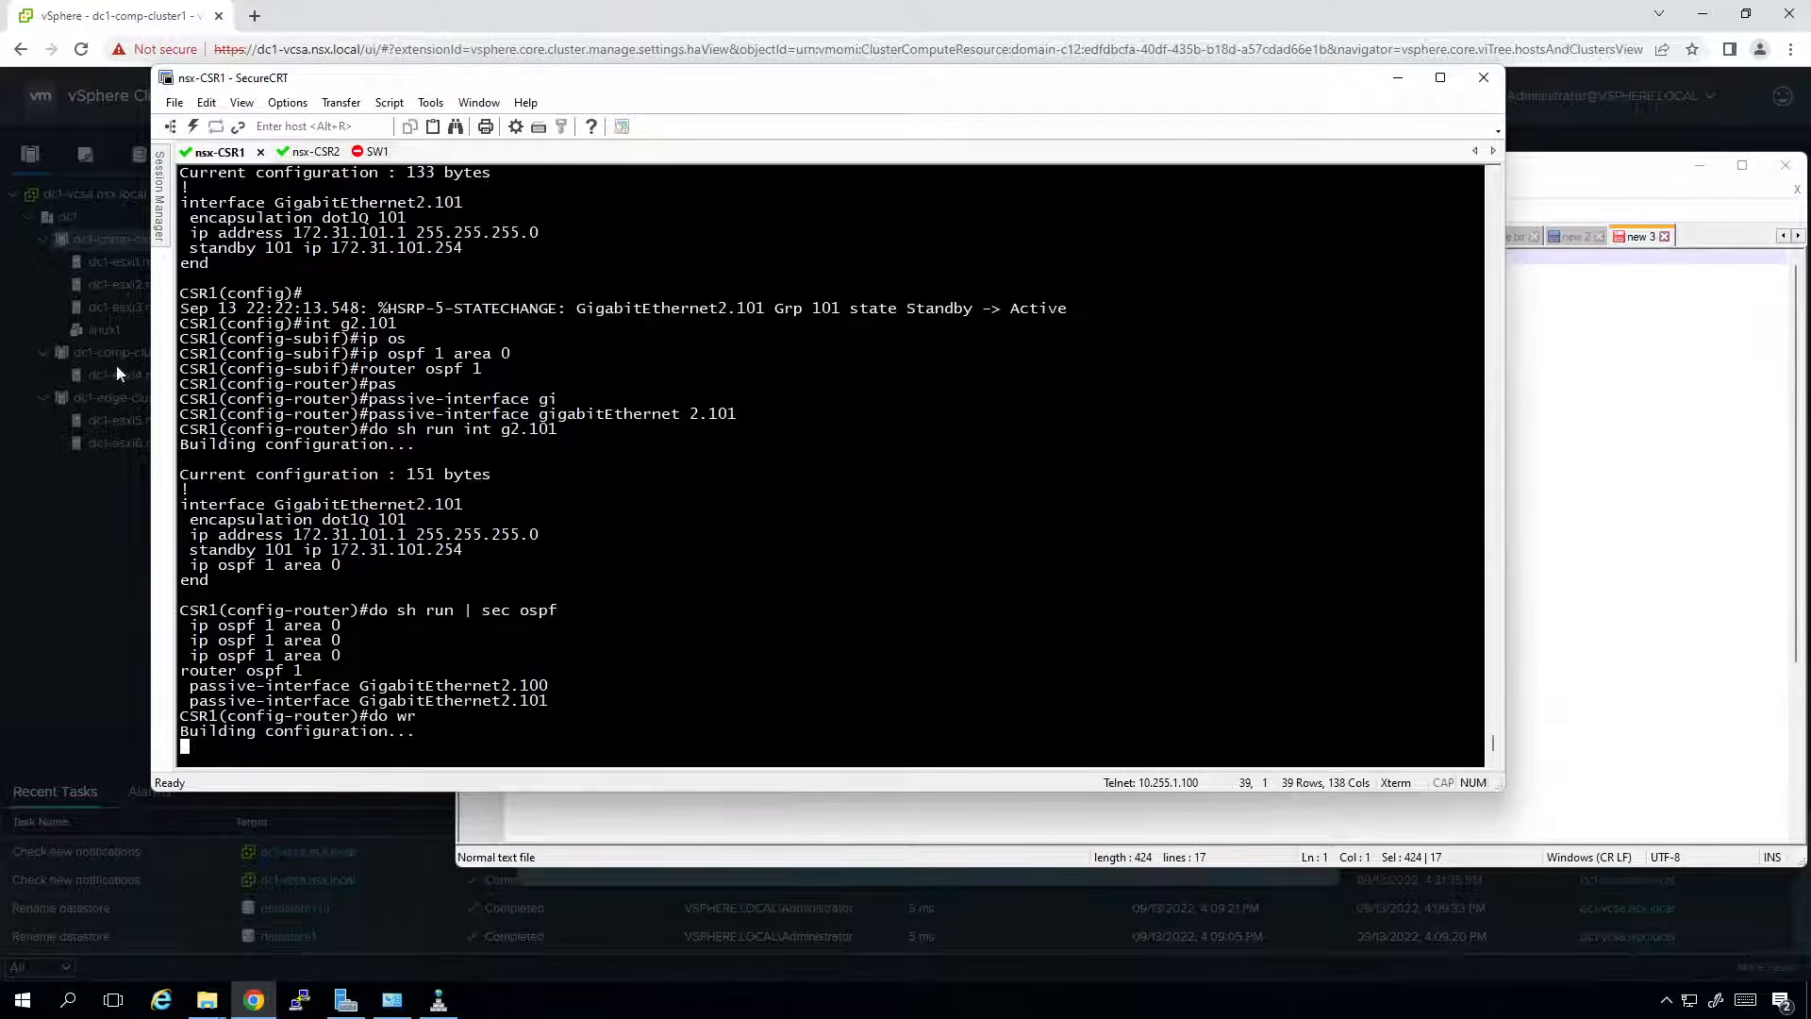
Enable CSR2, paste the drafted config, and enter global configuration mode.
left_click(309, 152)
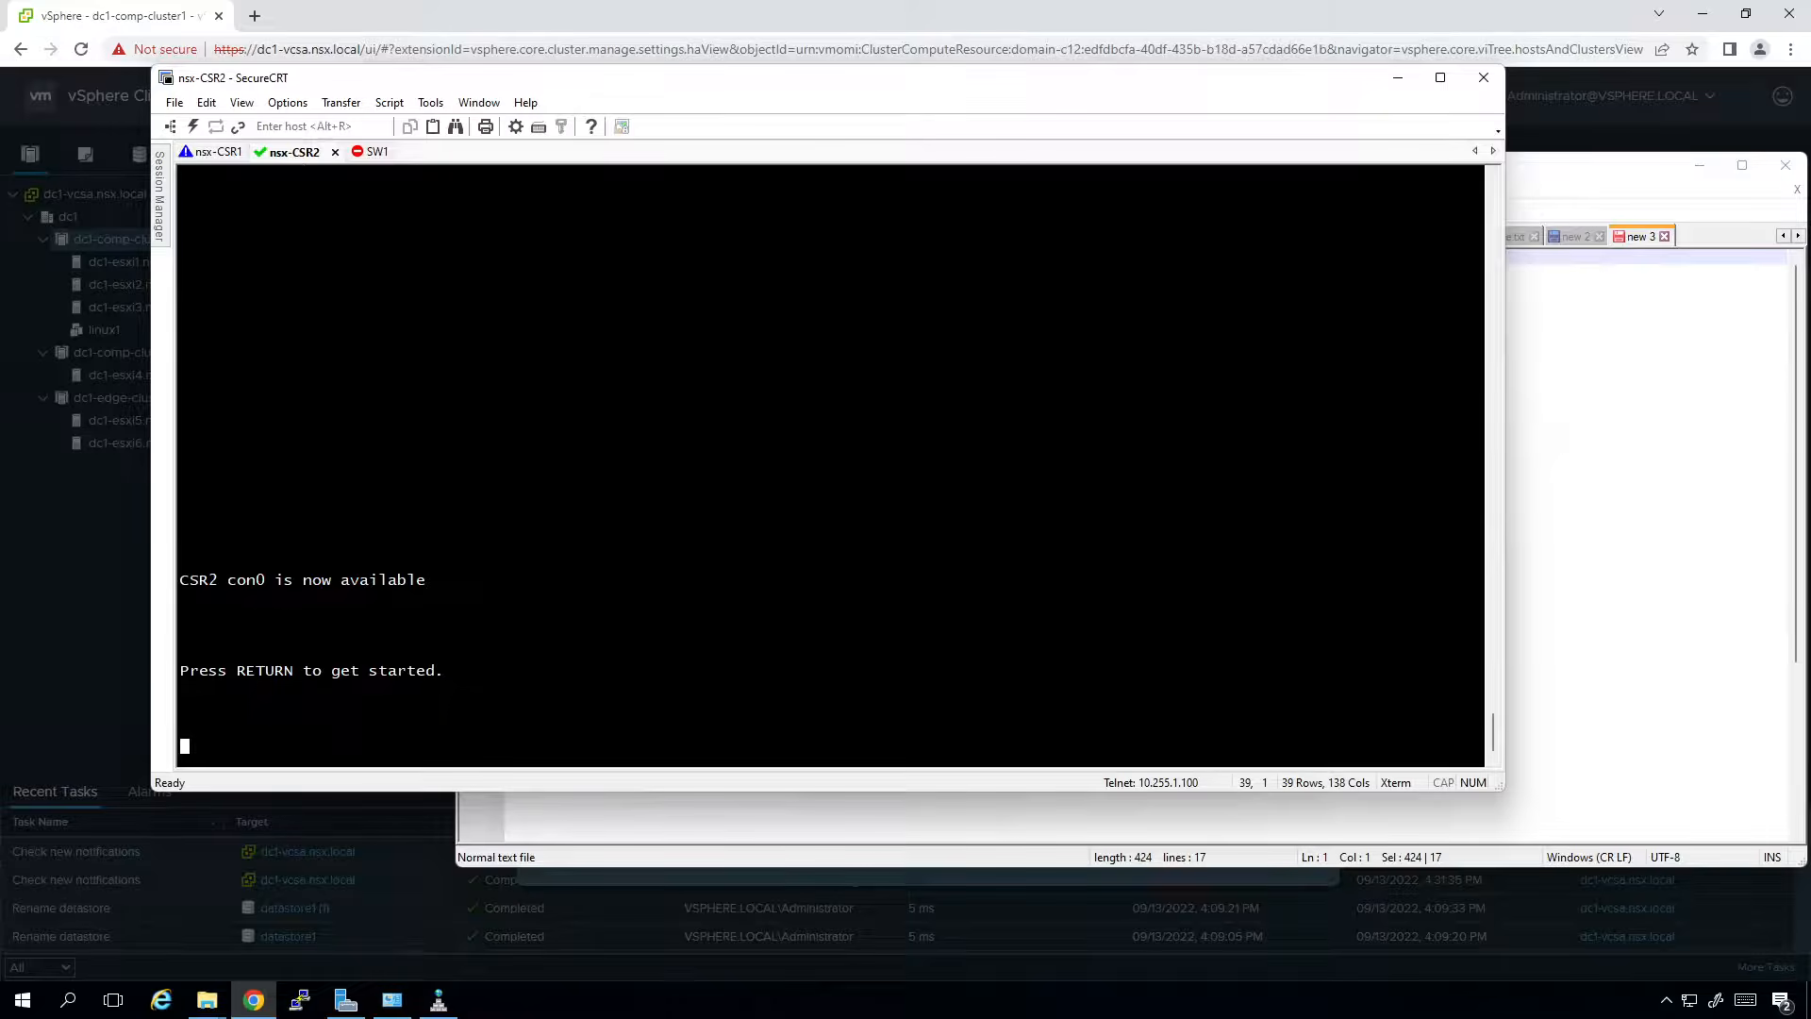
key("Return")
type("en")
key("Return")
type("conf t")
key("Return")
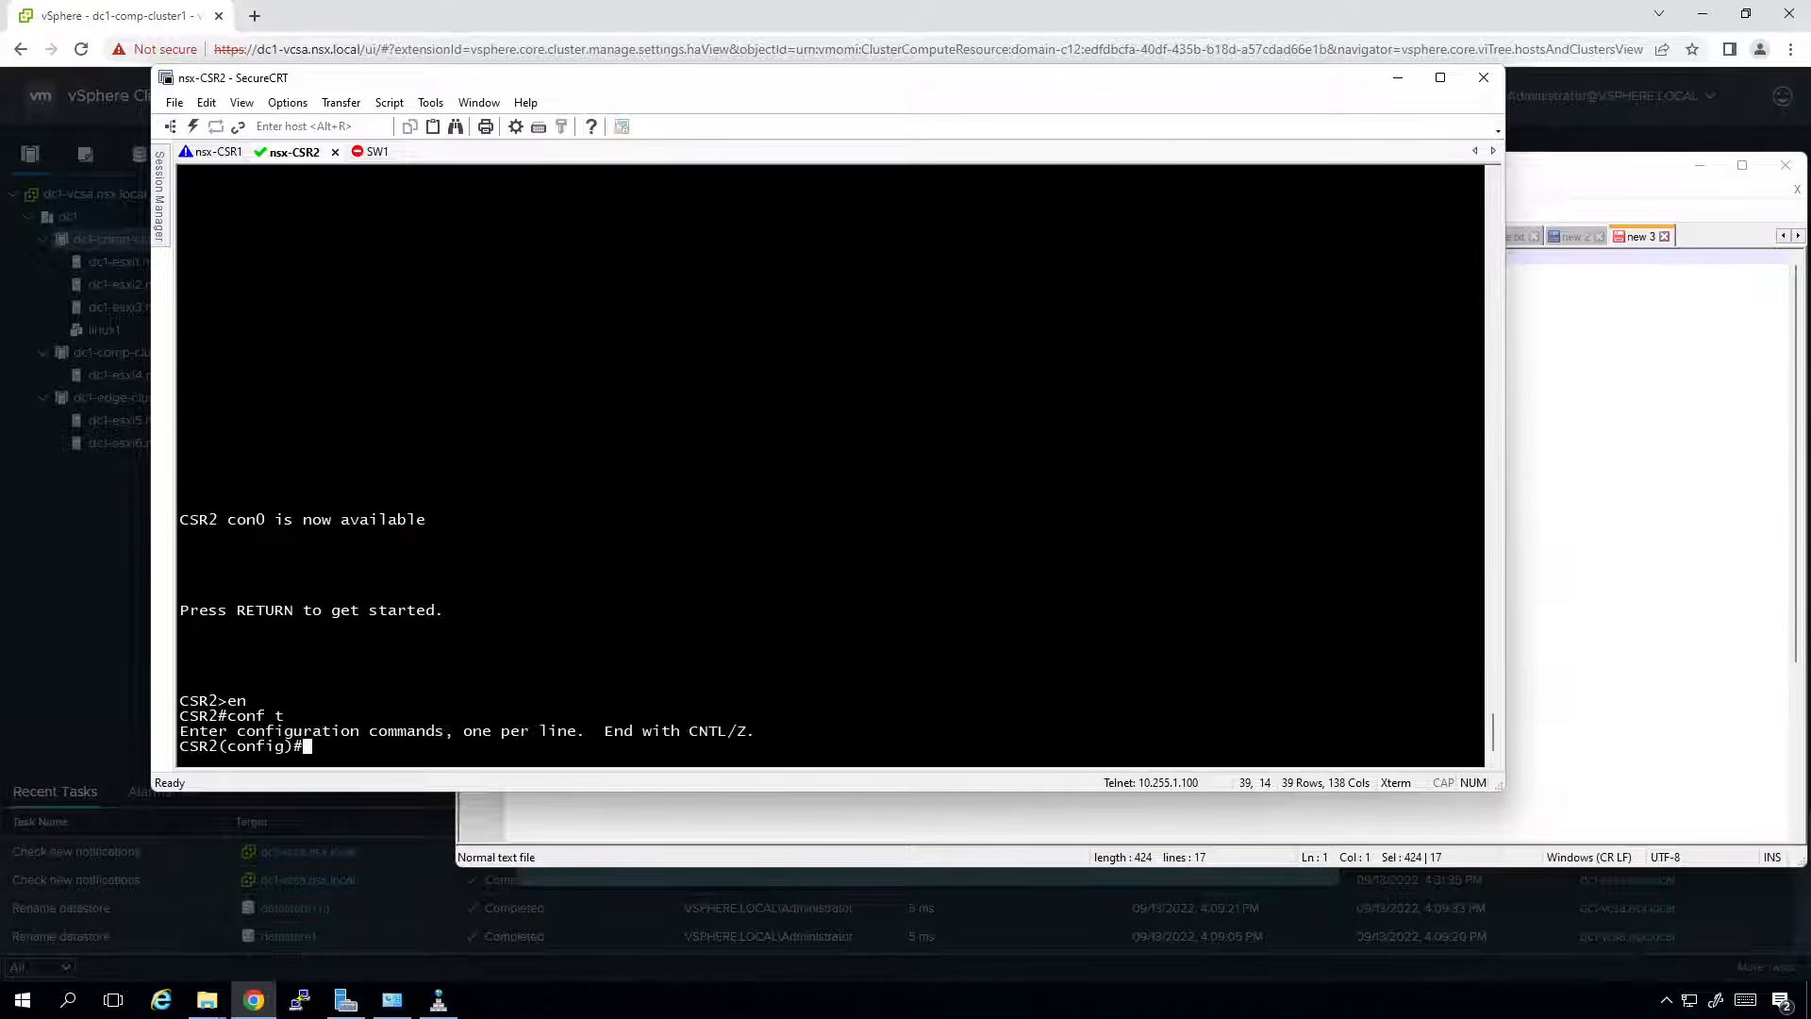
right_click(953, 445)
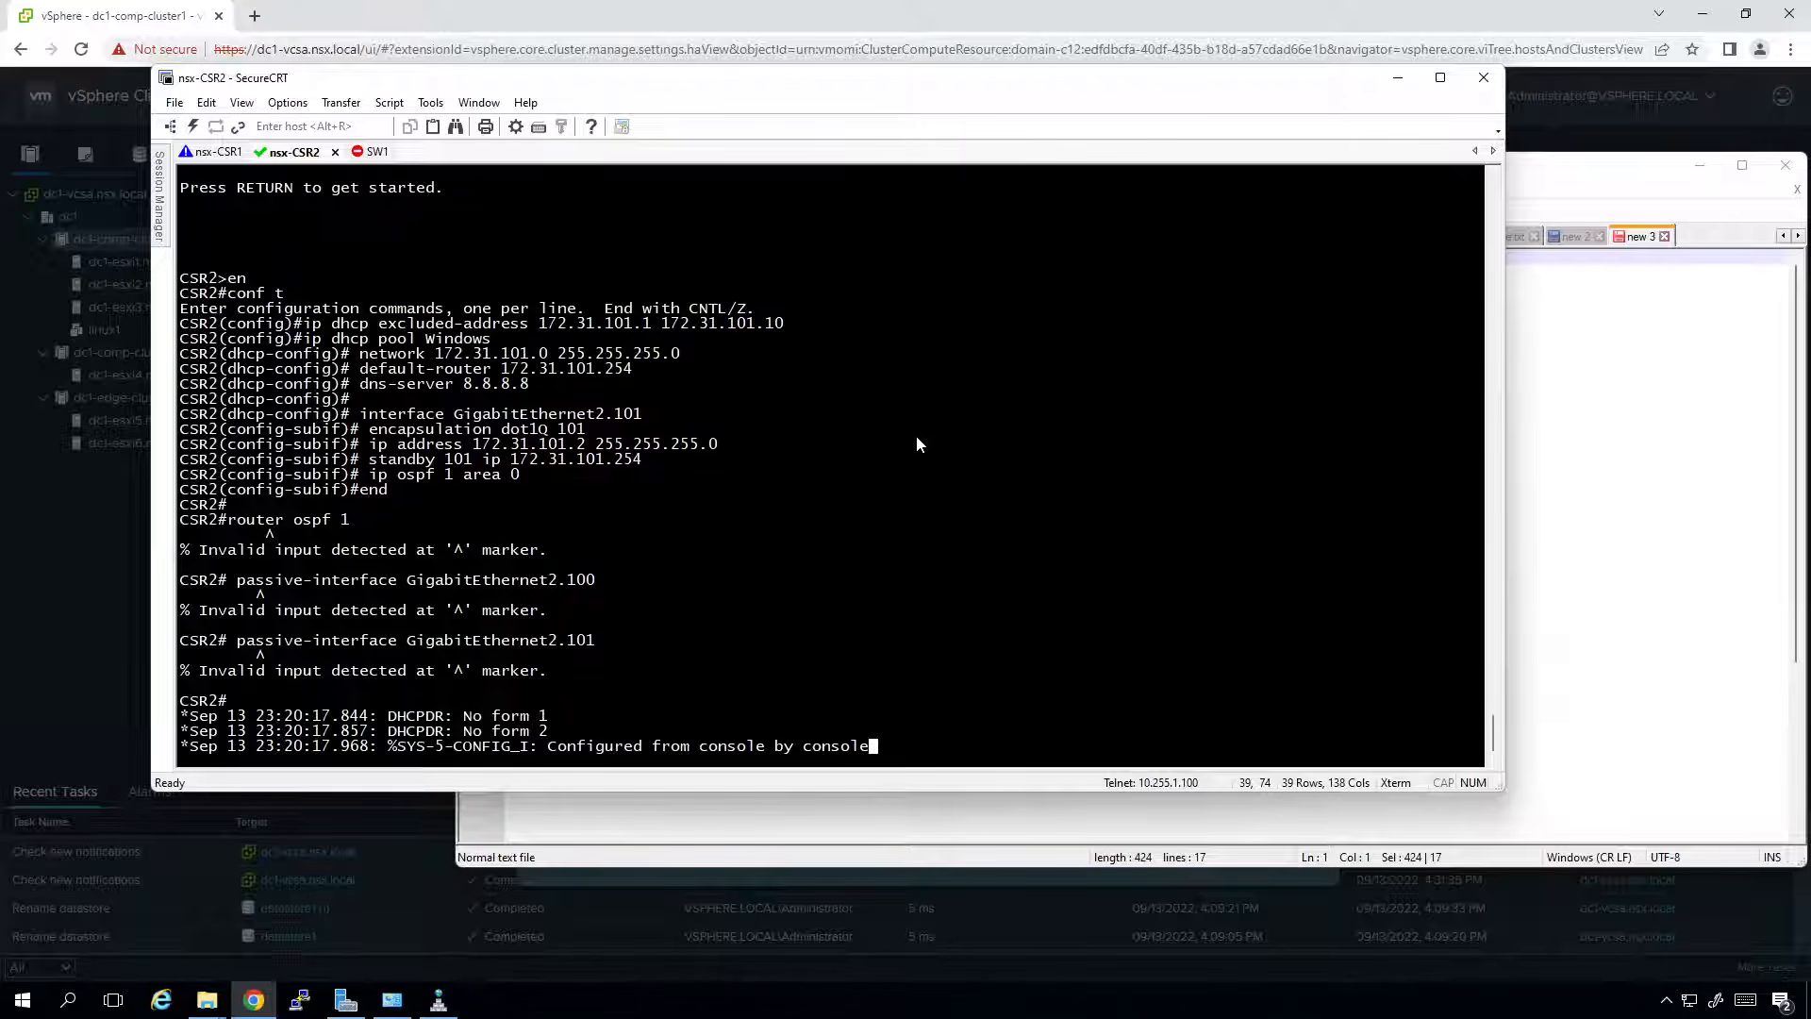
key("Return")
type("conf t")
key("Return")
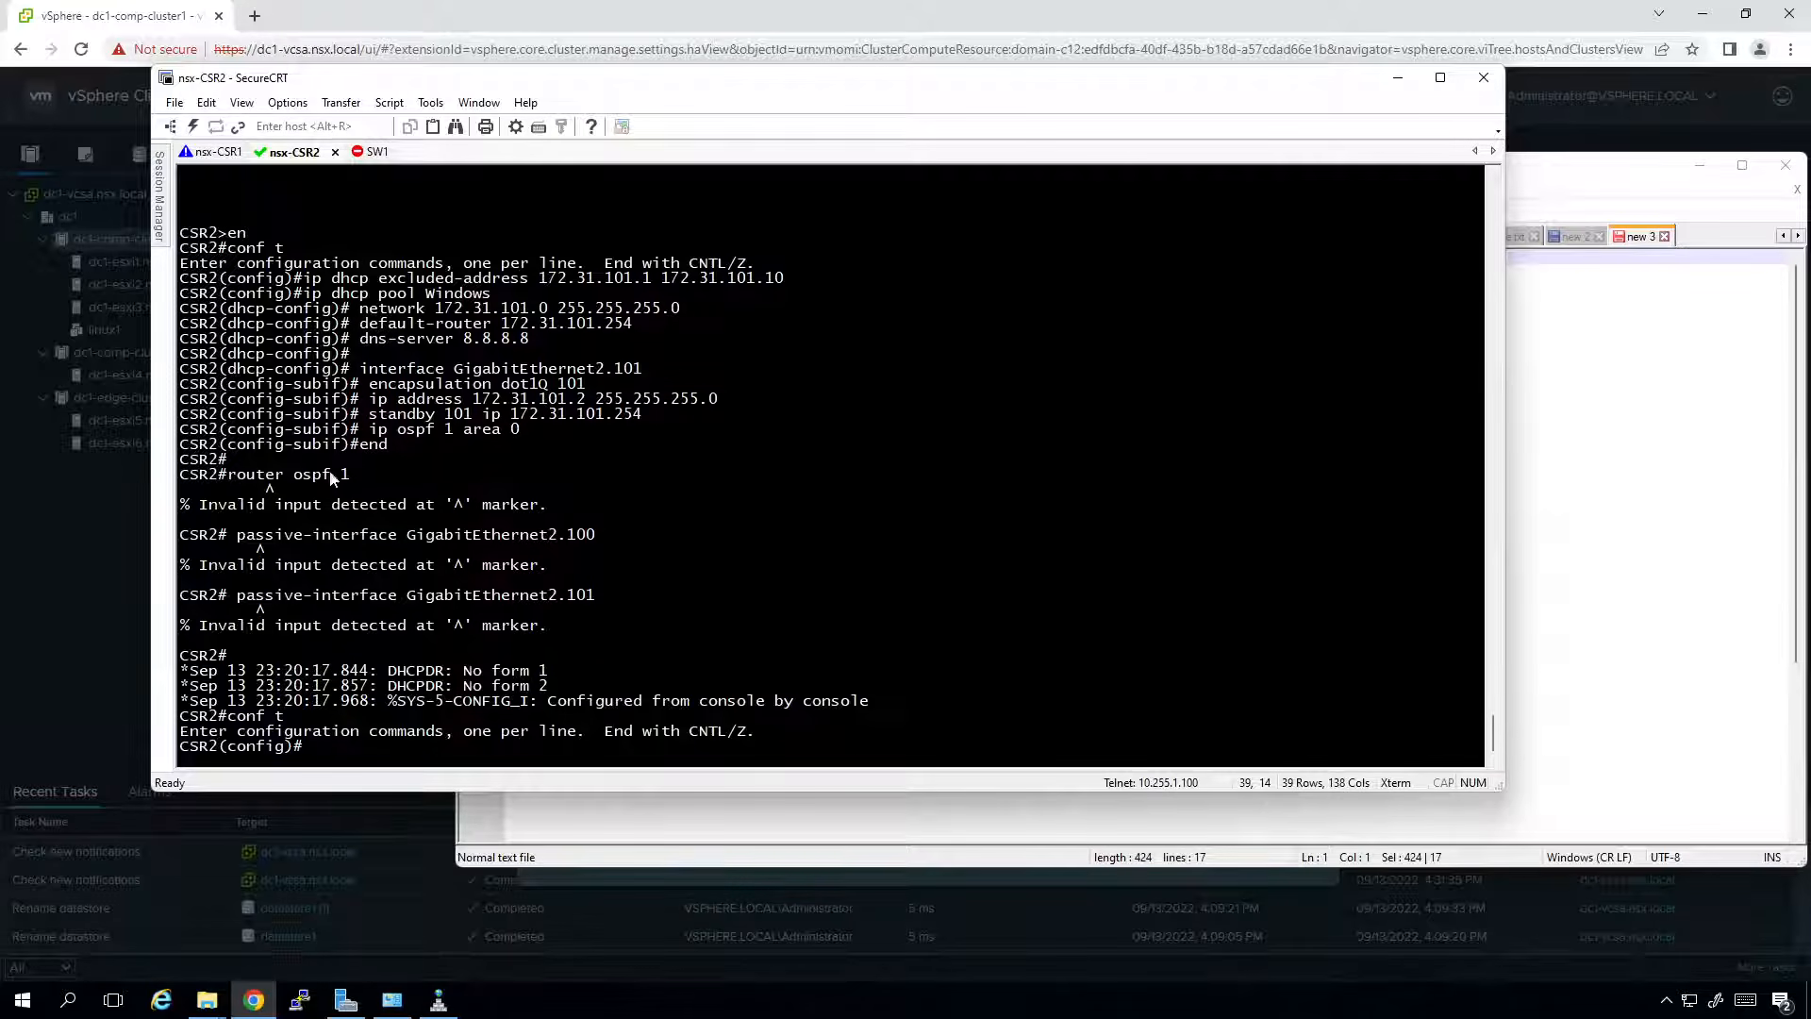
Remove the end line from the draft, add a blank line before router ospf 1, and select all.
left_click(787, 817)
left_click(559, 421)
key("BackSpace")
key("BackSpace")
key("BackSpace")
key("Delete")
key("Delete")
key("Return")
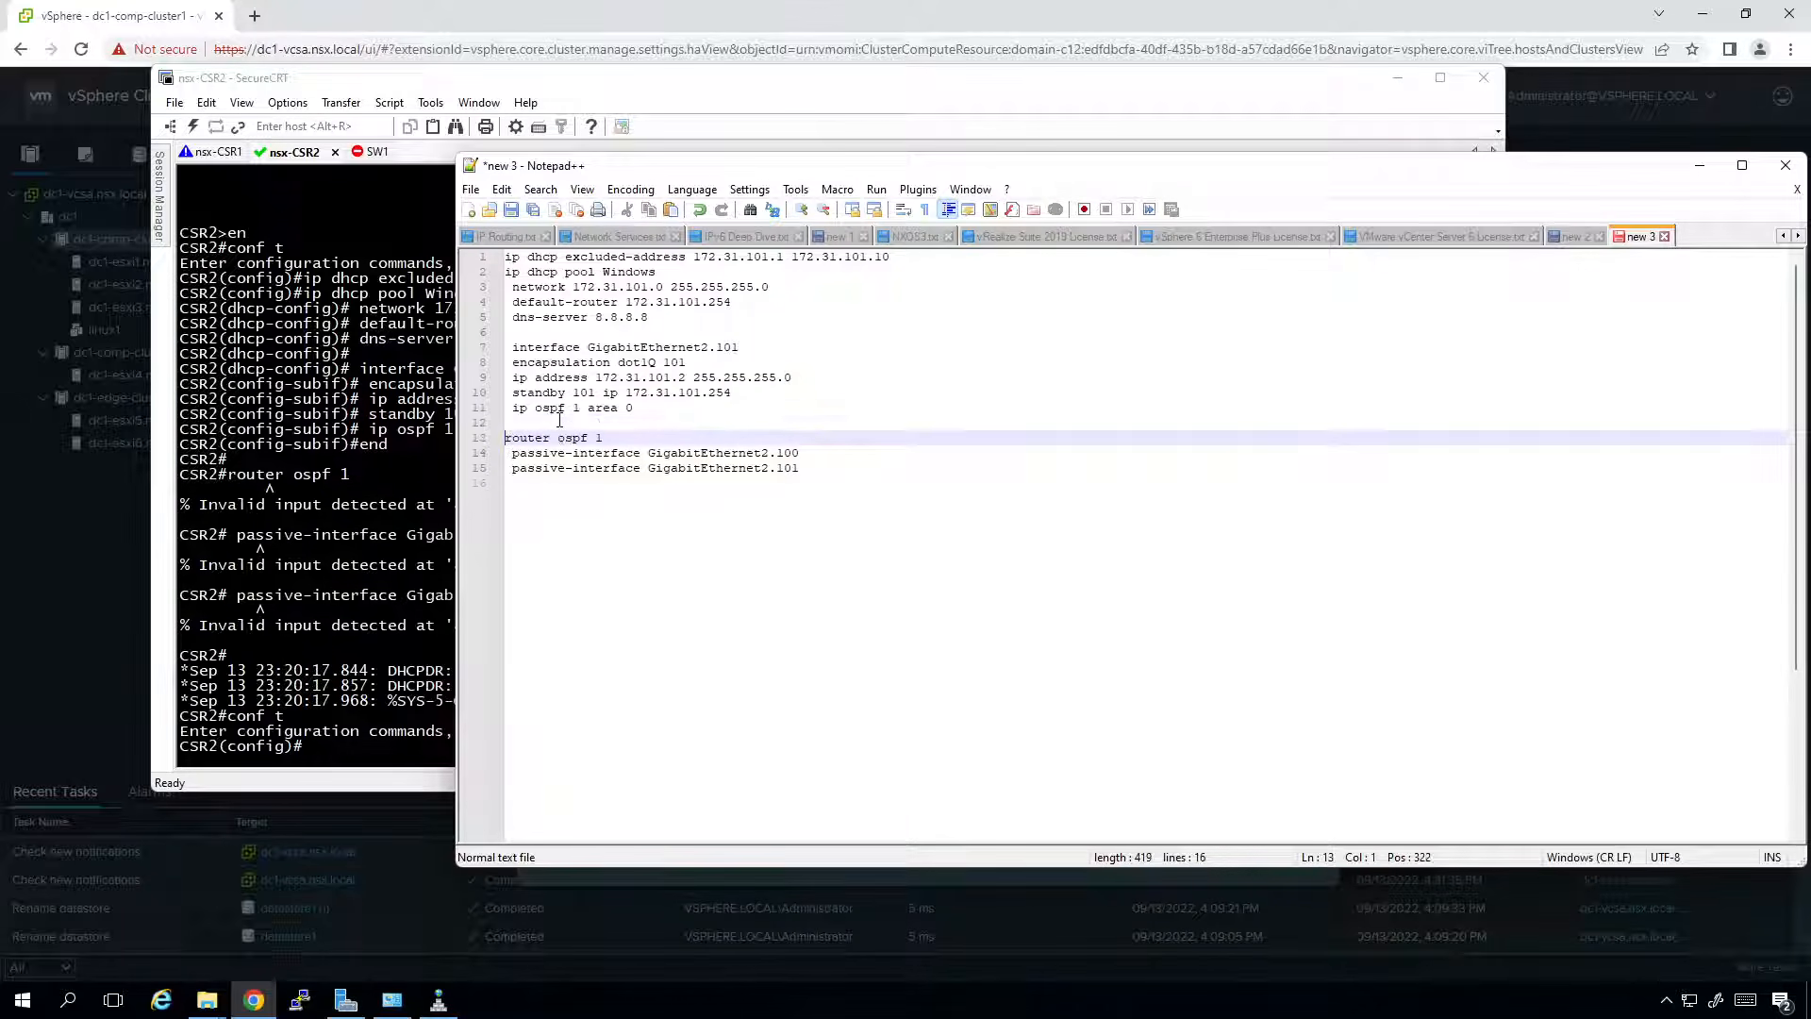
key("Down")
key("Down")
key("Down")
key("ctrl+a")
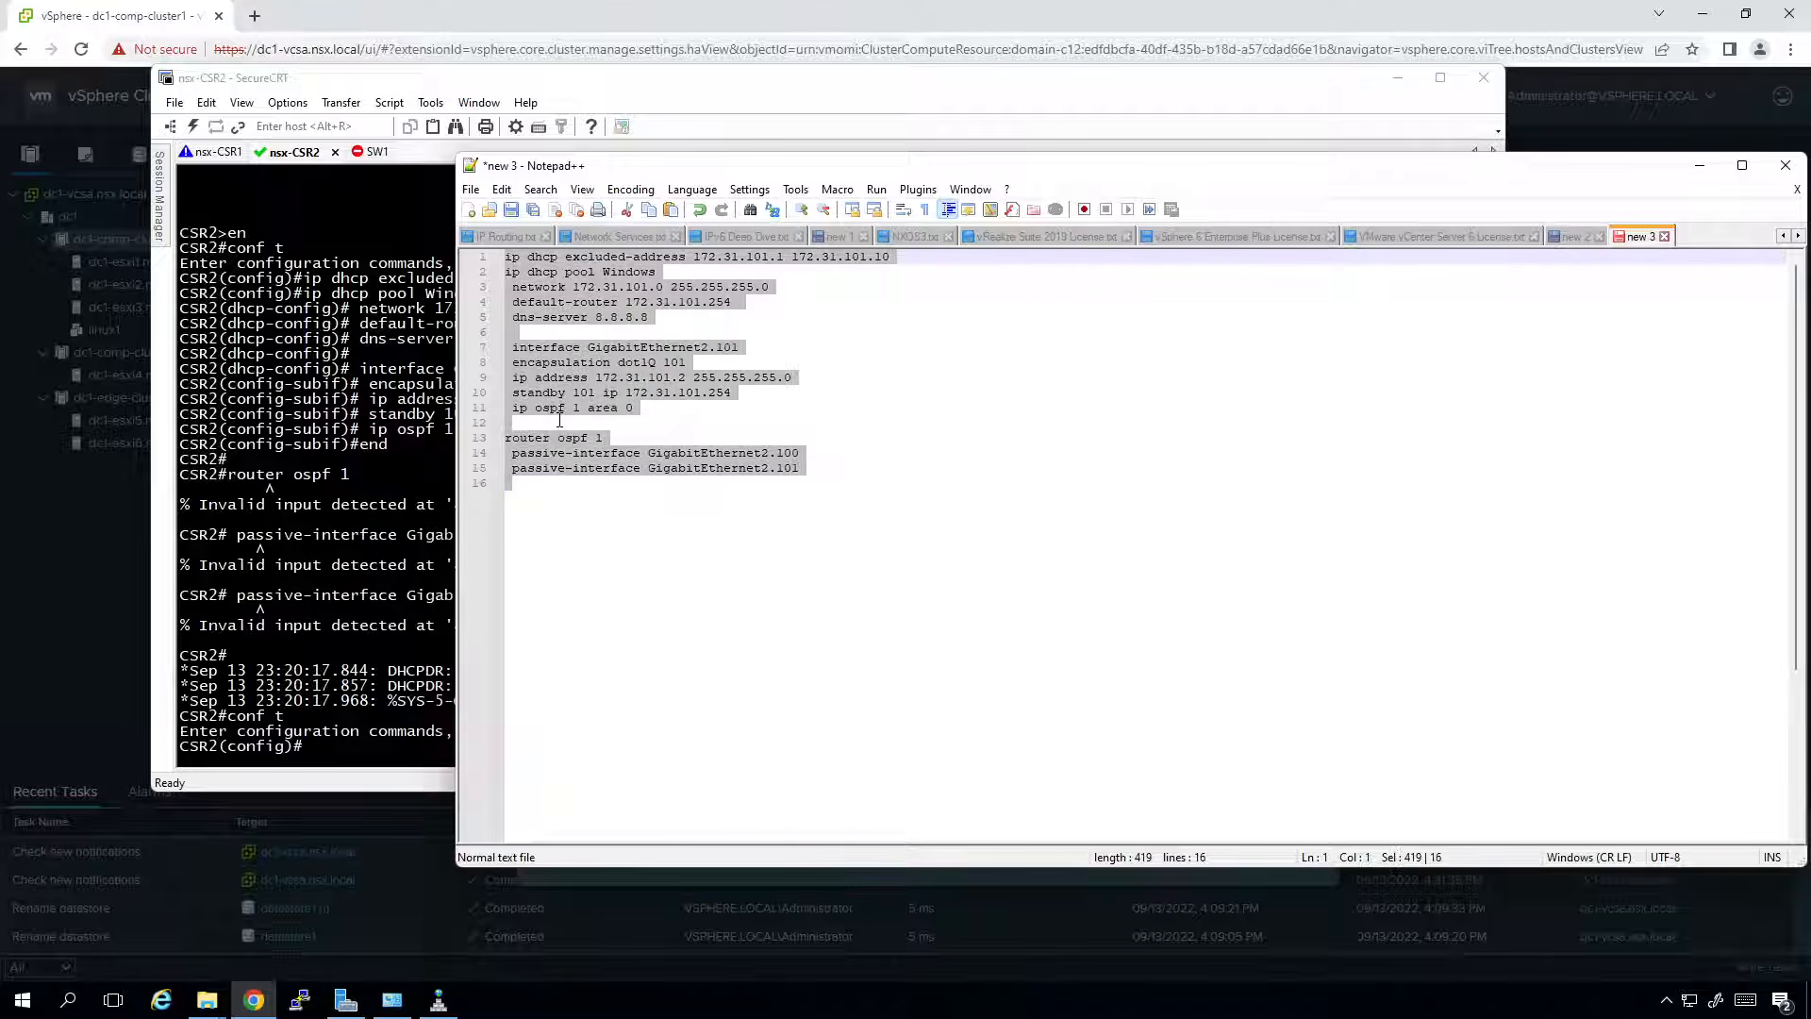
Paste the corrected config into CSR2 and confirm Gi2.101 group 101 is Standby with do sh standby bri.
left_click(368, 760)
right_click(367, 760)
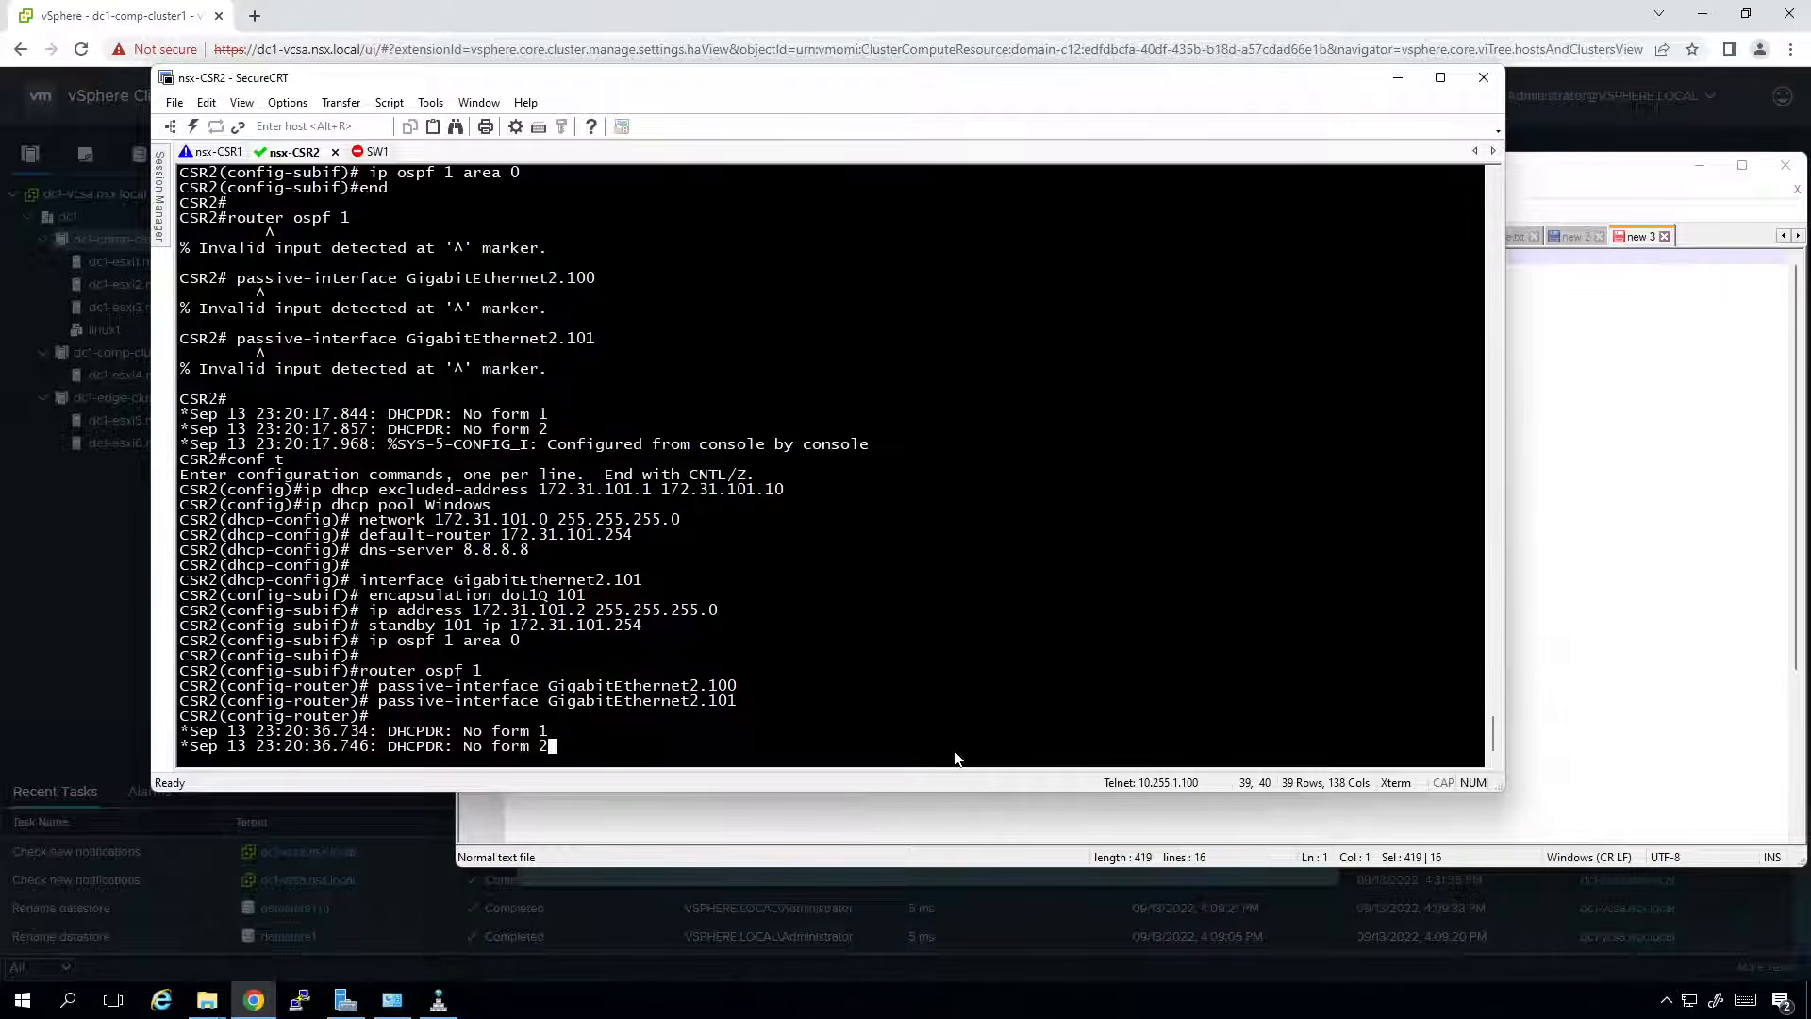
key("Return")
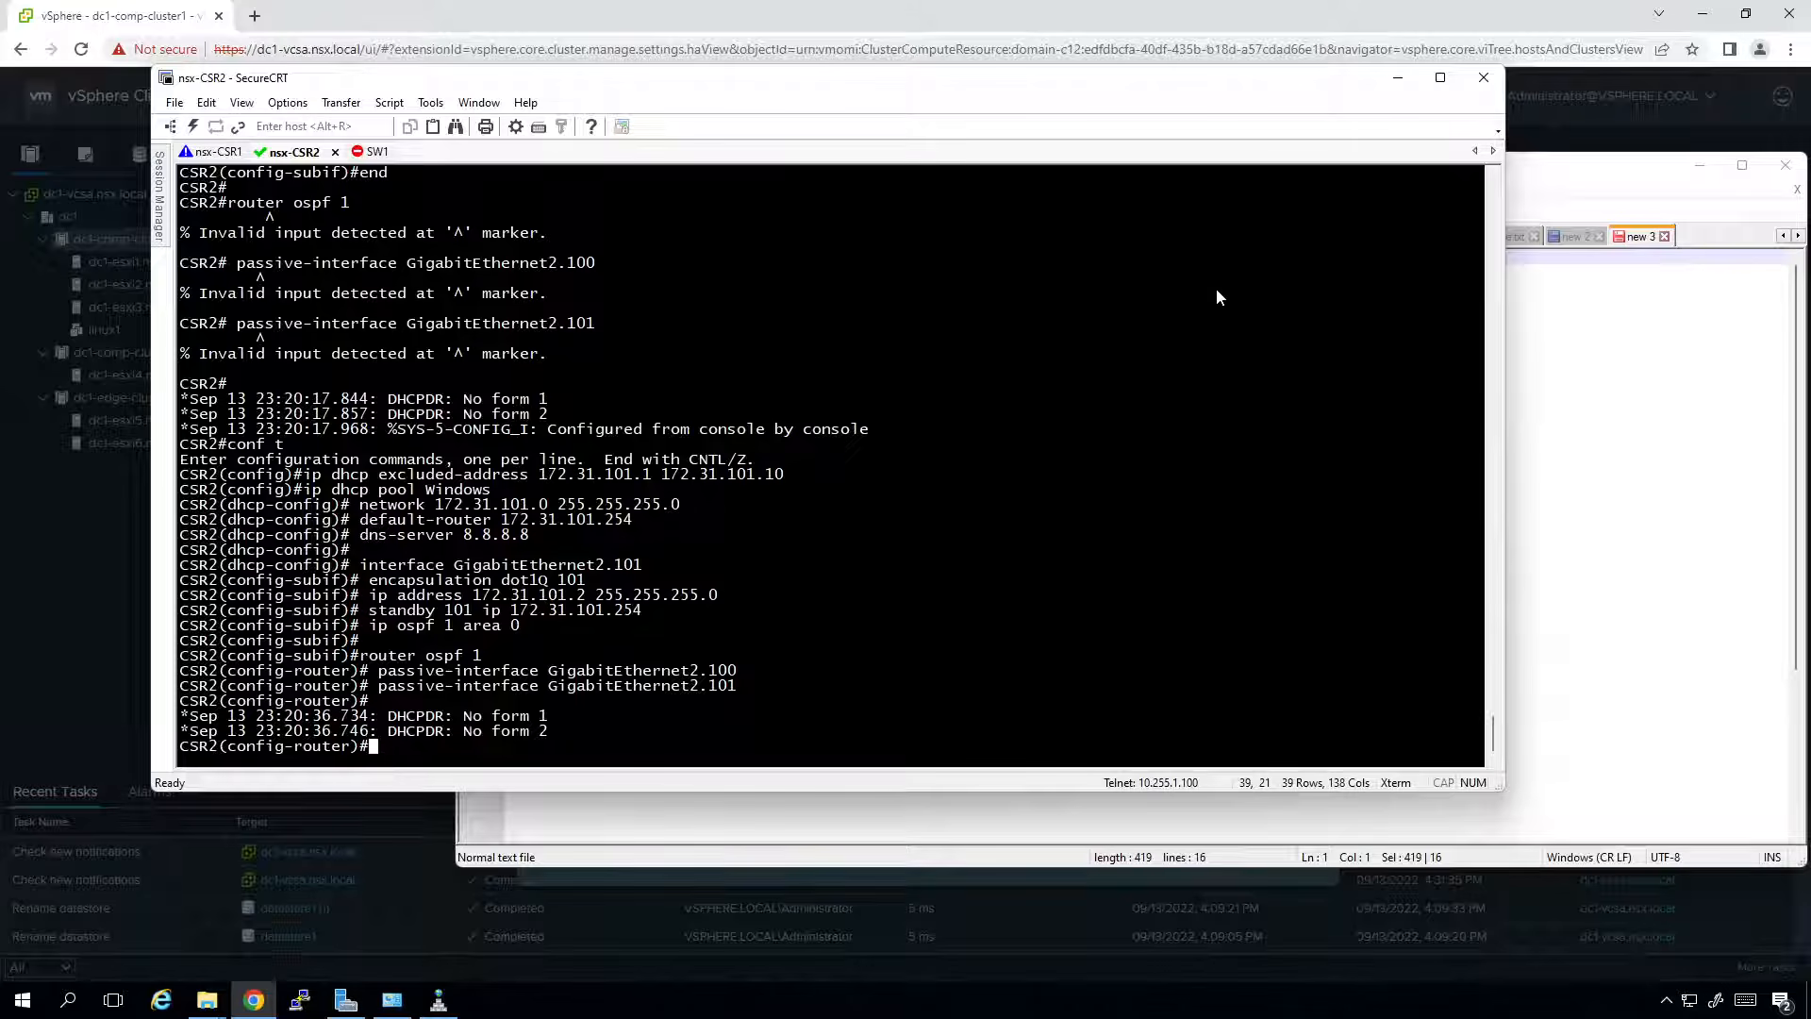
key("Return")
type("do sh standby ")
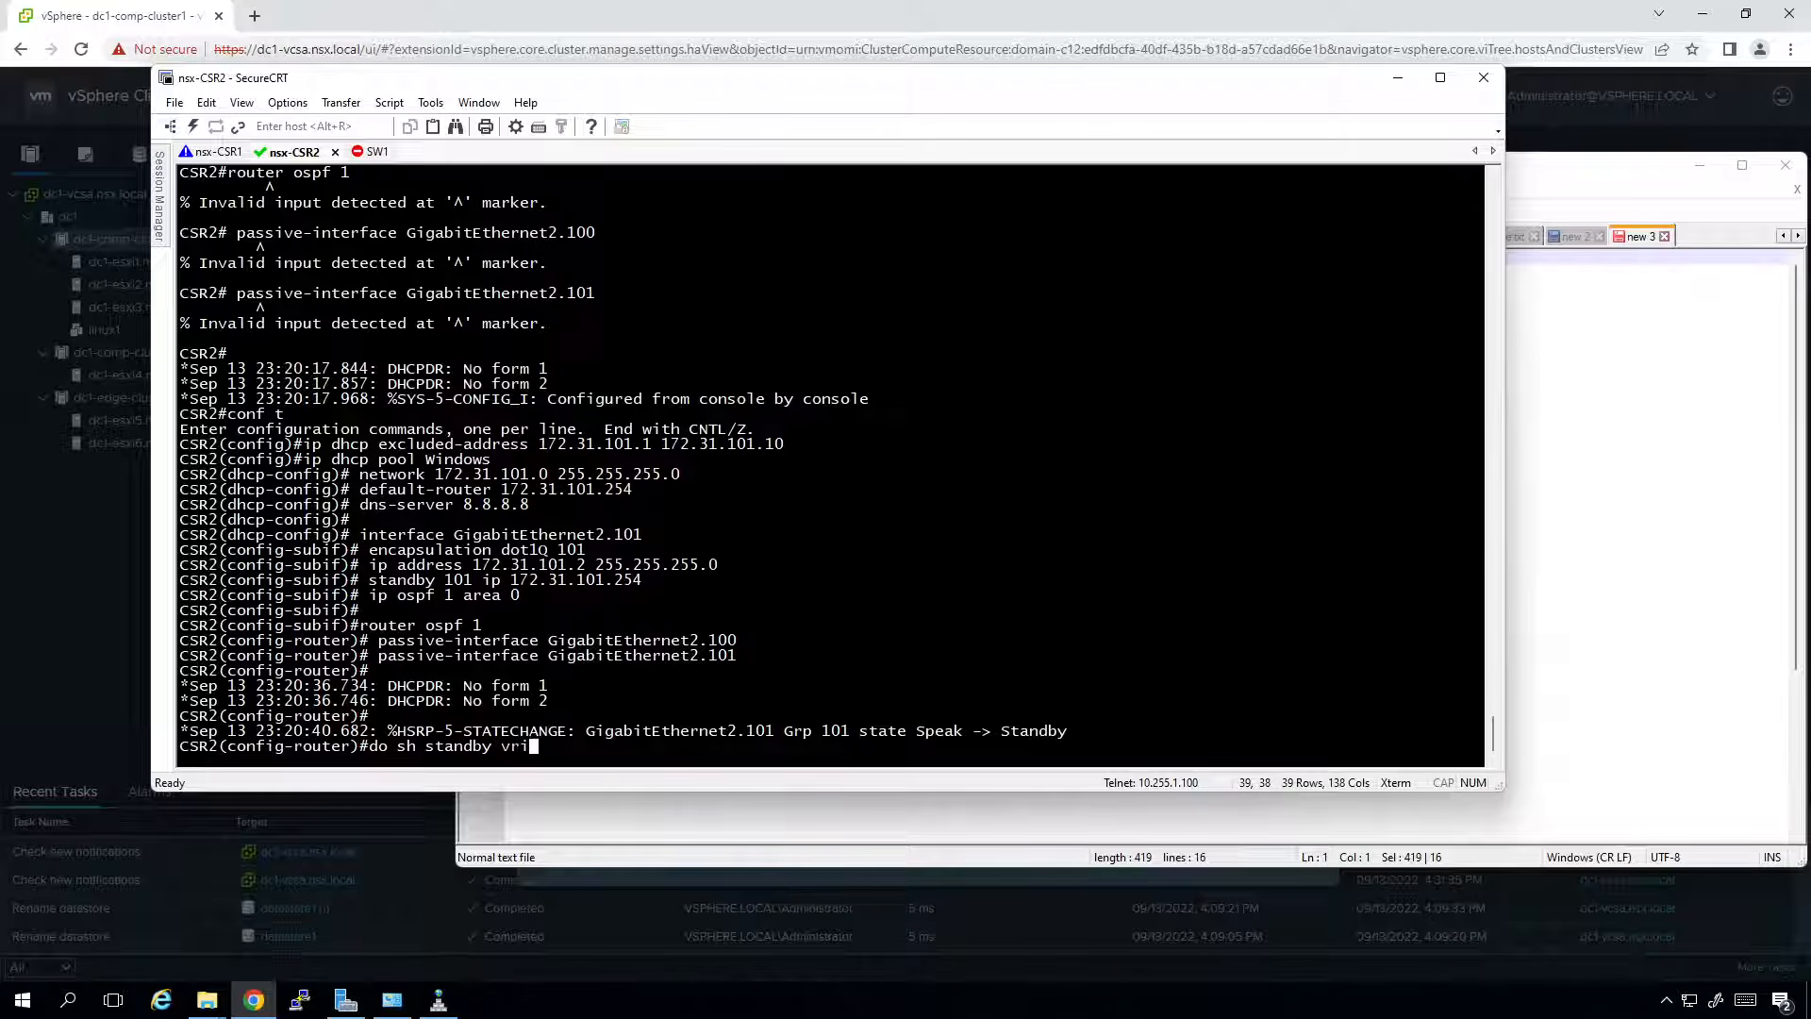
type("bri")
key("Return")
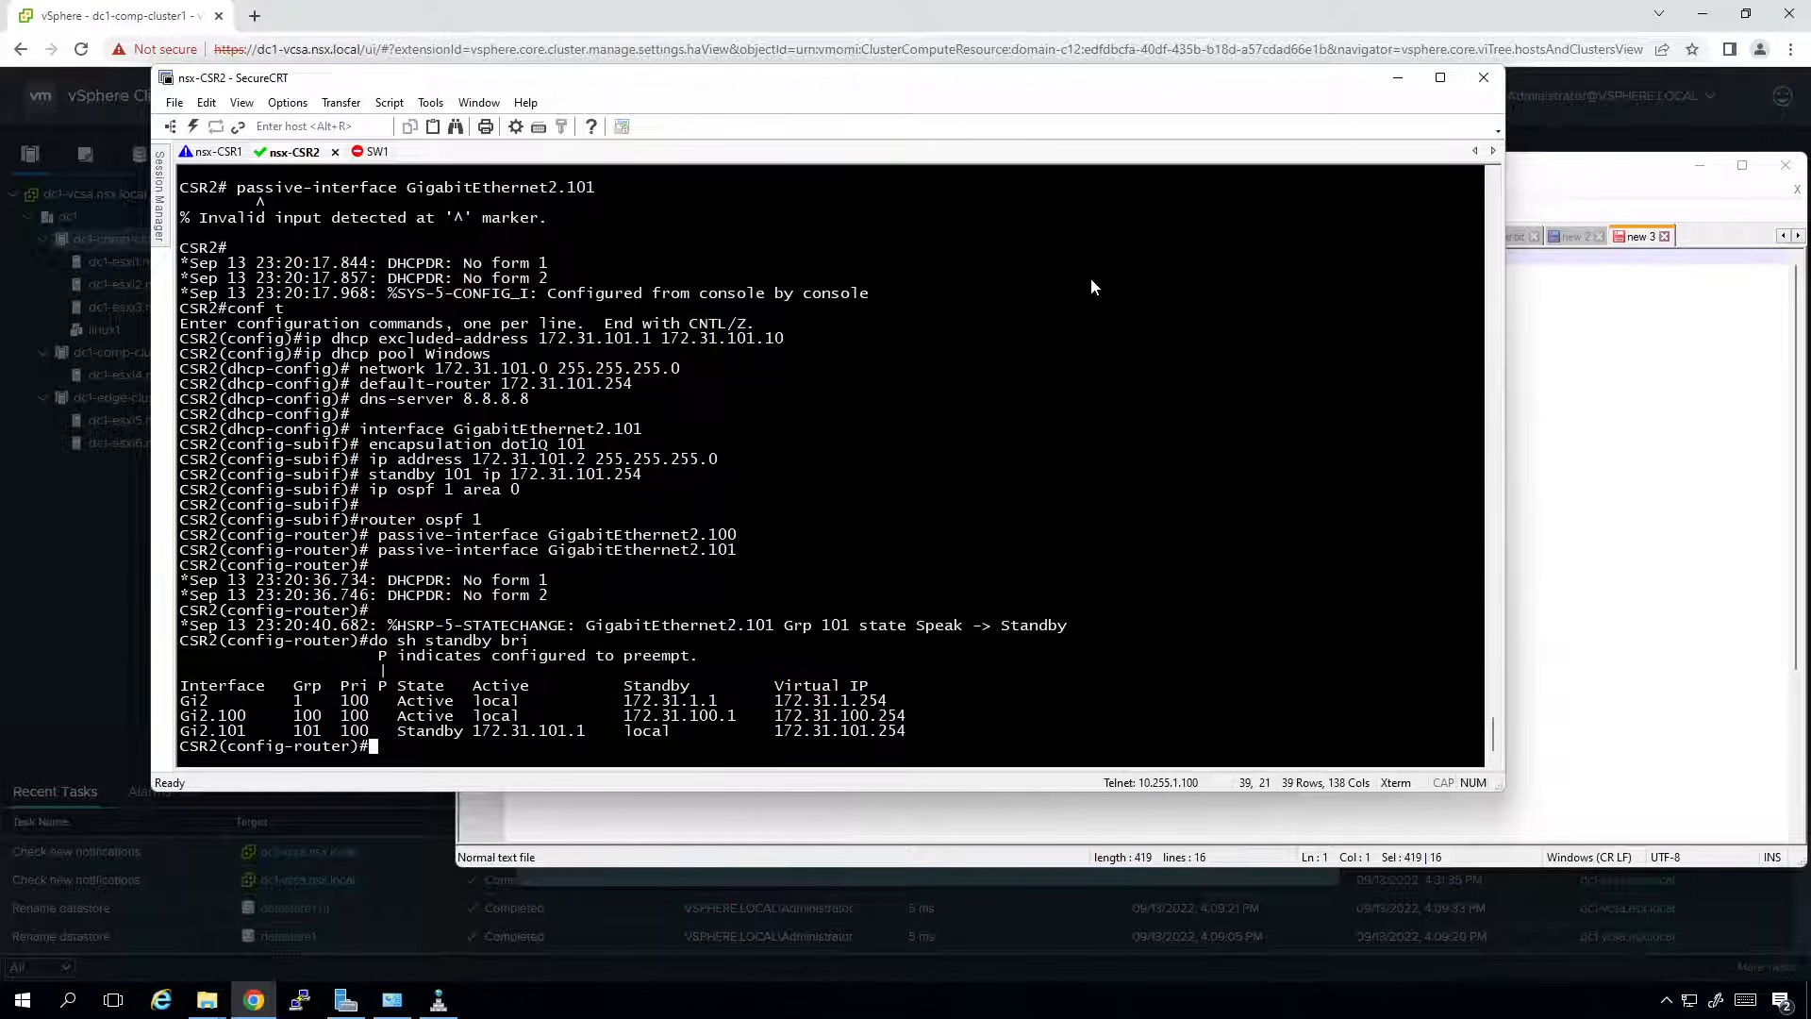
left_click(1397, 78)
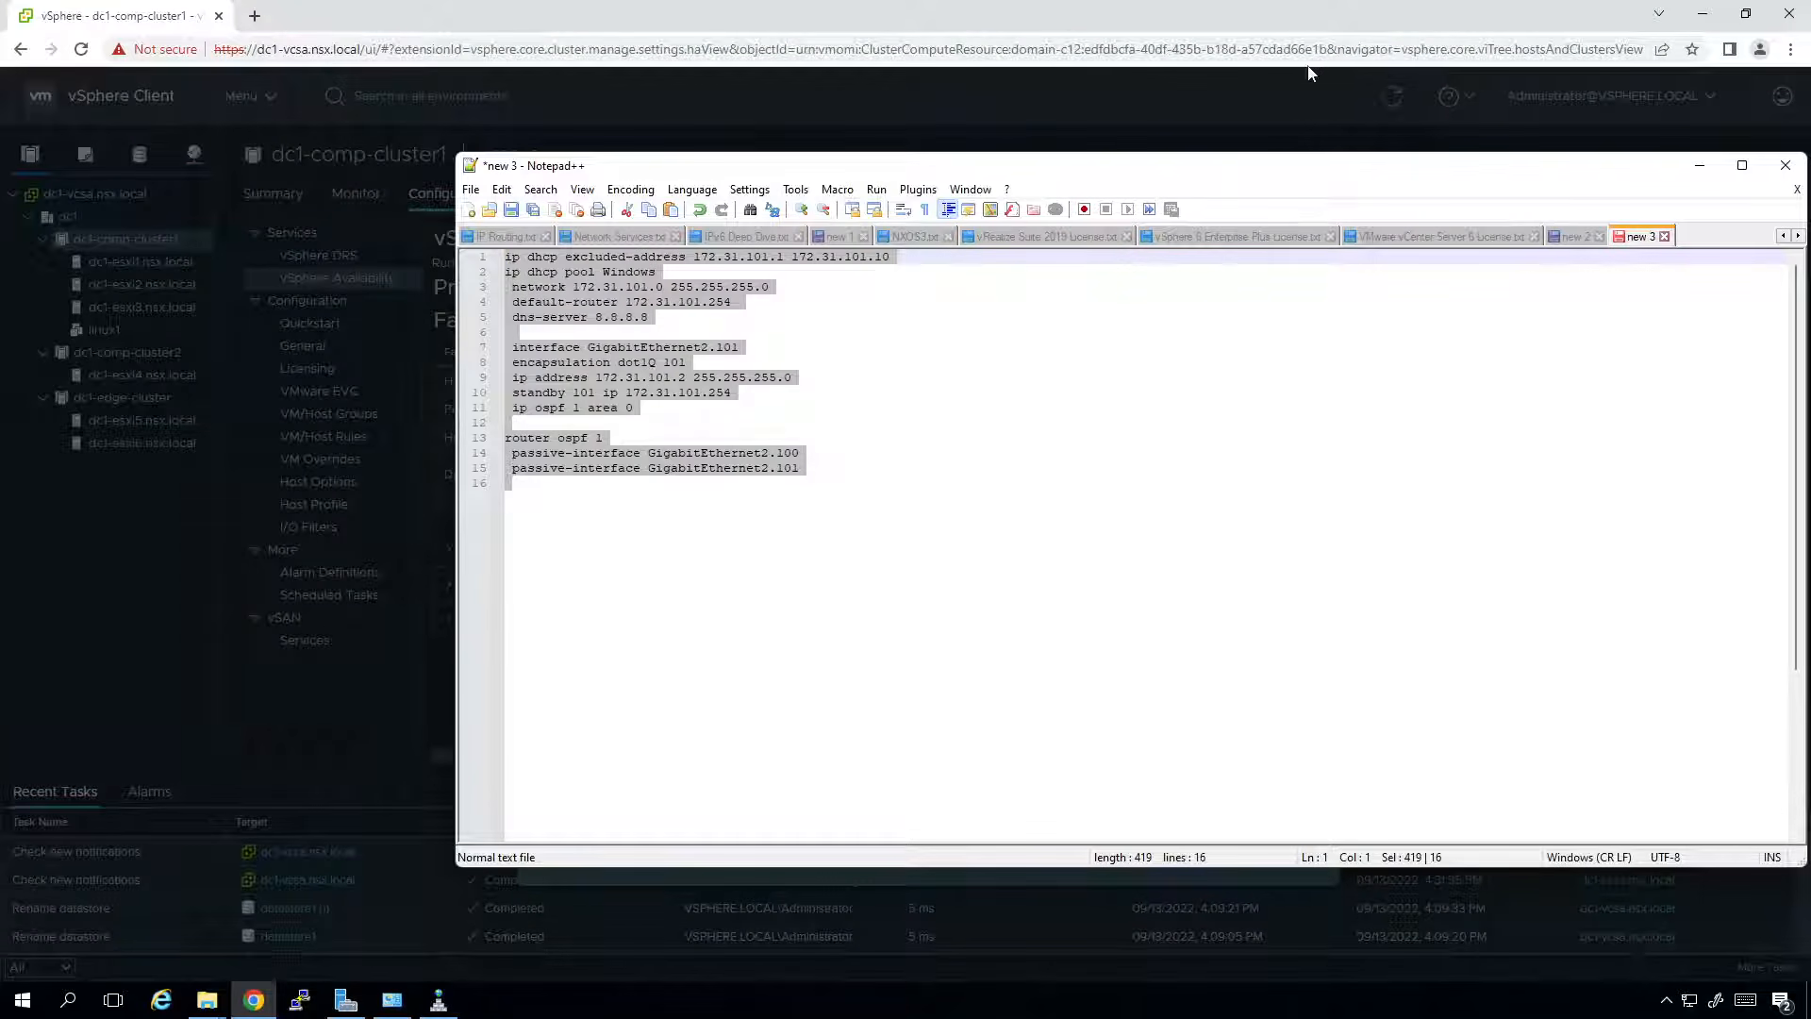
Finish the New Virtual Machine wizard to create the 'windows' VM, then select it in the inventory.
left_click(1152, 107)
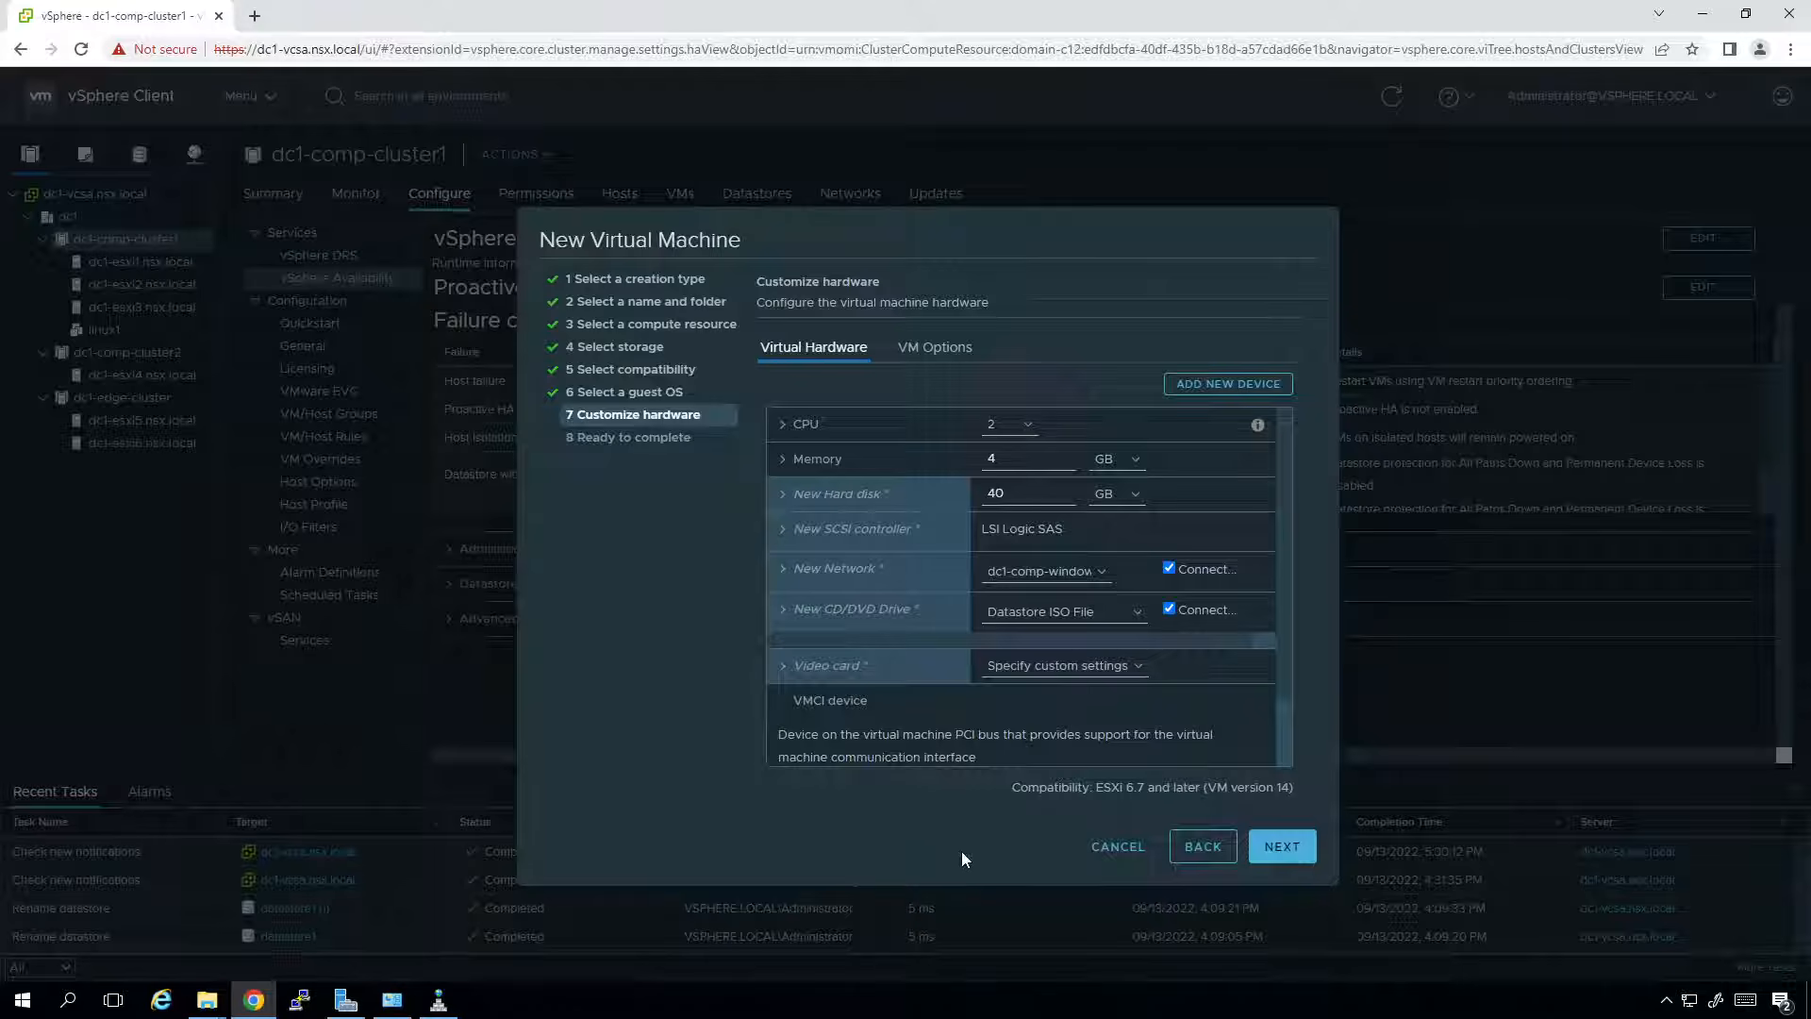
left_click(1288, 855)
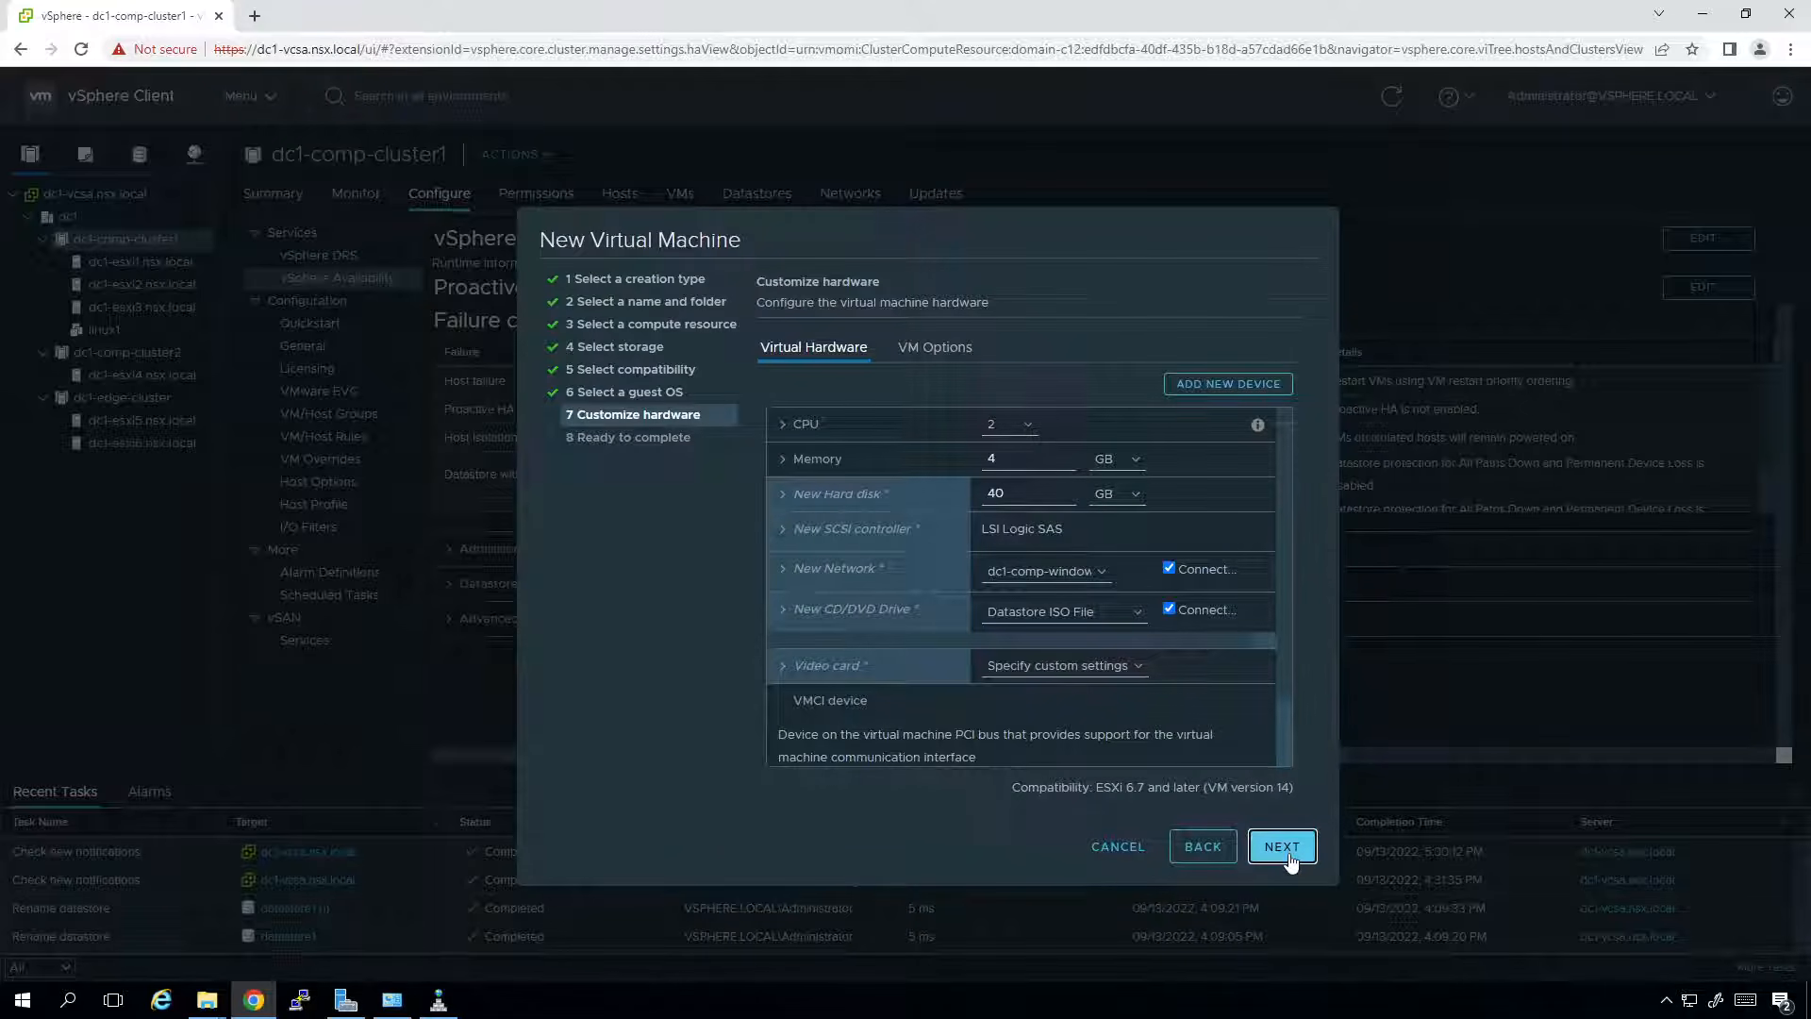
left_click(1288, 849)
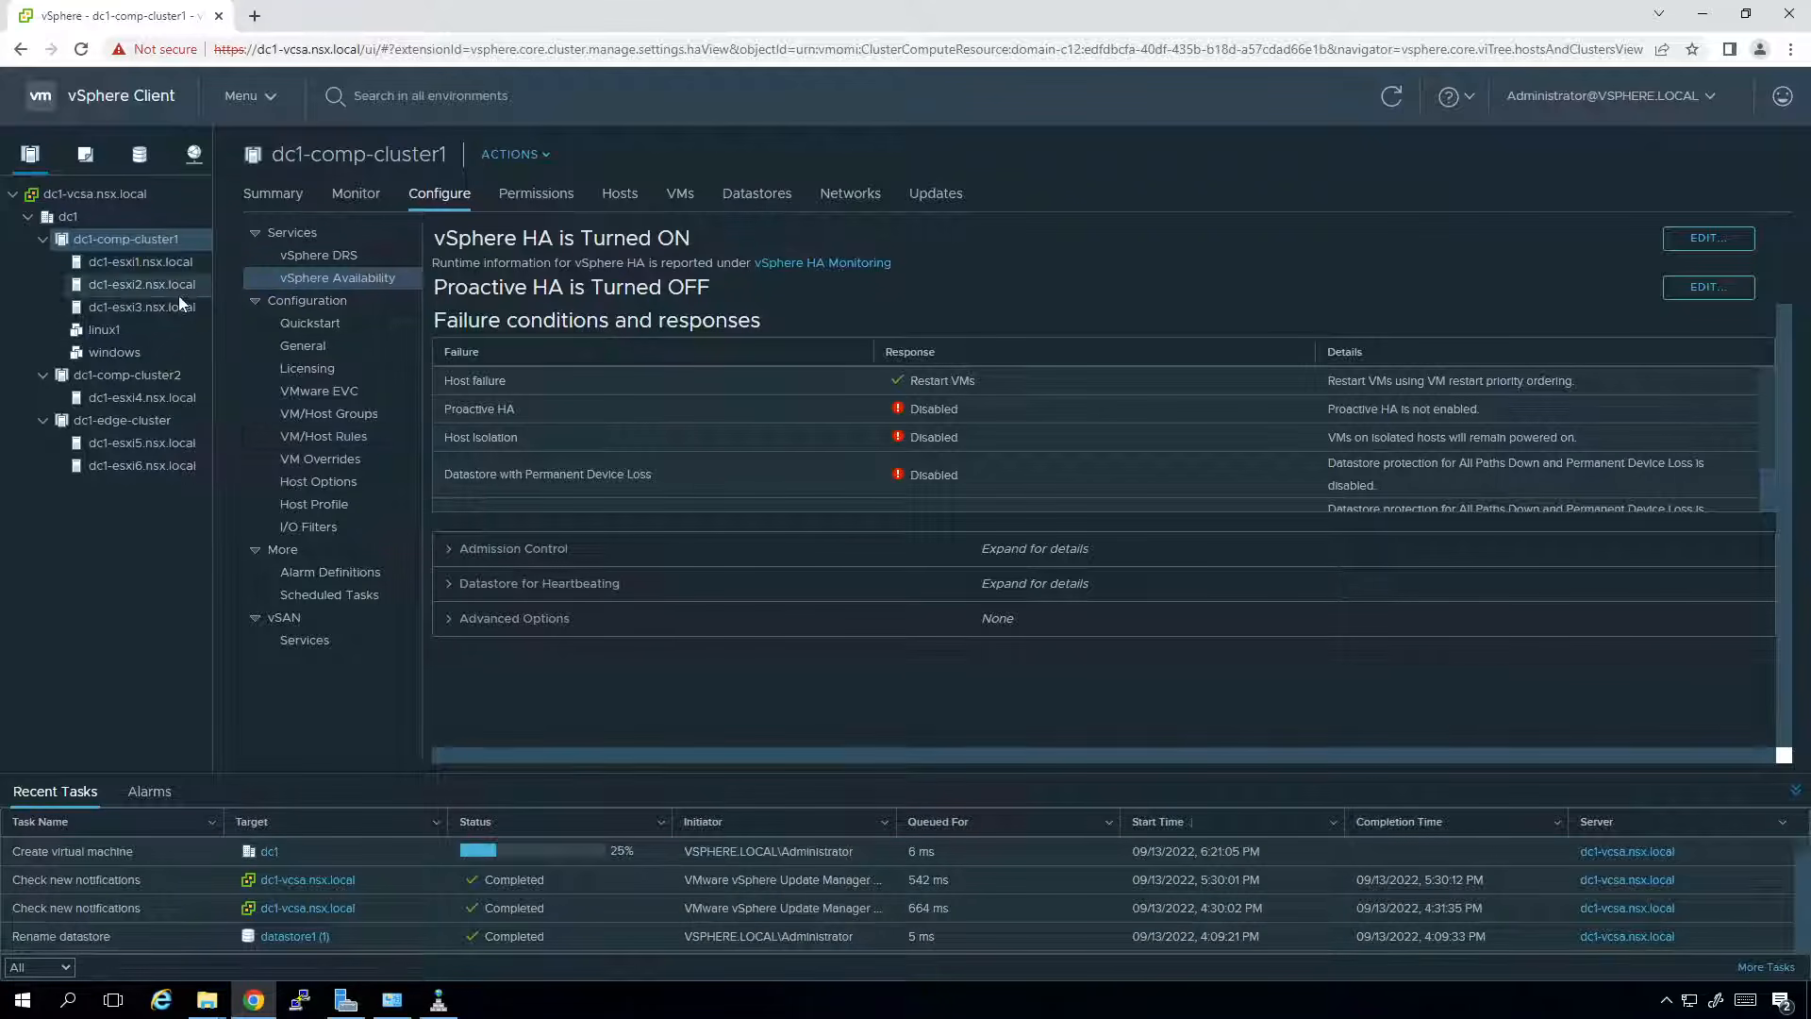
left_click(126, 343)
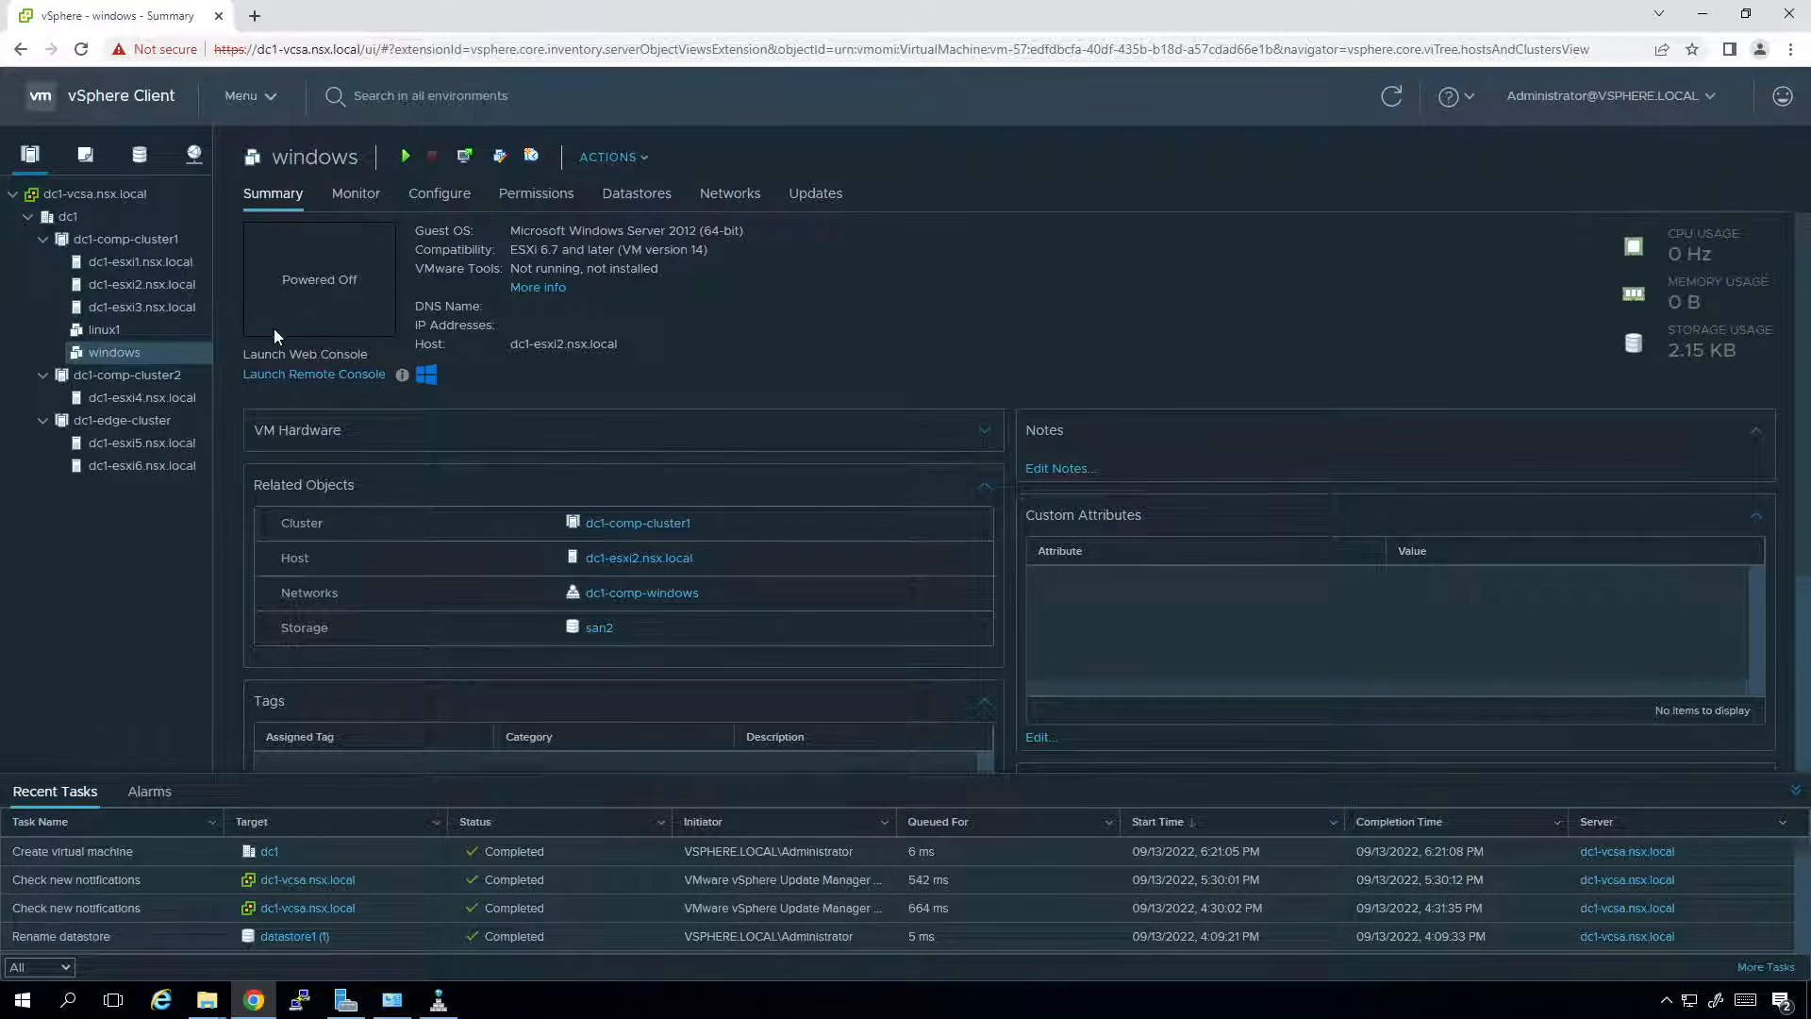
Power on the windows VM and launch its Web Console in the browser.
left_click(1391, 96)
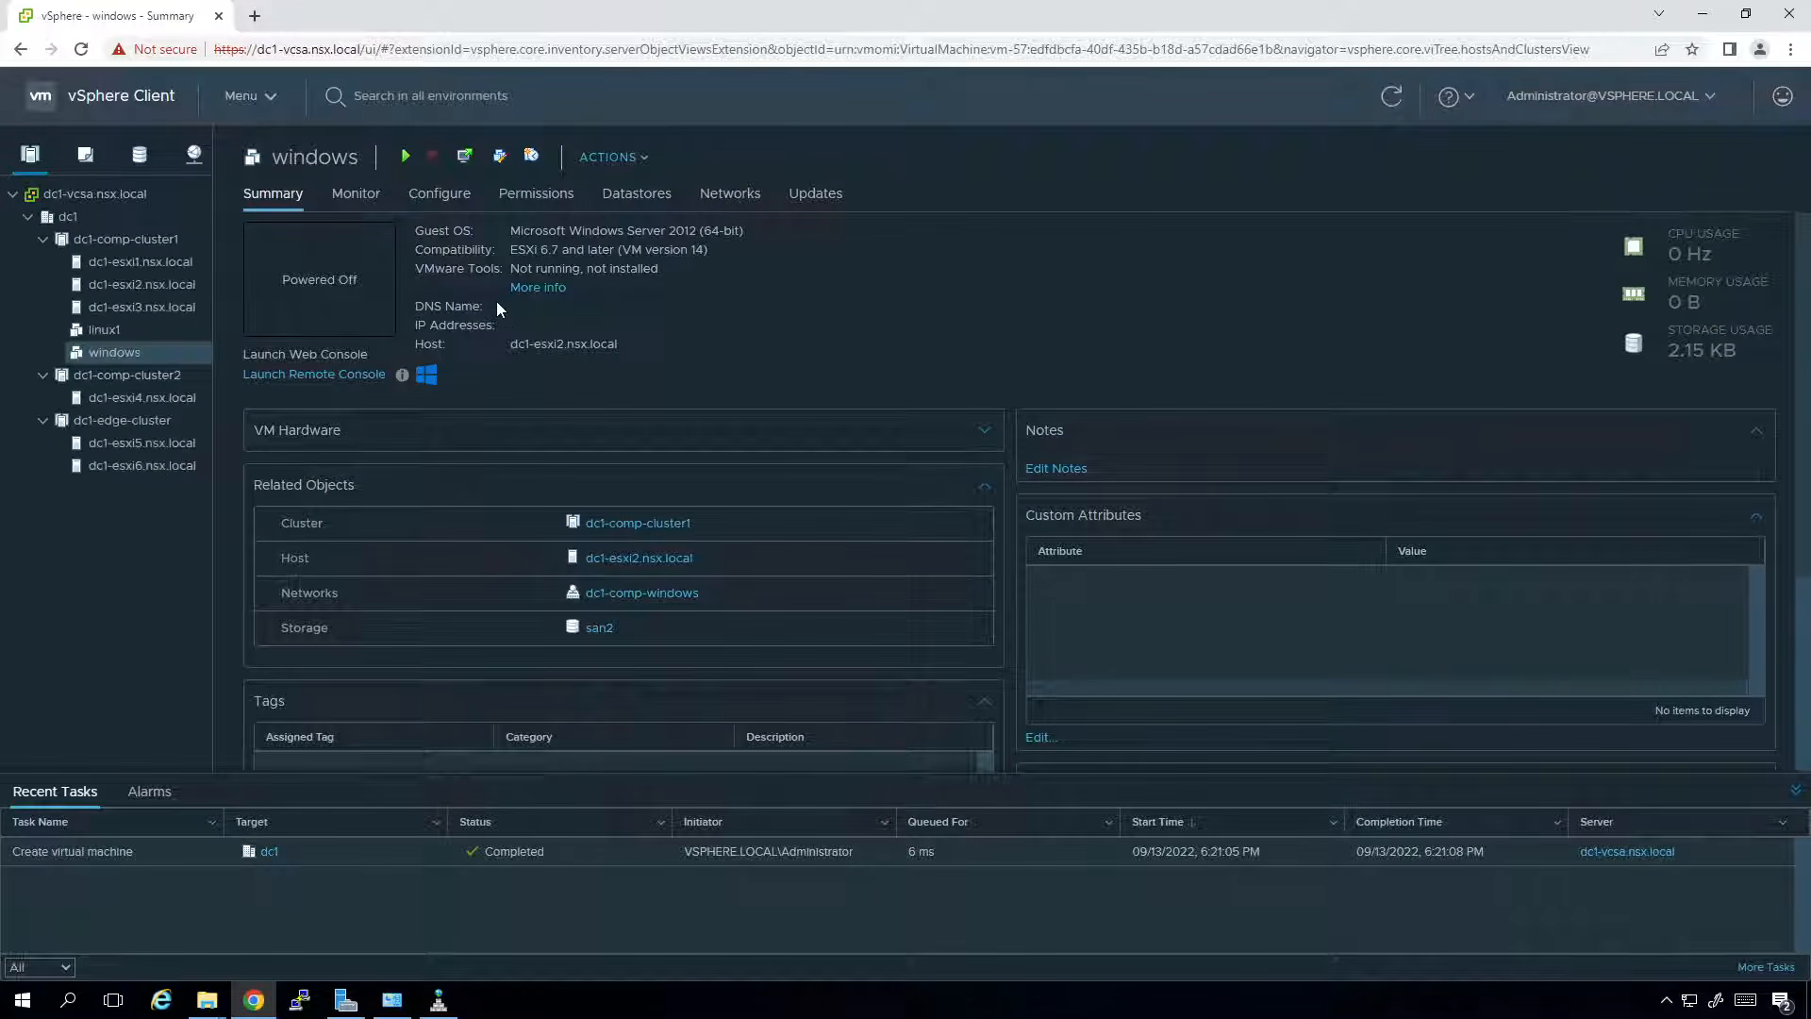
left_click(406, 155)
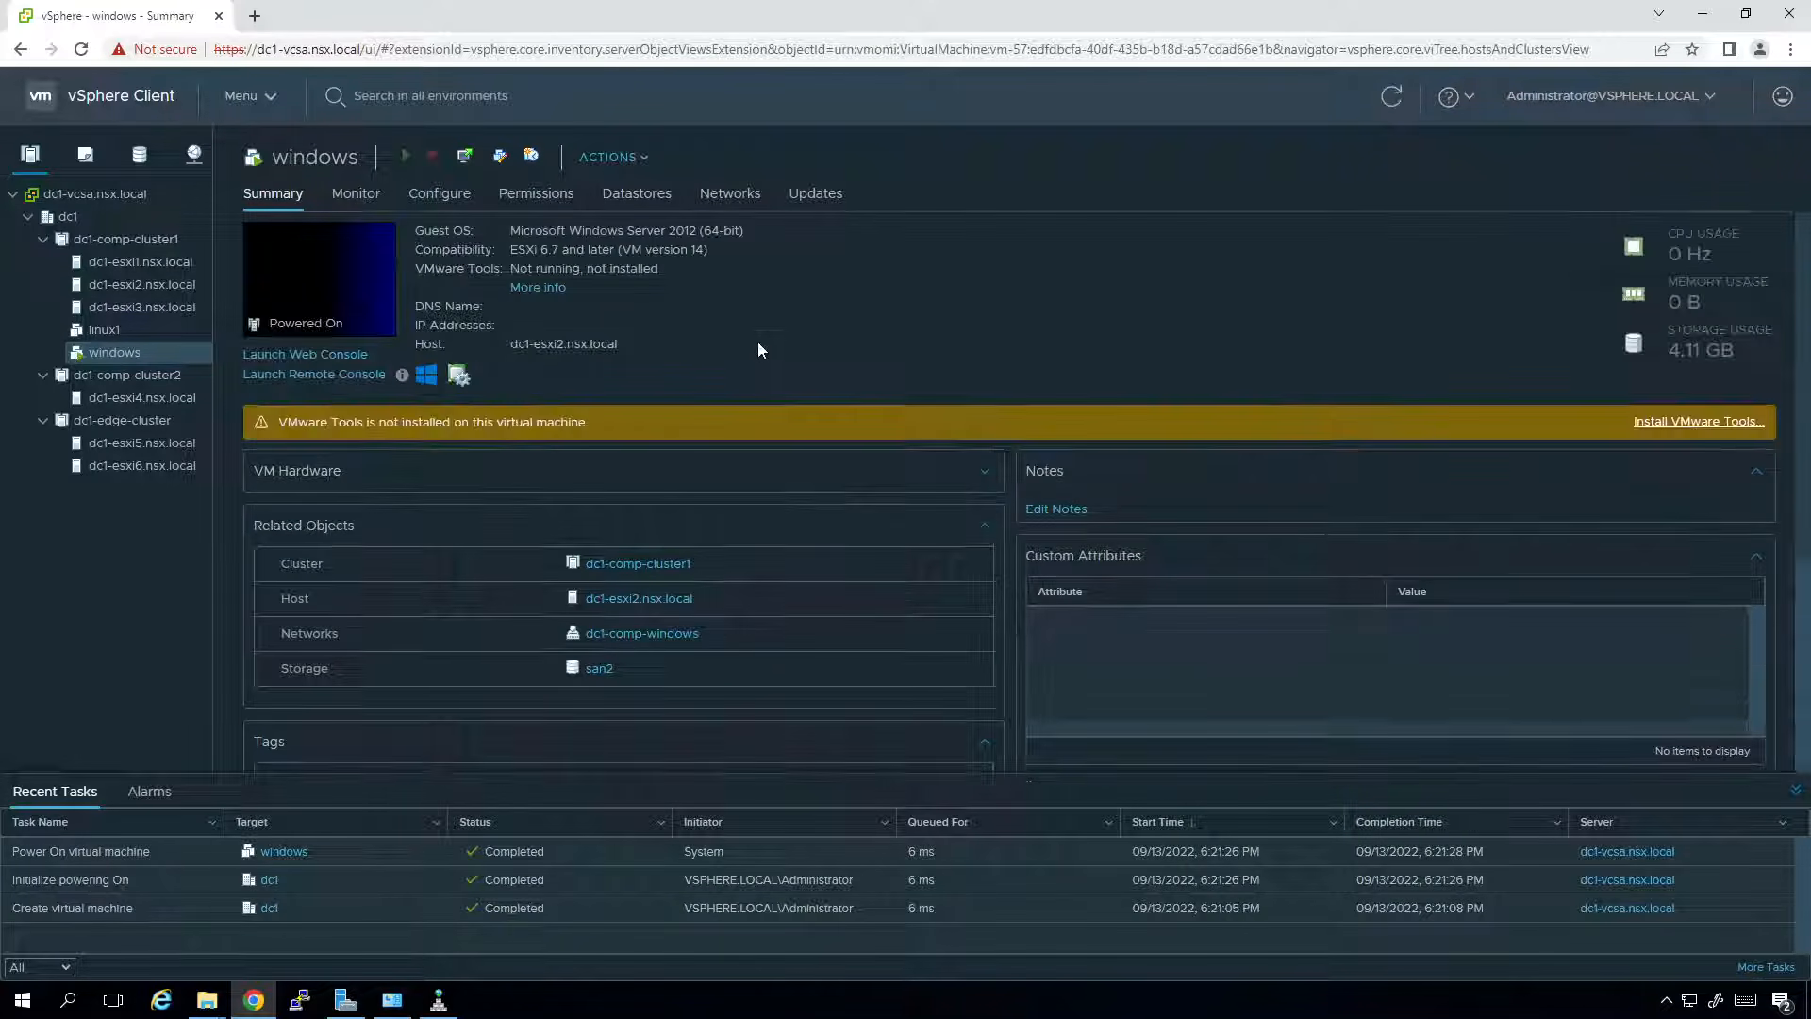
left_click(334, 359)
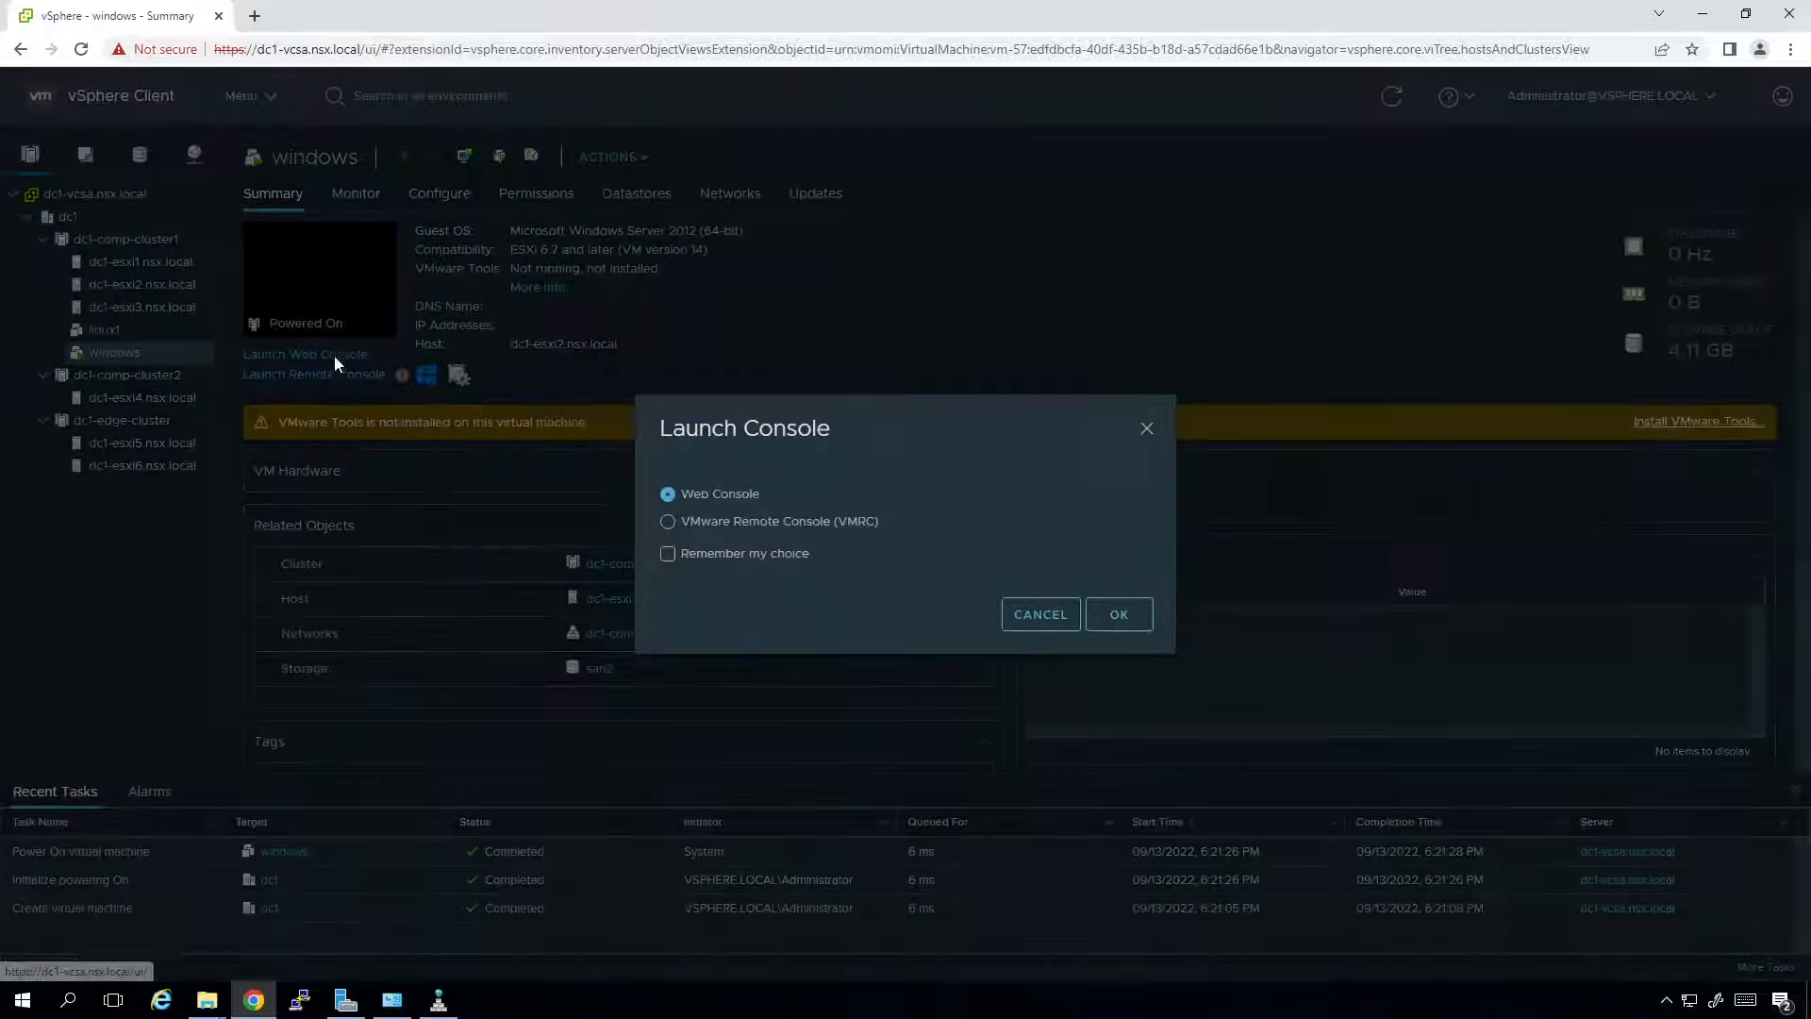
left_click(1117, 613)
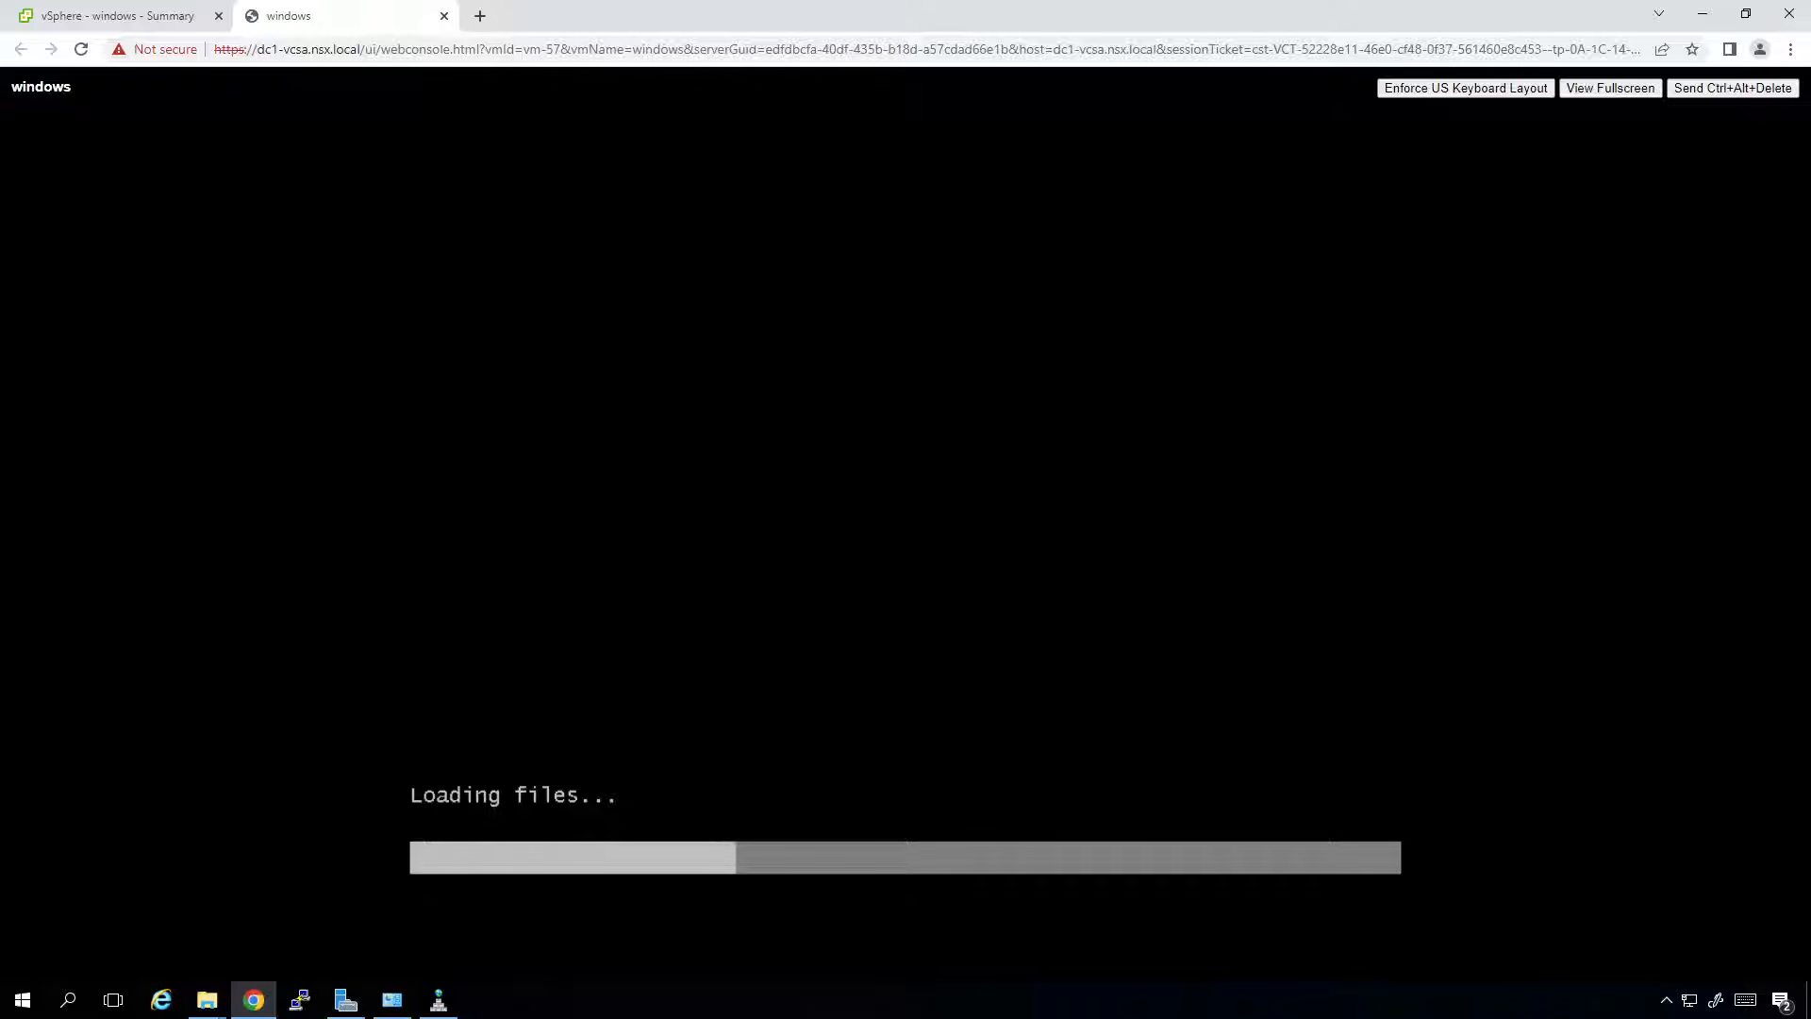
key("alt+Tab")
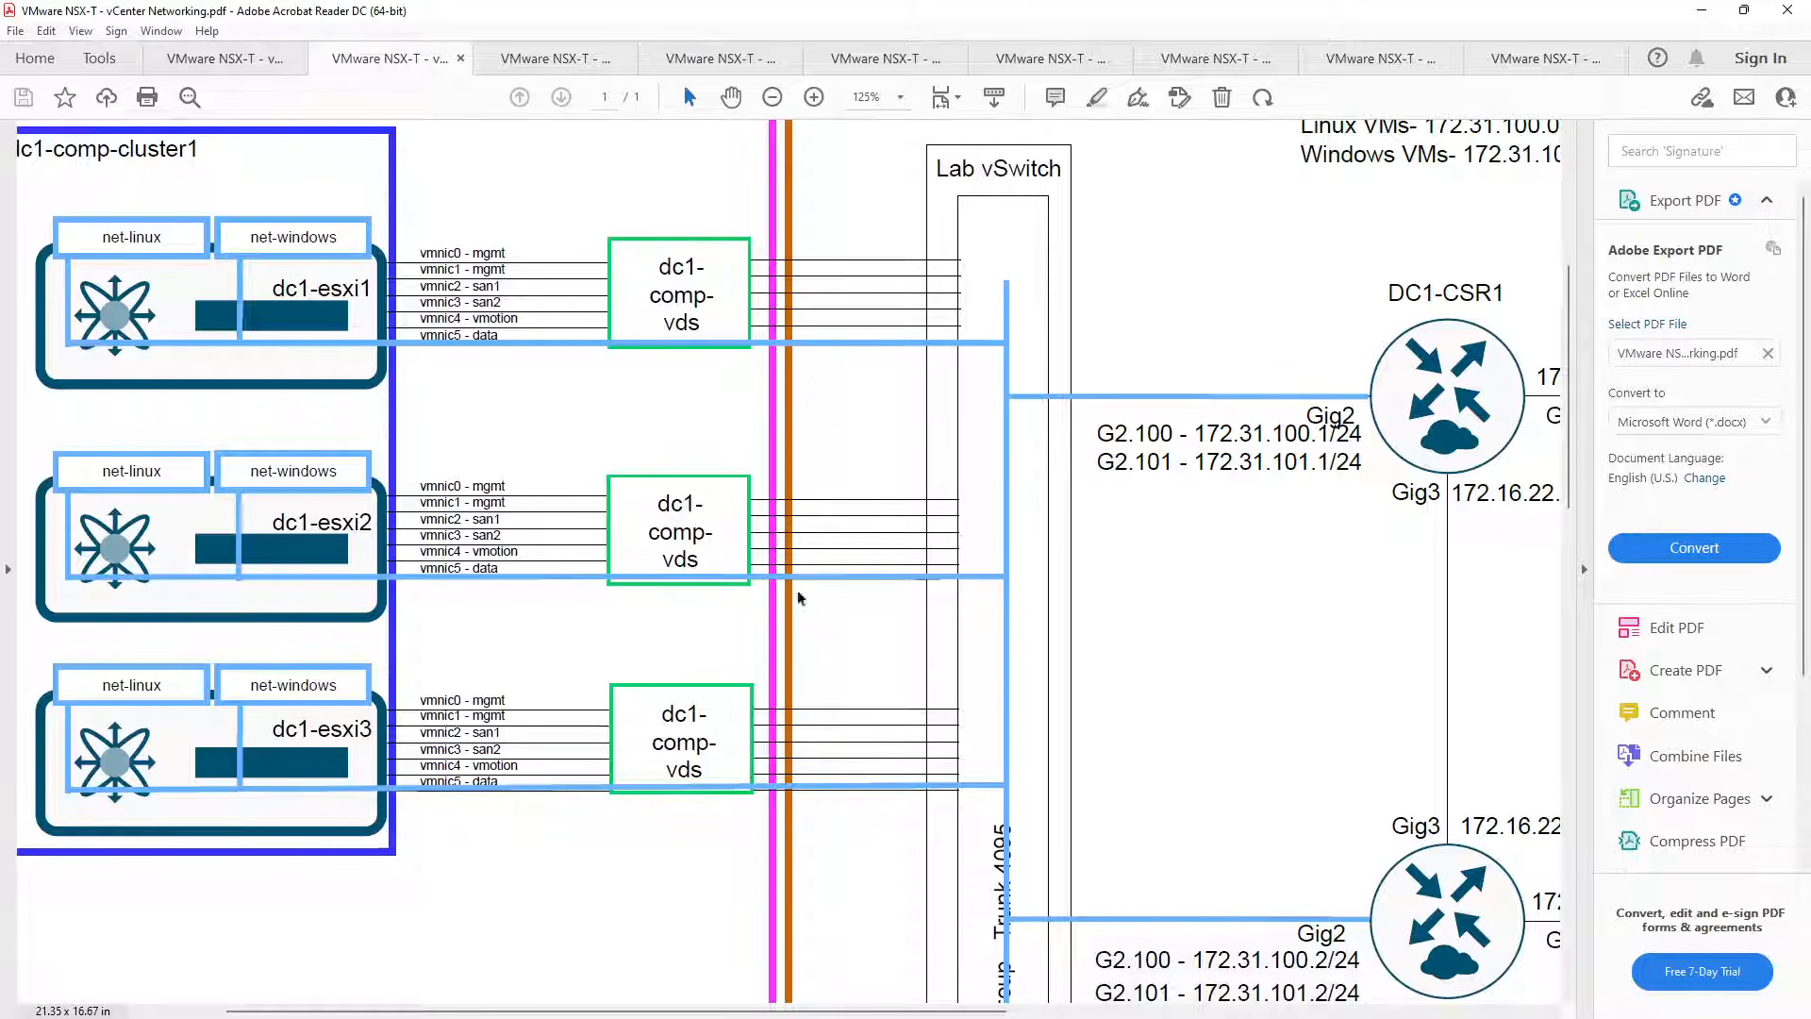
scroll(811, 562, "down", 5)
left_click_drag(366, 998, 482, 997)
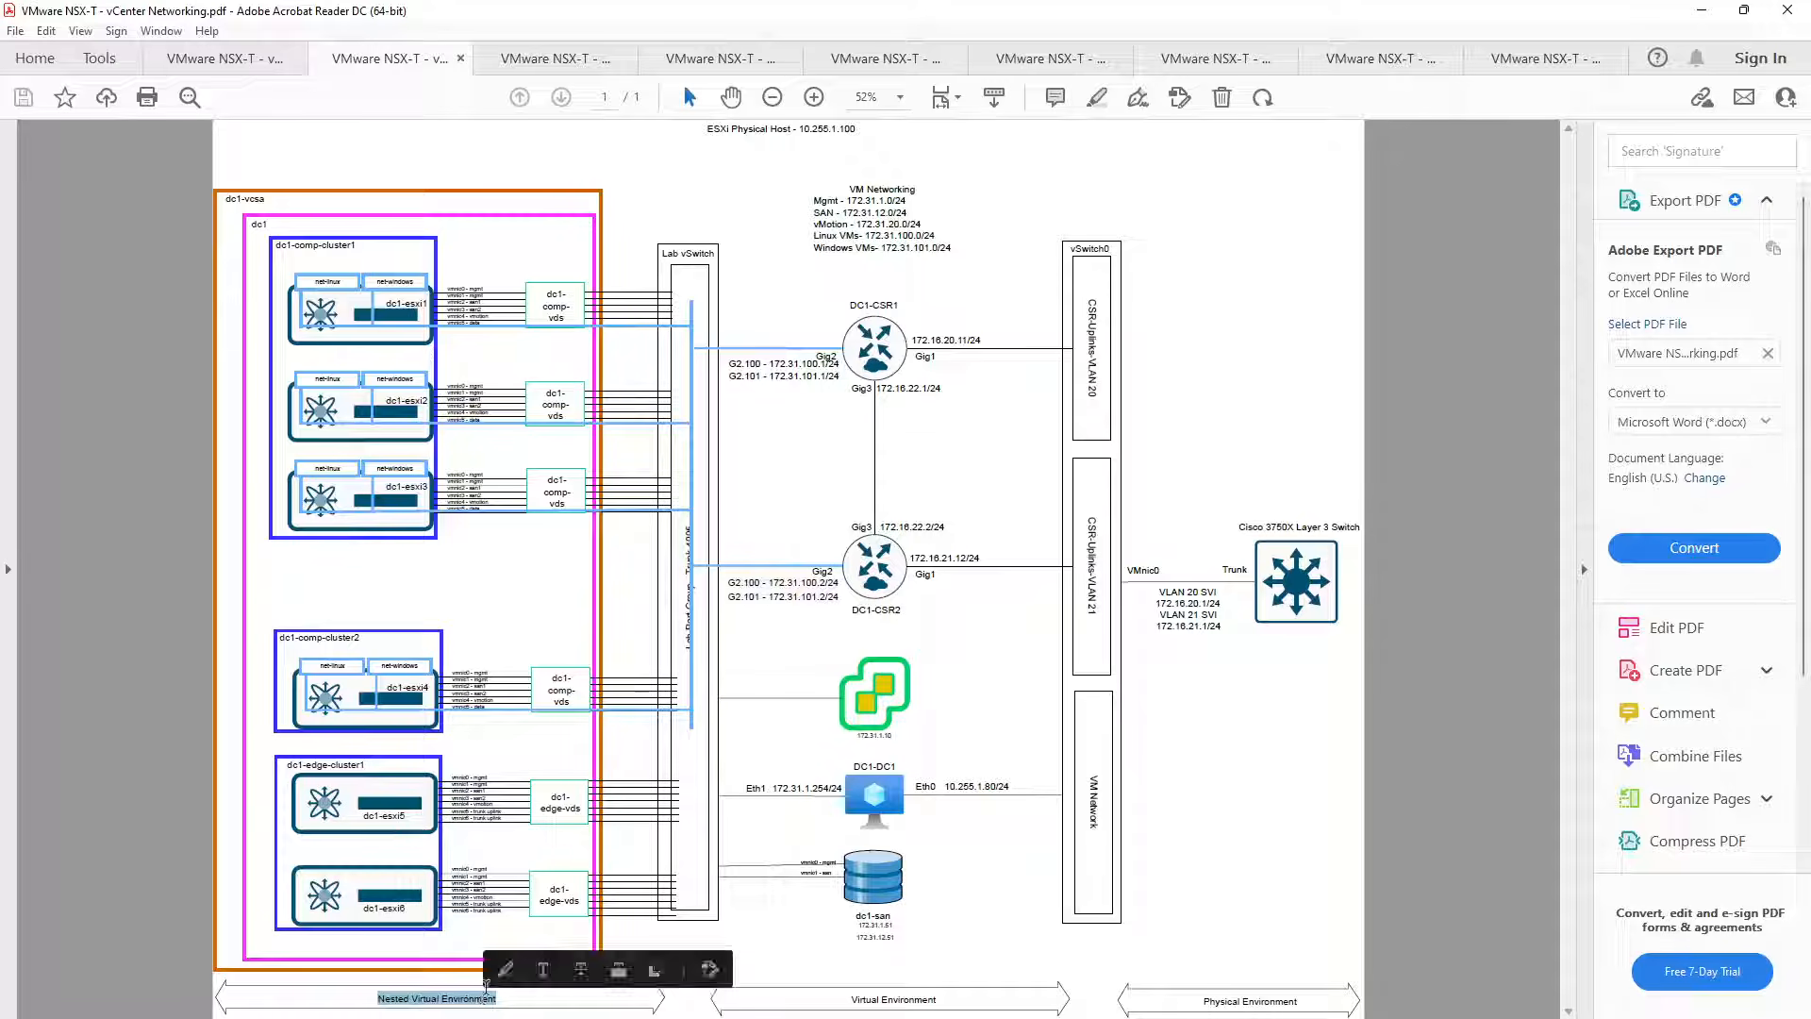
left_click(796, 937)
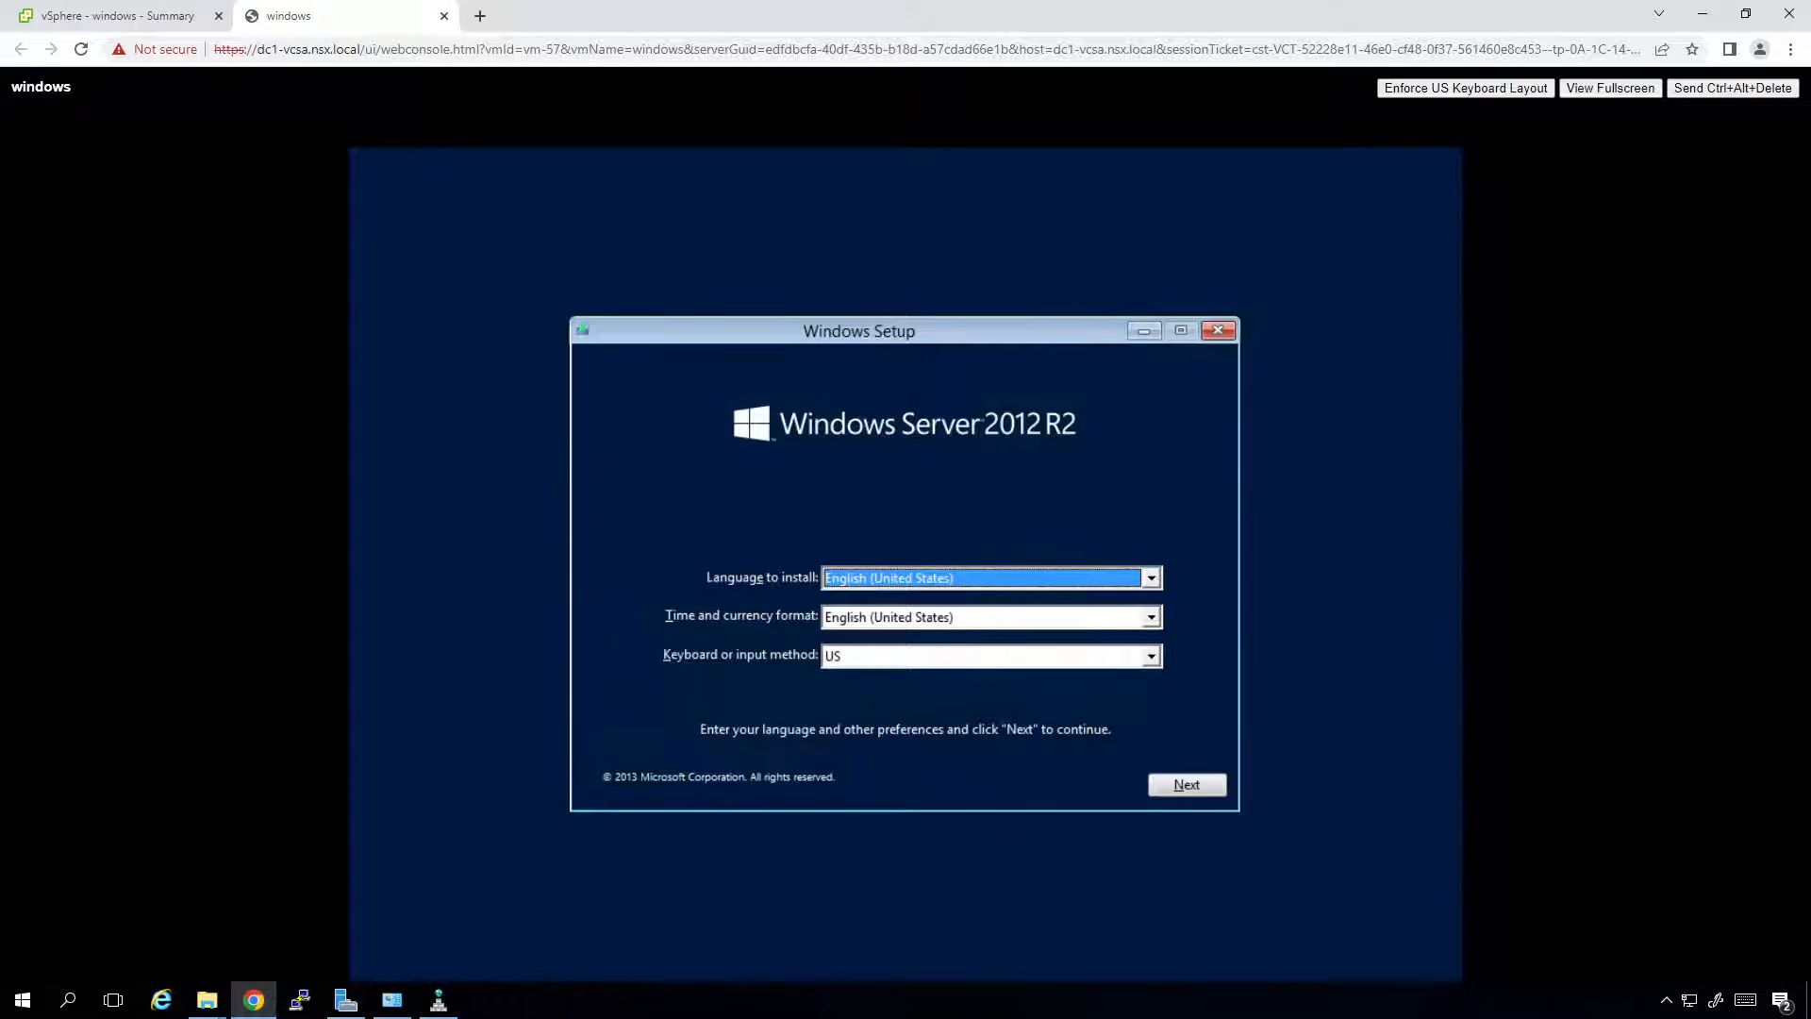
Keep the default language settings, start the install, and pick Windows Server 2012 R2 Standard (Server with a GUI).
key("Tab")
key("Tab")
key("Tab")
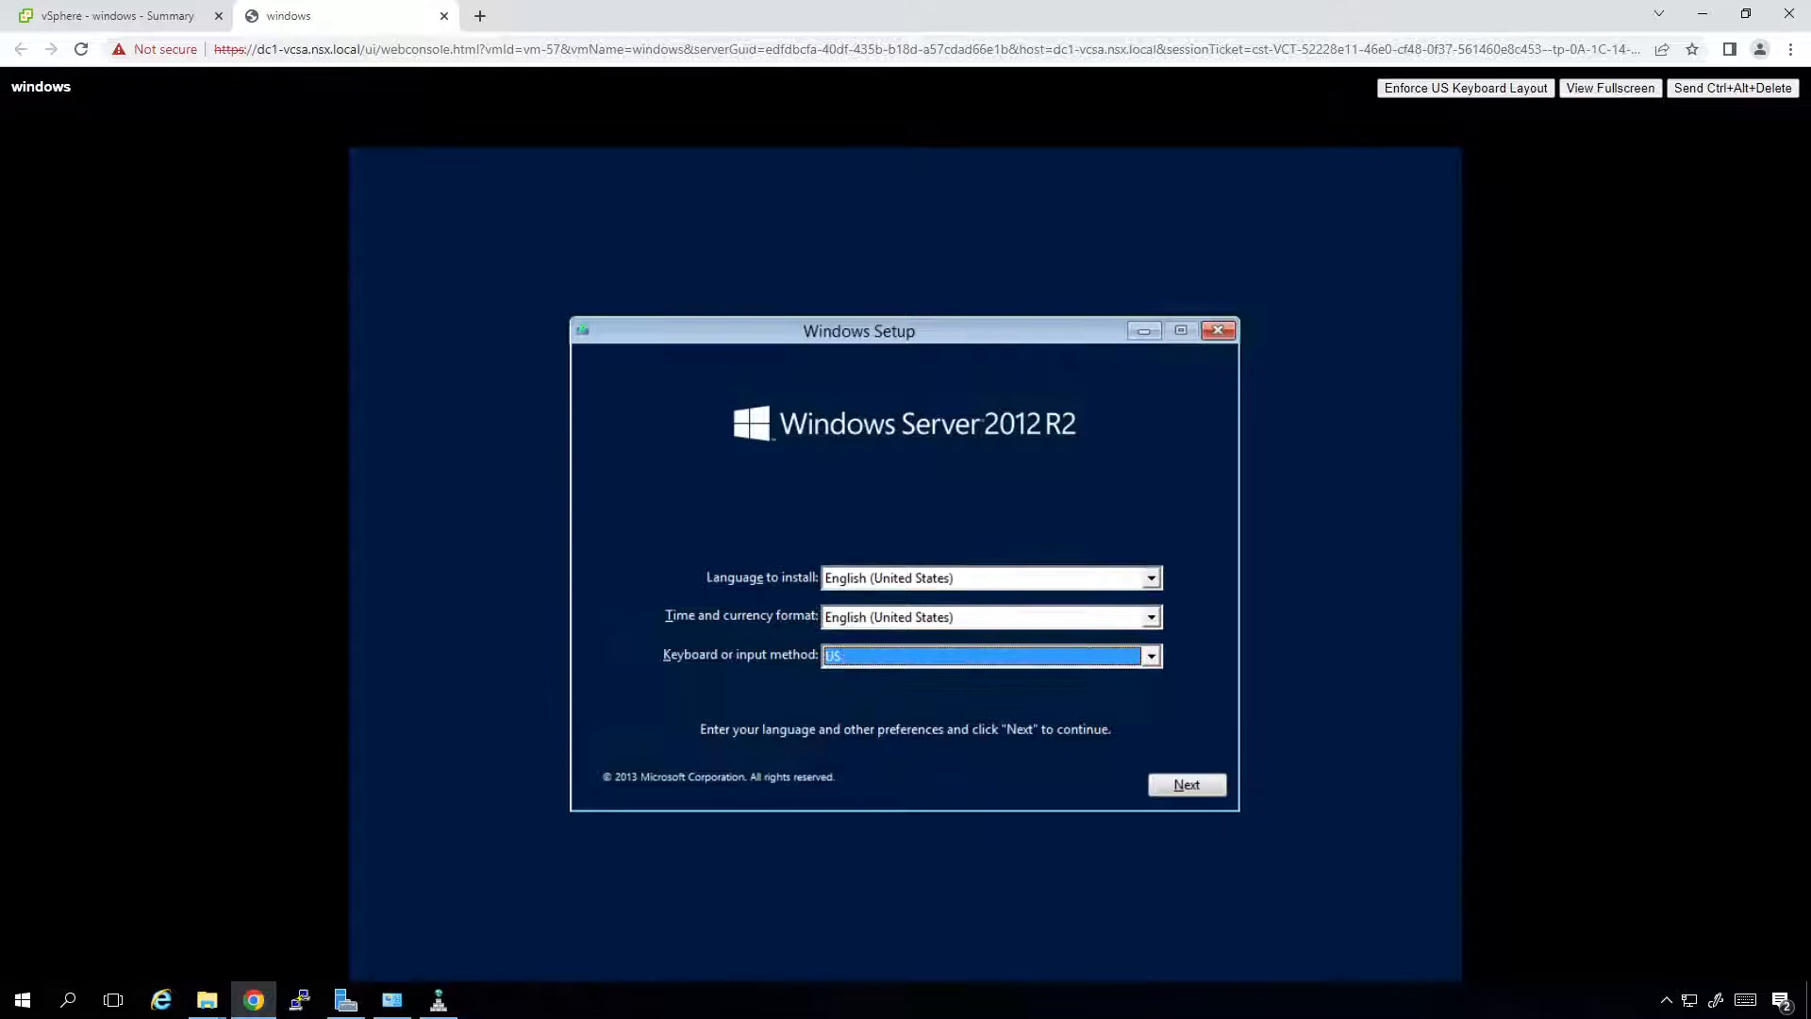
key("Return")
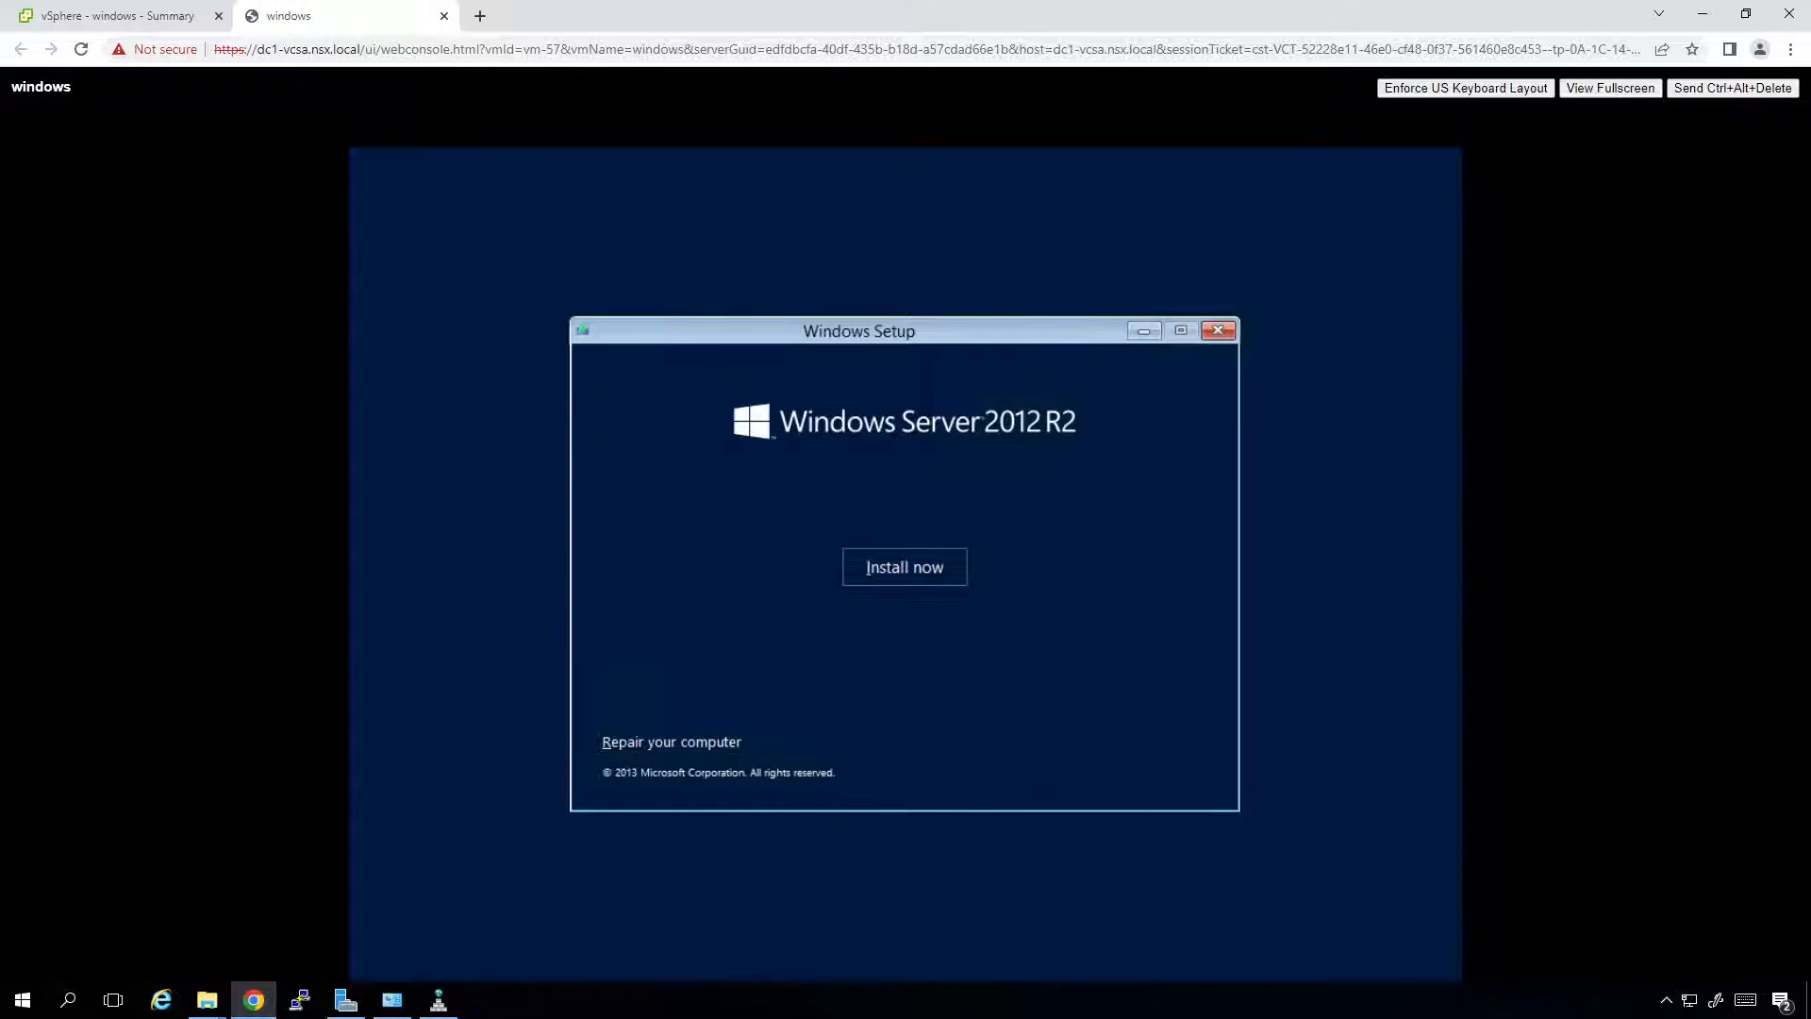
key("Return")
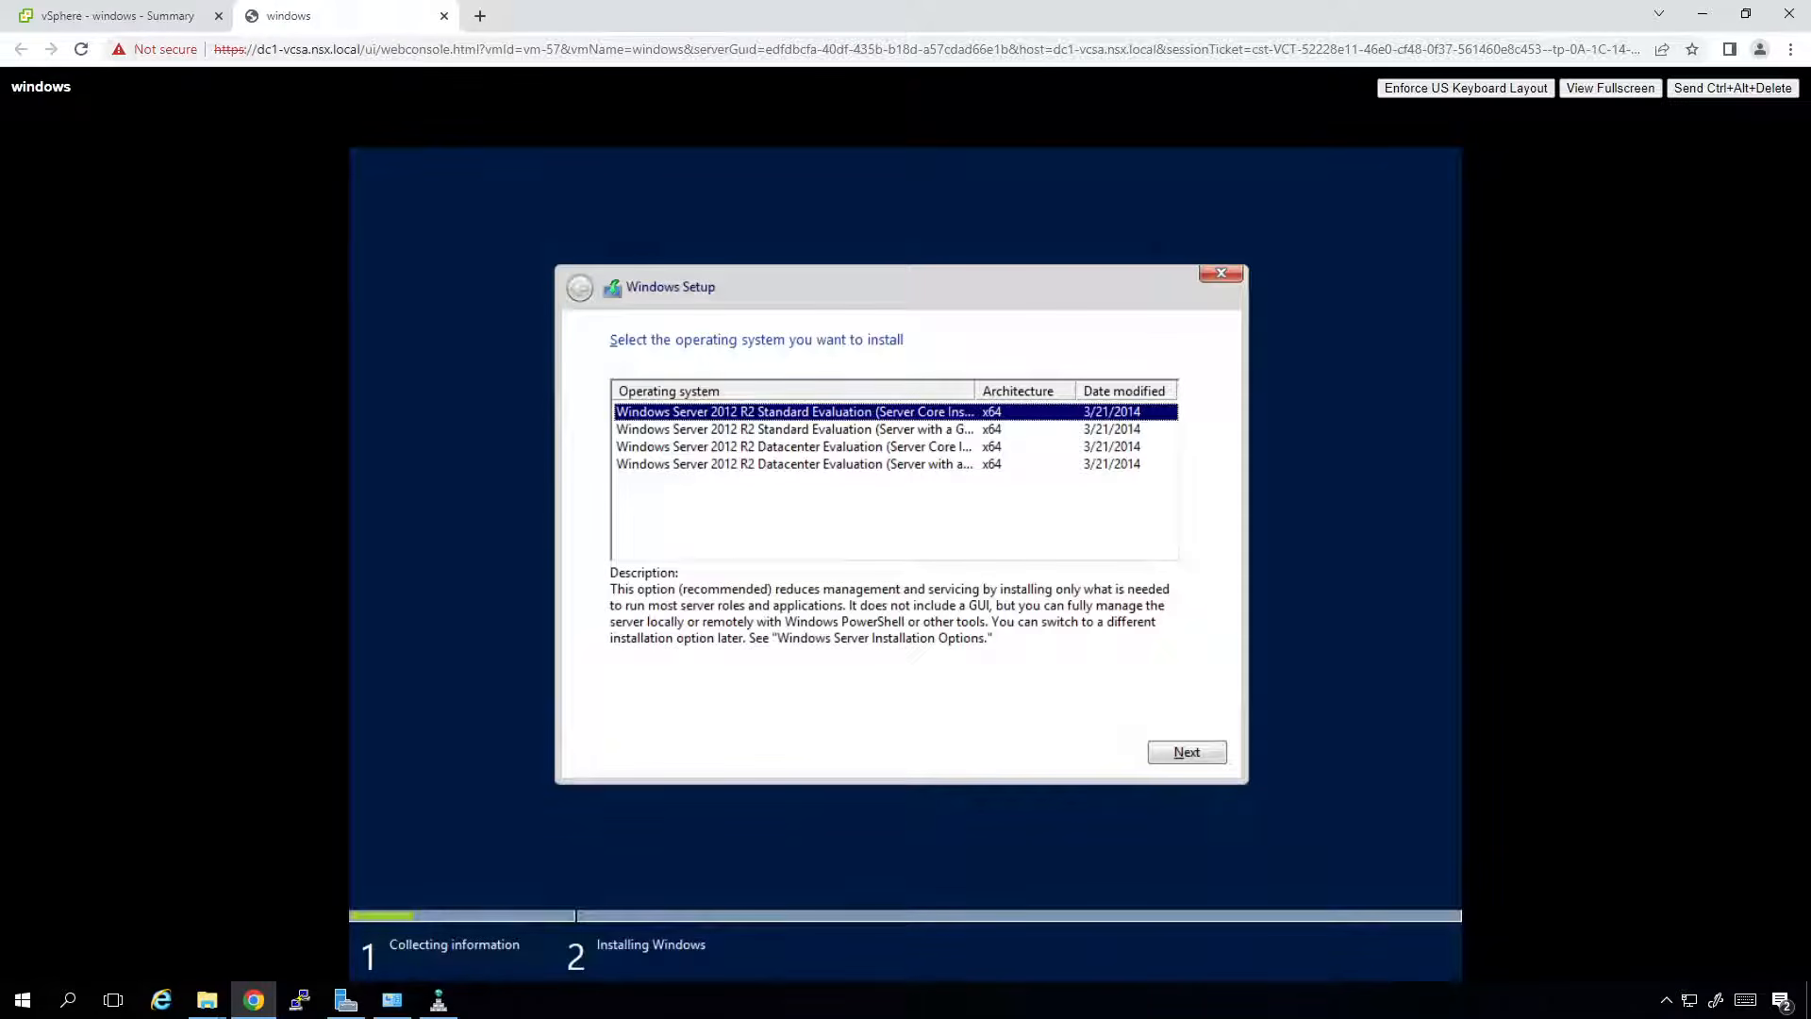
key("Down")
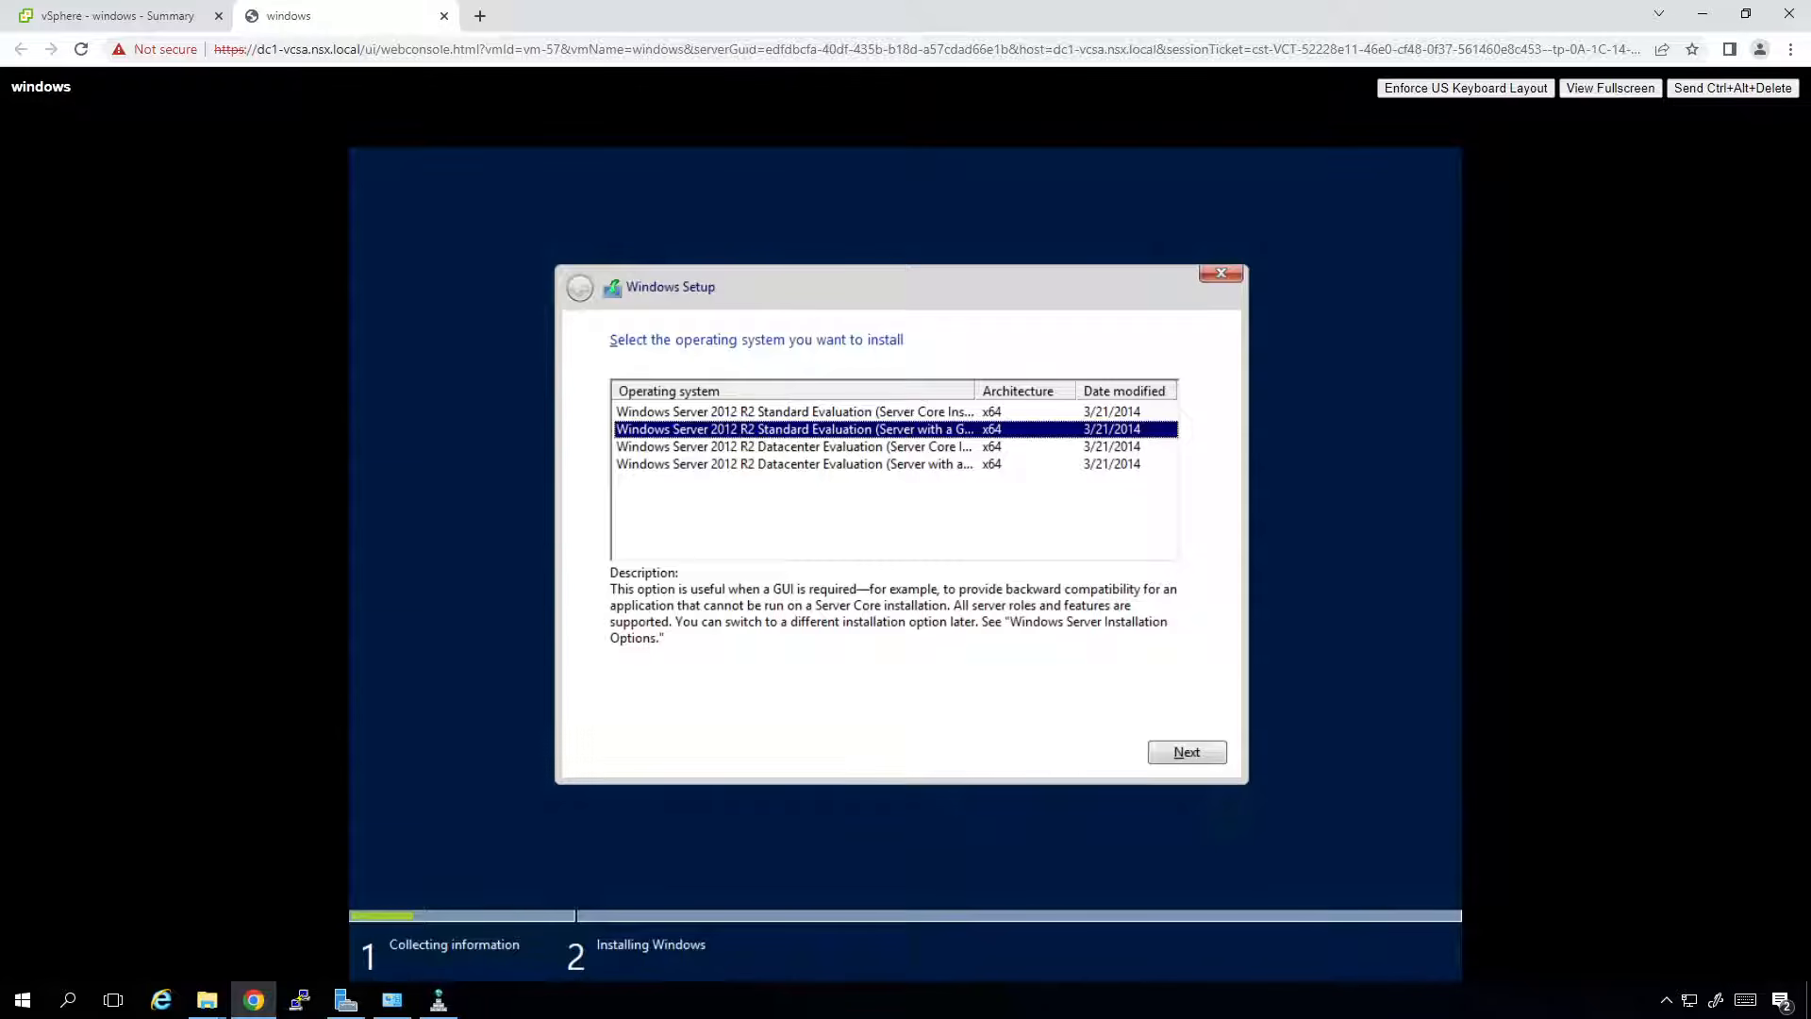
key("Tab")
key("Return")
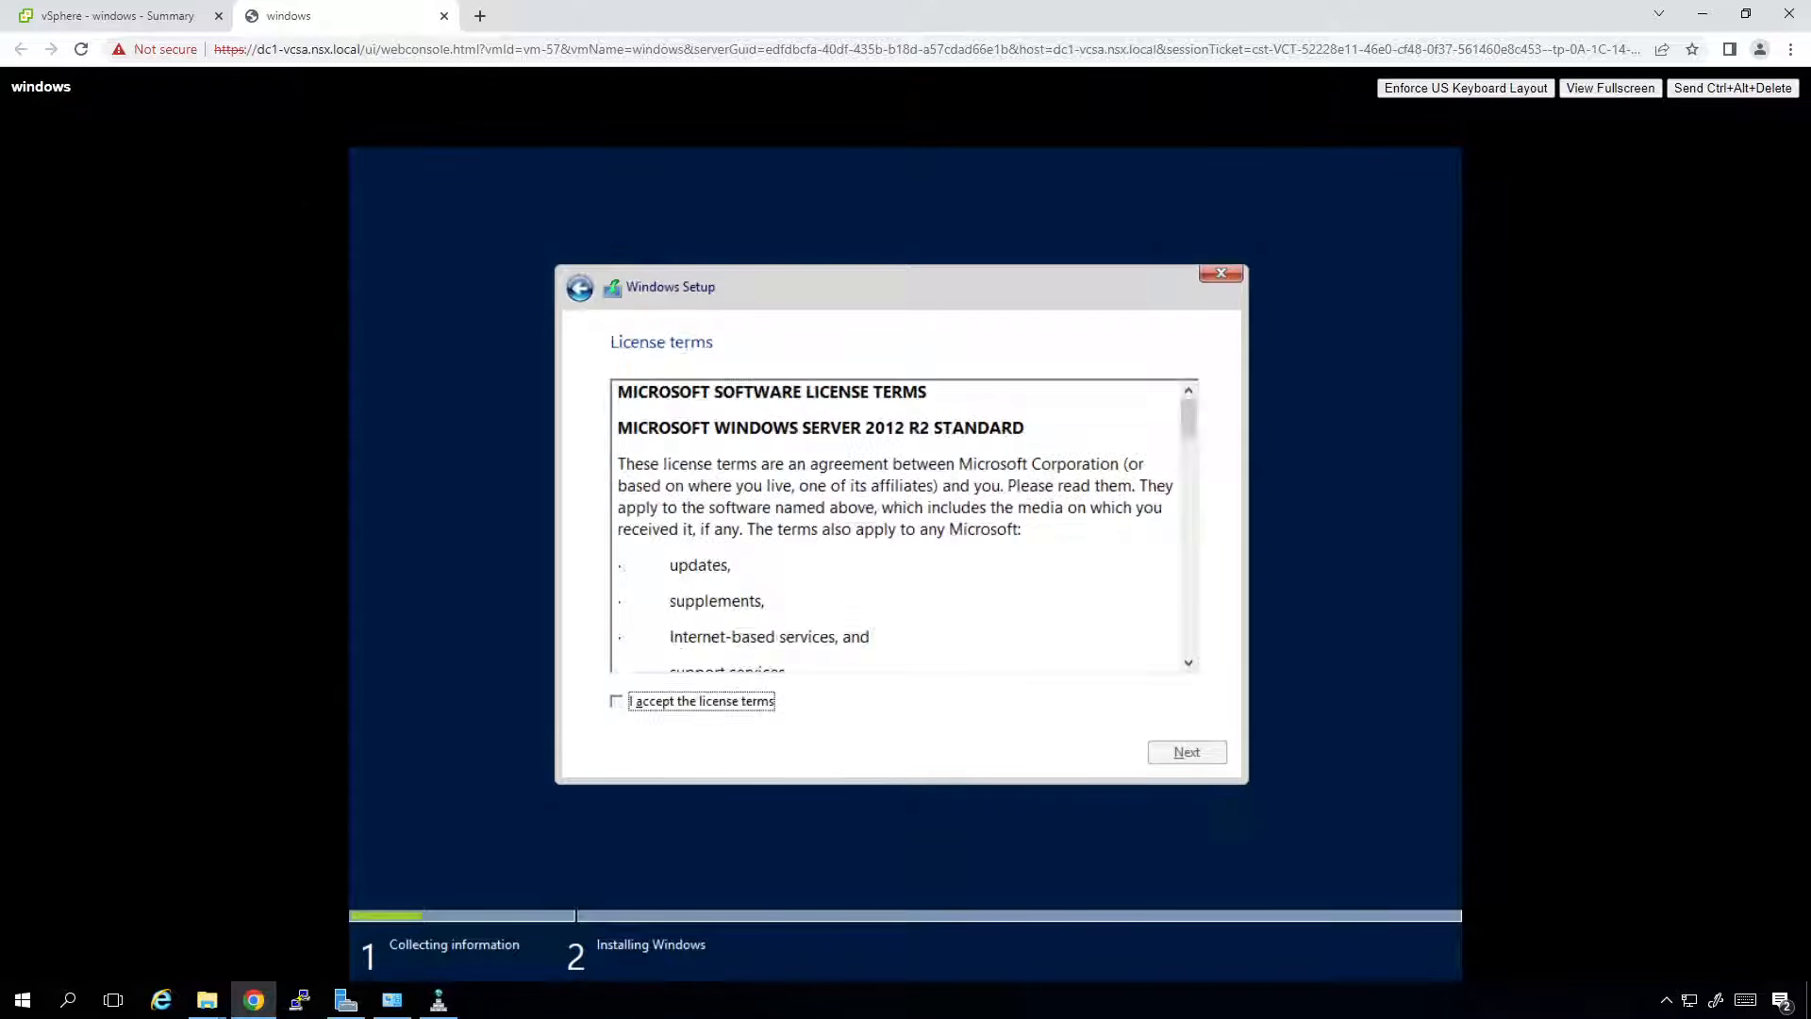
Accept the license and run a Custom install onto Drive 0's unallocated space.
key("space")
key("Tab")
key("Return")
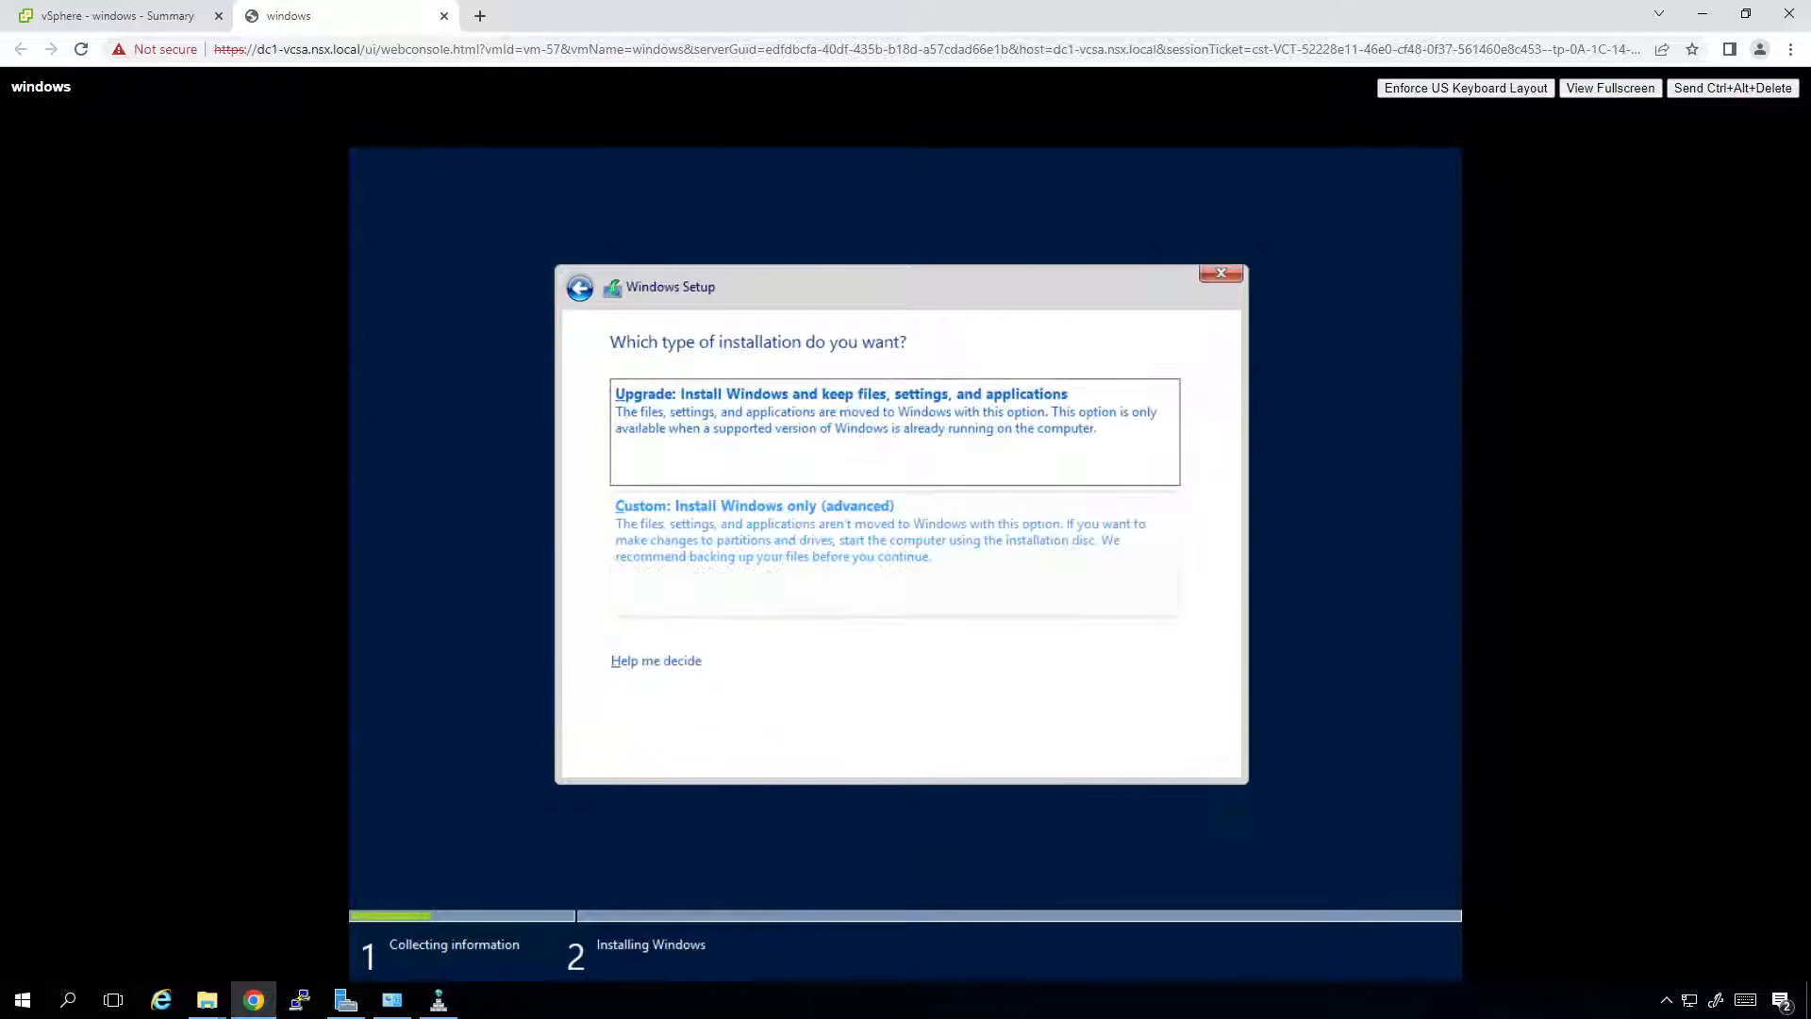
key("Tab")
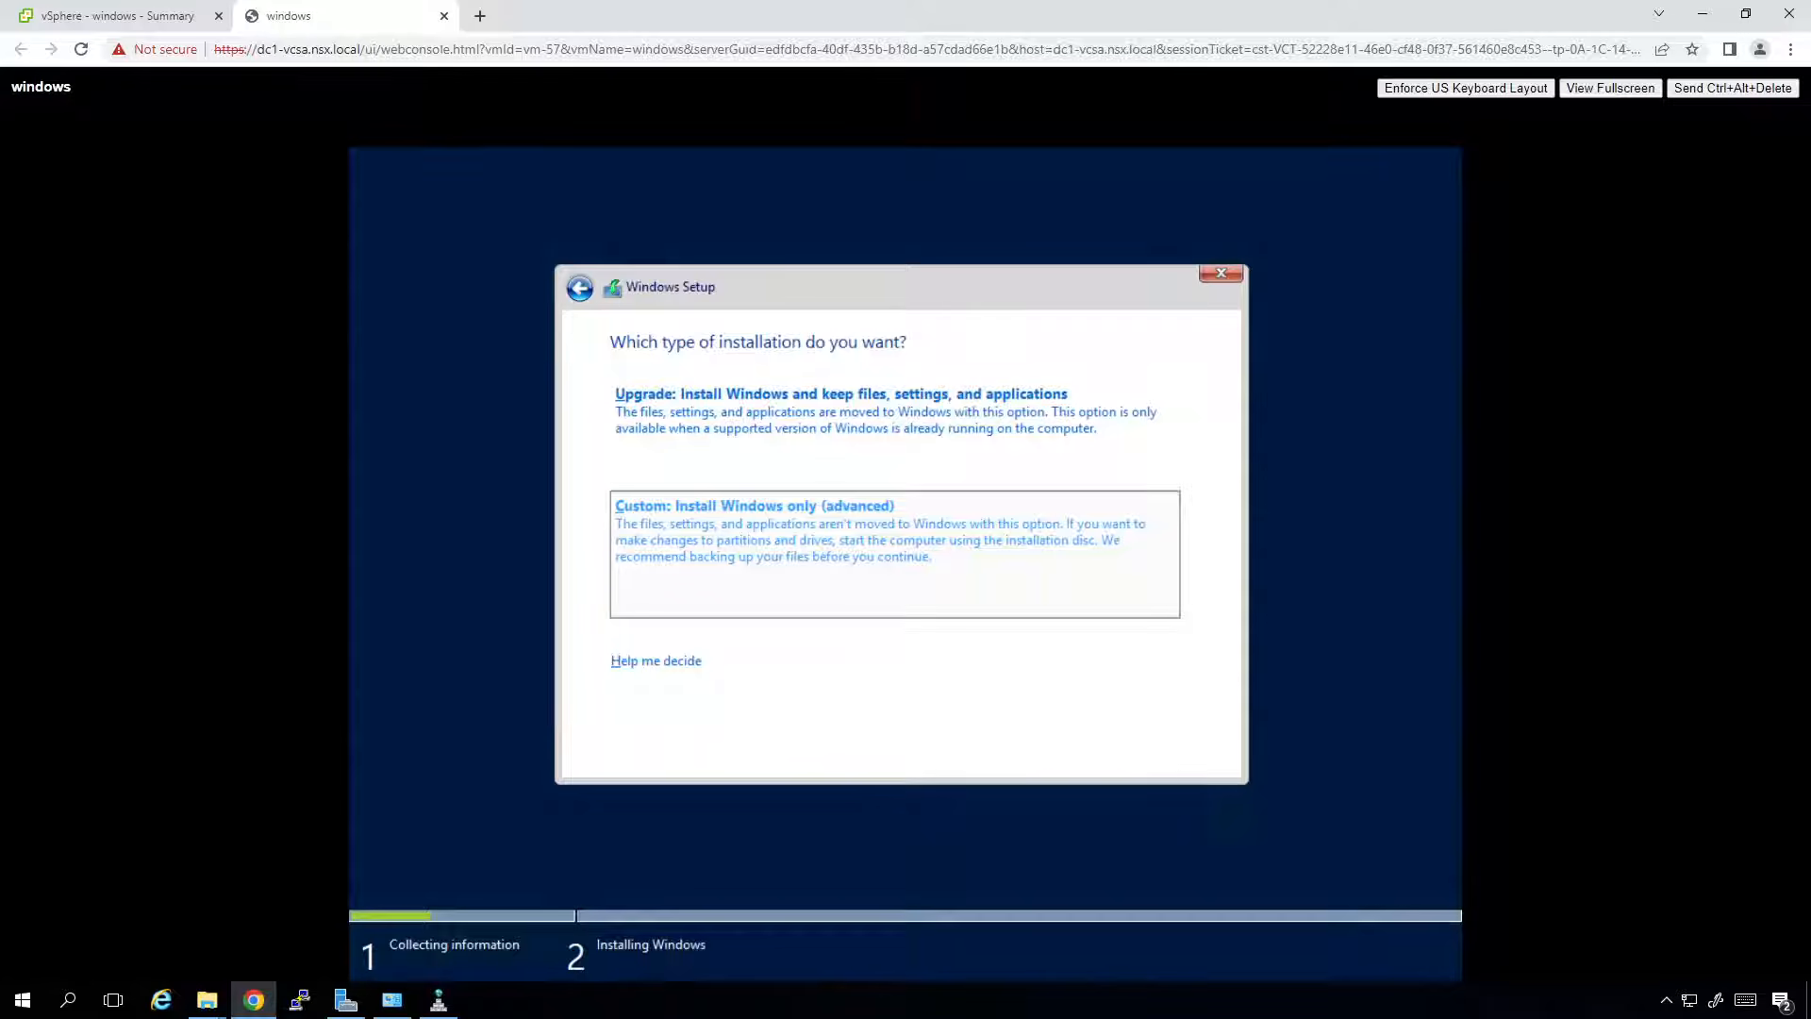
key("Return")
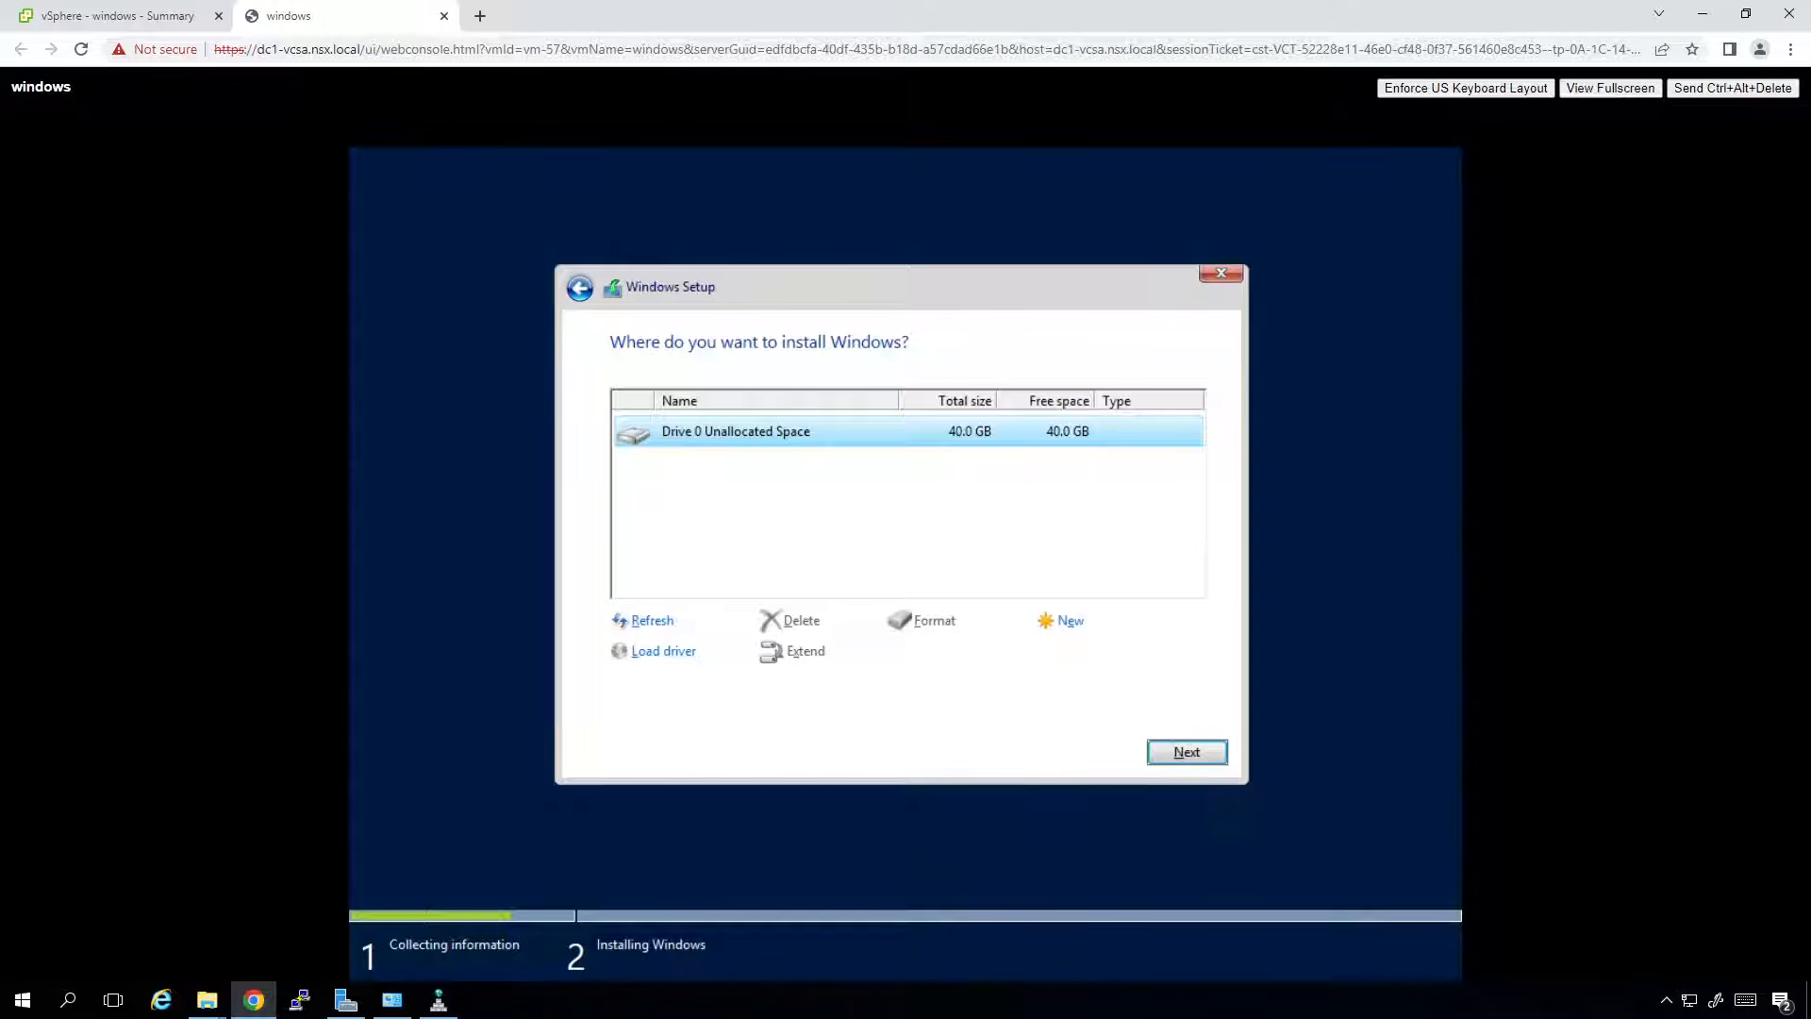
left_click(1187, 752)
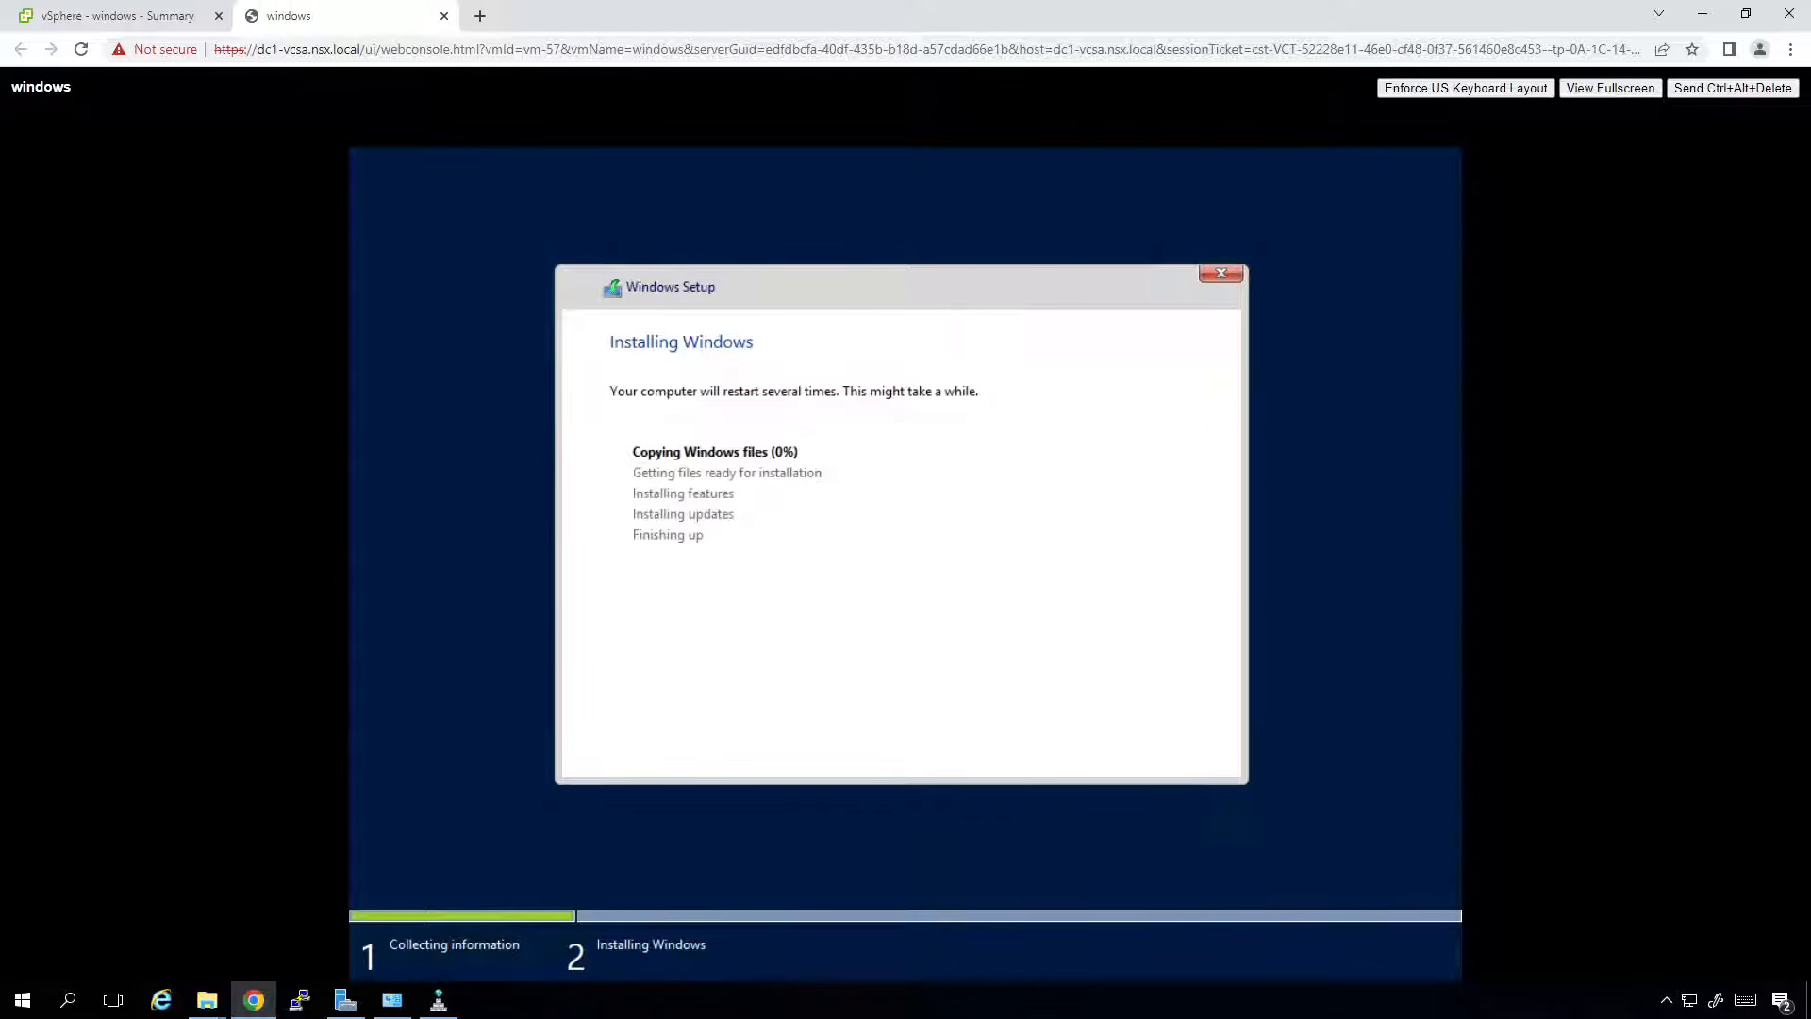
left_click(61, 19)
Select linux1, power it on, and launch its console.
left_click(105, 331)
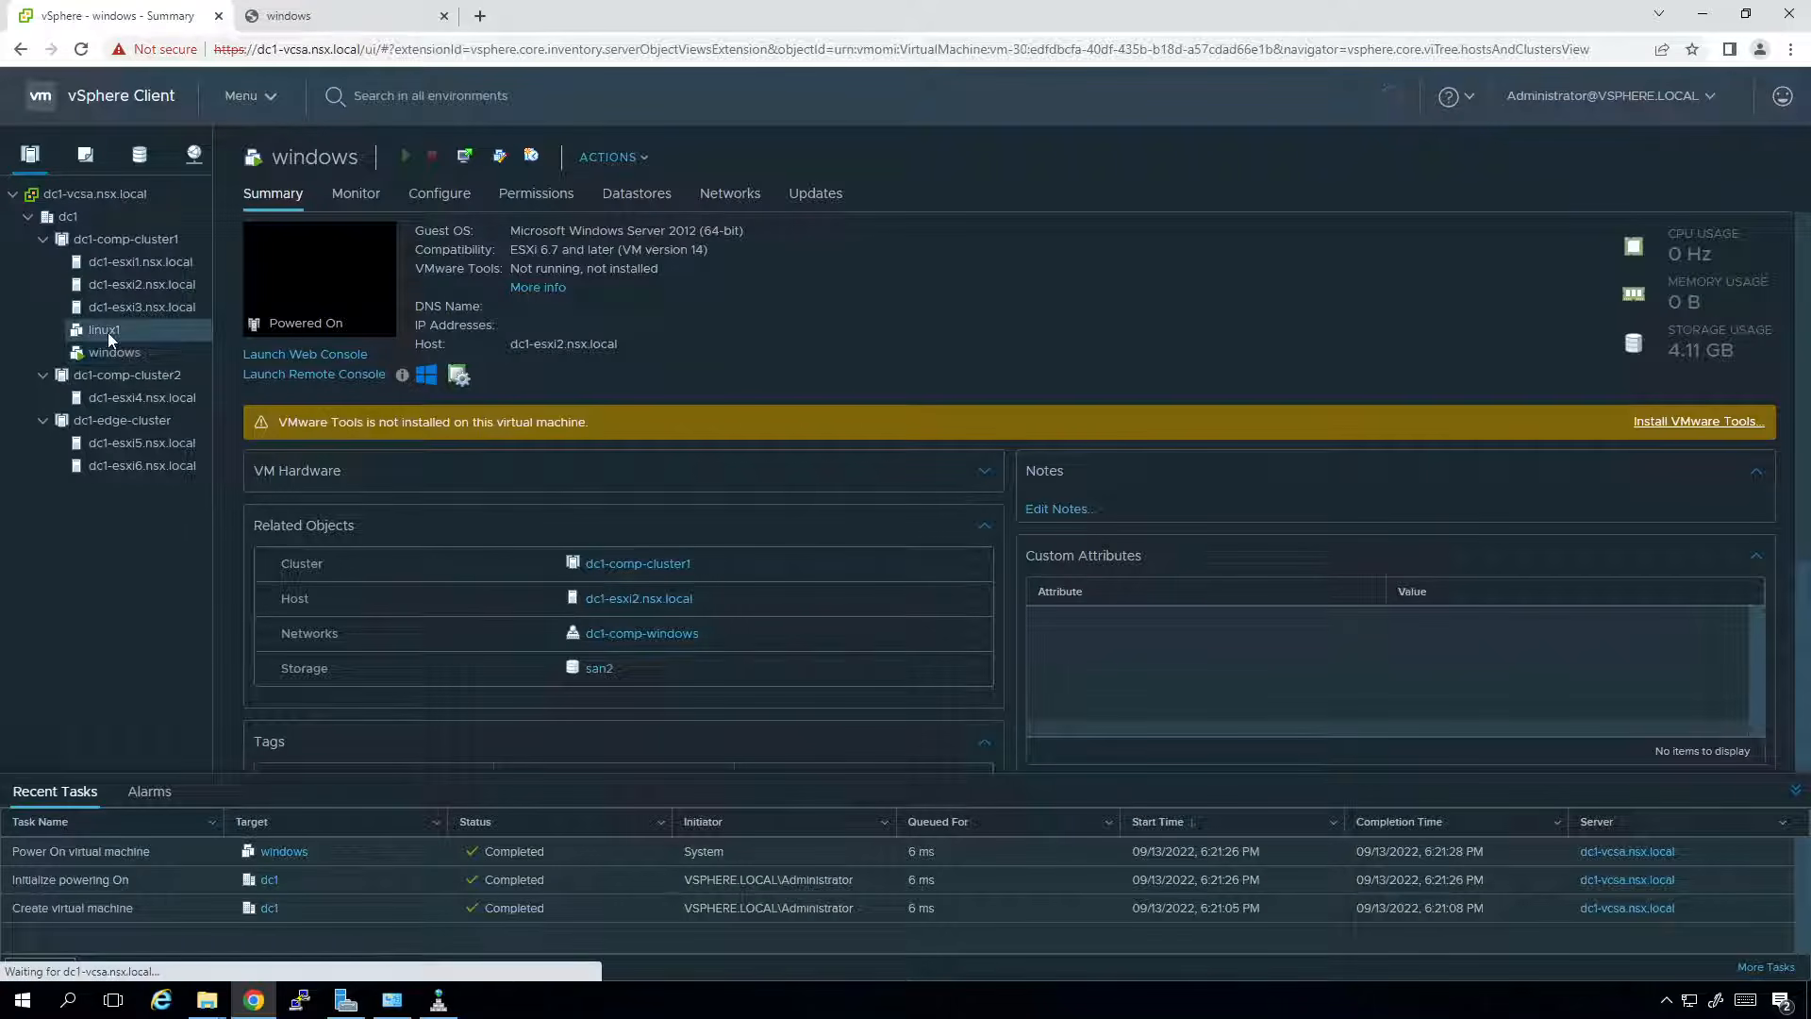
left_click(370, 157)
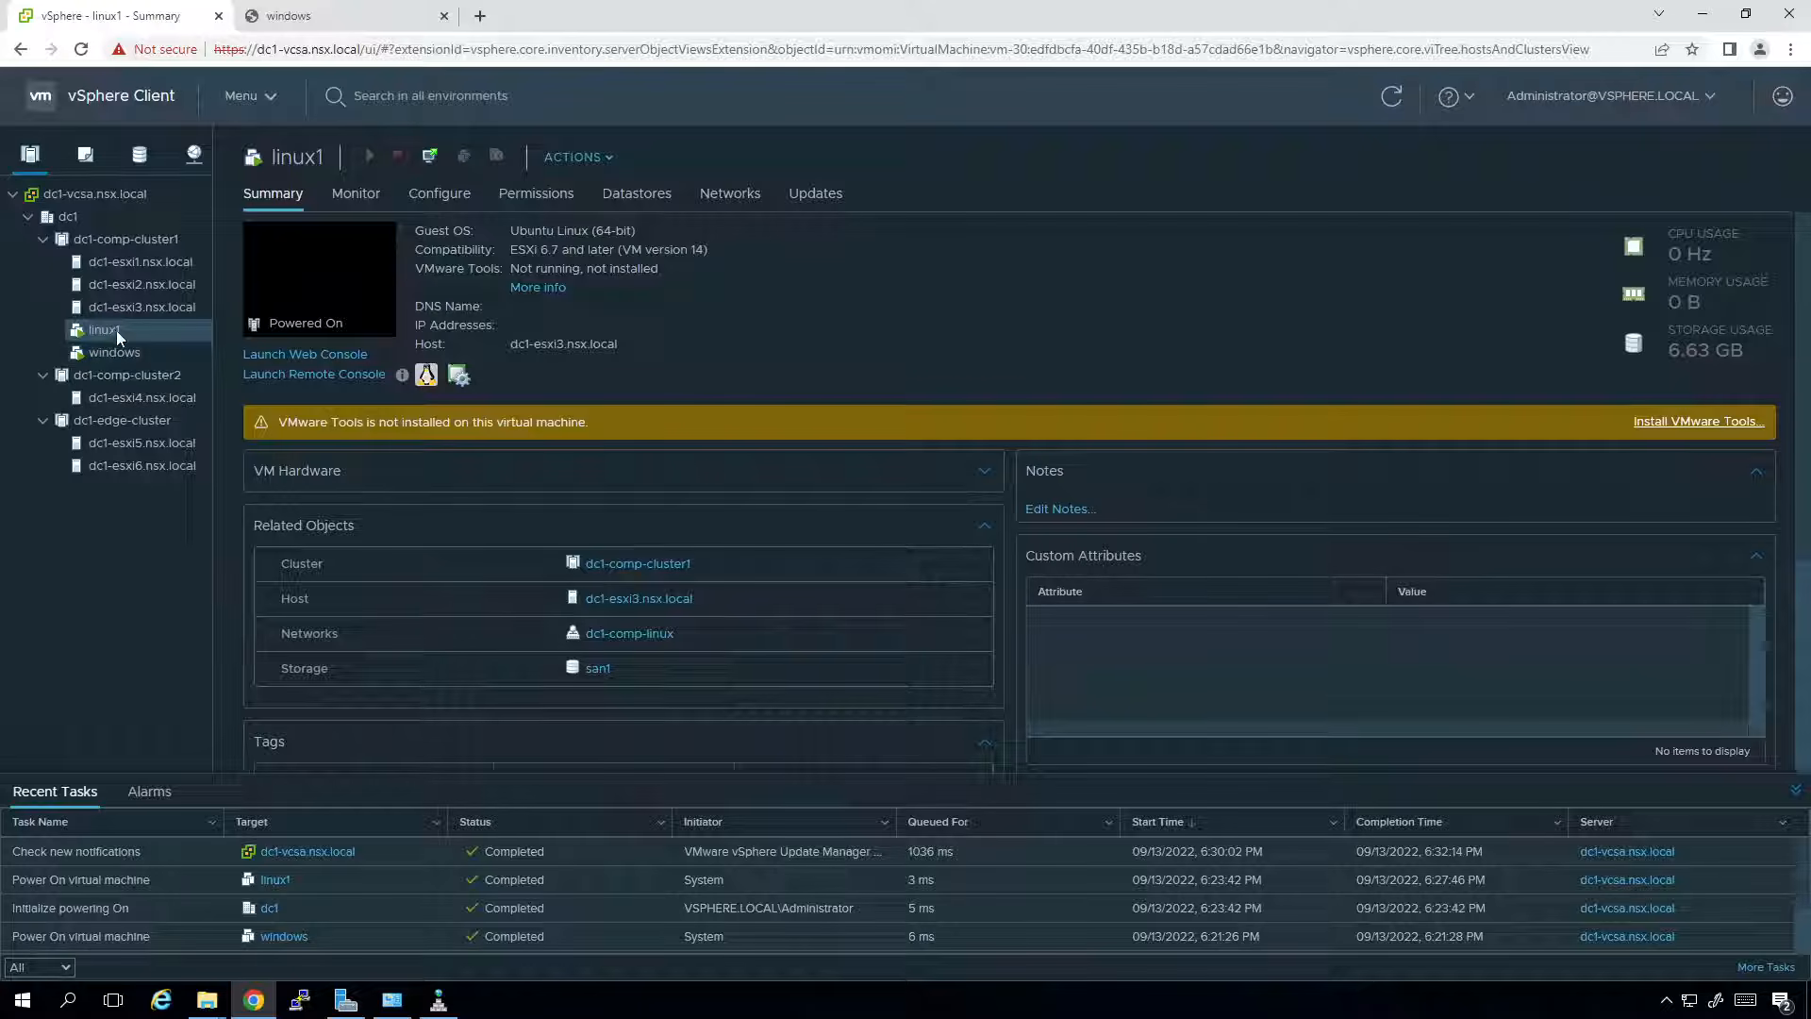
left_click(251, 355)
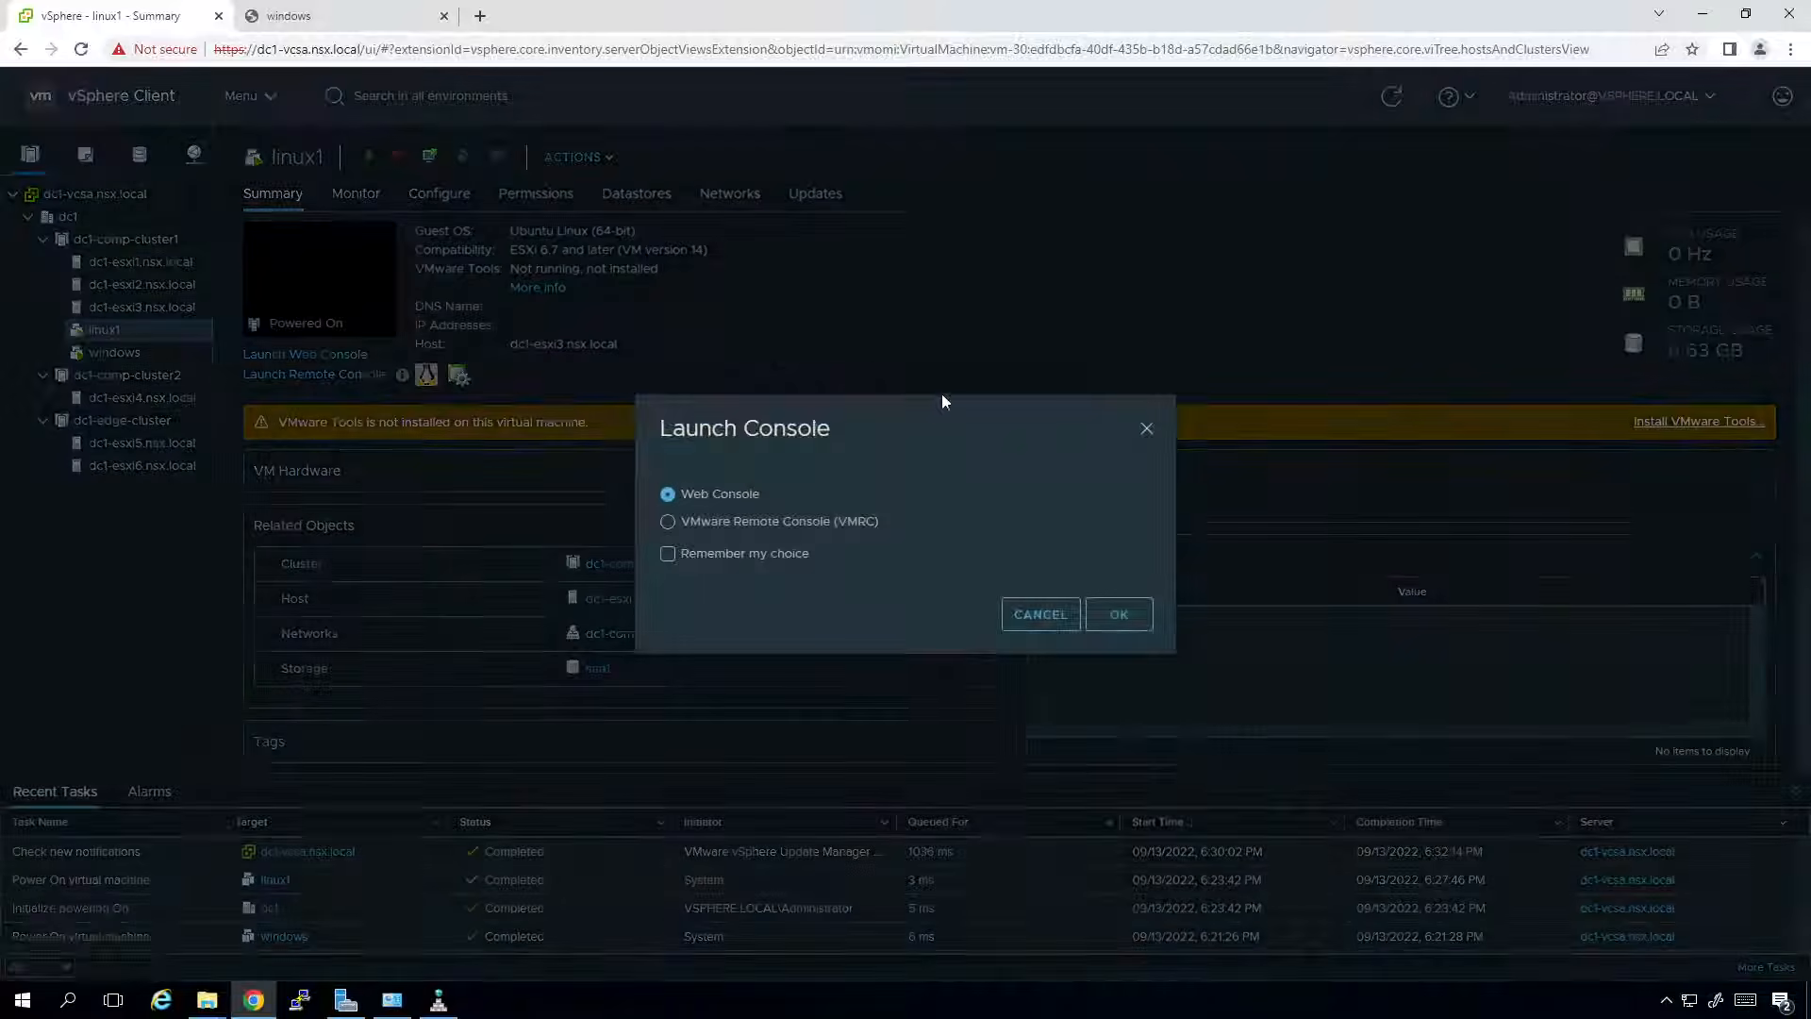
Open linux1's Web Console, log in with the account password, and decline the Ubuntu 18.04.6 upgrade.
left_click(1138, 611)
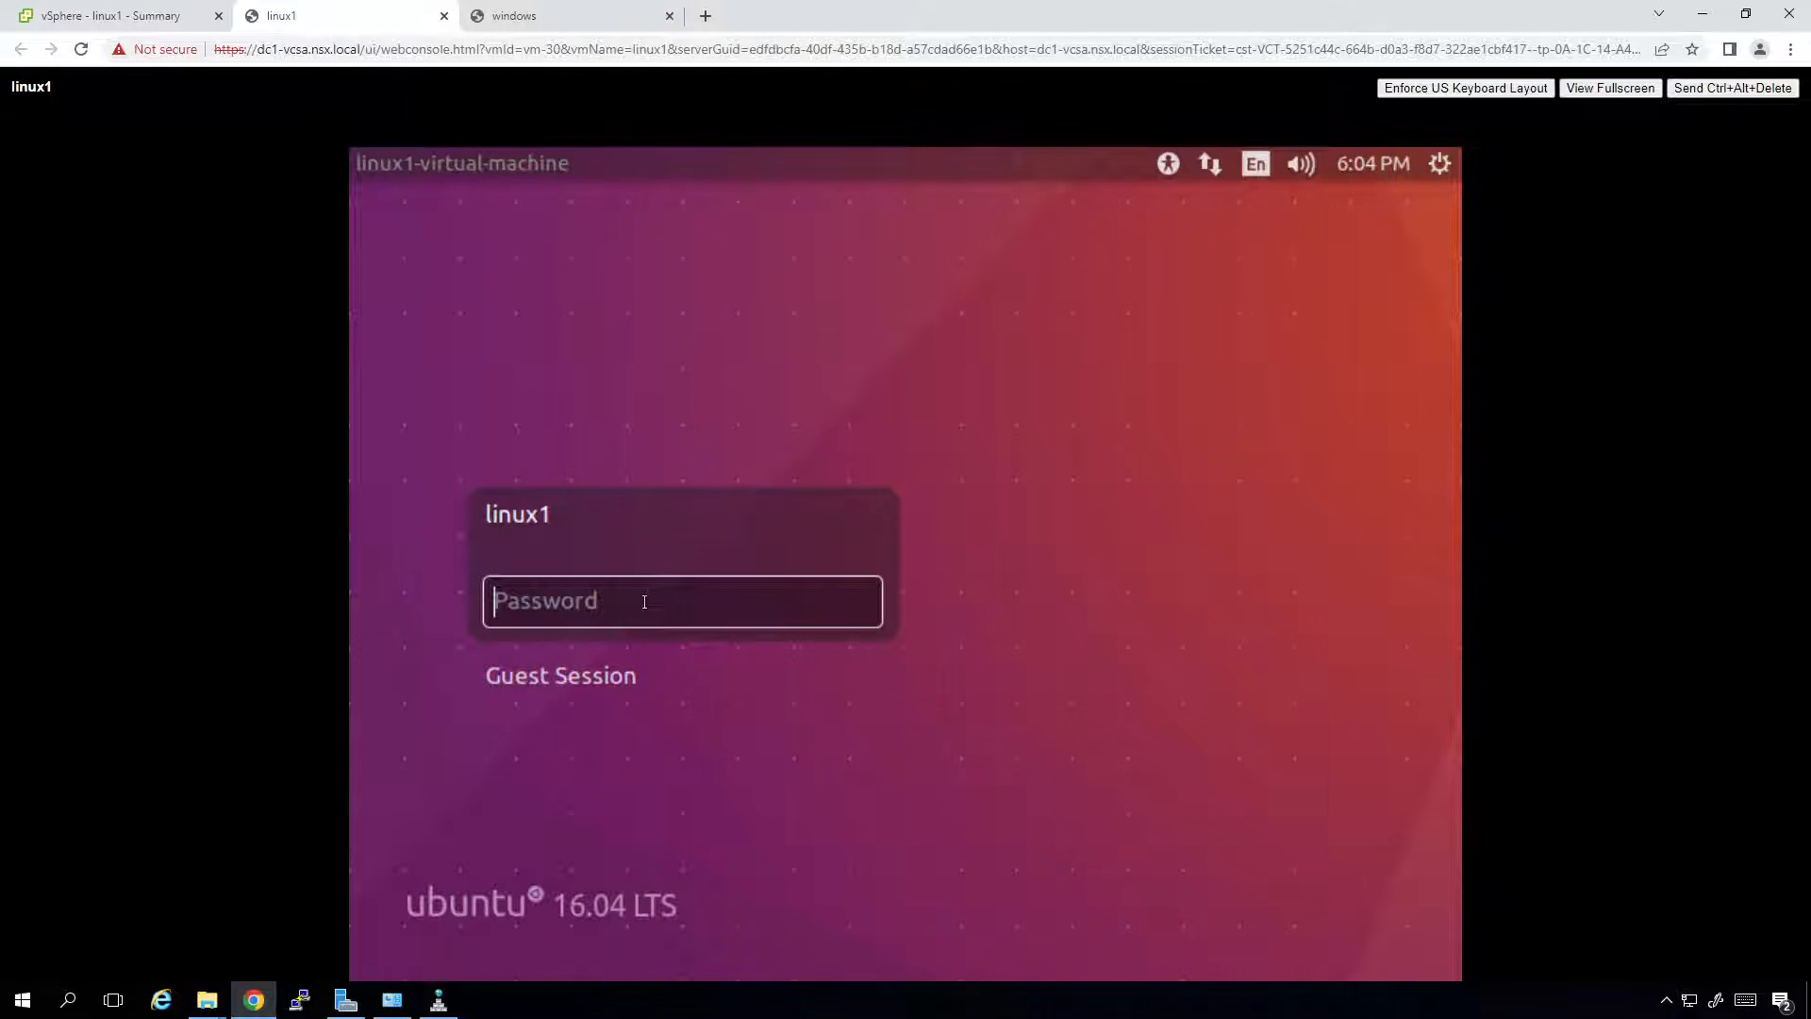
type("********")
key("Return")
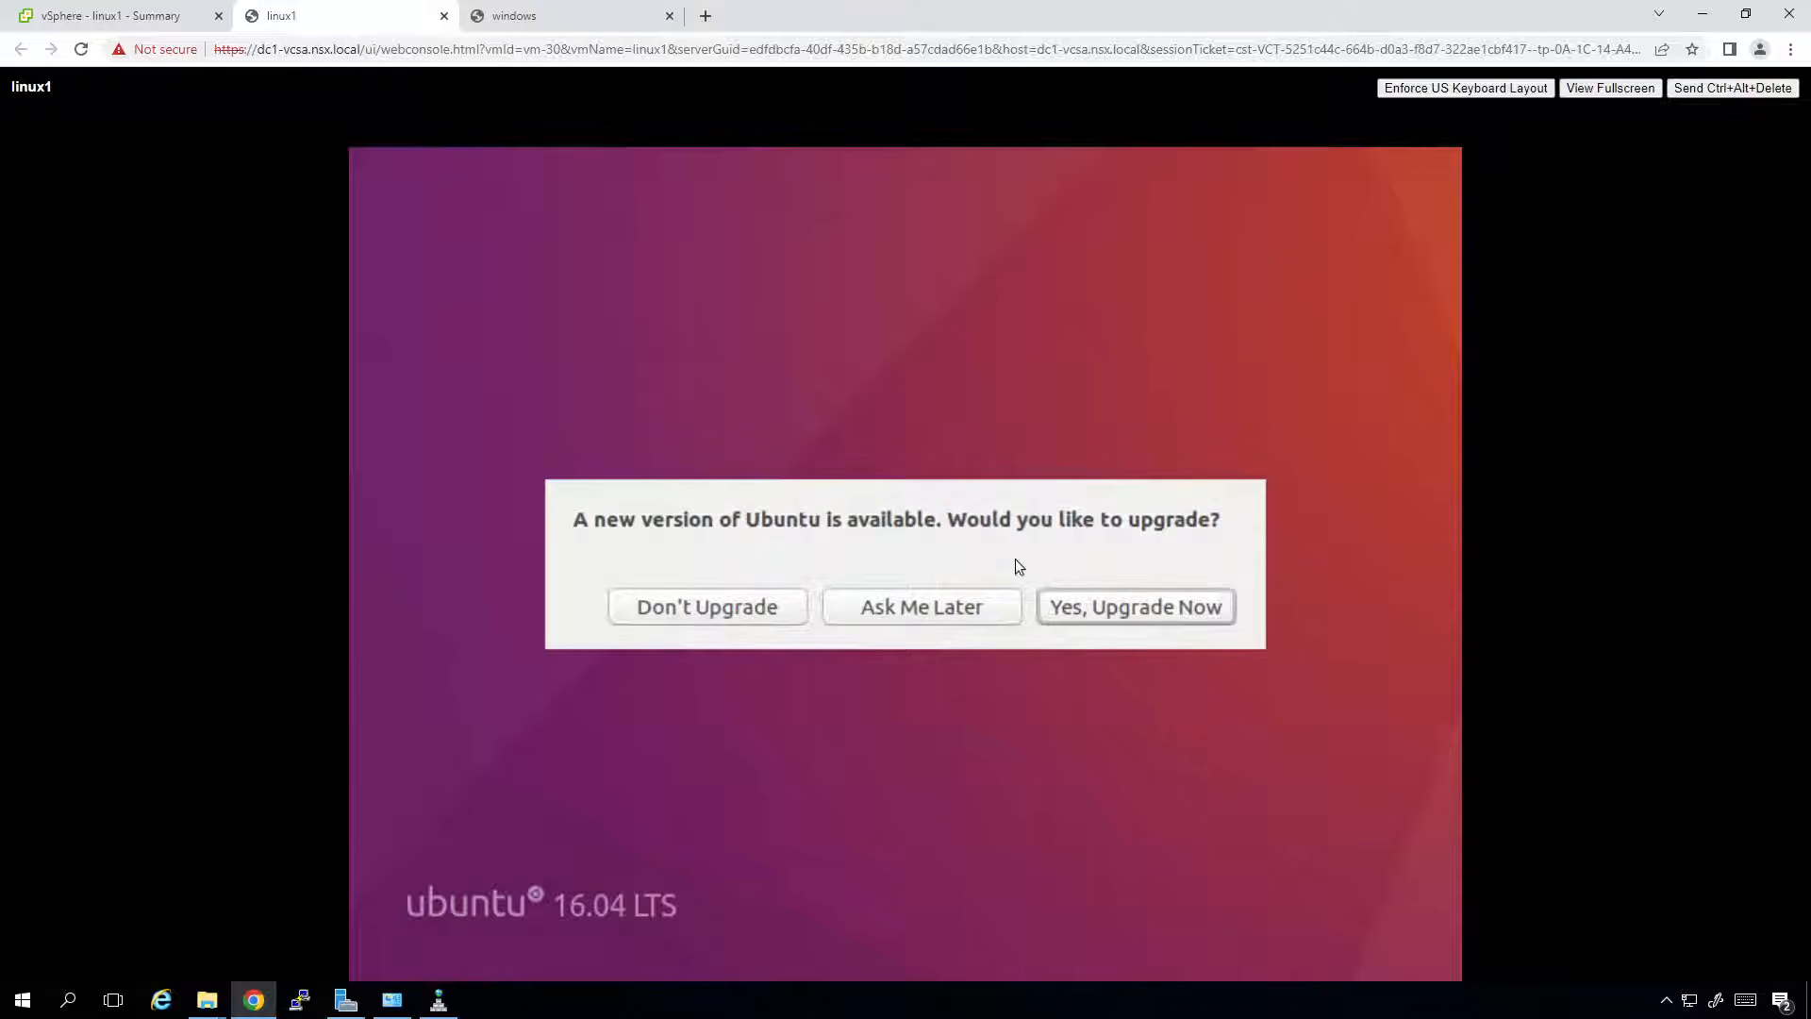
left_click(714, 603)
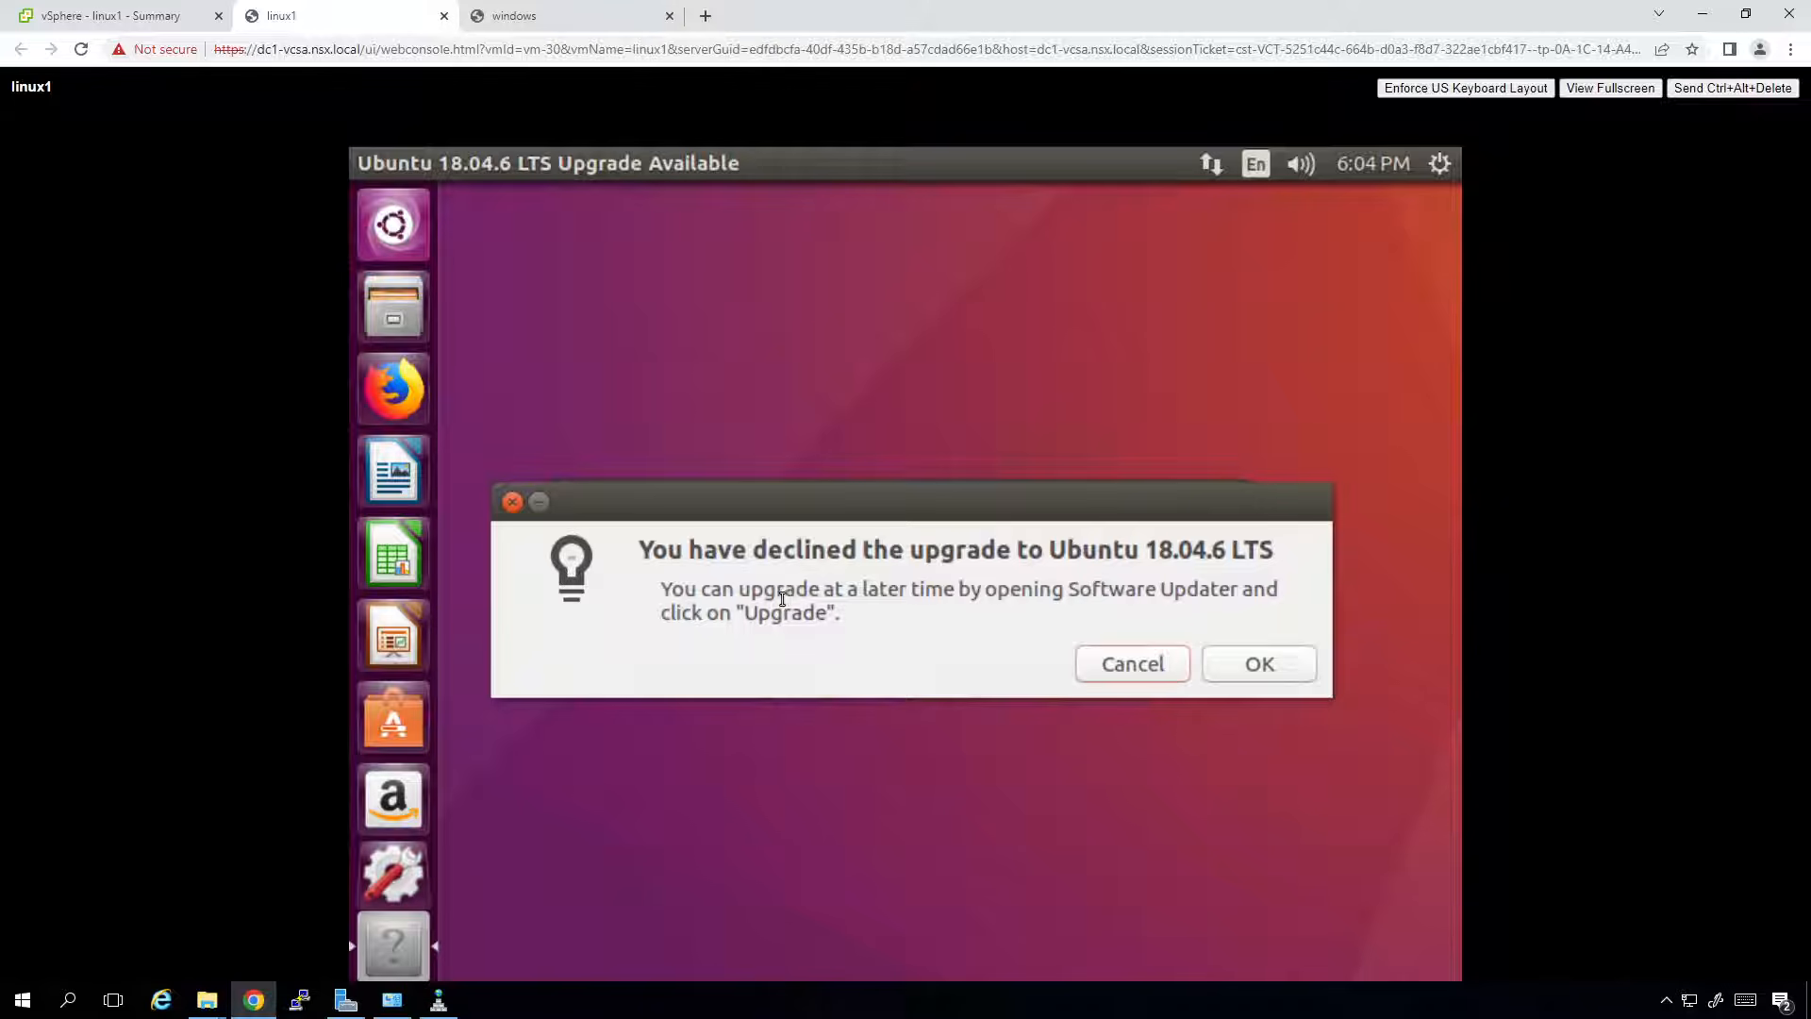
left_click(1247, 669)
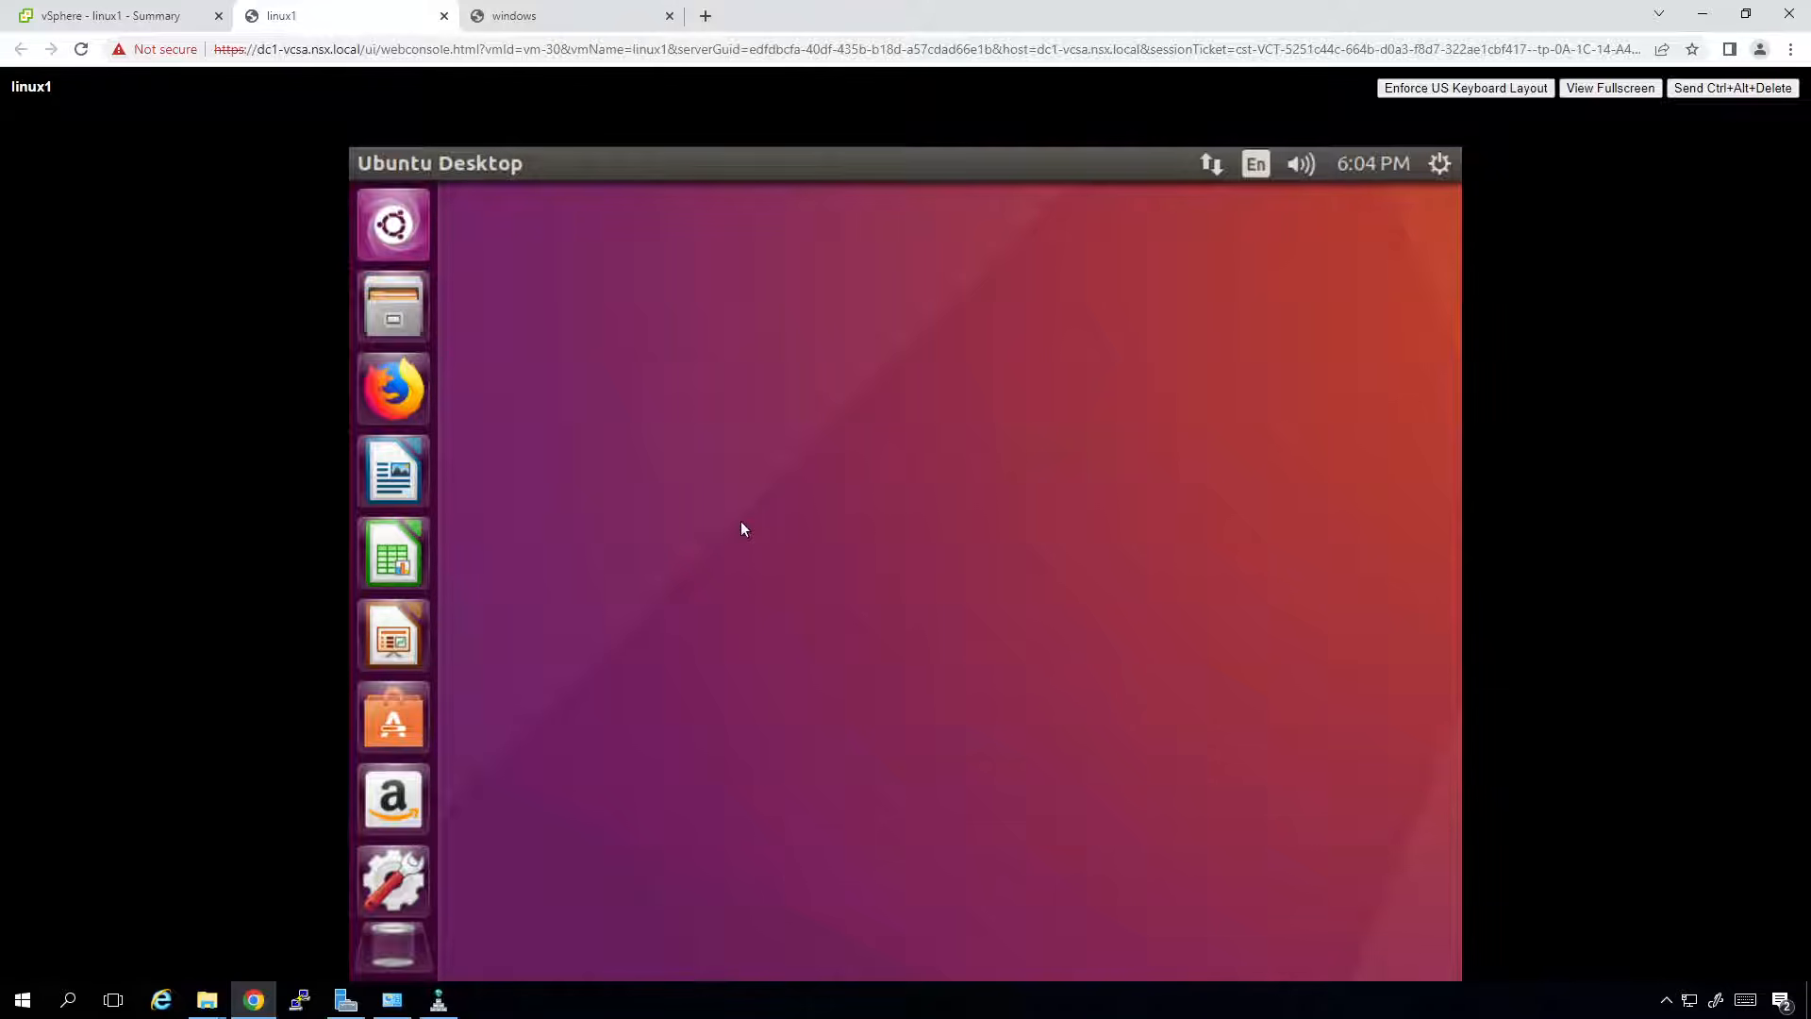
left_click(121, 16)
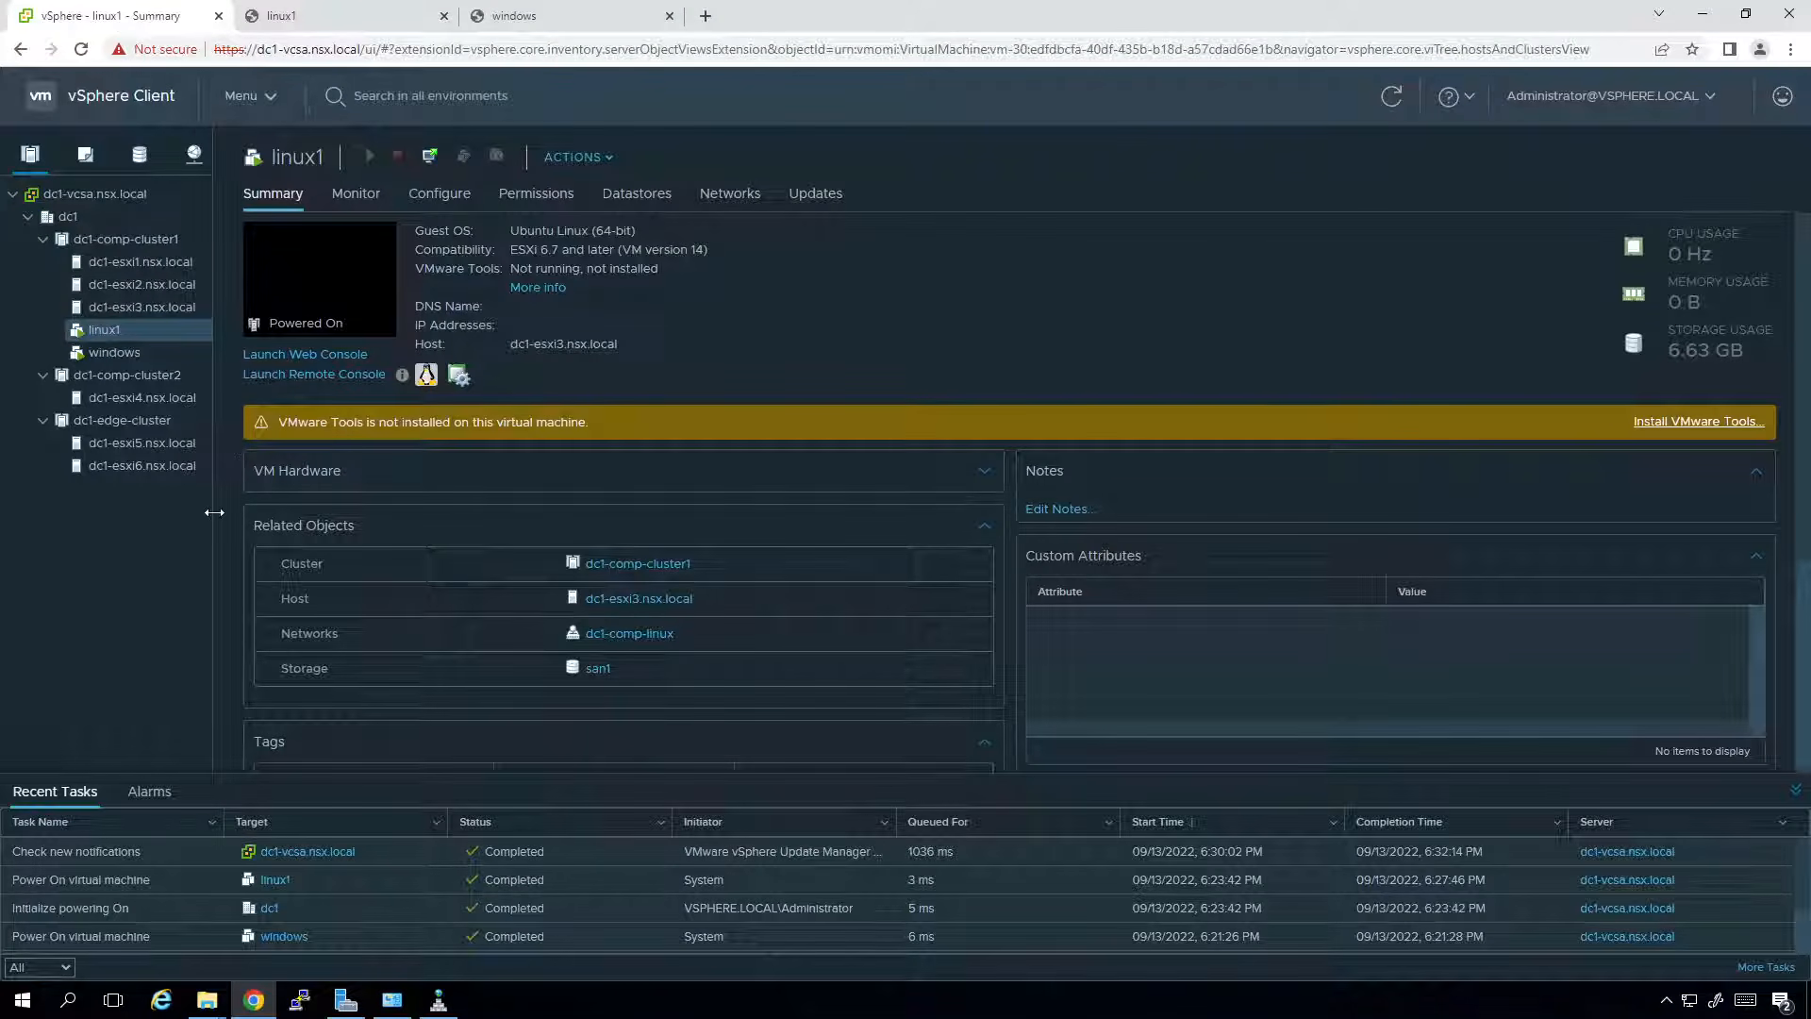
Use Guest OS > Install VMware Tools on linux1 and mount the installer disc.
left_click(595, 160)
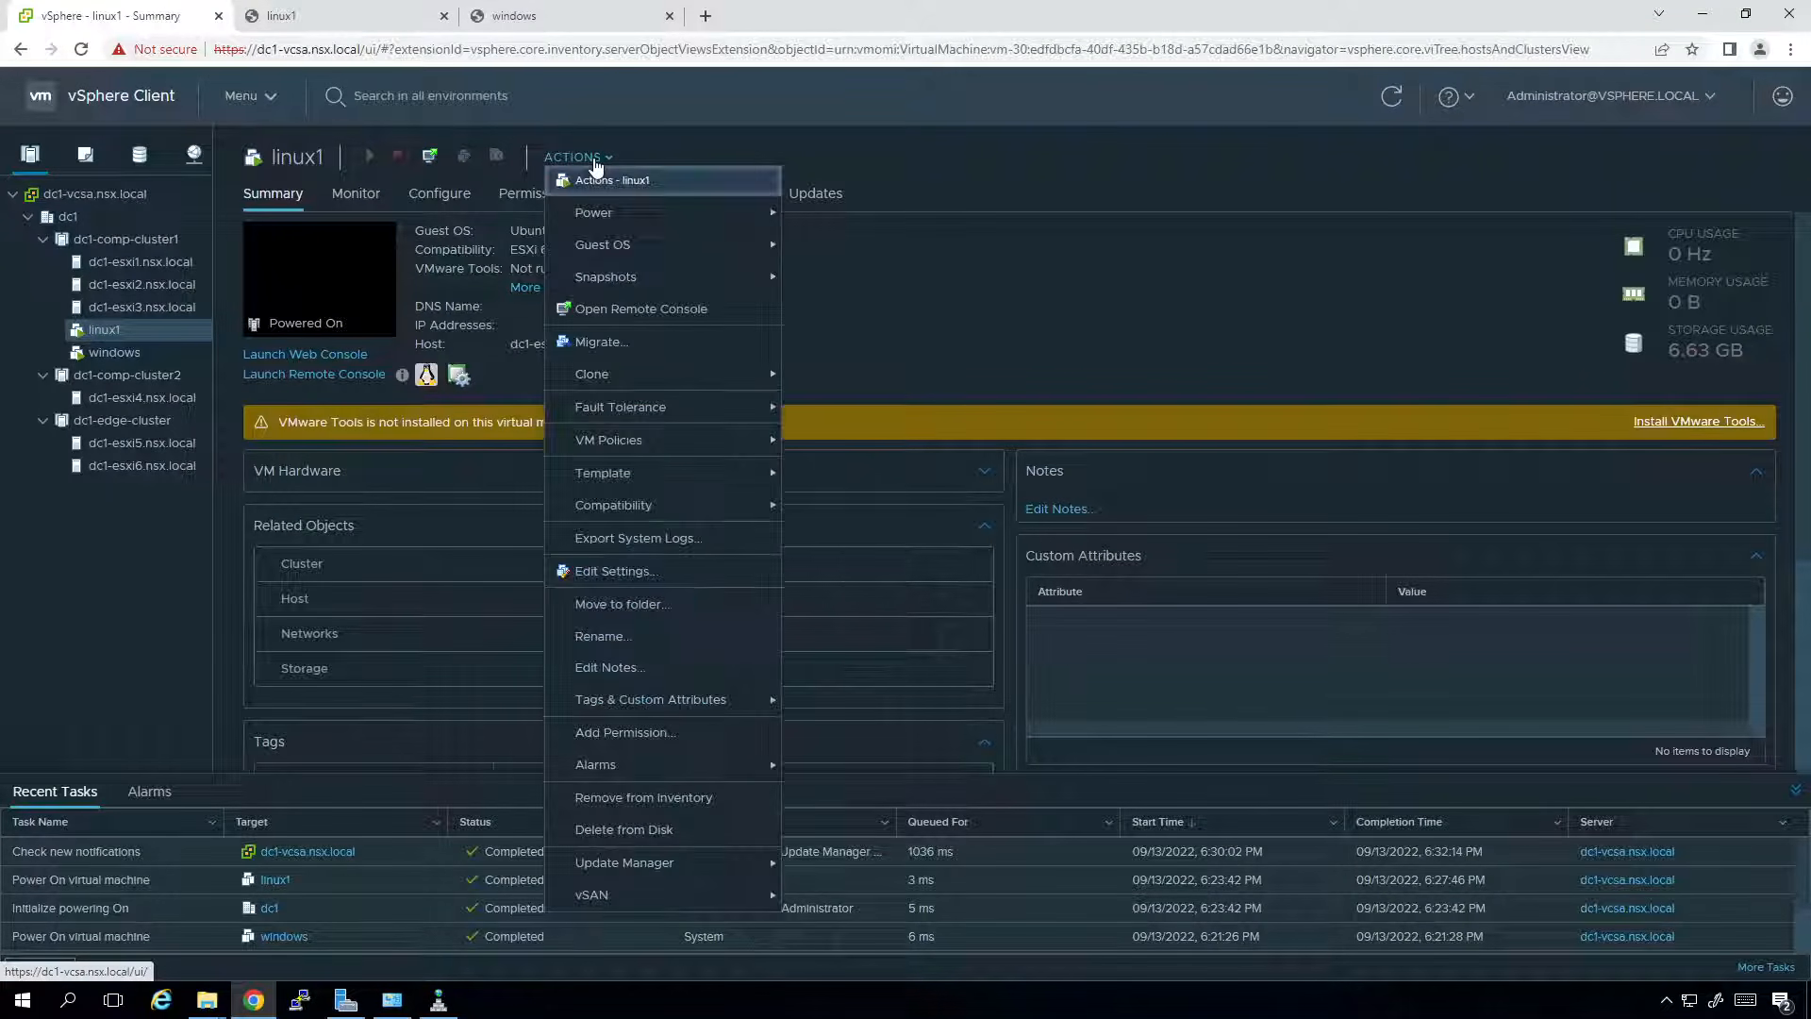
mouse_move(649, 248)
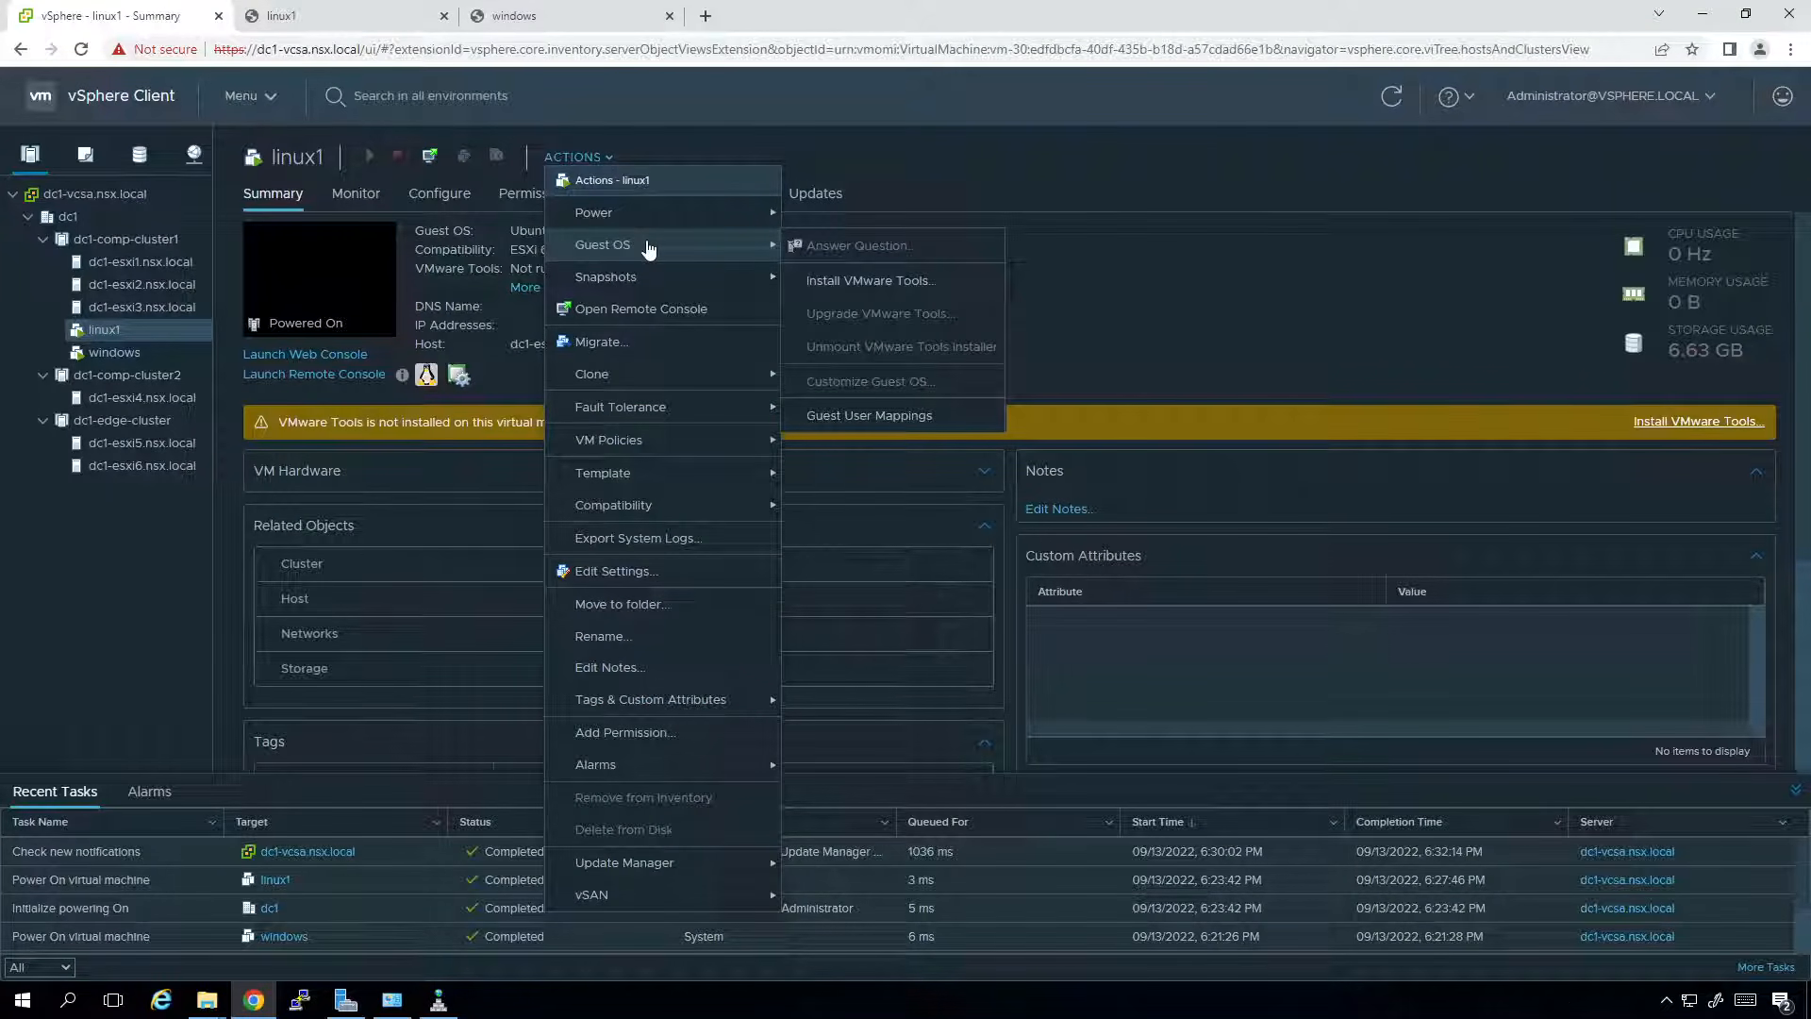
left_click(855, 286)
left_click(1114, 662)
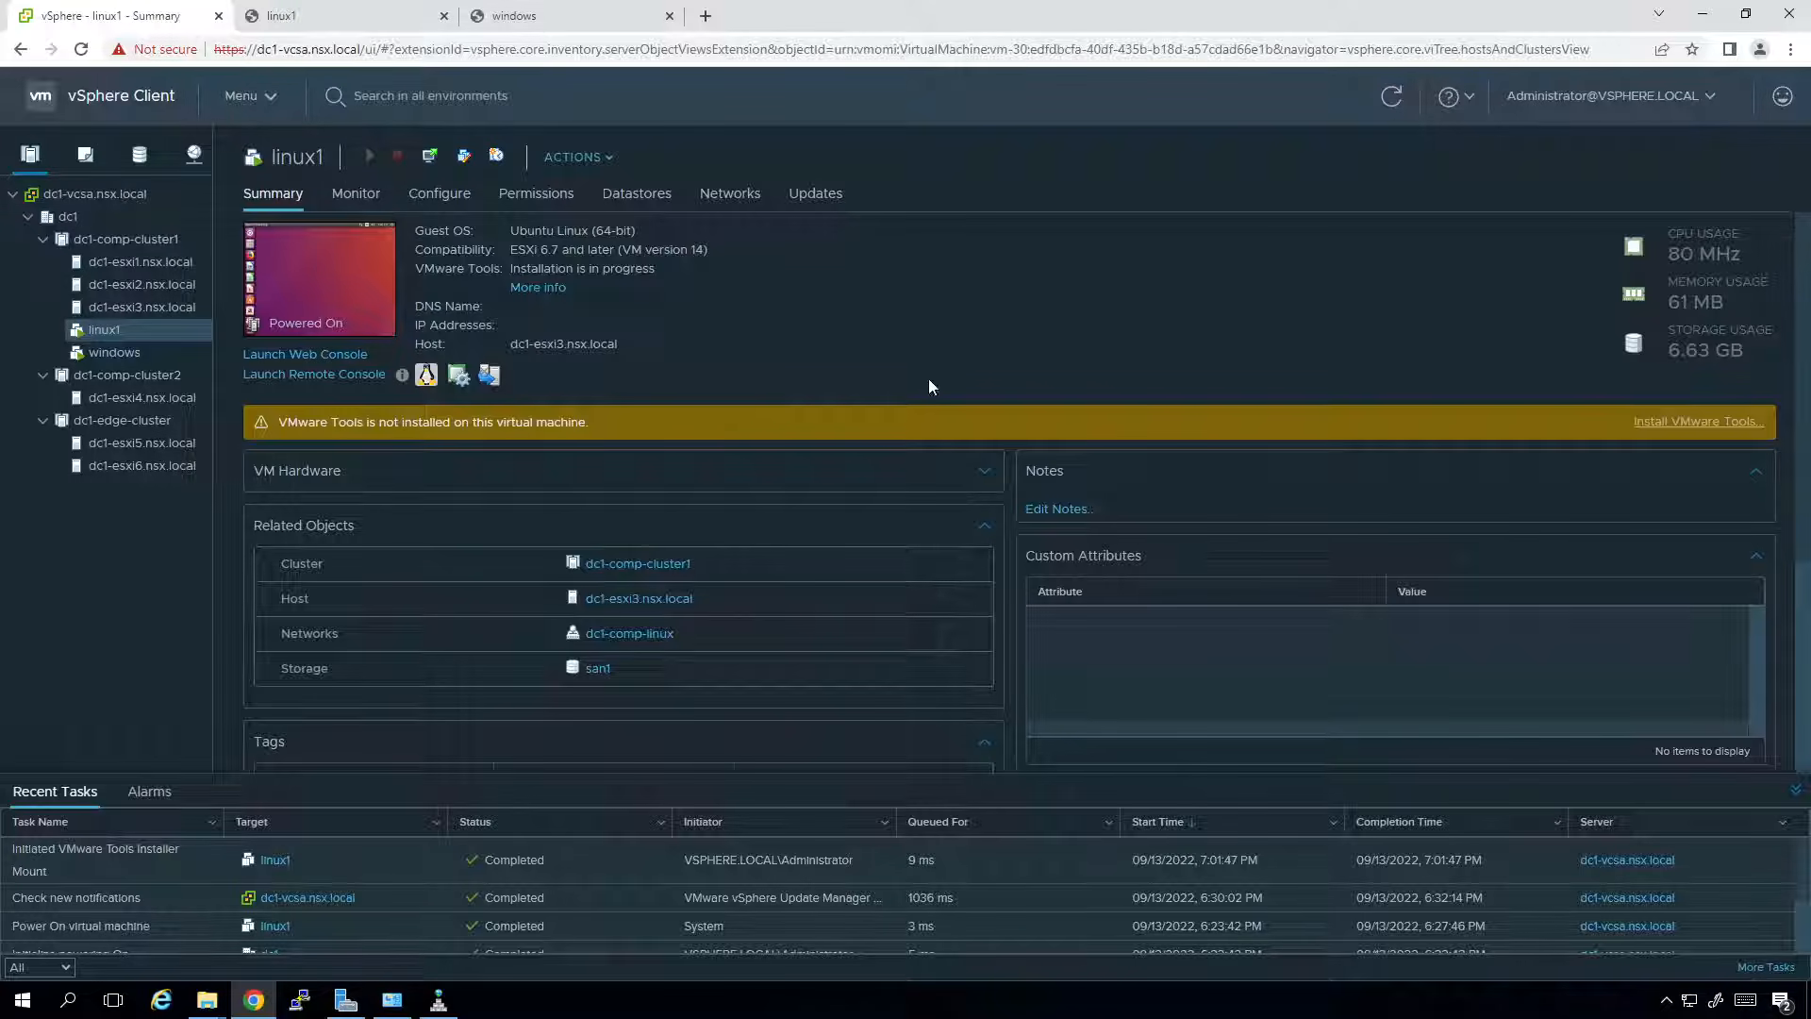
left_click(386, 19)
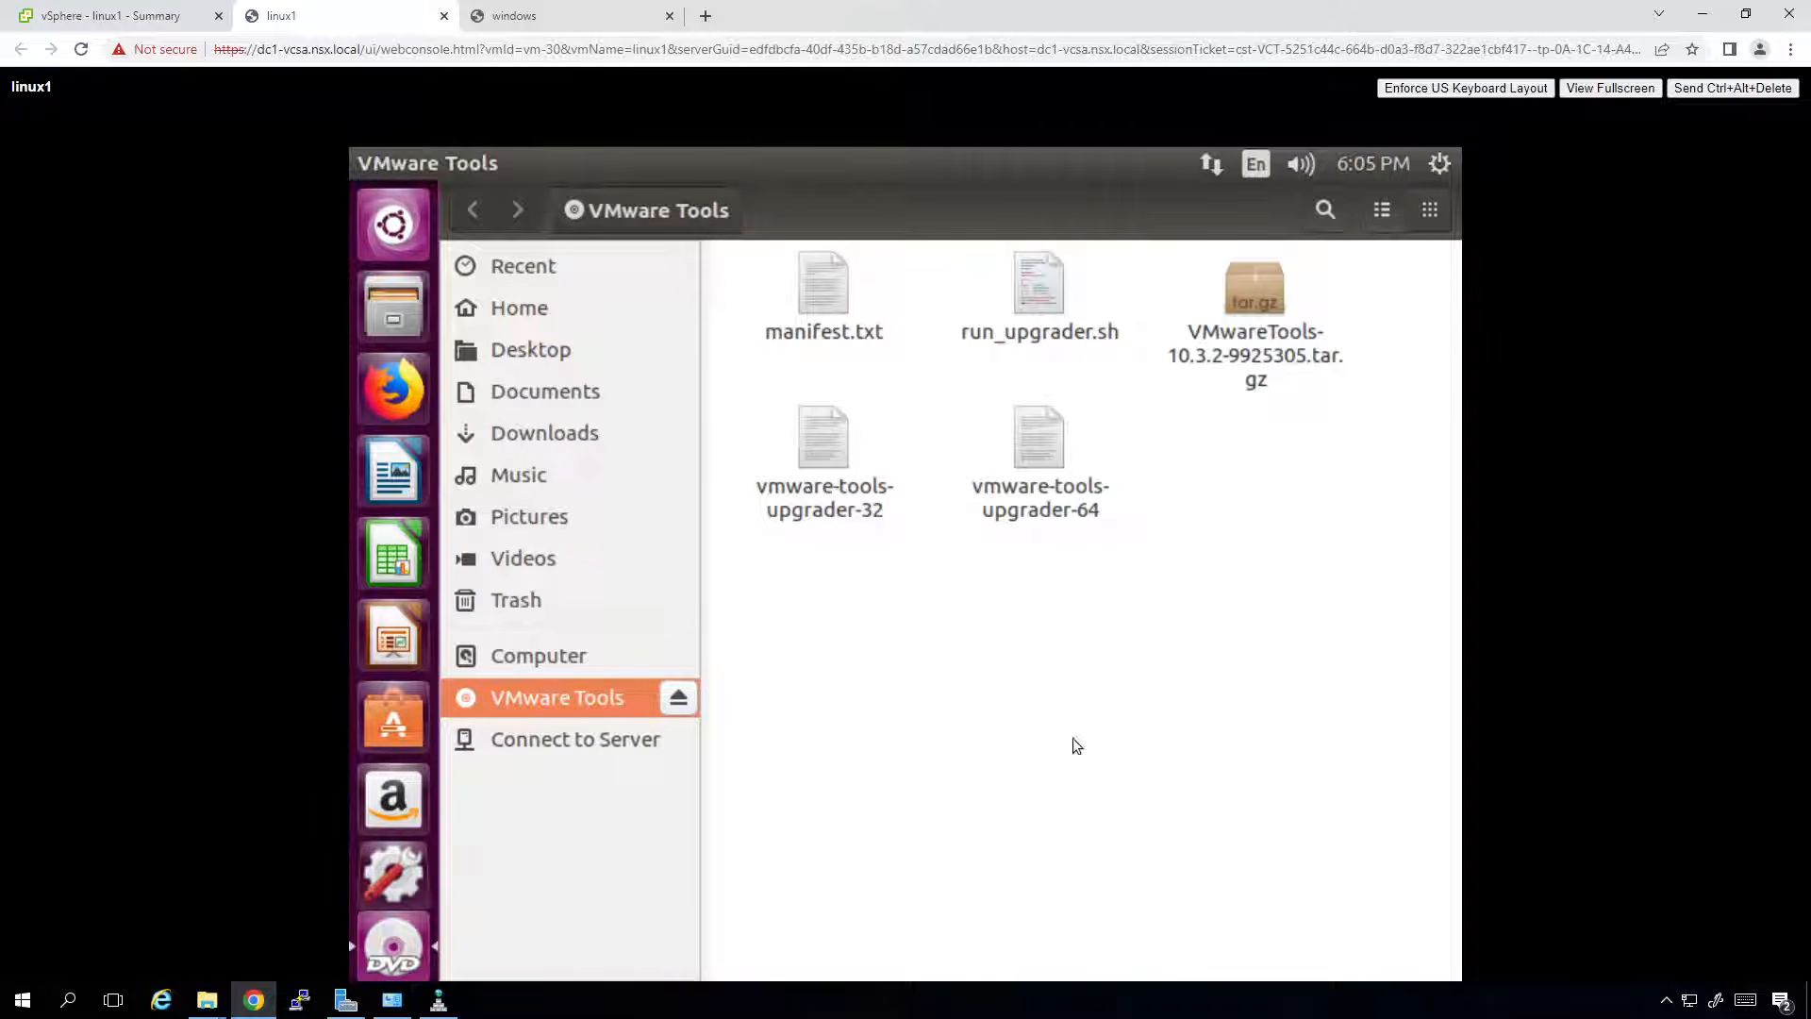
Extract VMwareTools-10.3.2-9925305.tar.gz to the Desktop and open a Terminal from the desktop.
left_click(1260, 304)
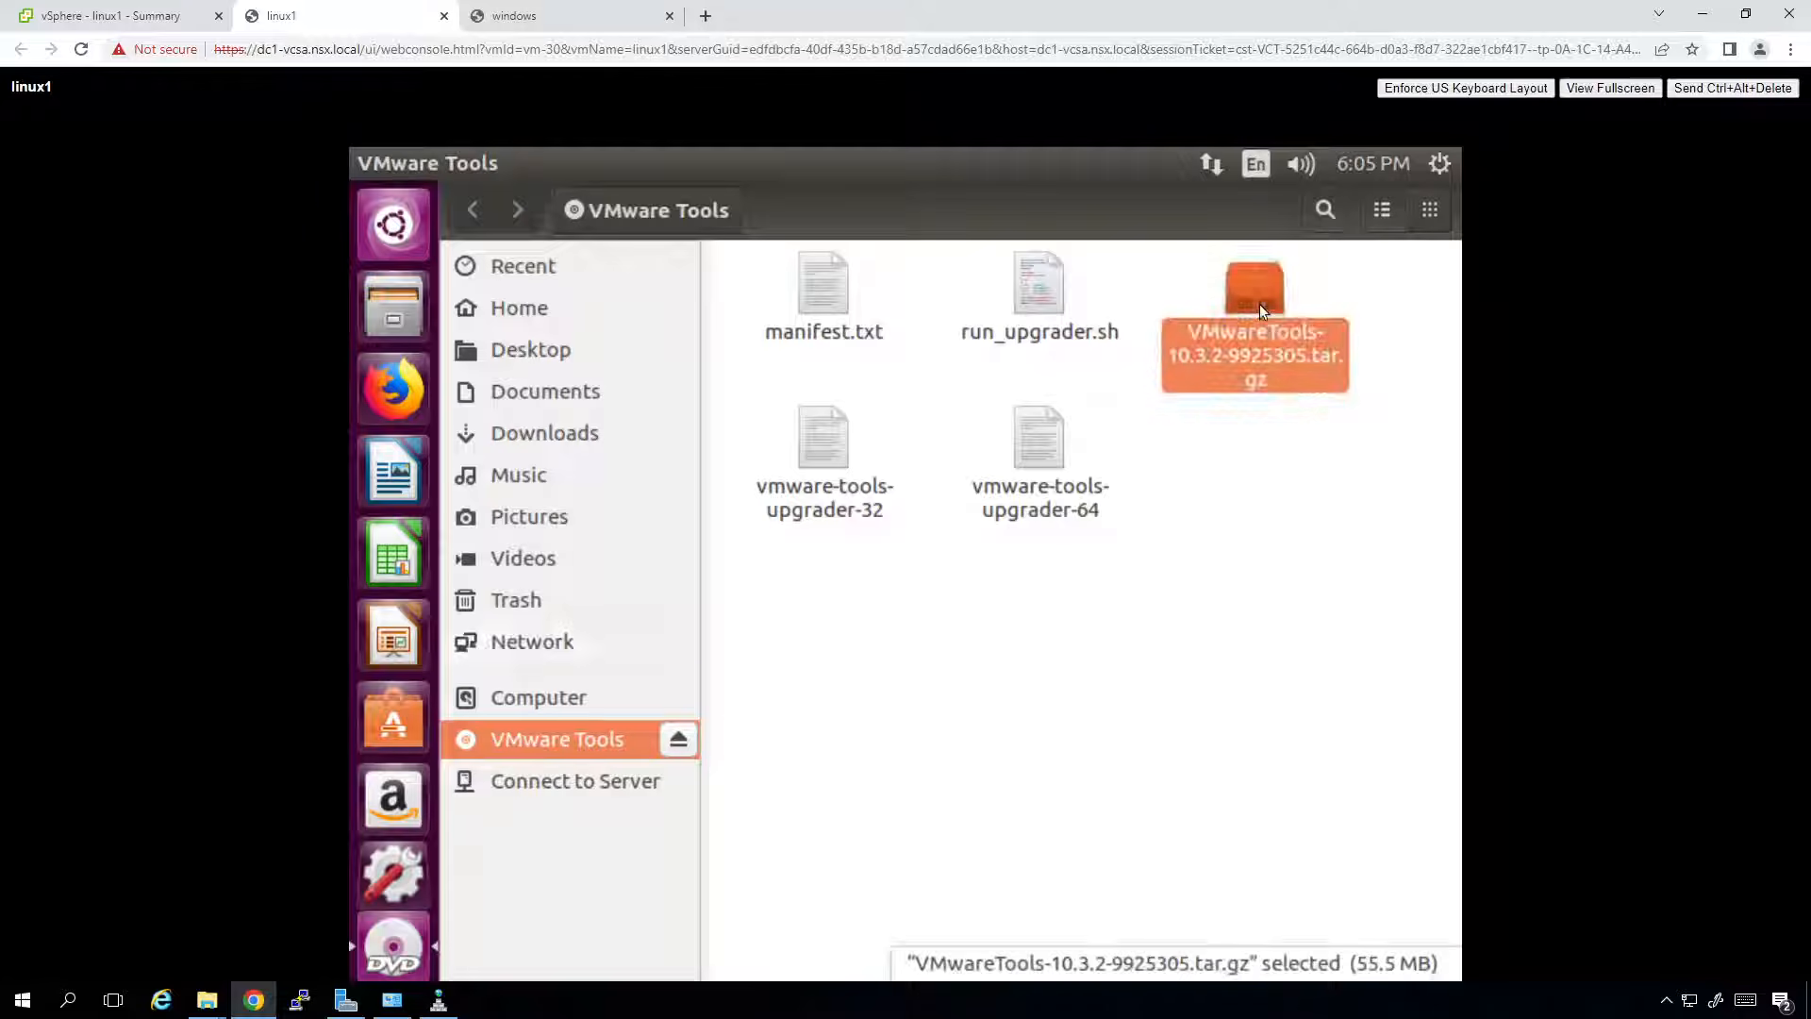
right_click(1259, 304)
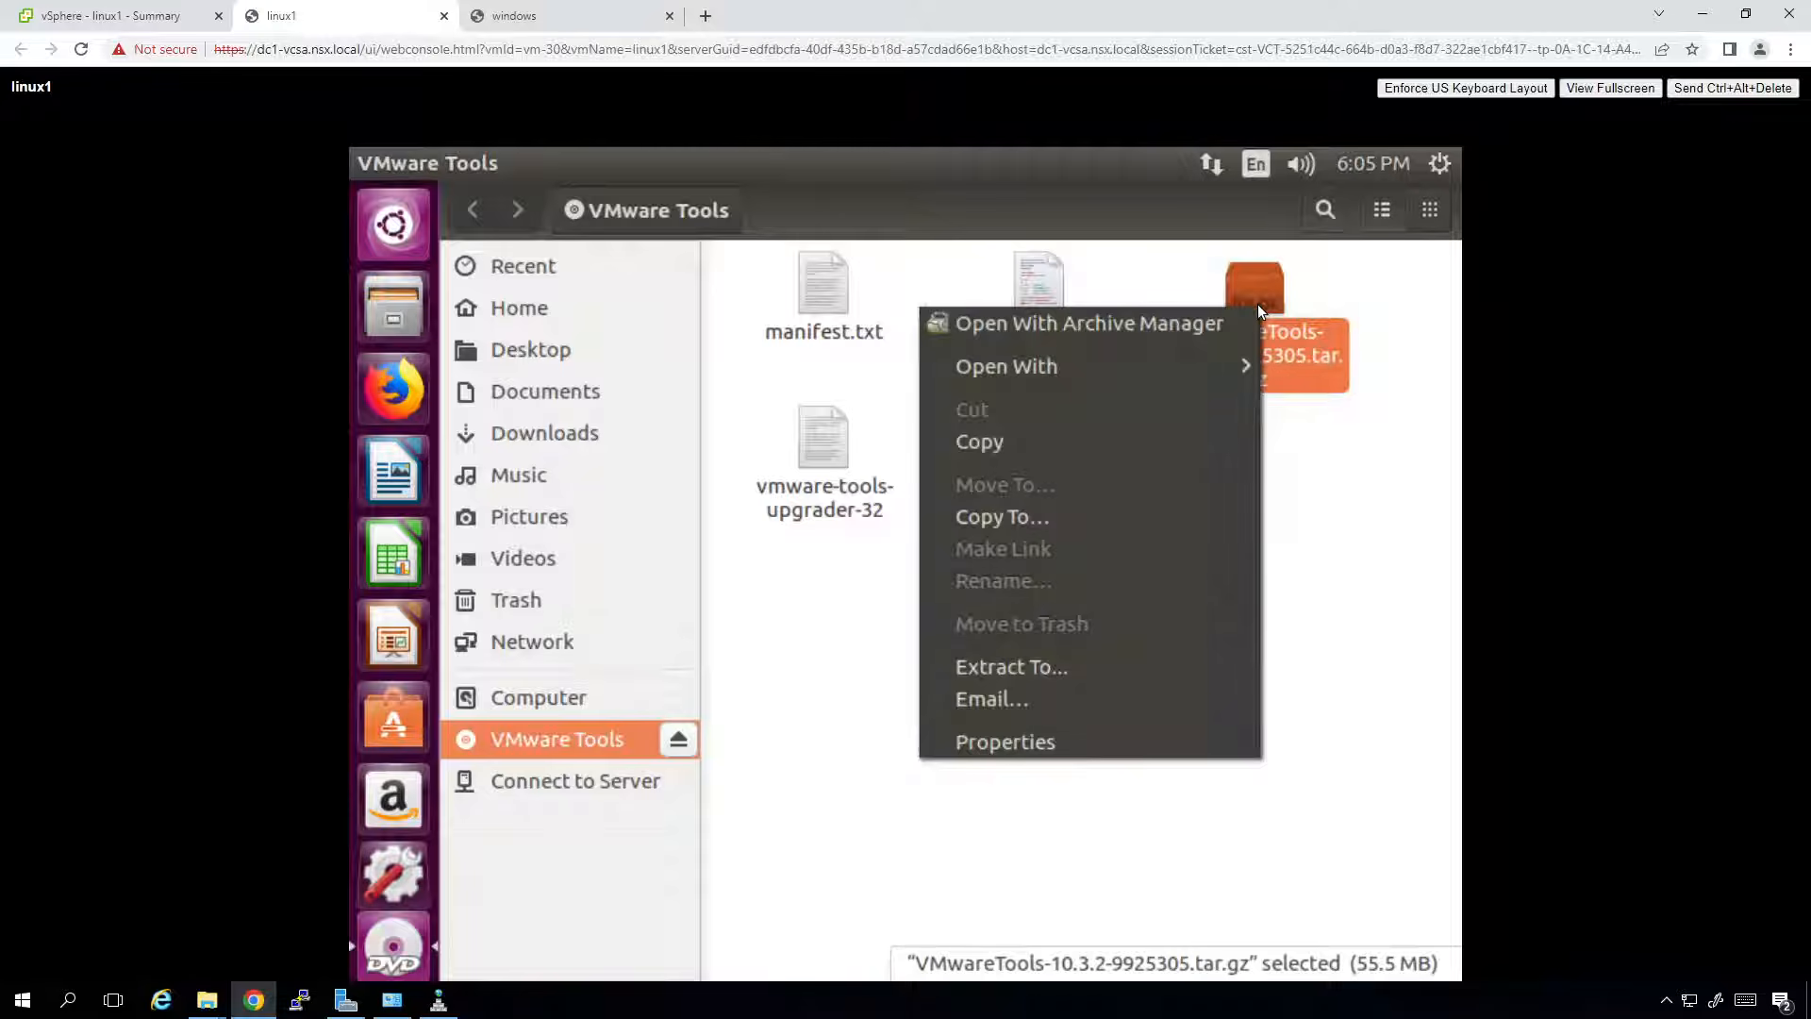
left_click(1070, 677)
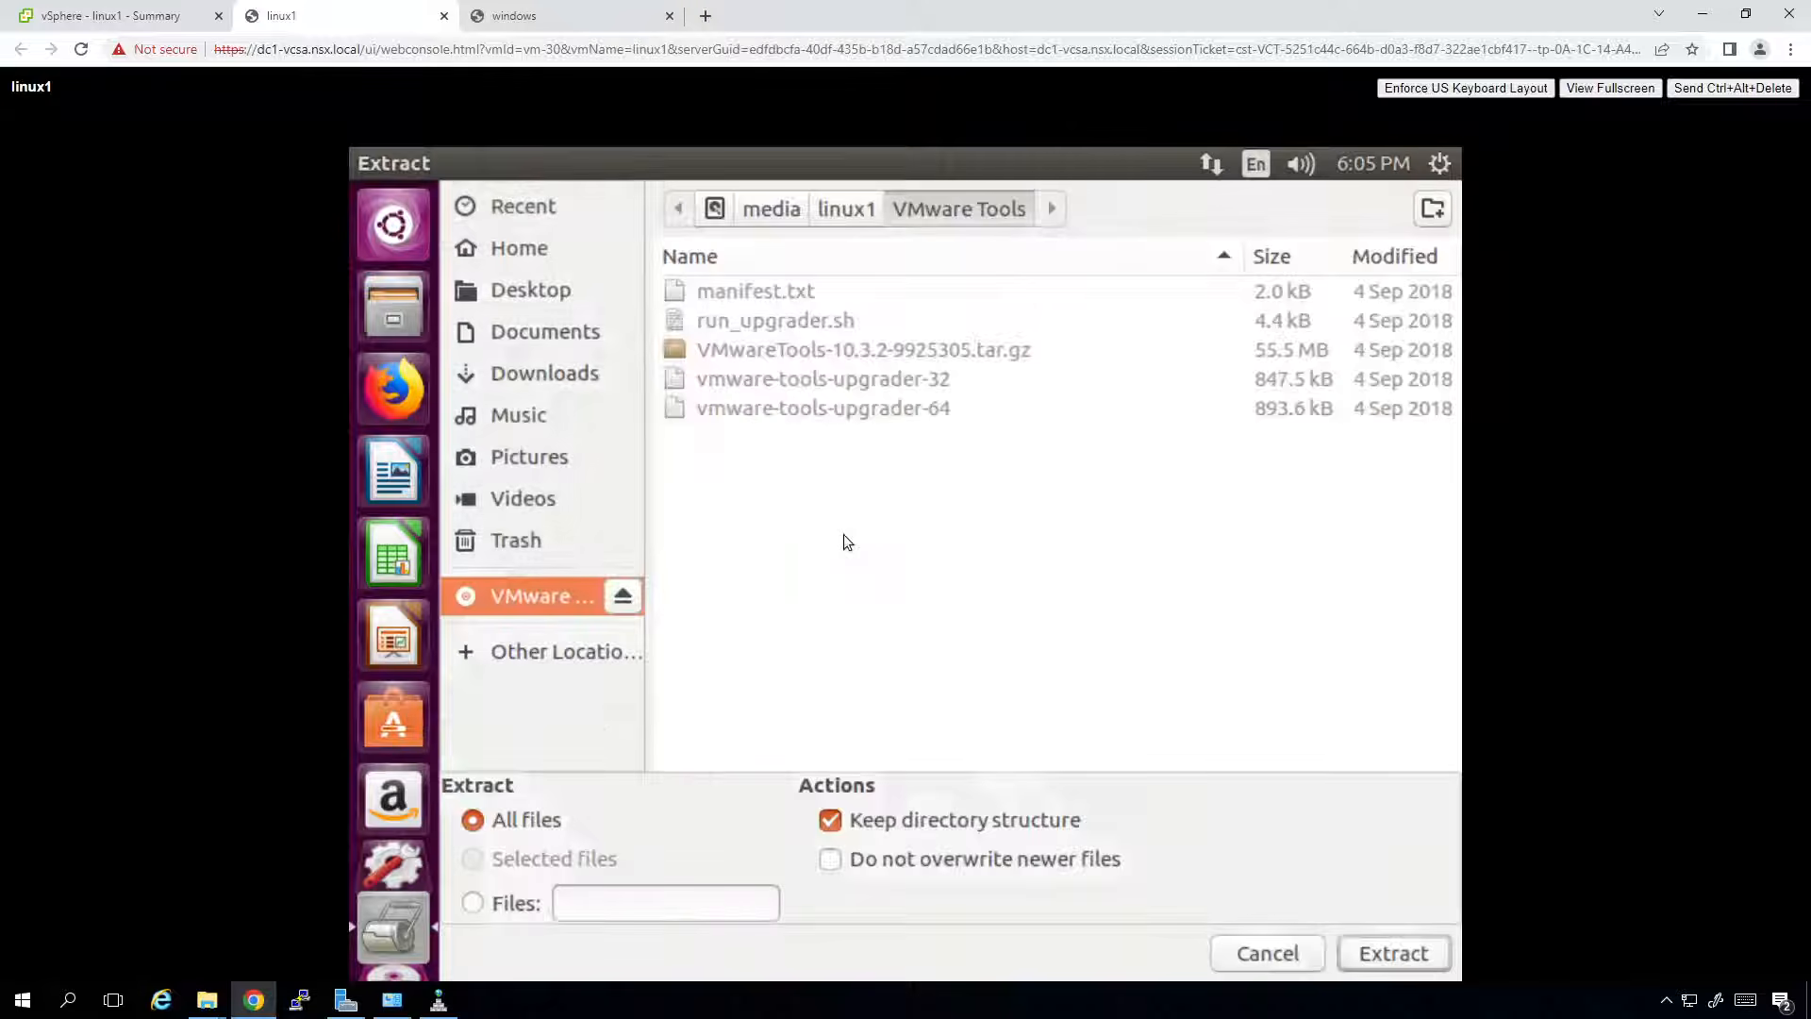
left_click(546, 295)
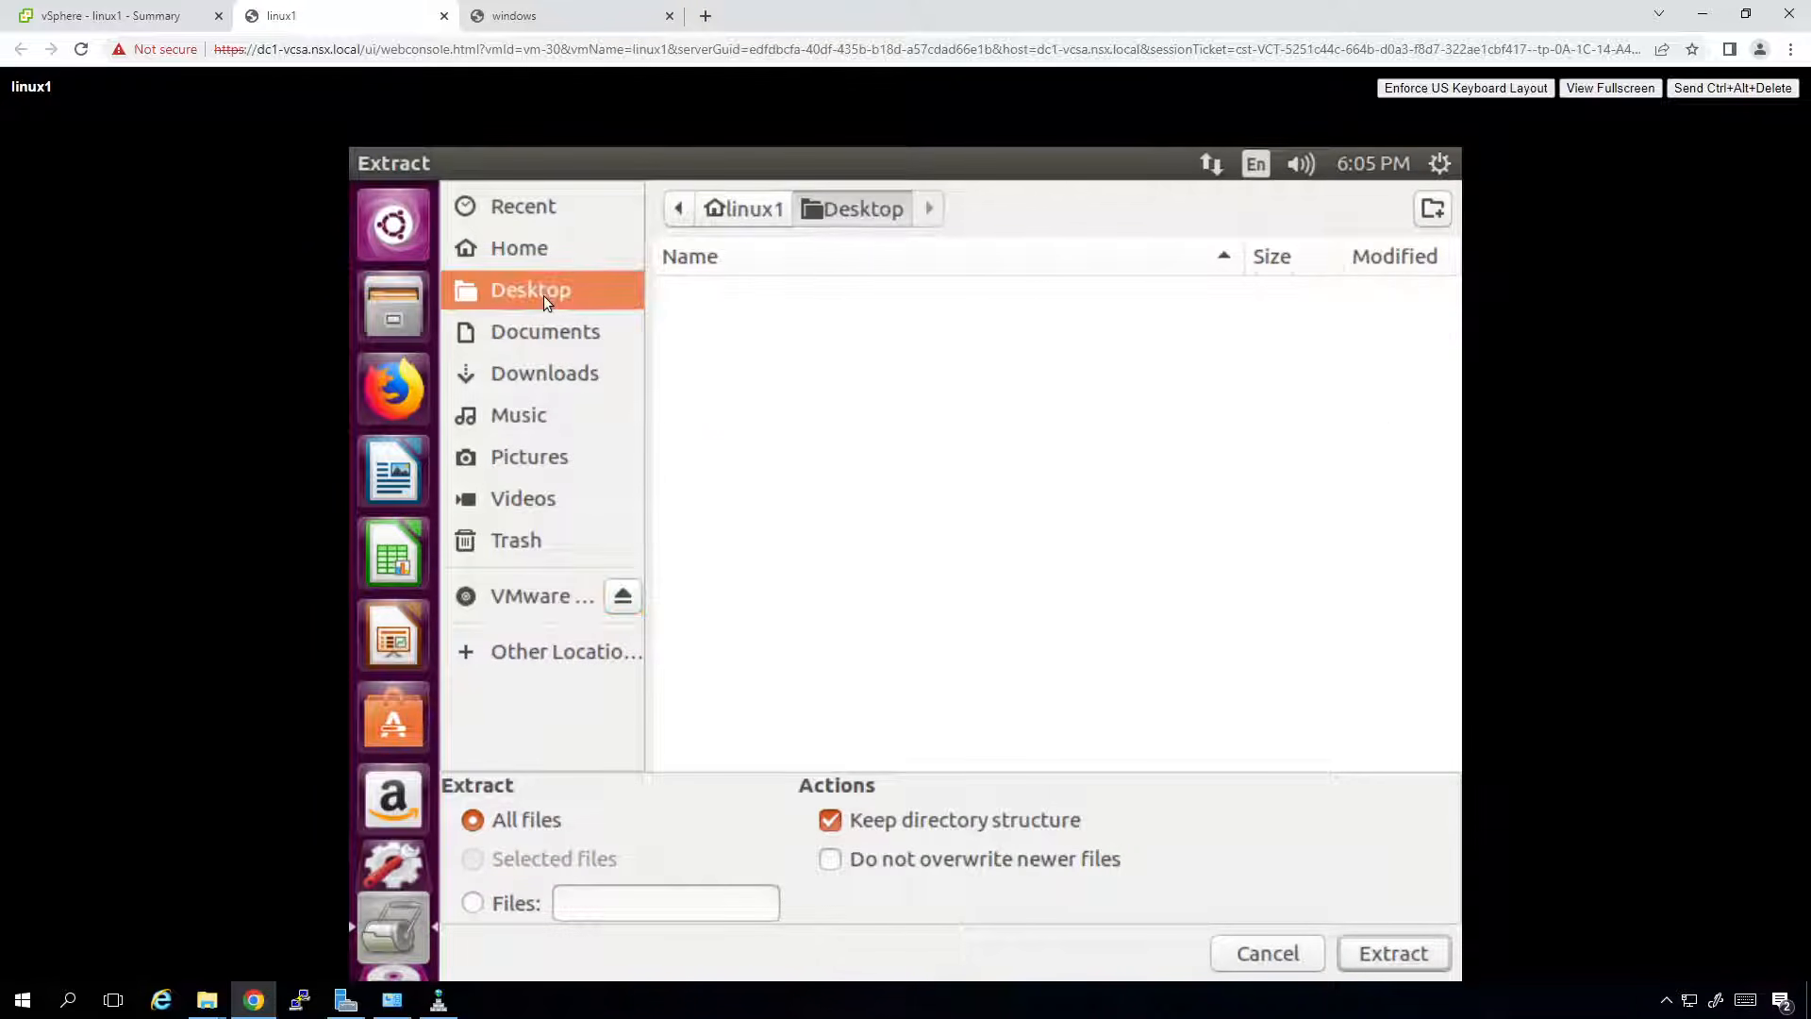
left_click(1392, 954)
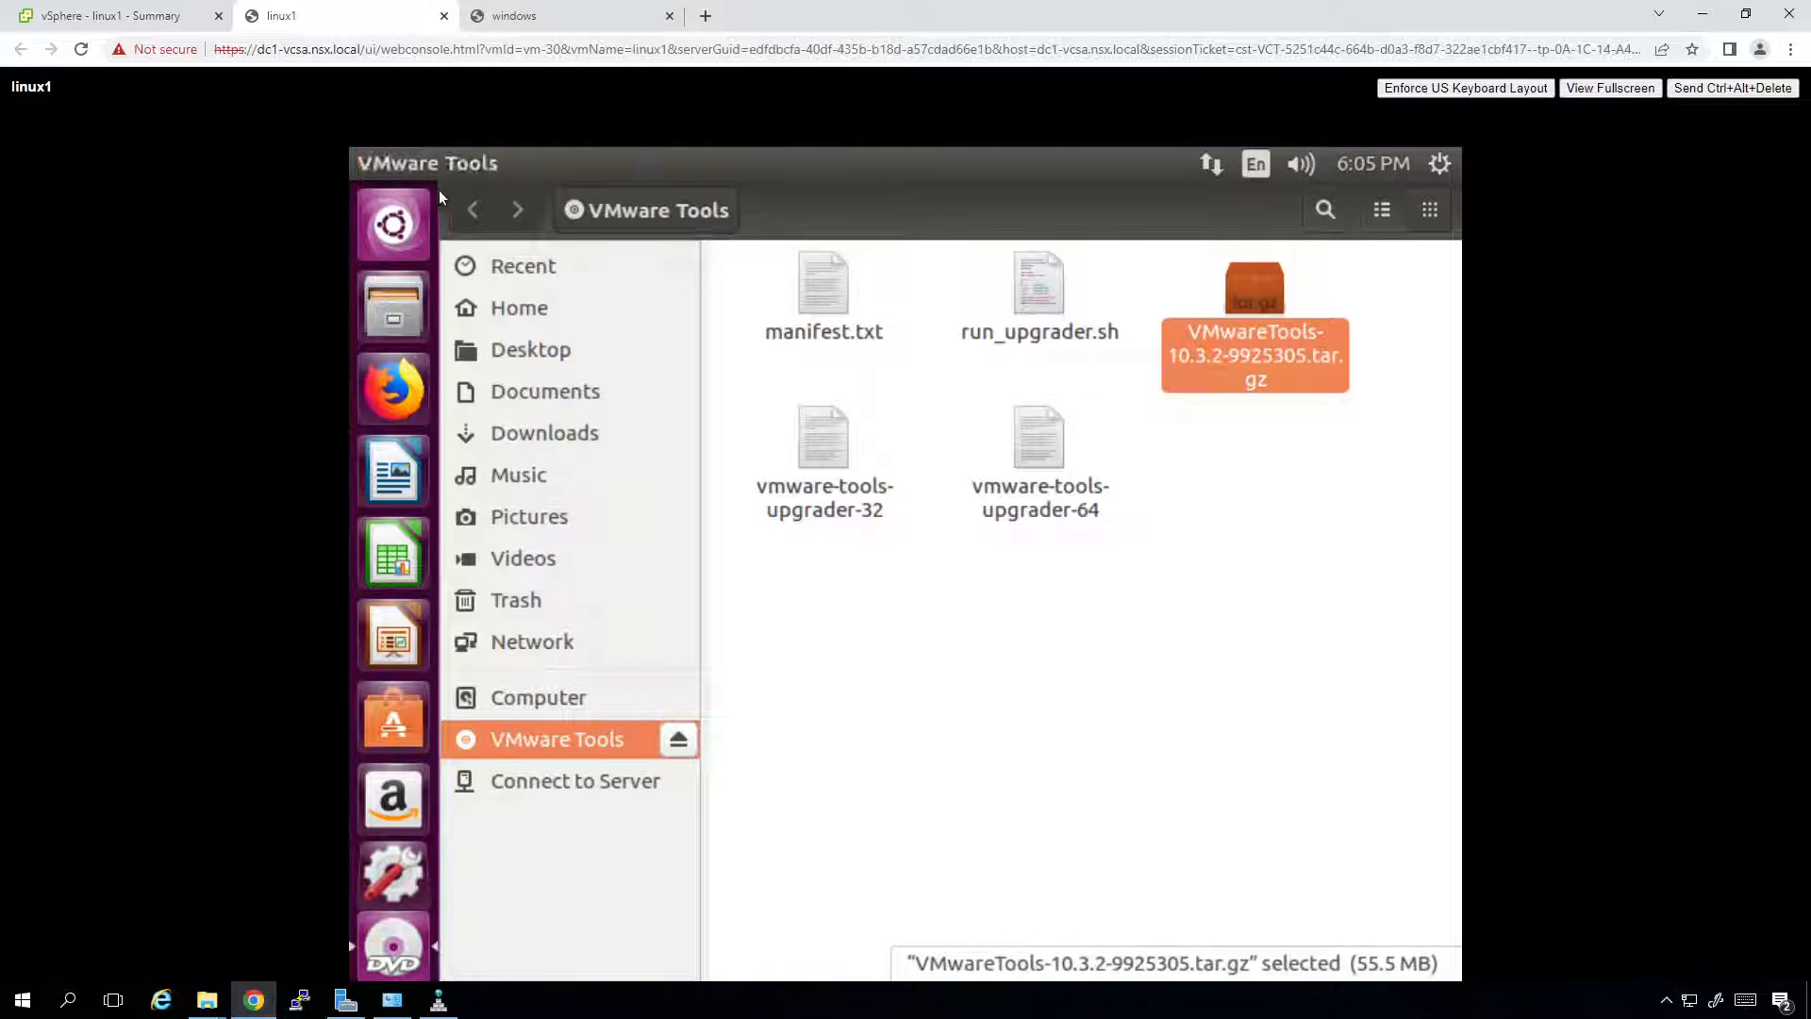
left_click(398, 162)
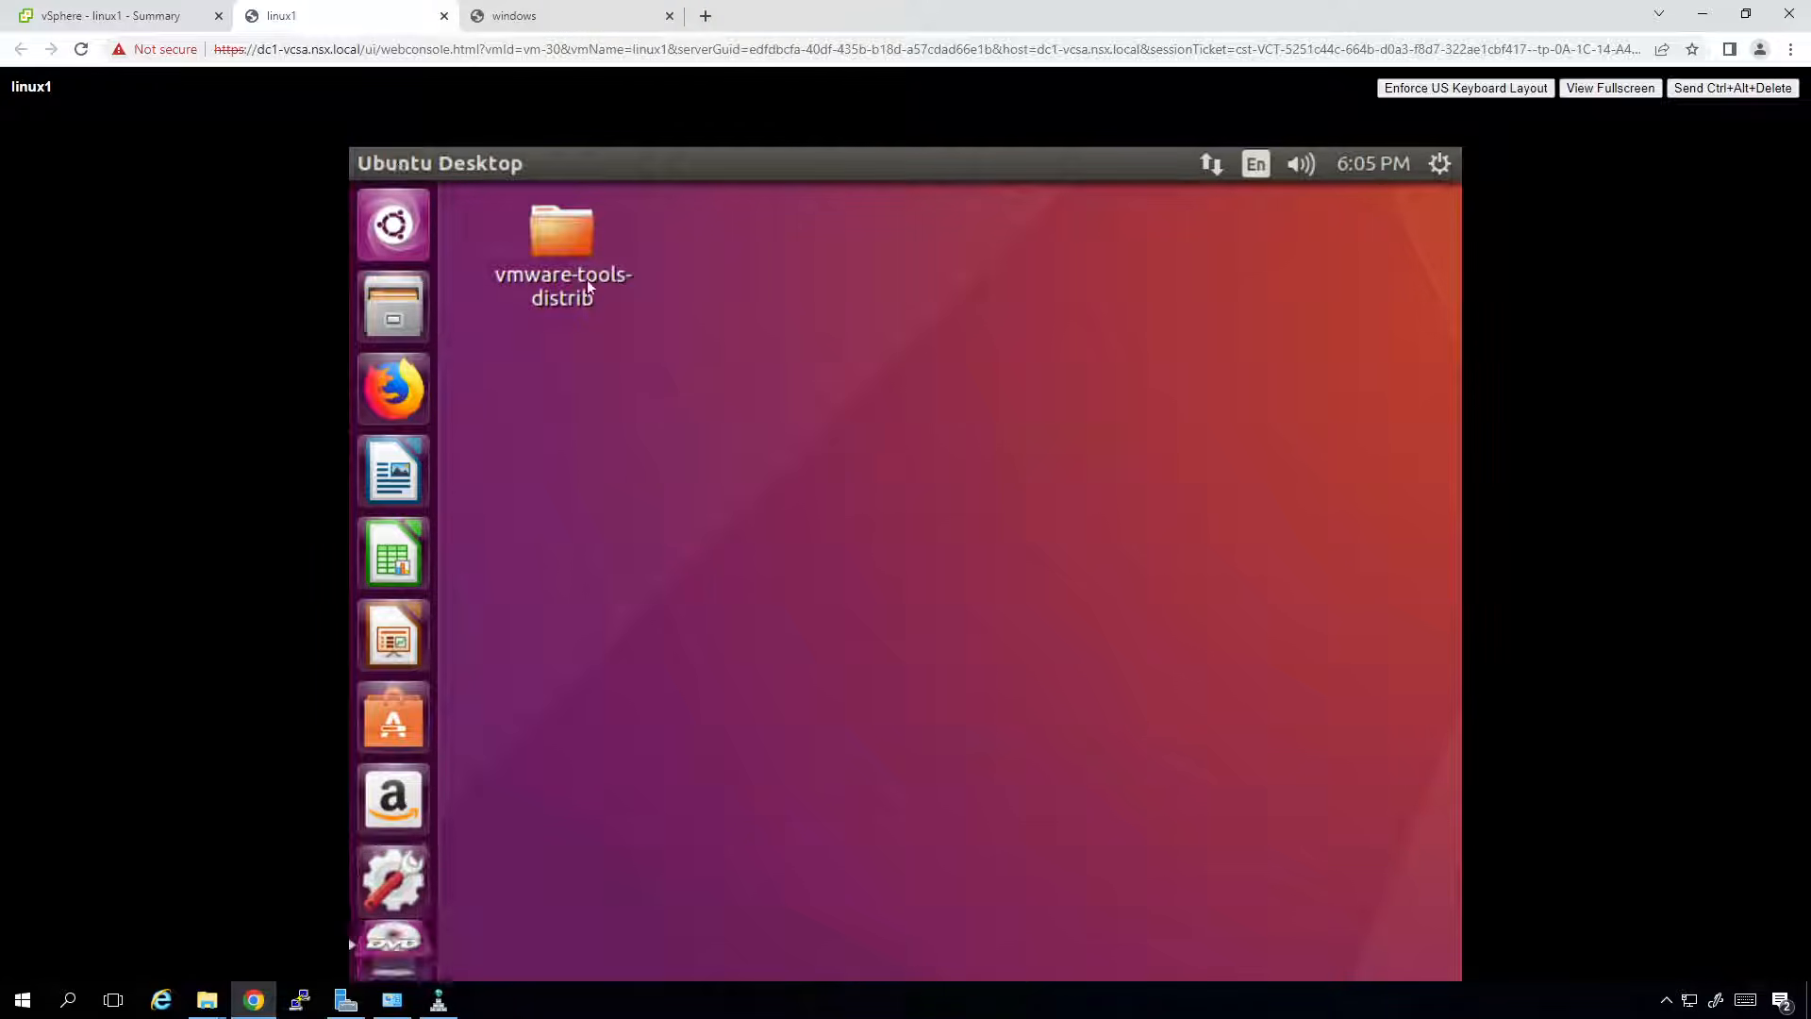
right_click(712, 448)
left_click(790, 534)
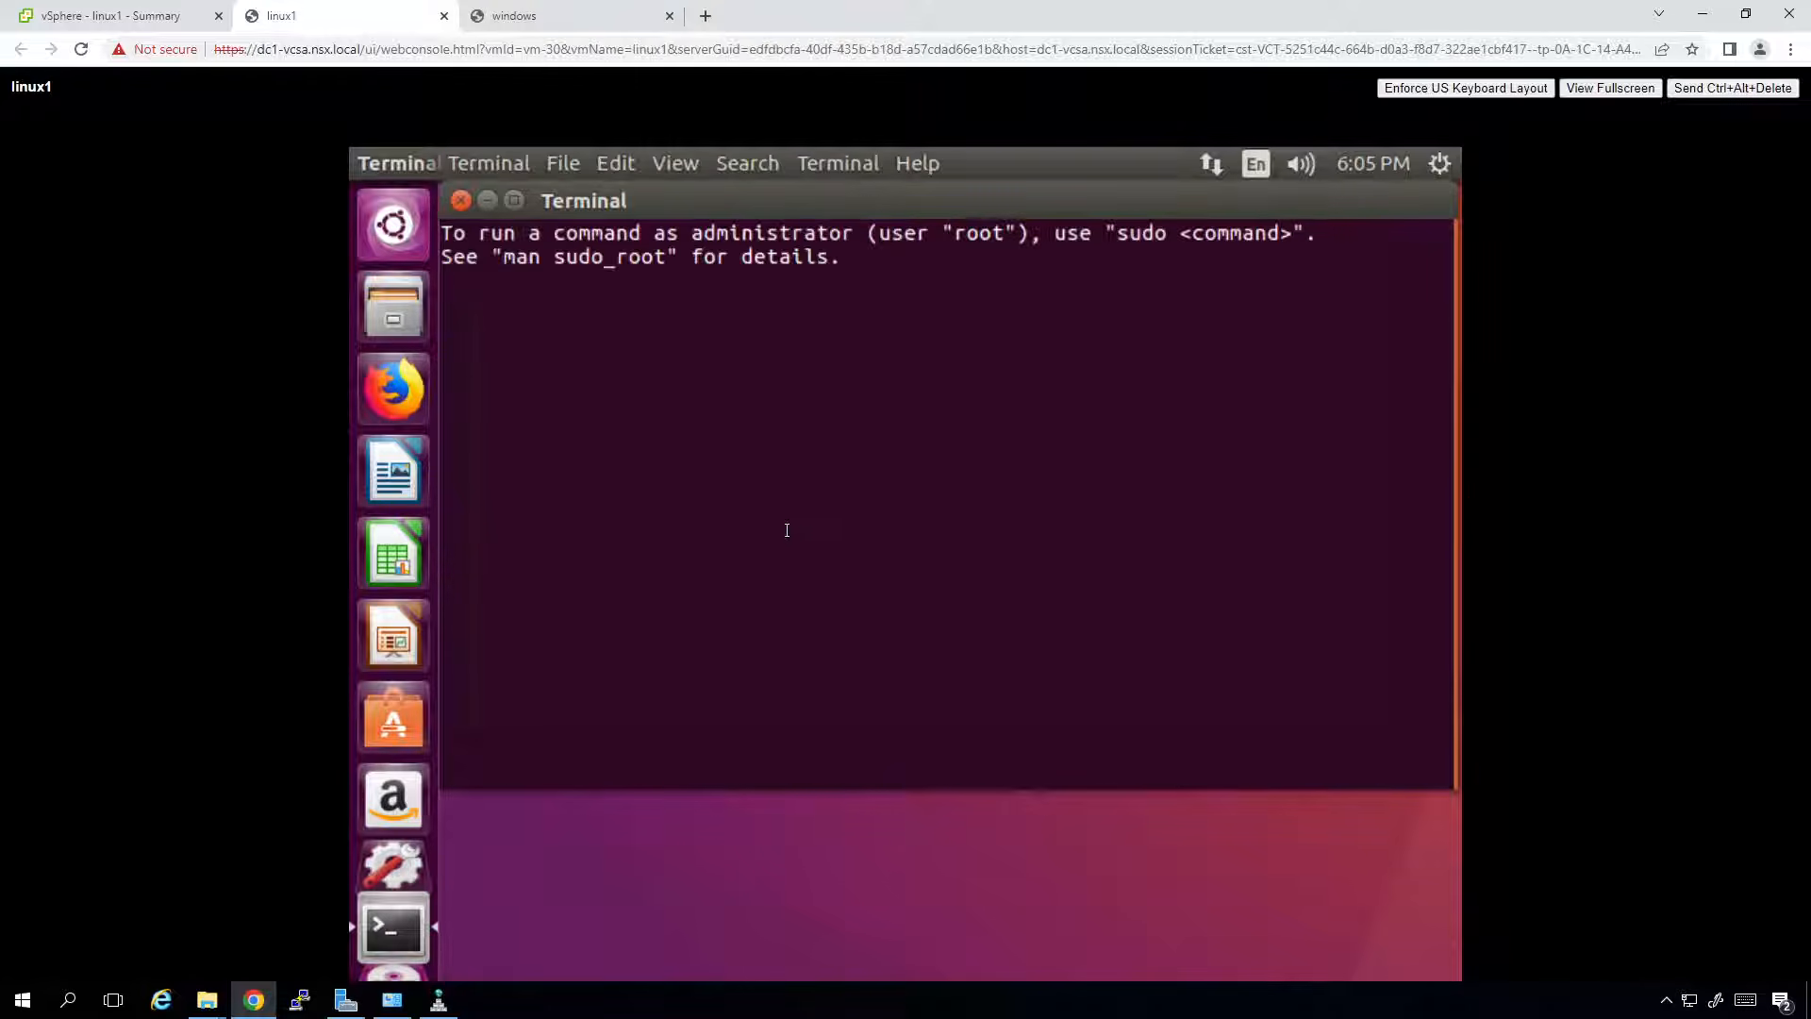
Change into Desktop/vmware-tools-distrib in the terminal and list its files with ls.
type("cd /De")
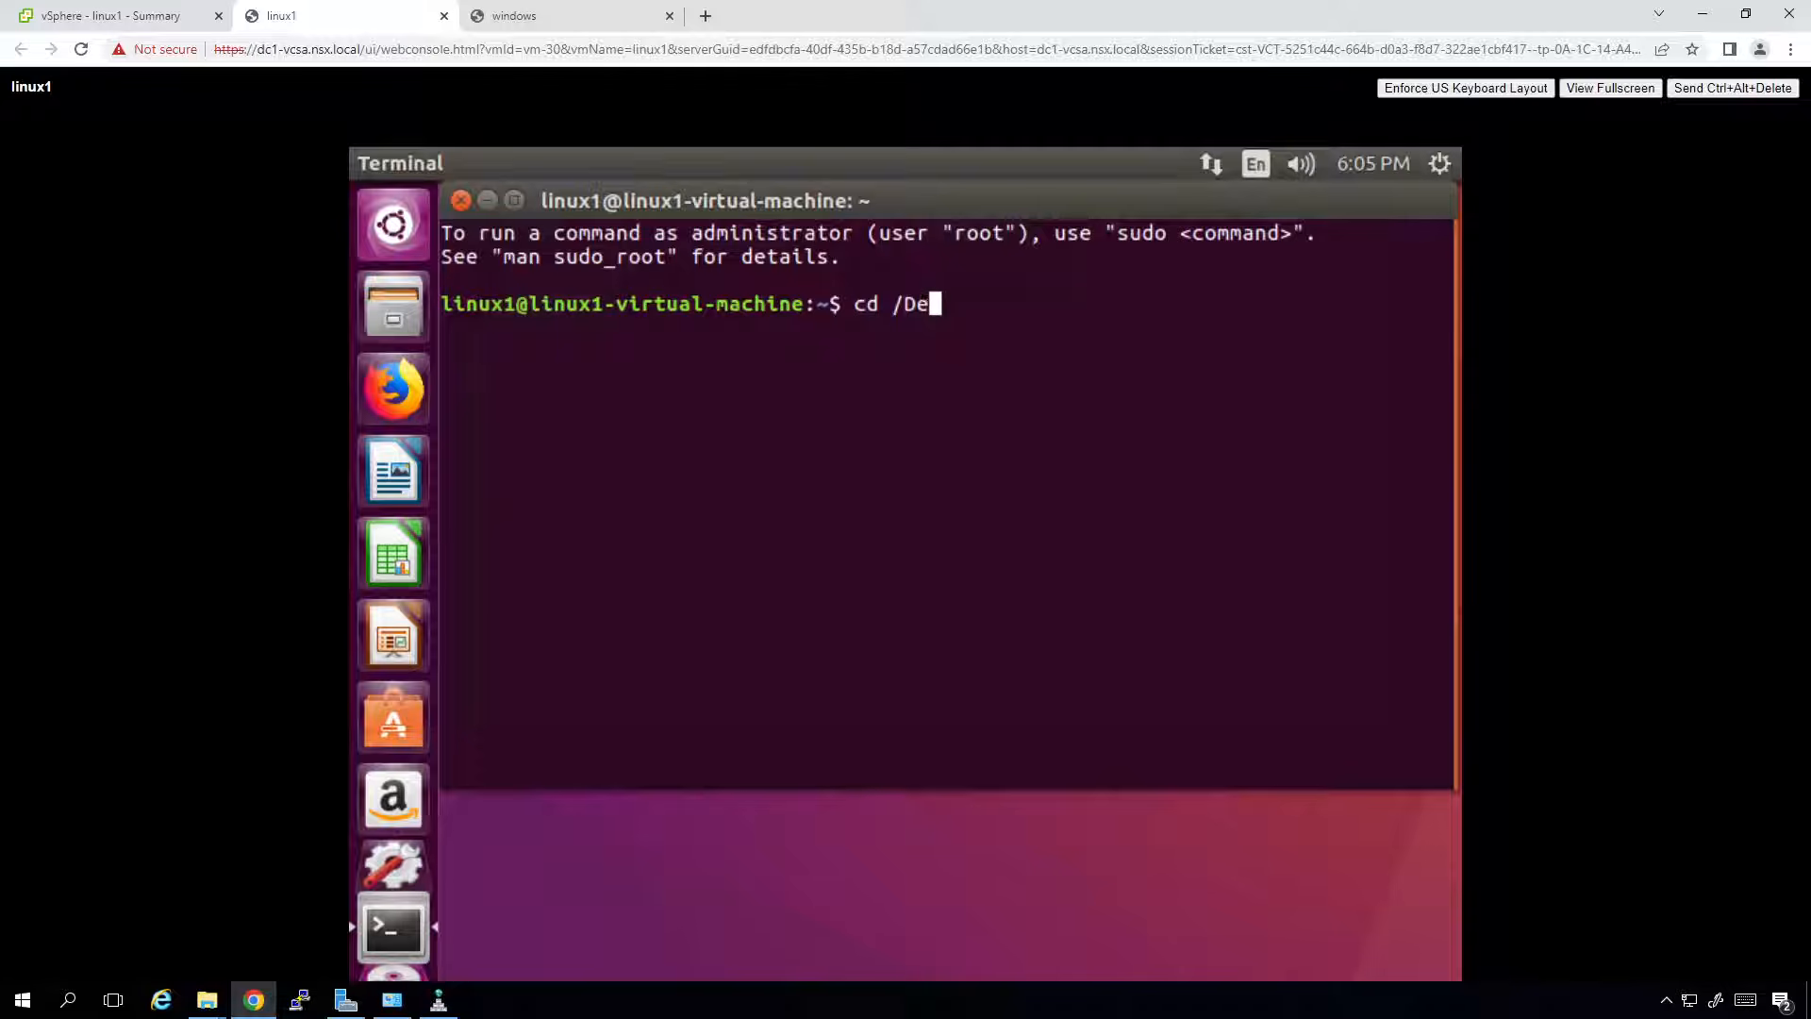
key("BackSpace")
key("BackSpace")
key("BackSpace")
type("\\Des")
key("Tab")
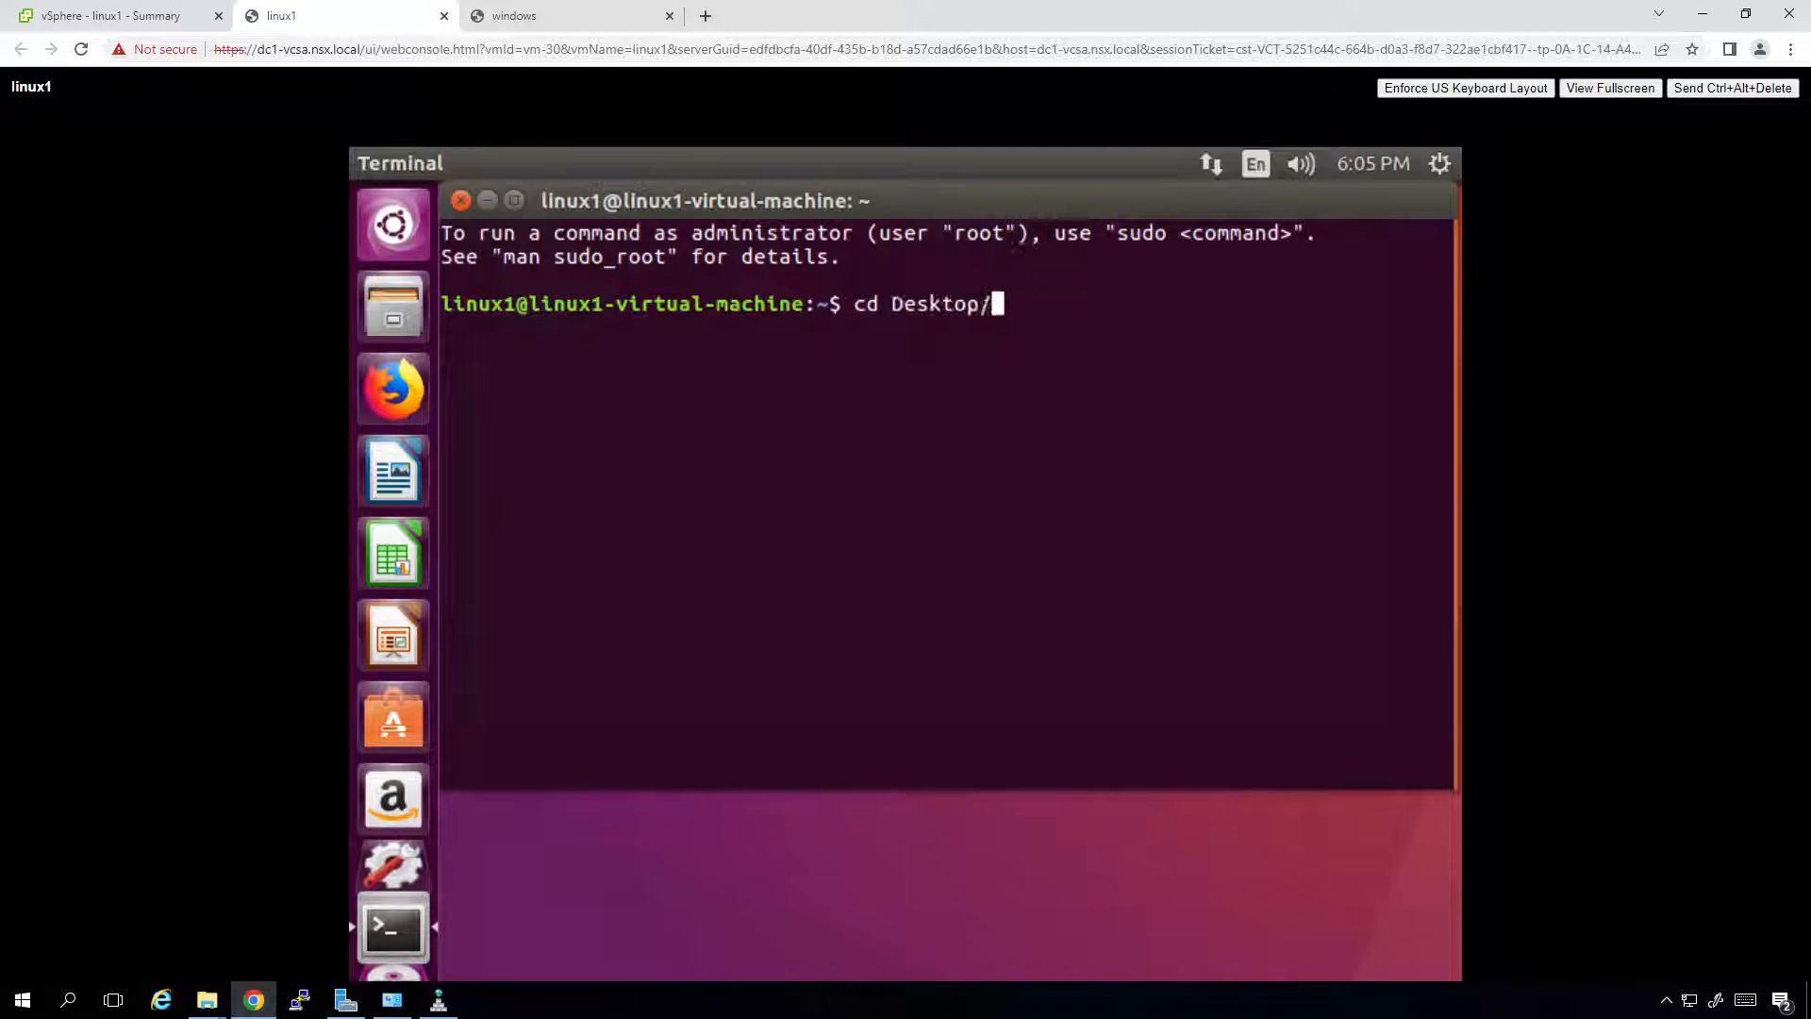
type("v")
key("Tab")
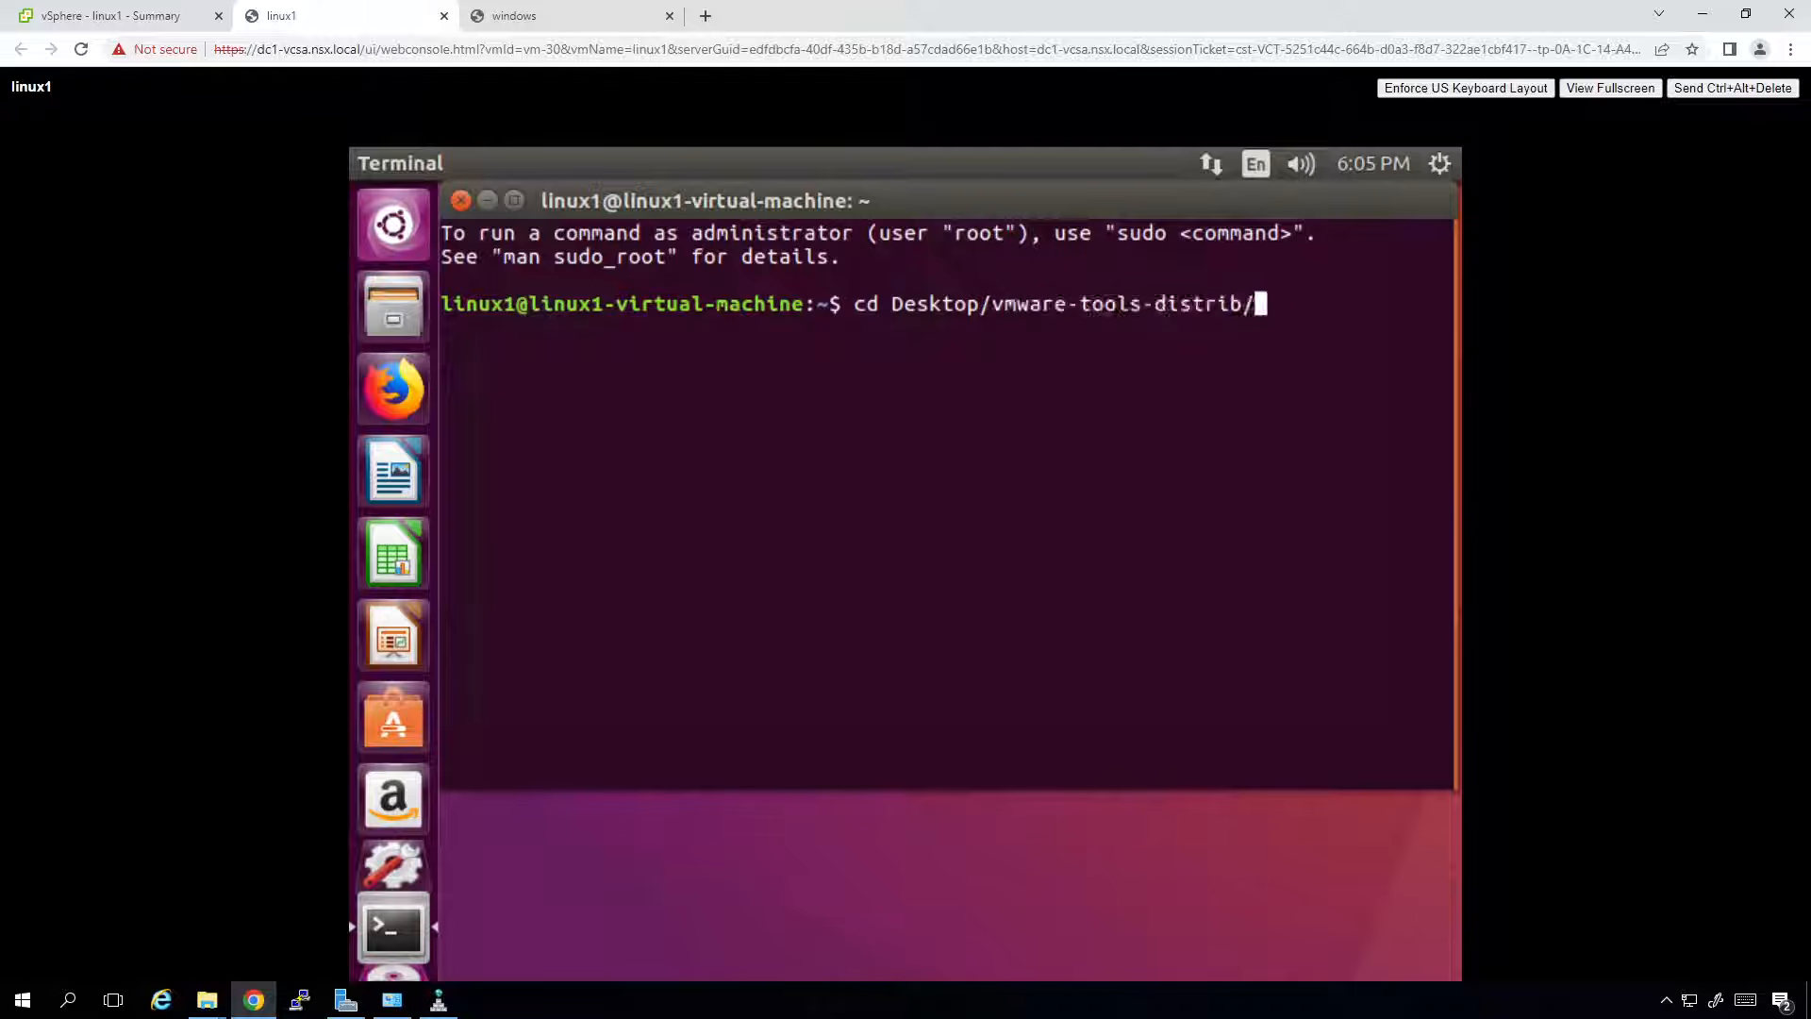
key("Return")
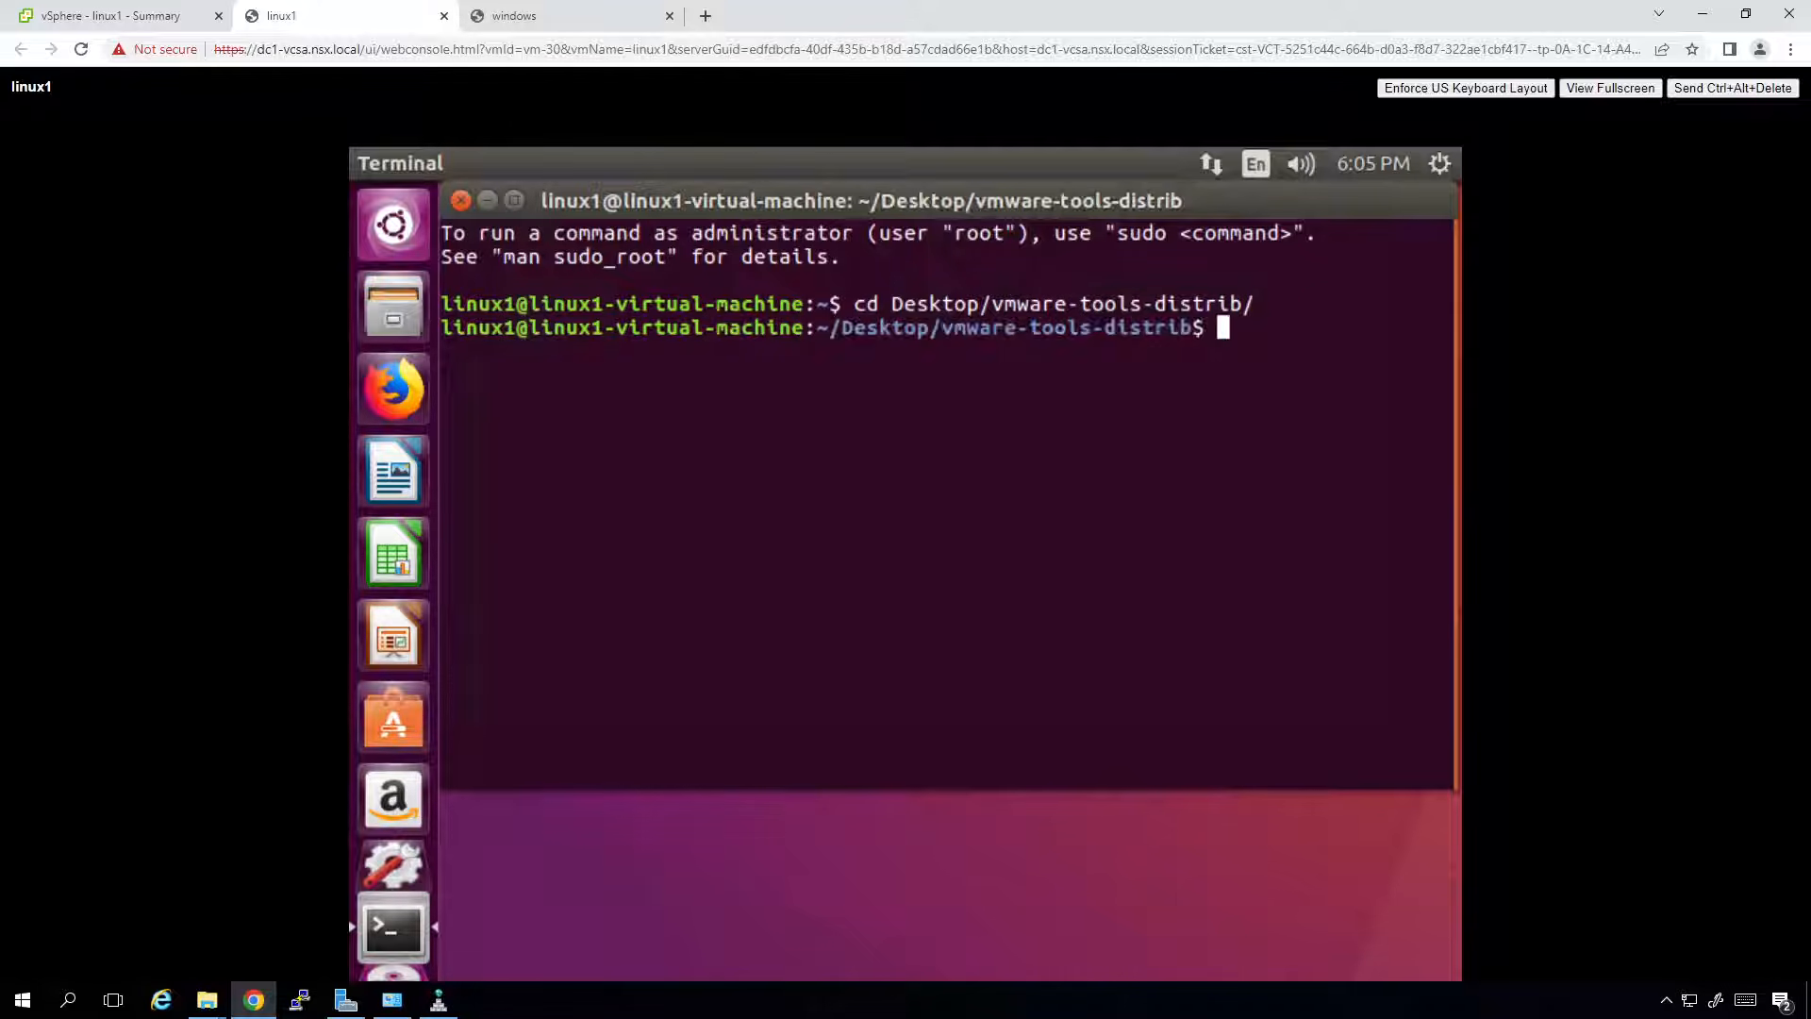
type("ls")
key("Return")
type("sudo")
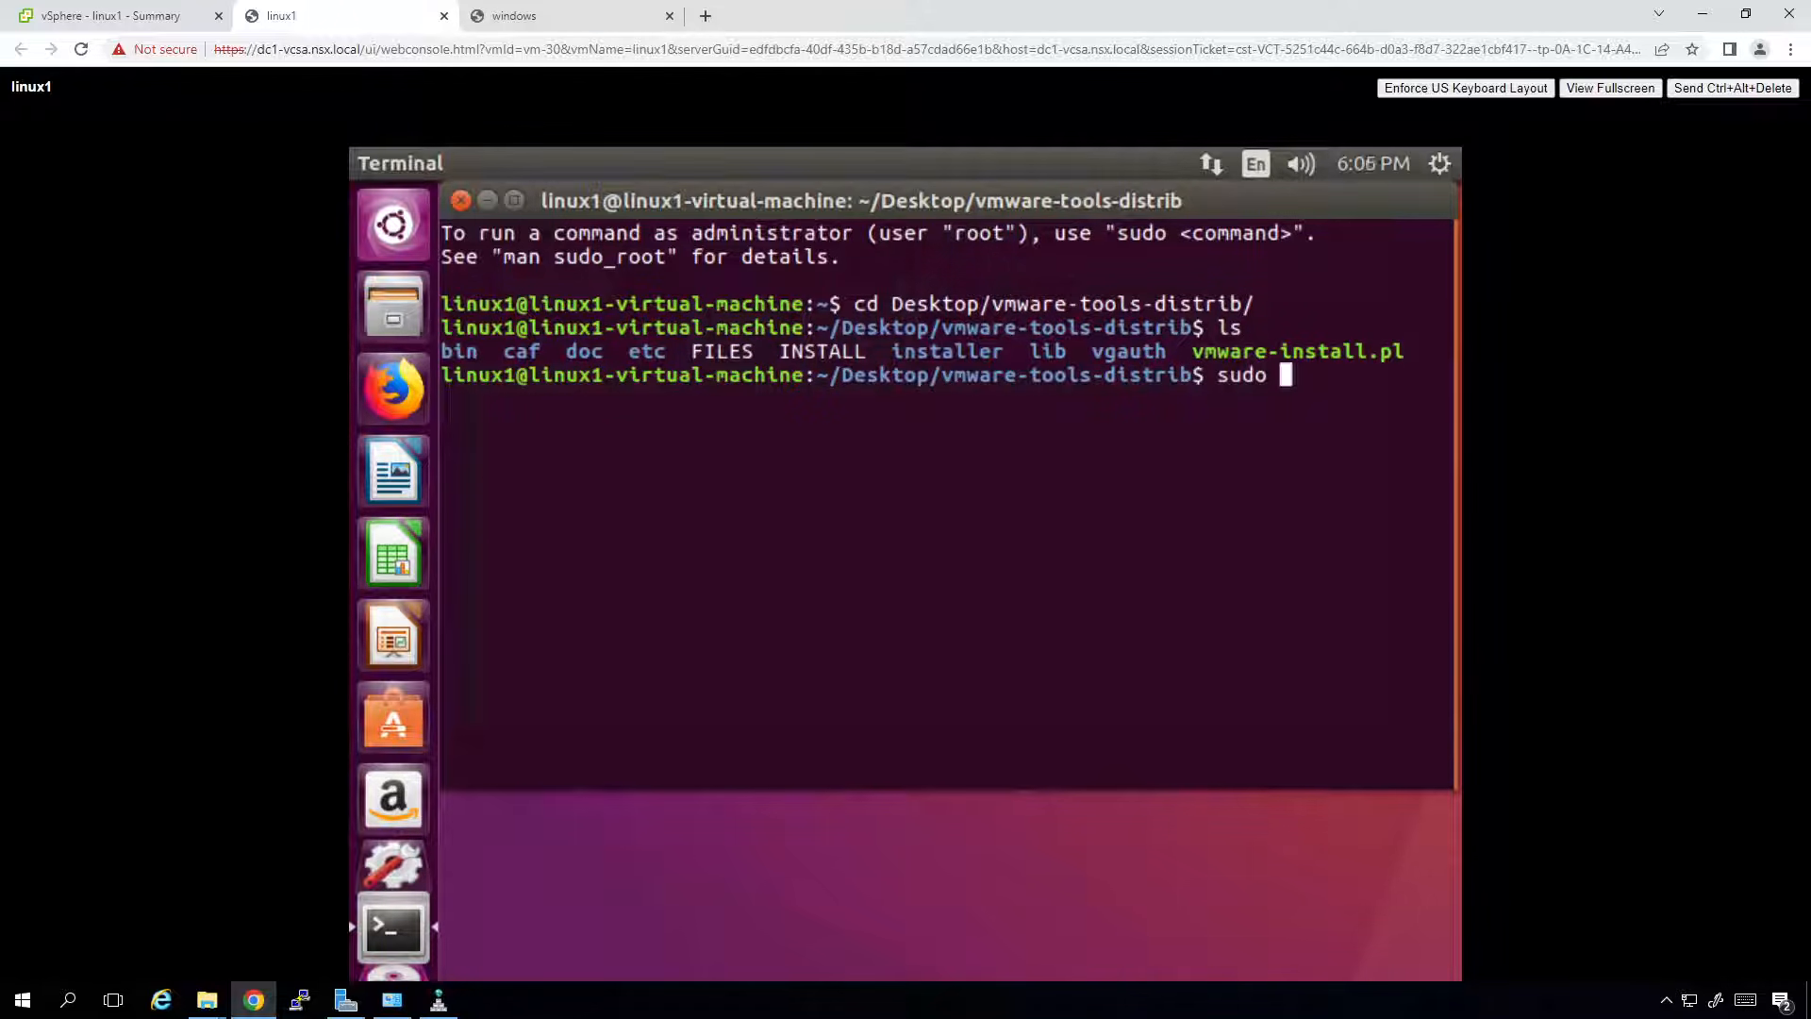
key("BackSpace")
key("BackSpace")
key("BackSpace")
key("BackSpace")
key("BackSpace")
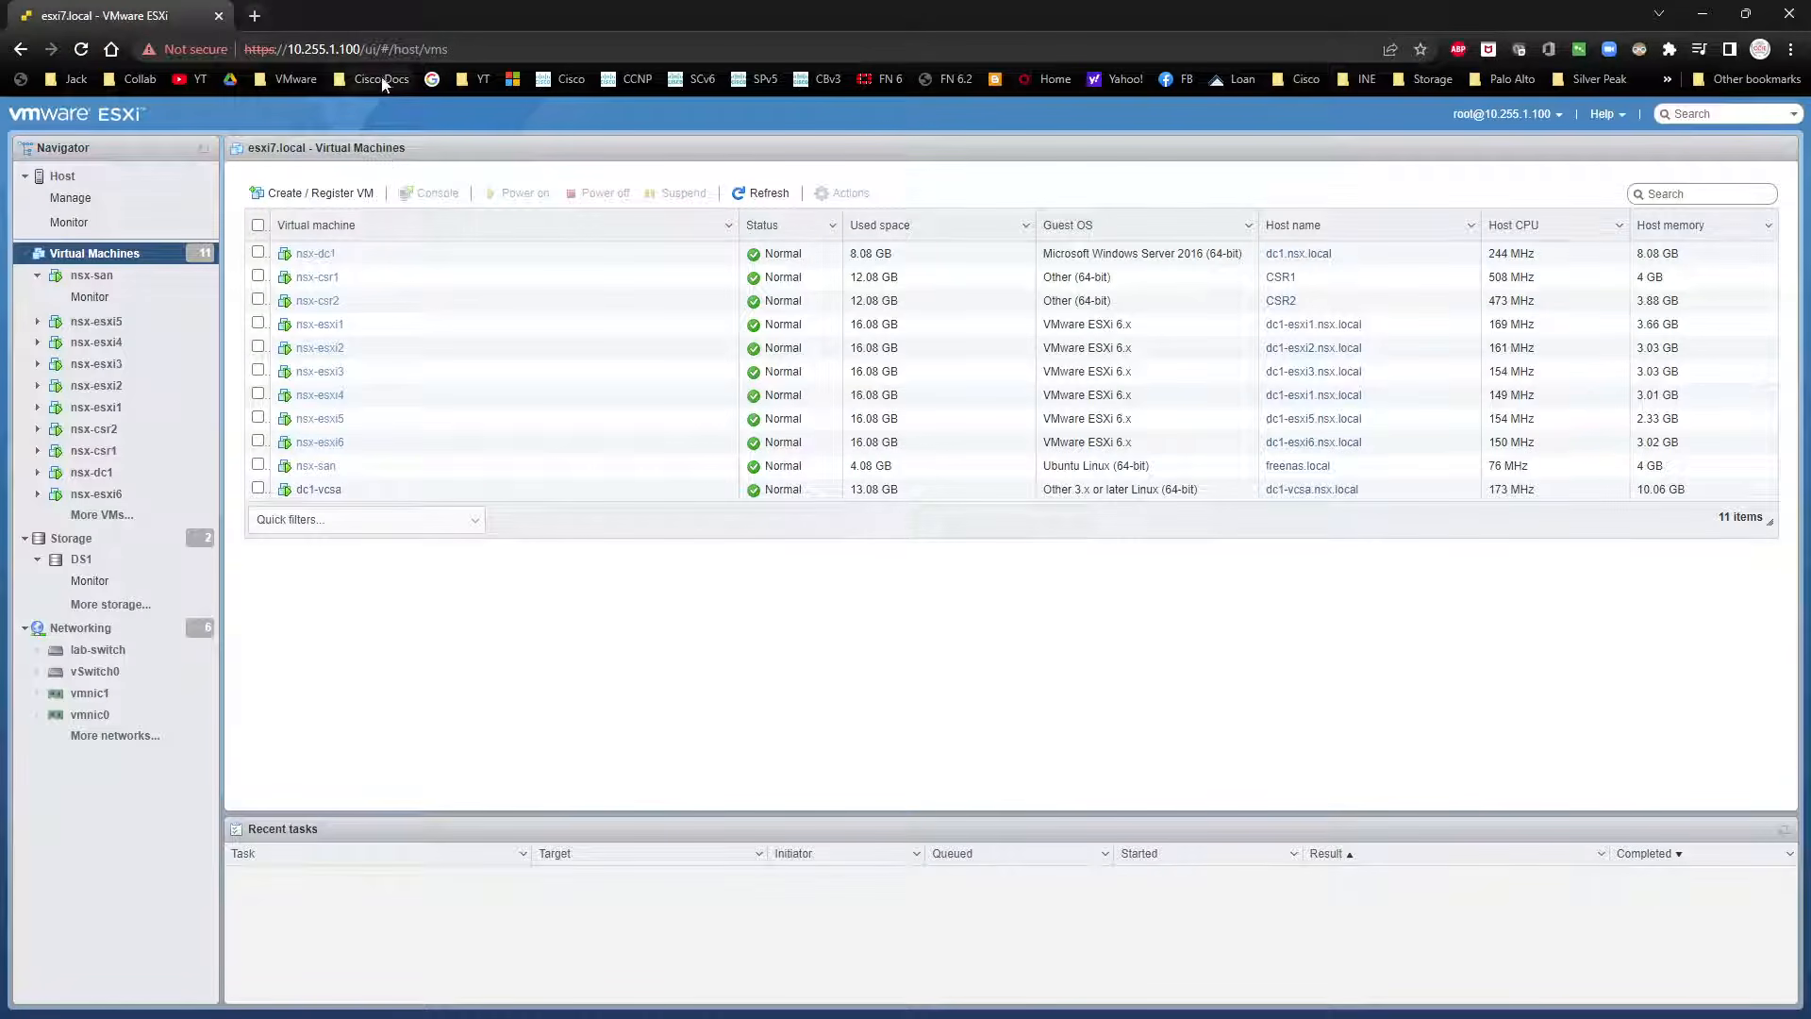
Open the VMware > DCV bookmark 'Installing VMware Tools in an Ubuntu Virtual Machine' and read its install steps.
left_click(303, 82)
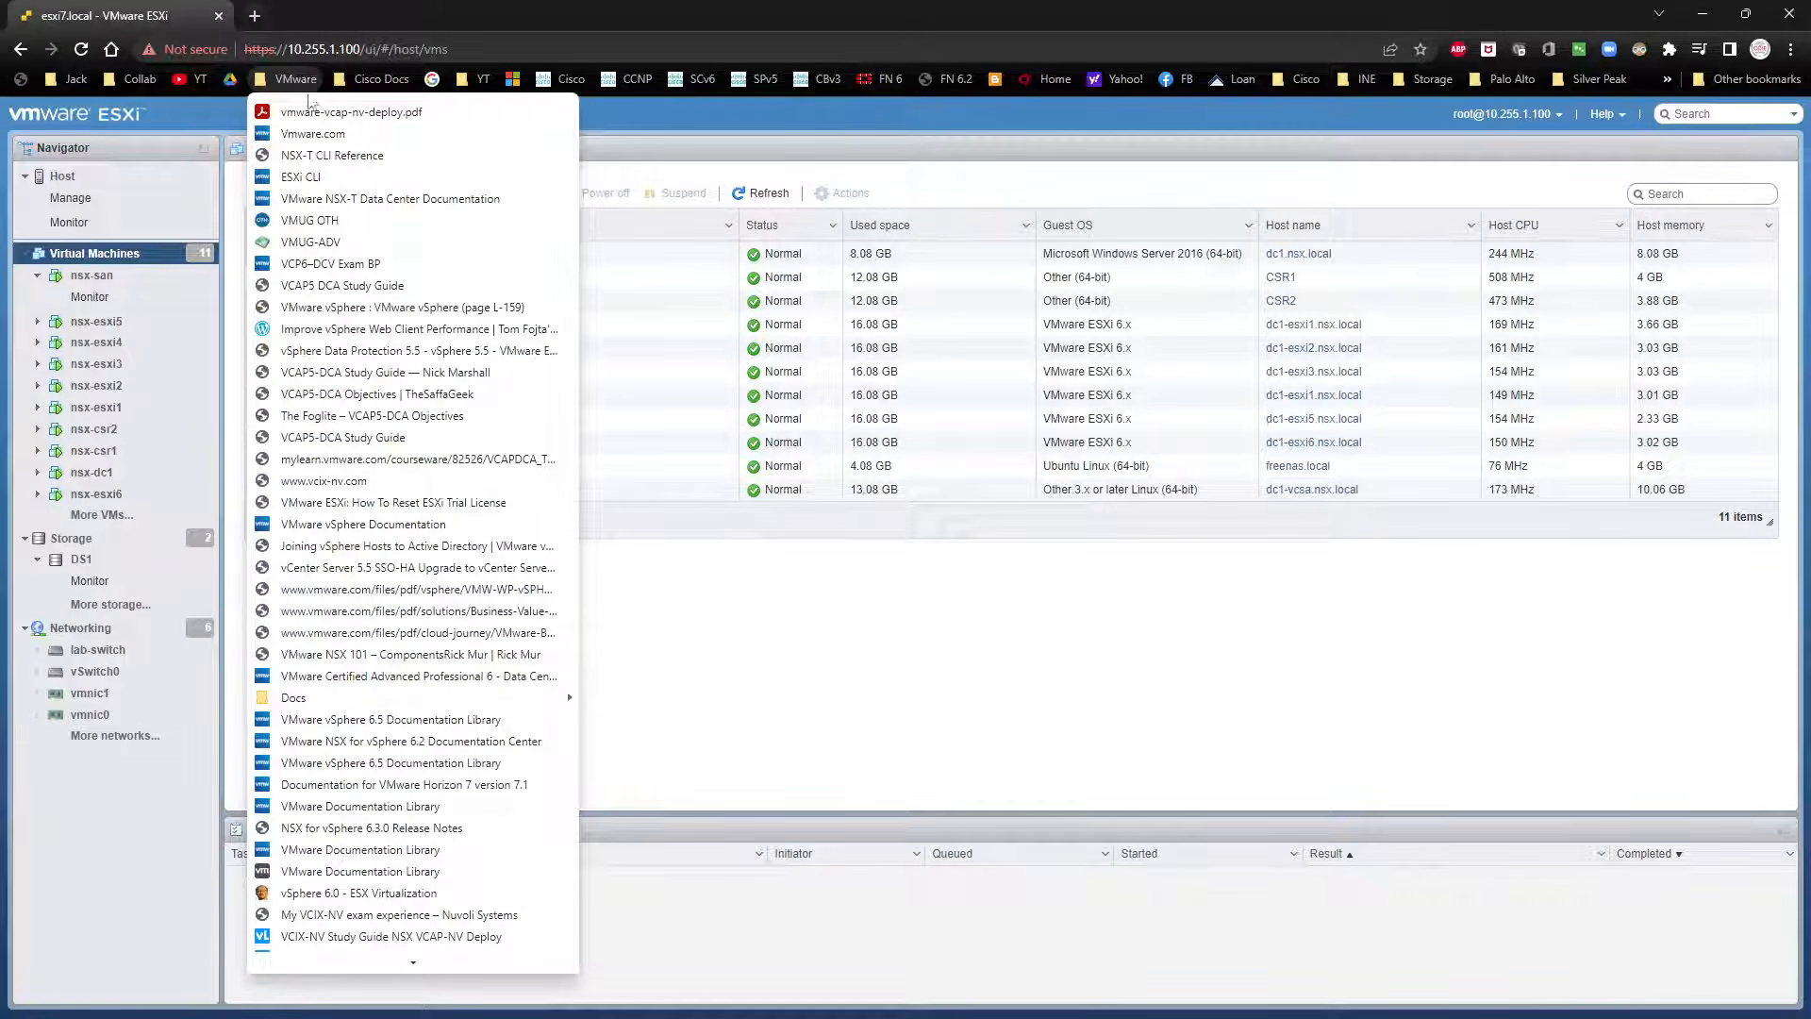
mouse_move(396, 960)
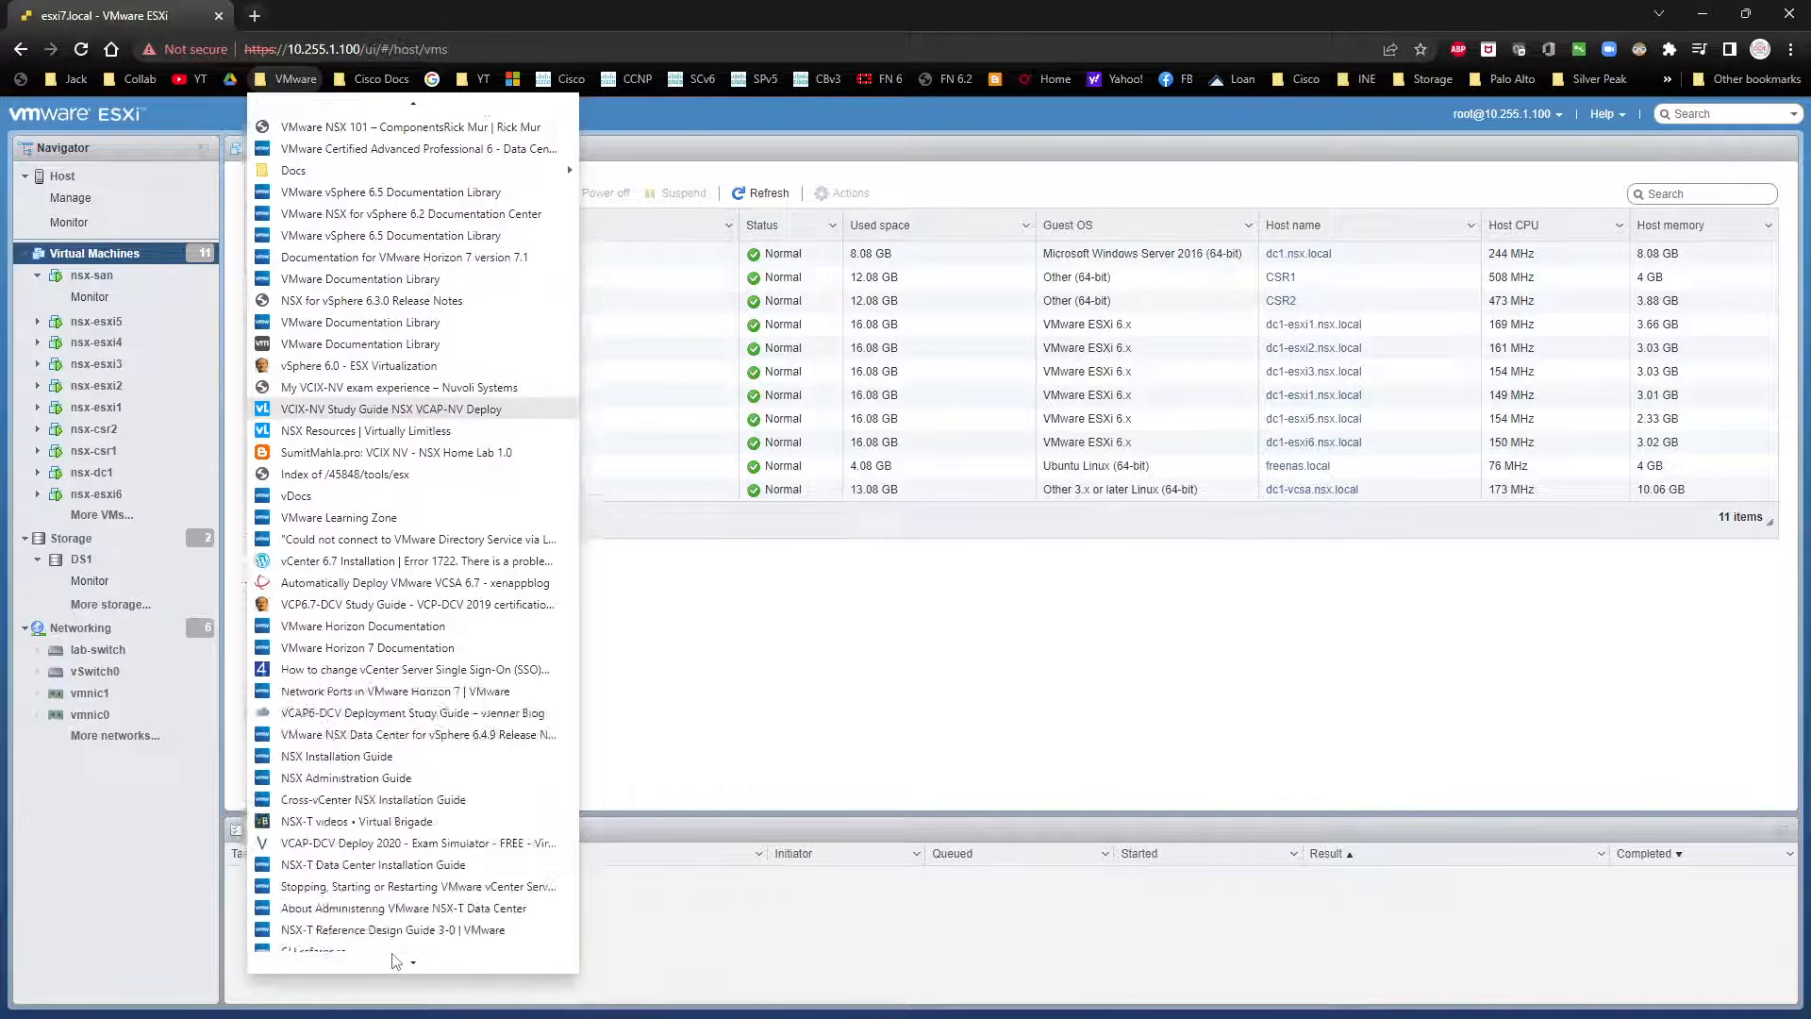
mouse_move(357, 921)
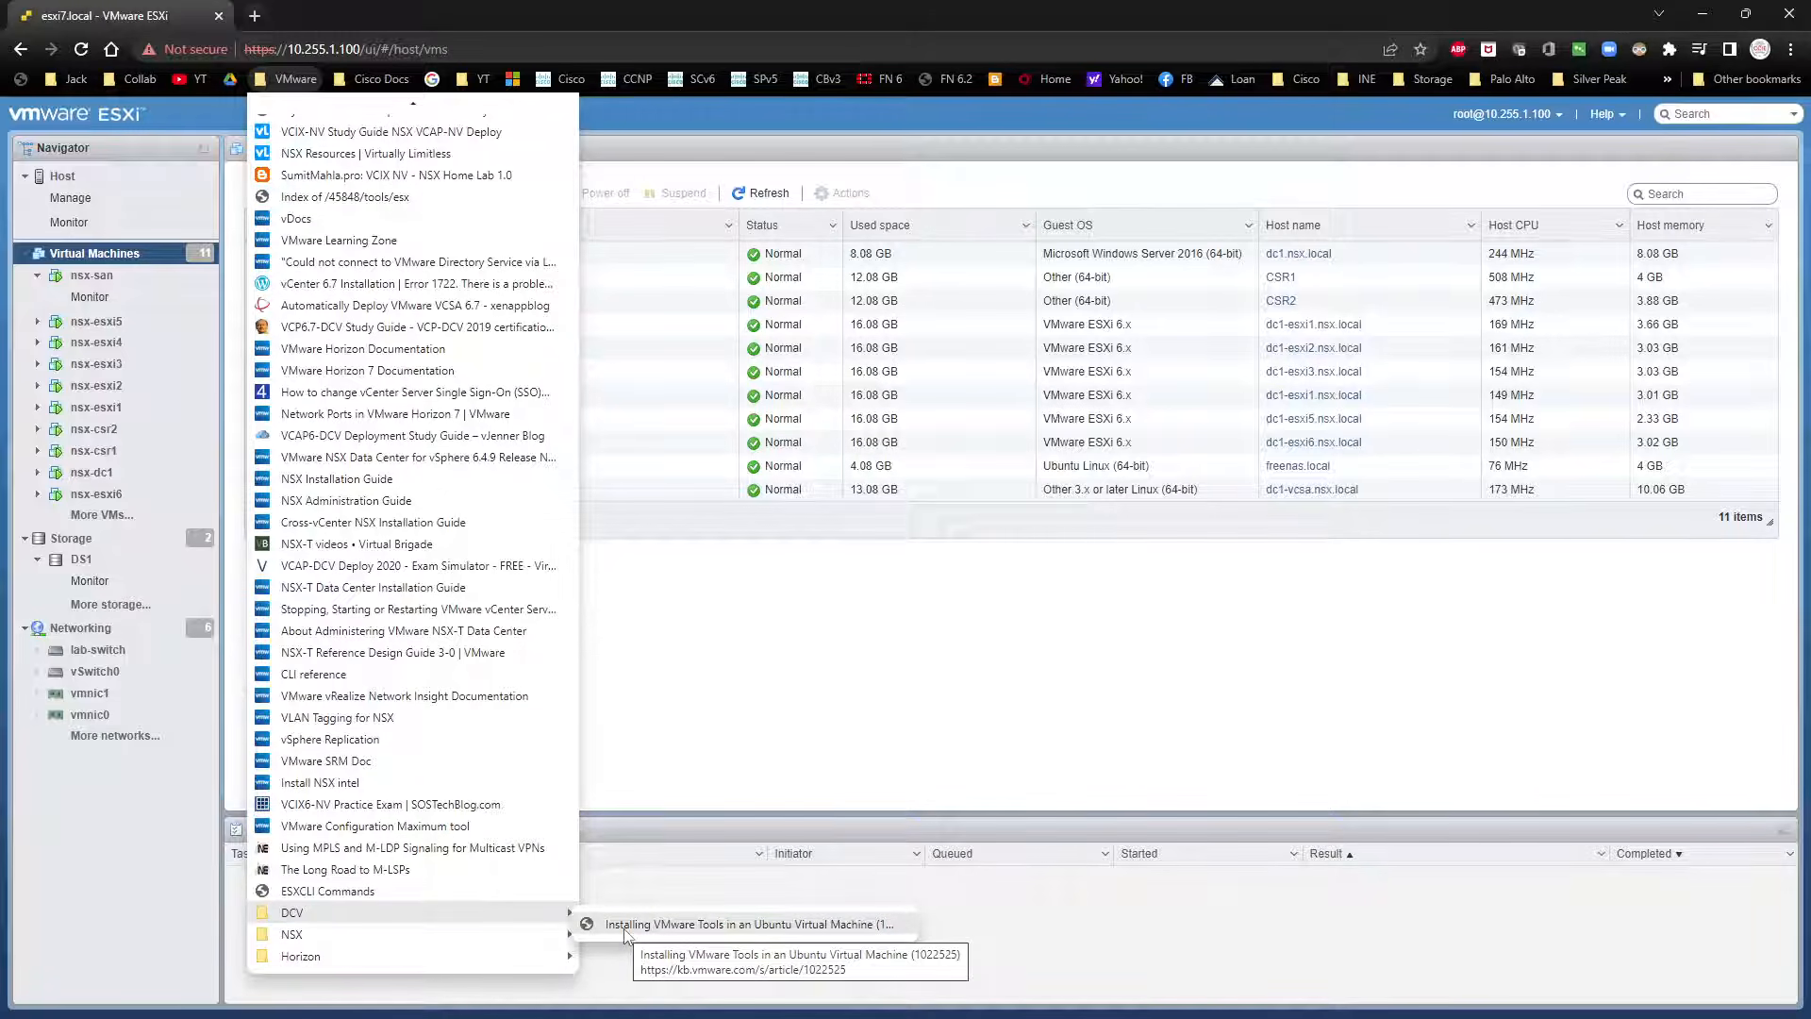
middle_click(624, 930)
left_click(386, 18)
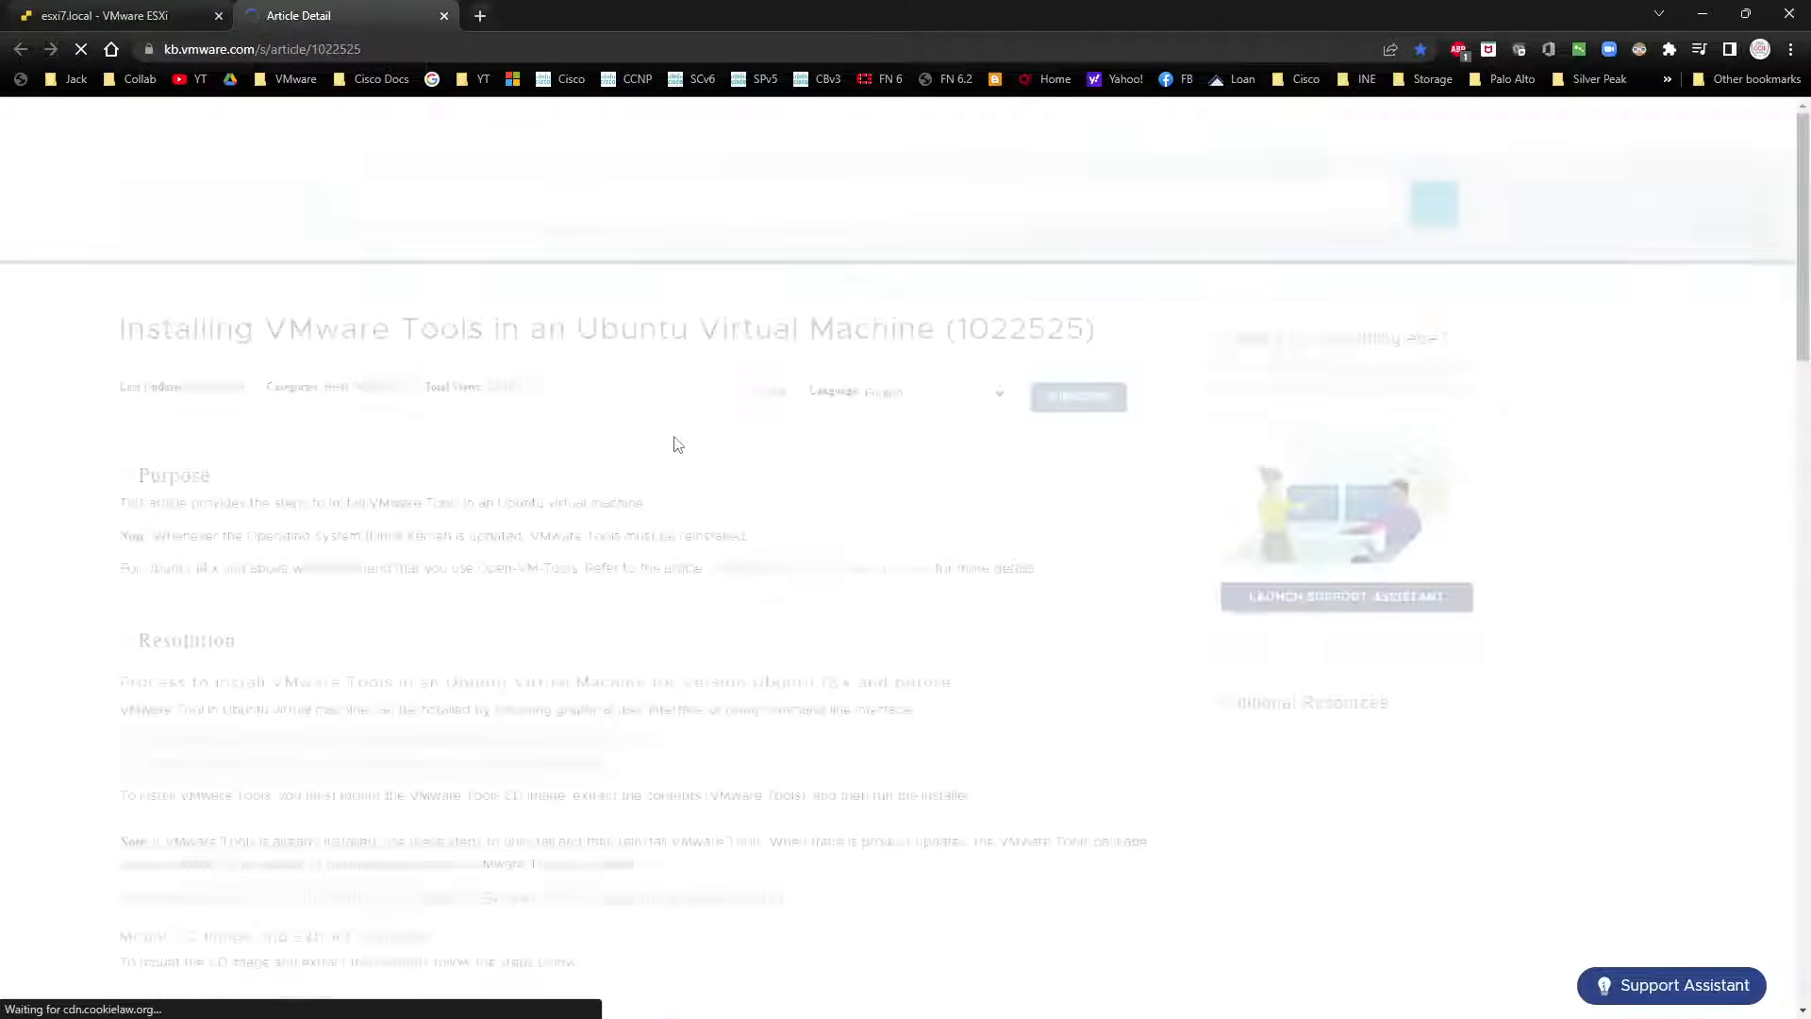
scroll(691, 450, "down", 7)
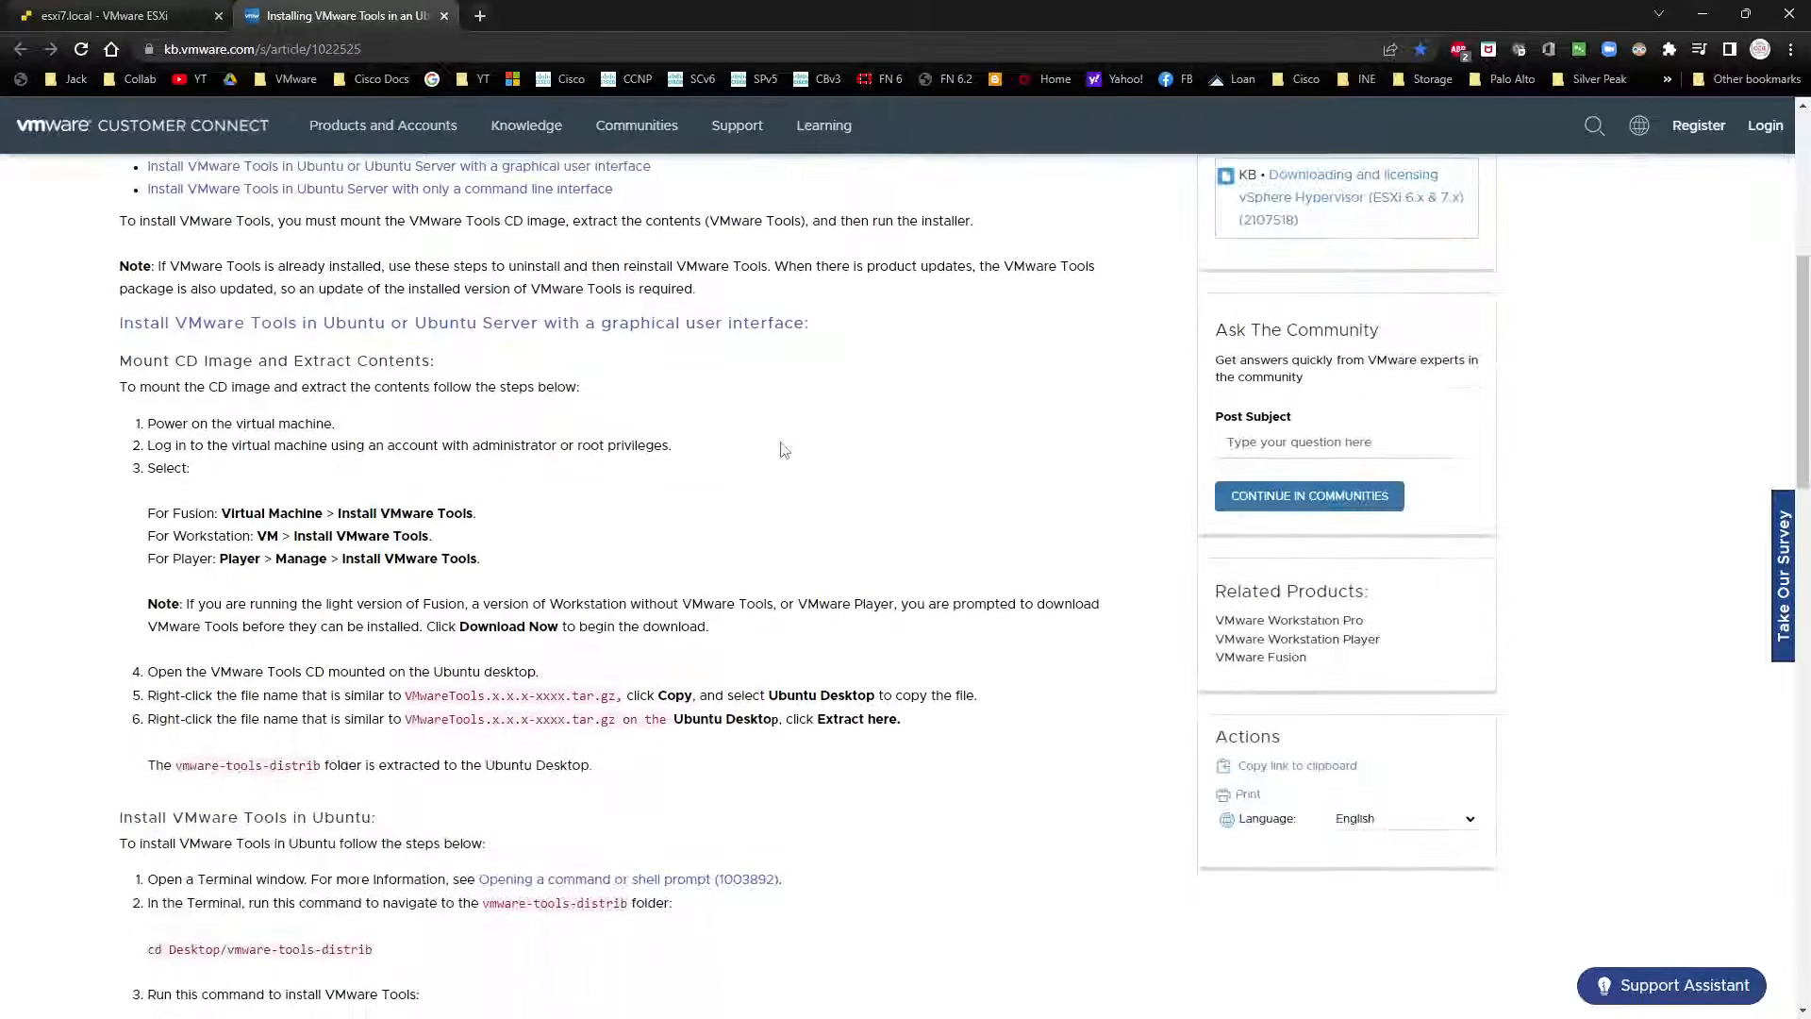
scroll(208, 672, "down", 2)
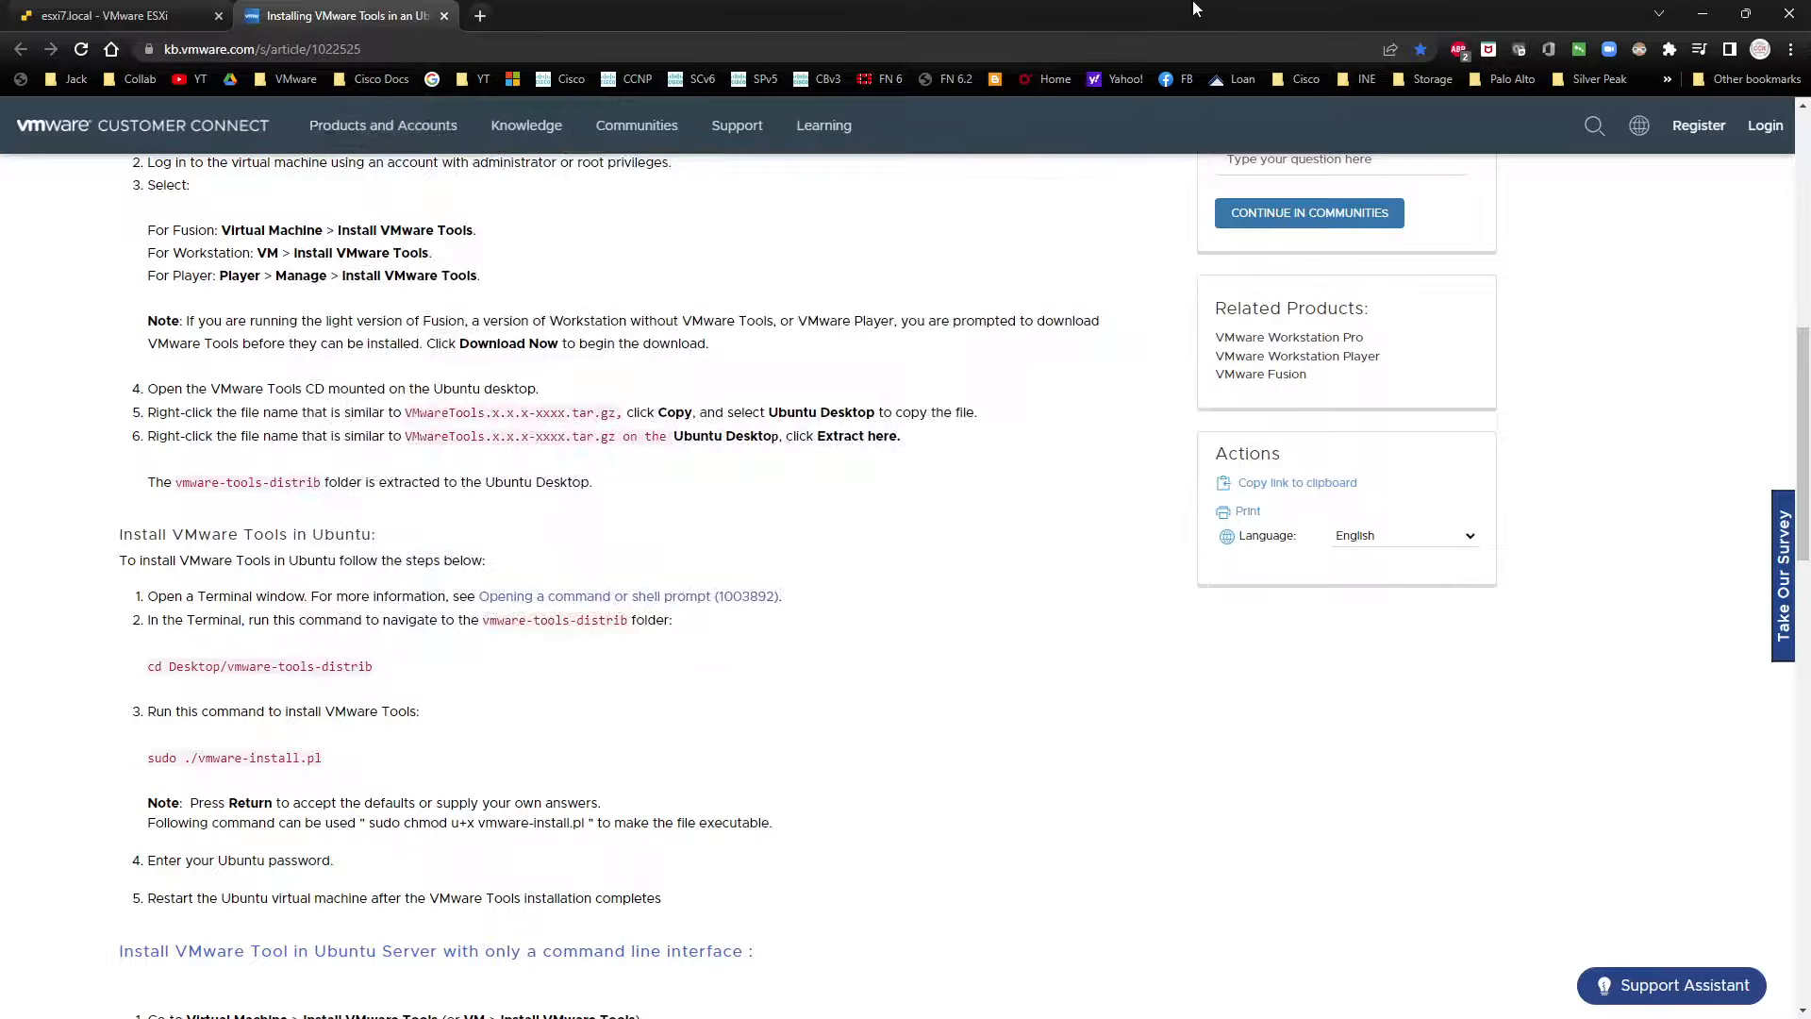
left_click(1701, 16)
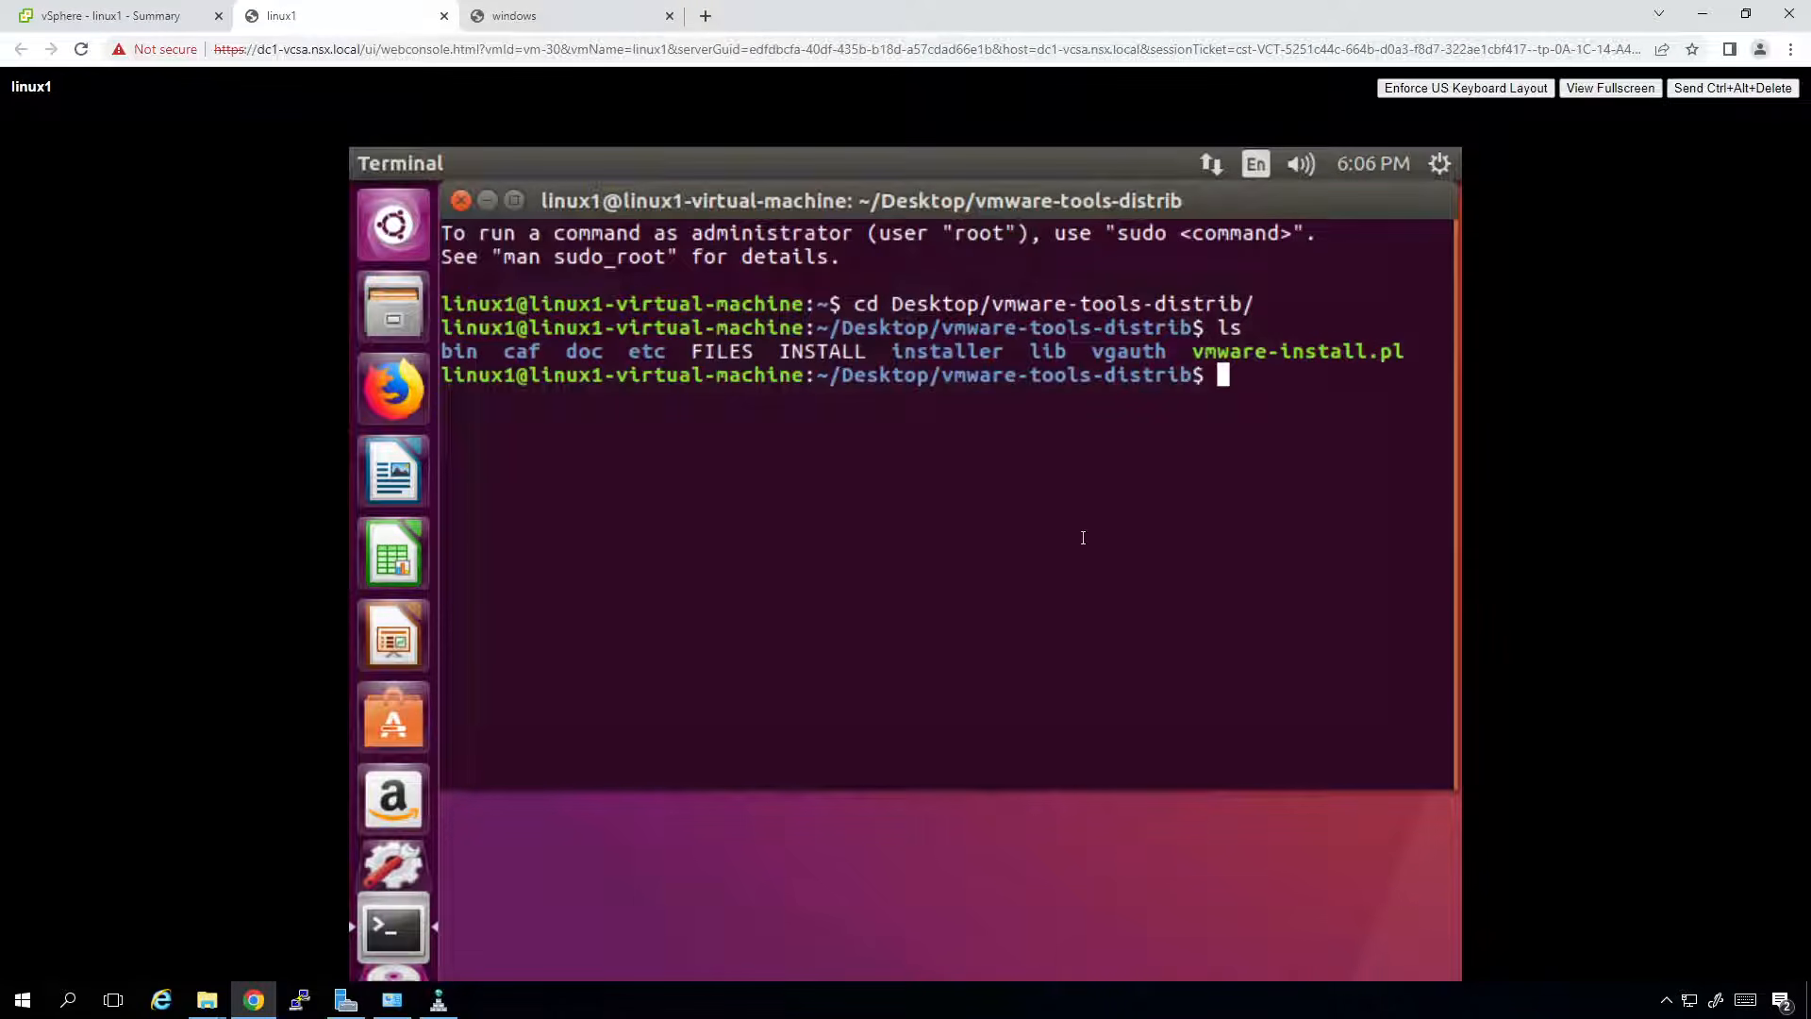
Run sudo ./vmware-install.pl, authenticate, and answer 'yes' to proceed with the installation.
type("sudo ./vm")
key("Tab")
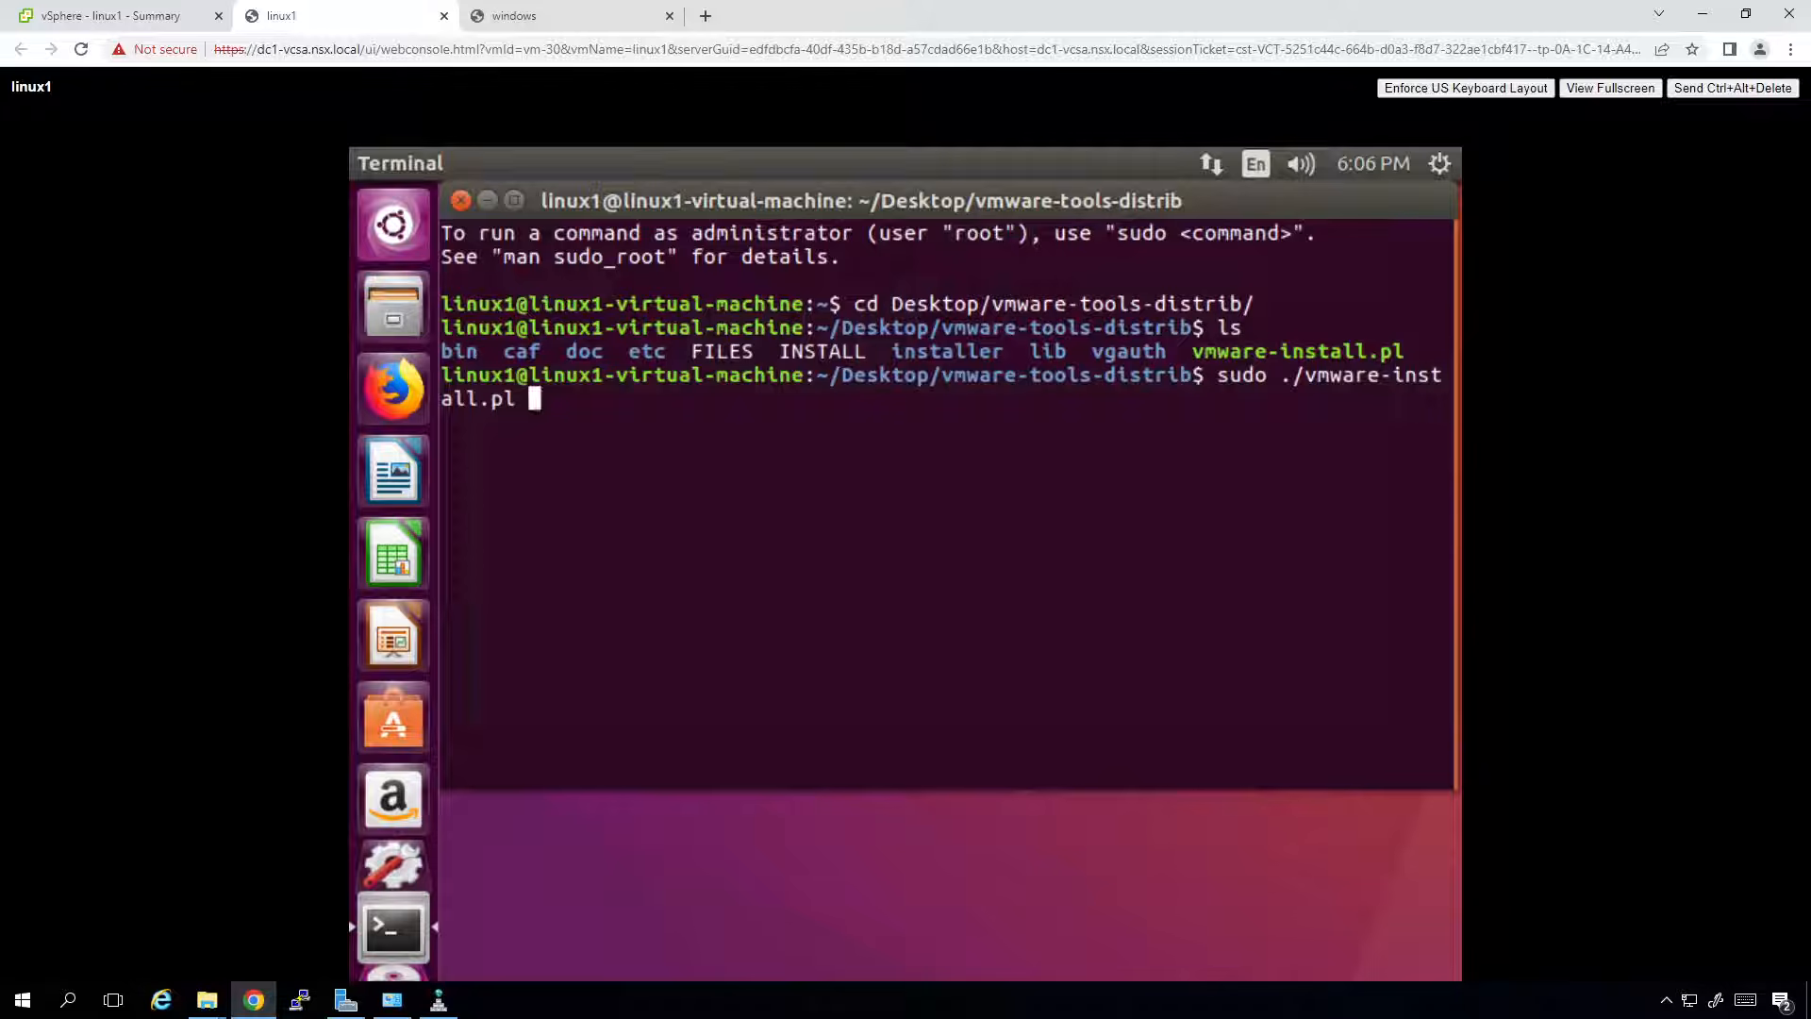
key("Return")
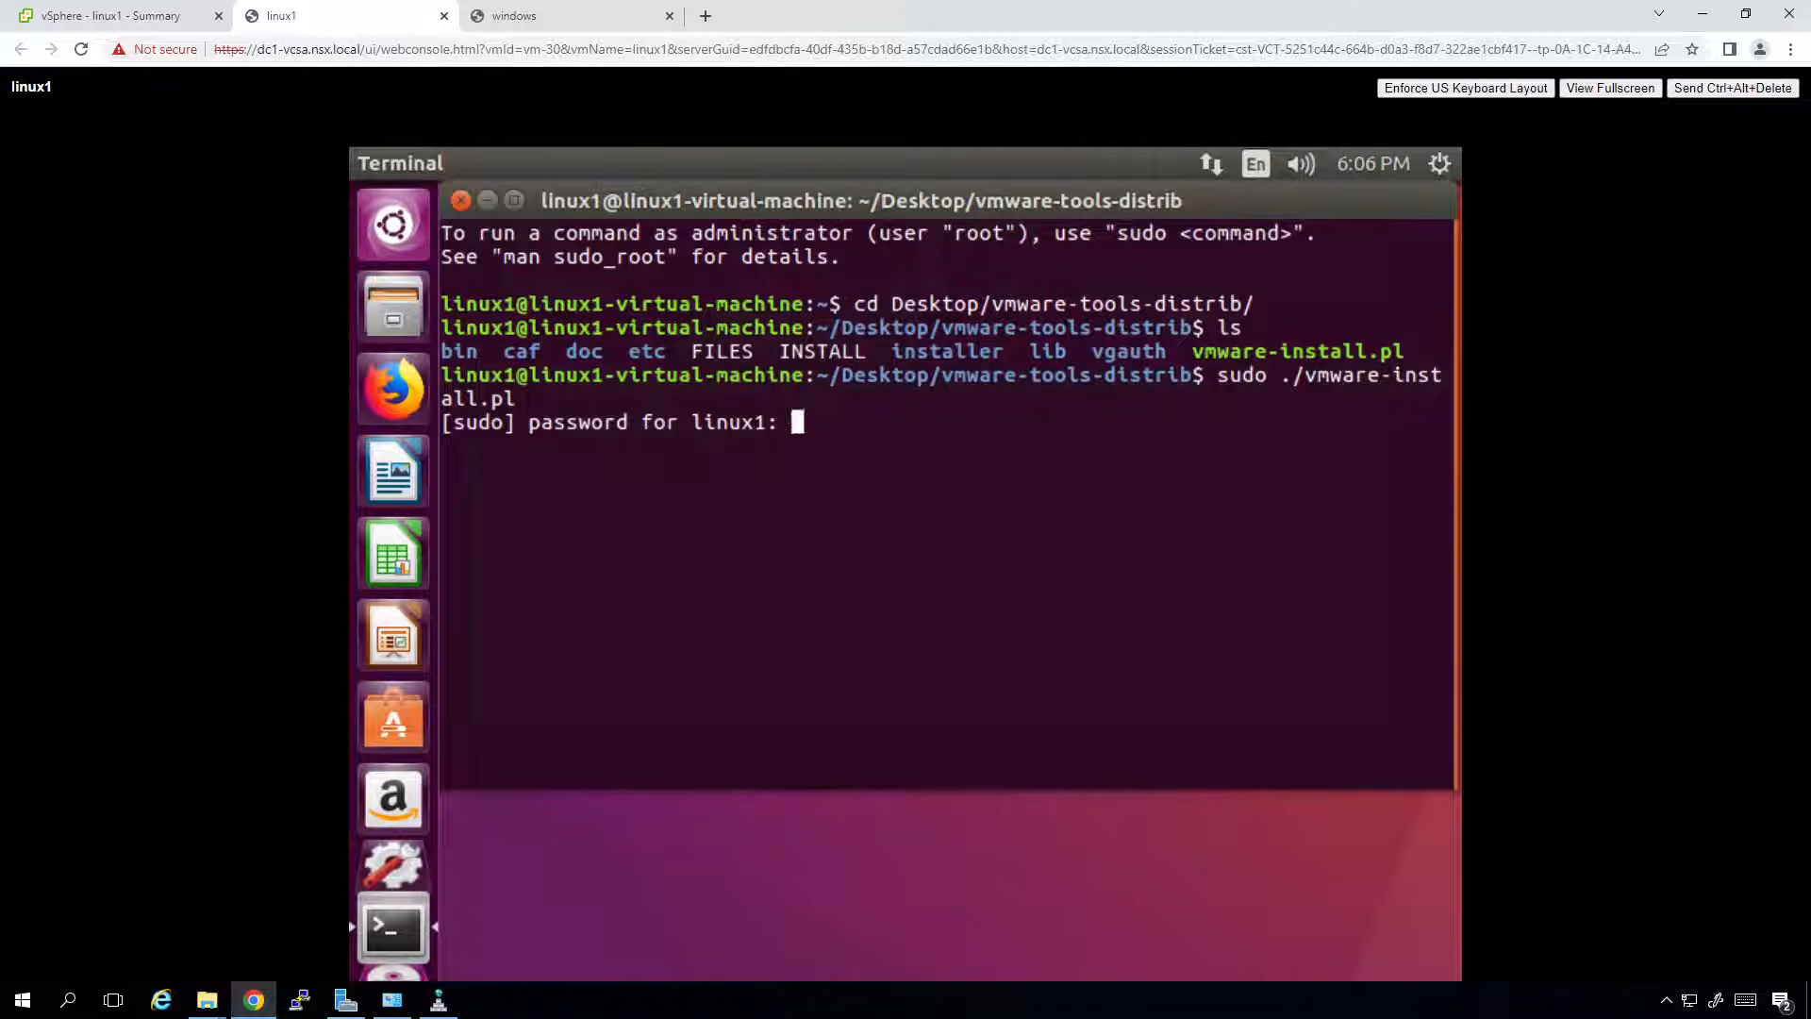
key("Return")
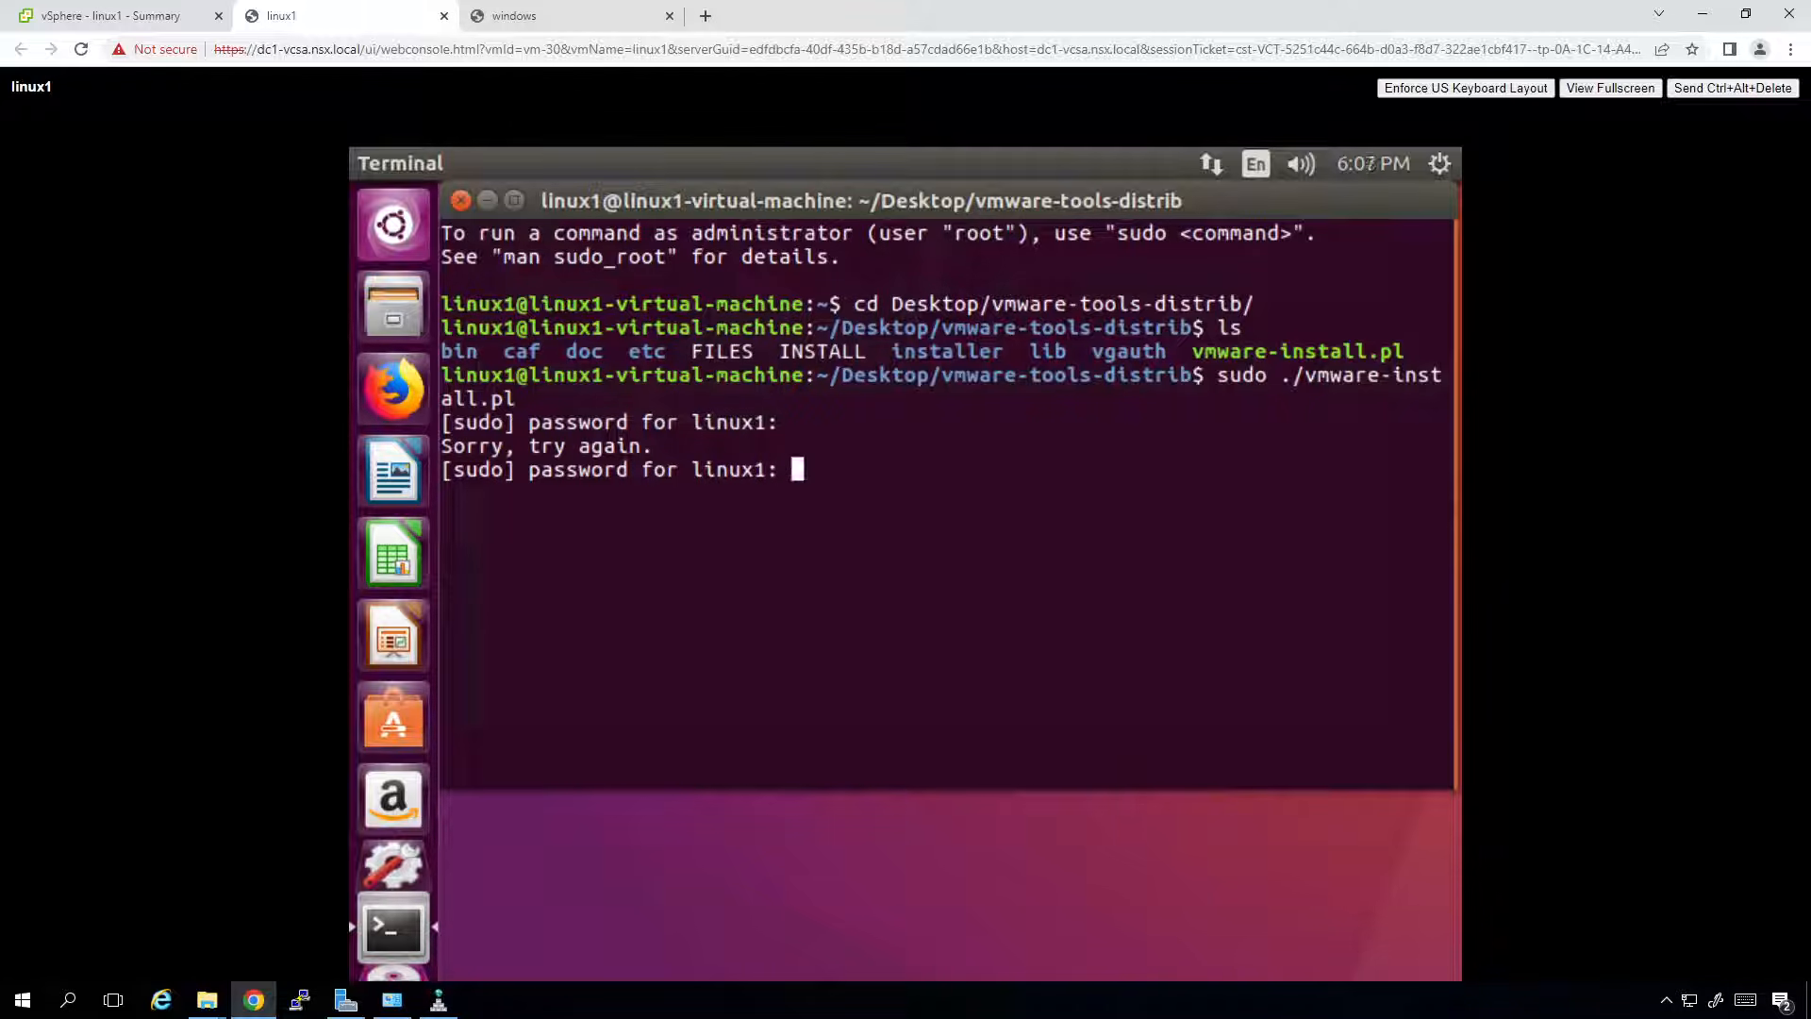
key("Return")
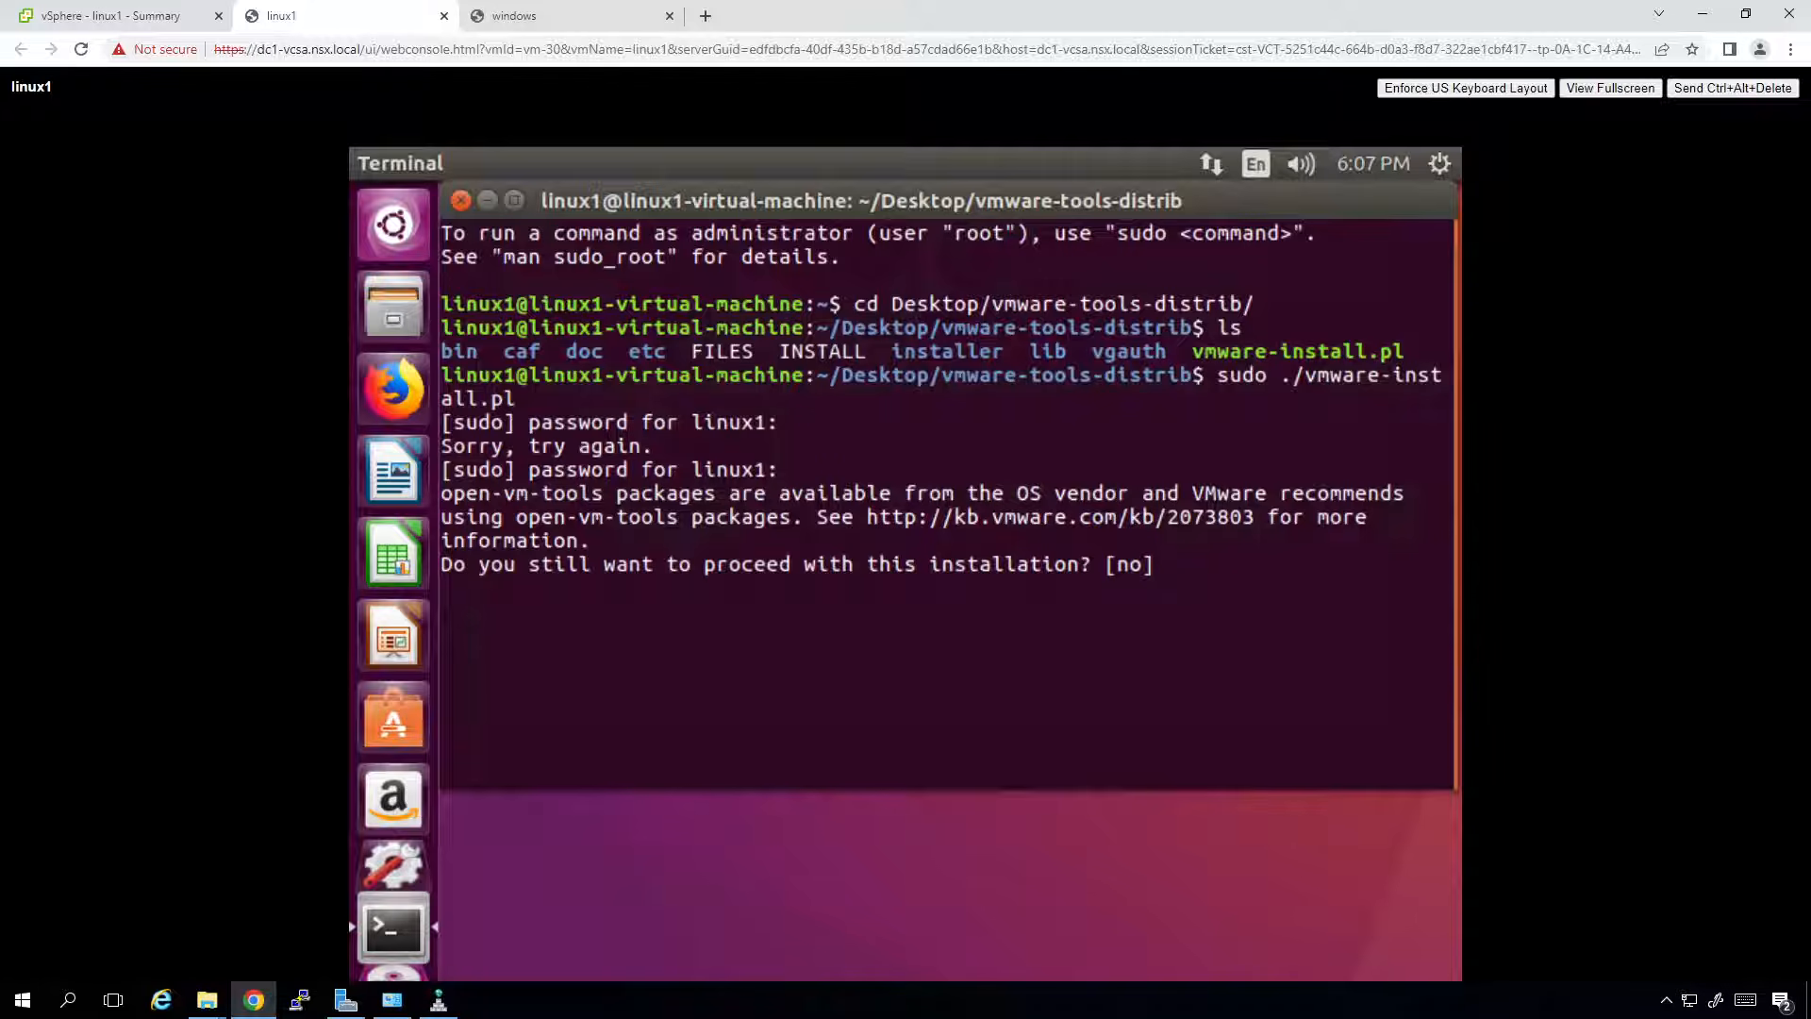
type("yes")
key("Return")
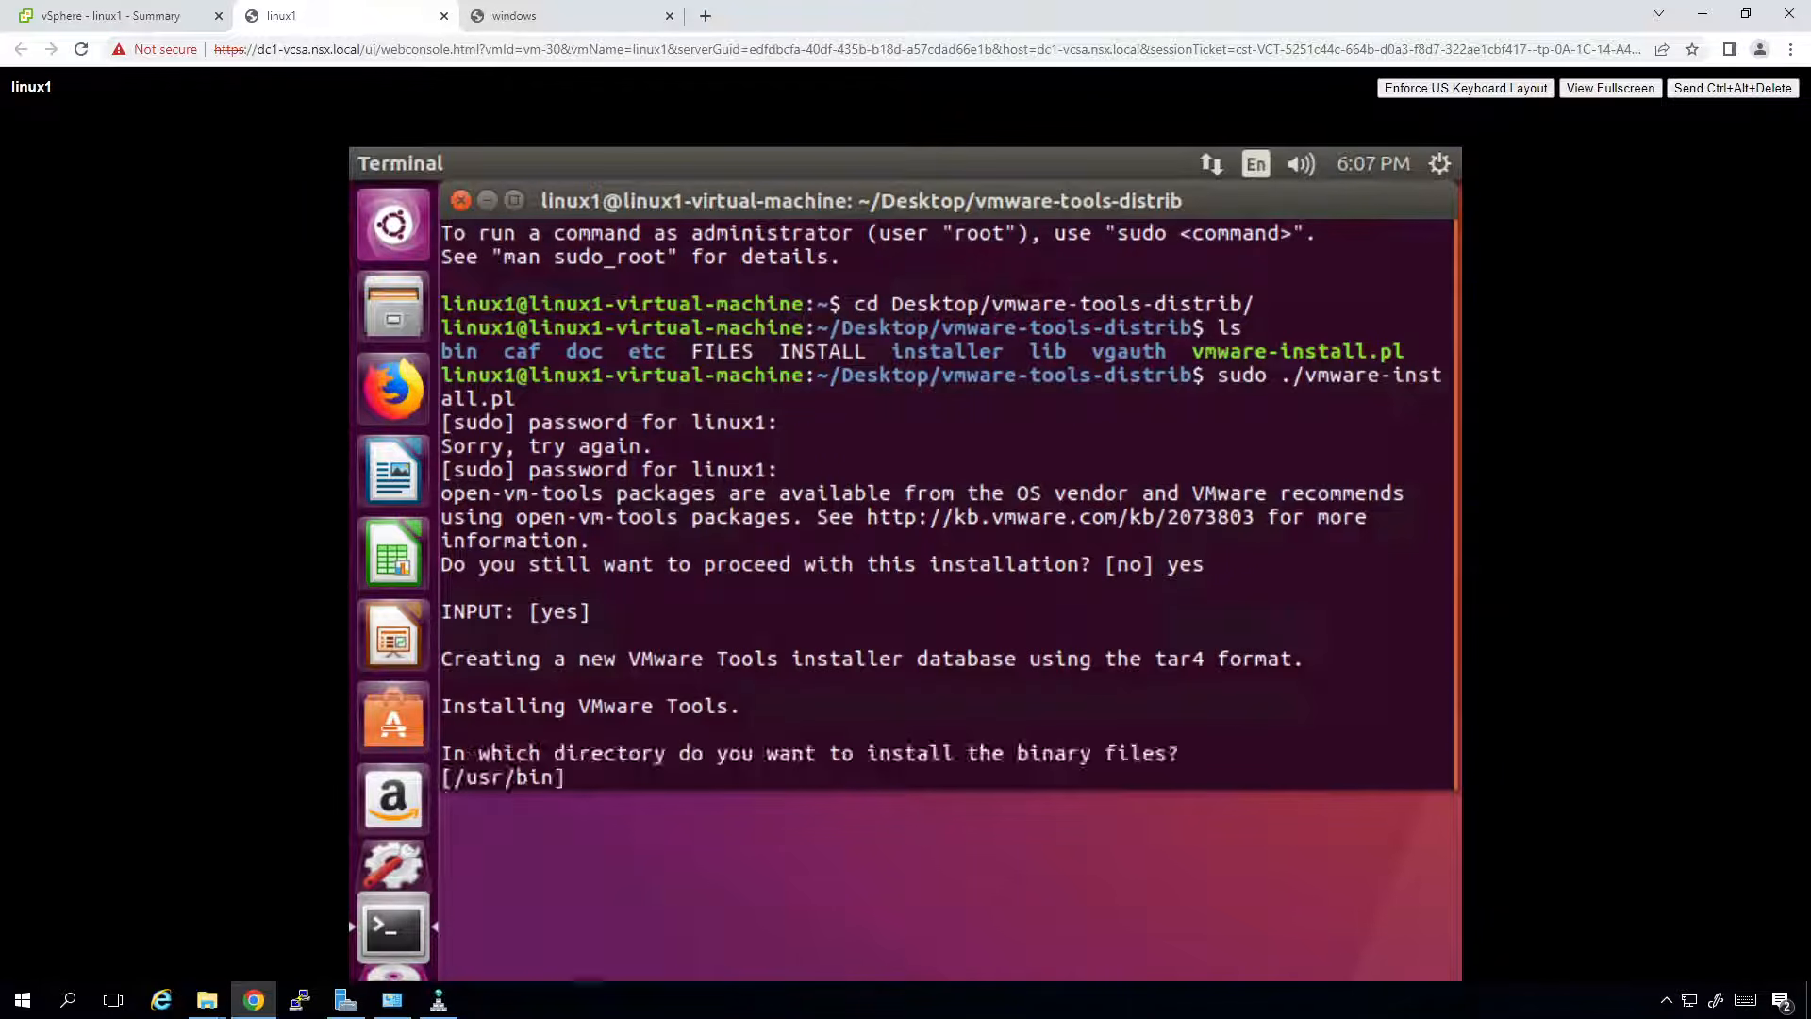
Accept the default binary, init, daemon, library and documentation directories at each installer prompt.
key("Return")
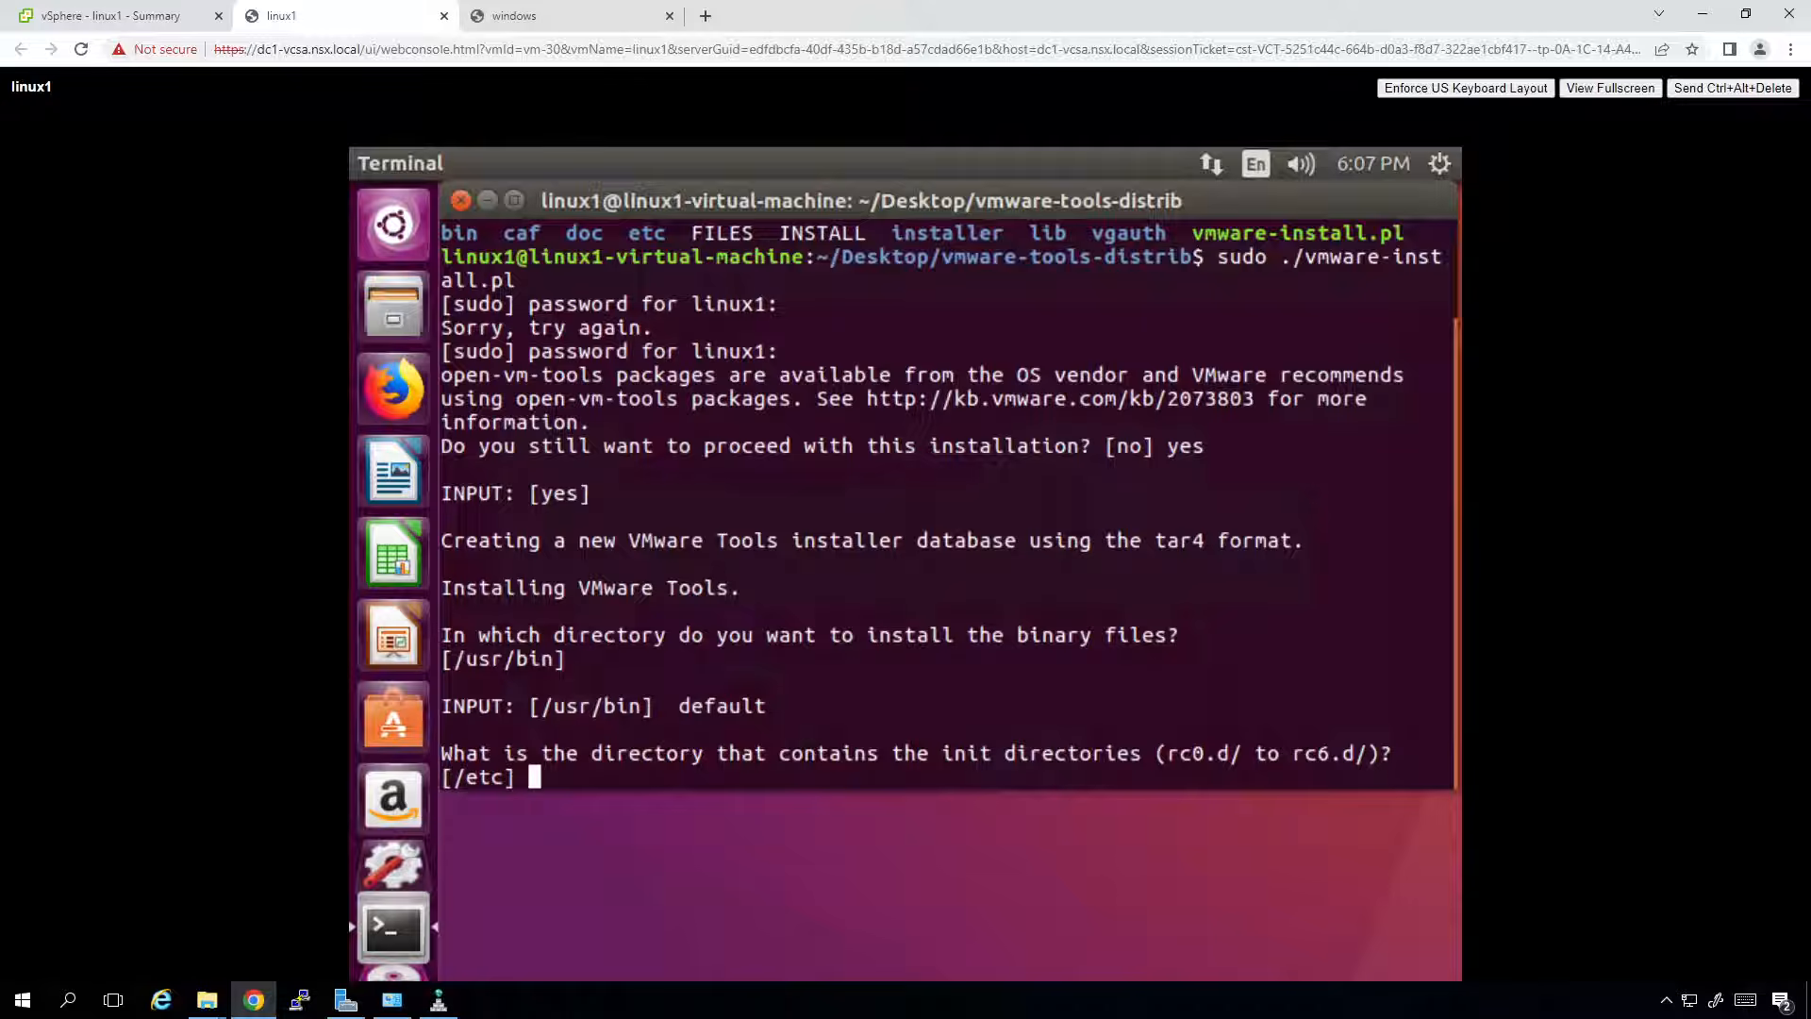
key("Return")
key("Return")
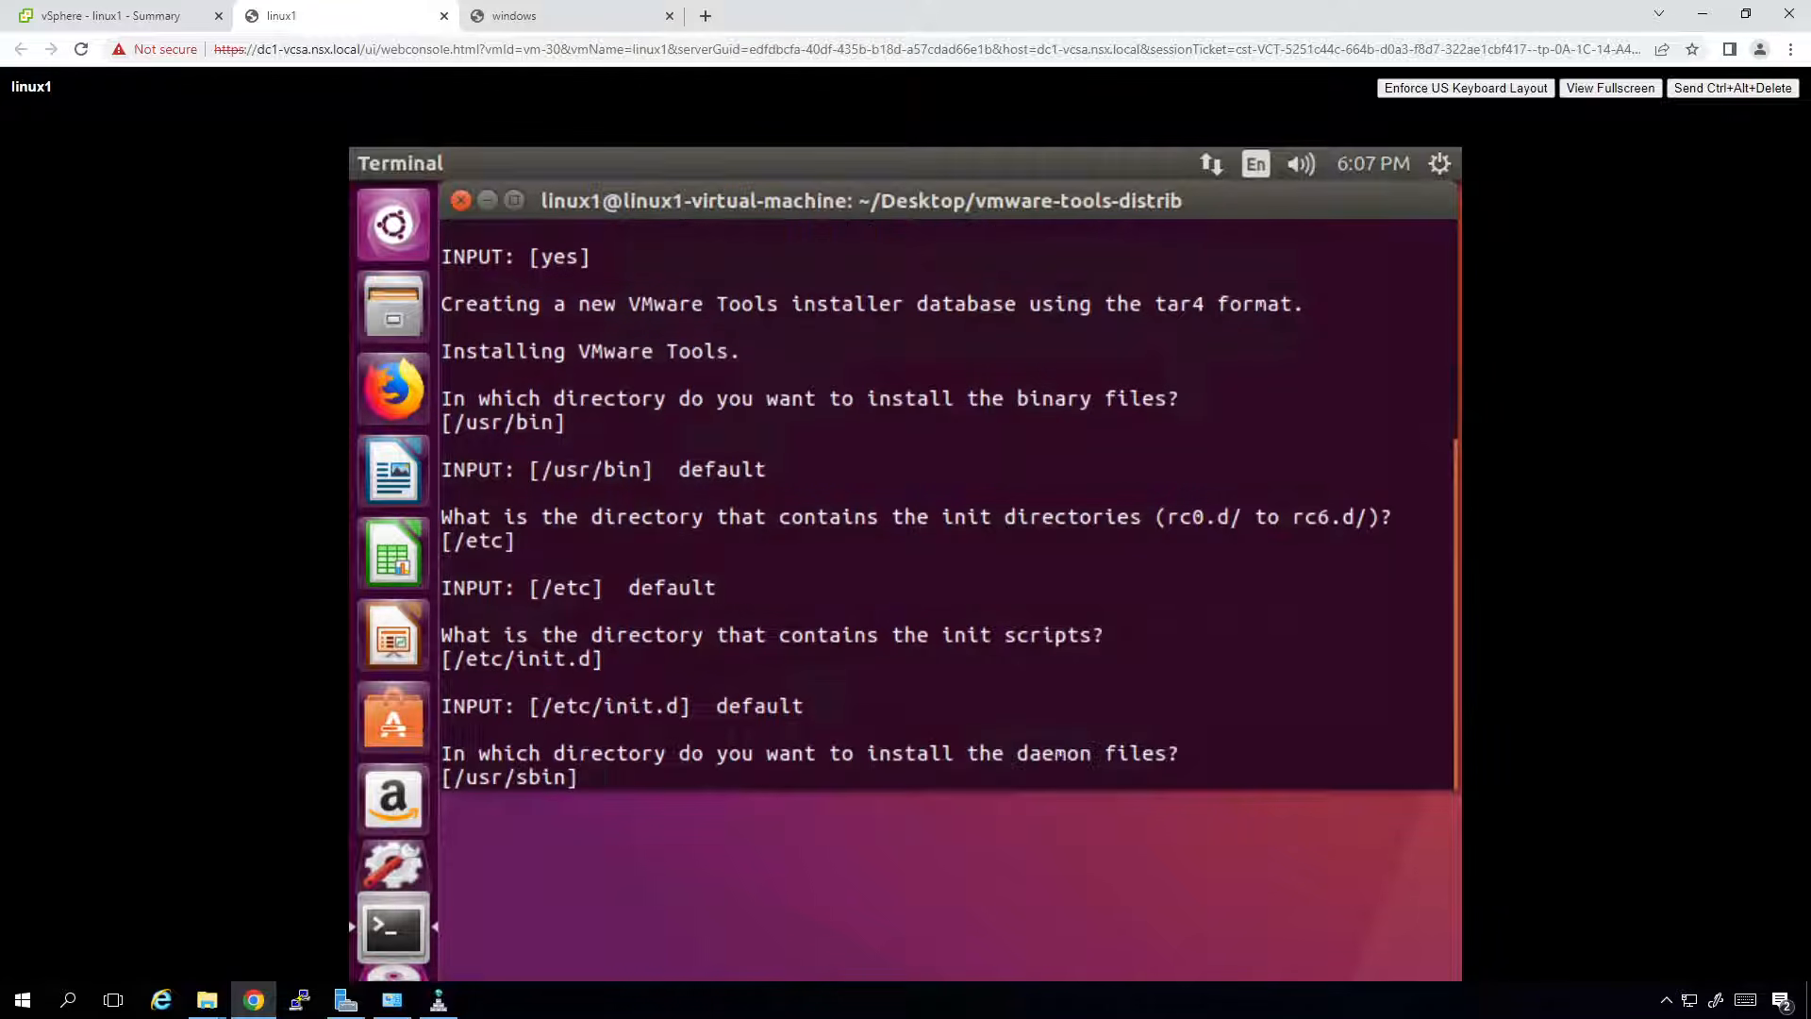
key("Return")
key("Return")
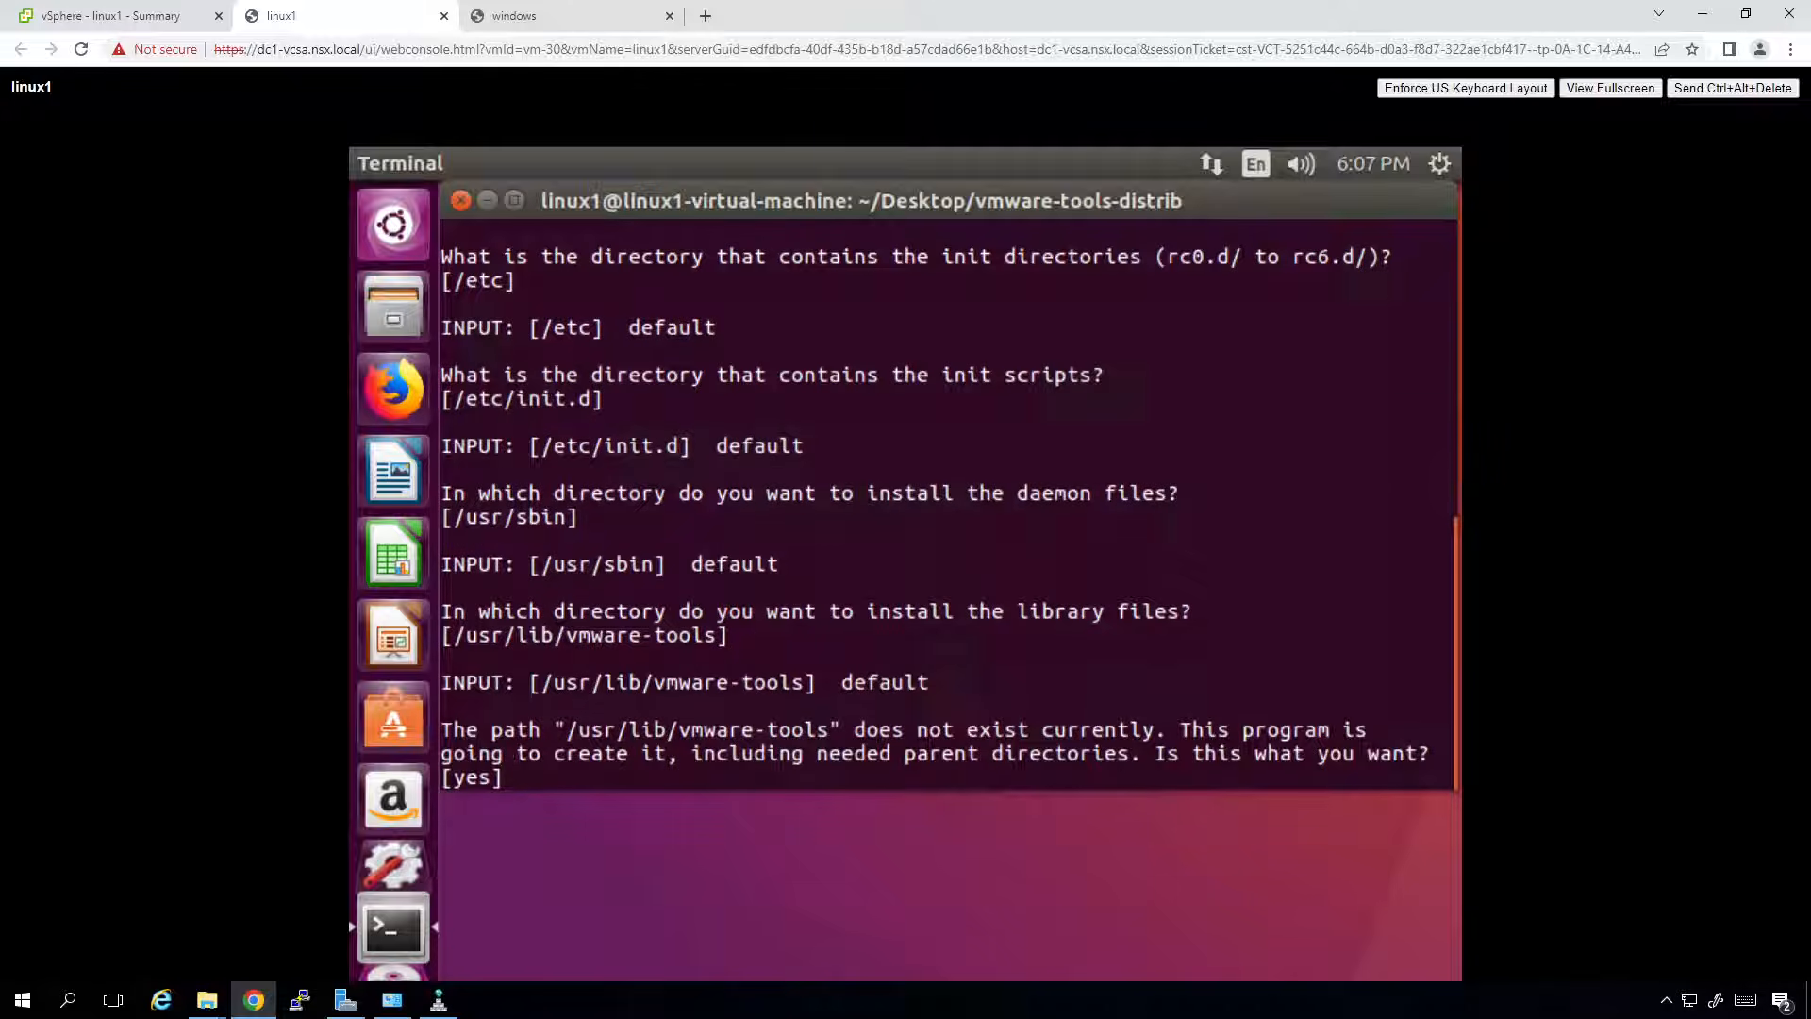
key("Return")
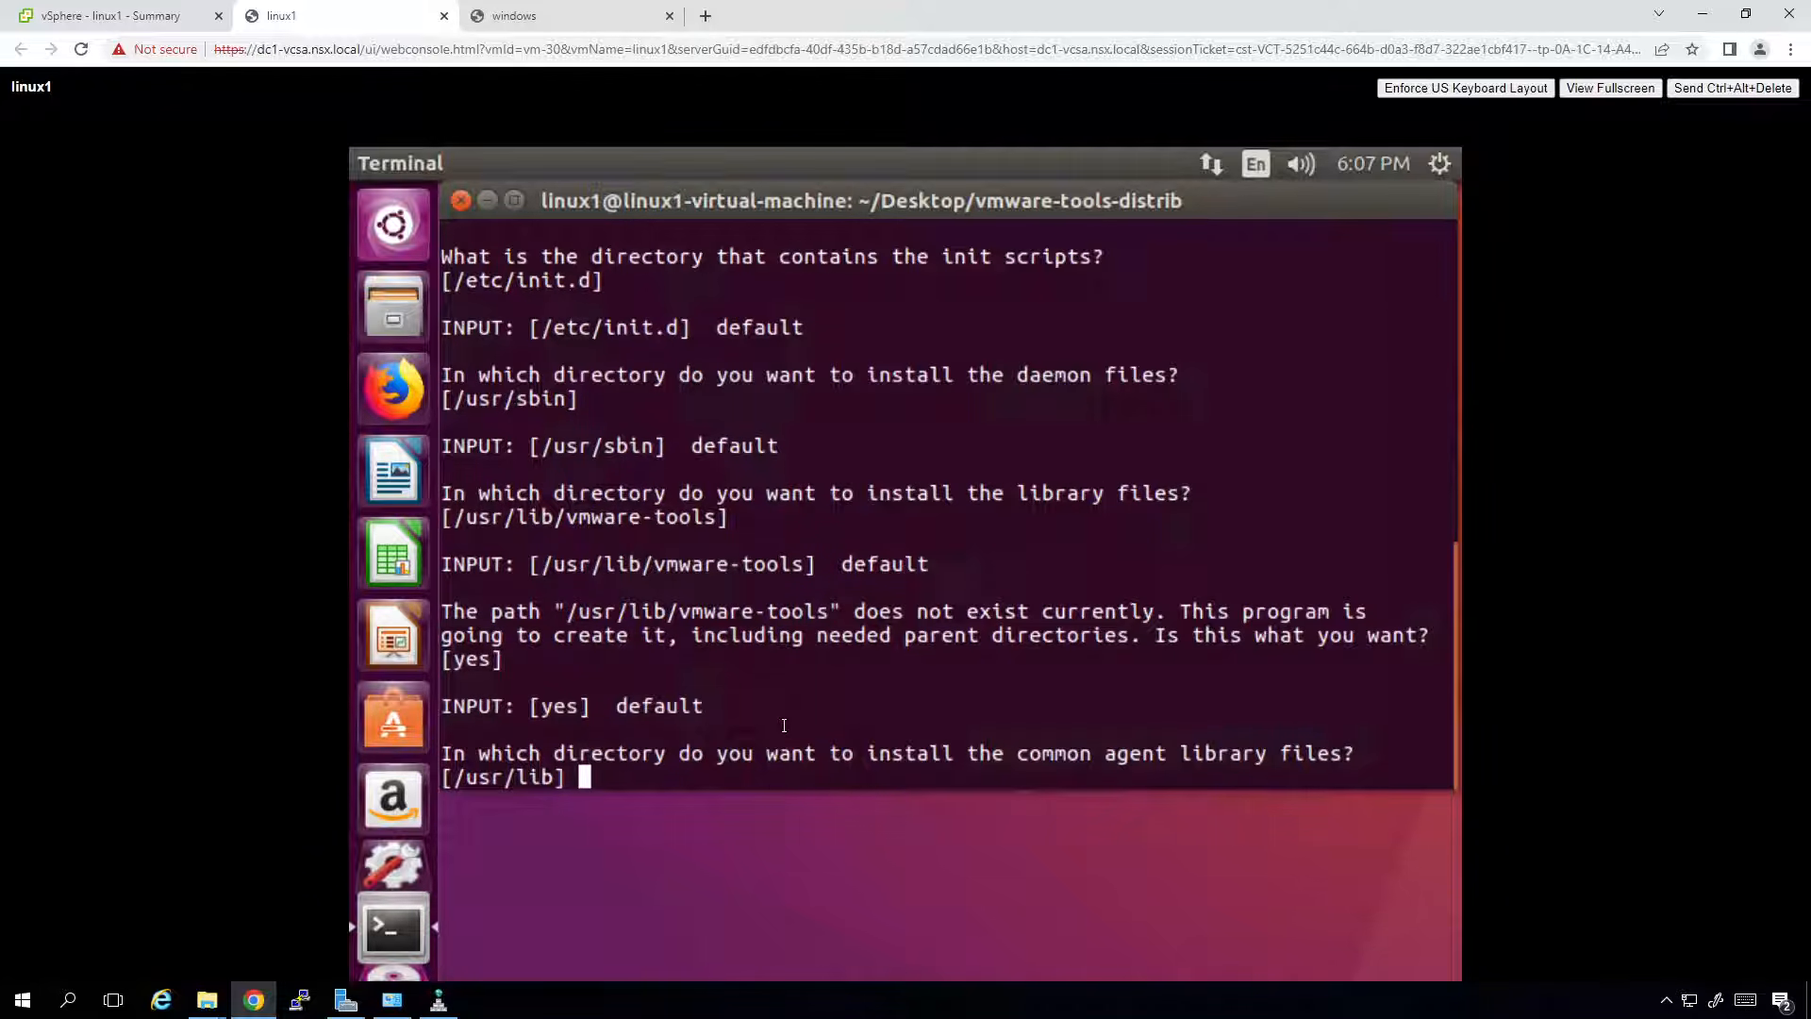
key("Return")
key("Return")
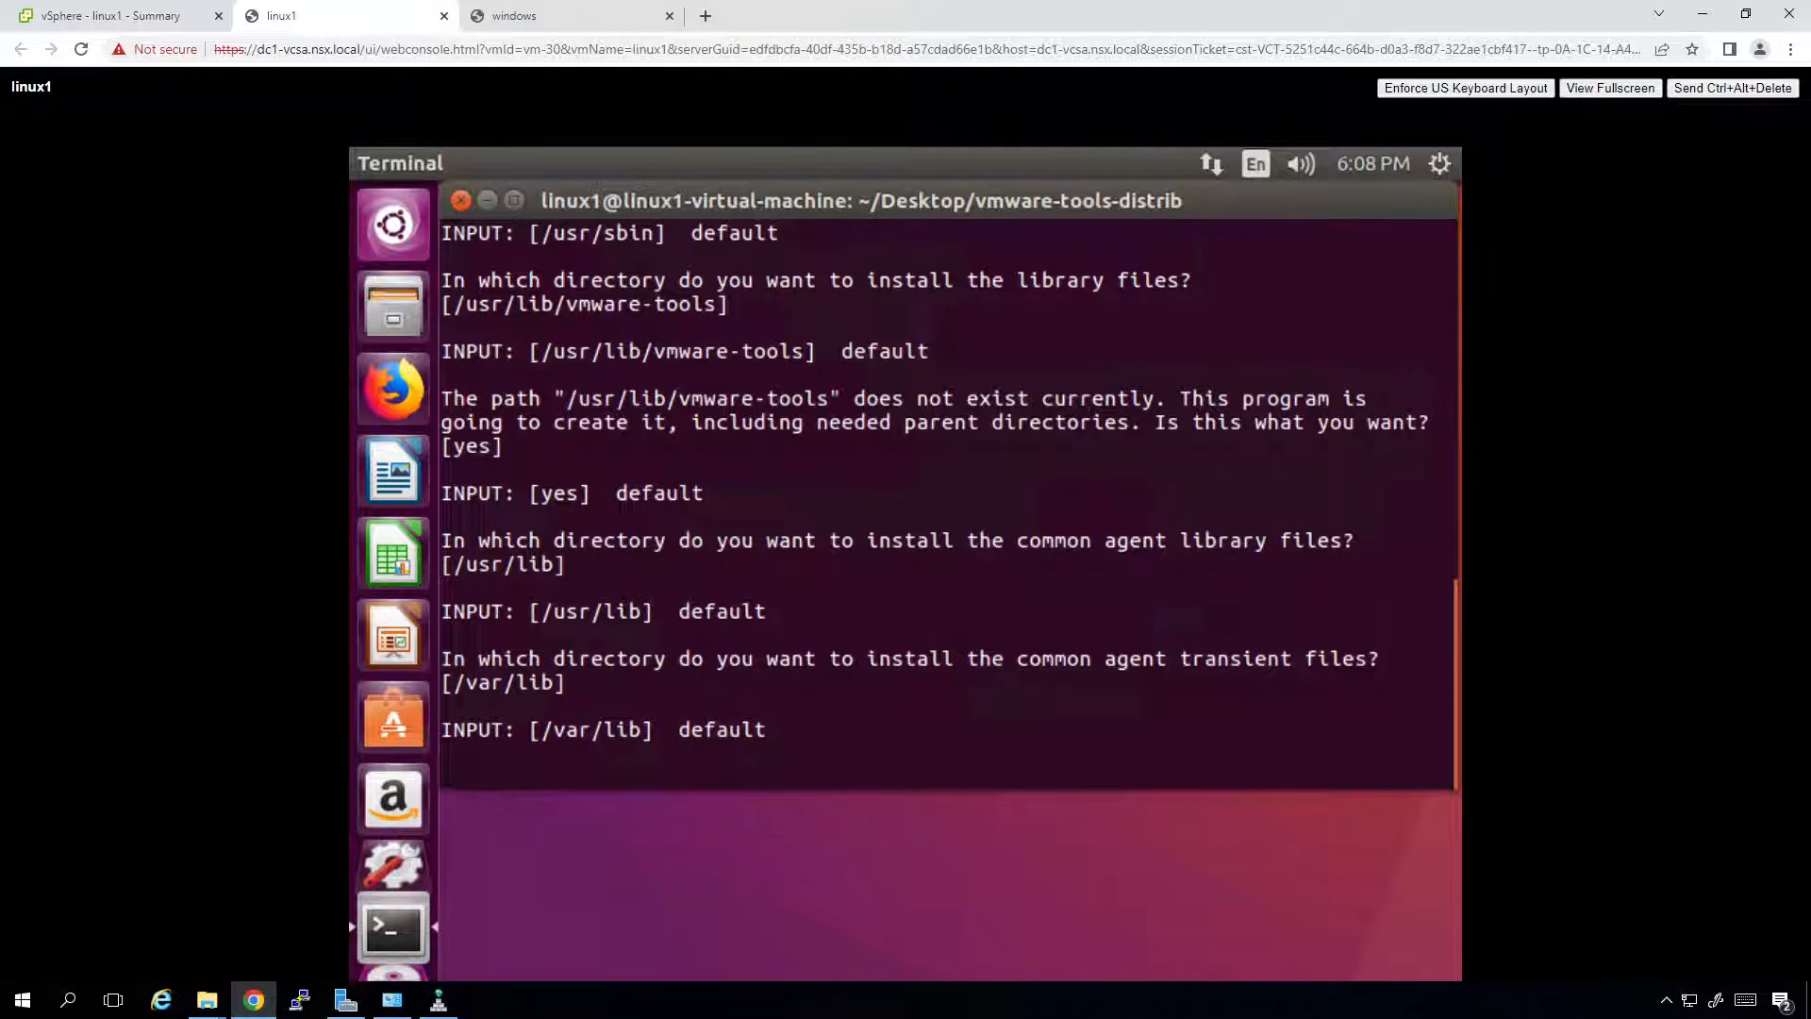
key("Return")
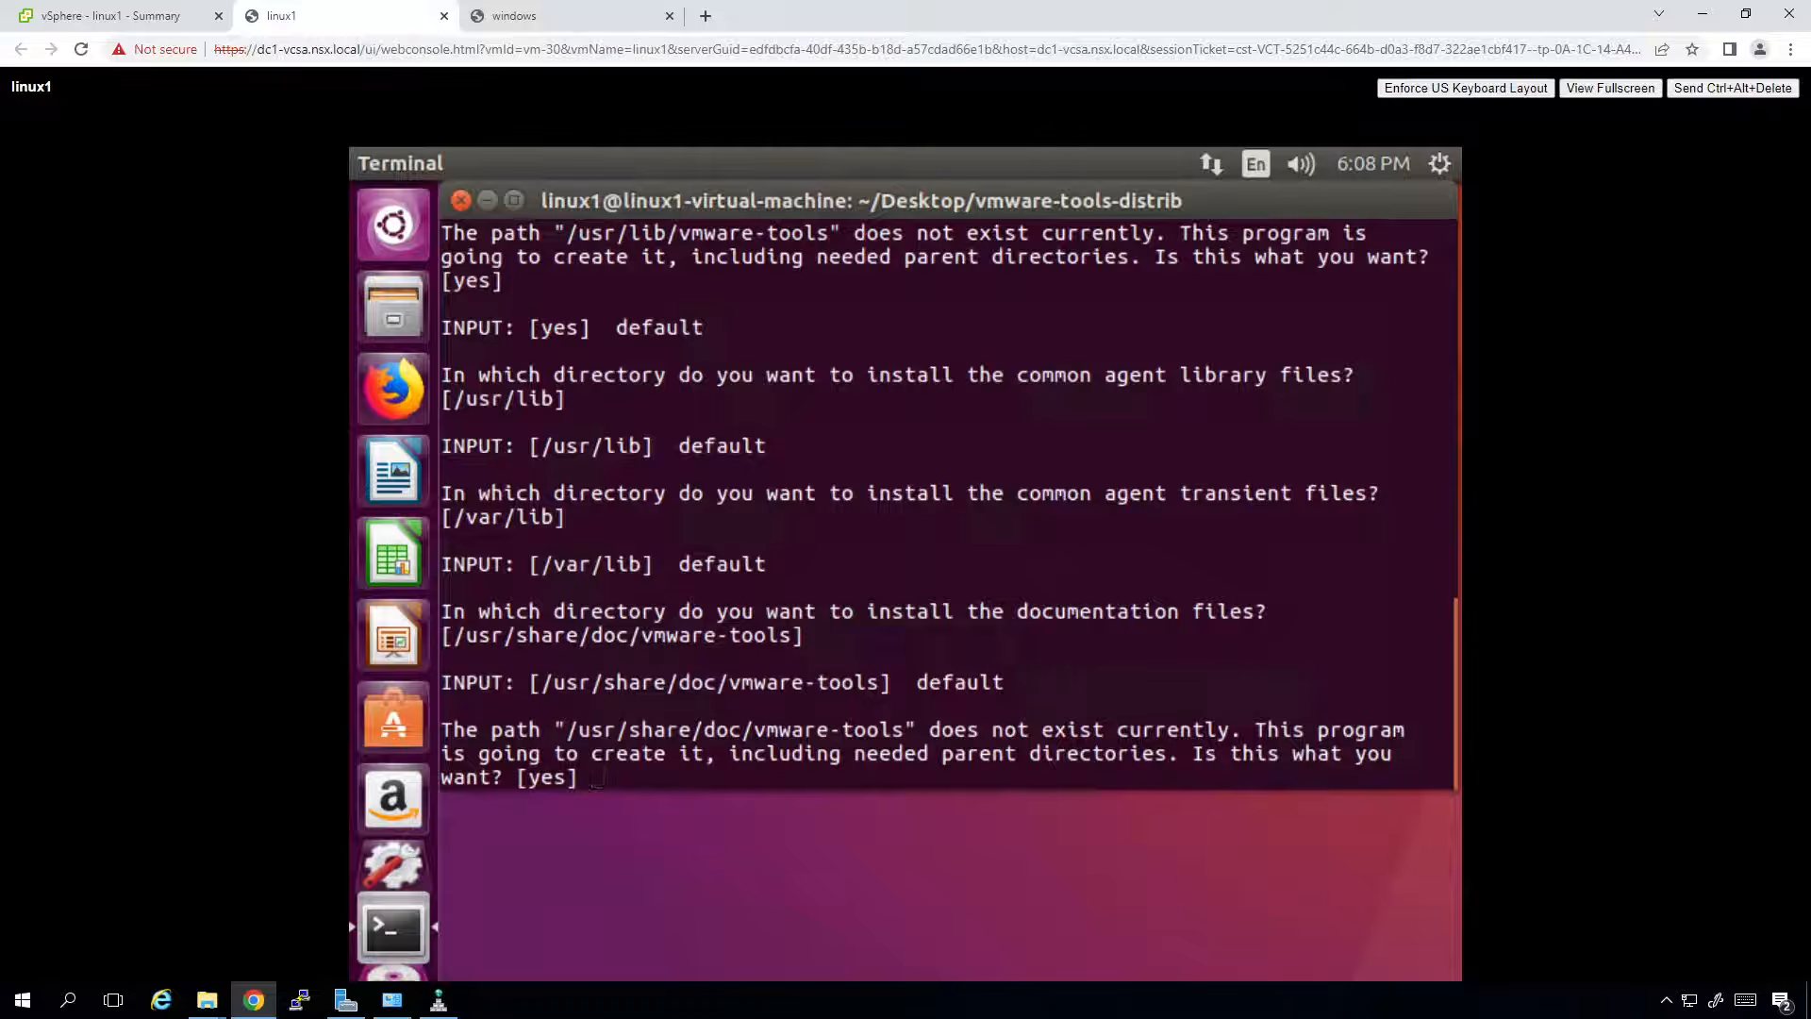
key("Return")
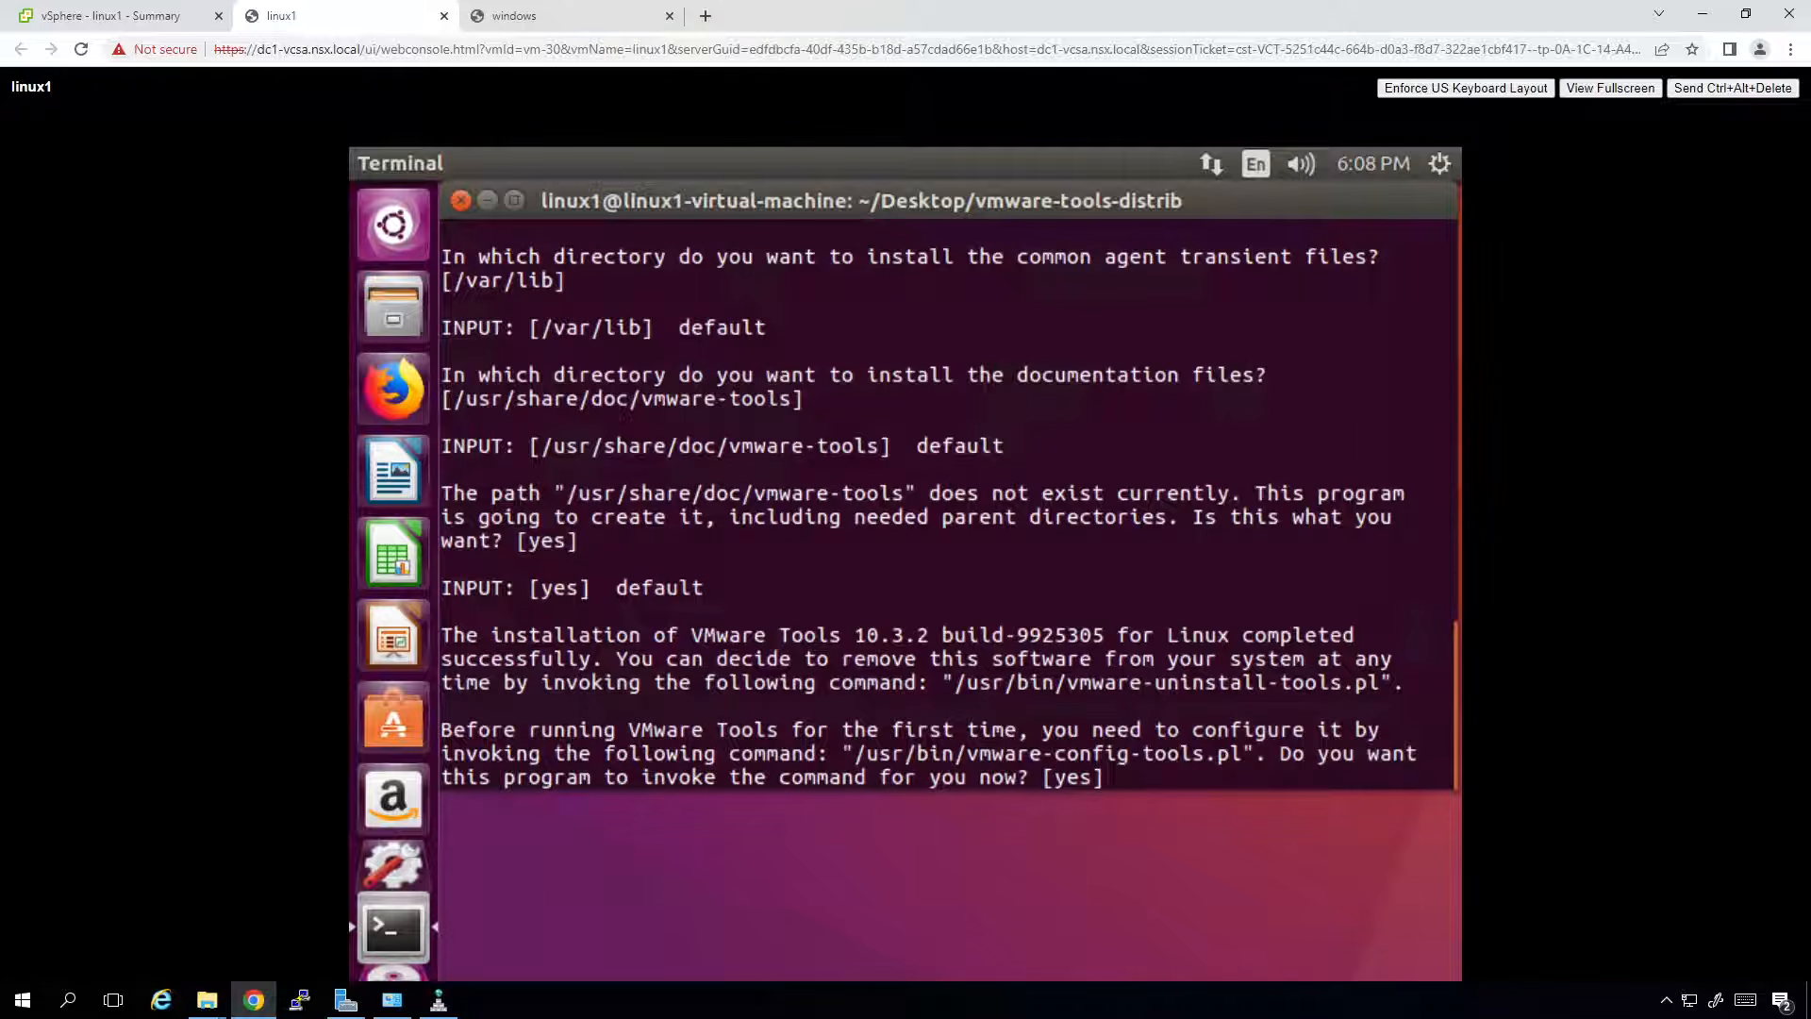
Accept vmware-config-tools.pl defaults: HGFS and vmblock off, kernel modules and vgauth on, caf off.
key("Return")
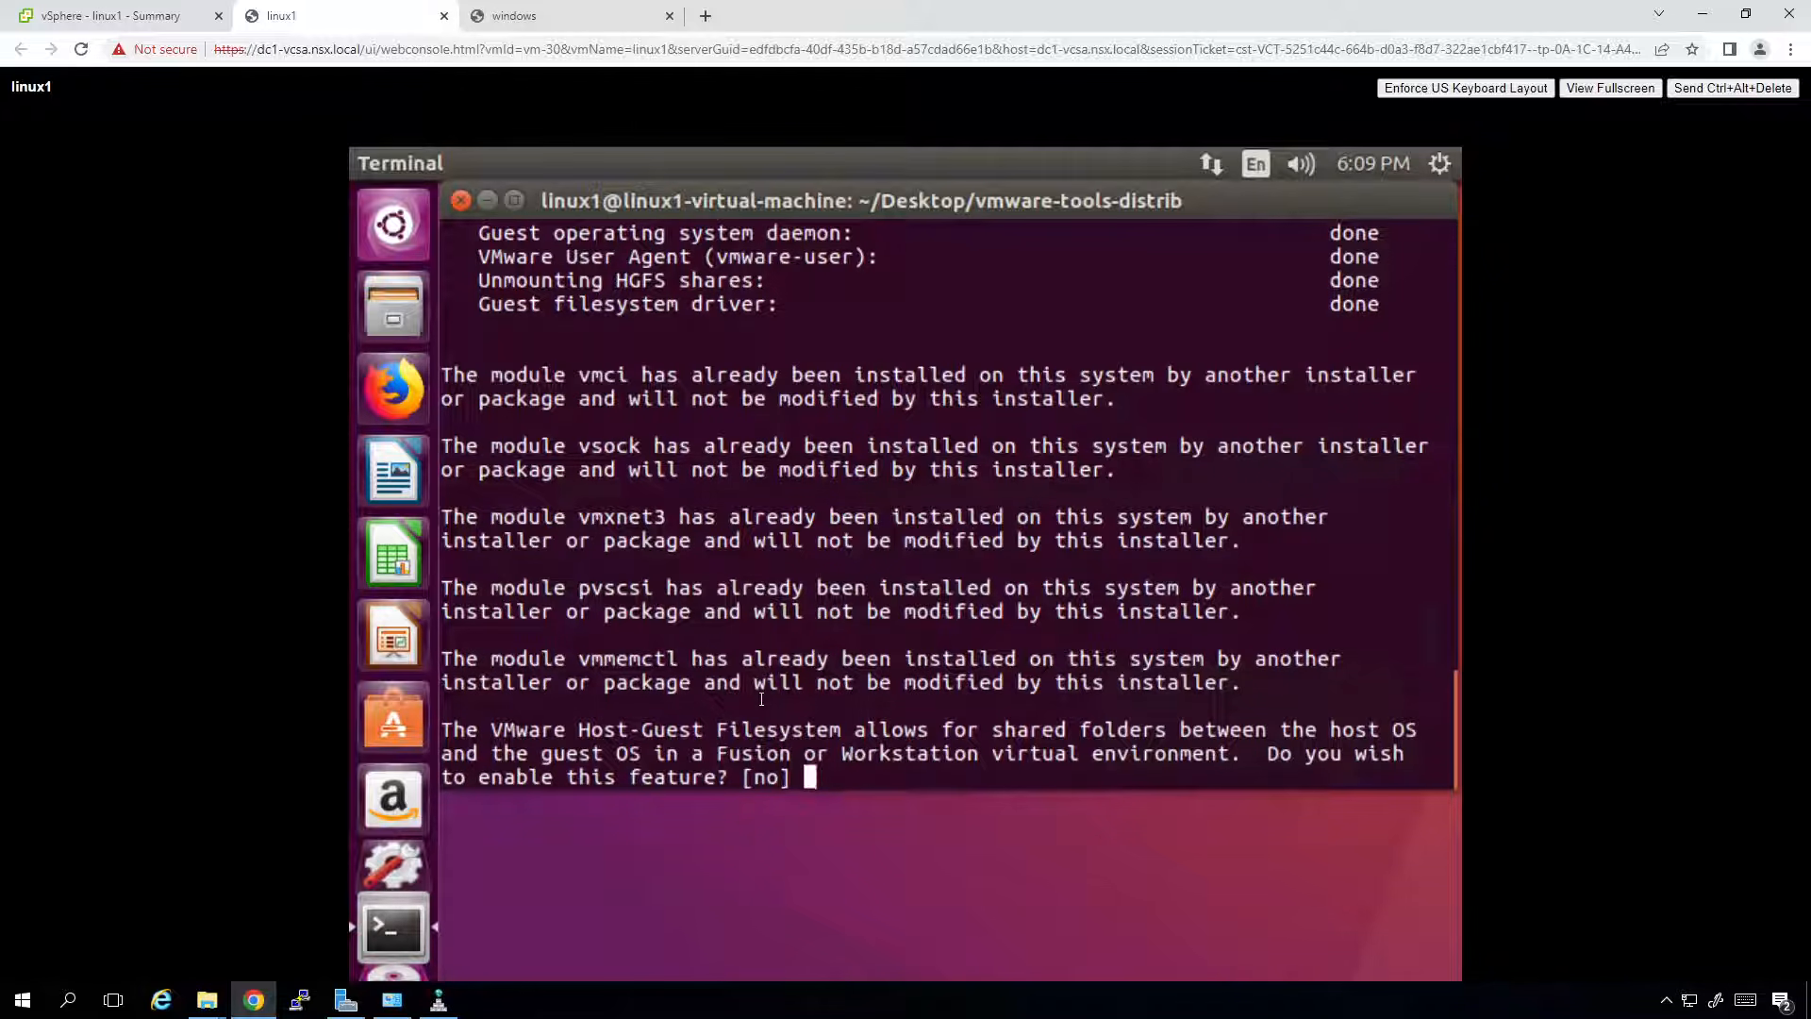
key("Return")
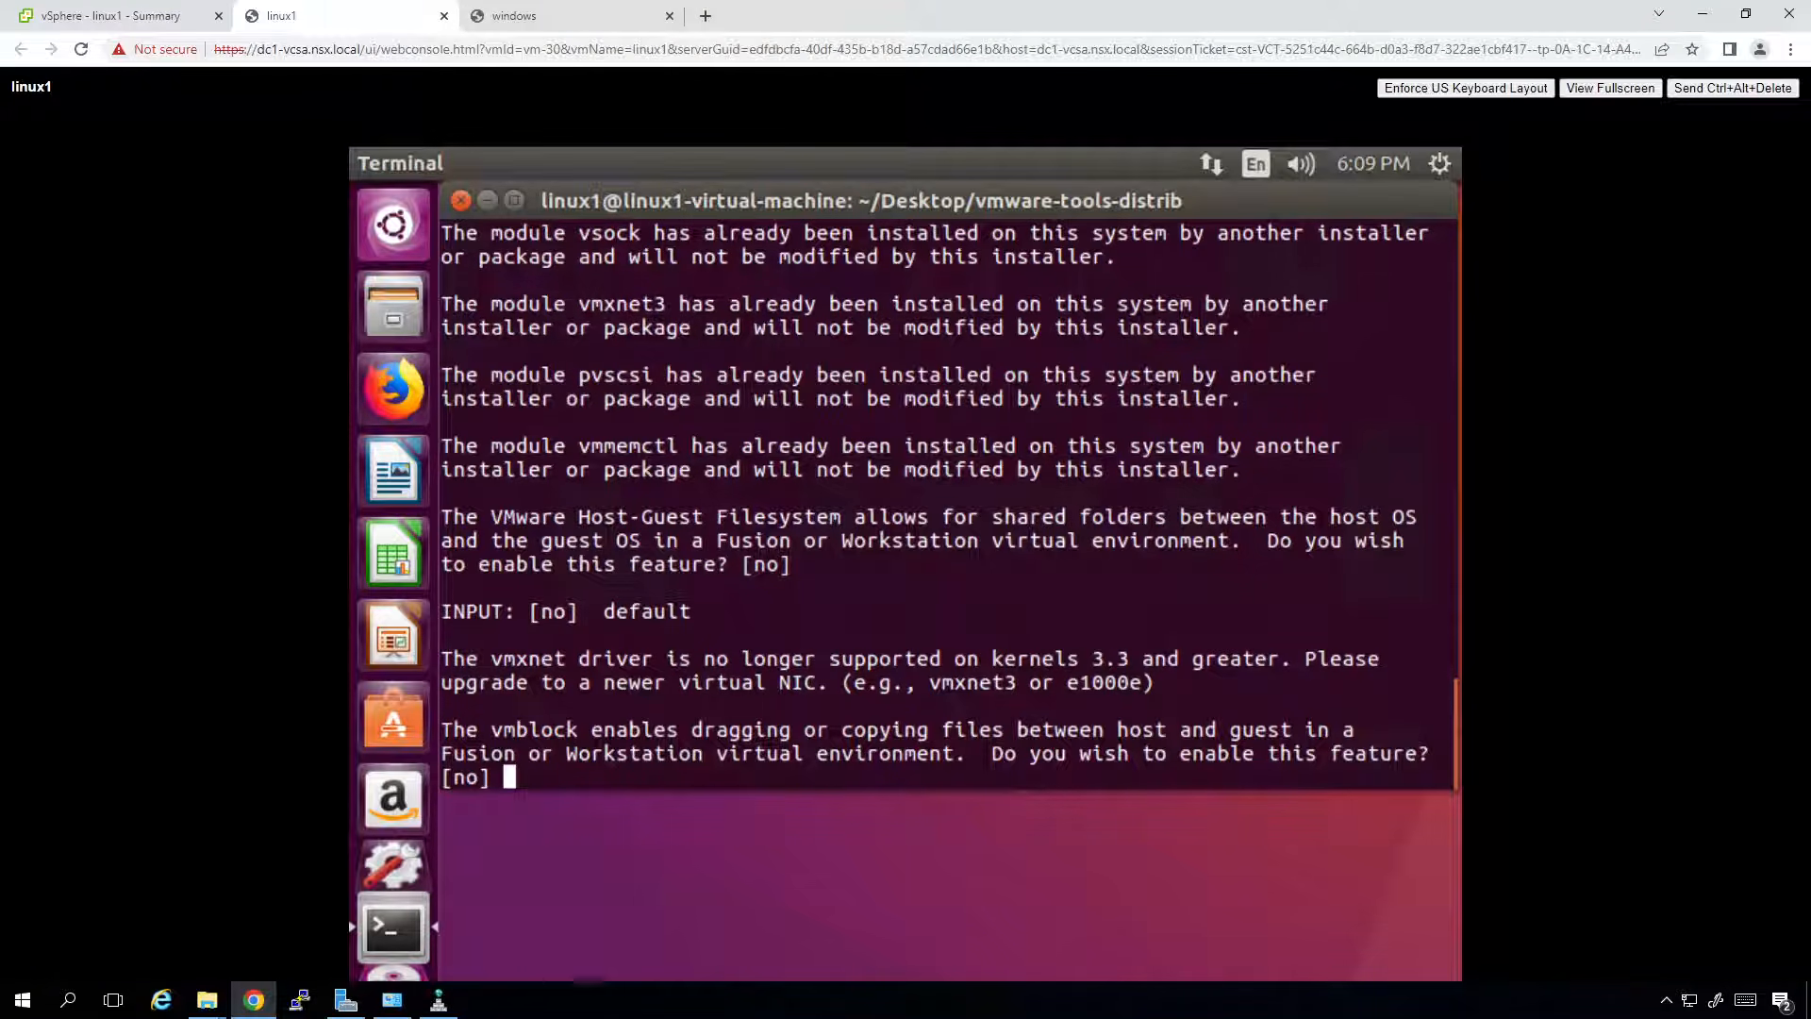
key("Return")
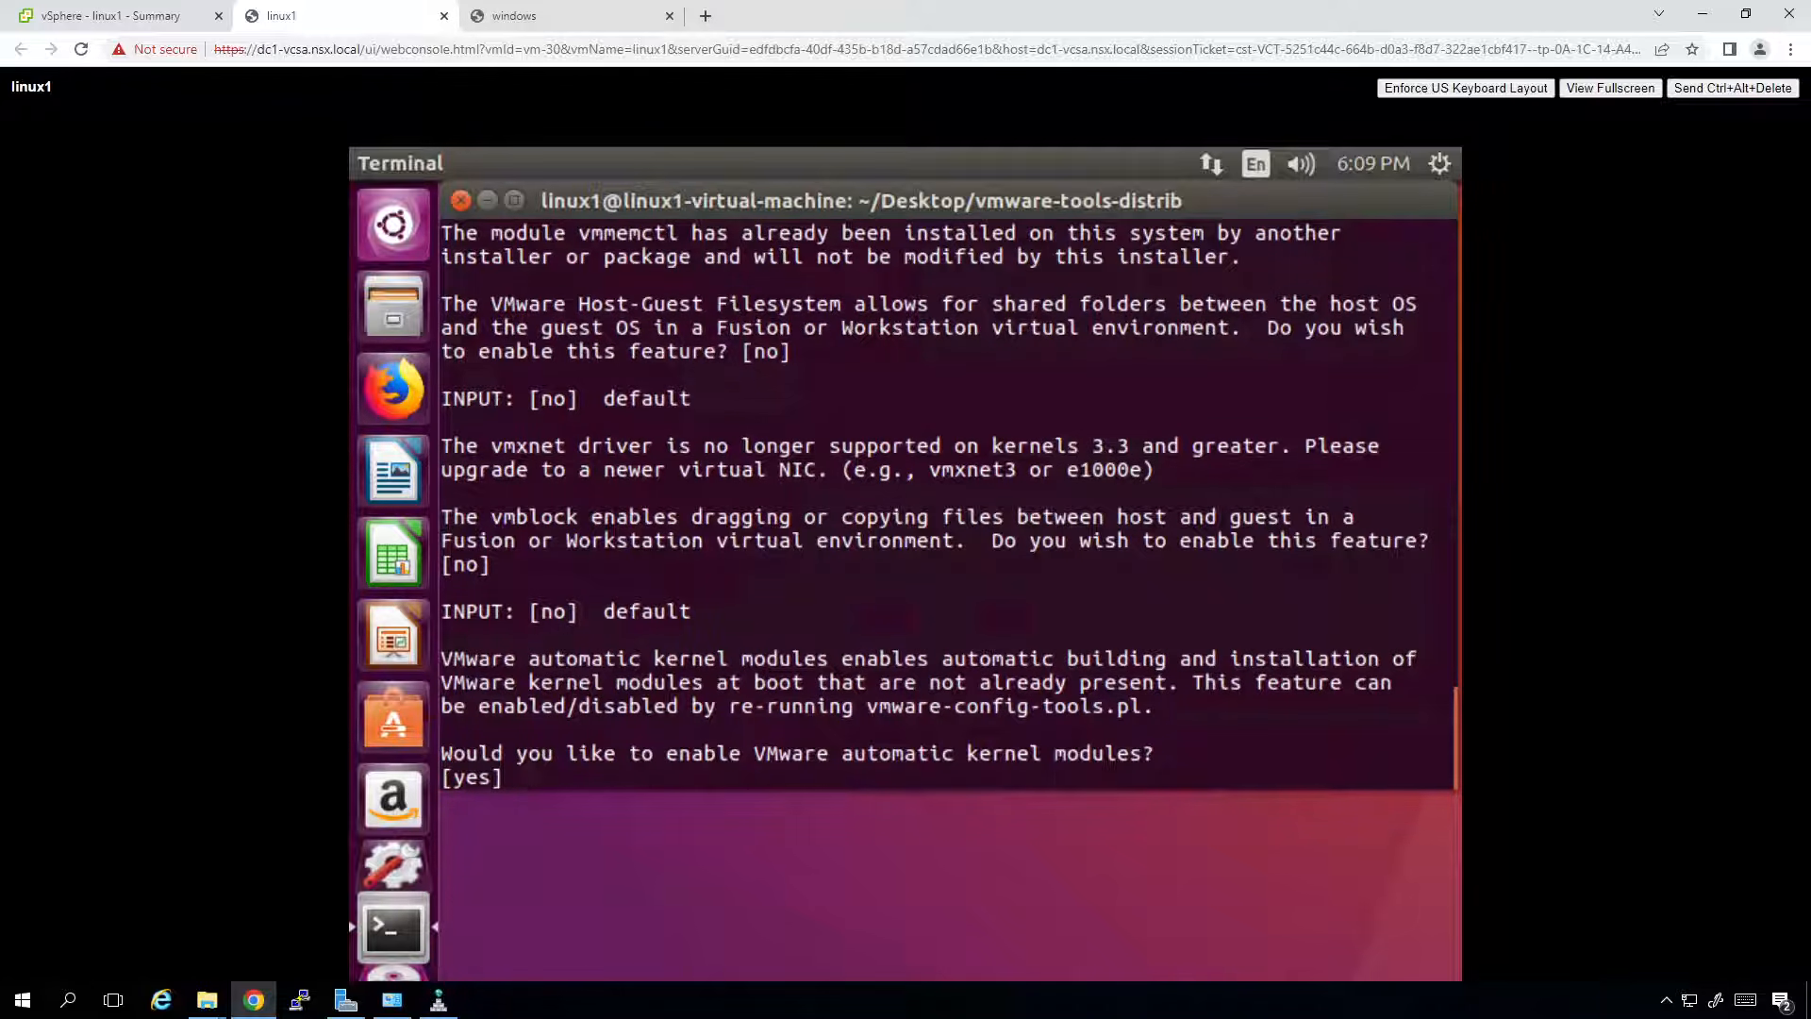
key("Return")
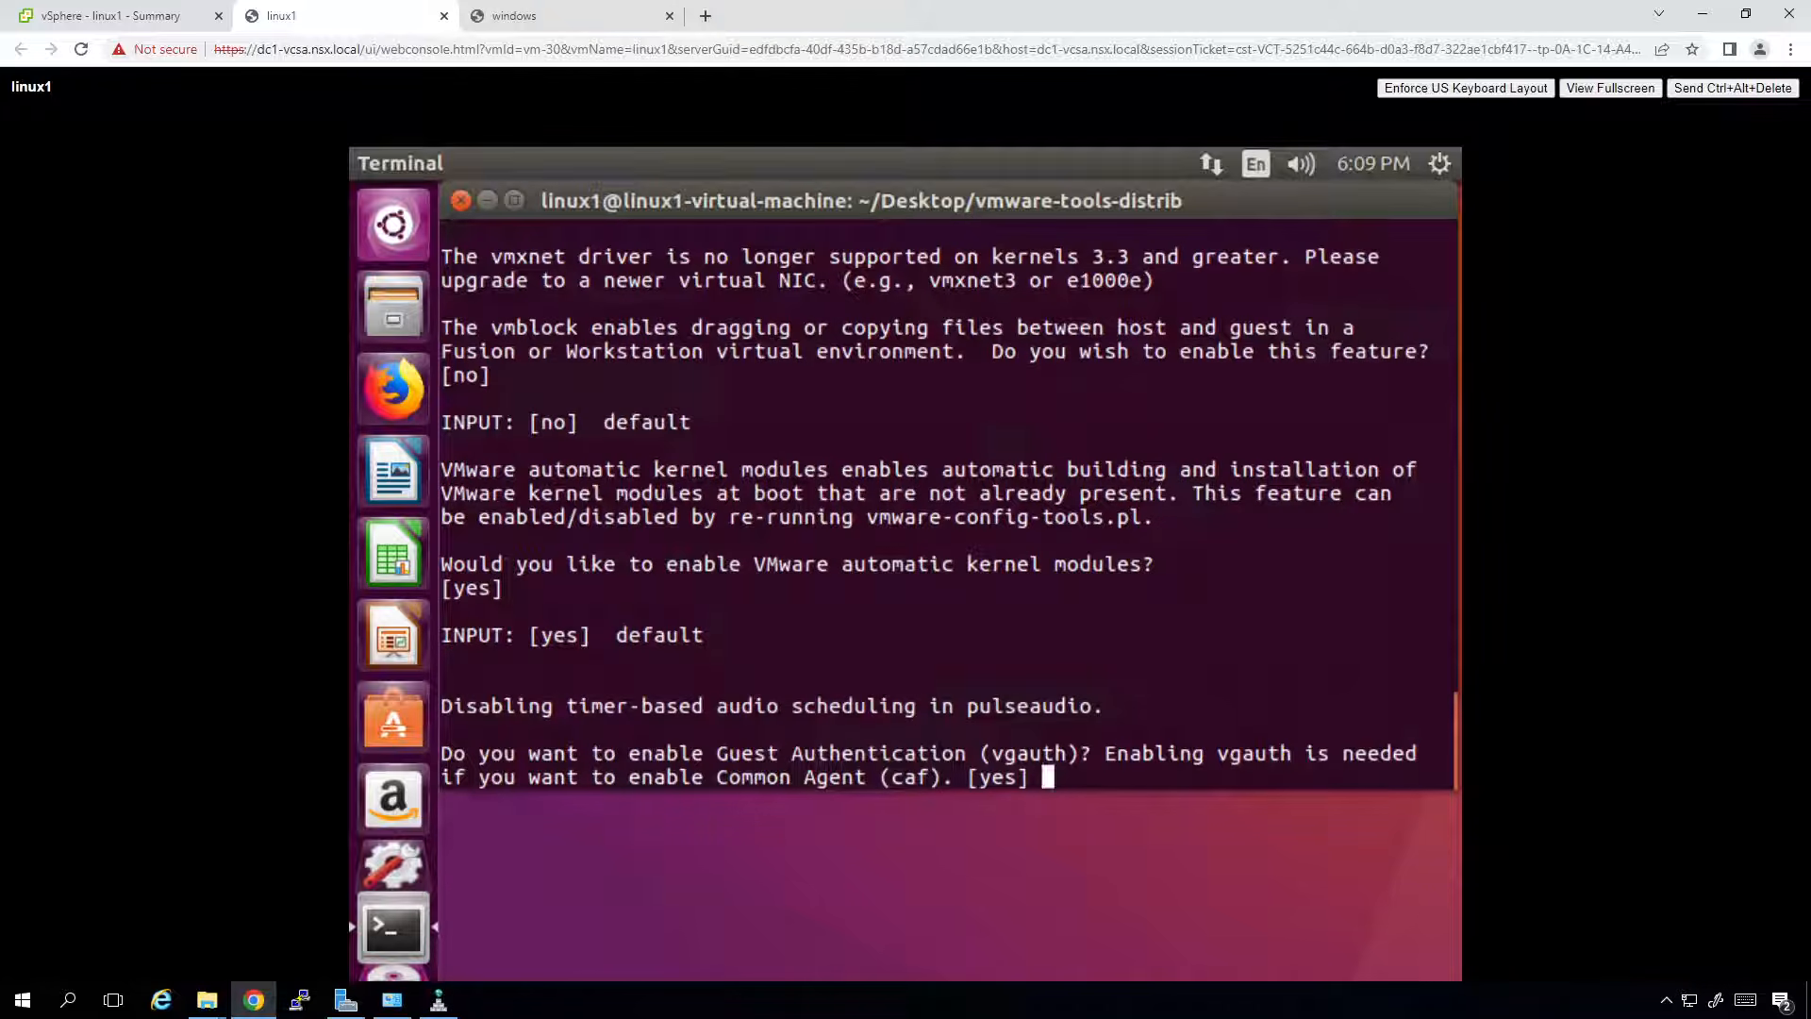
key("Return")
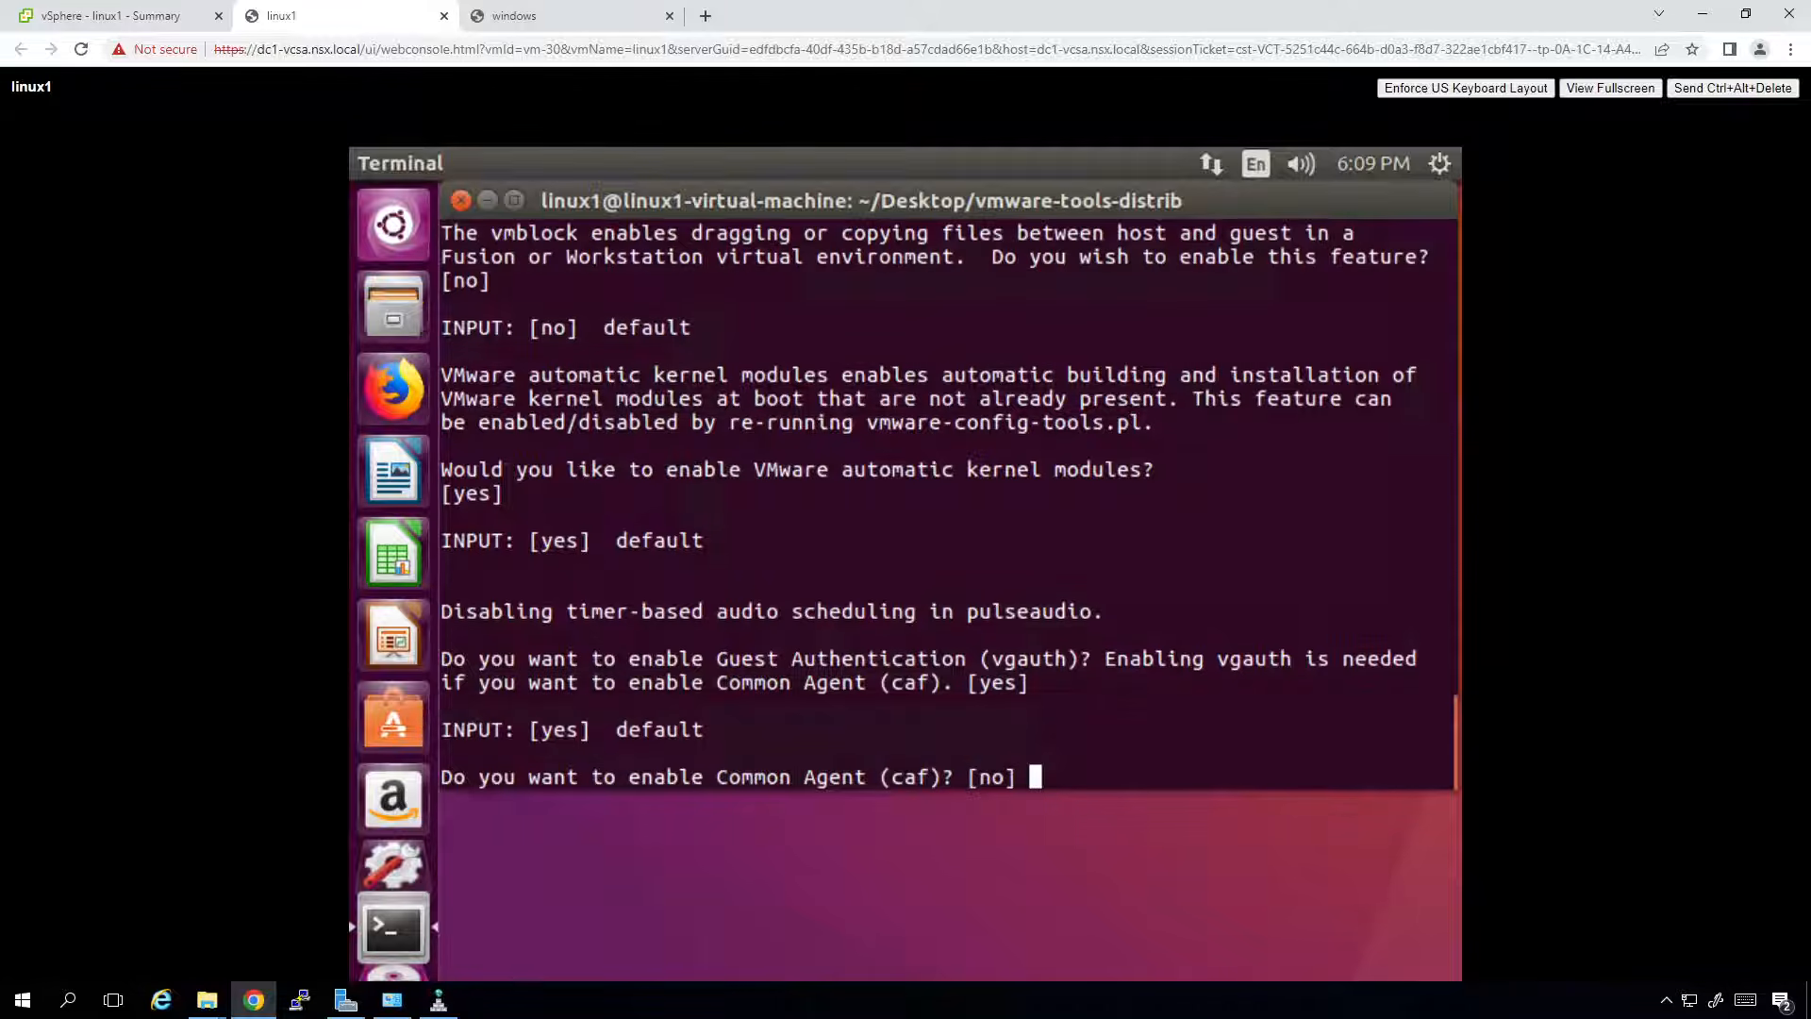
key("Return")
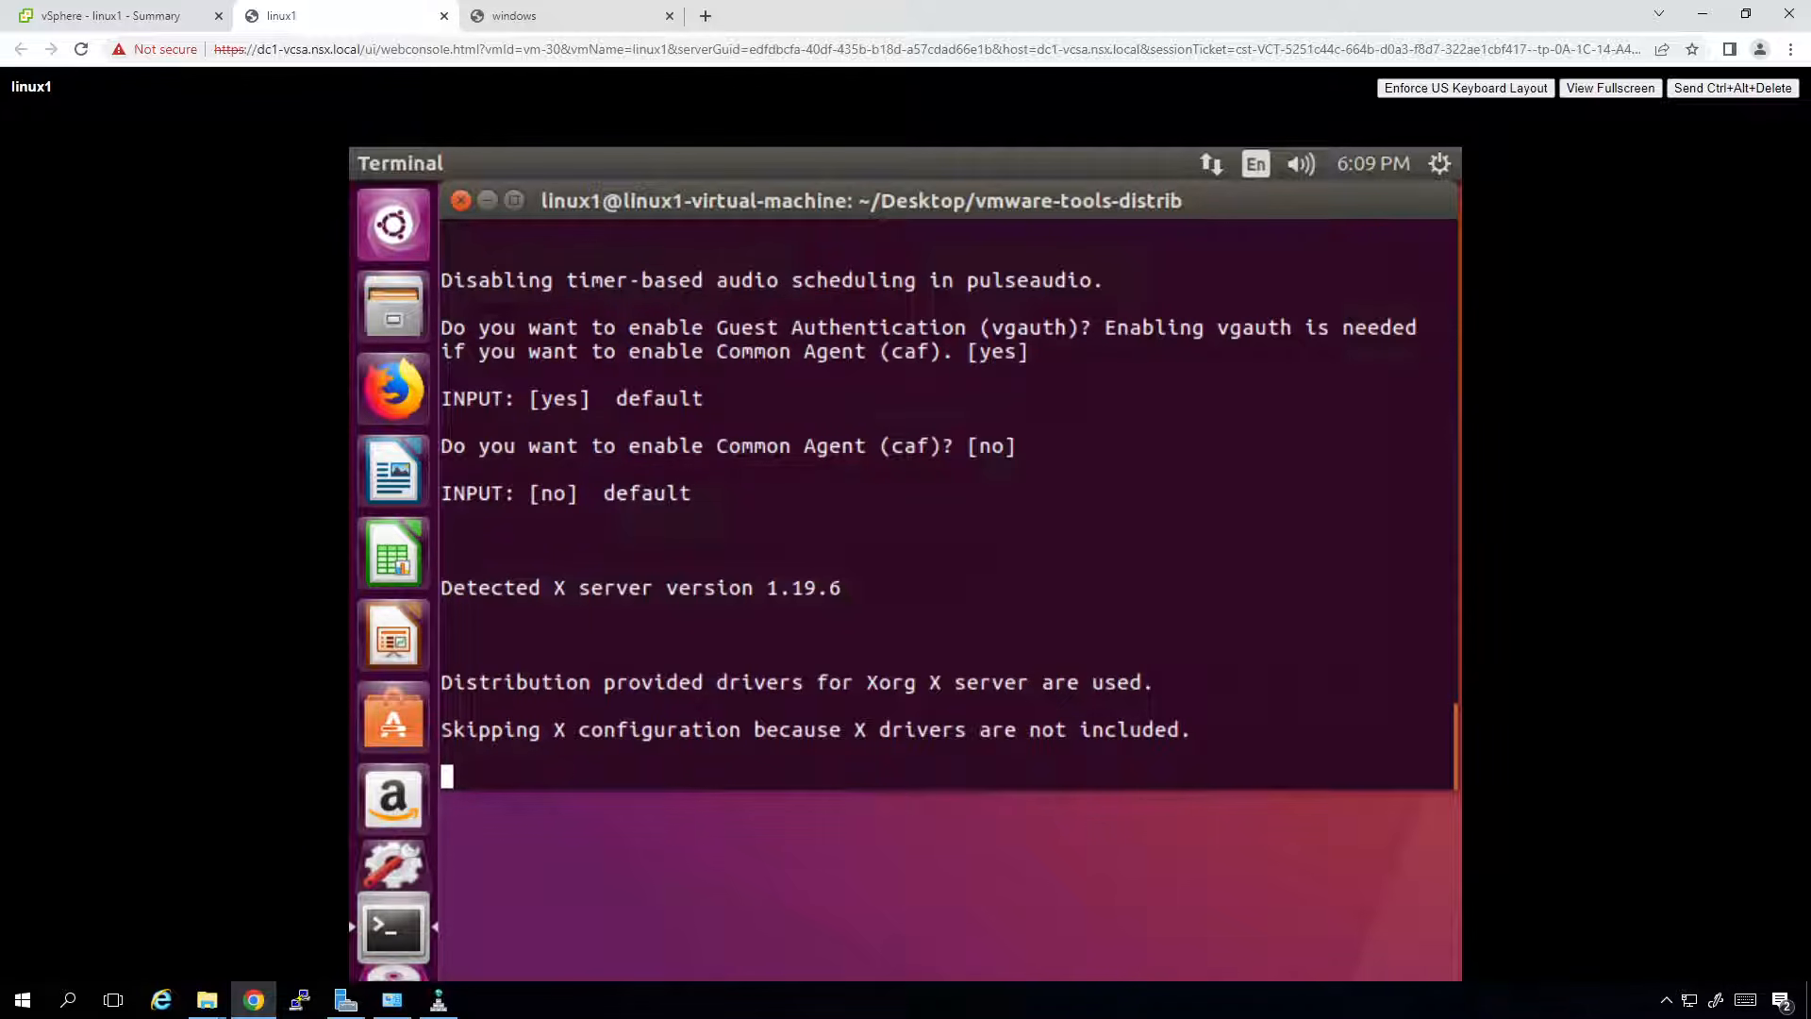
On the windows VM console, enter the Administrator password and its confirmation.
left_click(528, 15)
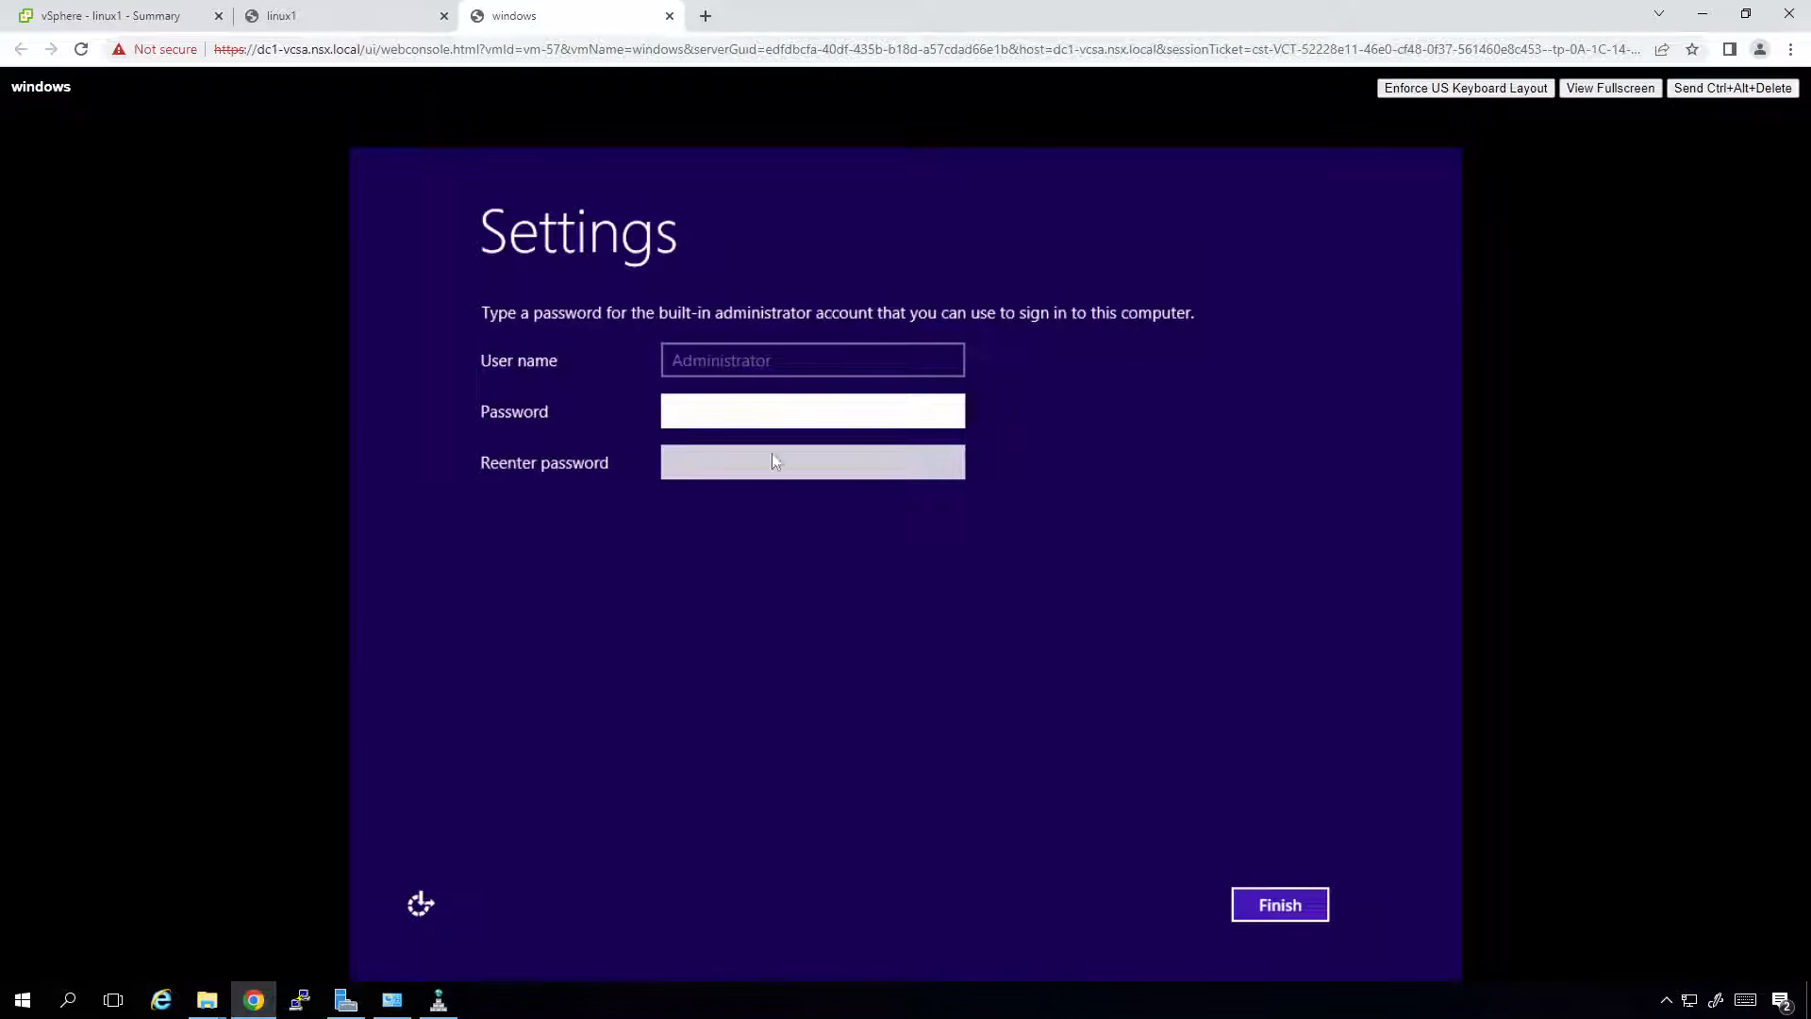
type("Passw0rd!")
key("Tab")
type("Passw0rd")
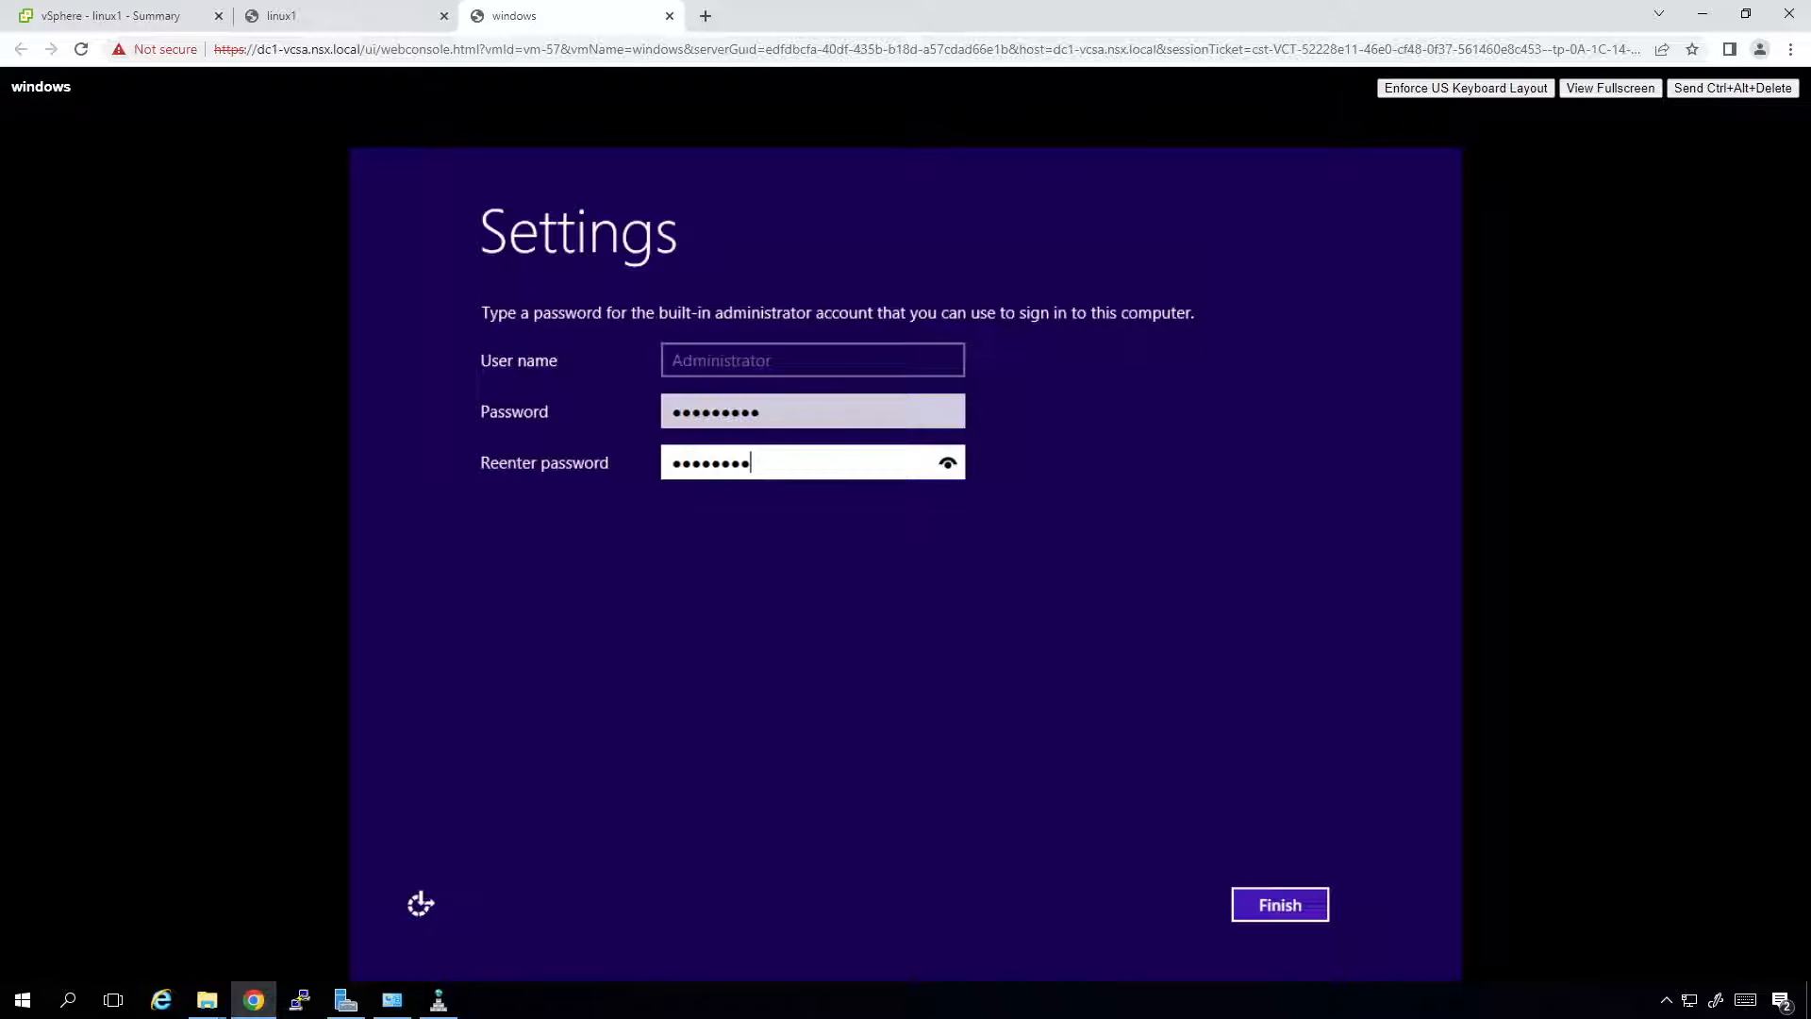
Retype both password fields so they match, finish Windows setup, and return to linux1.
key("BackSpace")
key("BackSpace")
key("BackSpace")
key("BackSpace")
key("BackSpace")
key("BackSpace")
key("BackSpace")
key("BackSpace")
key("shift+Tab")
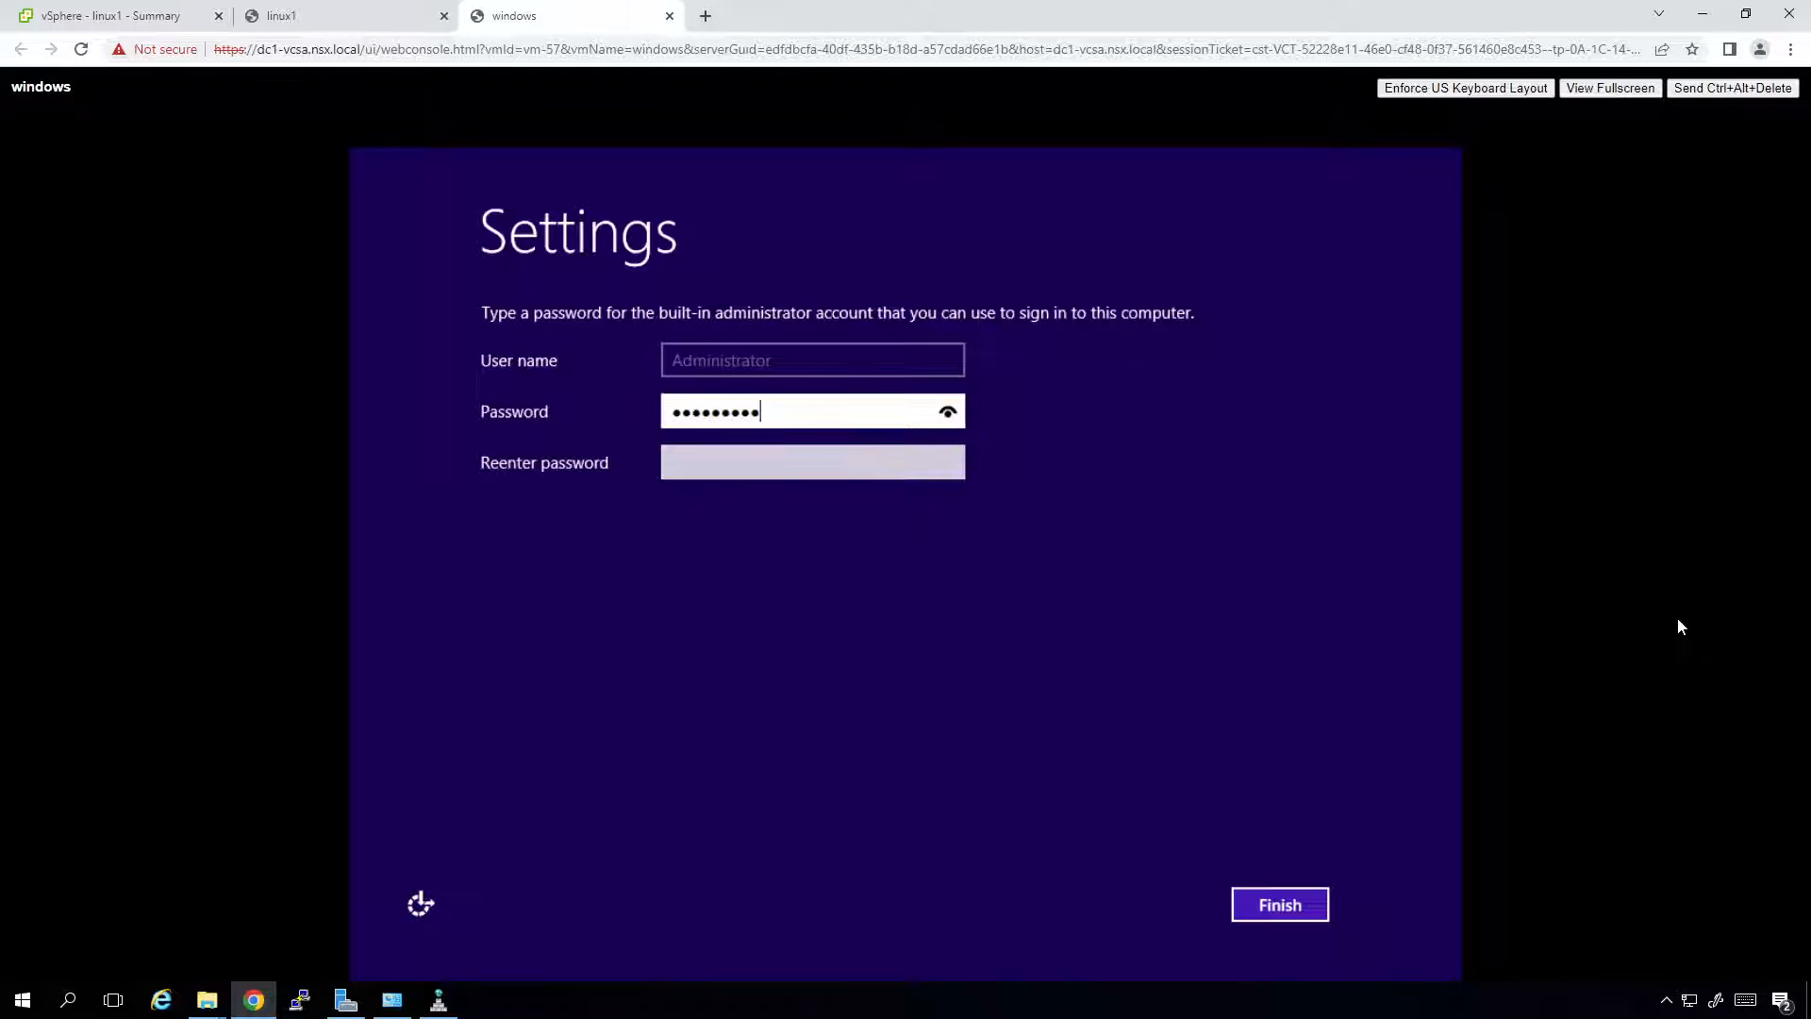
key("BackSpace")
key("BackSpace")
key("BackSpace")
key("BackSpace")
key("BackSpace")
key("BackSpace")
key("BackSpace")
key("BackSpace")
key("BackSpace")
type("Passw0rd")
key("Tab")
type("Passw0rd")
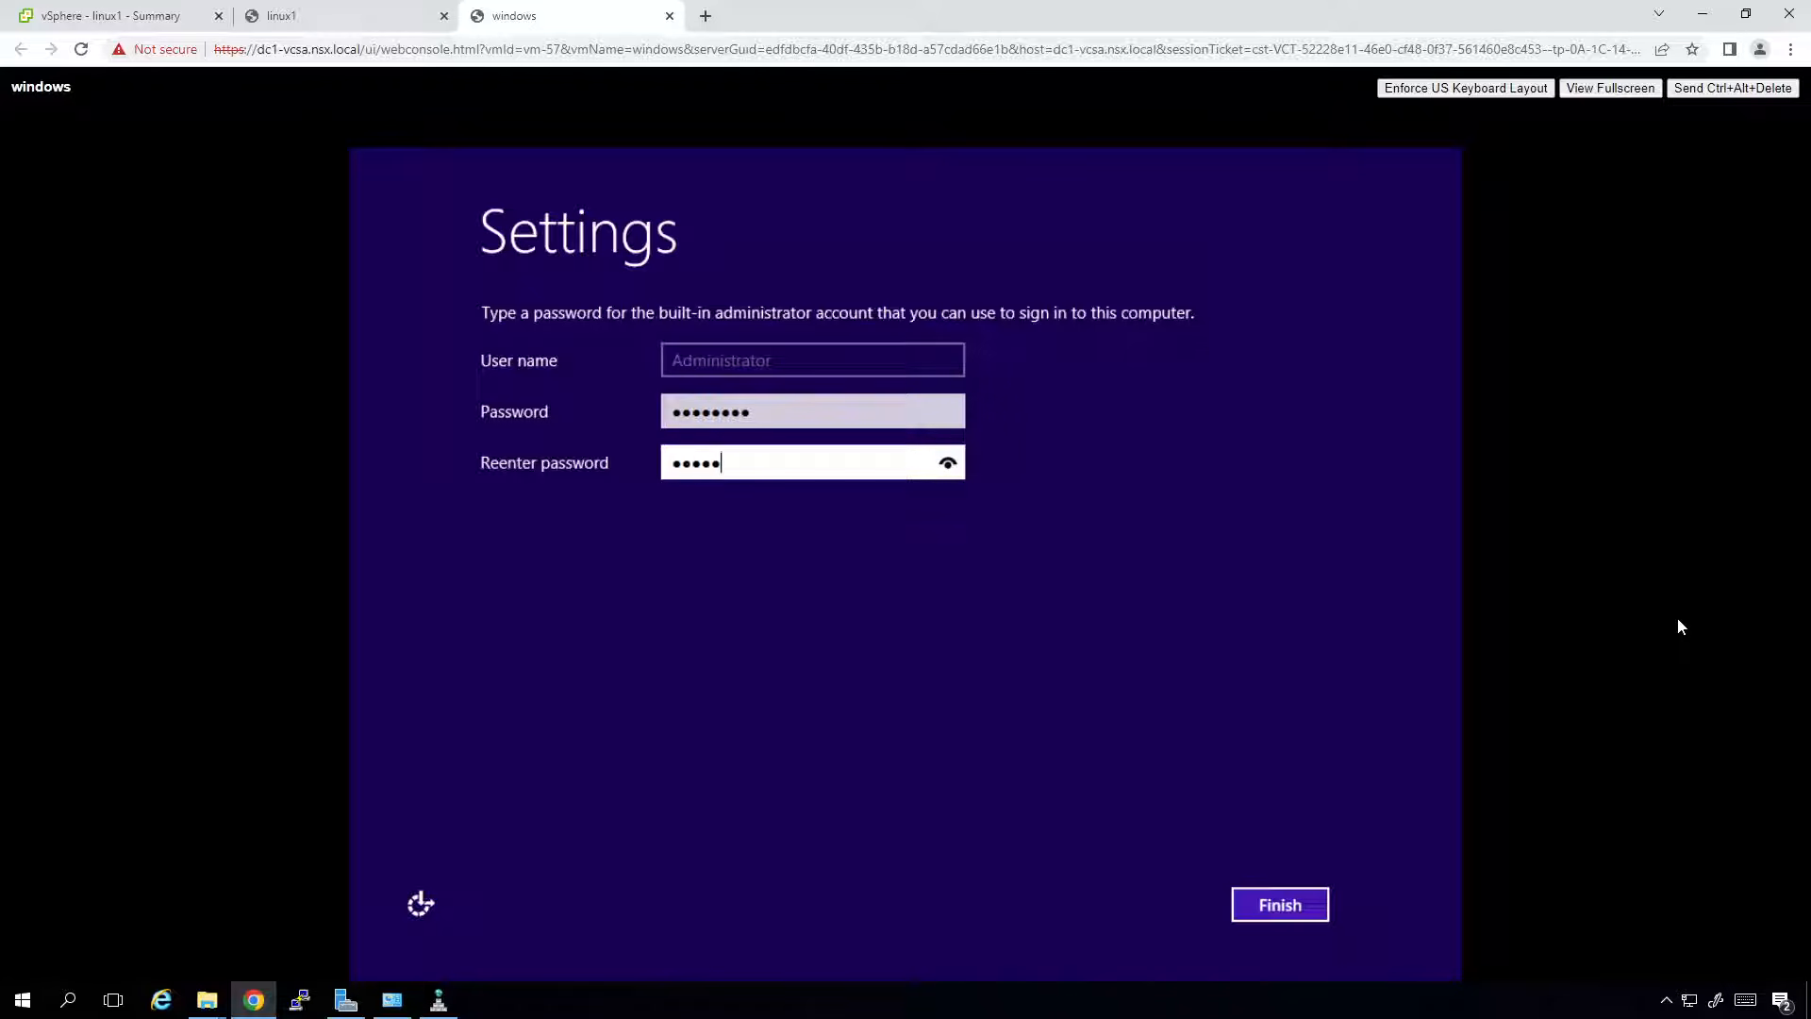
key("Return")
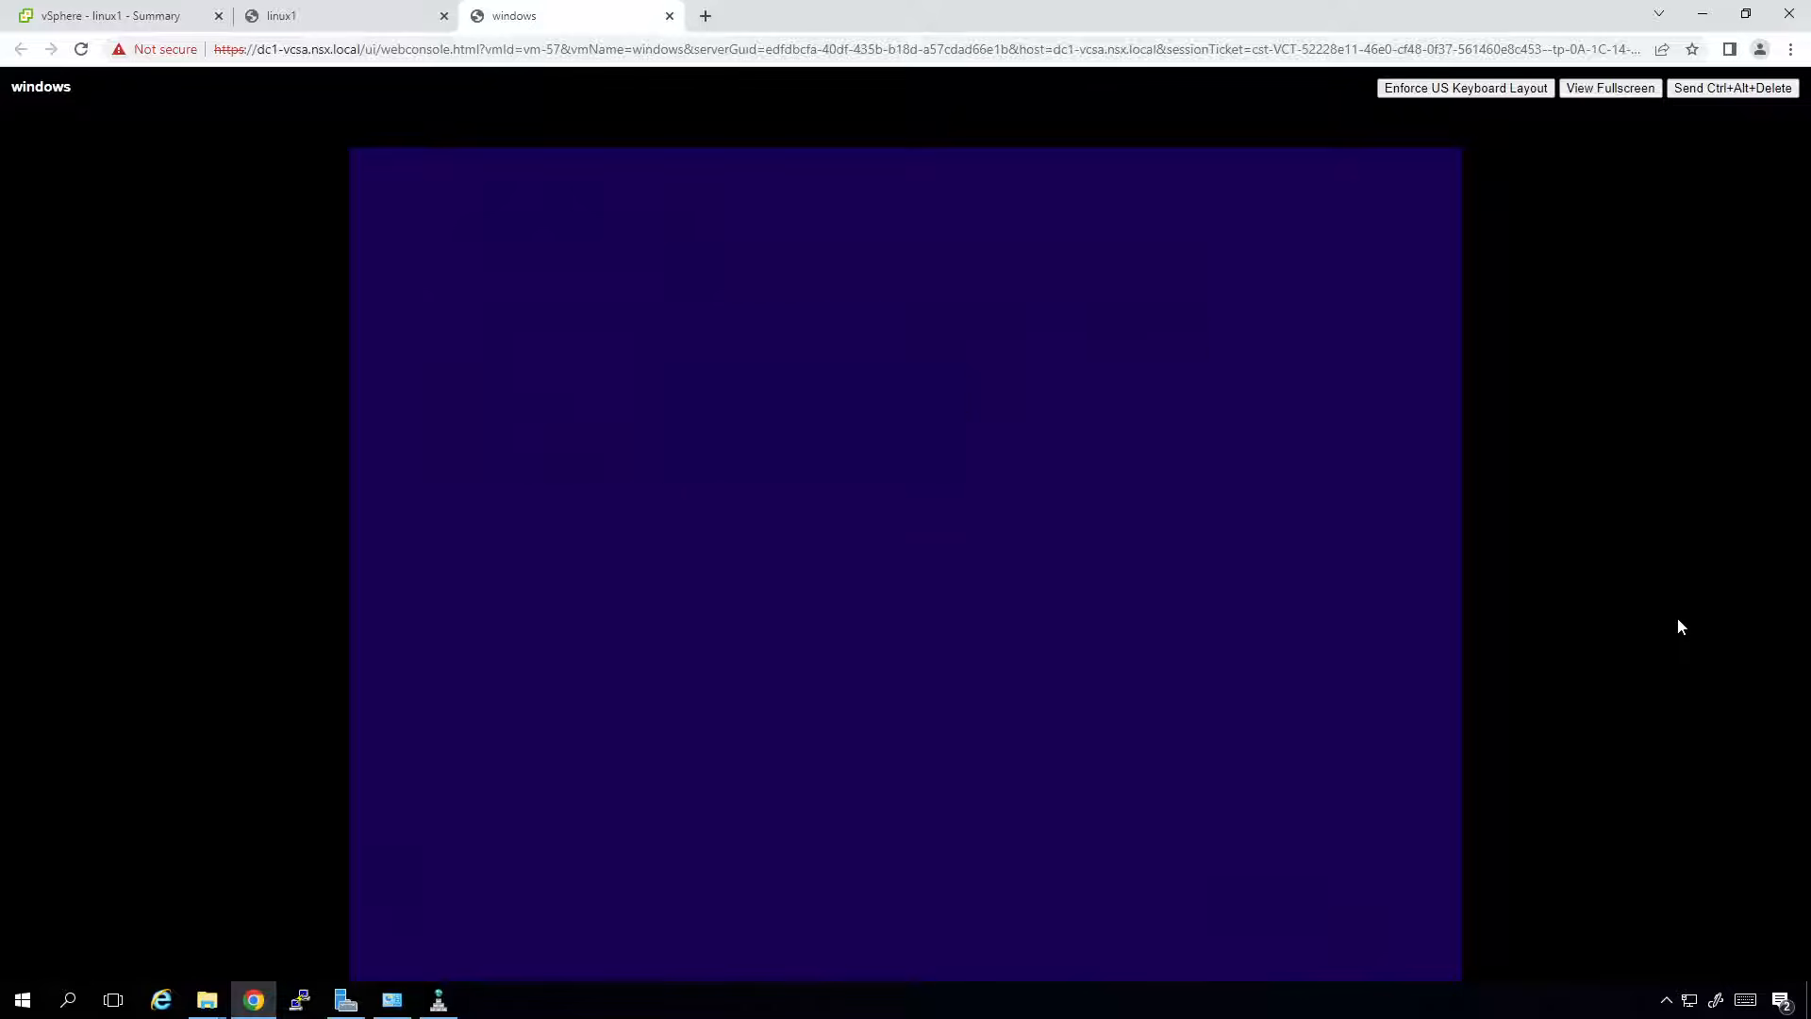
left_click(352, 12)
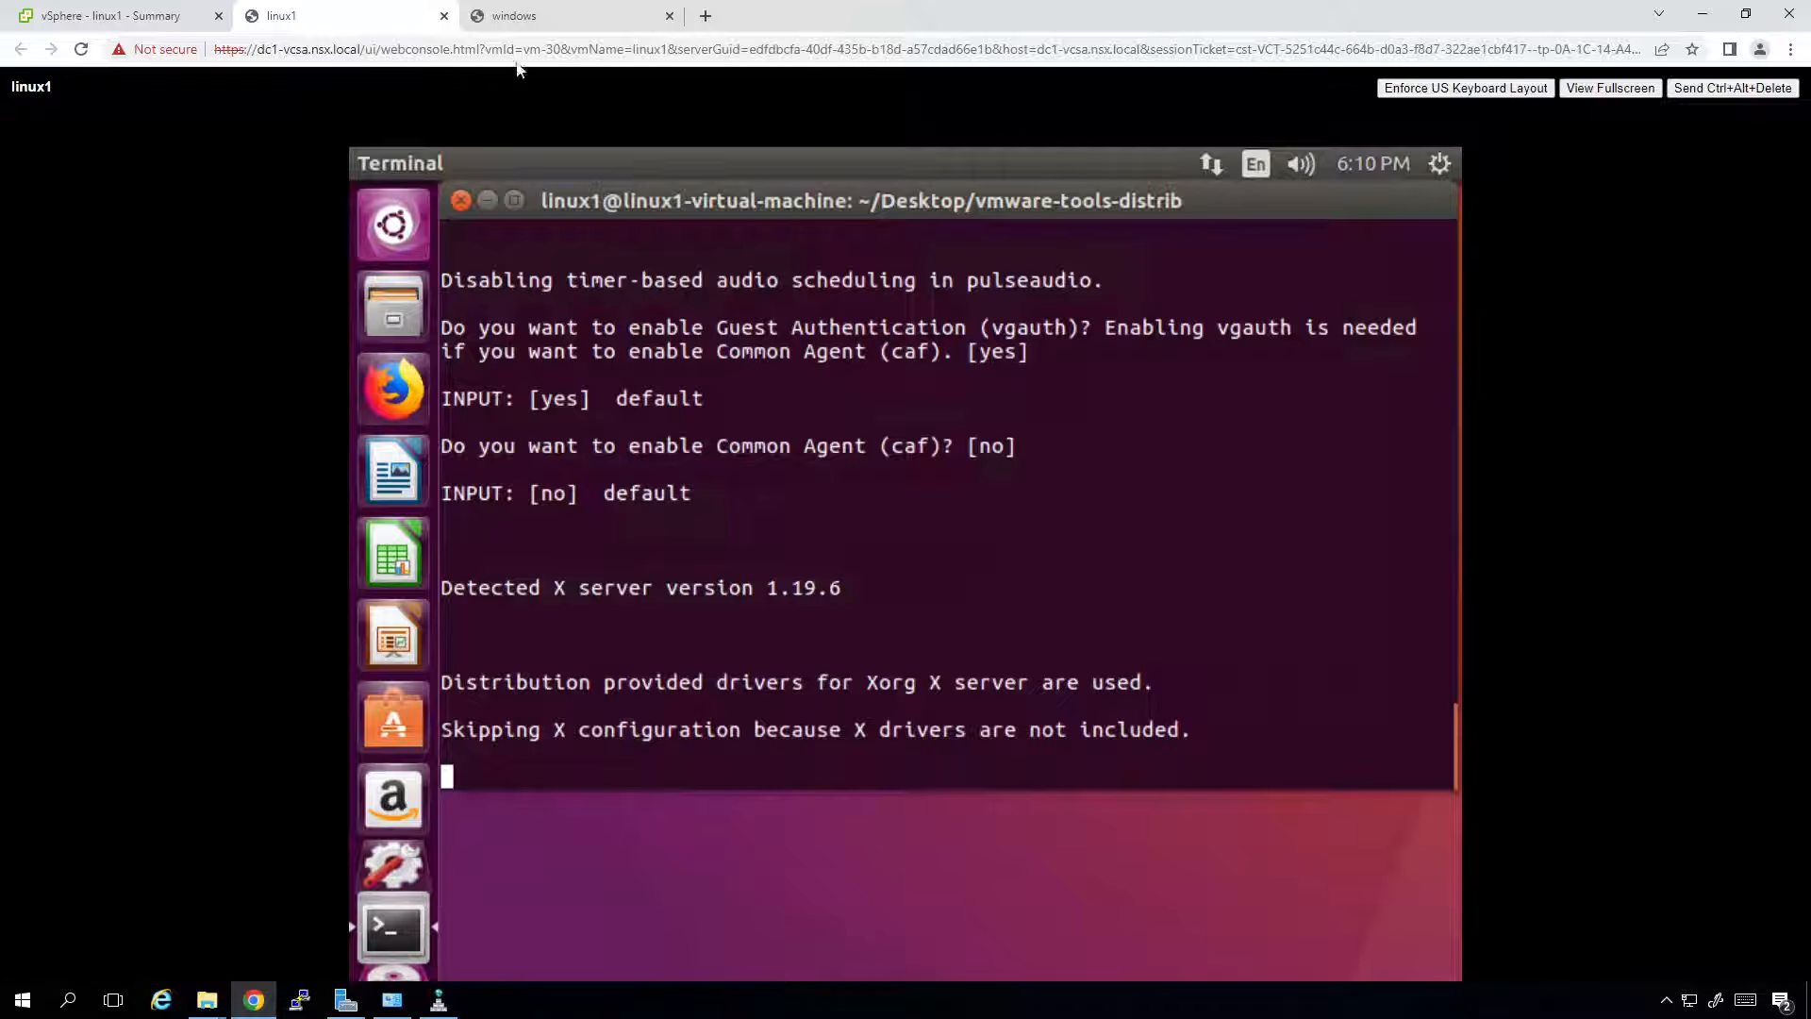
Send Ctrl+Alt+Delete to the windows VM to bring up its sign-in prompt, then glance at linux1.
left_click(514, 15)
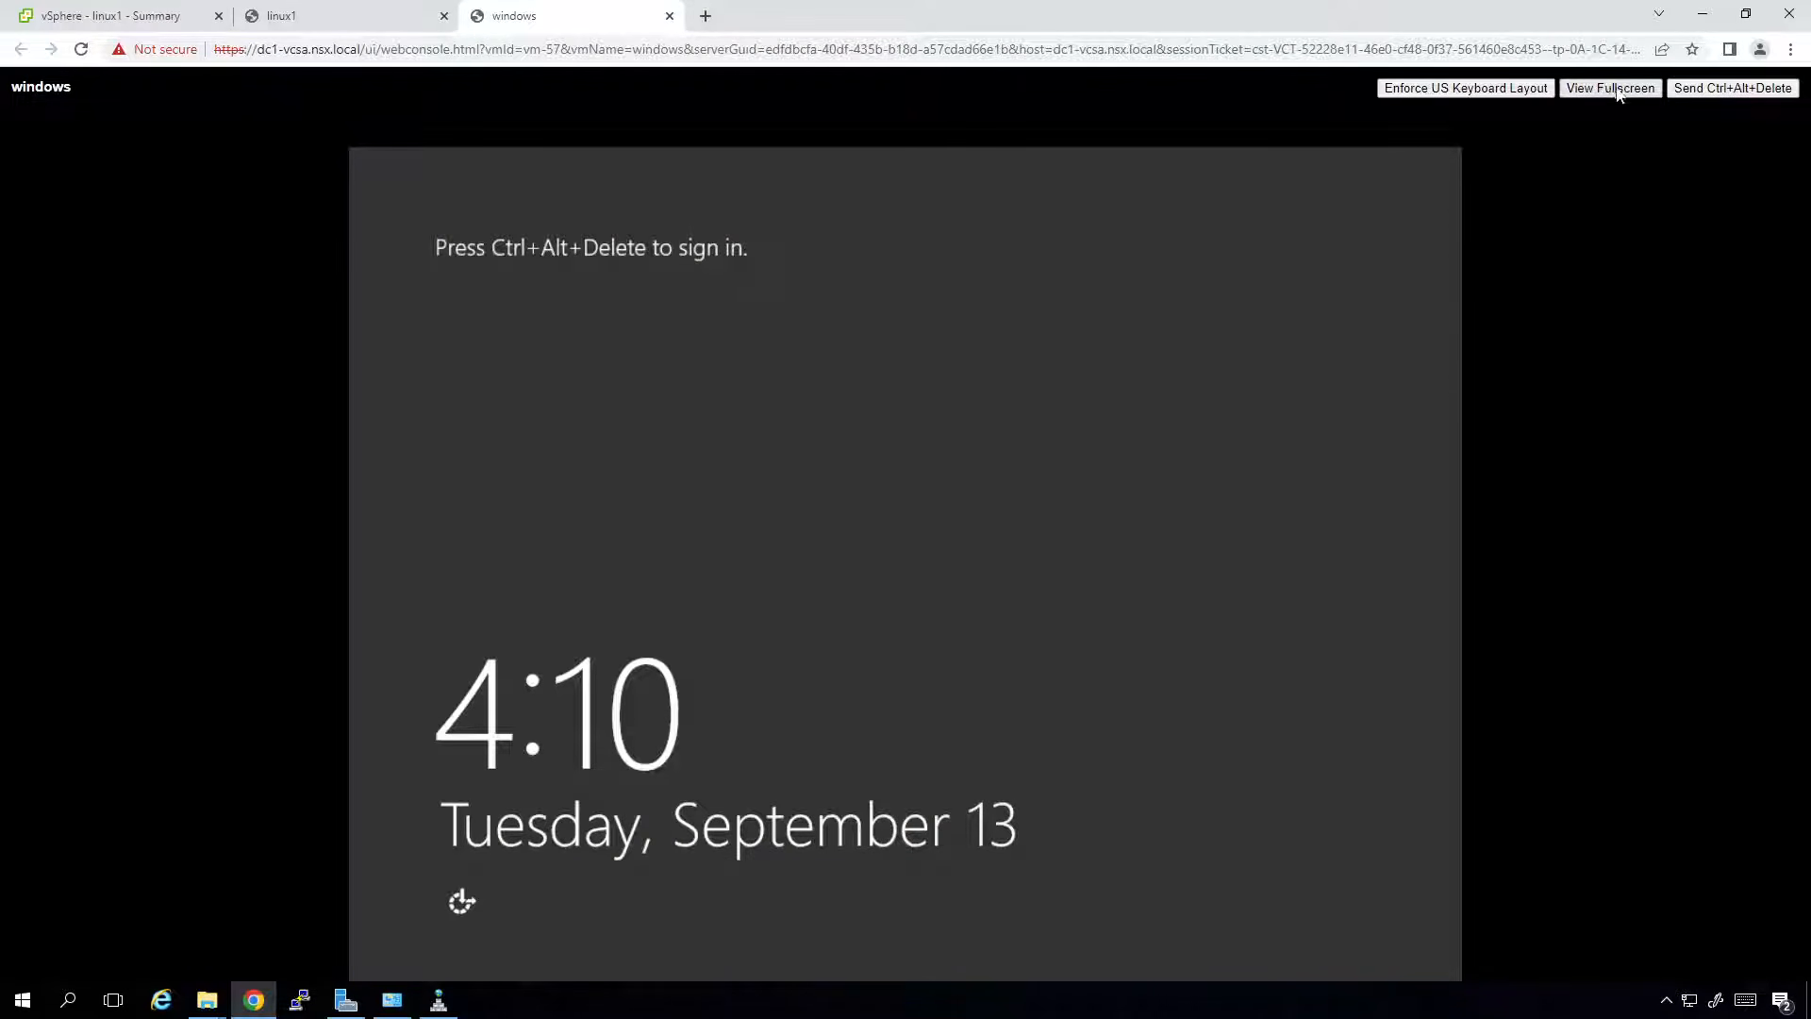
left_click(1741, 88)
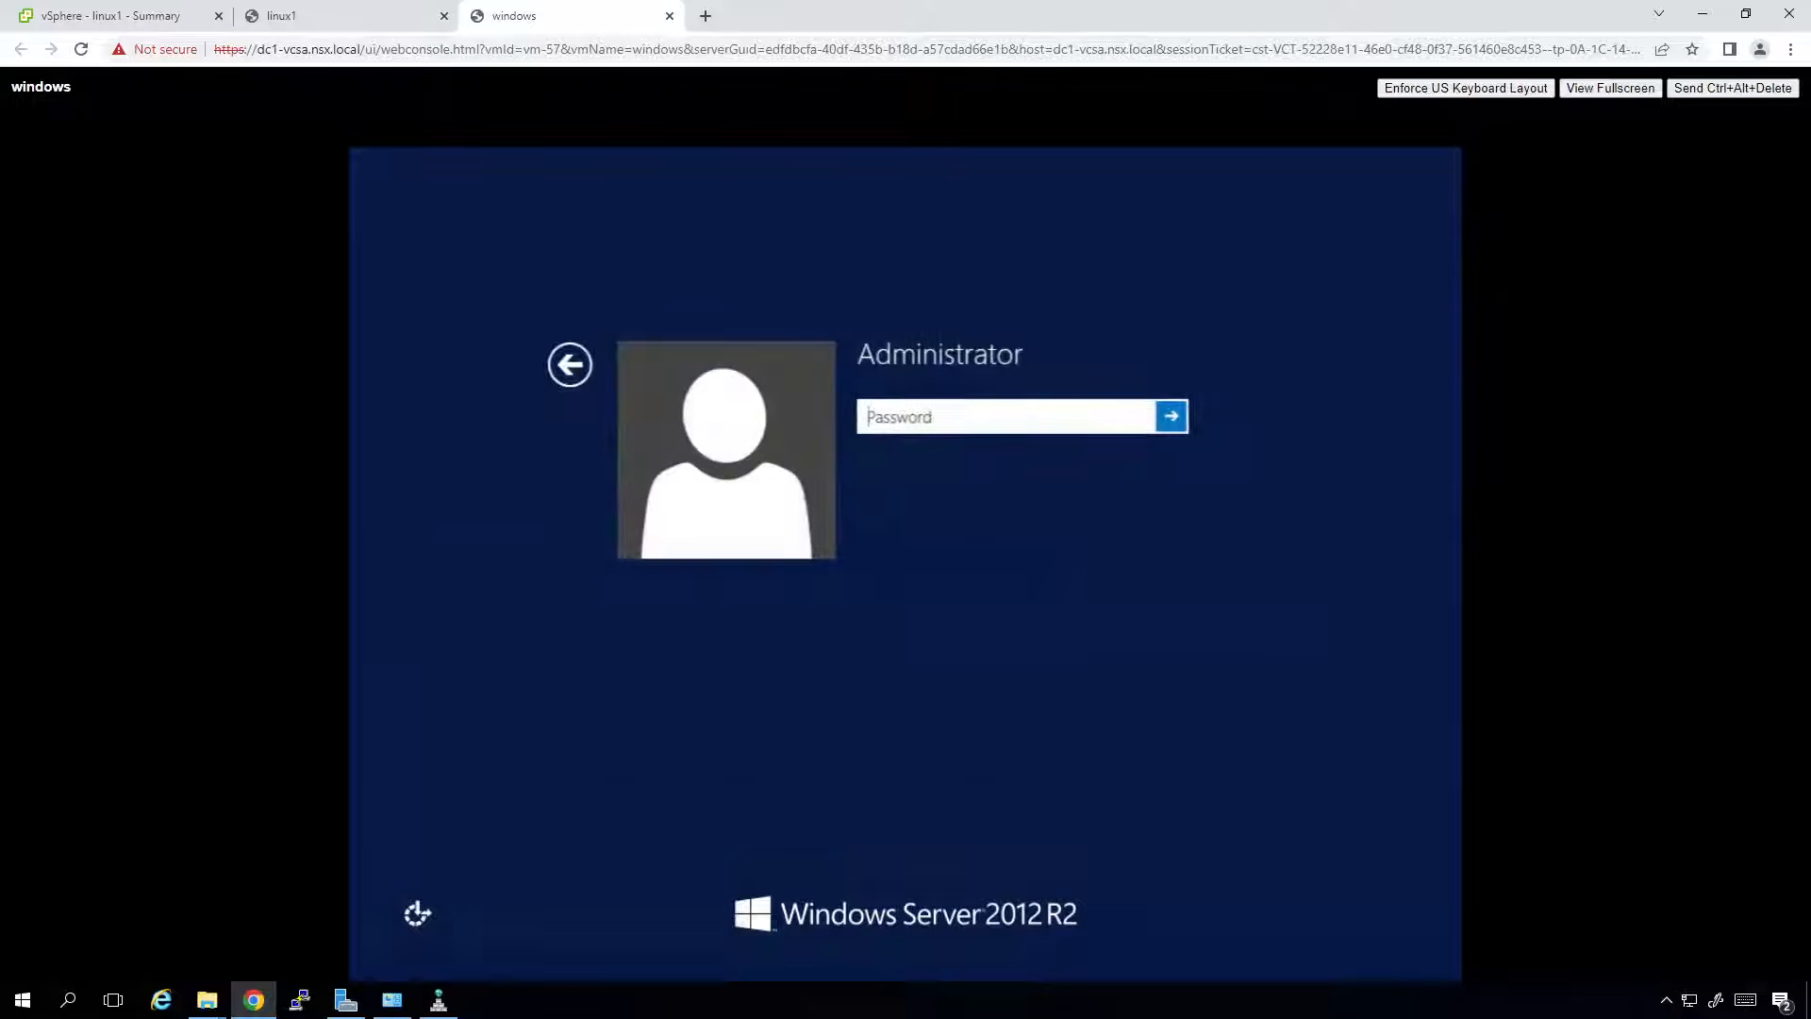
key("shift")
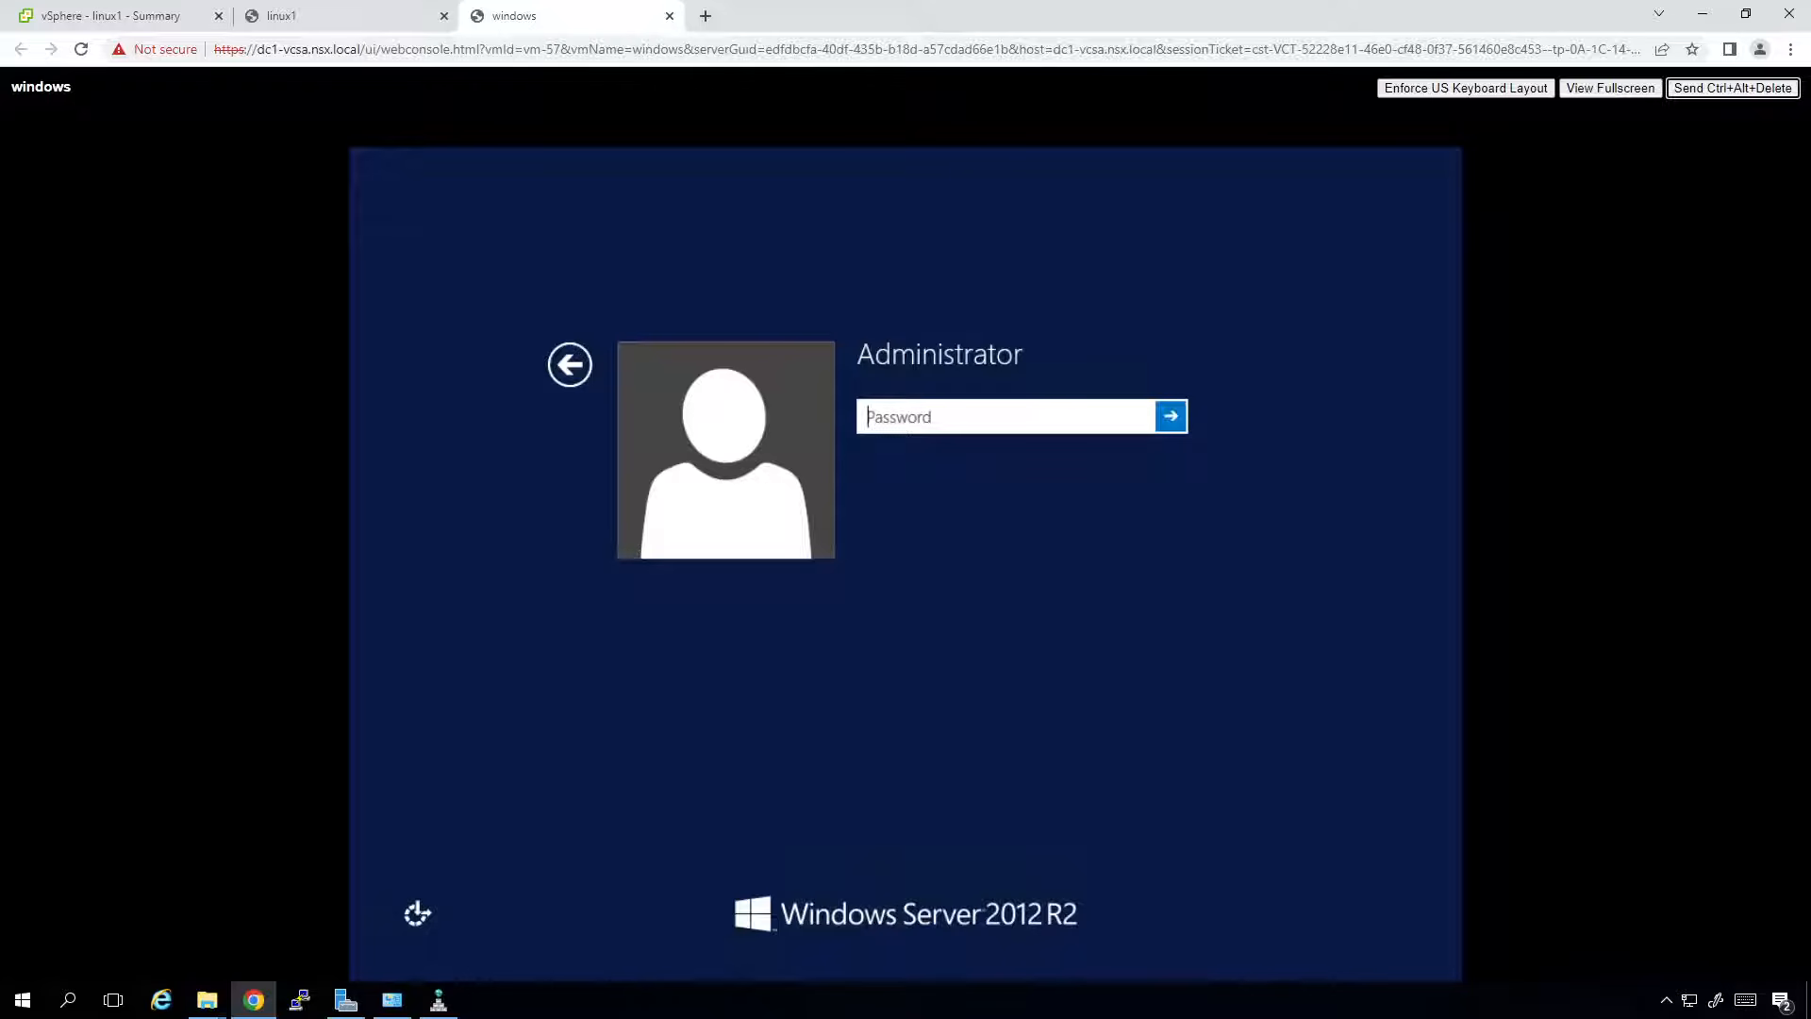
left_click(929, 481)
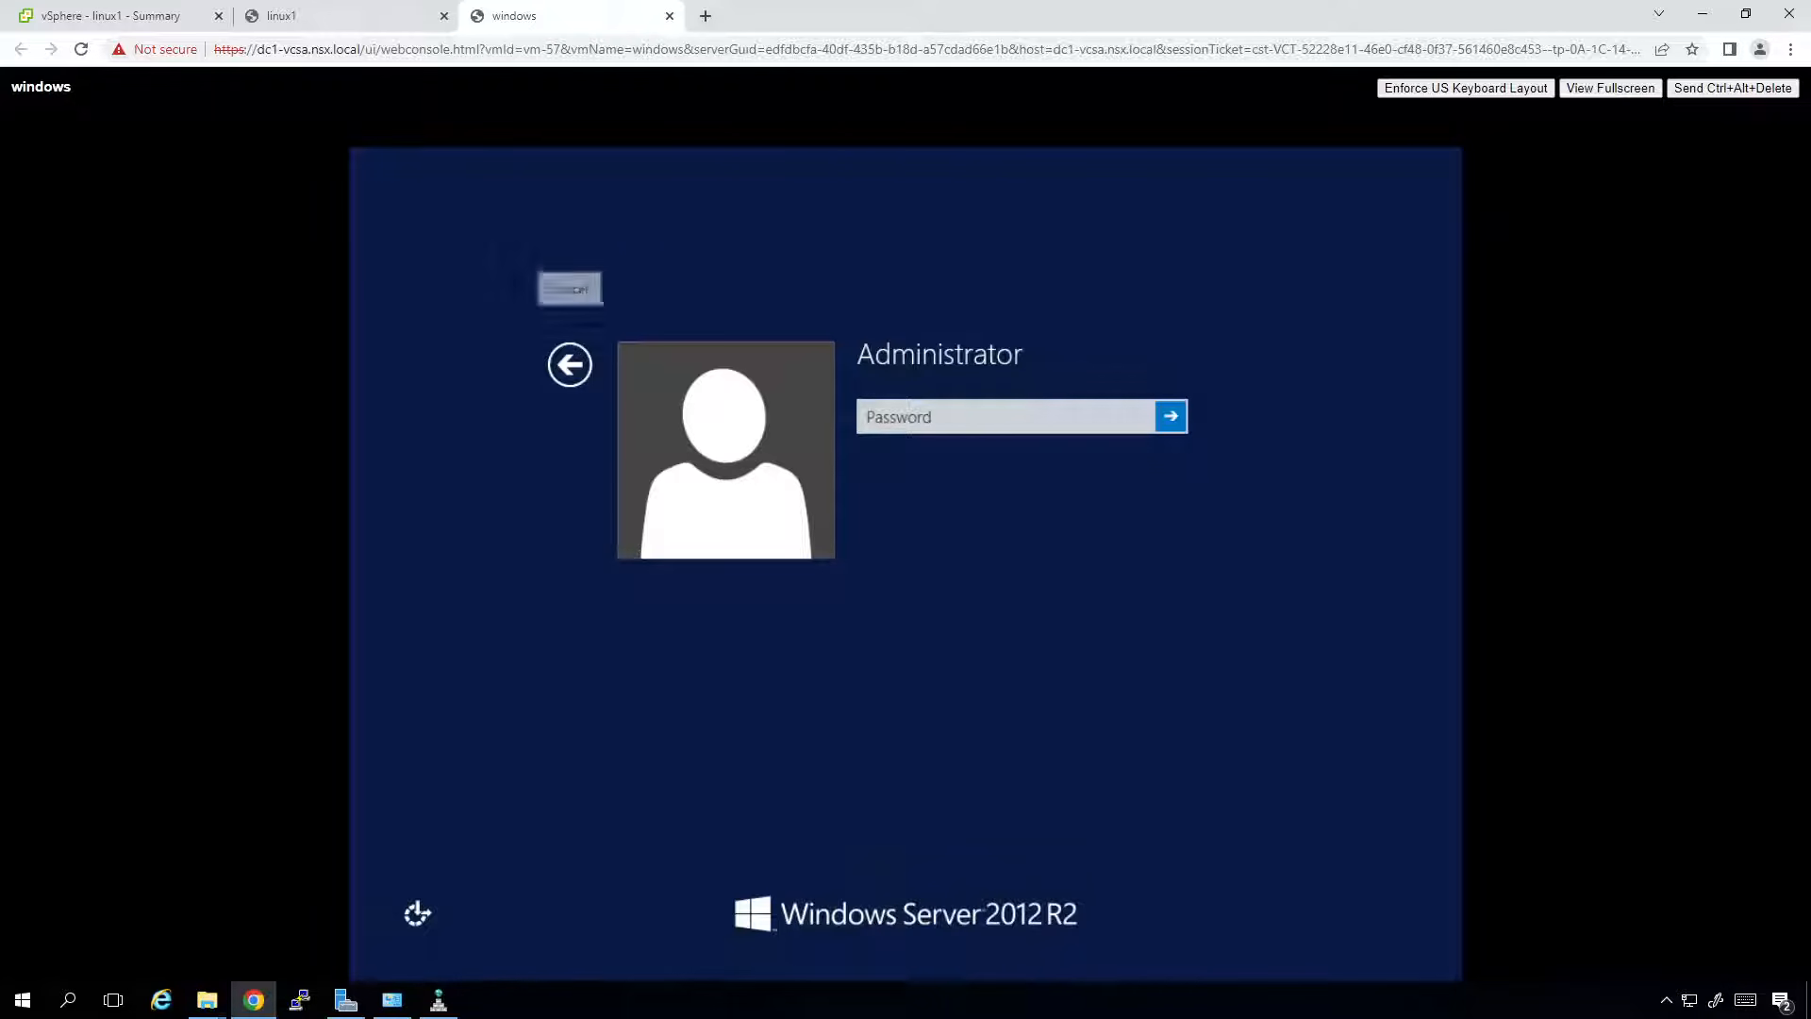
left_click(345, 9)
Sign in to the windows VM with the Administrator password, then check linux1's installer progress.
left_click(550, 16)
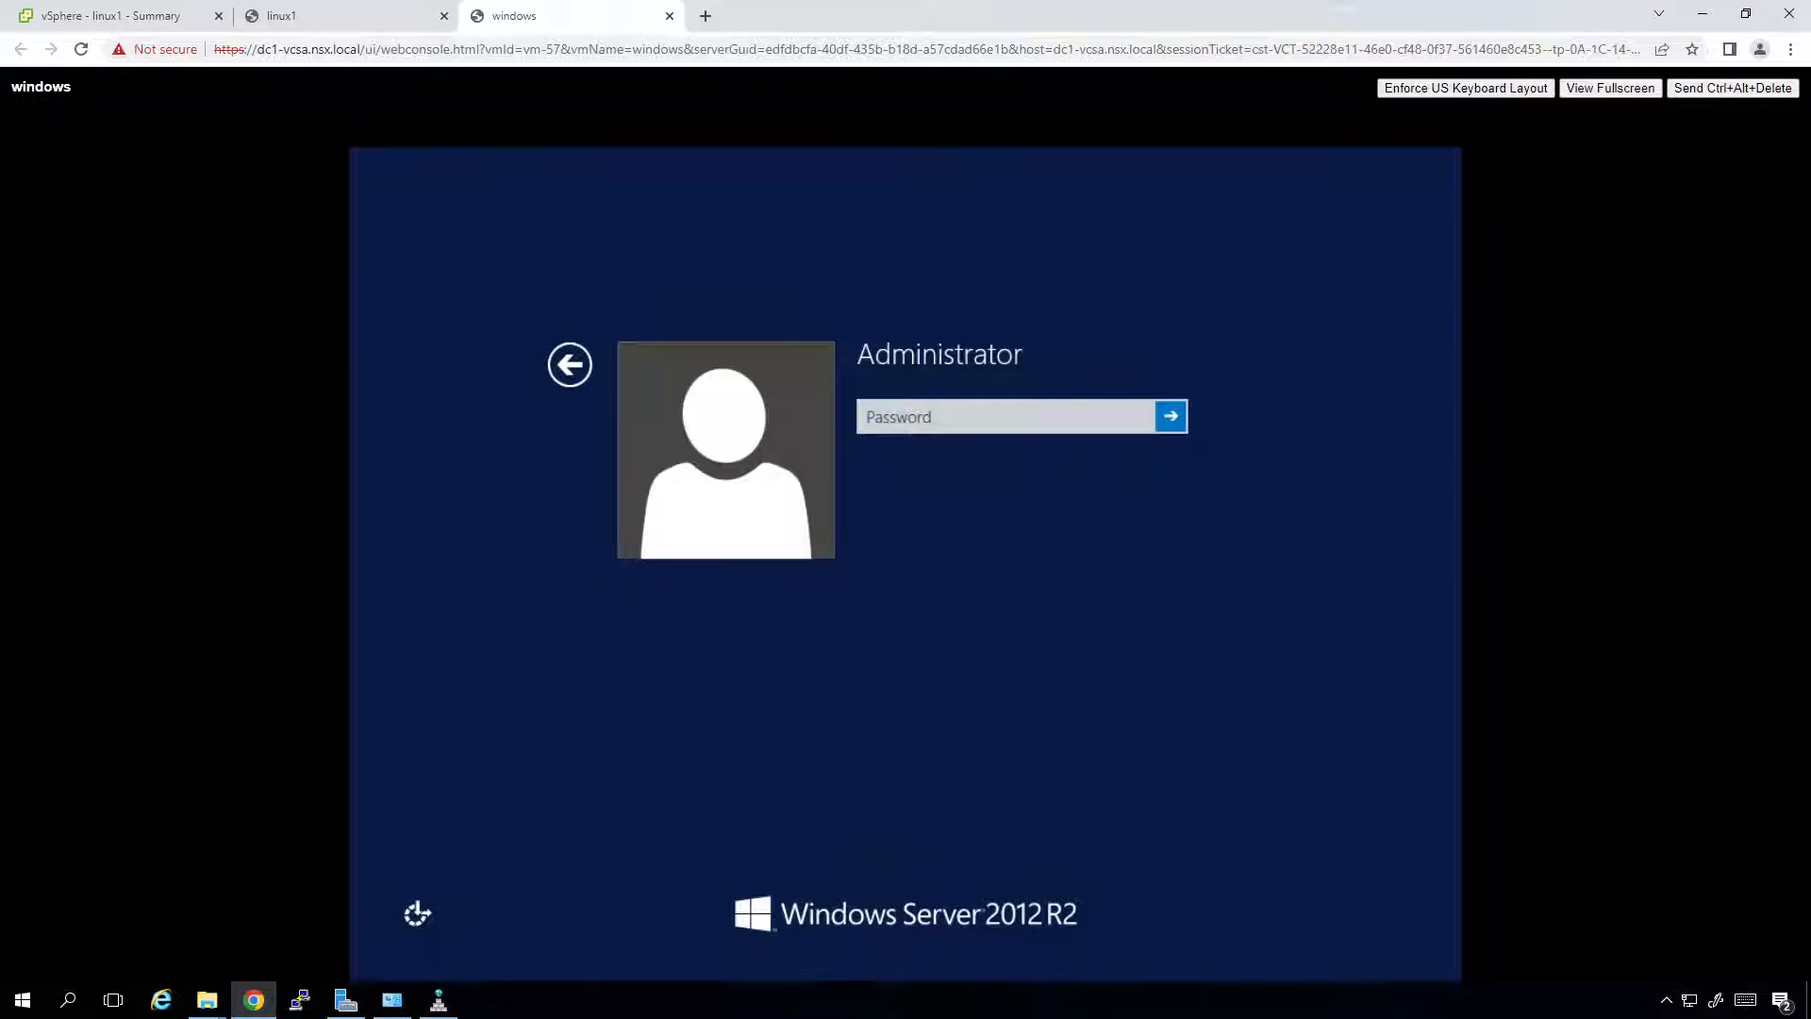
key("Tab")
key("Tab")
key("Tab")
key("Tab")
type("********")
key("Return")
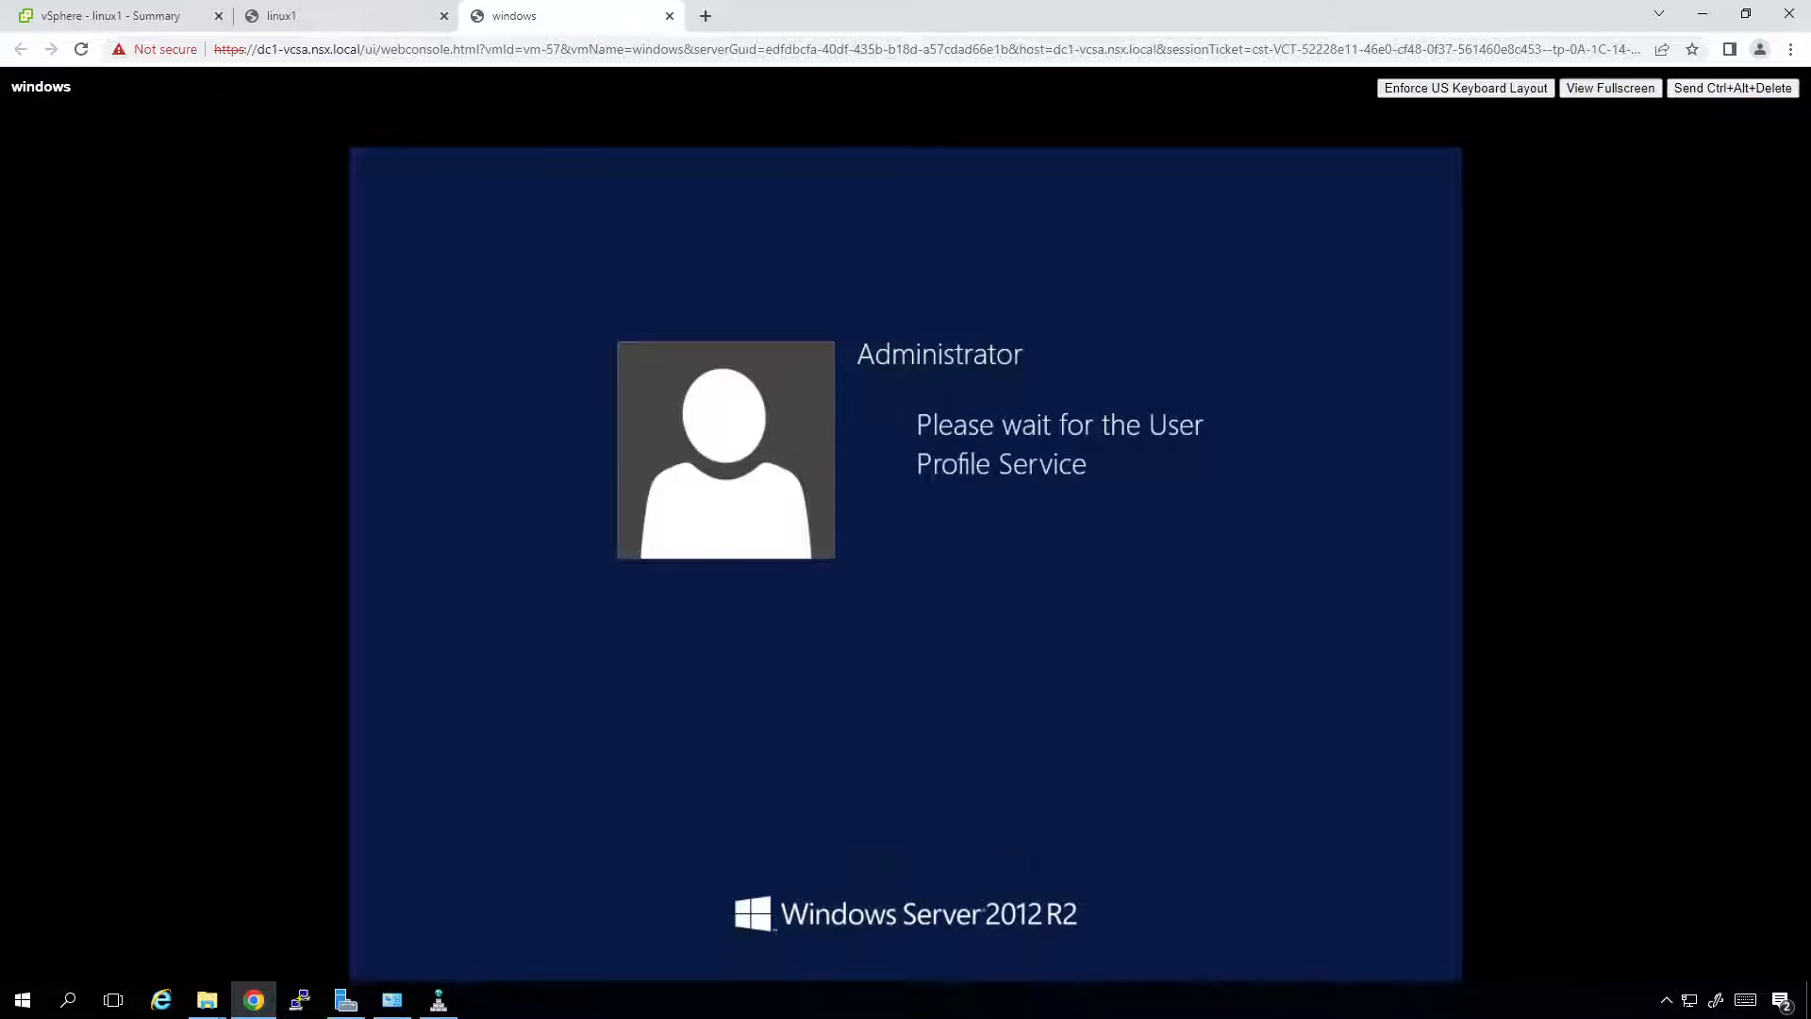
left_click(331, 19)
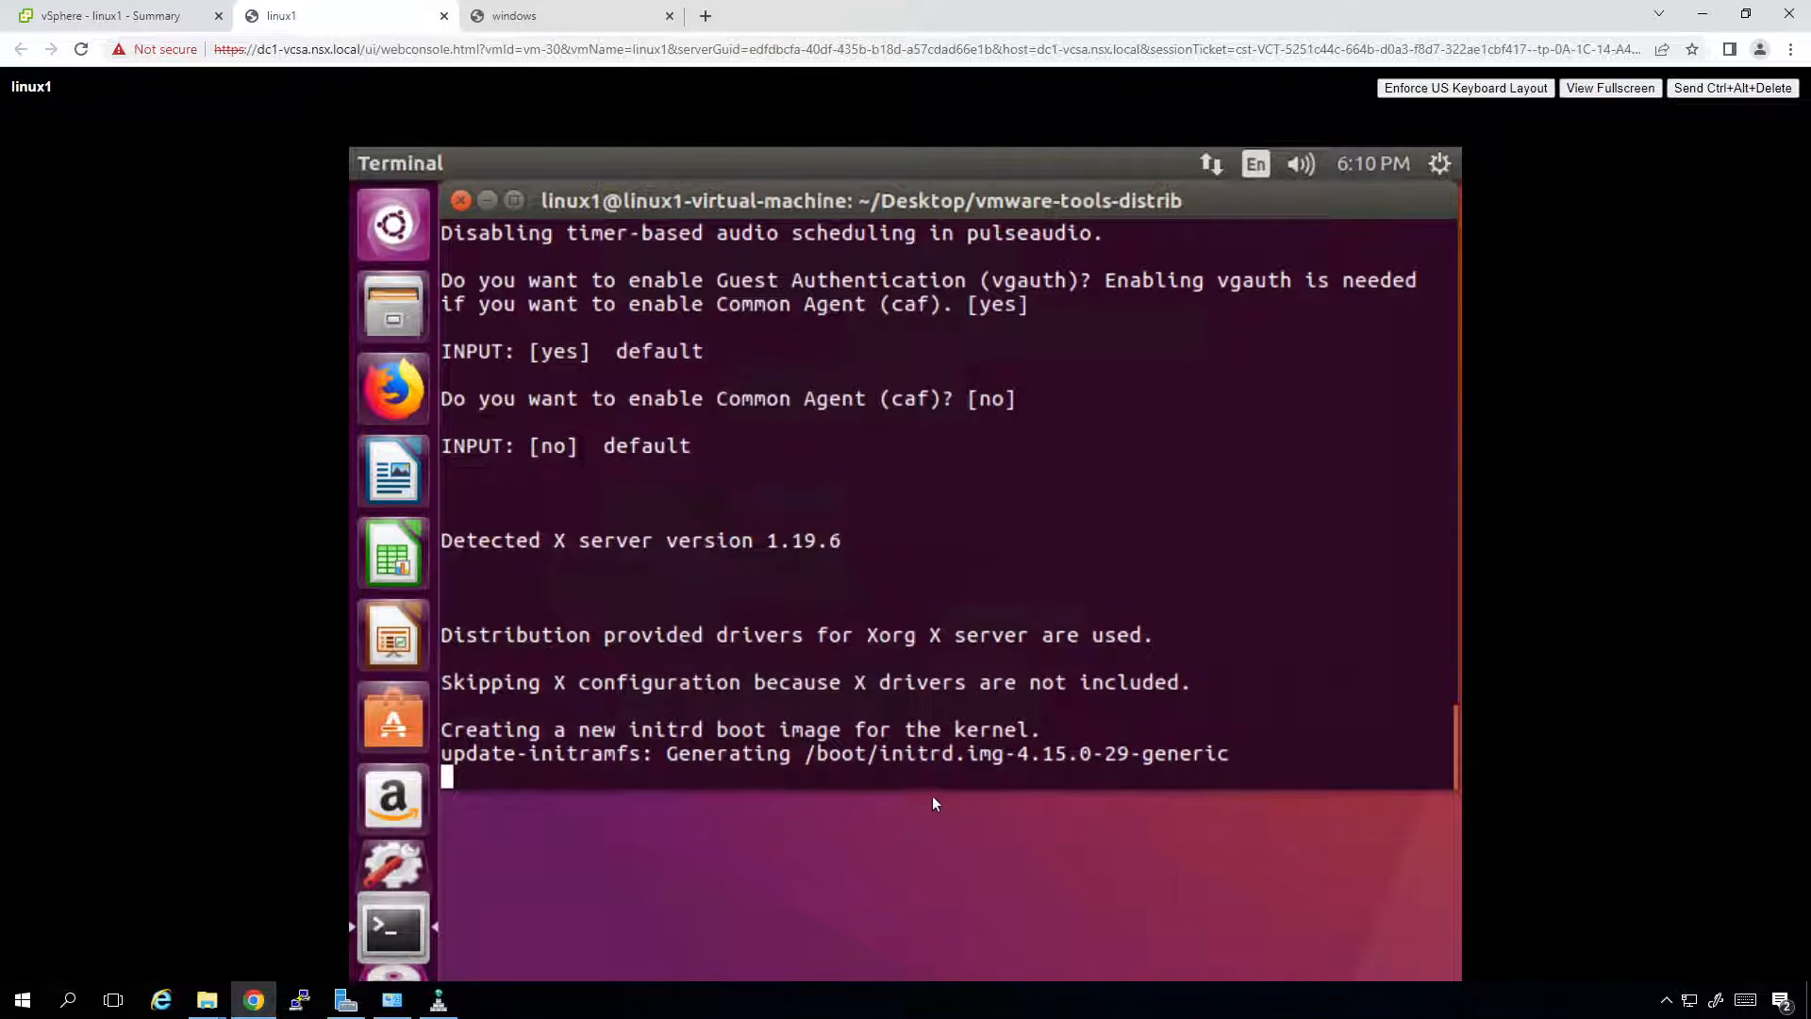
In the windows VM, search 'this pc' from Start to open This PC, then return to vSphere Client.
left_click(507, 17)
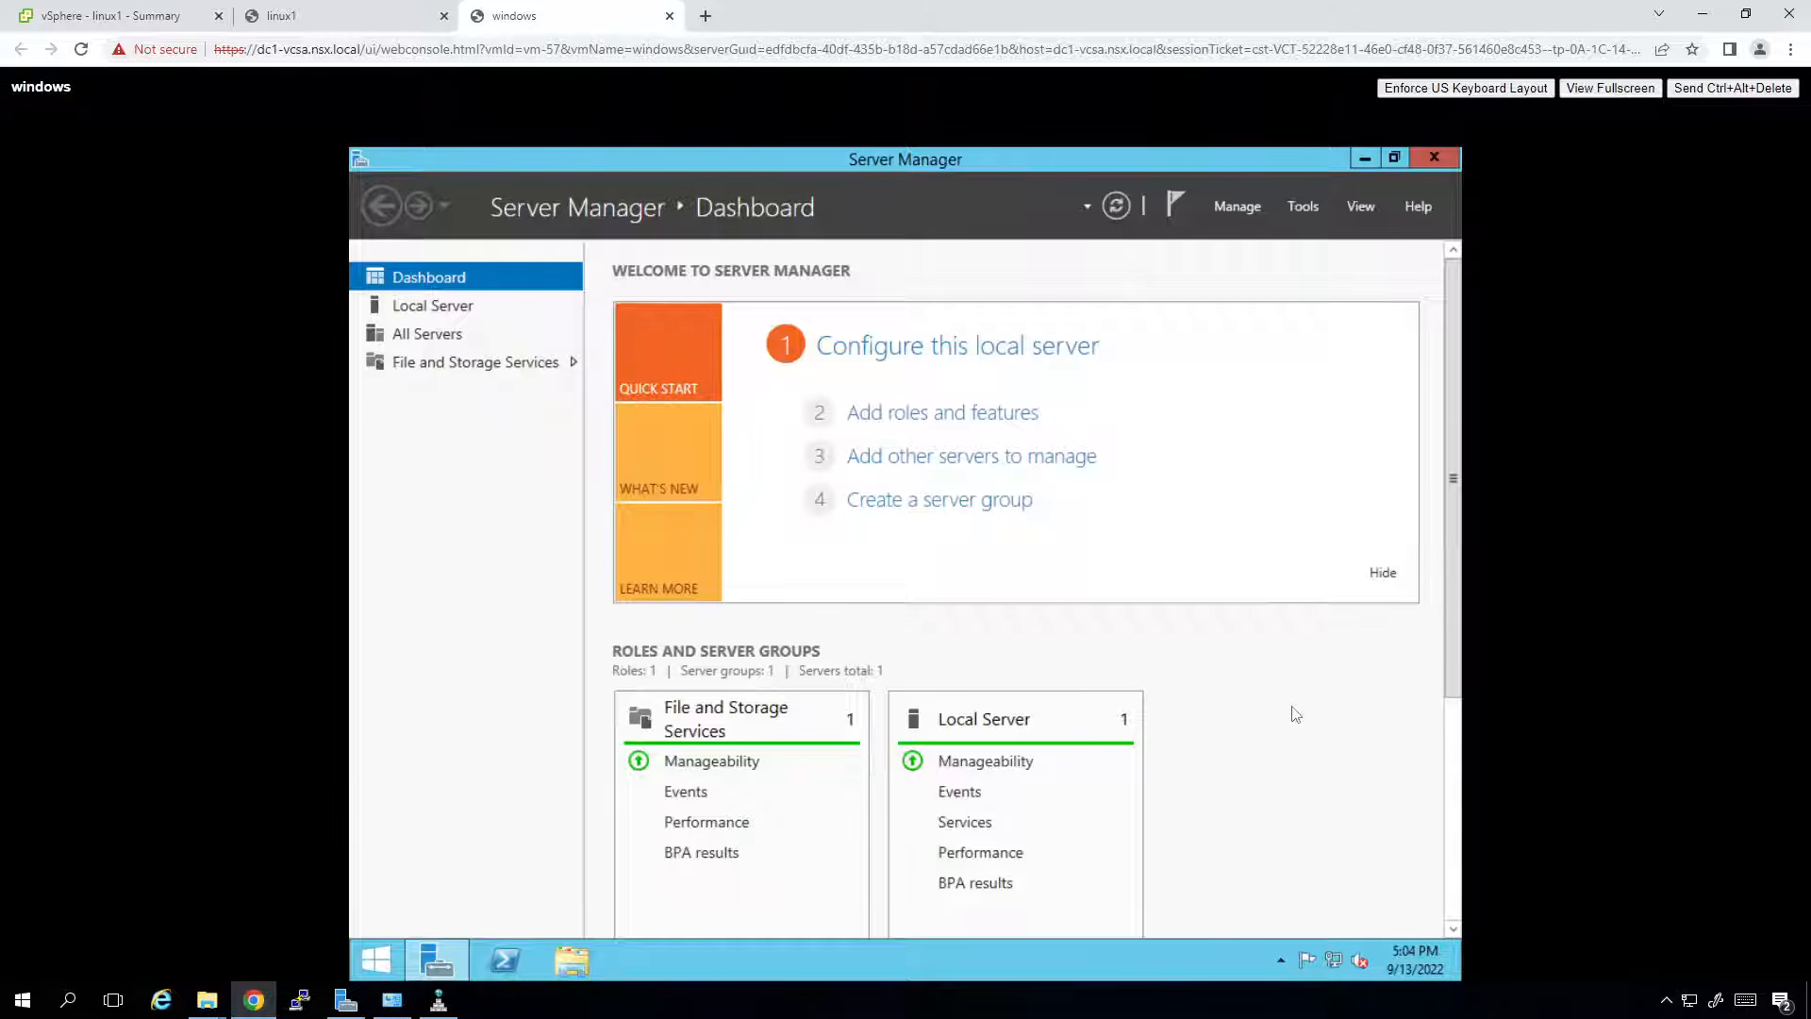
key("alt+space")
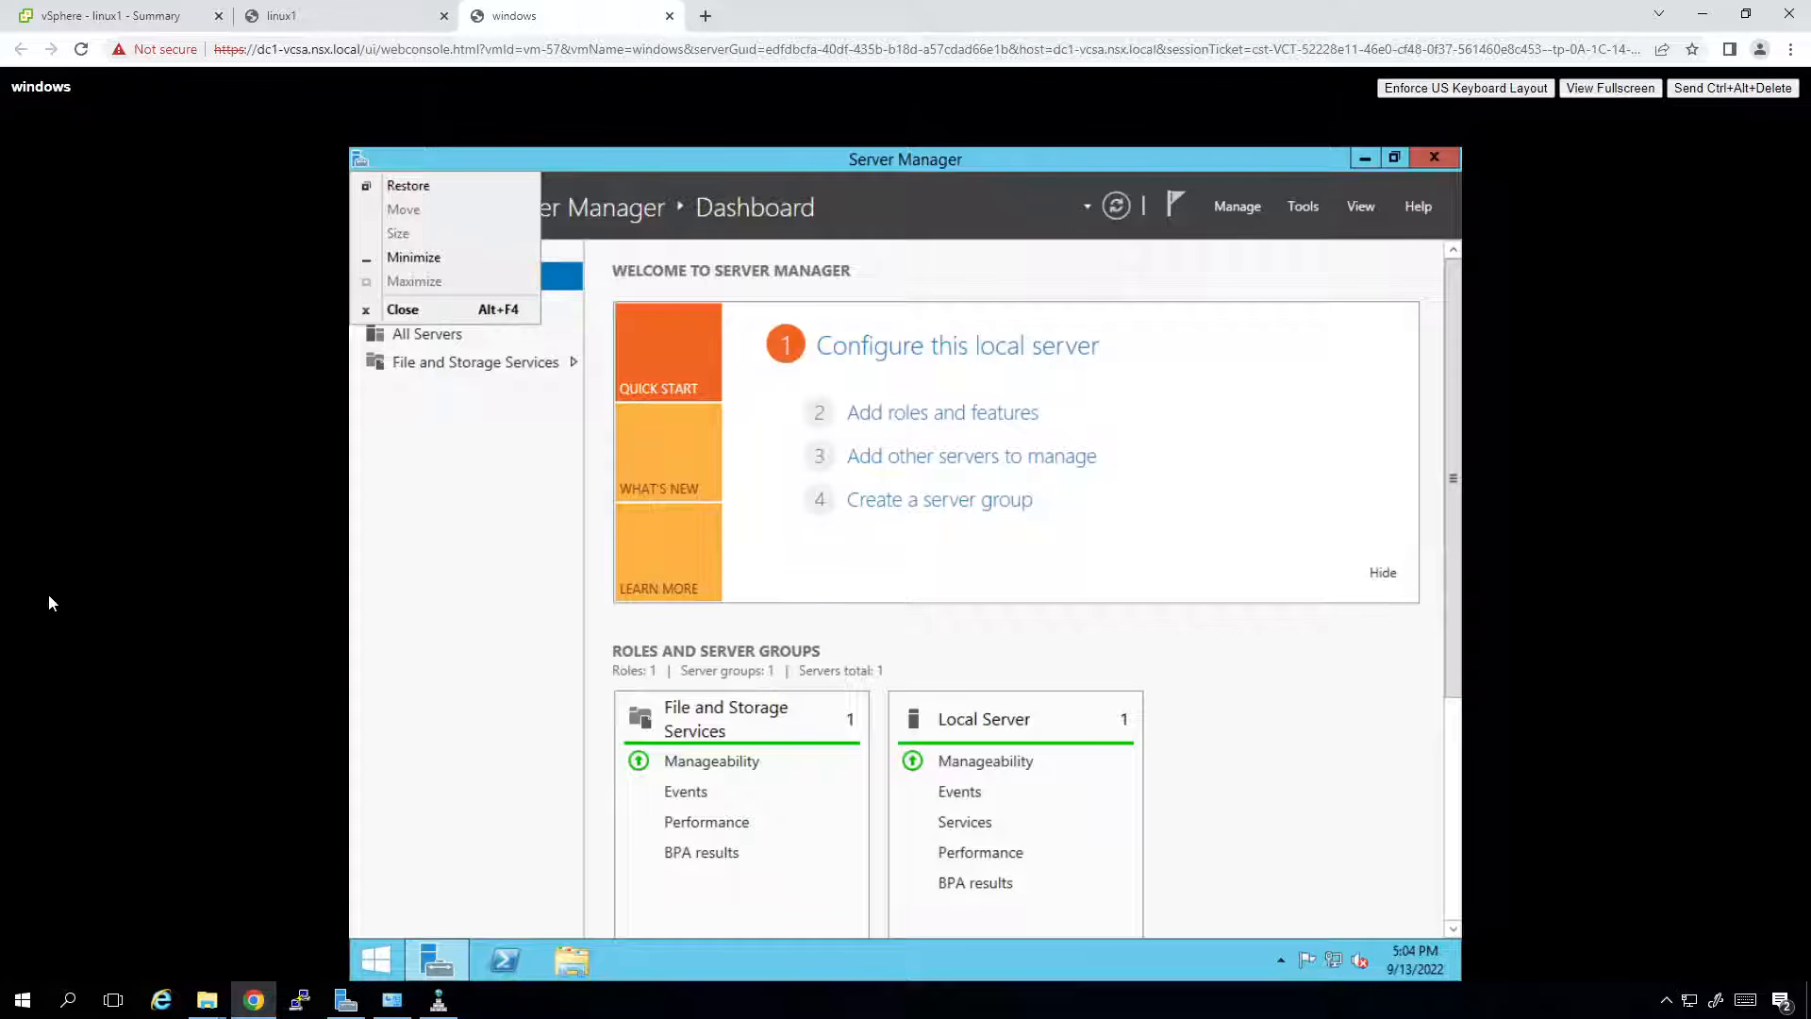
key("Escape")
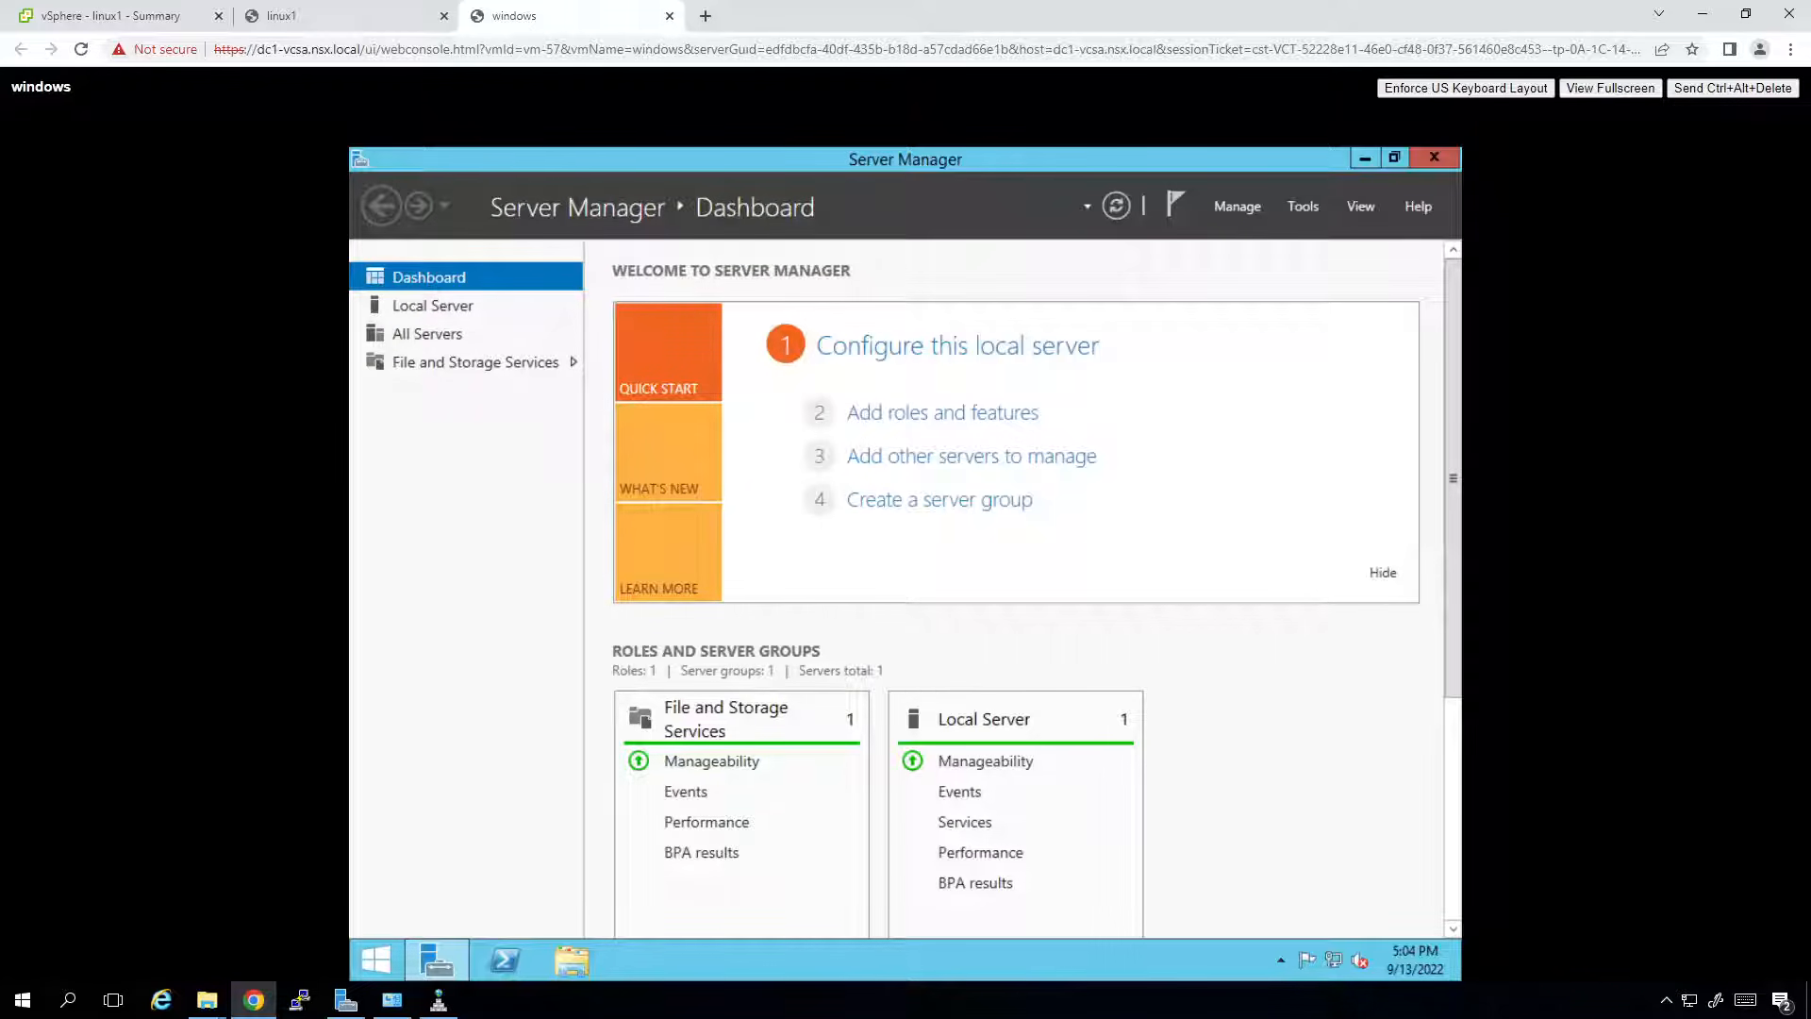
key("super")
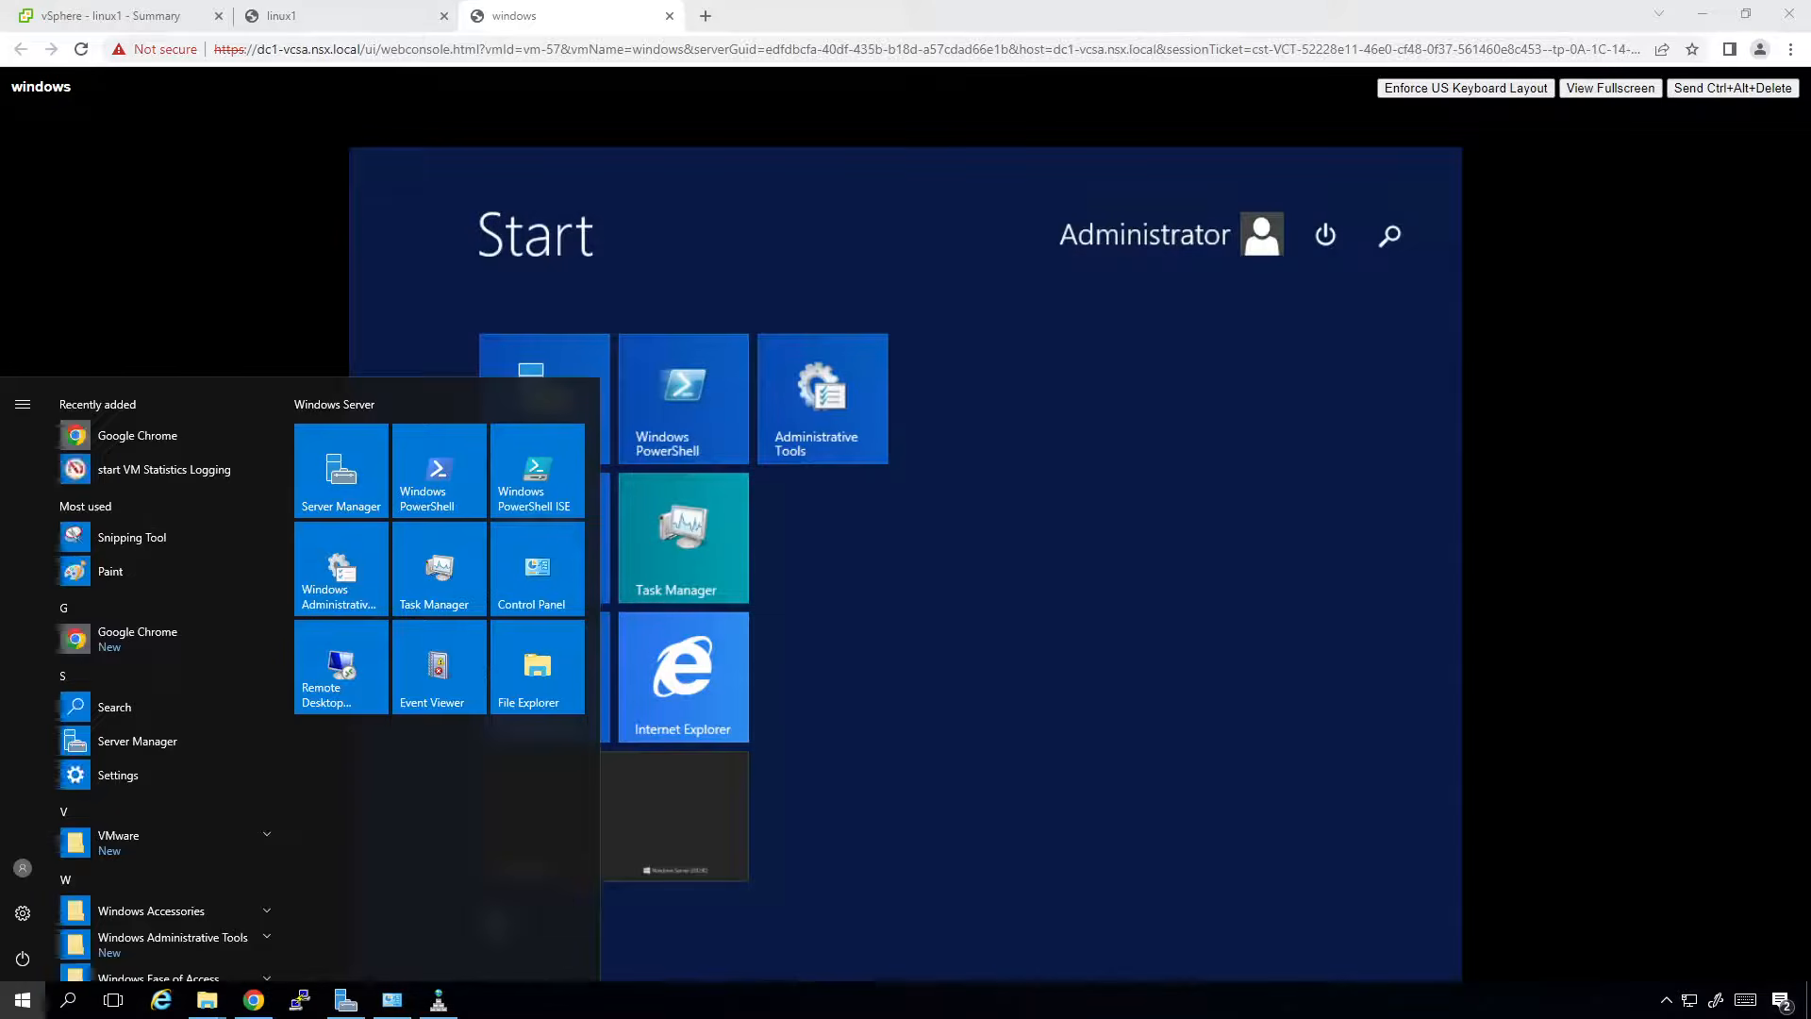
key("super")
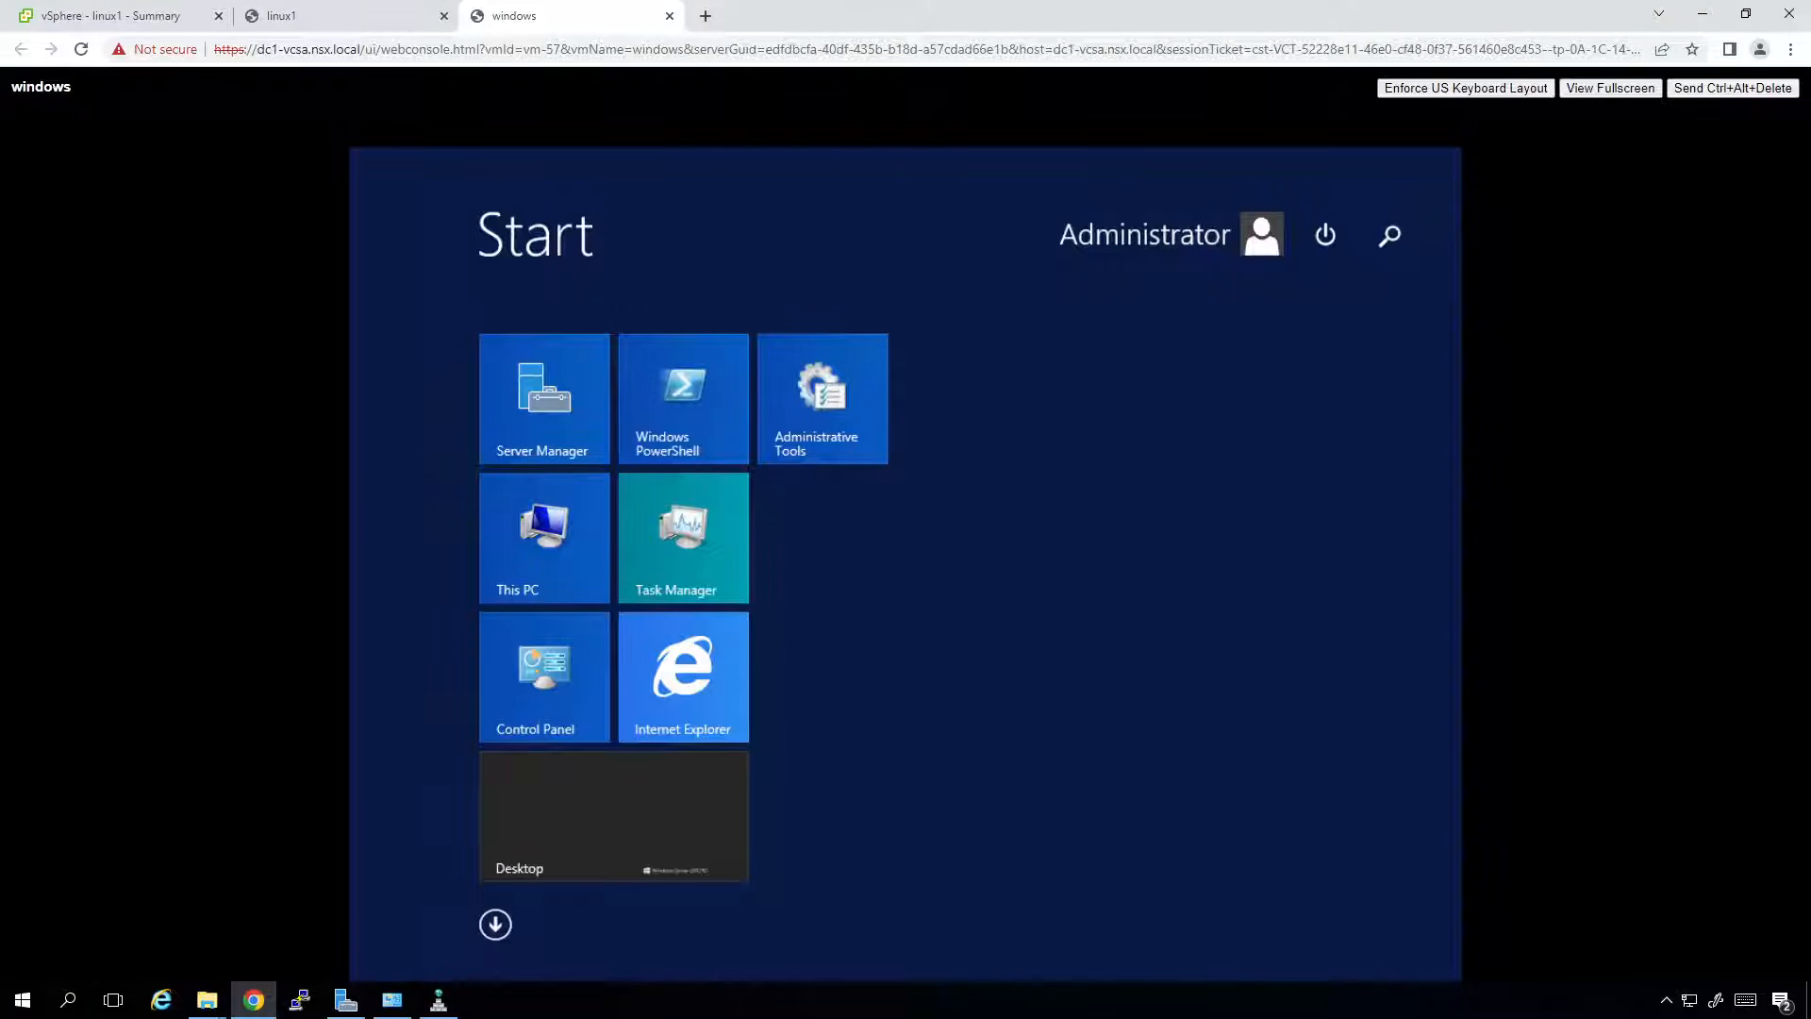
type("this")
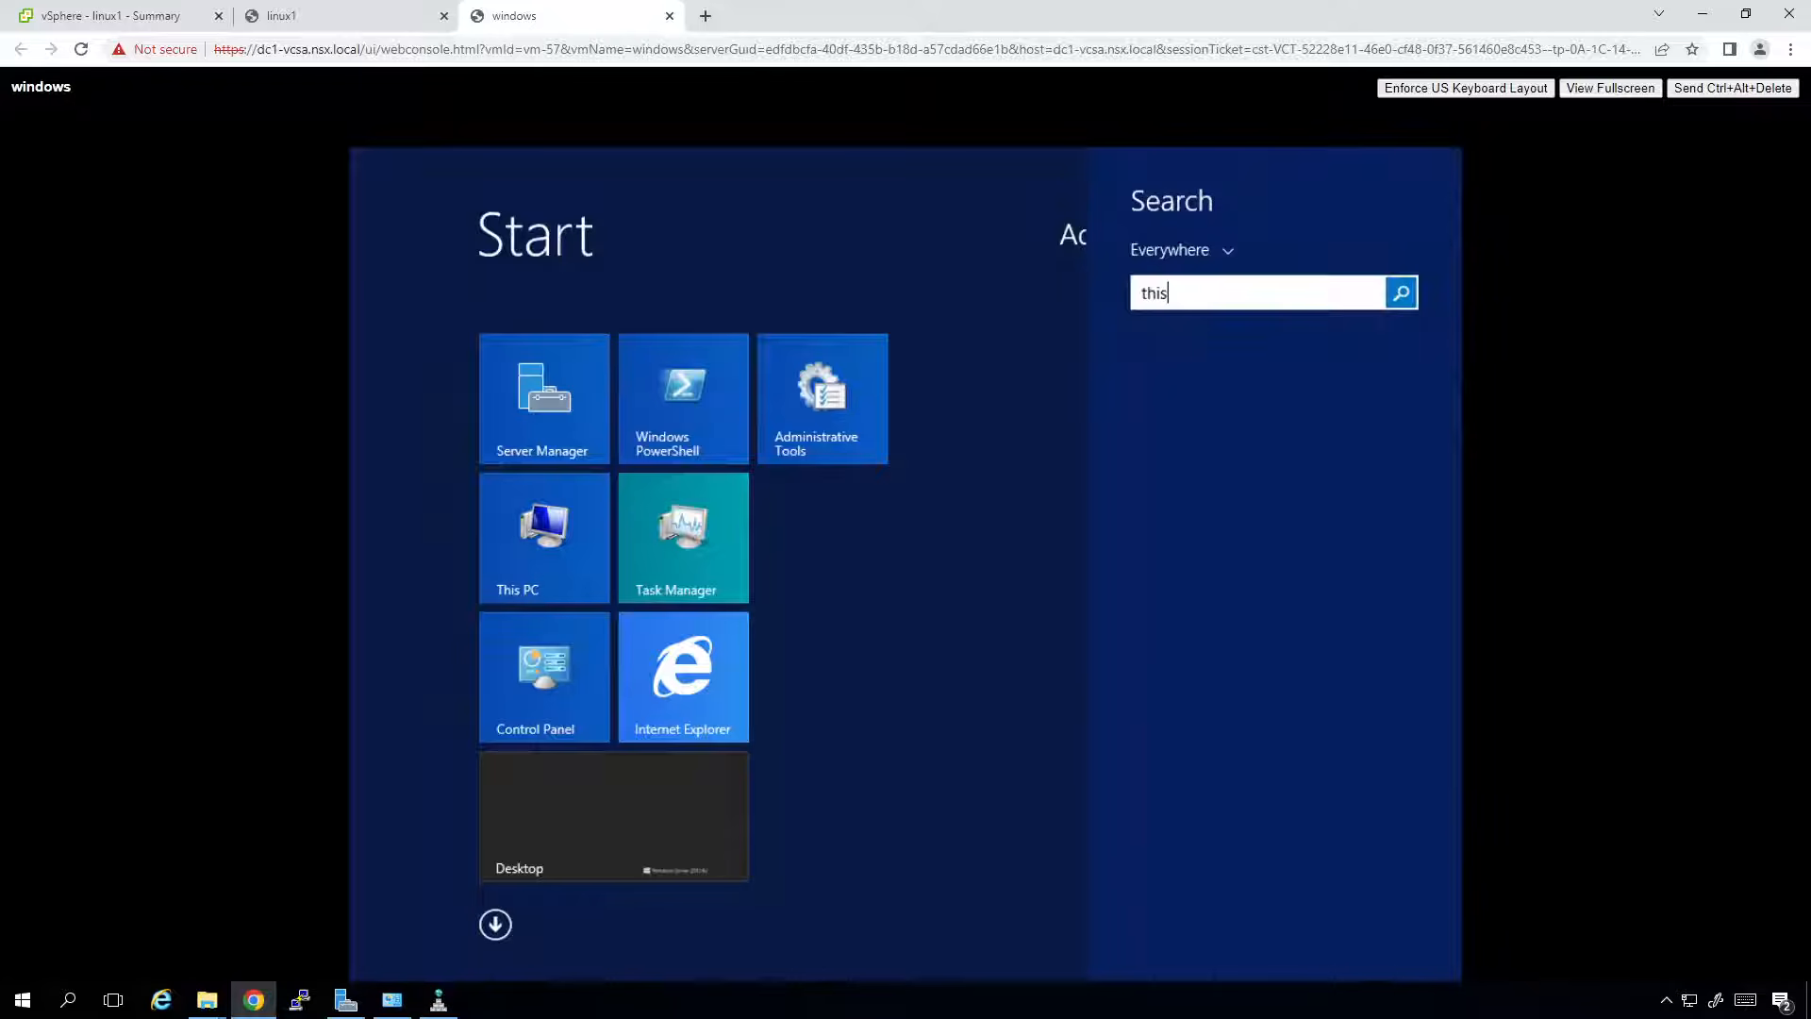
type(" pc")
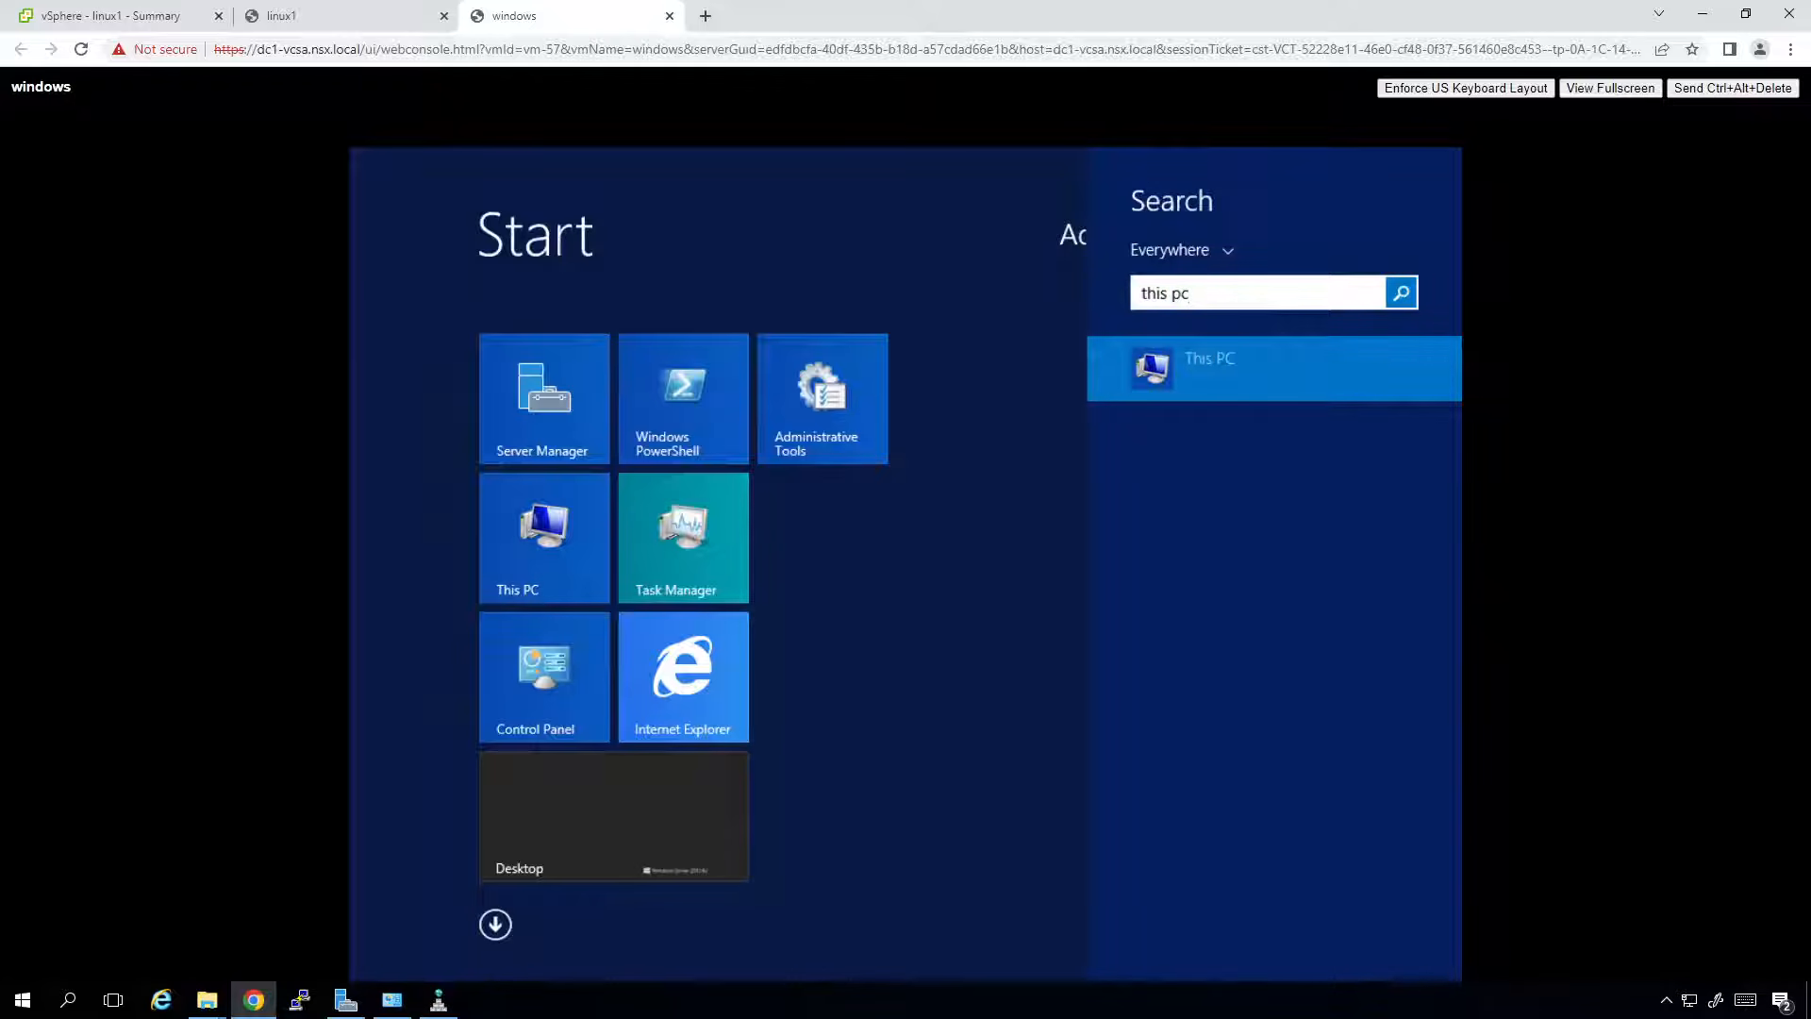
key("Return")
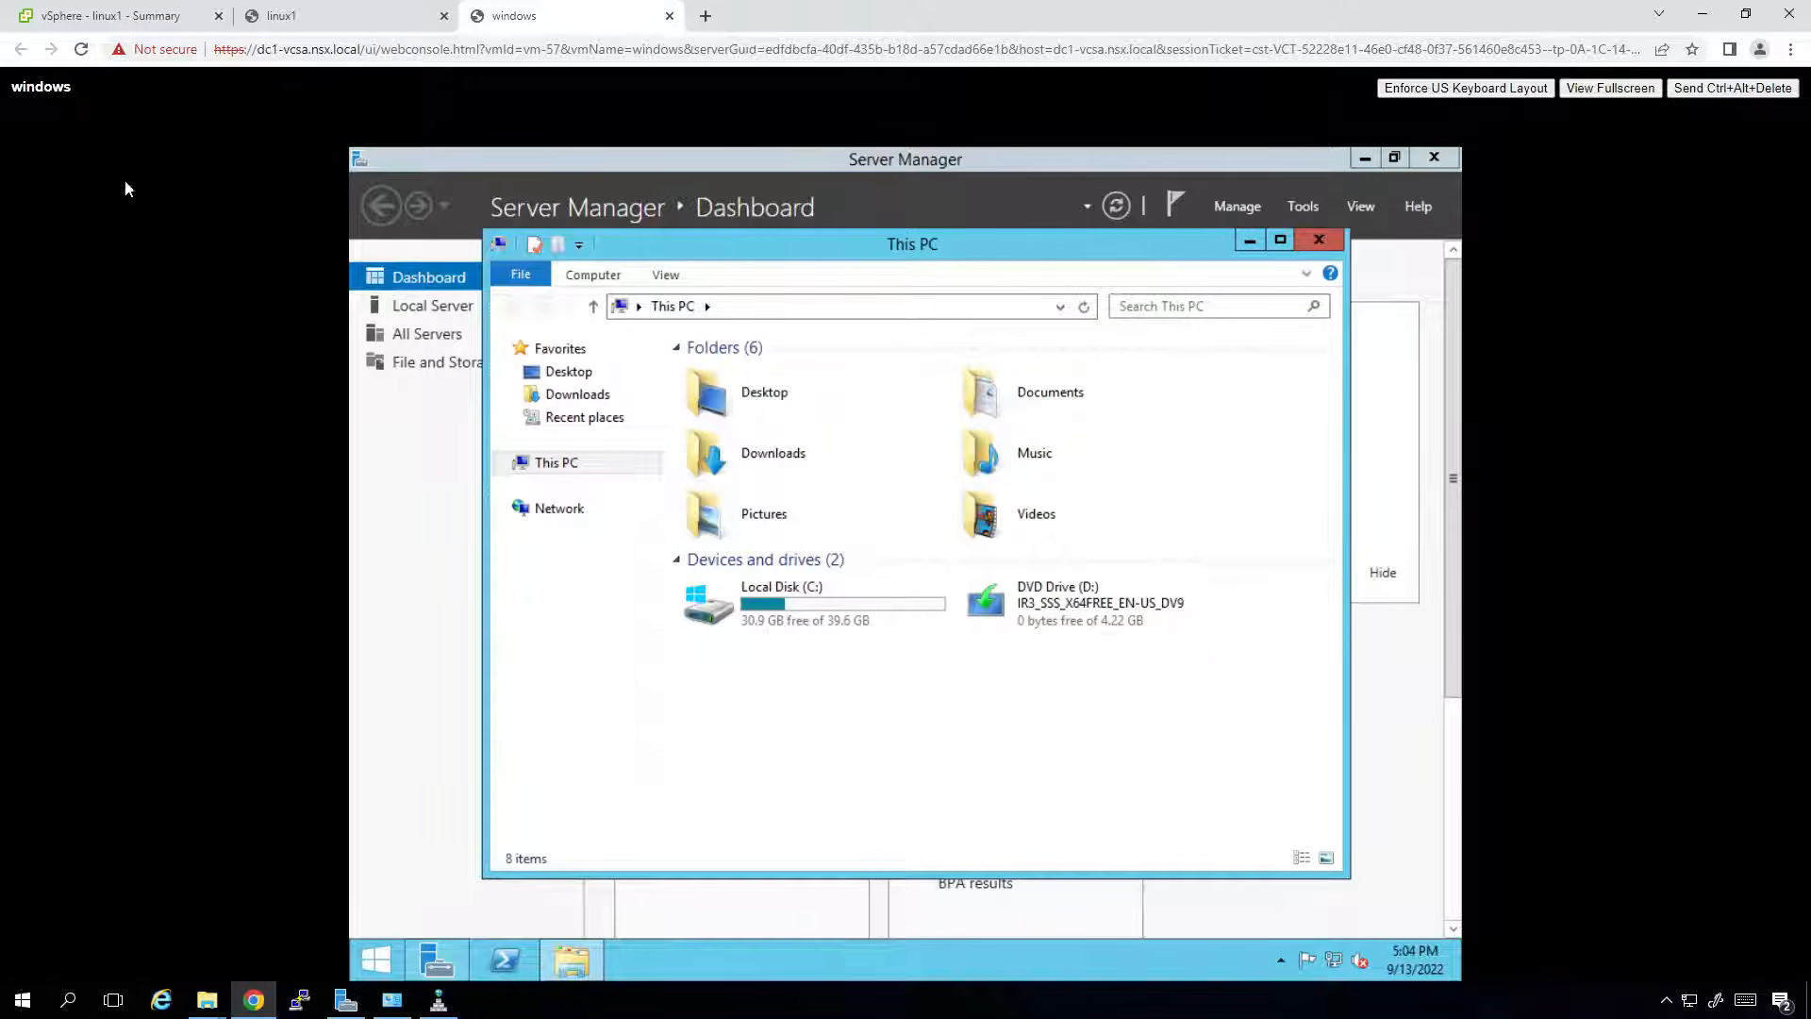
left_click(88, 18)
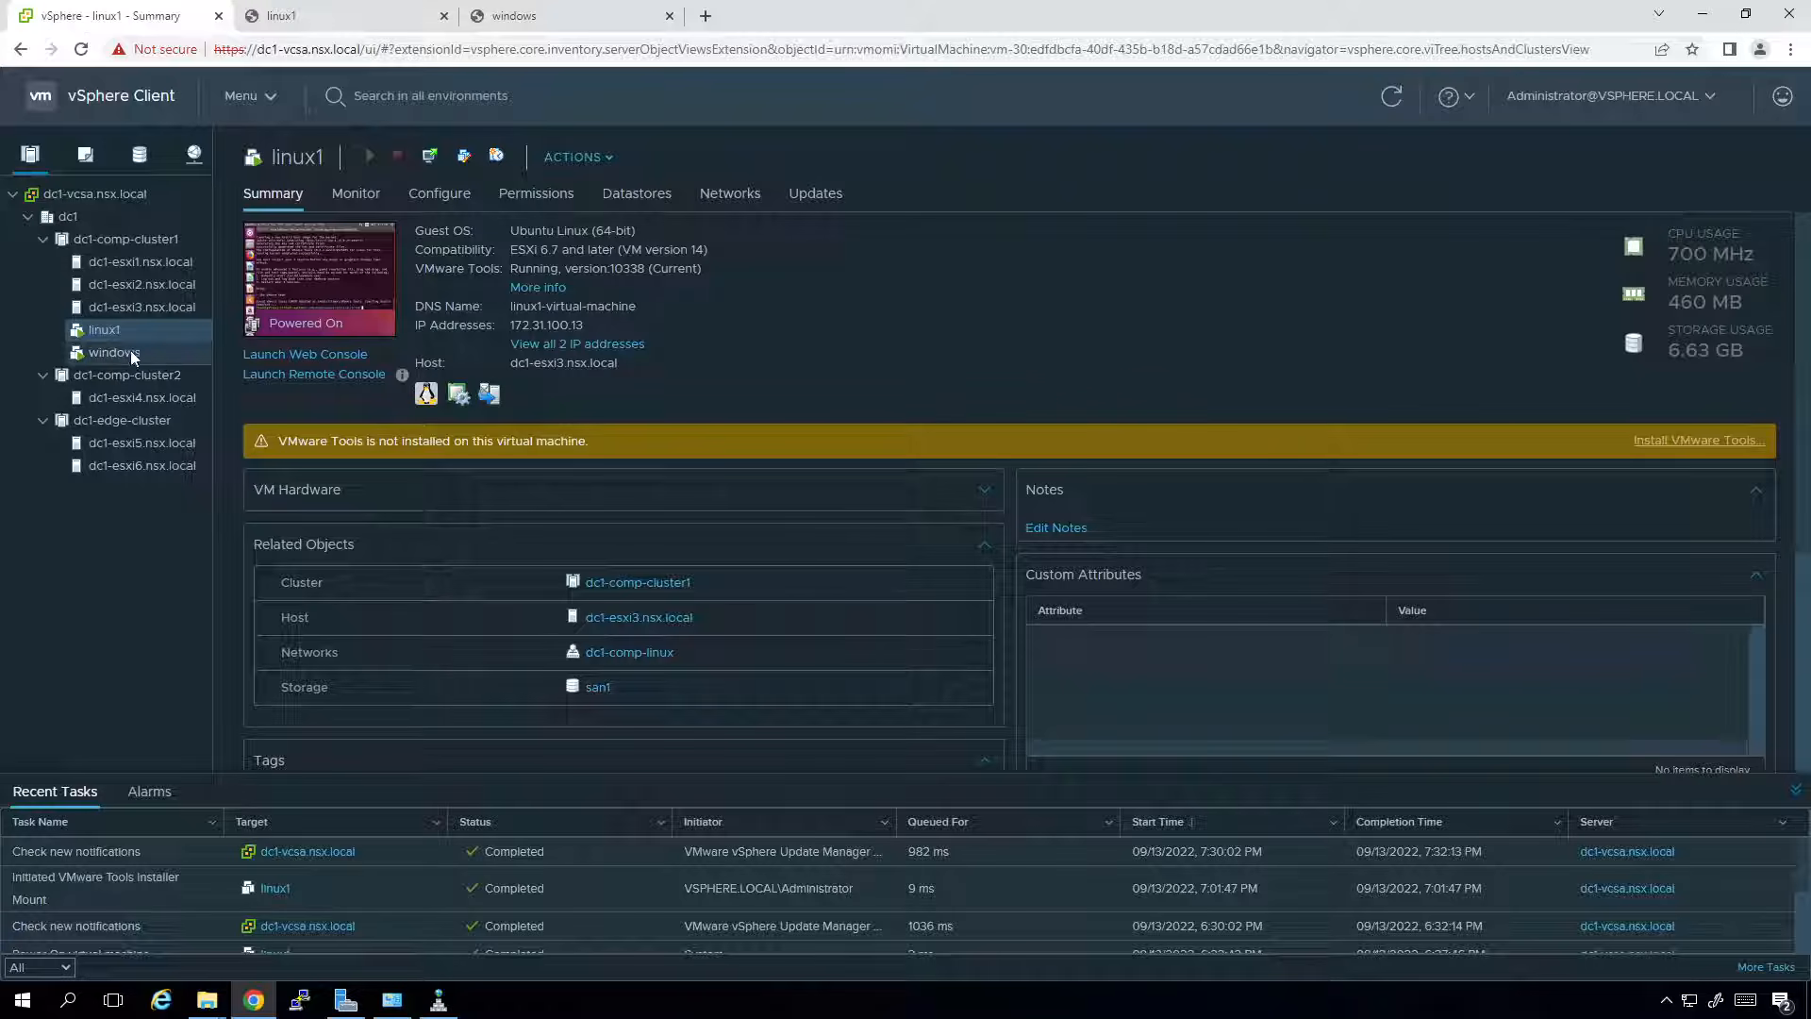
Mount the VMware Tools disc on the windows VM via Actions > Guest OS > Install VMware Tools.
left_click(116, 351)
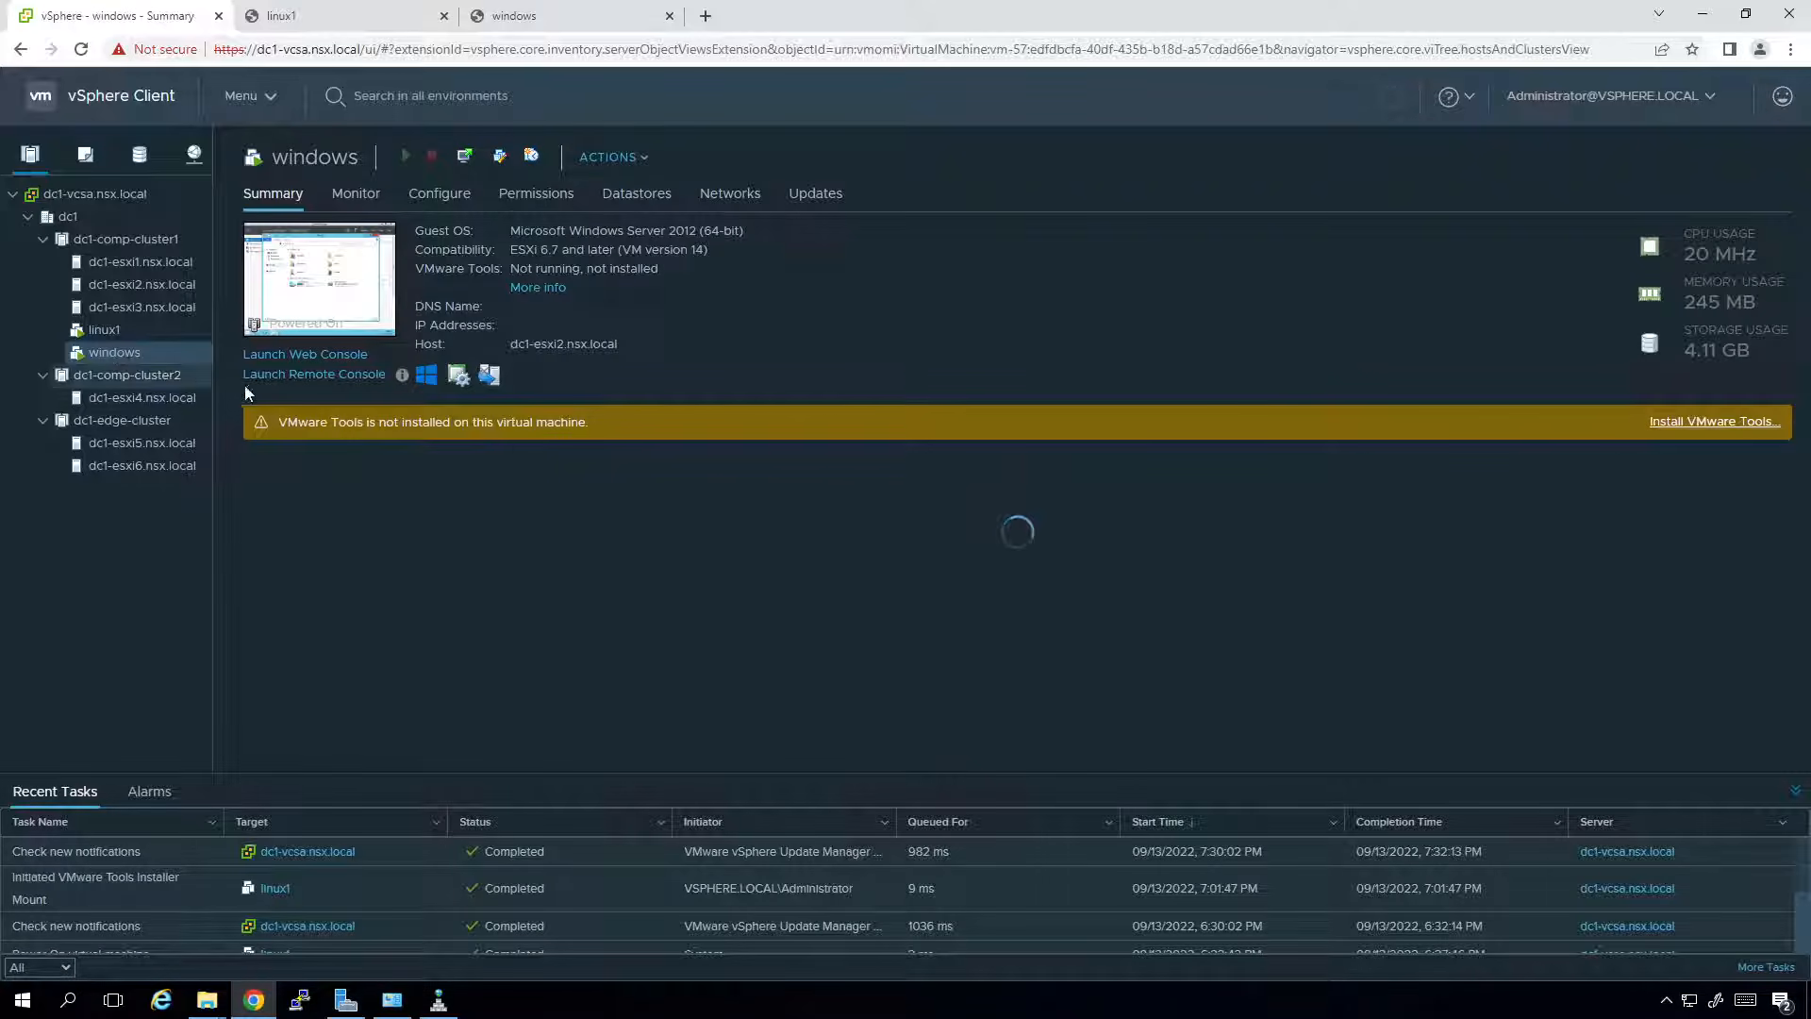
left_click(612, 157)
mouse_move(648, 262)
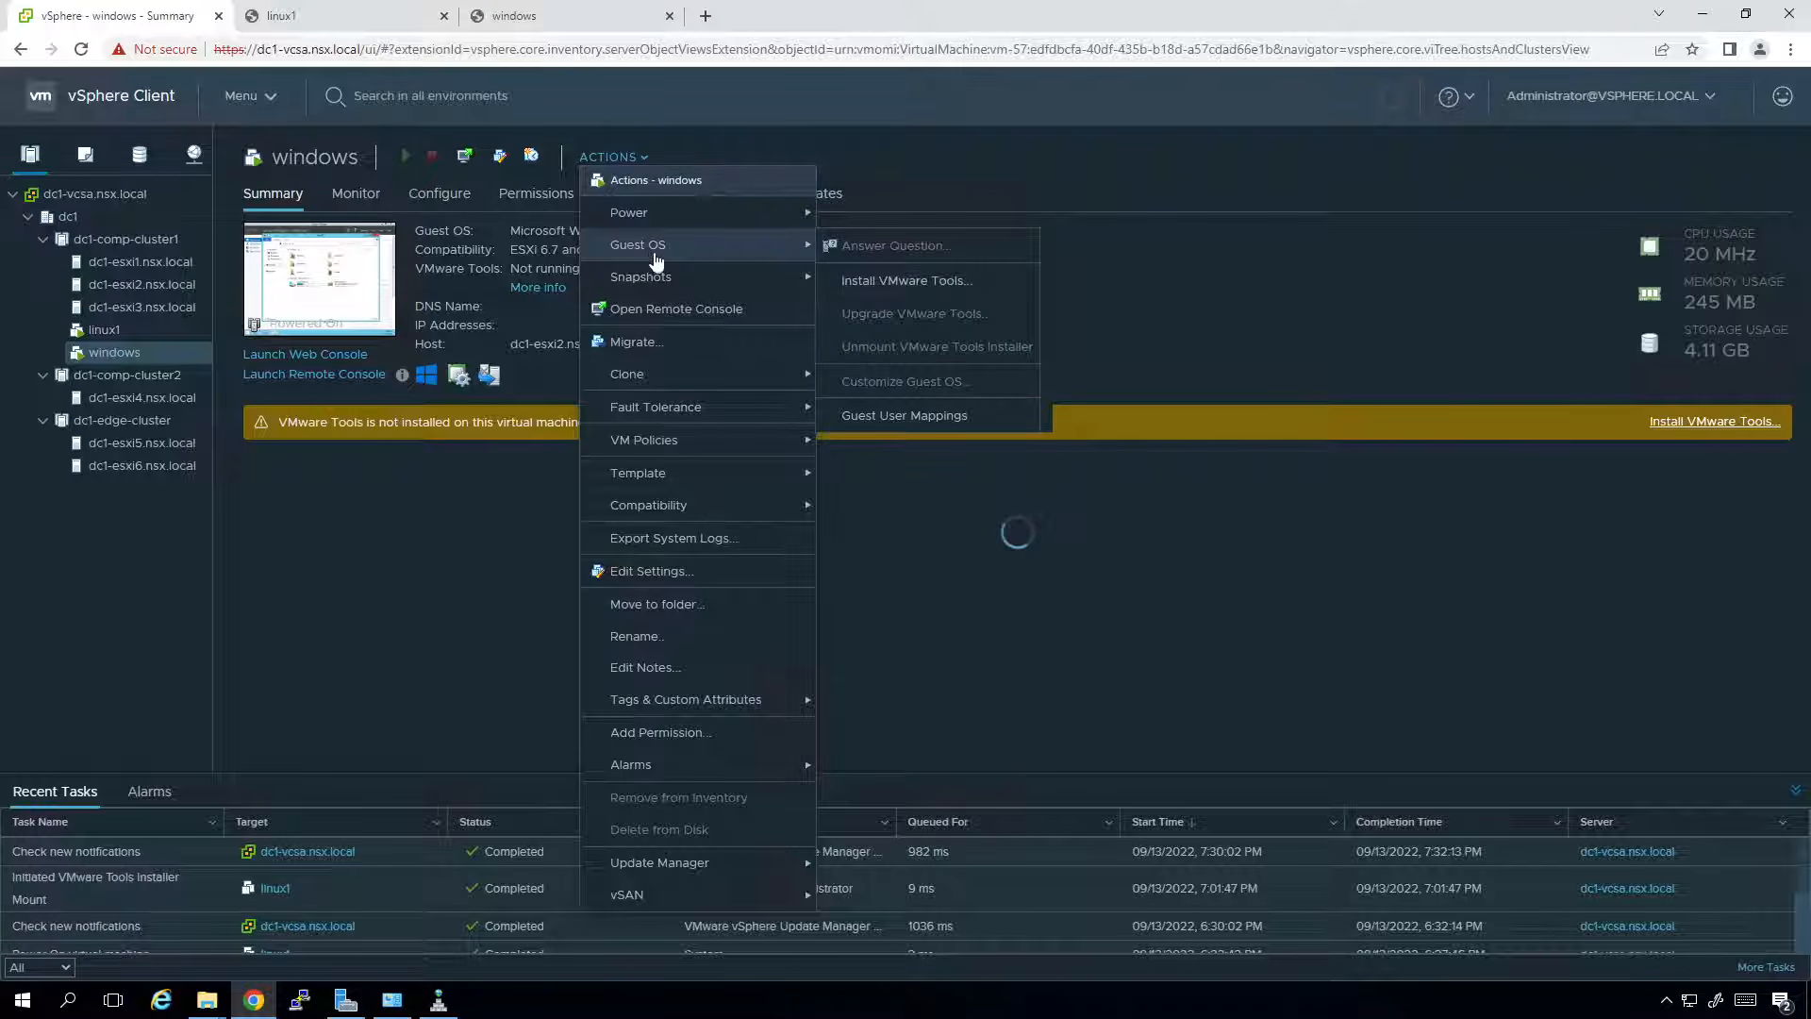
left_click(936, 281)
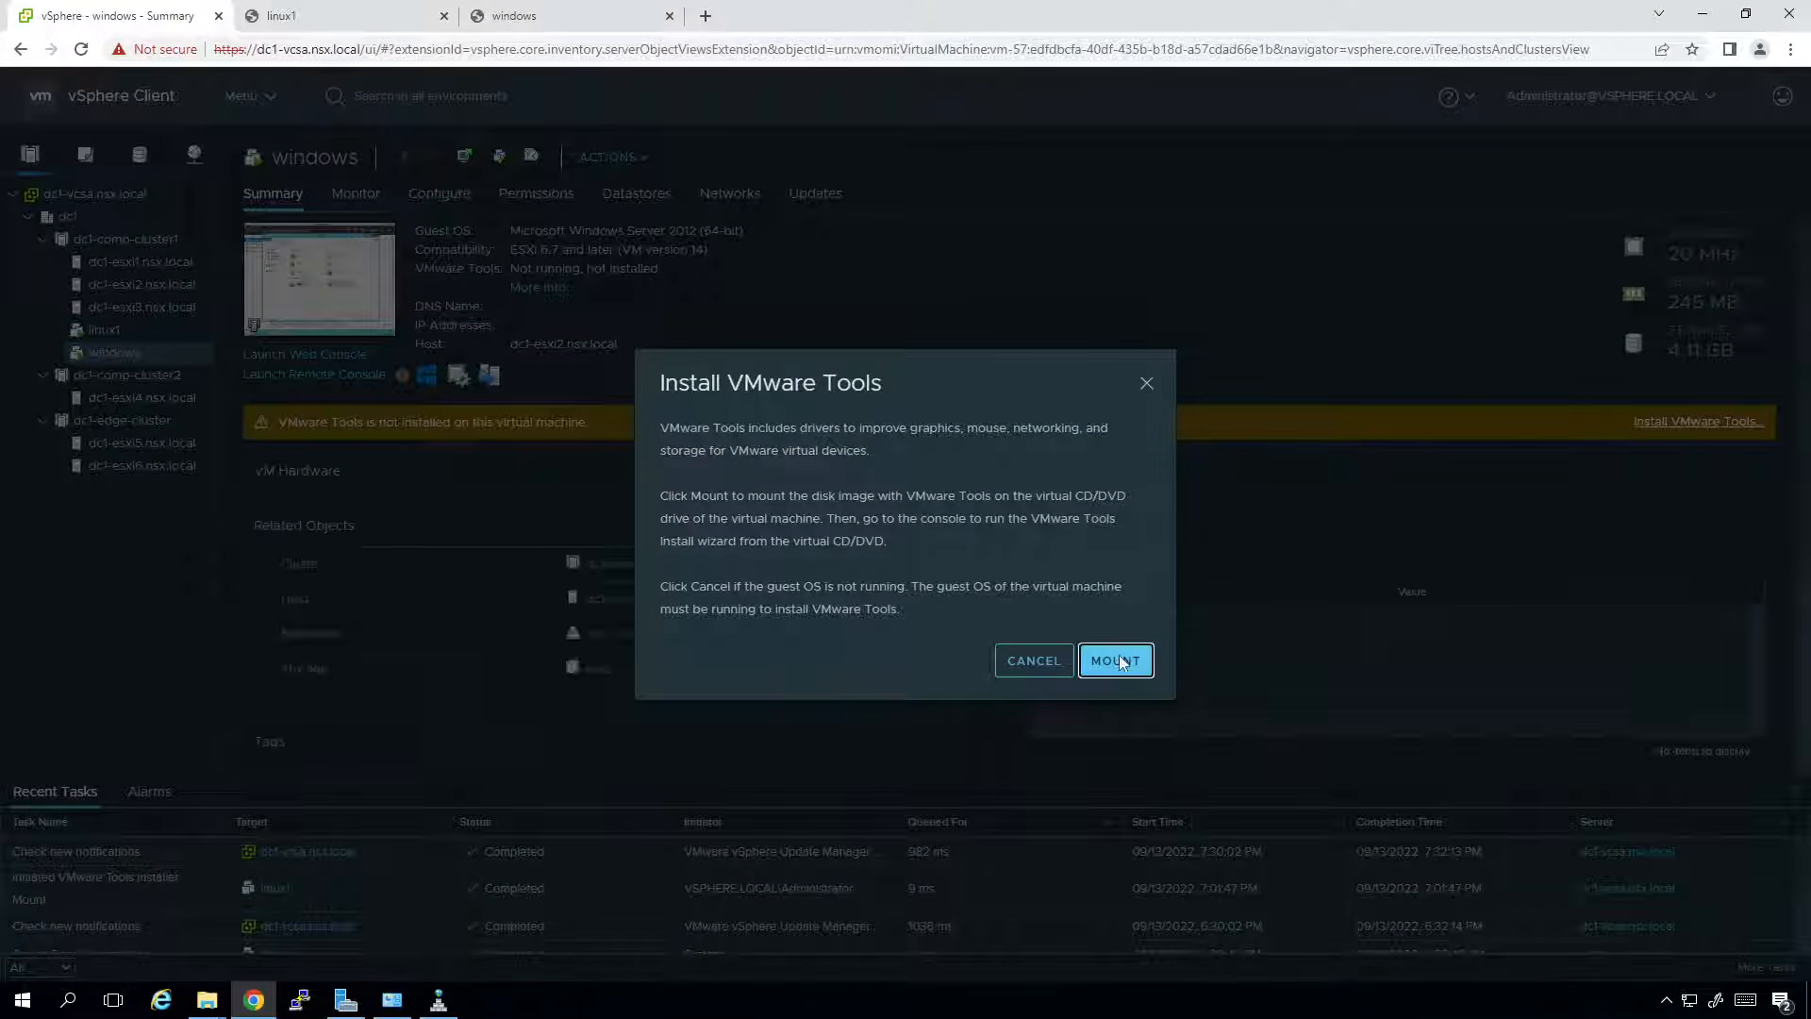
left_click(1115, 661)
left_click(549, 27)
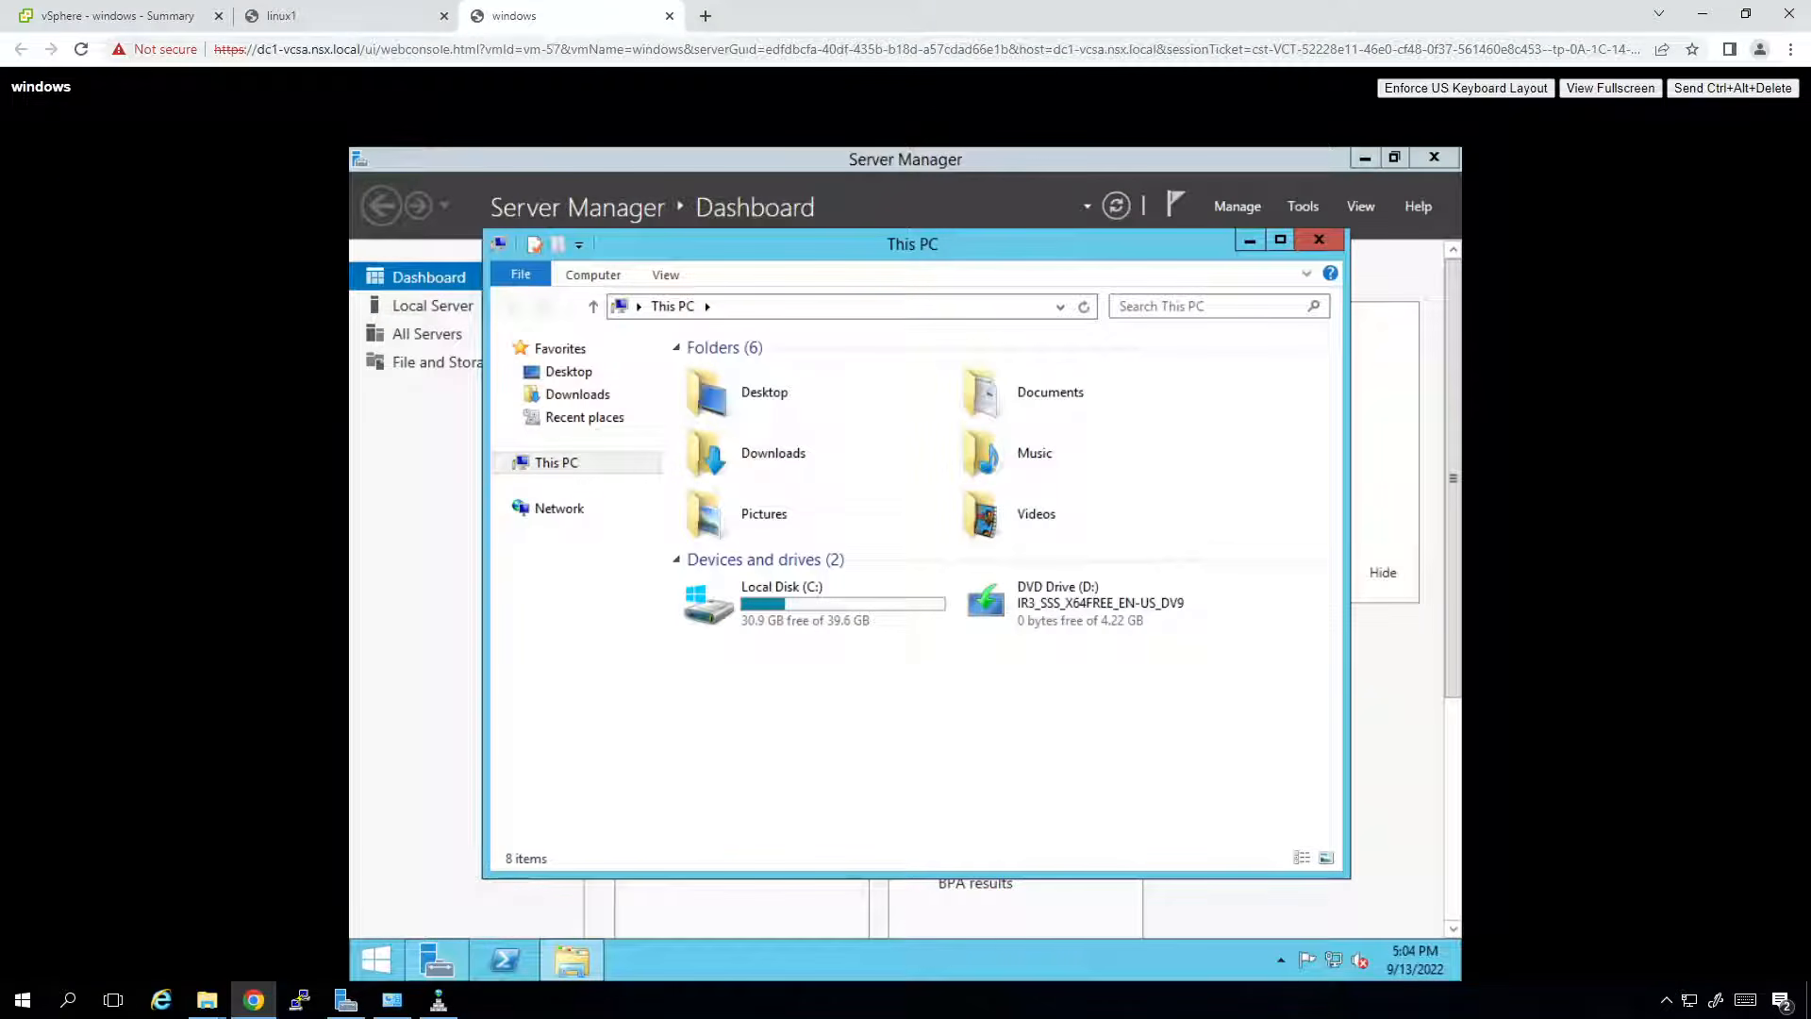
Bring Server Manager forward to see the DVD Drive (D:) VMware Tools notice, then revisit the windows summary.
left_click(359, 160)
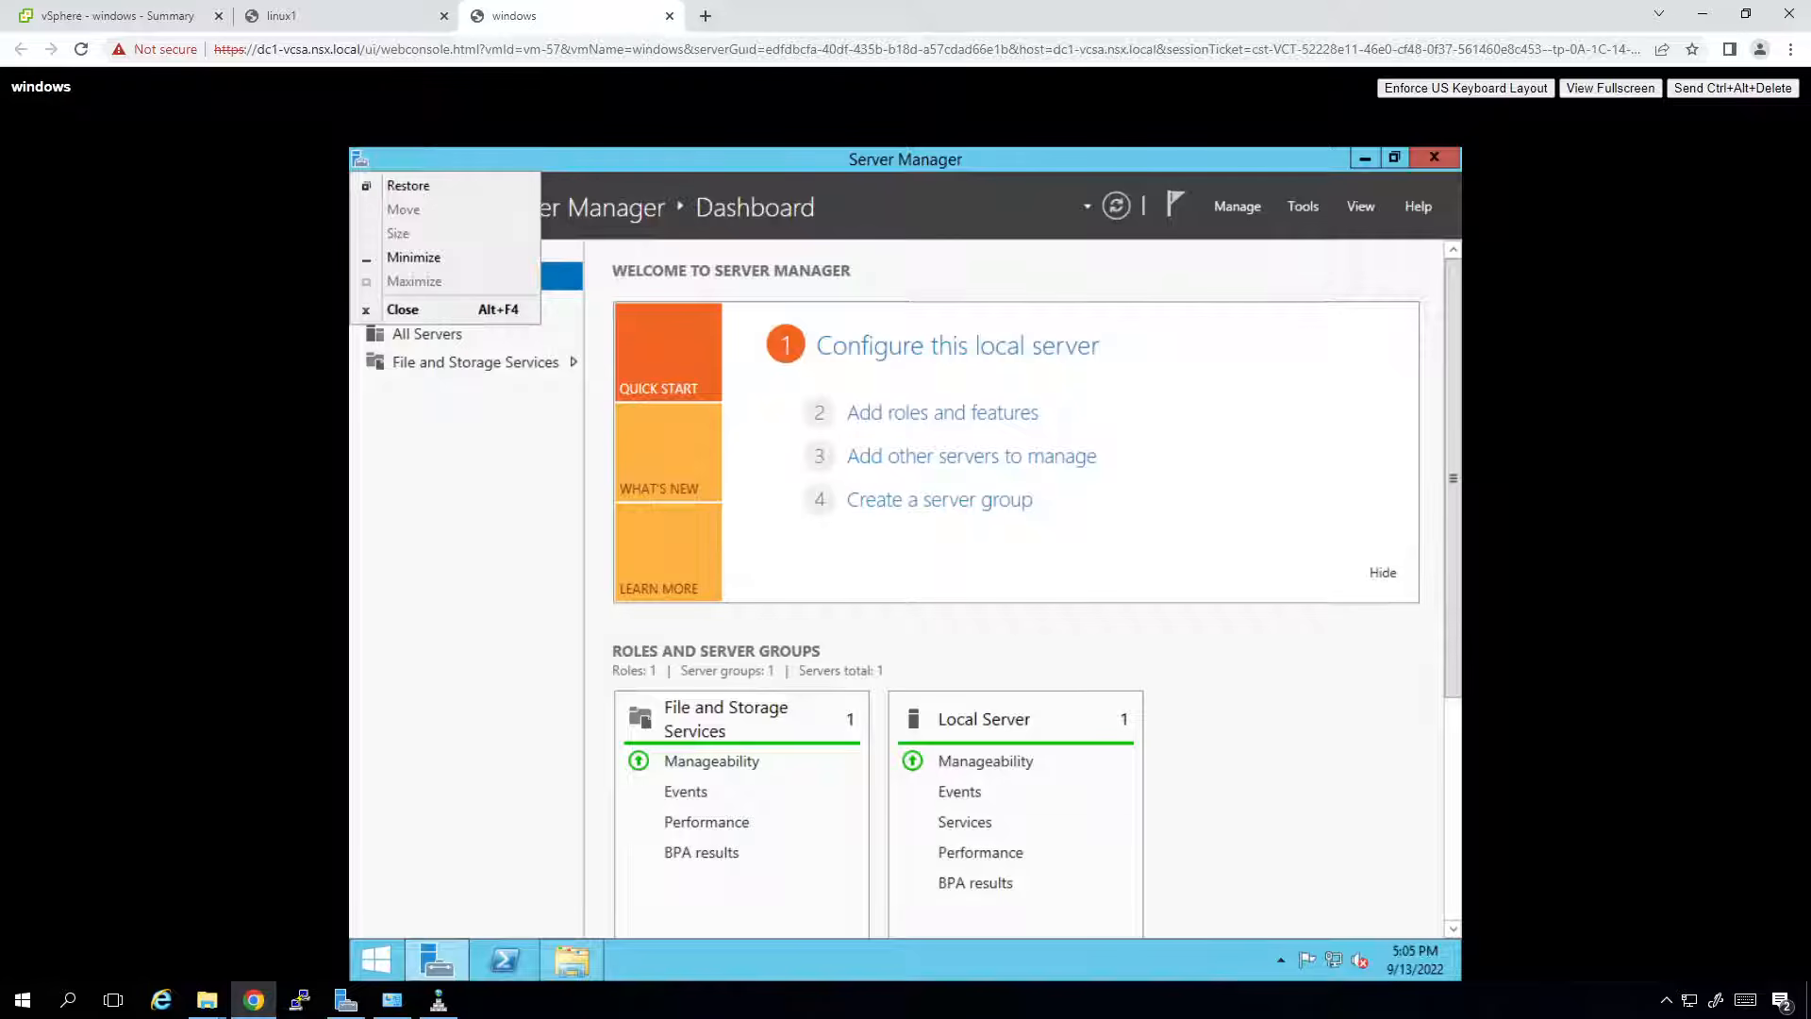
key("Escape")
key("alt+Tab")
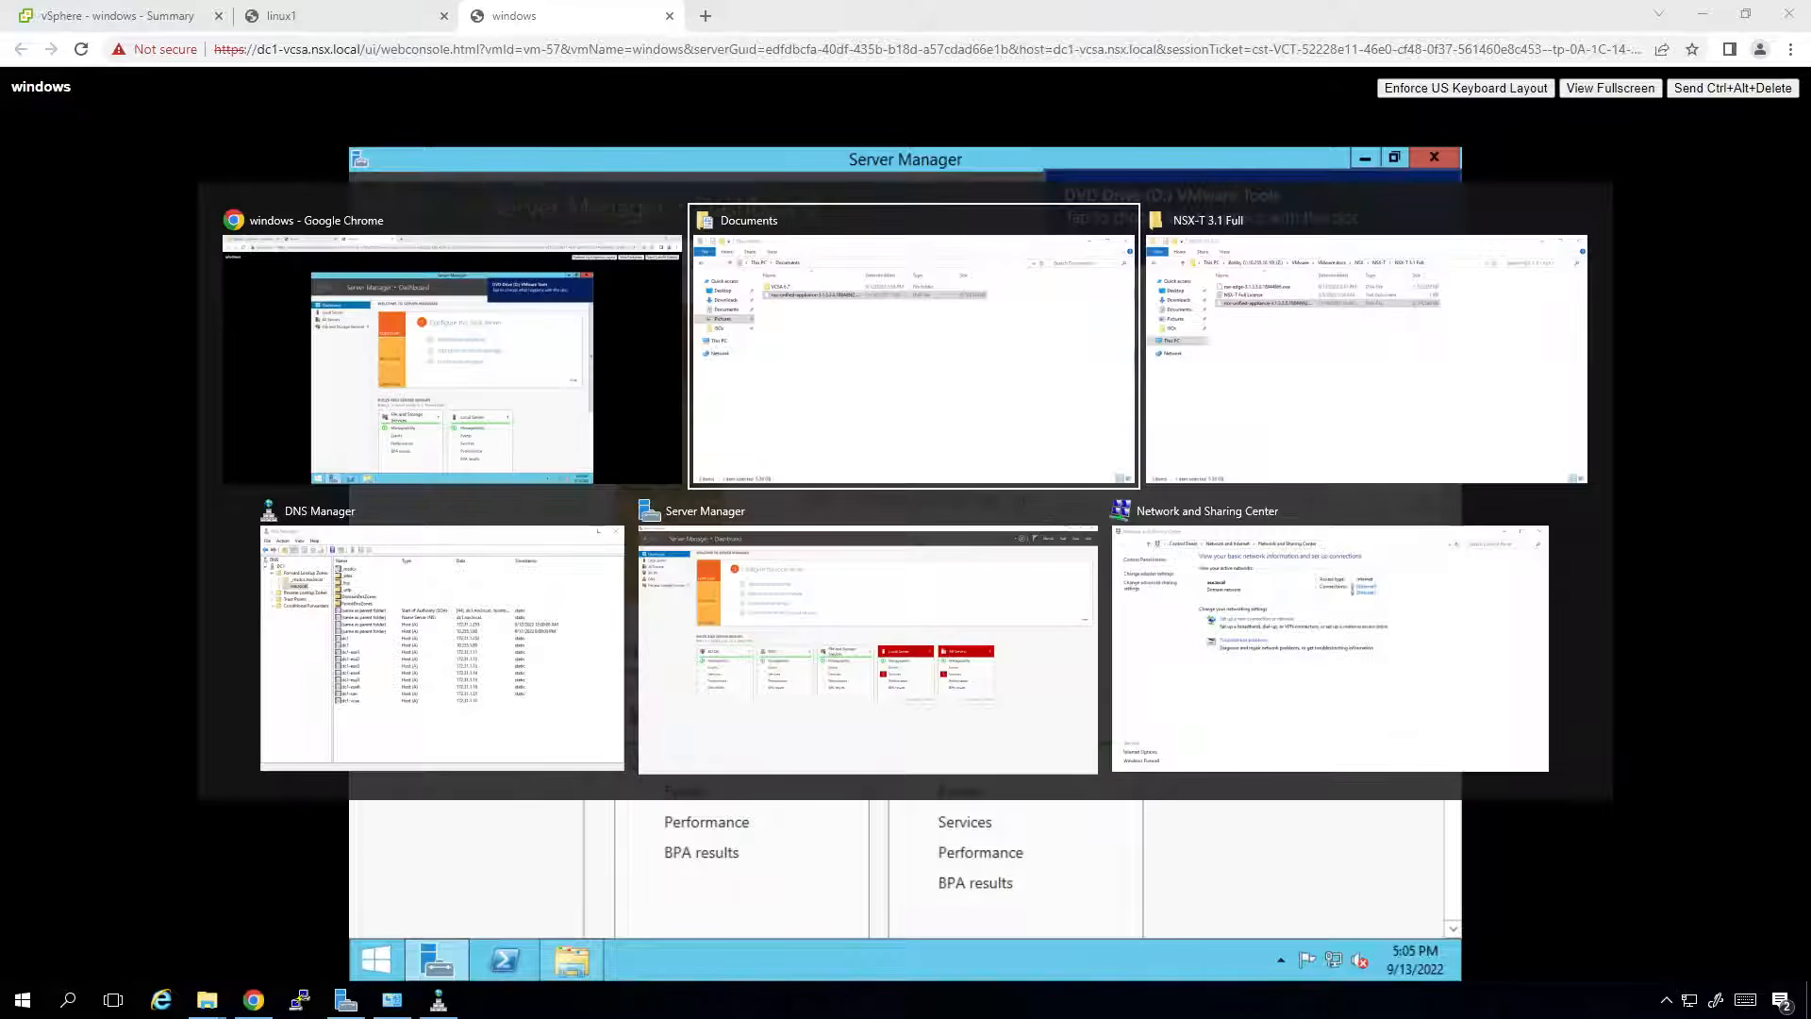
key("alt+shift+Tab")
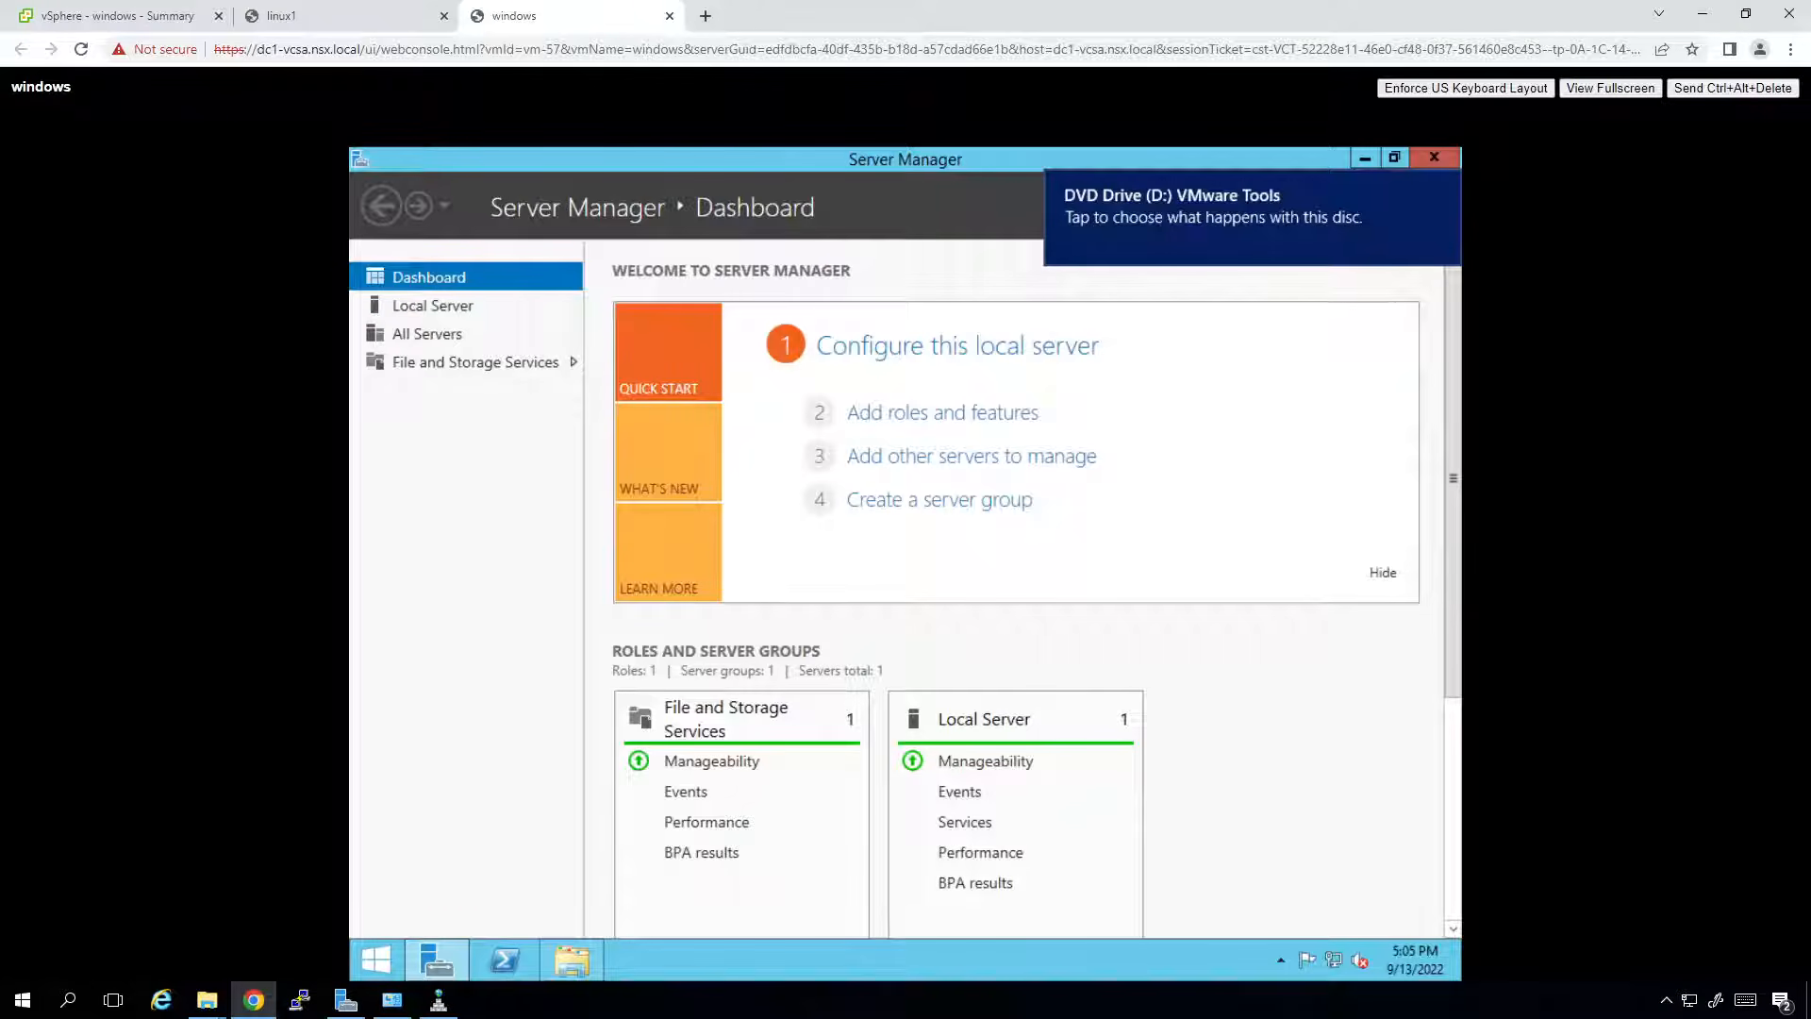
key("Tab")
key("Tab")
key("Tab")
key("Tab")
key("Tab")
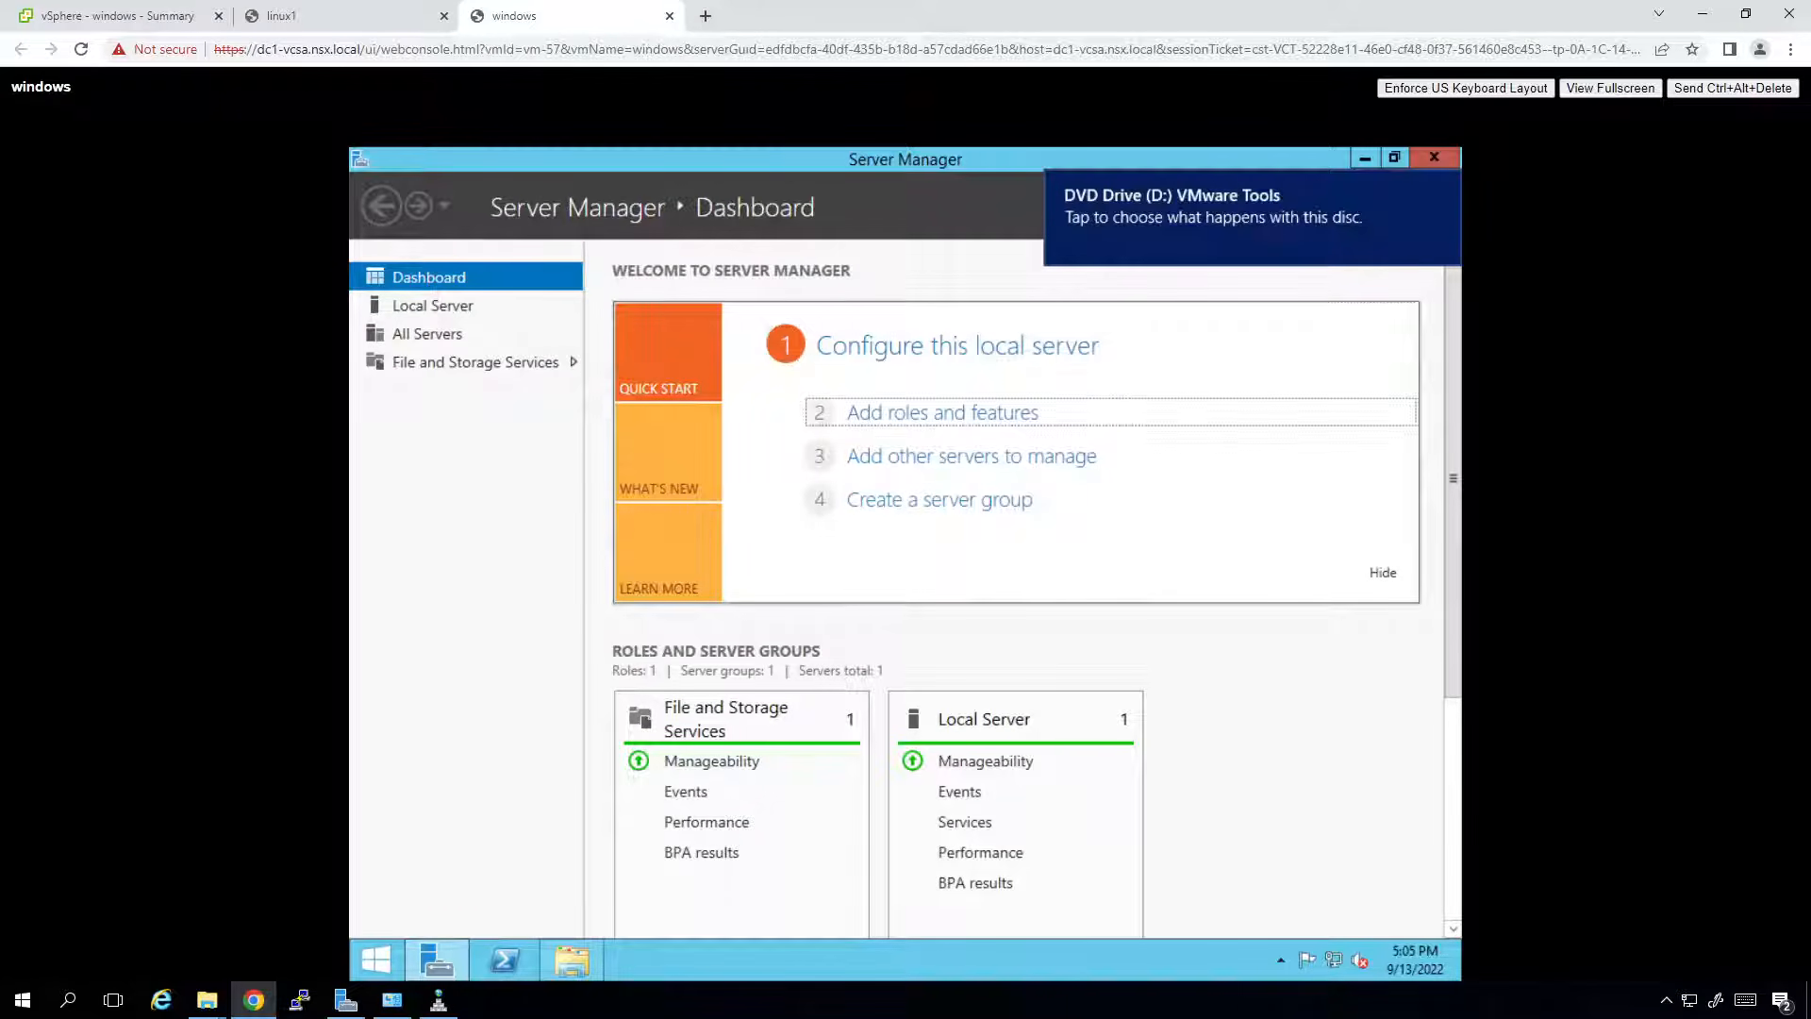
key("Tab")
key("Tab")
key("Tab")
key("Tab")
key("Tab")
key("Tab")
key("Tab")
key("Tab")
key("Tab")
key("Tab")
key("Tab")
key("Tab")
key("Tab")
key("Tab")
key("Tab")
key("Tab")
key("Tab")
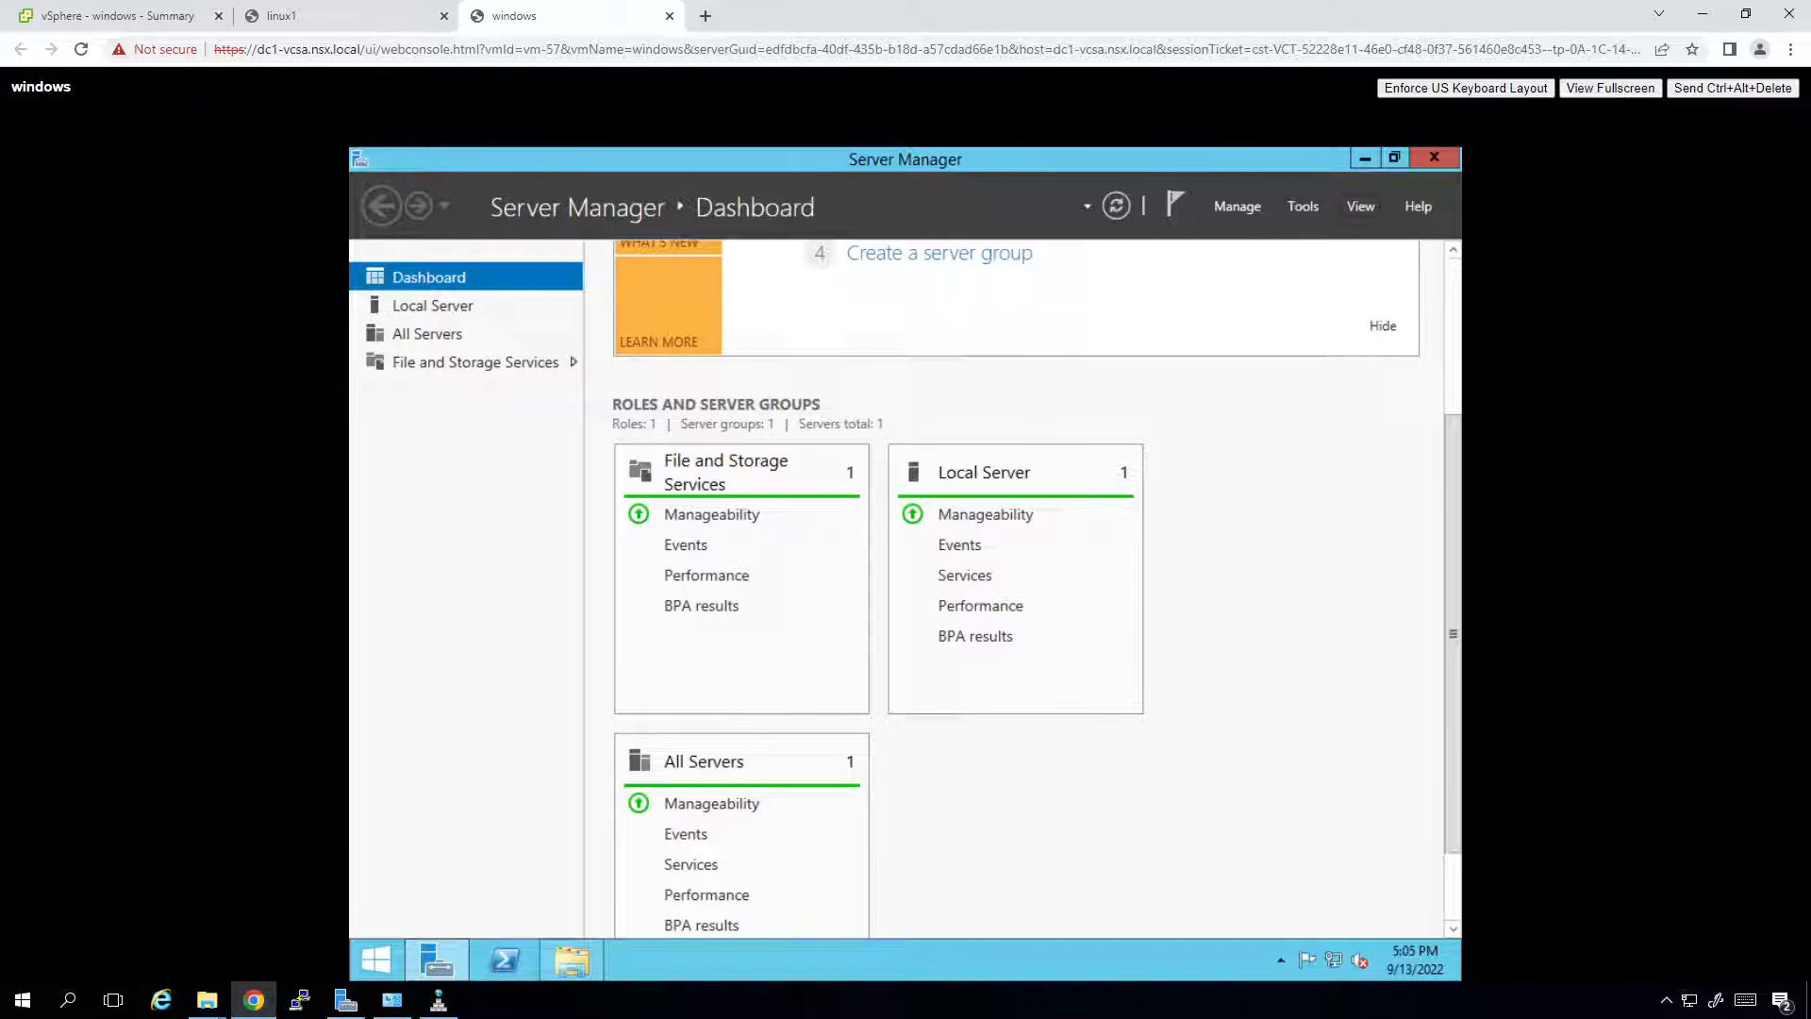
key("Tab")
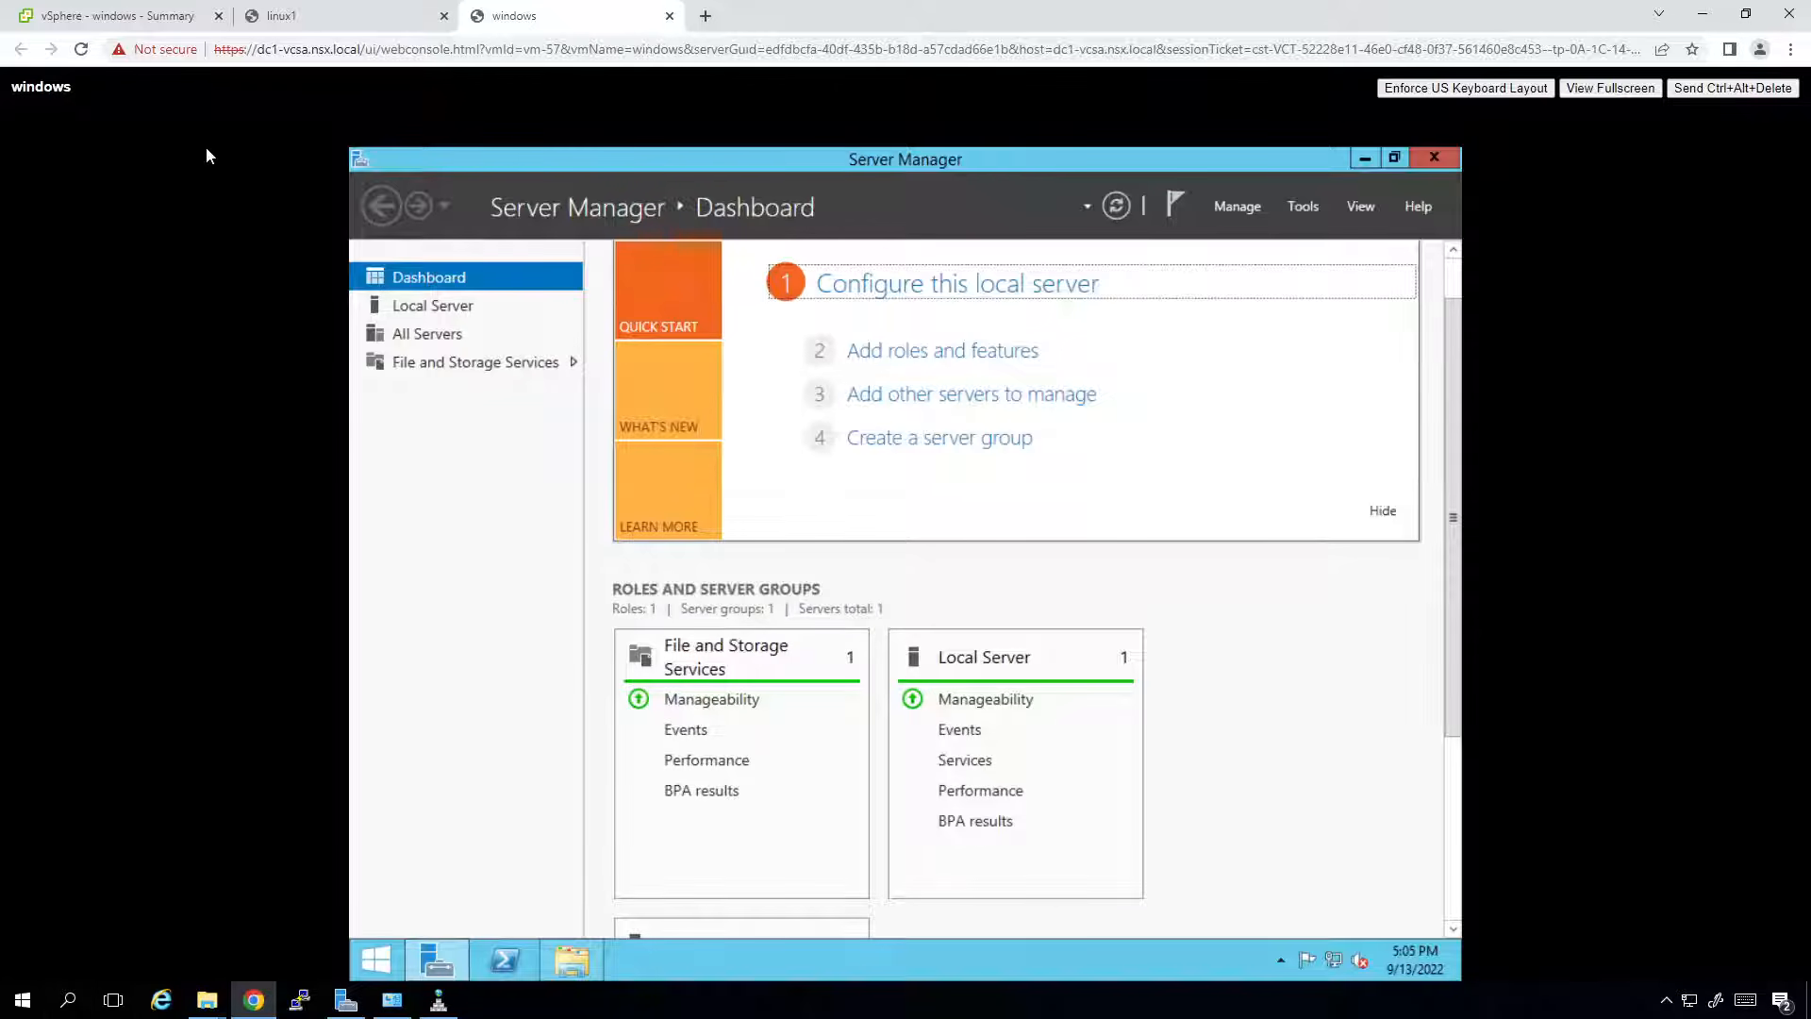
left_click(359, 159)
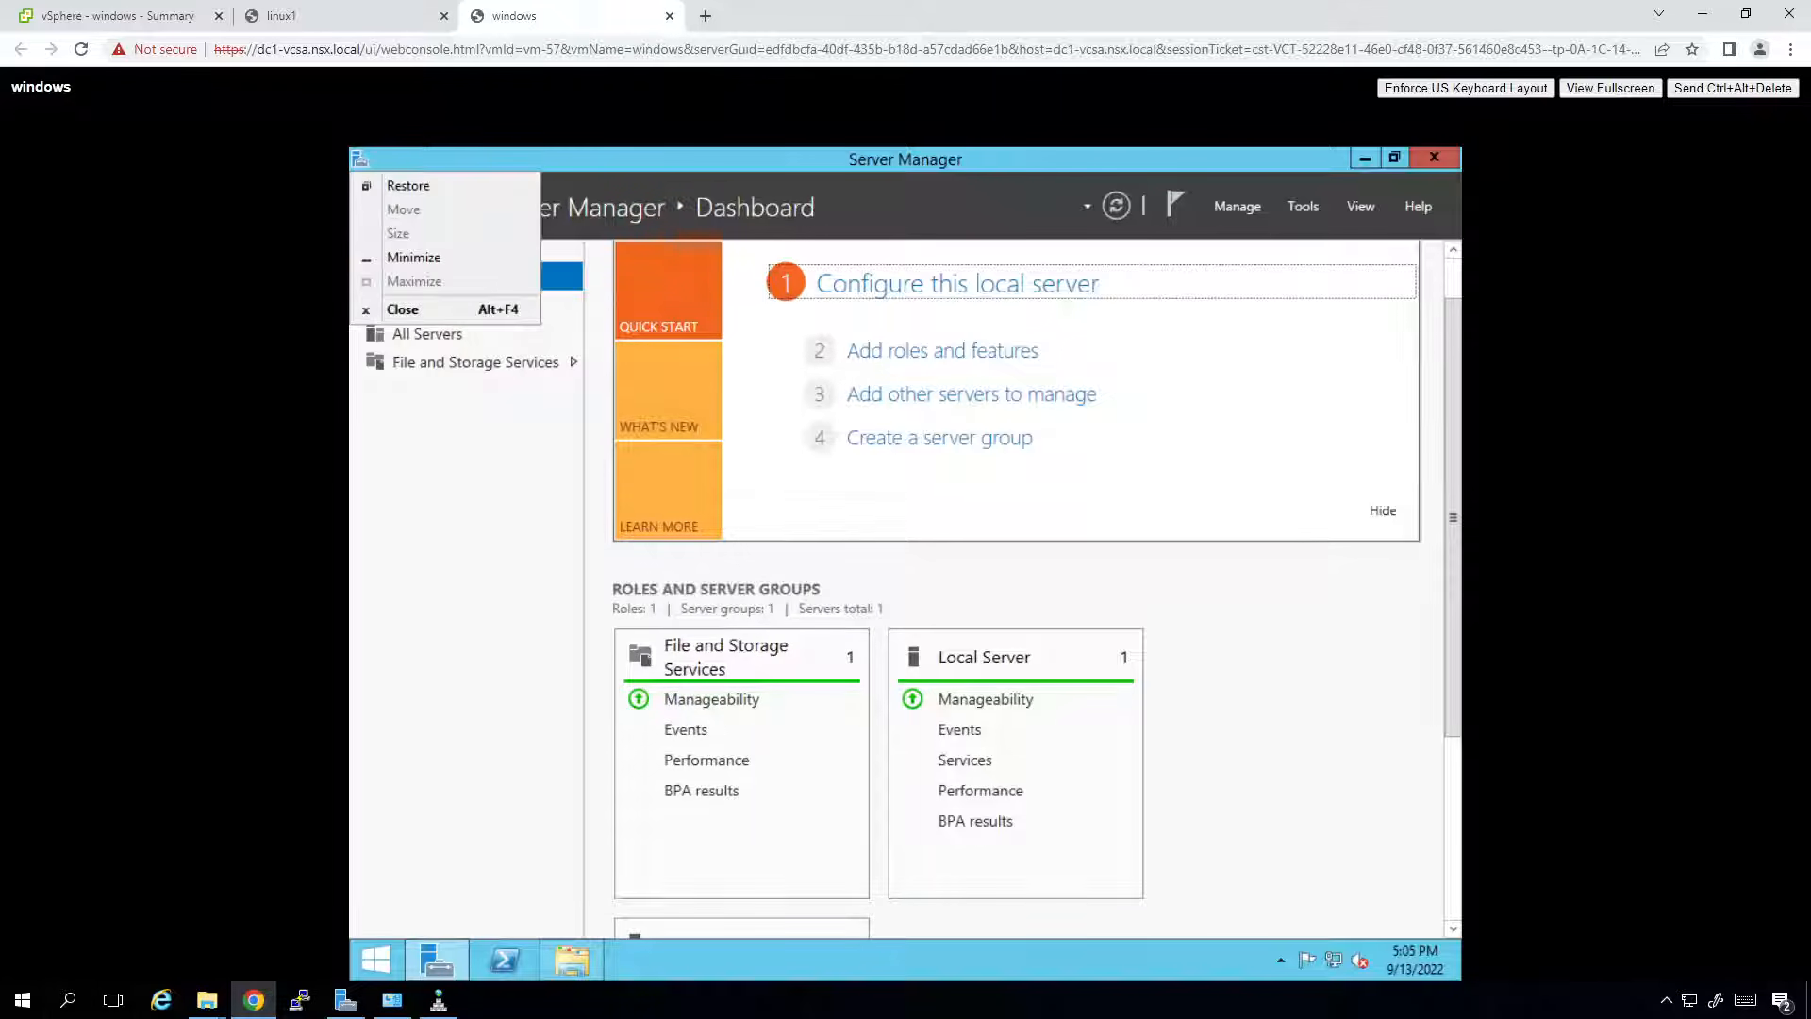
key("Escape")
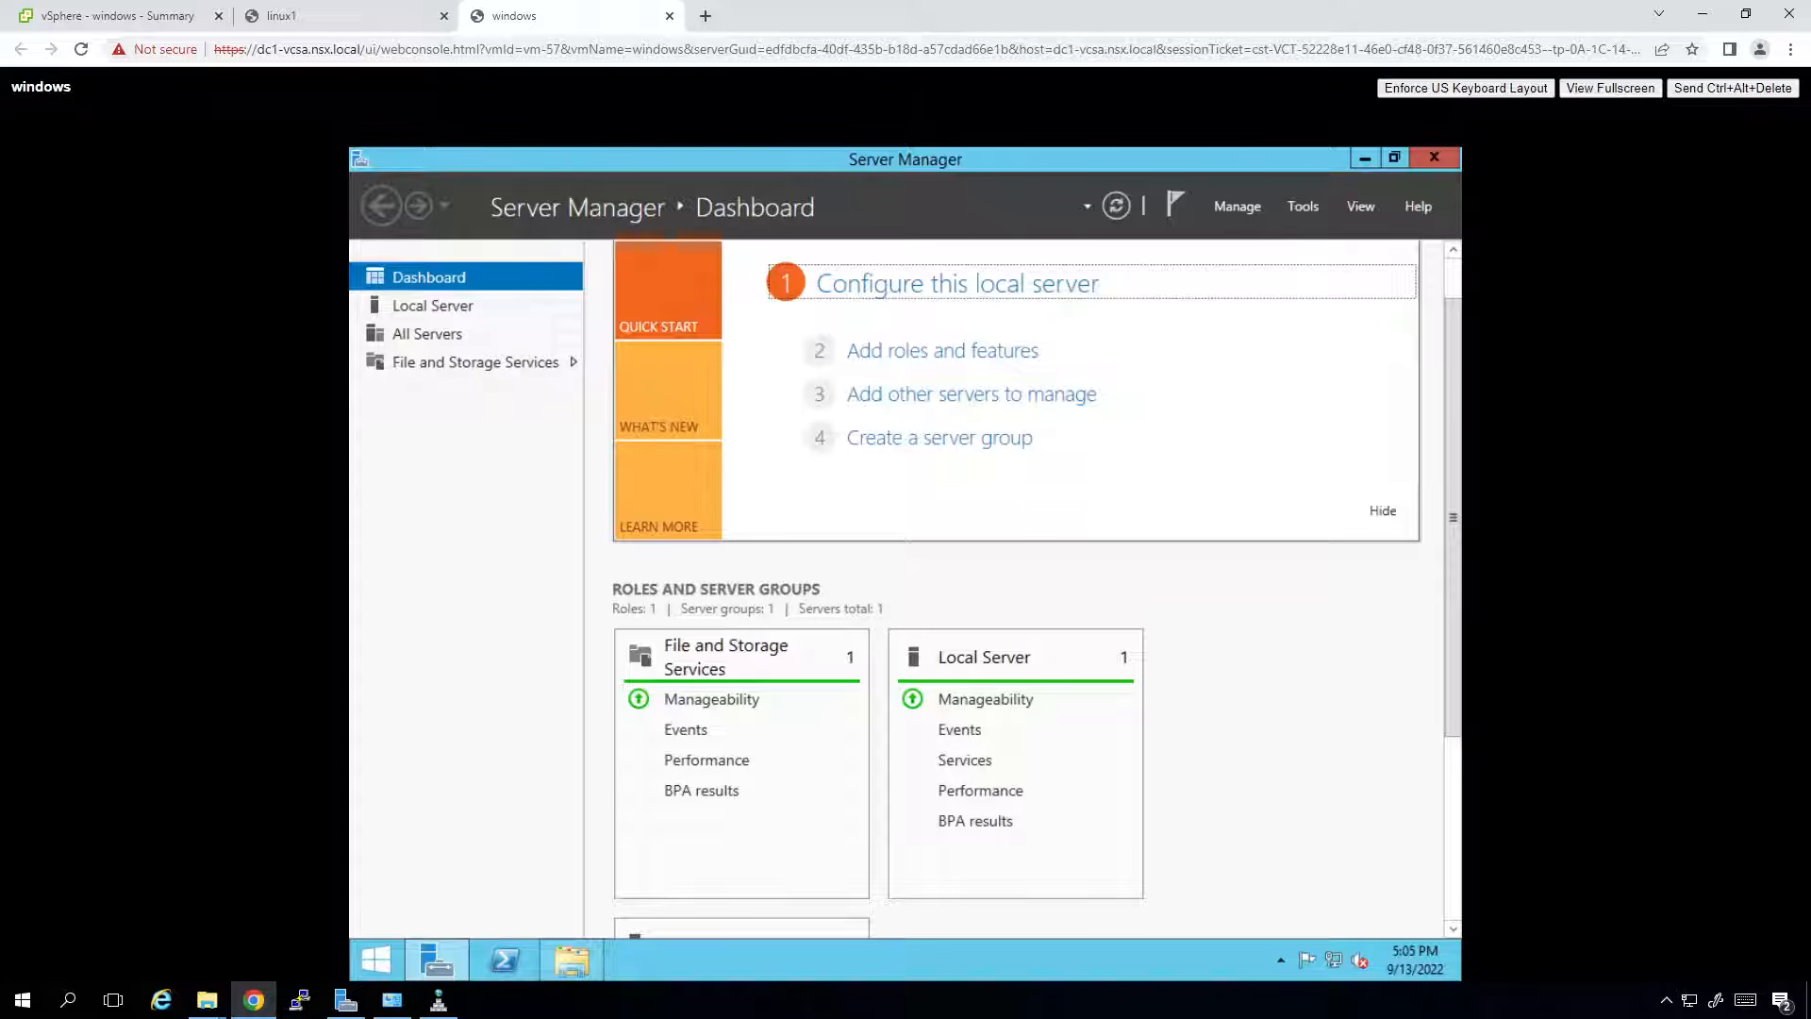
key("alt+Tab")
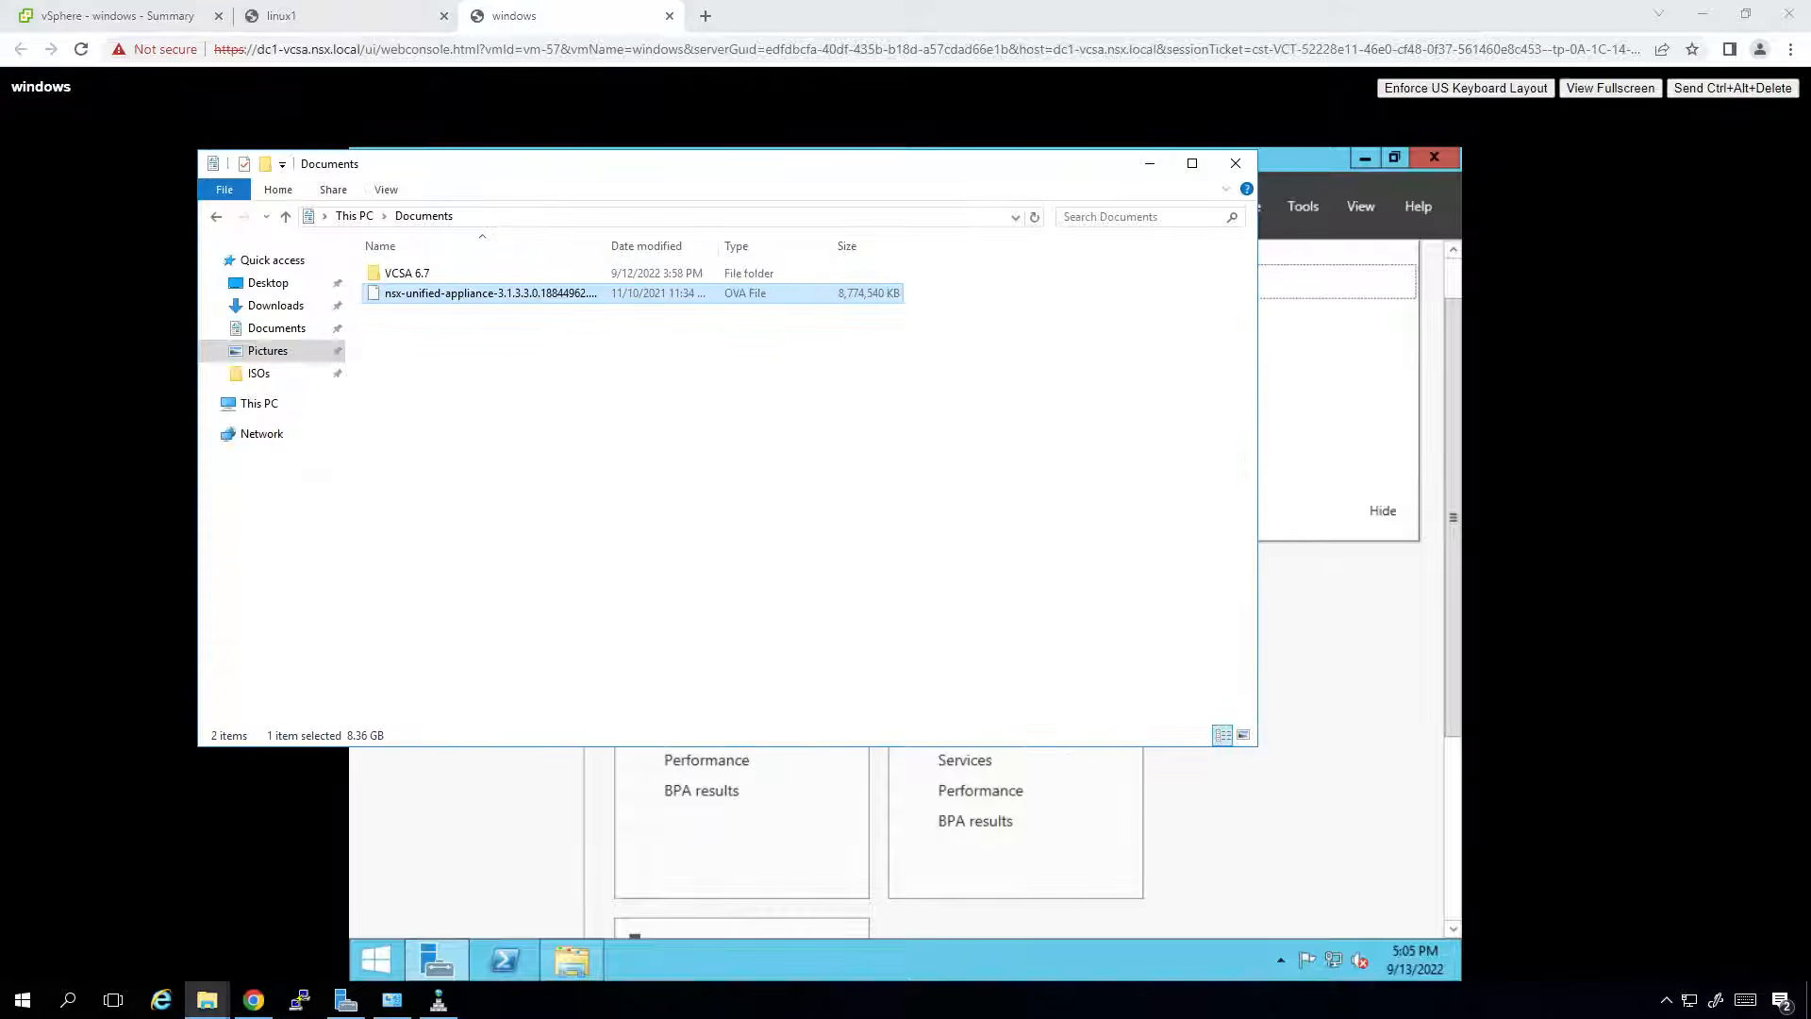
key("alt+Tab")
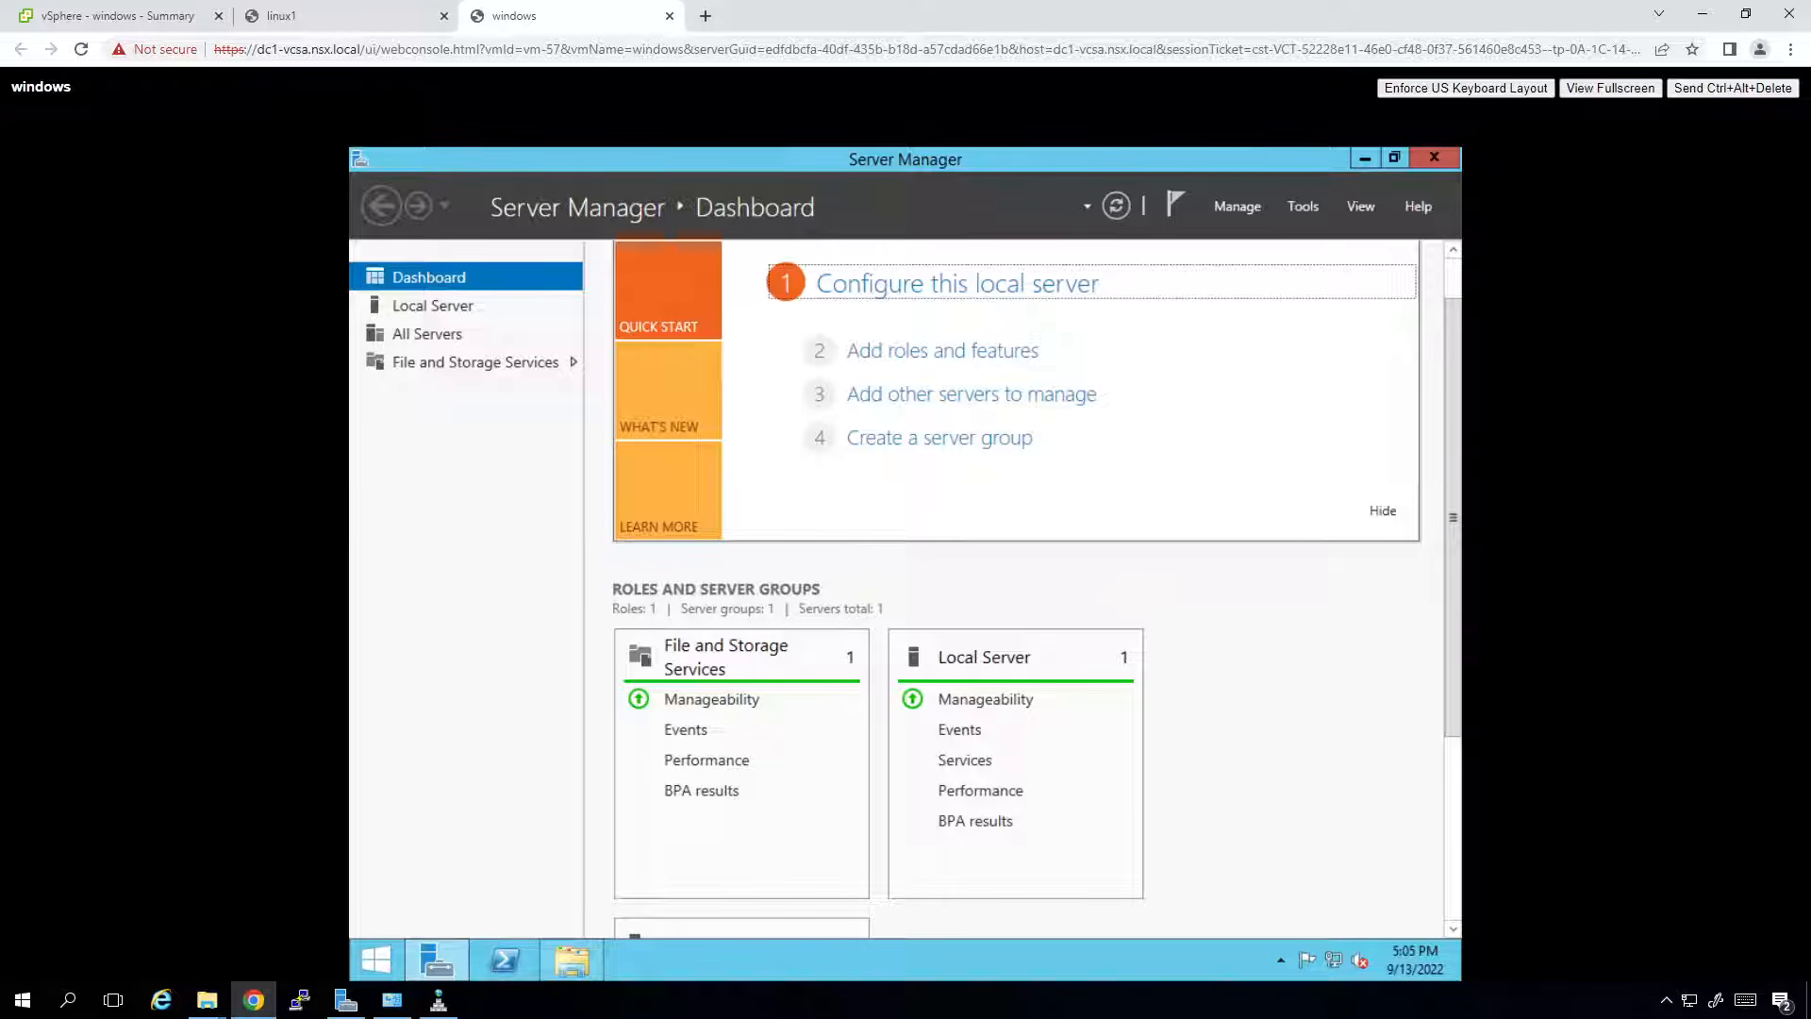
left_click(160, 26)
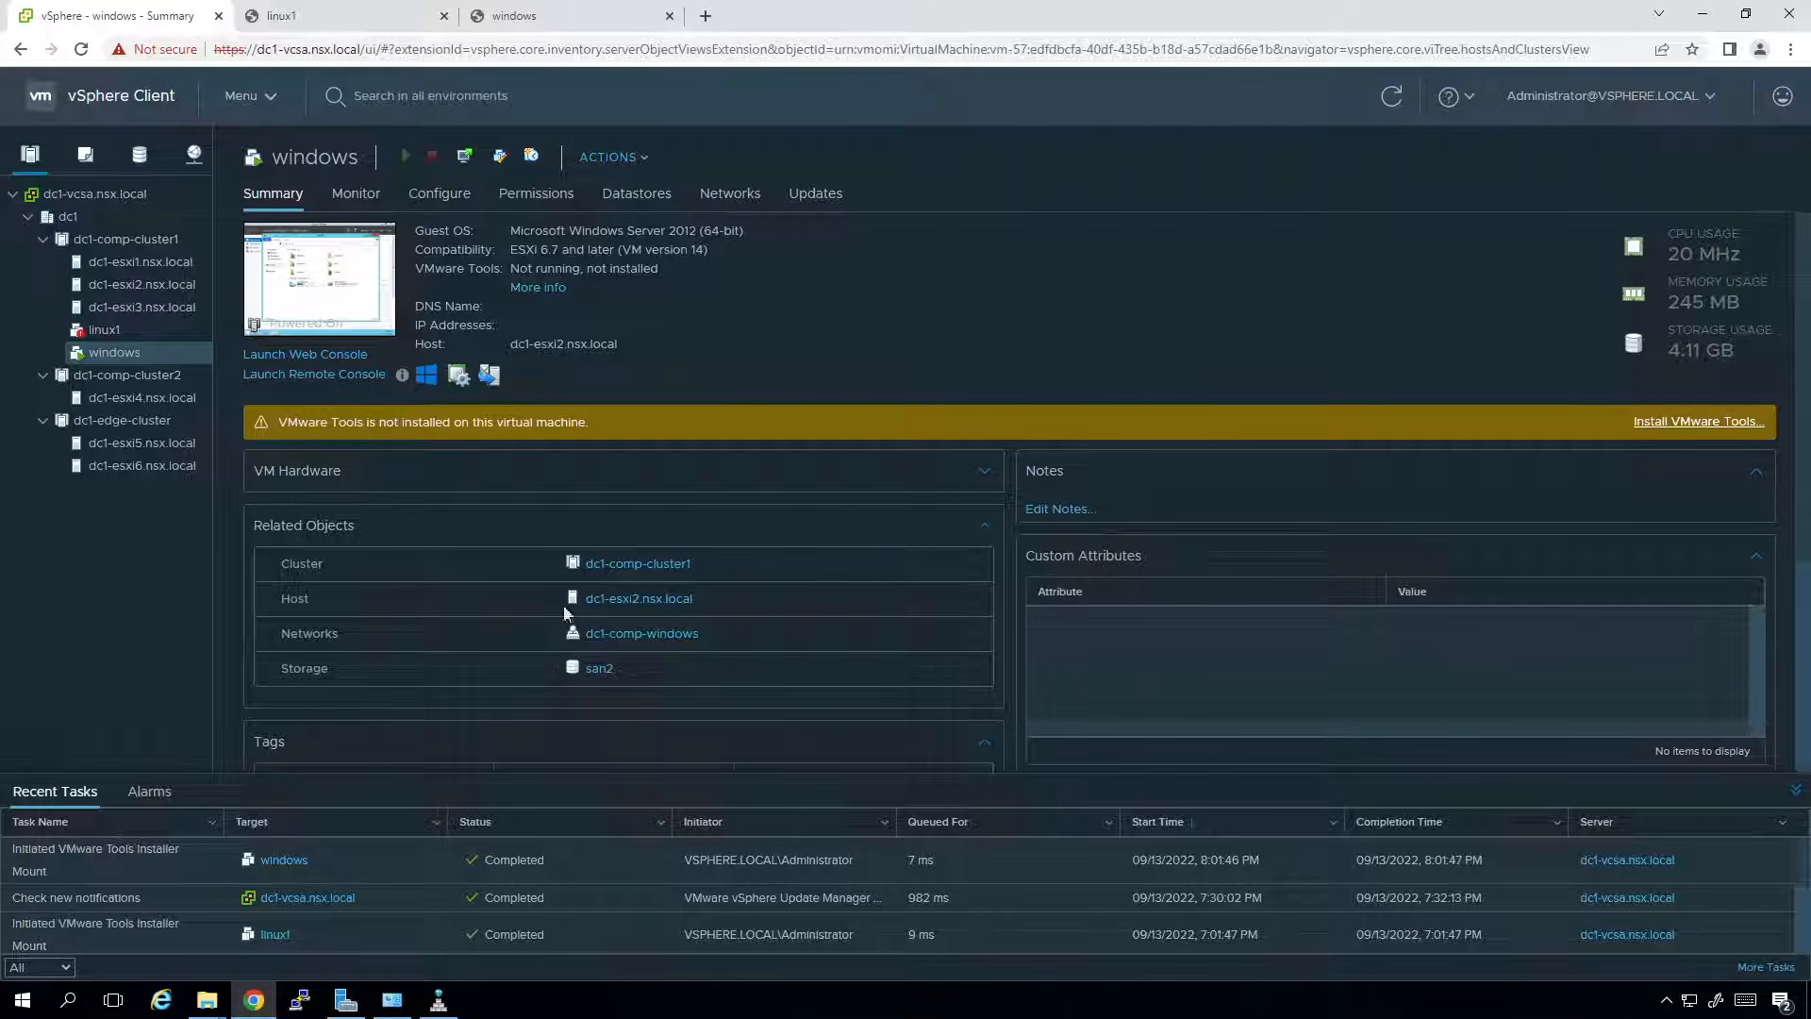
Return to the windows VM console and open its Start screen.
left_click(536, 13)
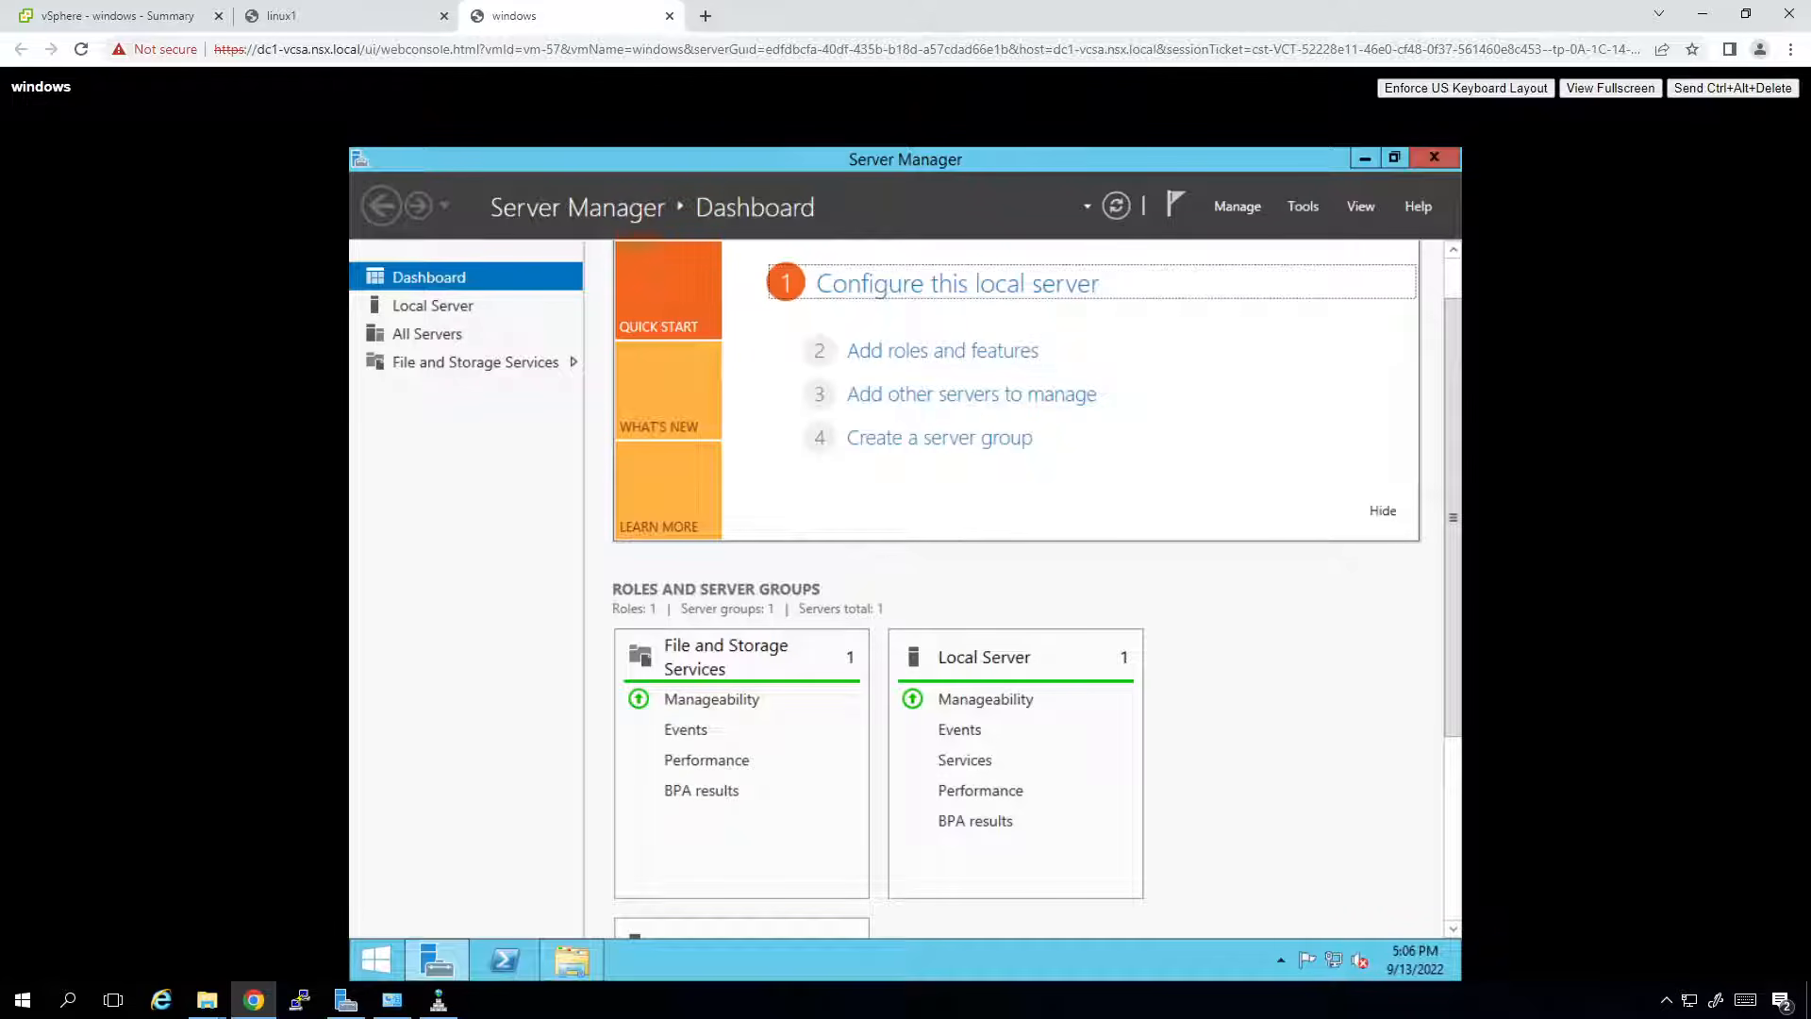
key("alt+space")
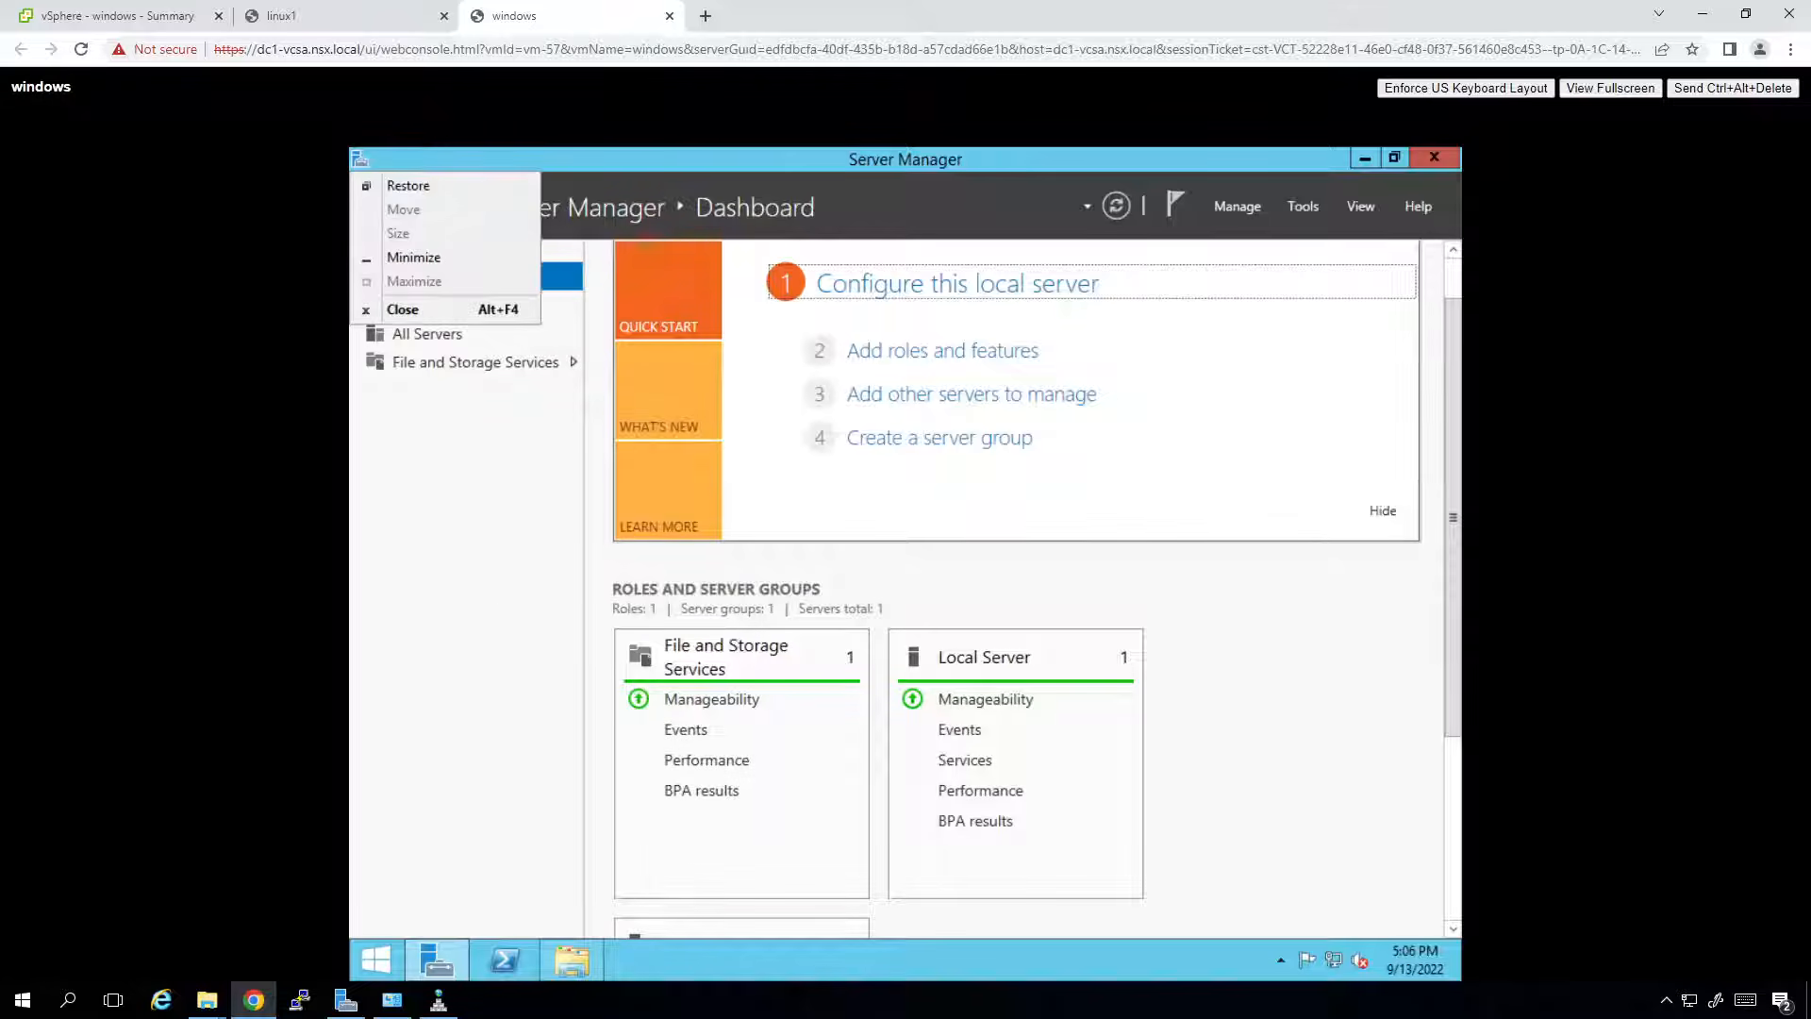
key("super")
key("super")
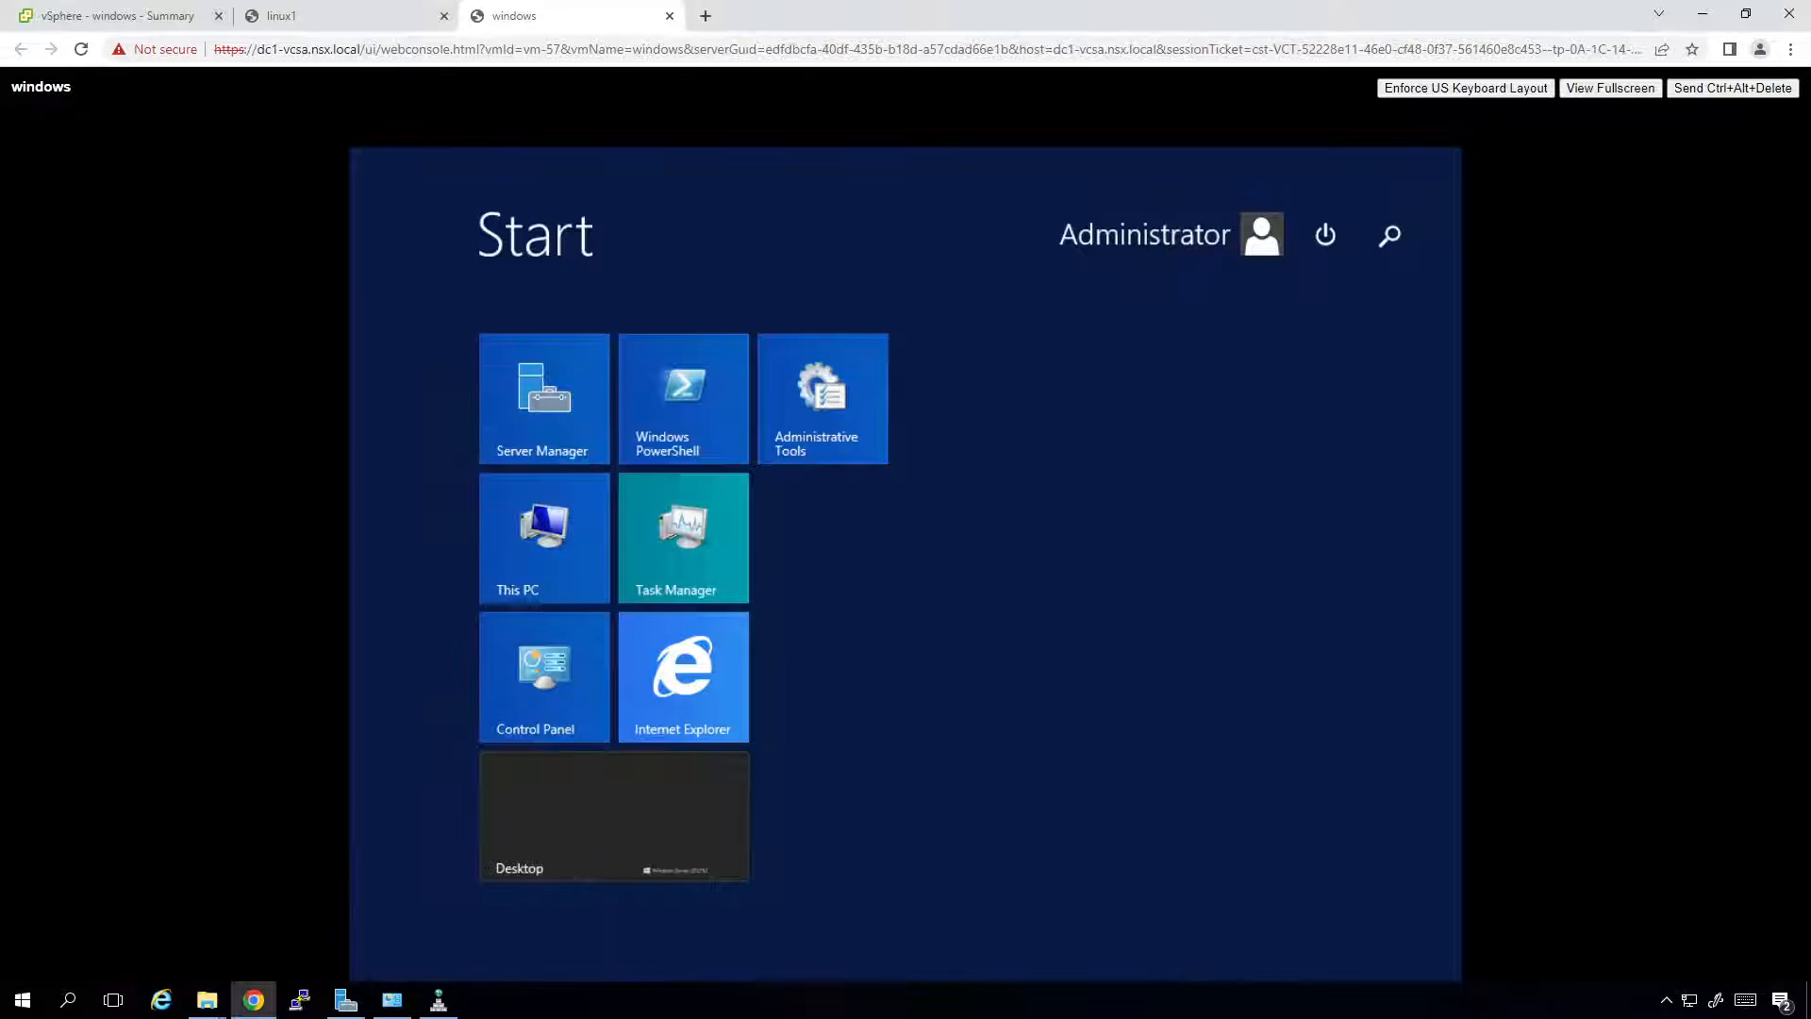
Open This PC via a 'this' search and run setup from DVD Drive (D:) VMware Tools.
type("this PC")
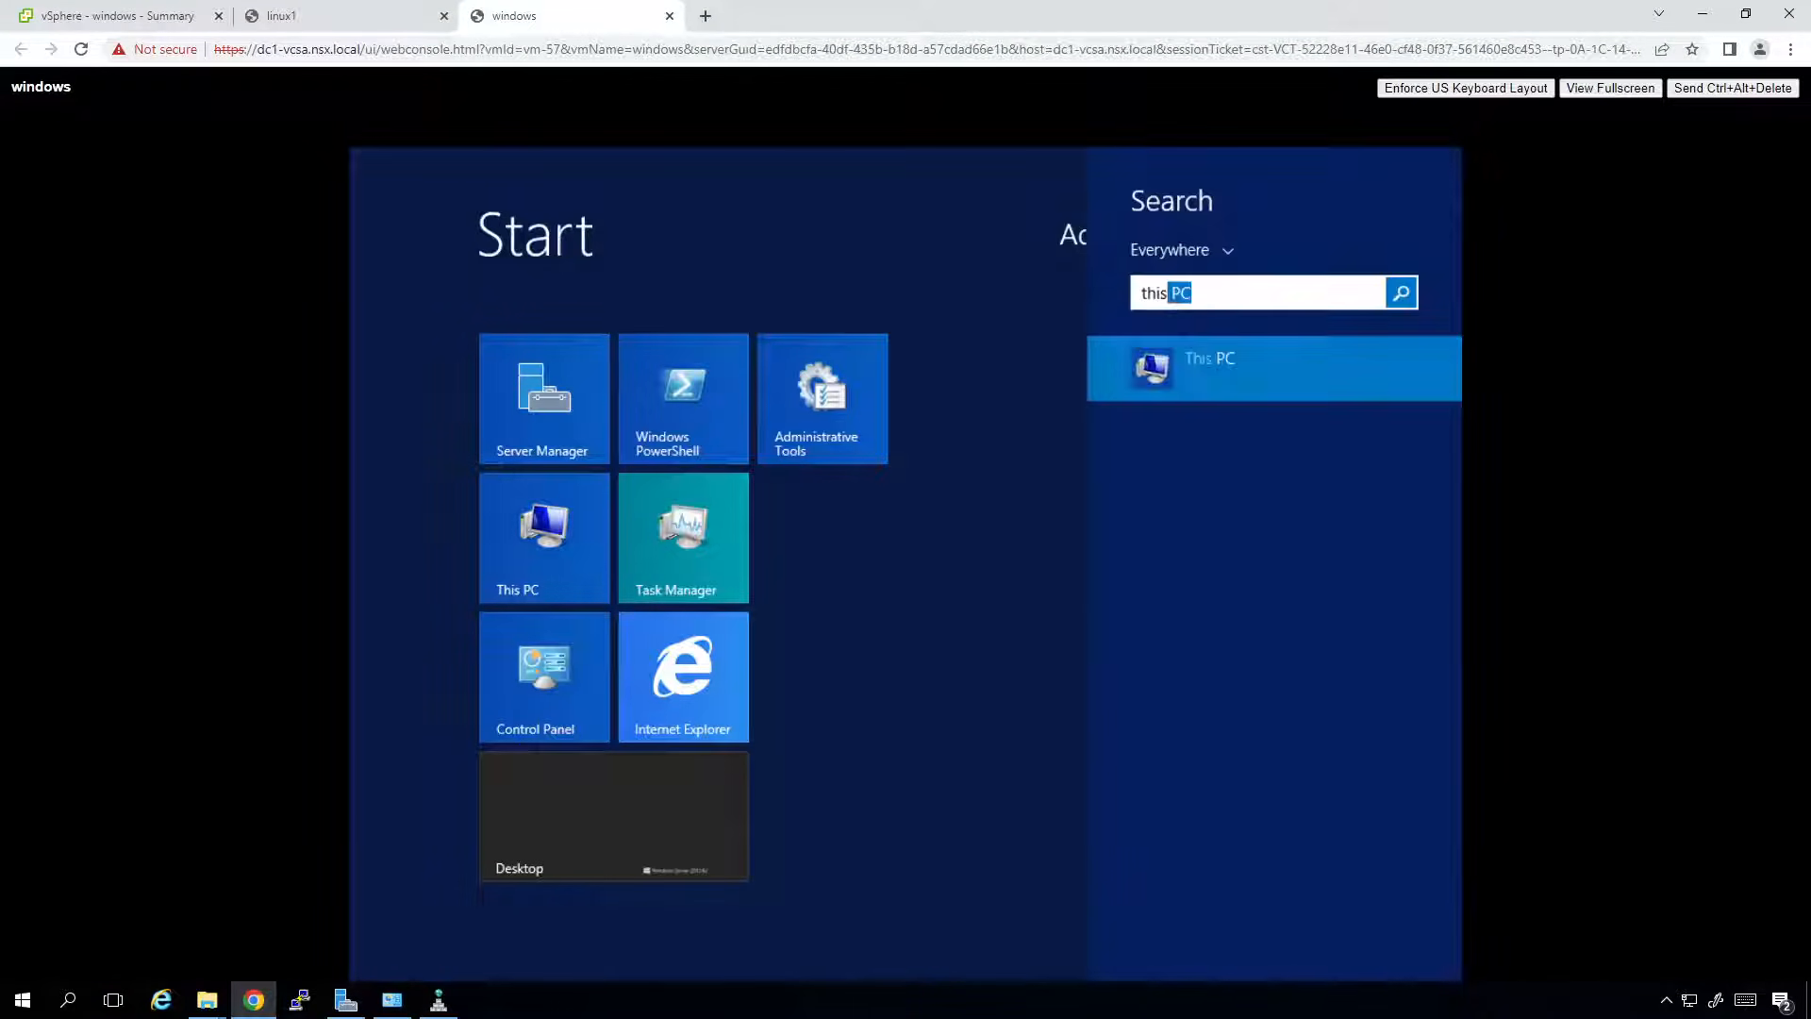
key("Return")
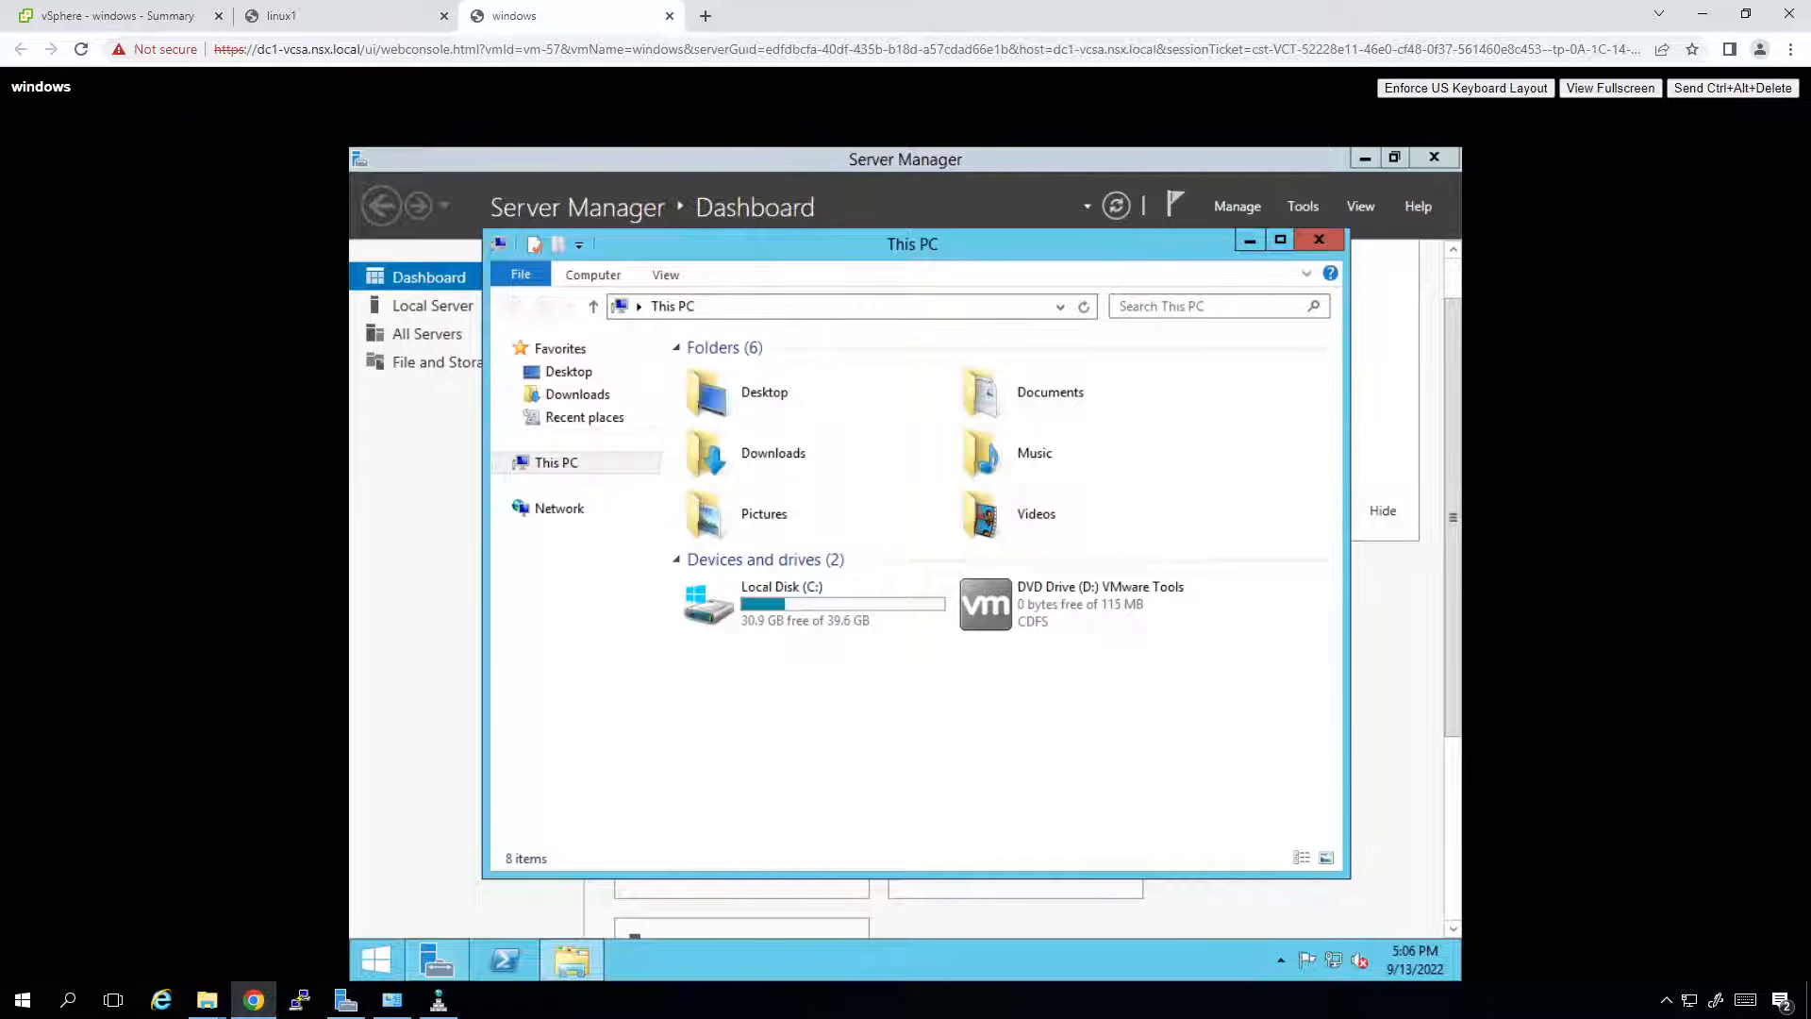
key("Tab")
key("Tab")
key("Tab")
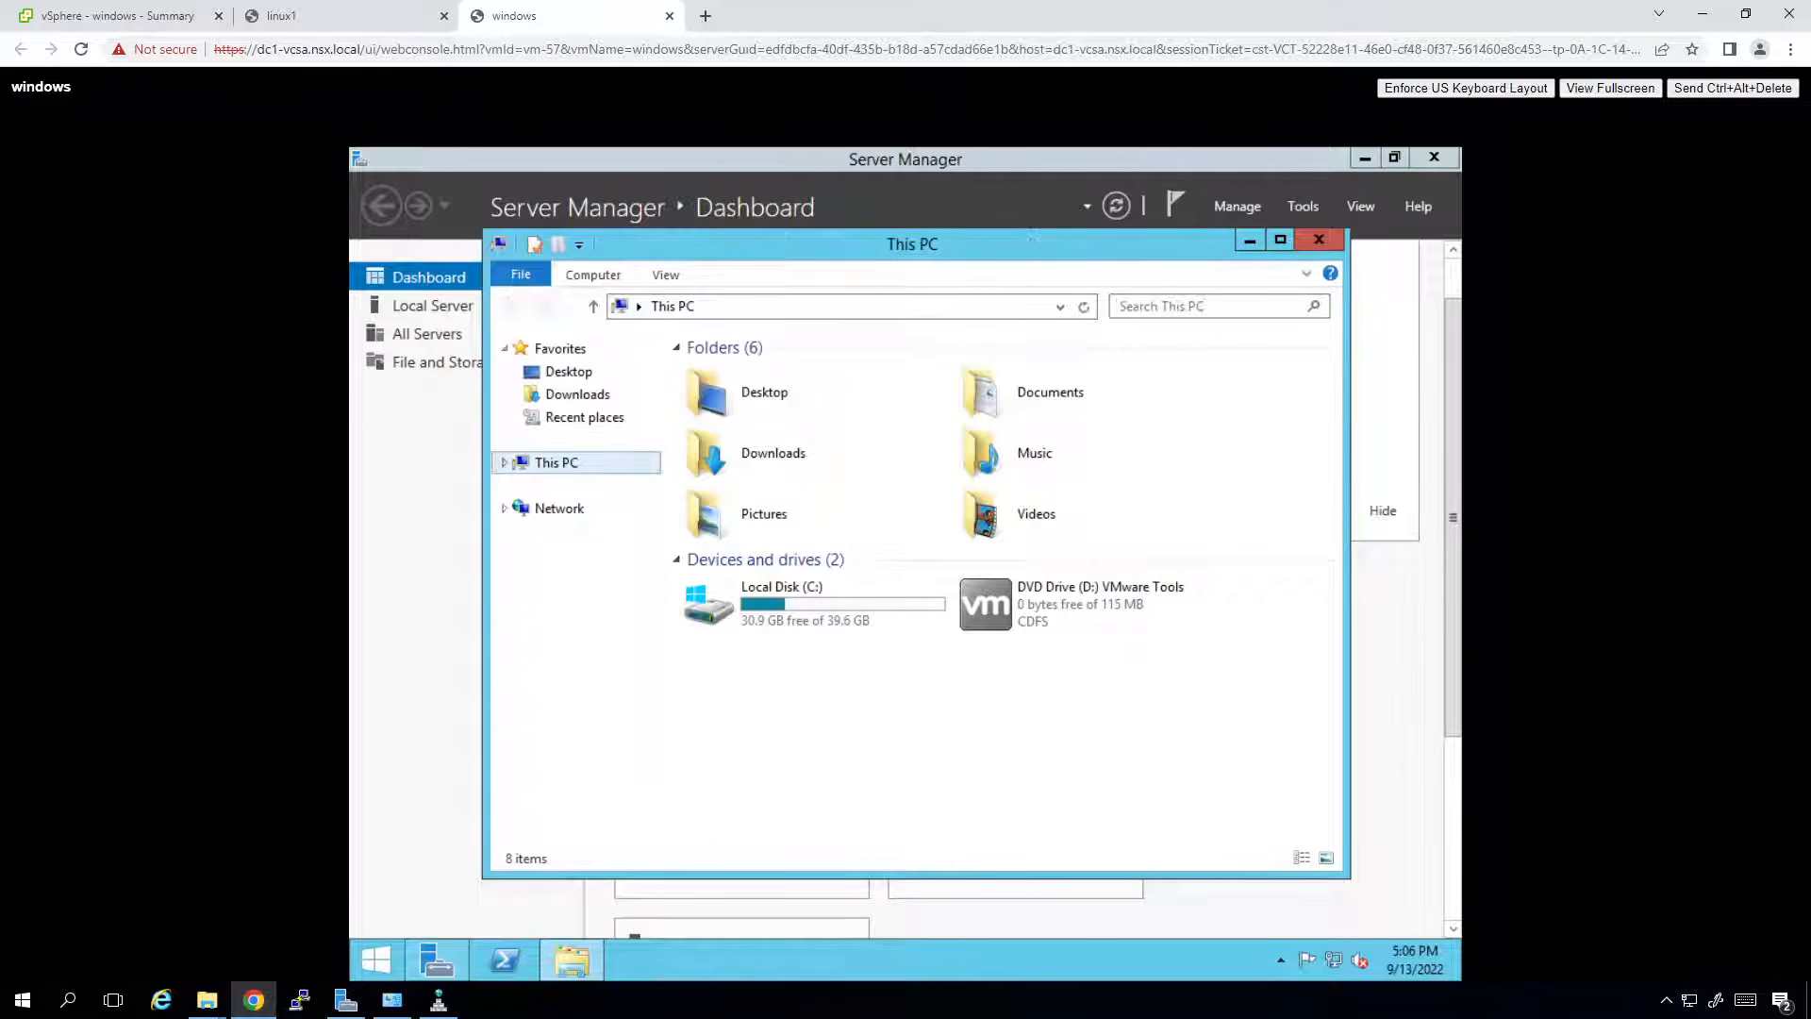
key("Right")
key("Tab")
key("Down")
key("Down")
key("Down")
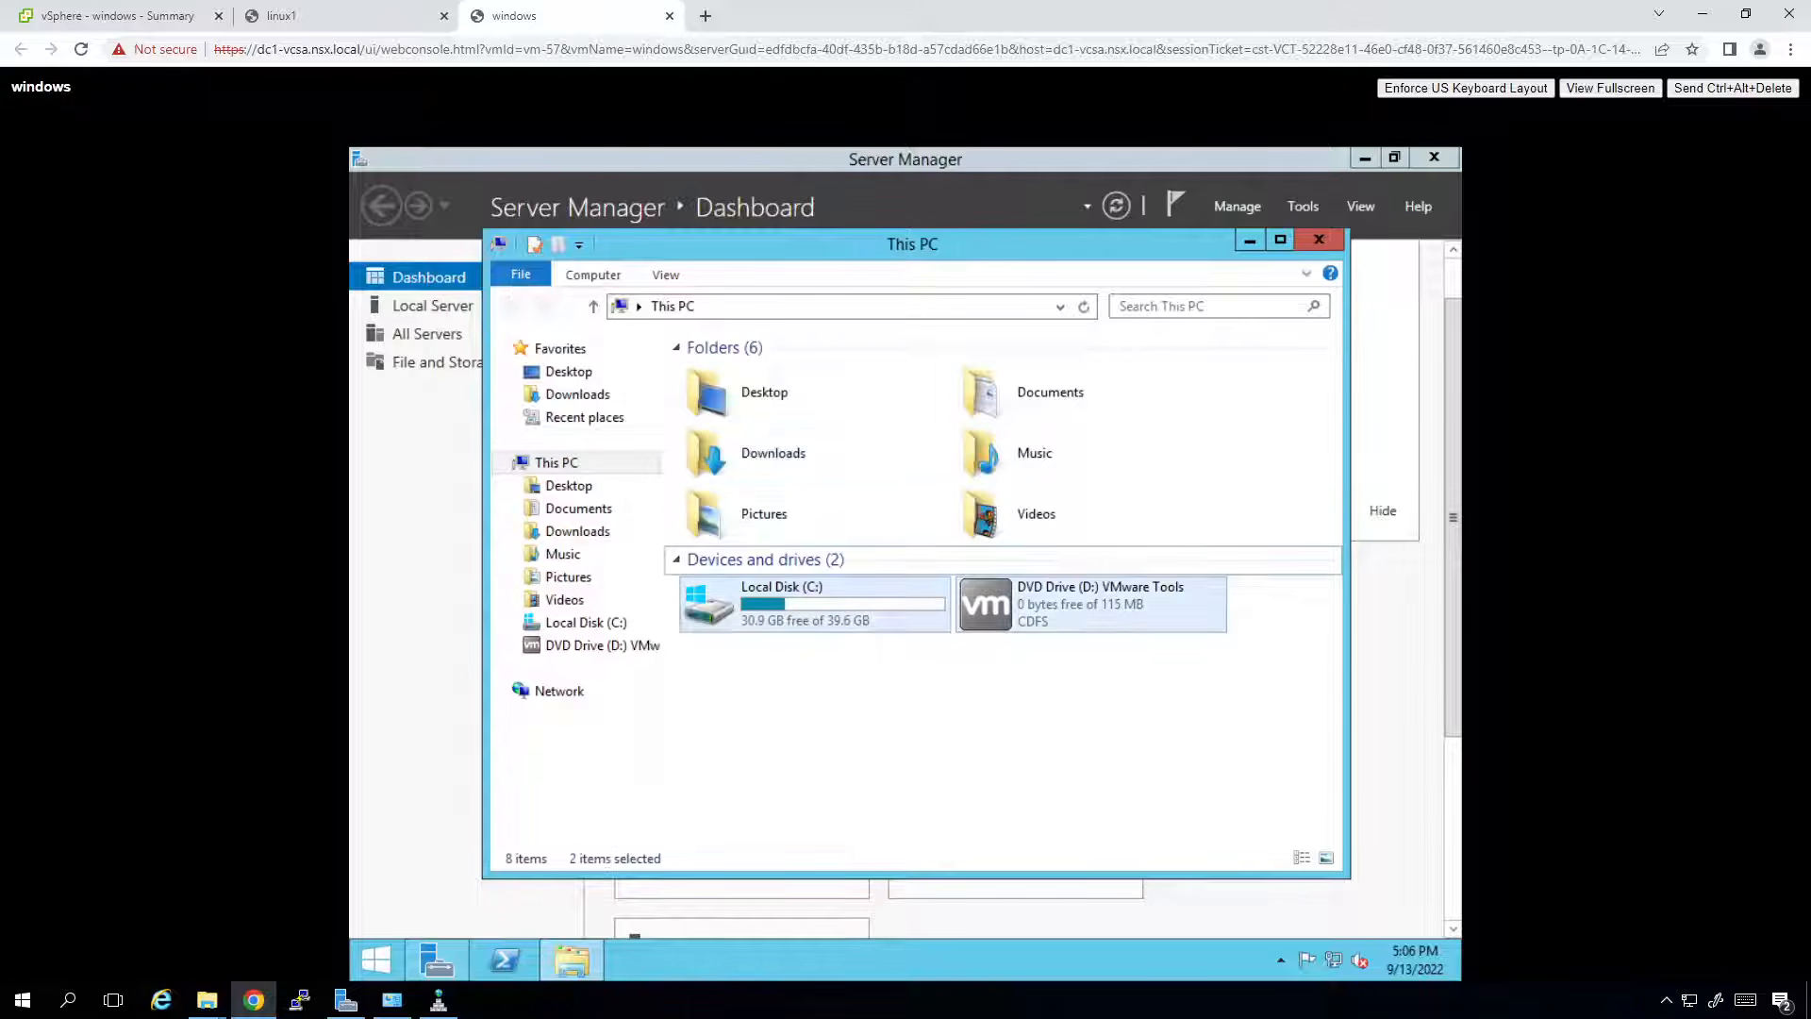
key("Tab")
key("Tab")
key("Tab")
key("Tab")
key("Tab")
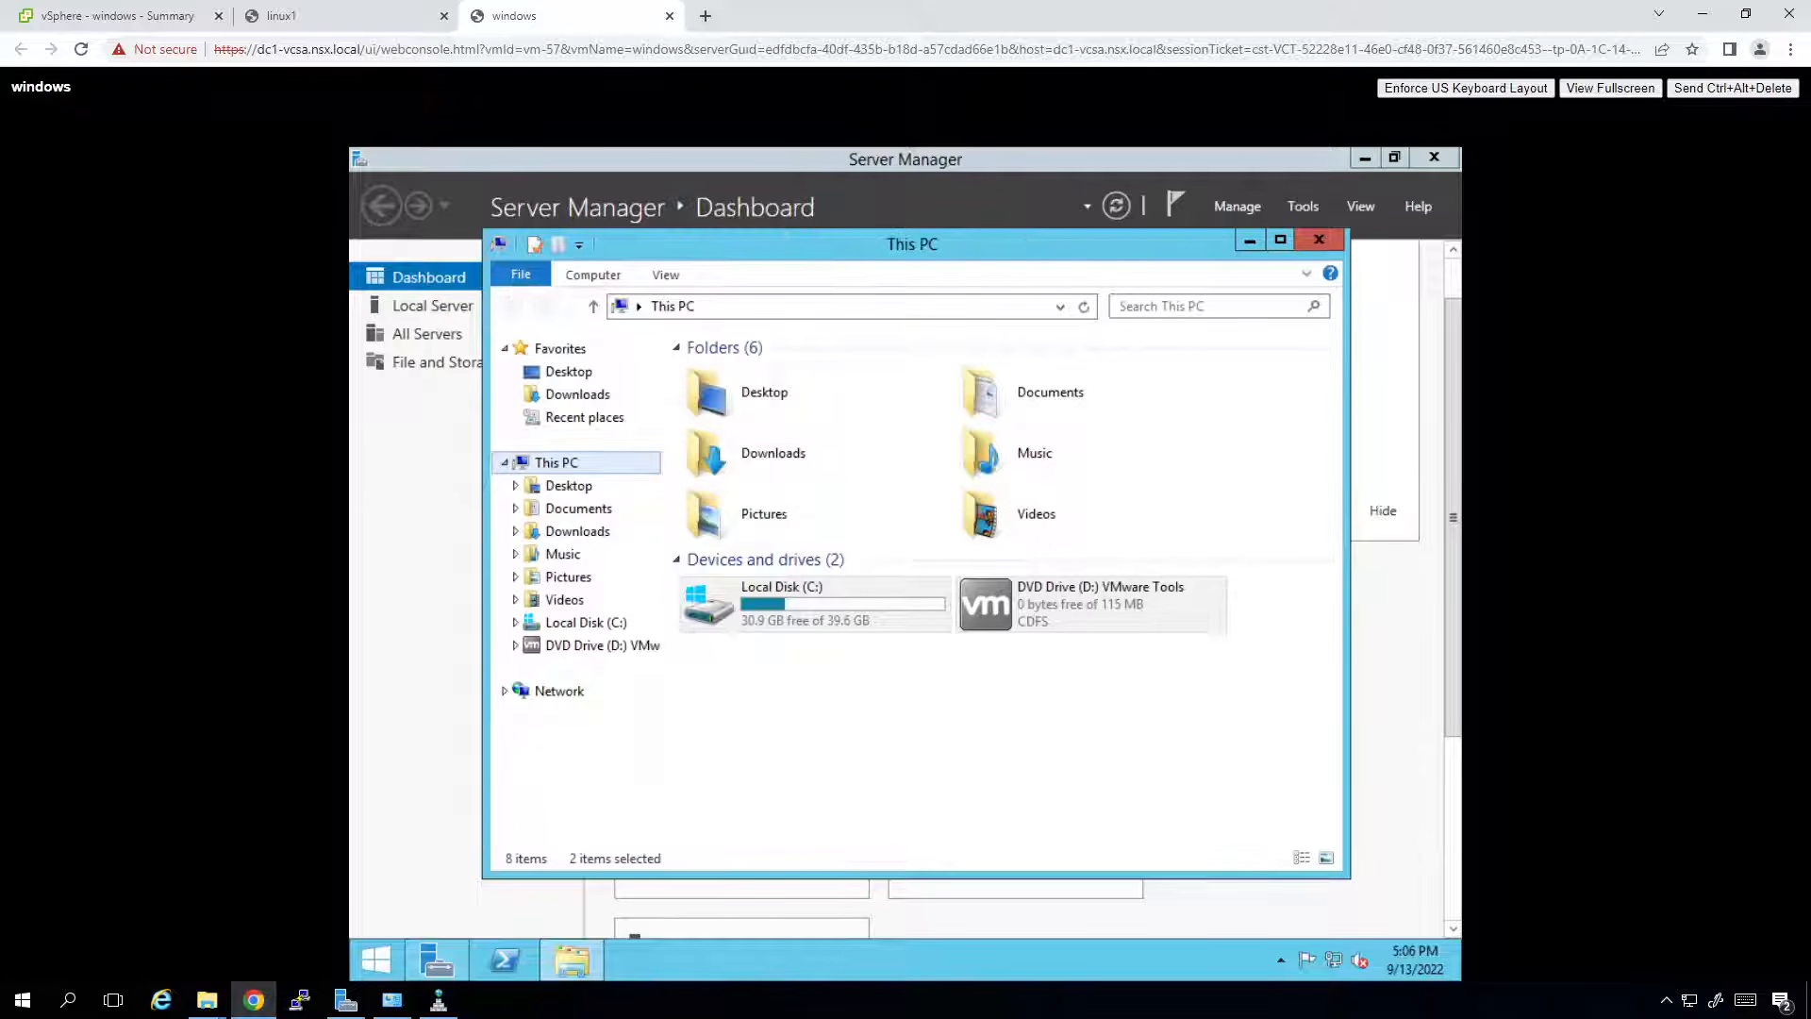
key("Down")
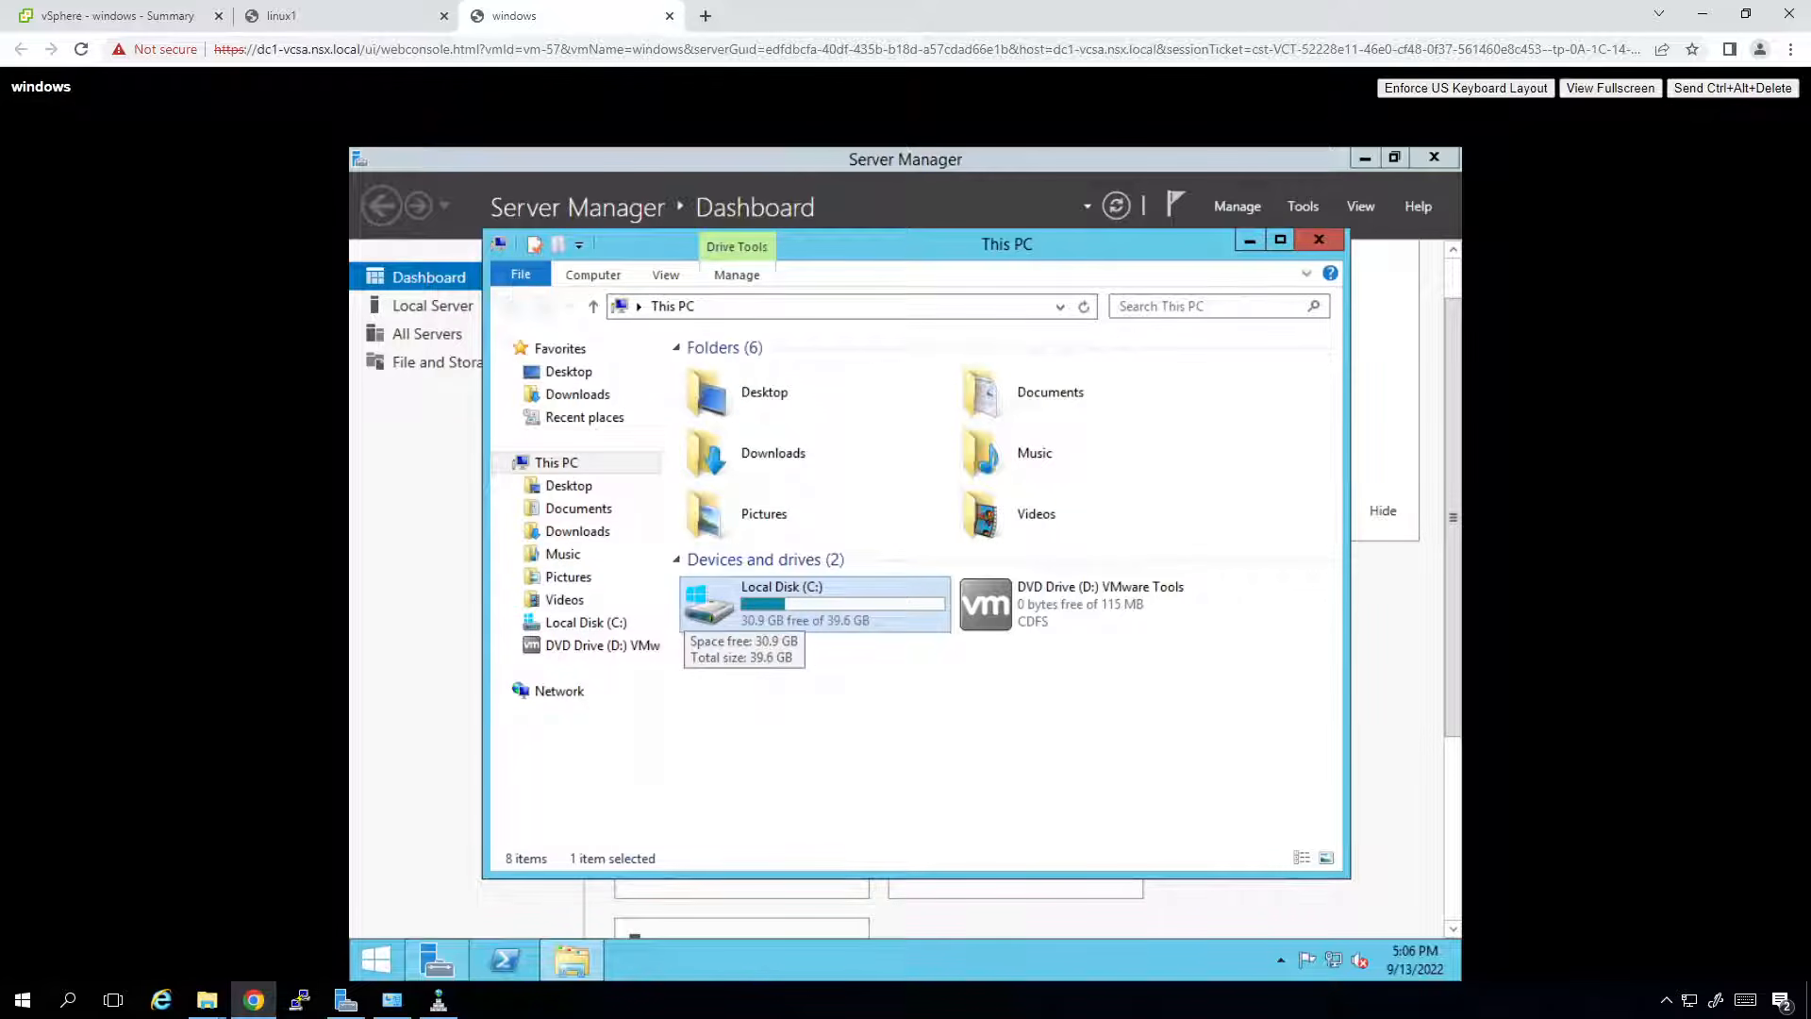
key("Right")
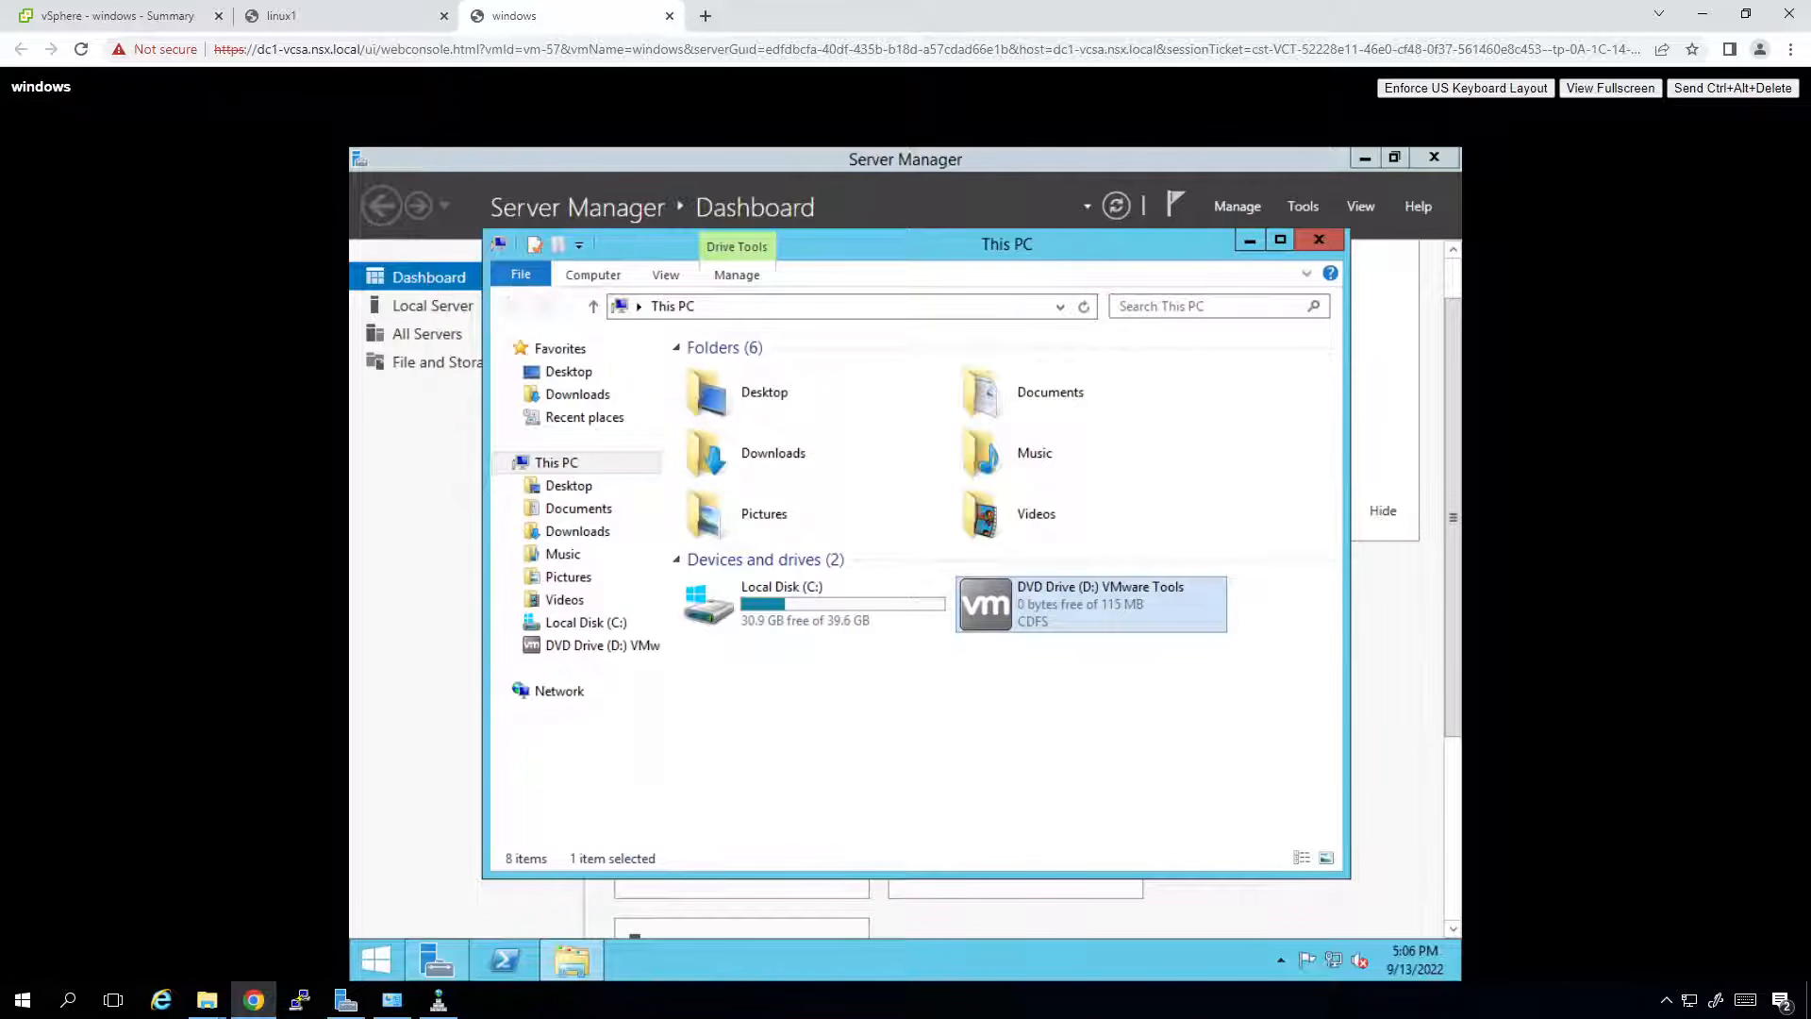
key("Return")
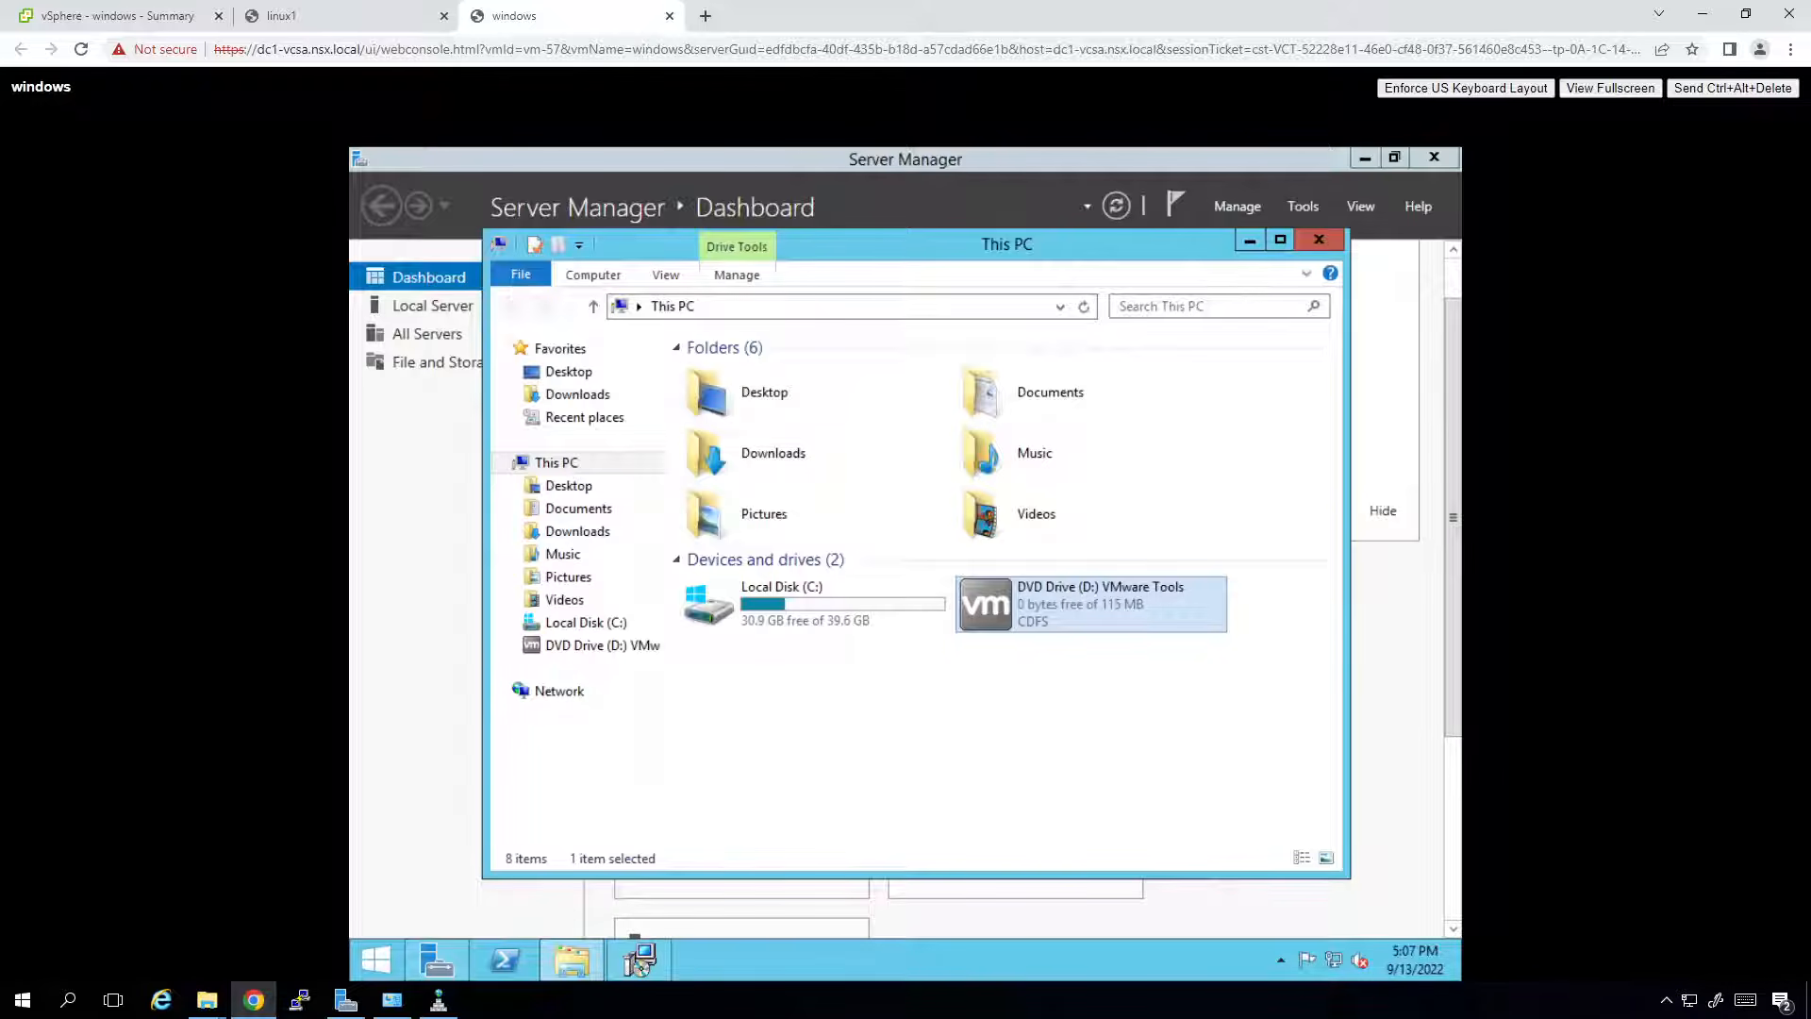
key("alt+Tab")
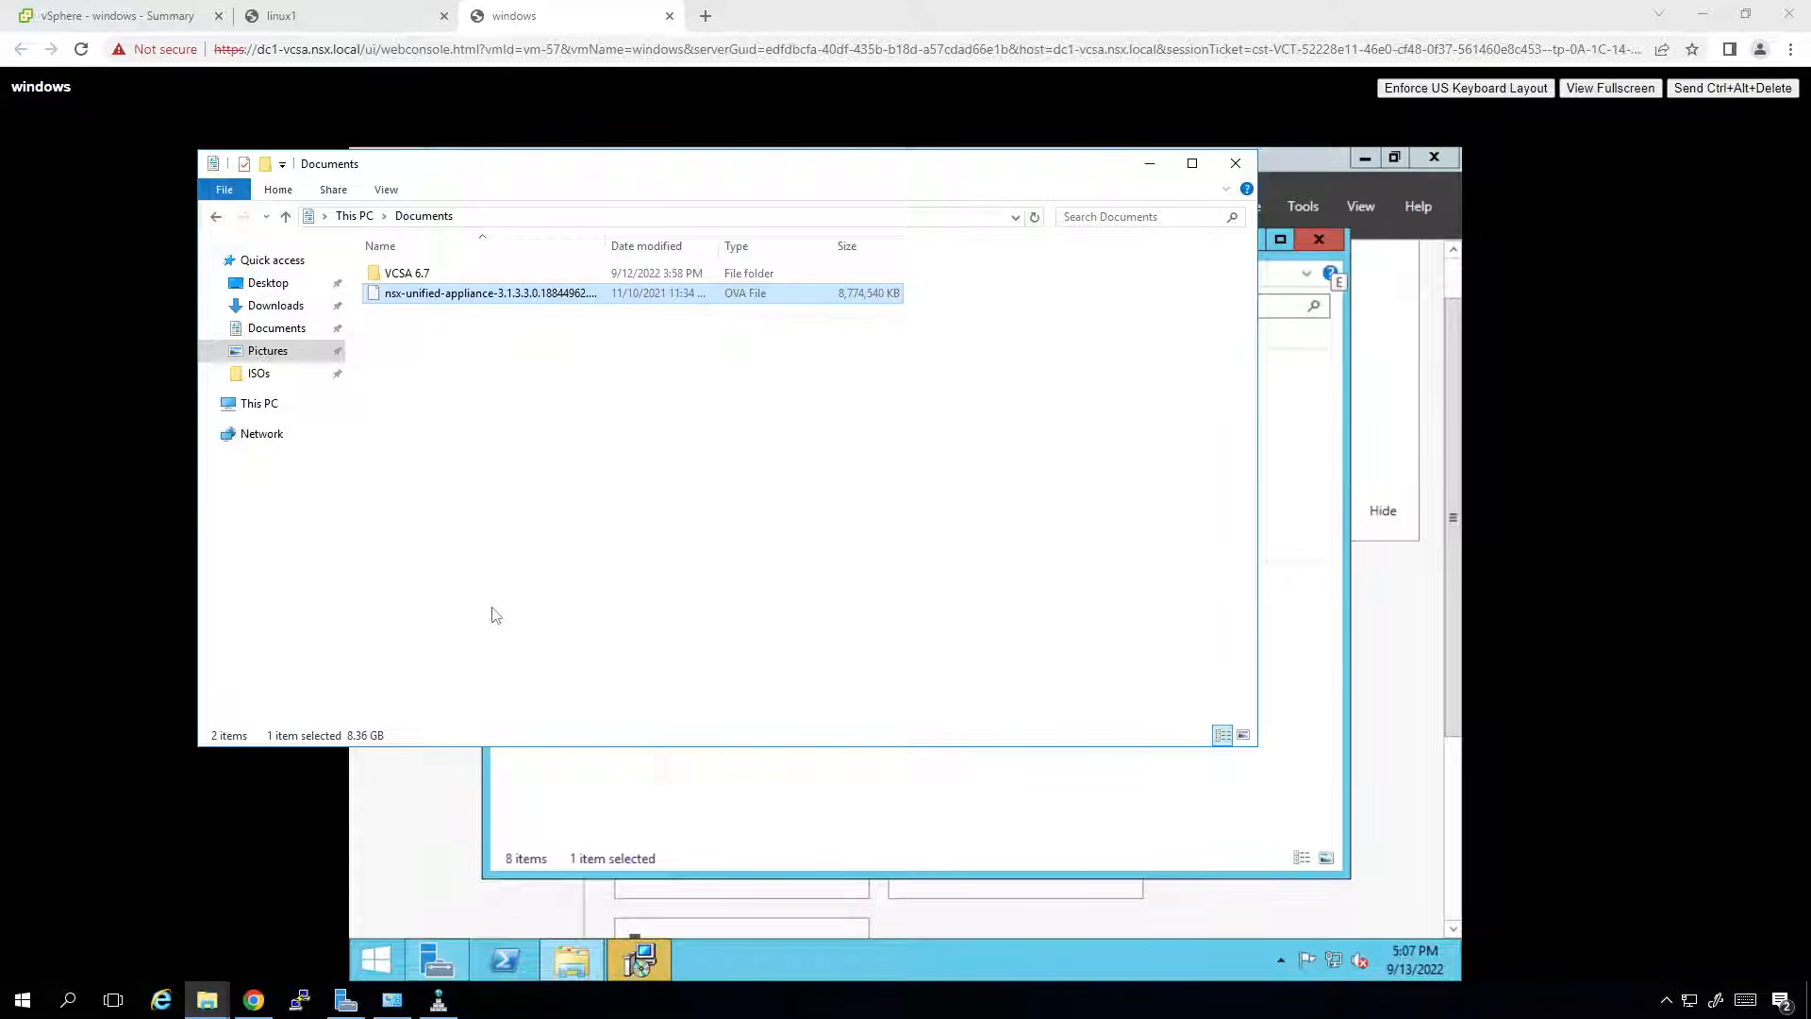
left_click(1150, 165)
left_click(360, 159)
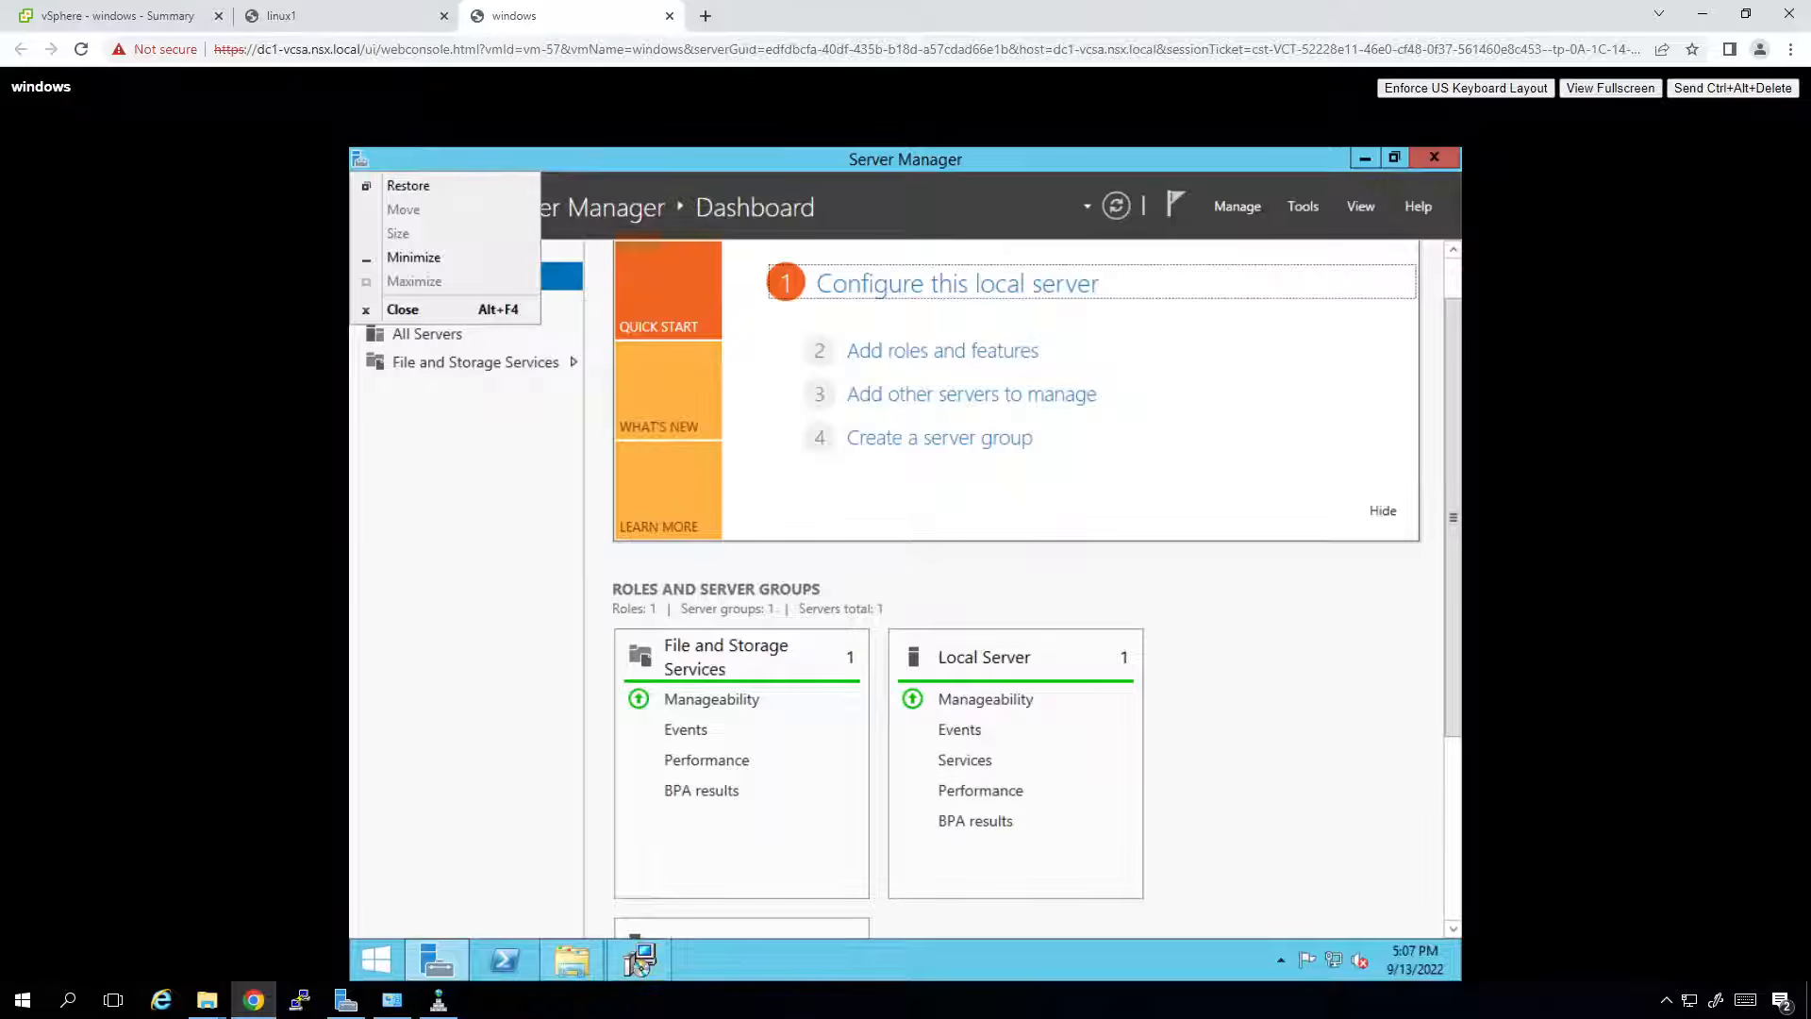
key("Escape")
key("Tab")
key("Tab")
key("Tab")
key("Tab")
key("Tab")
key("Tab")
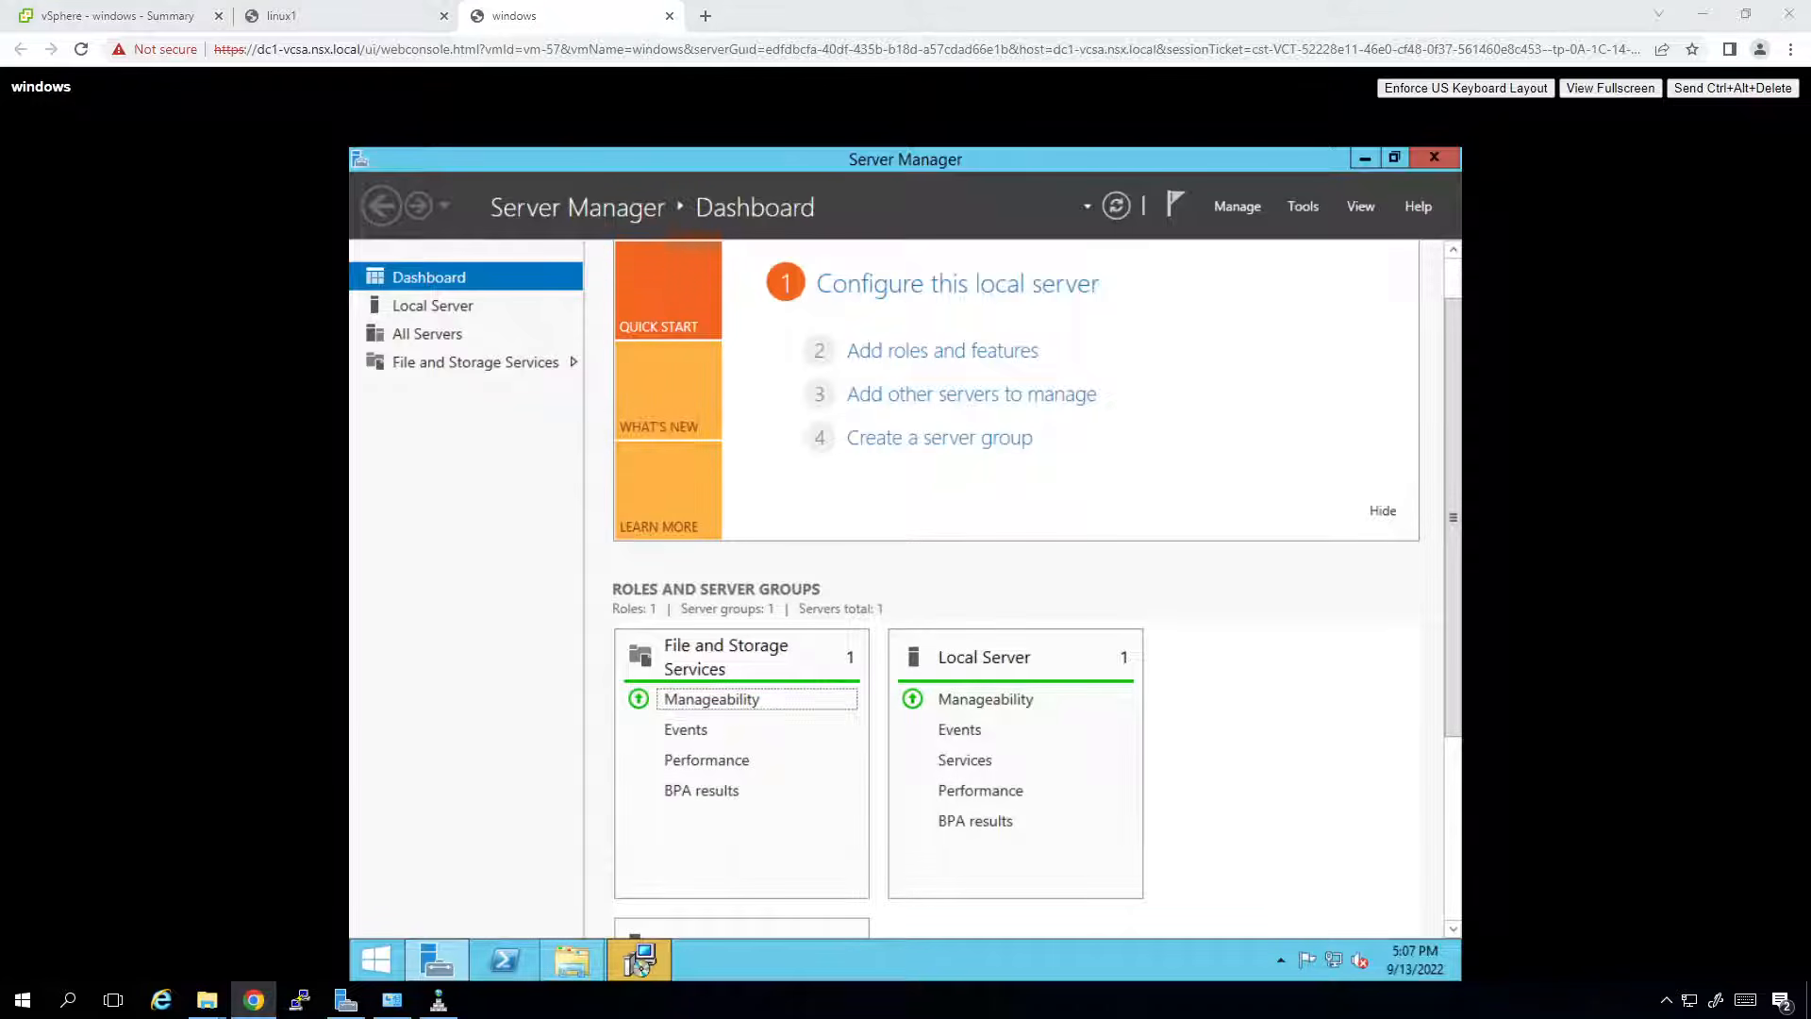
key("alt+Tab")
key("alt+Tab")
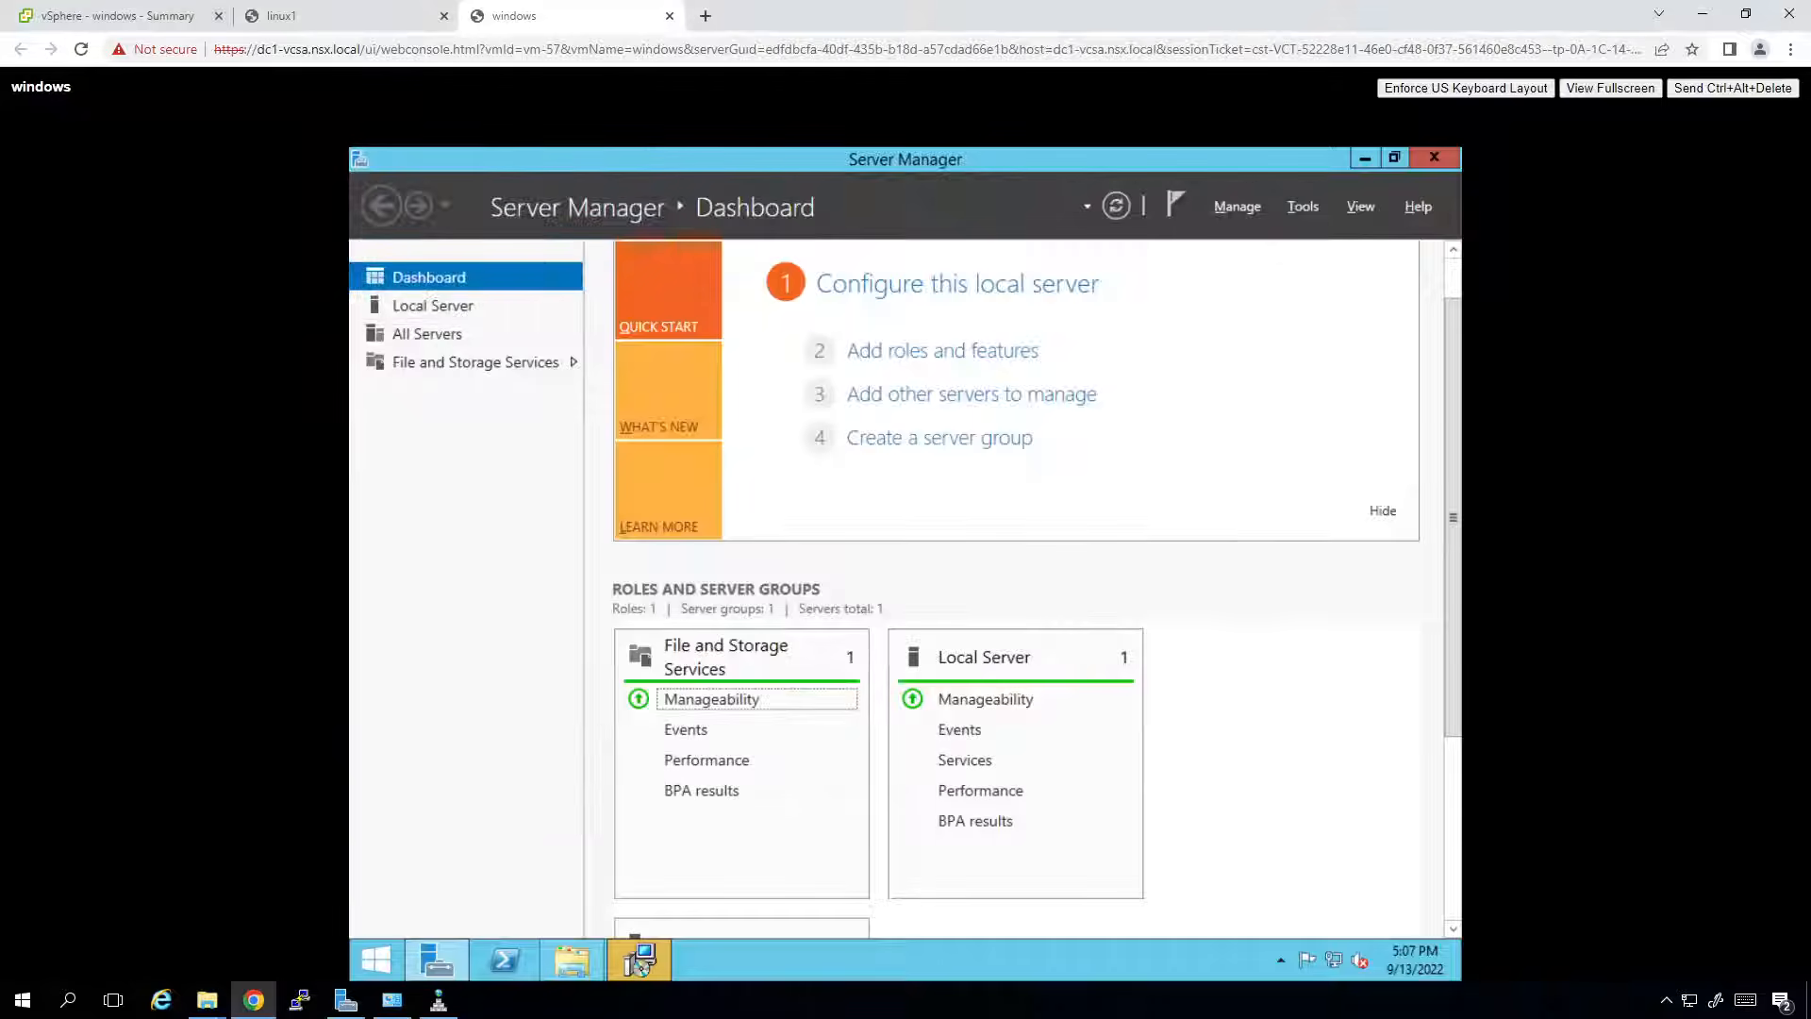
key("alt+Tab")
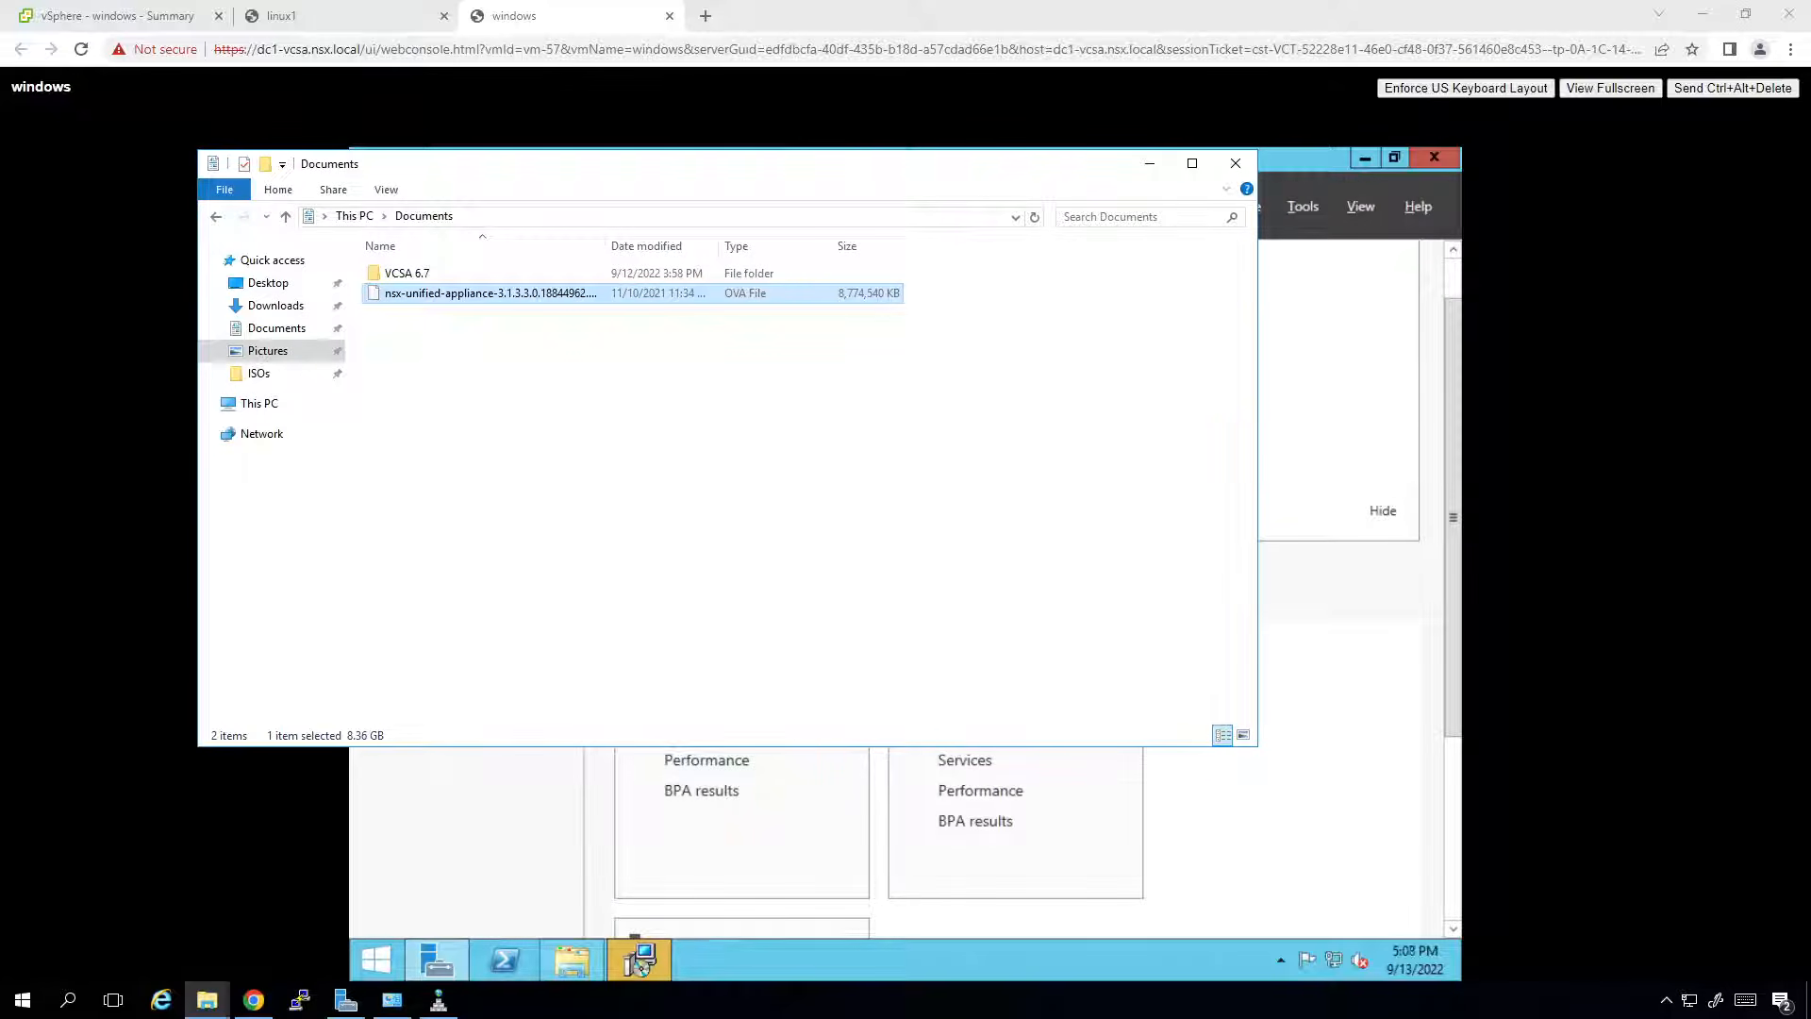
key("alt+Tab")
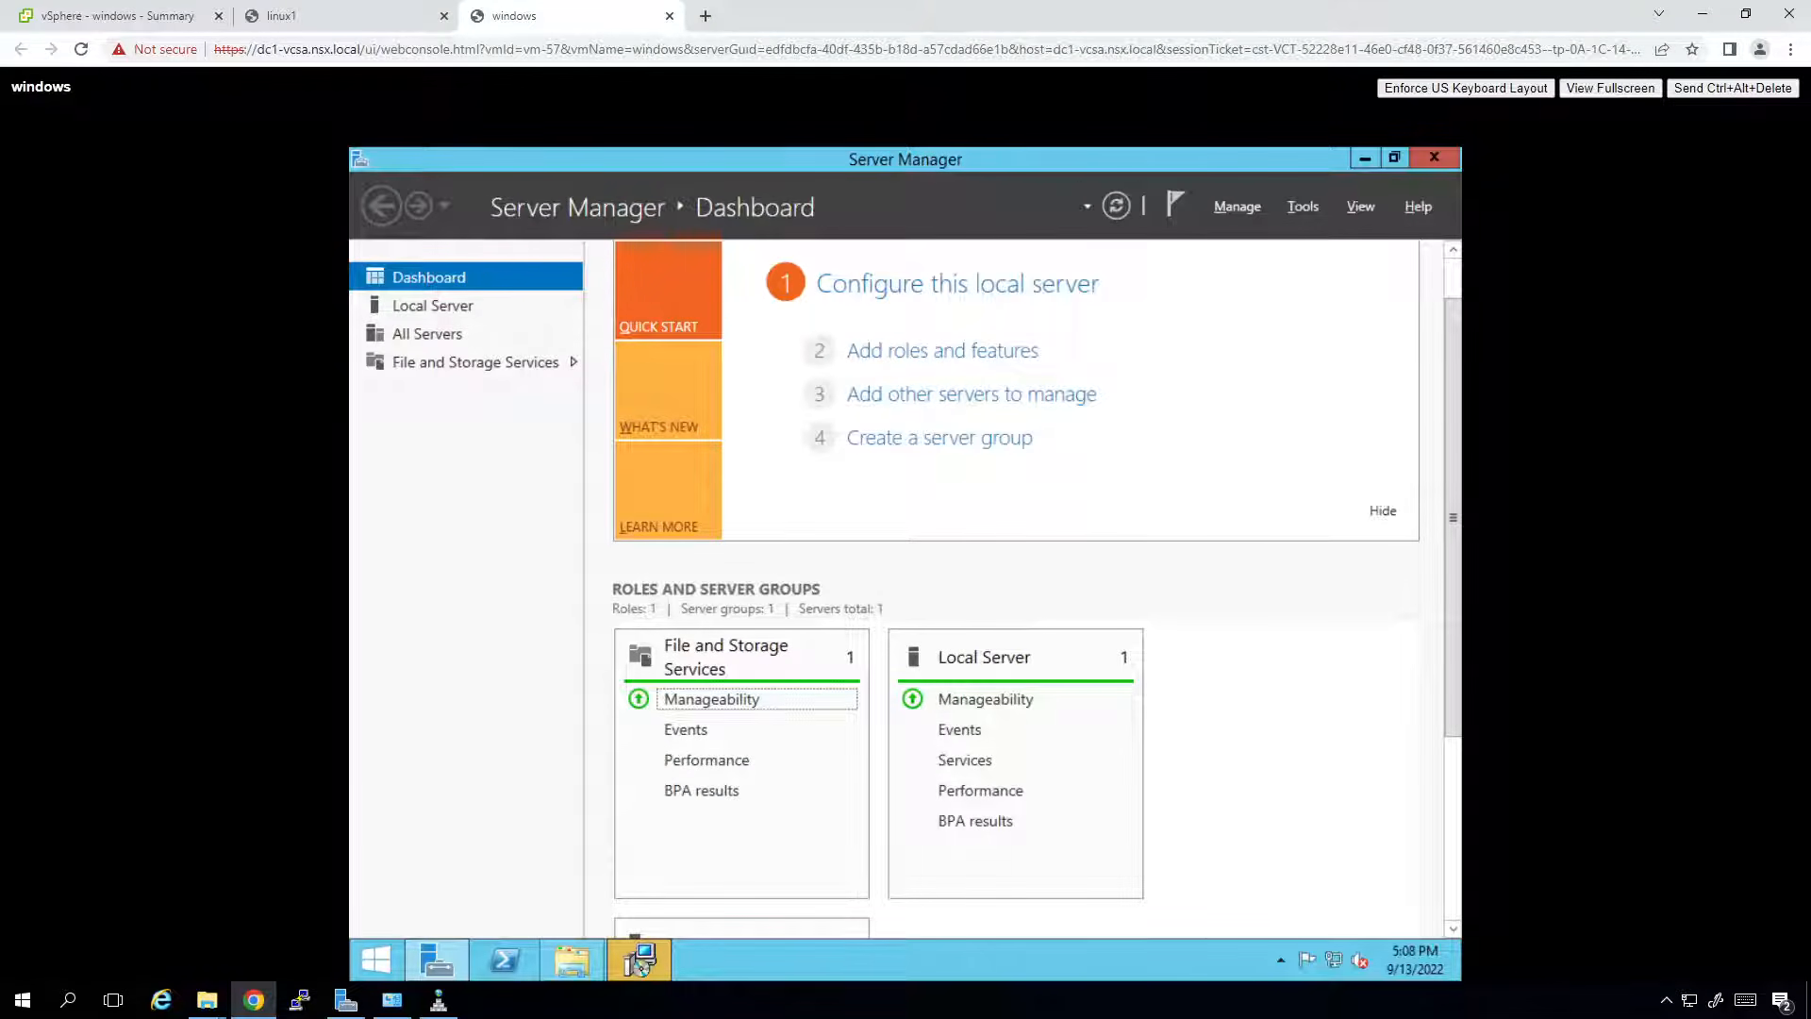
key("alt+space")
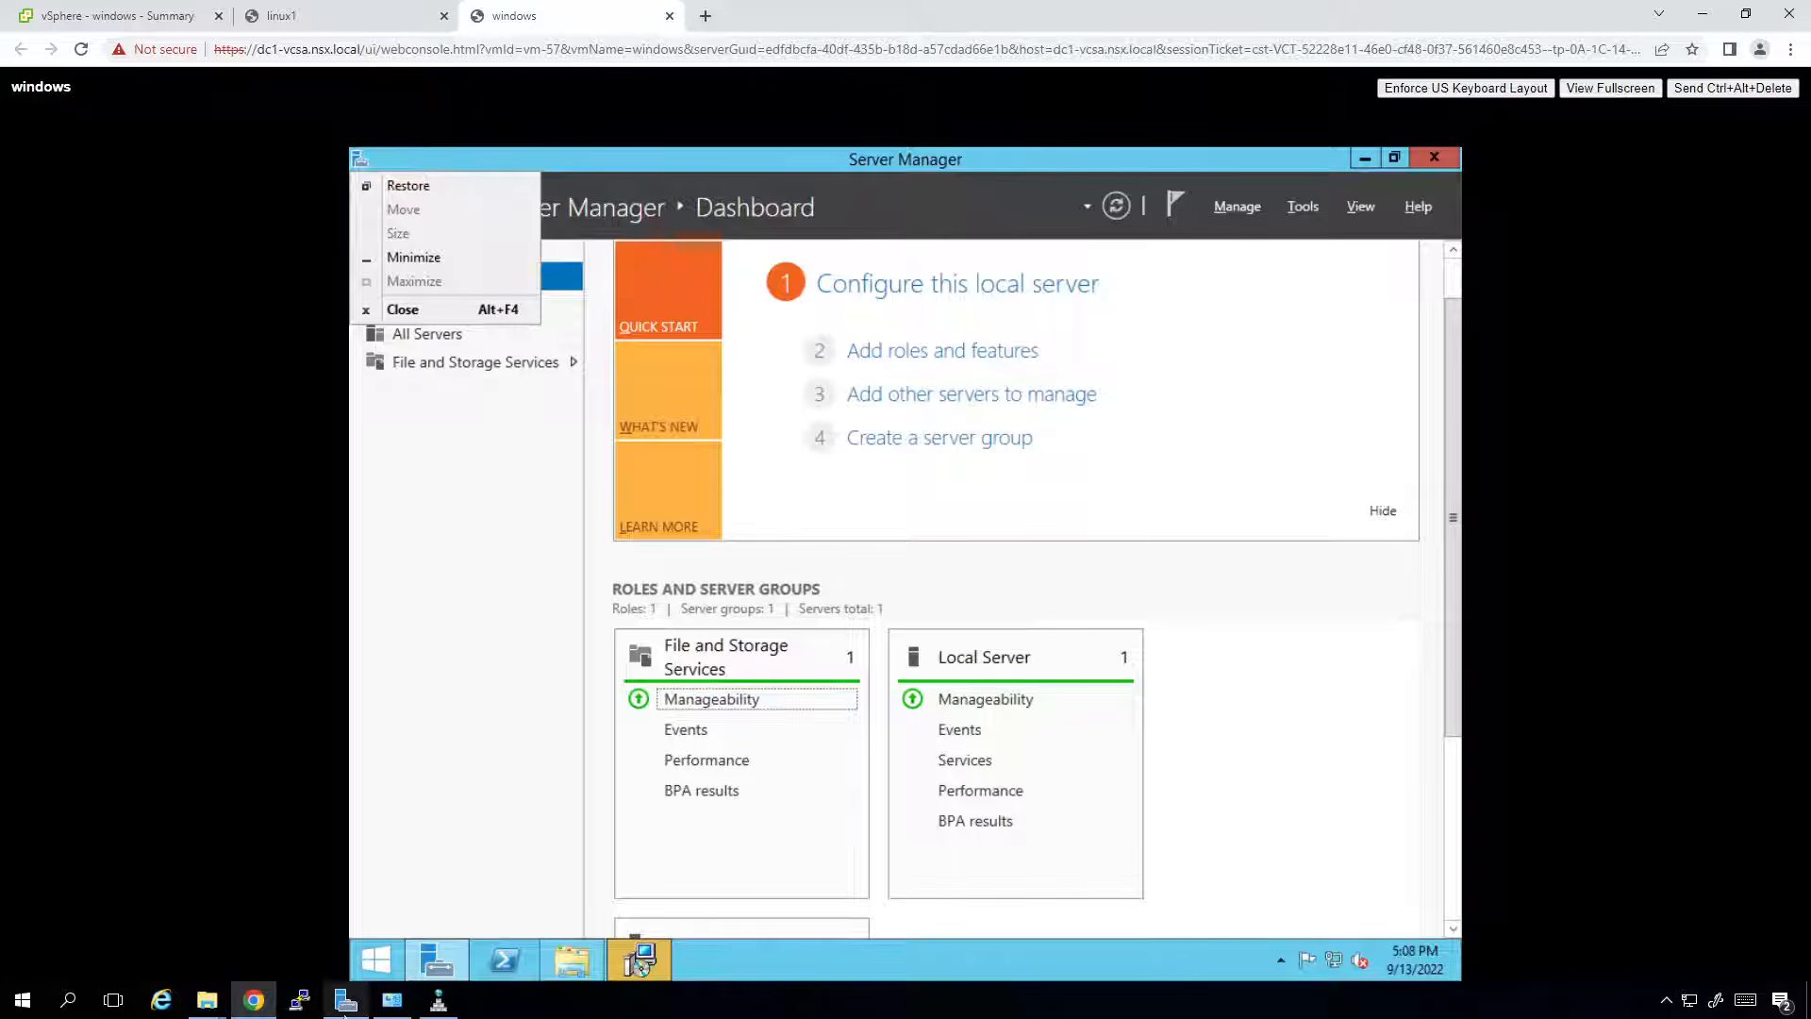
key("Escape")
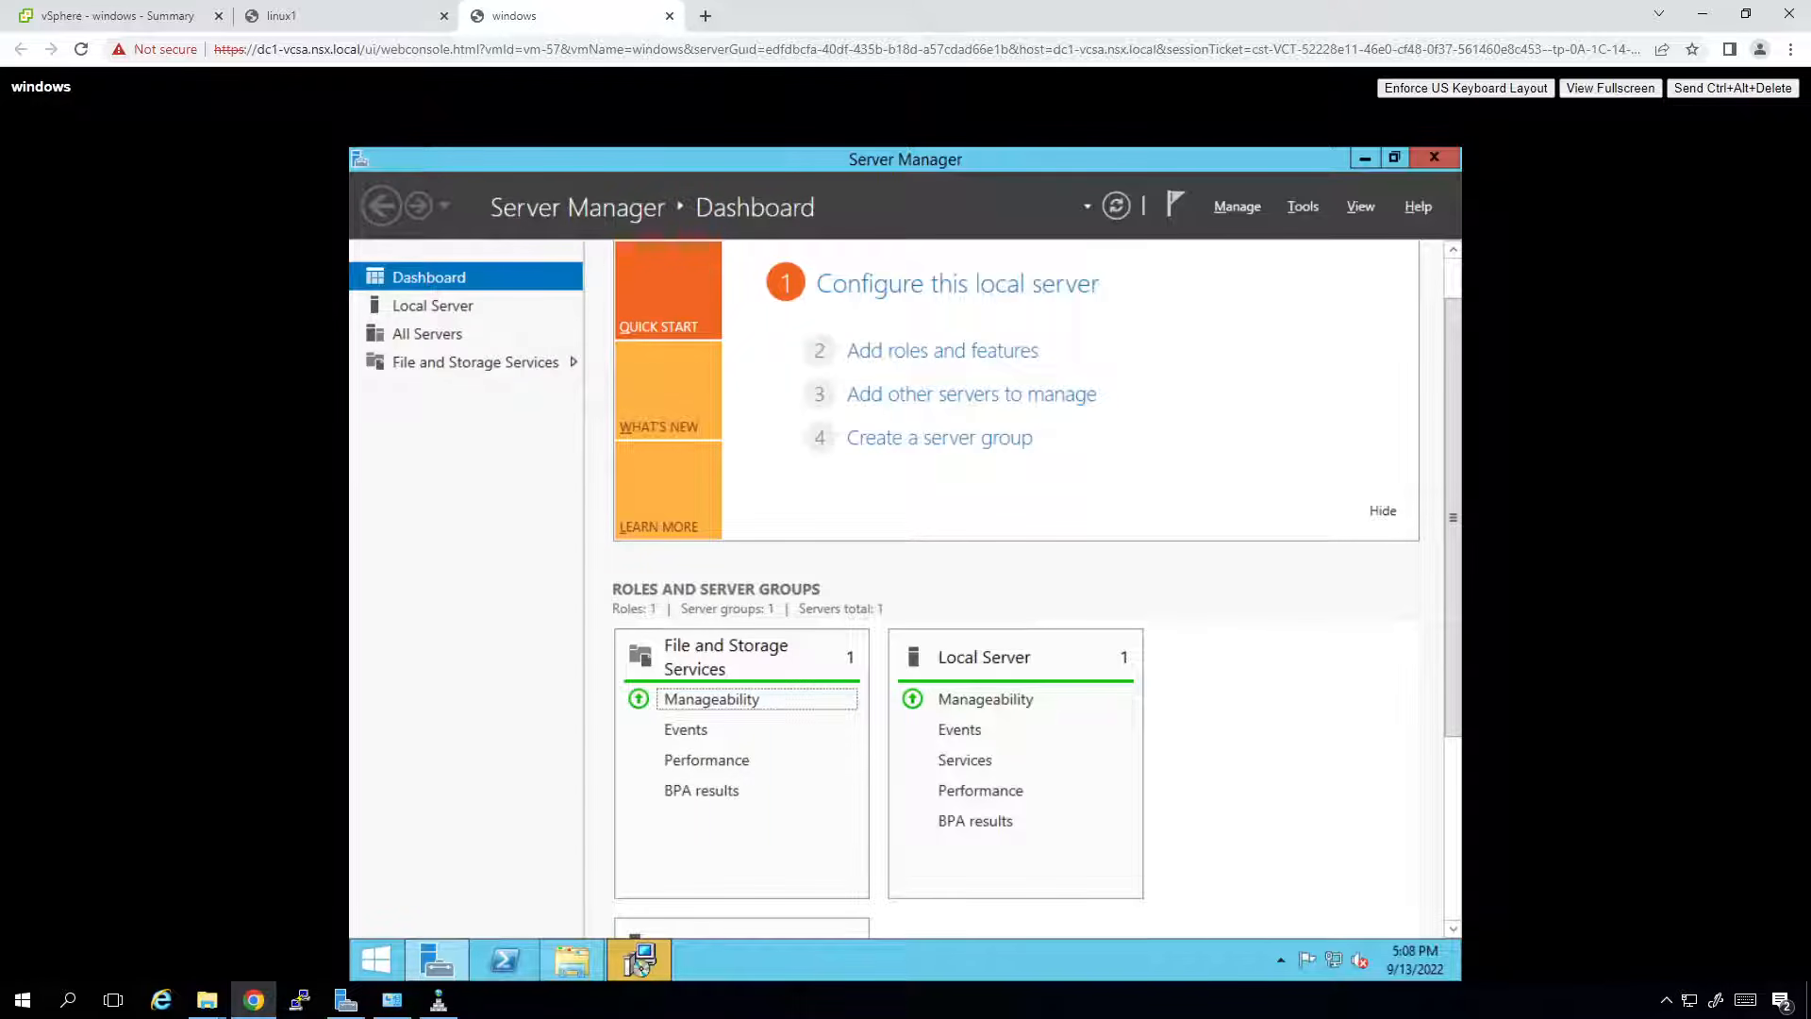
key("alt+space")
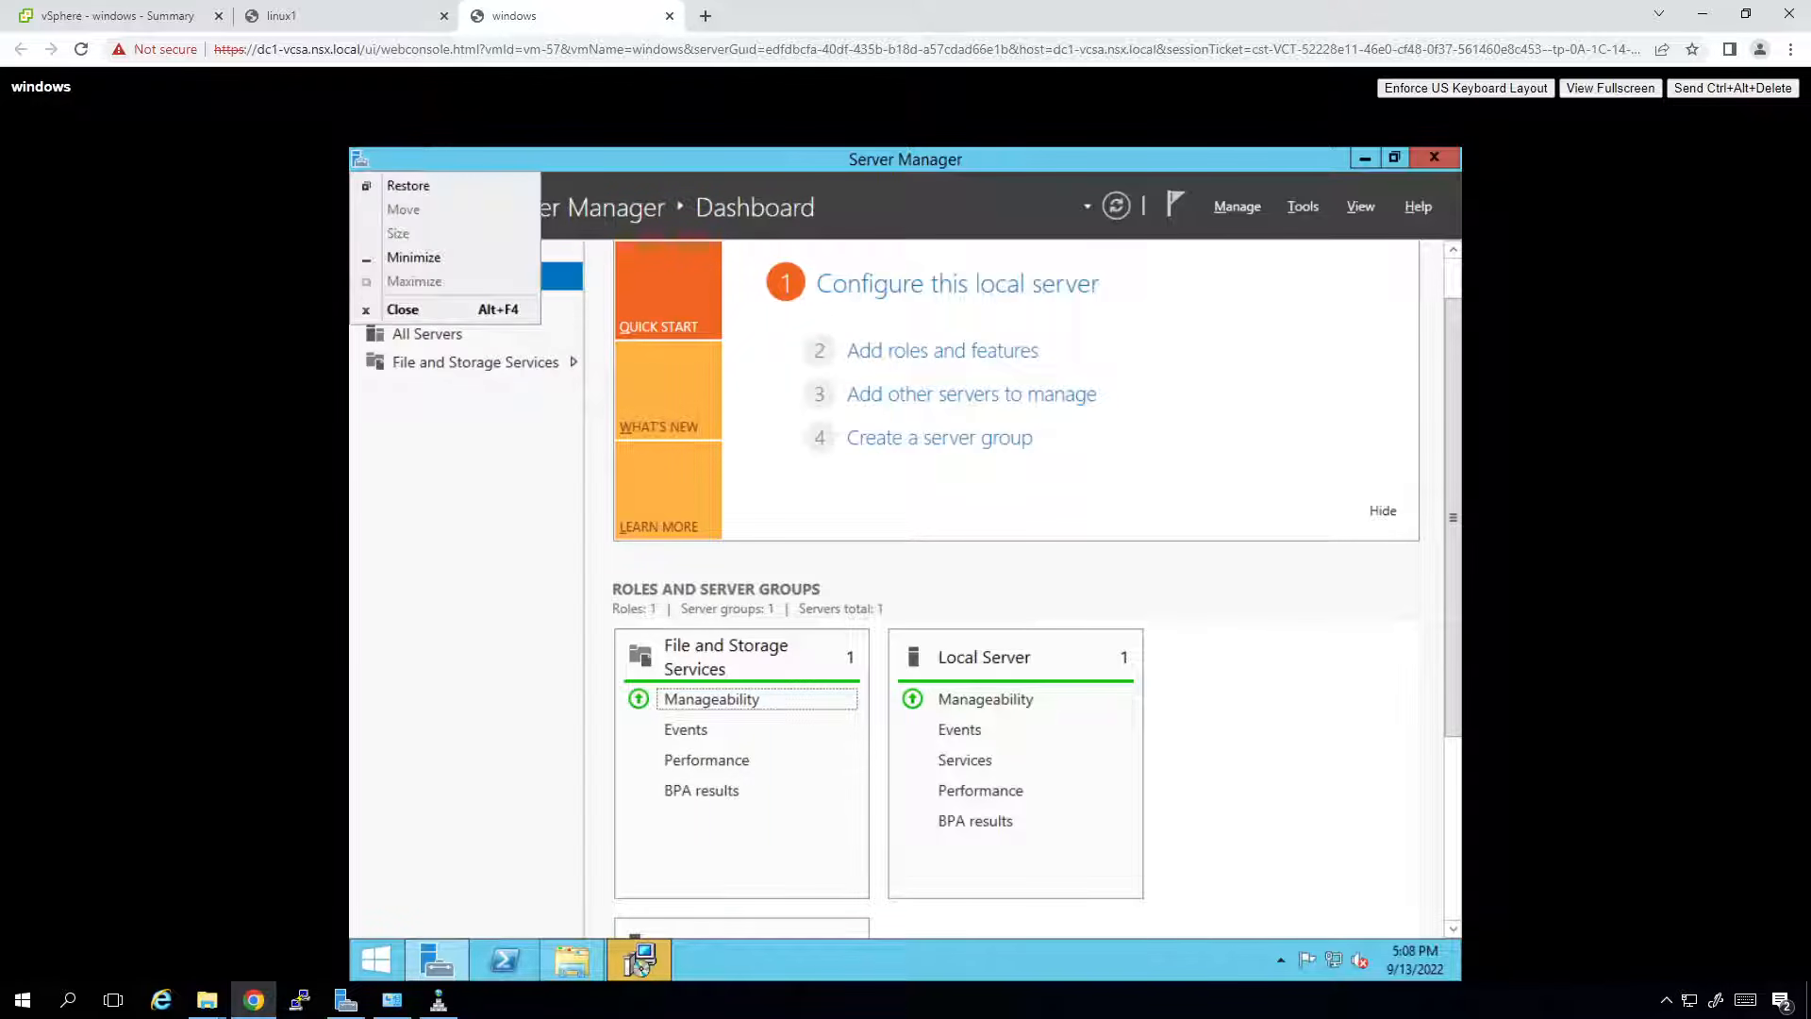
key("Escape")
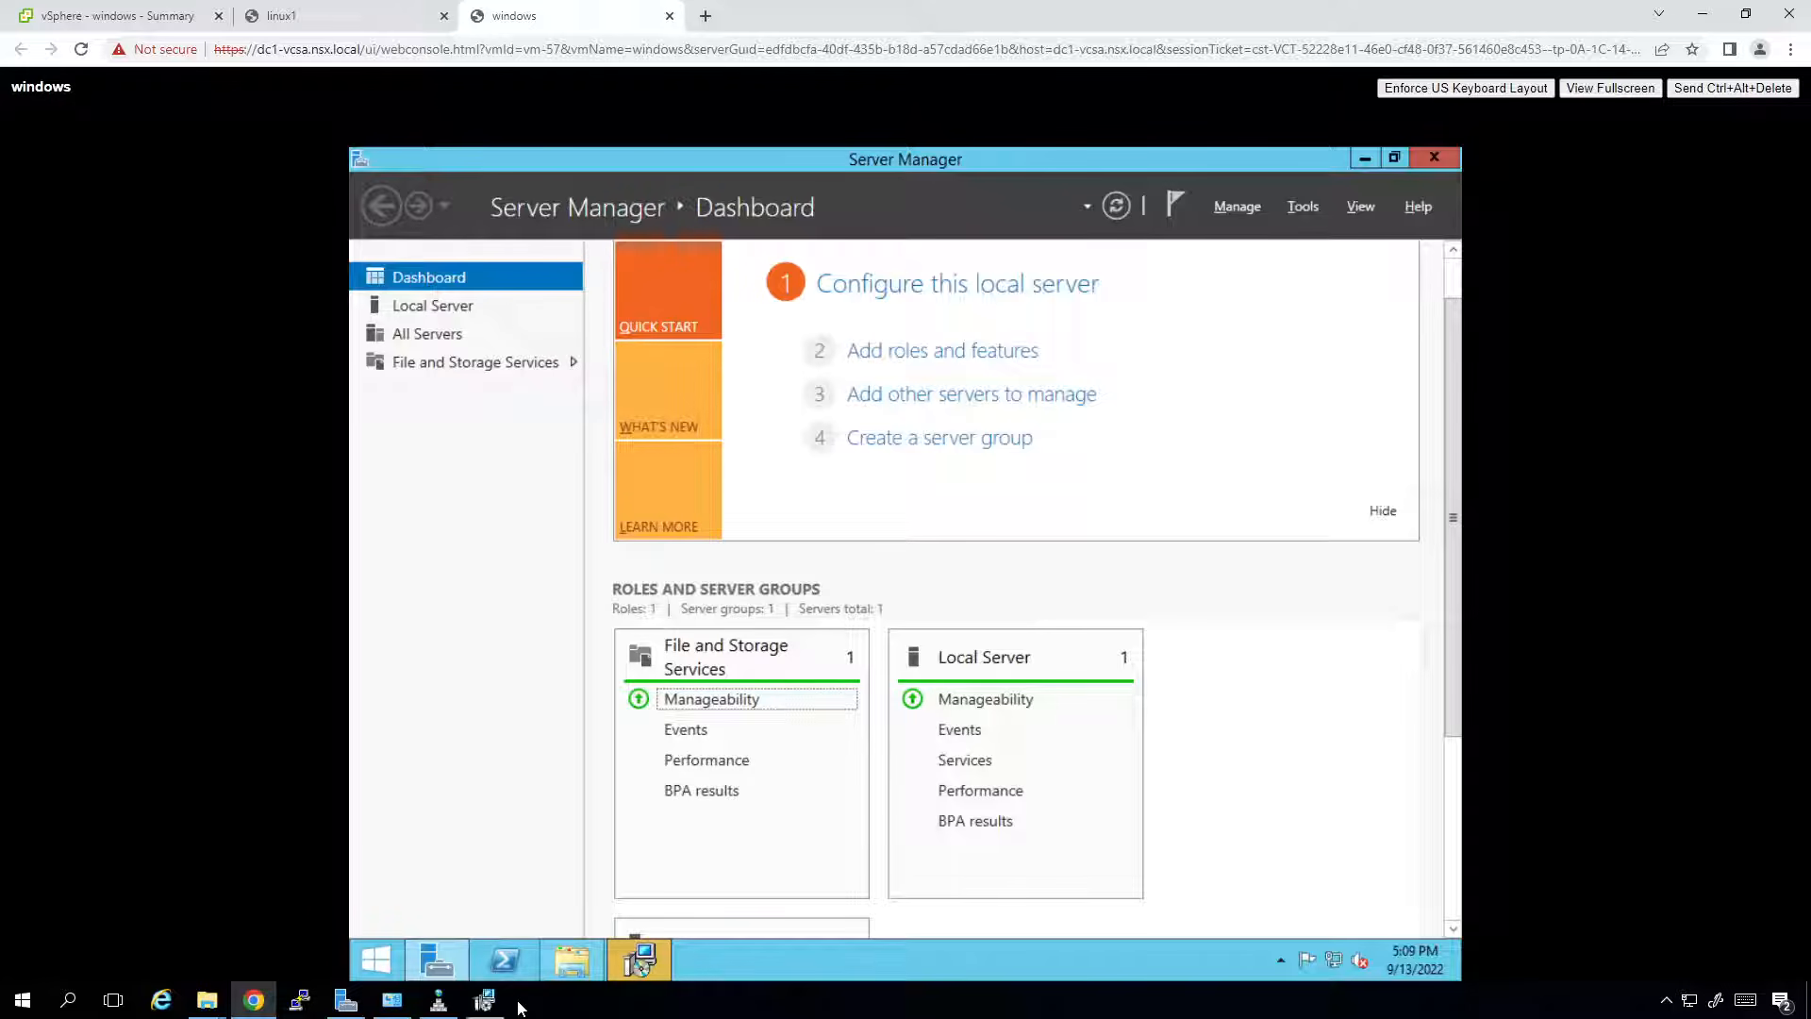
Install VMware Remote Console with default features, EULA accepted and the CEIP option unchecked.
left_click(481, 1001)
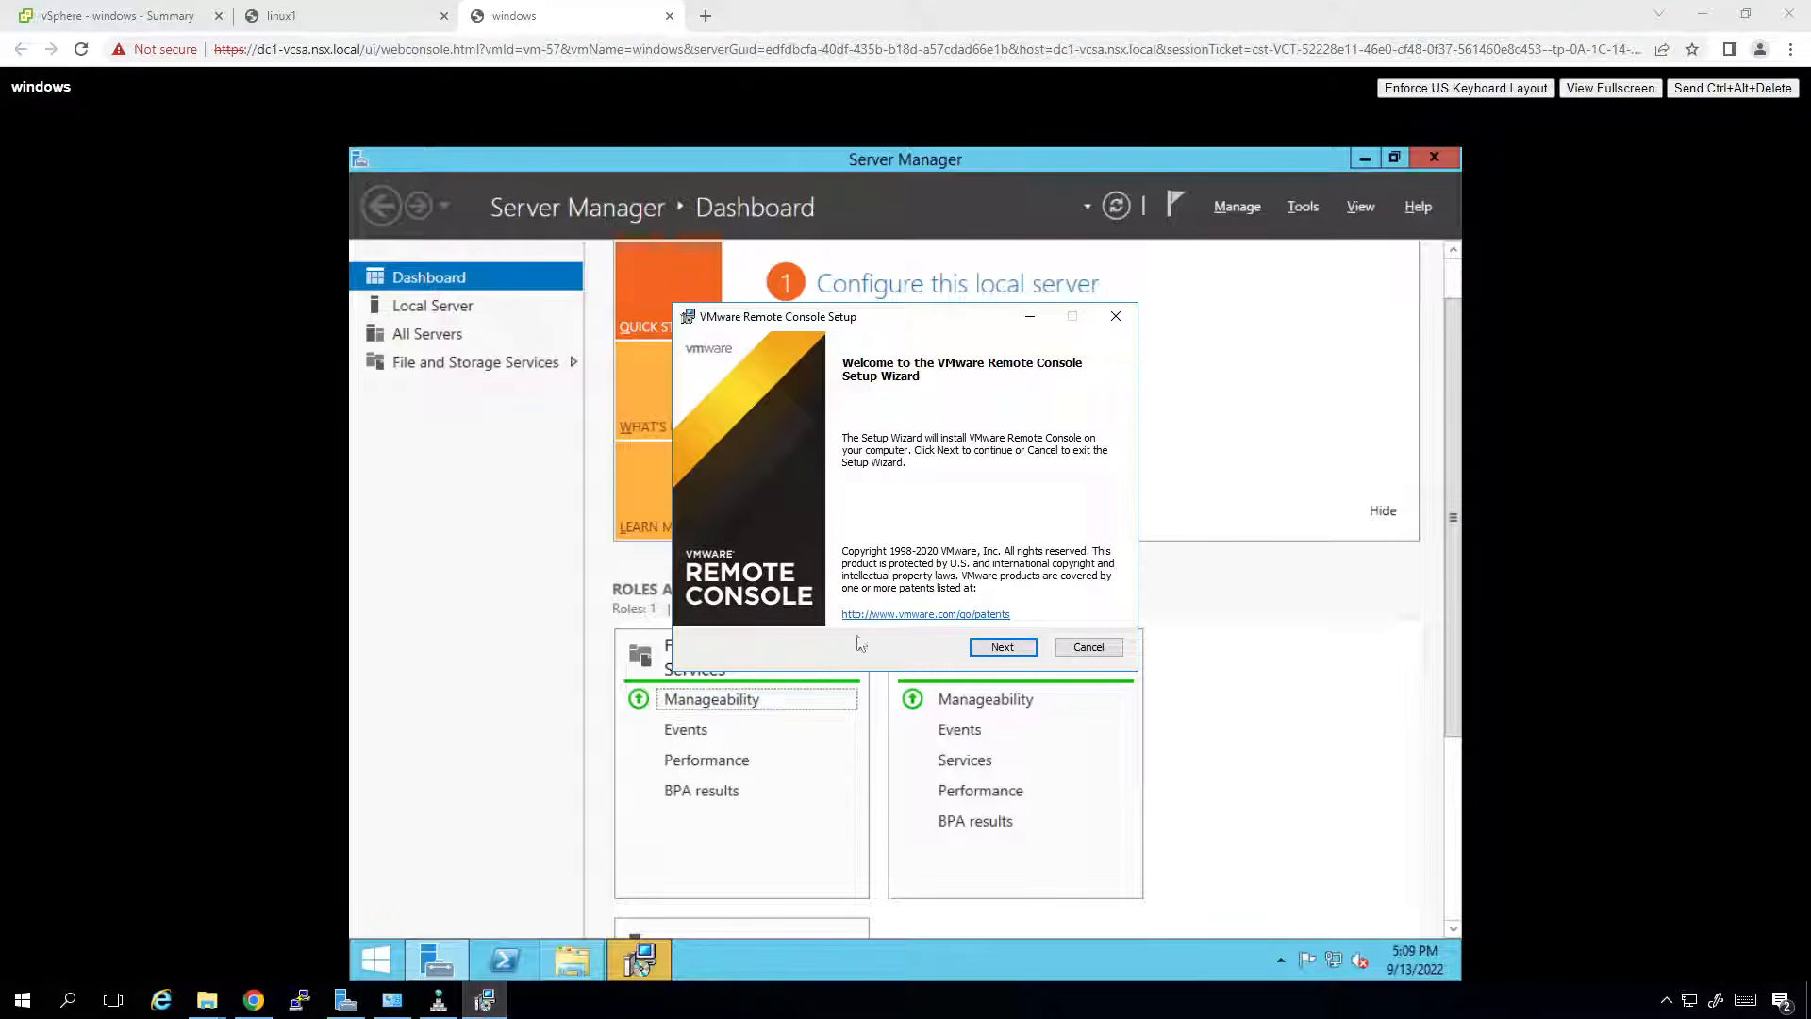
left_click(993, 654)
left_click(703, 603)
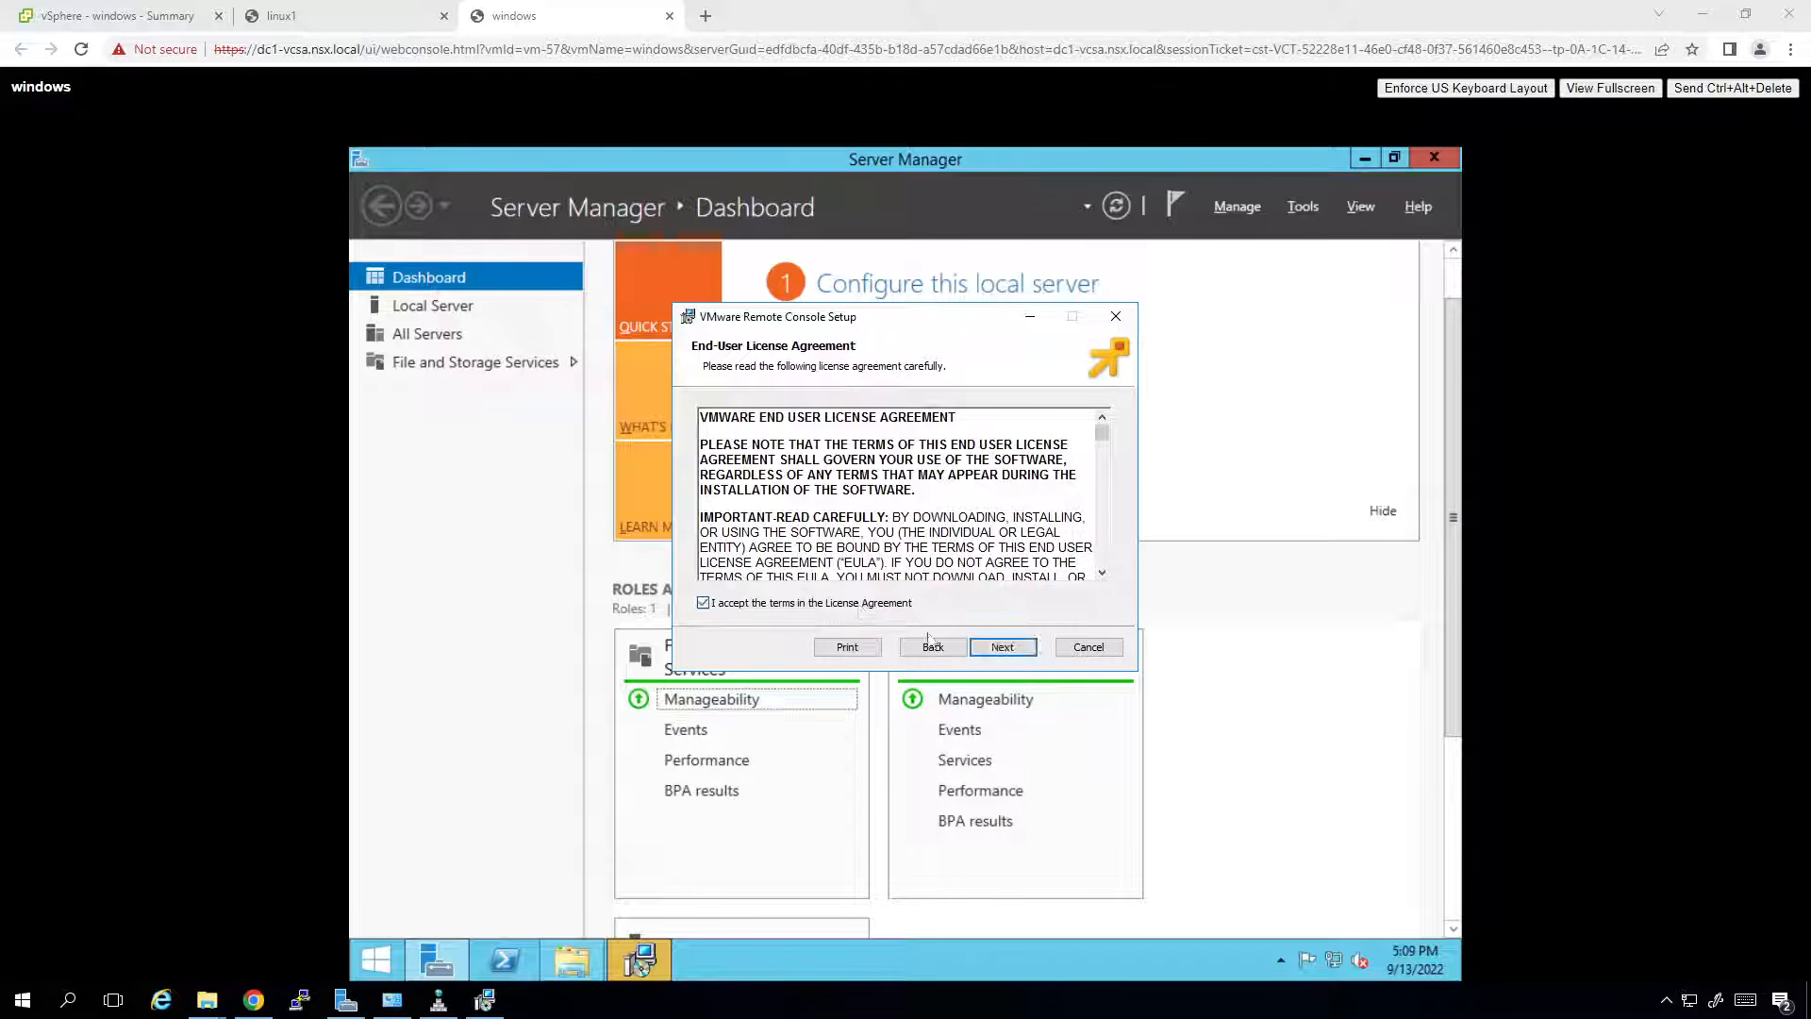
left_click(990, 654)
left_click(989, 656)
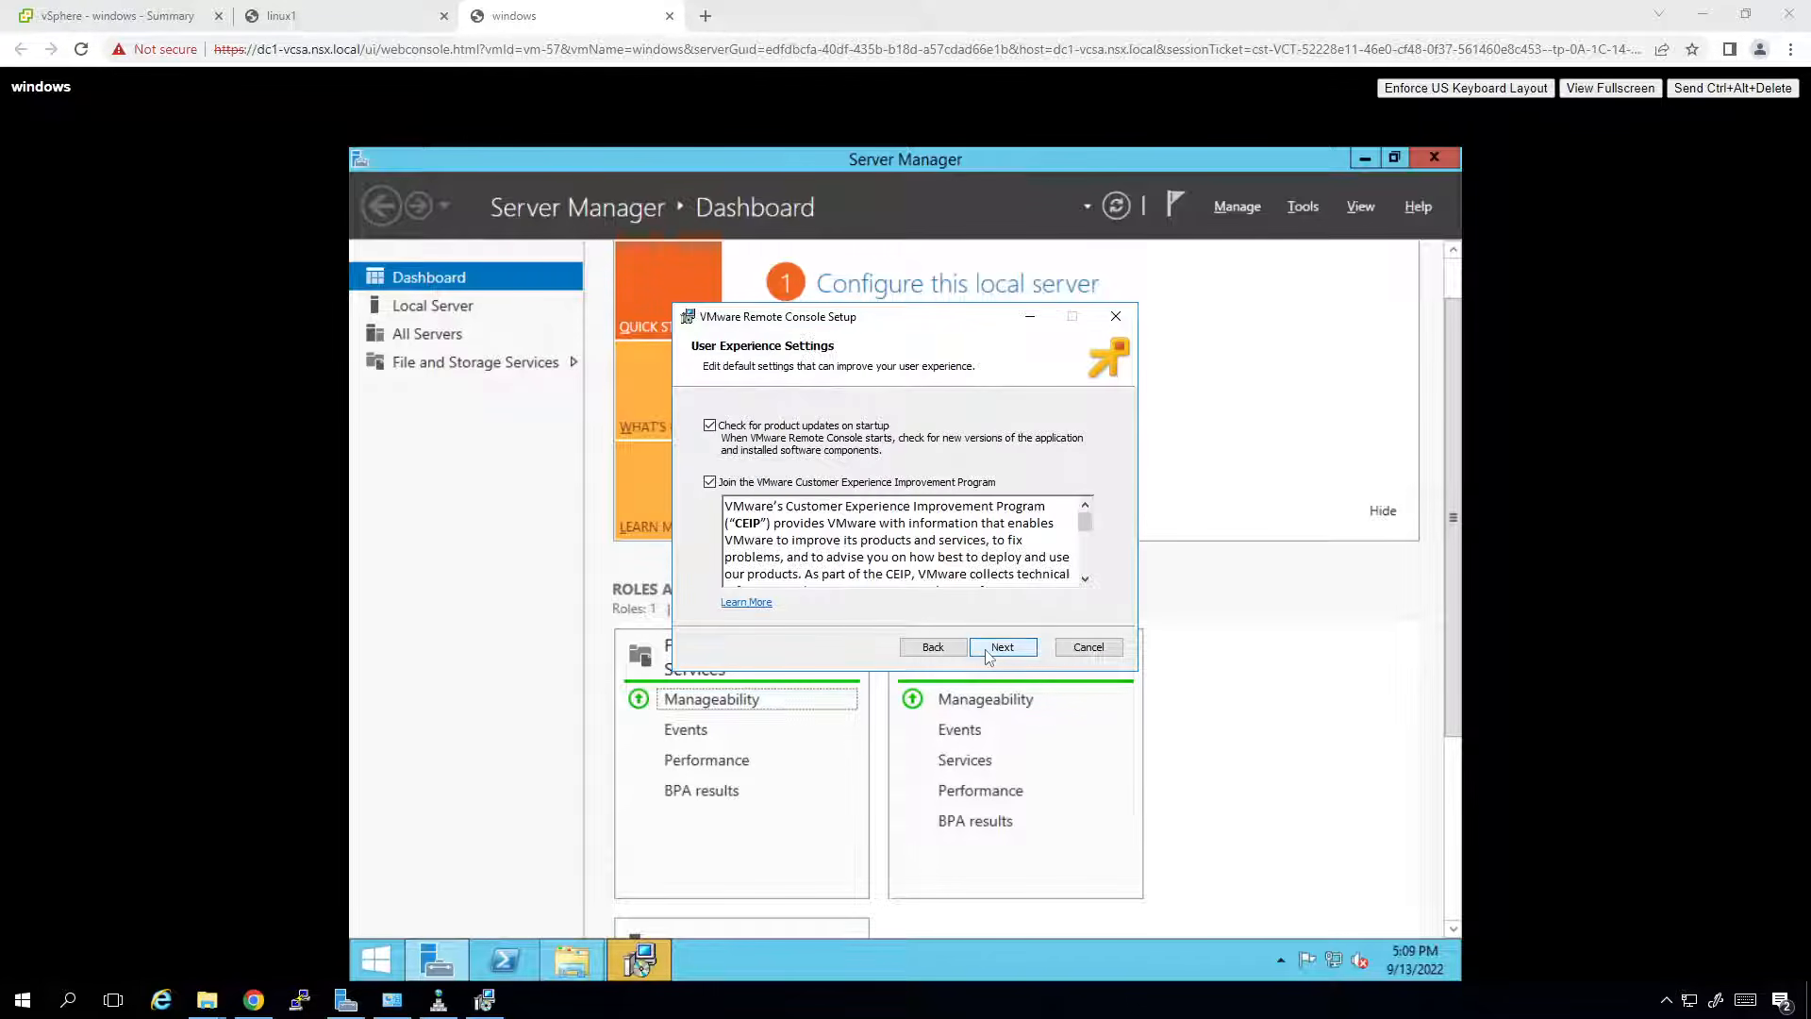
left_click(819, 482)
left_click(1000, 651)
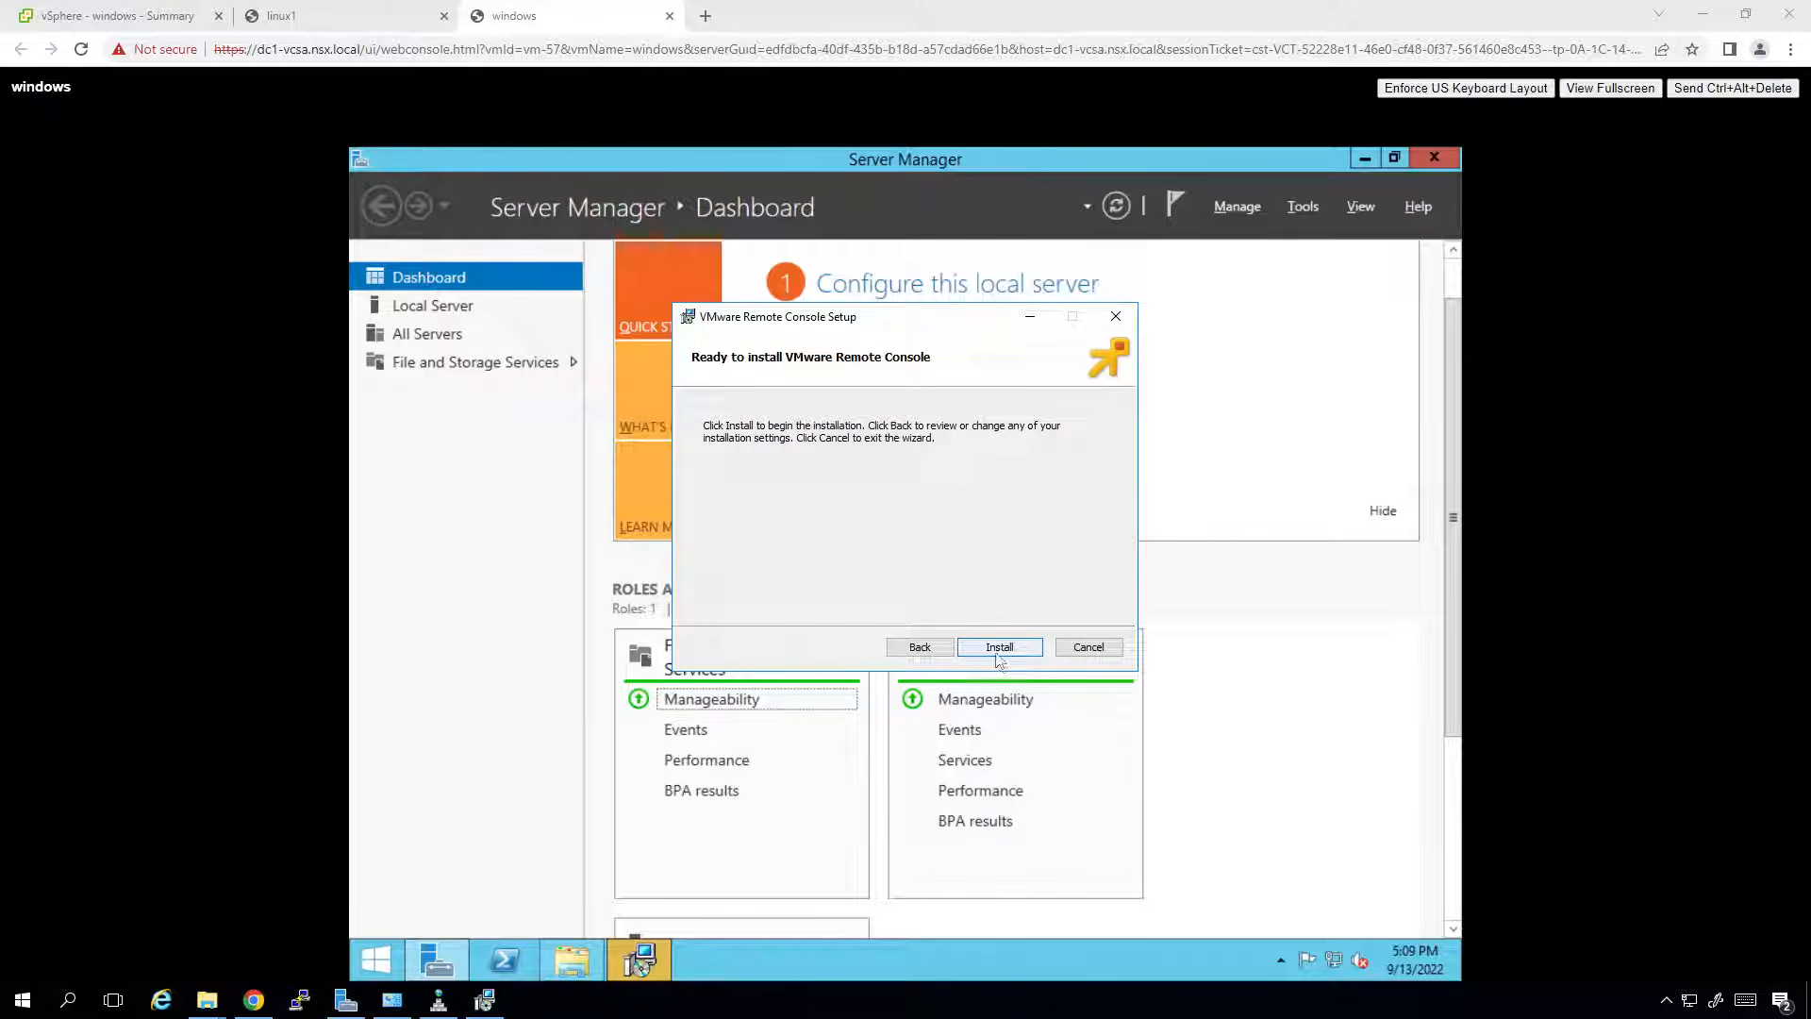
left_click(999, 653)
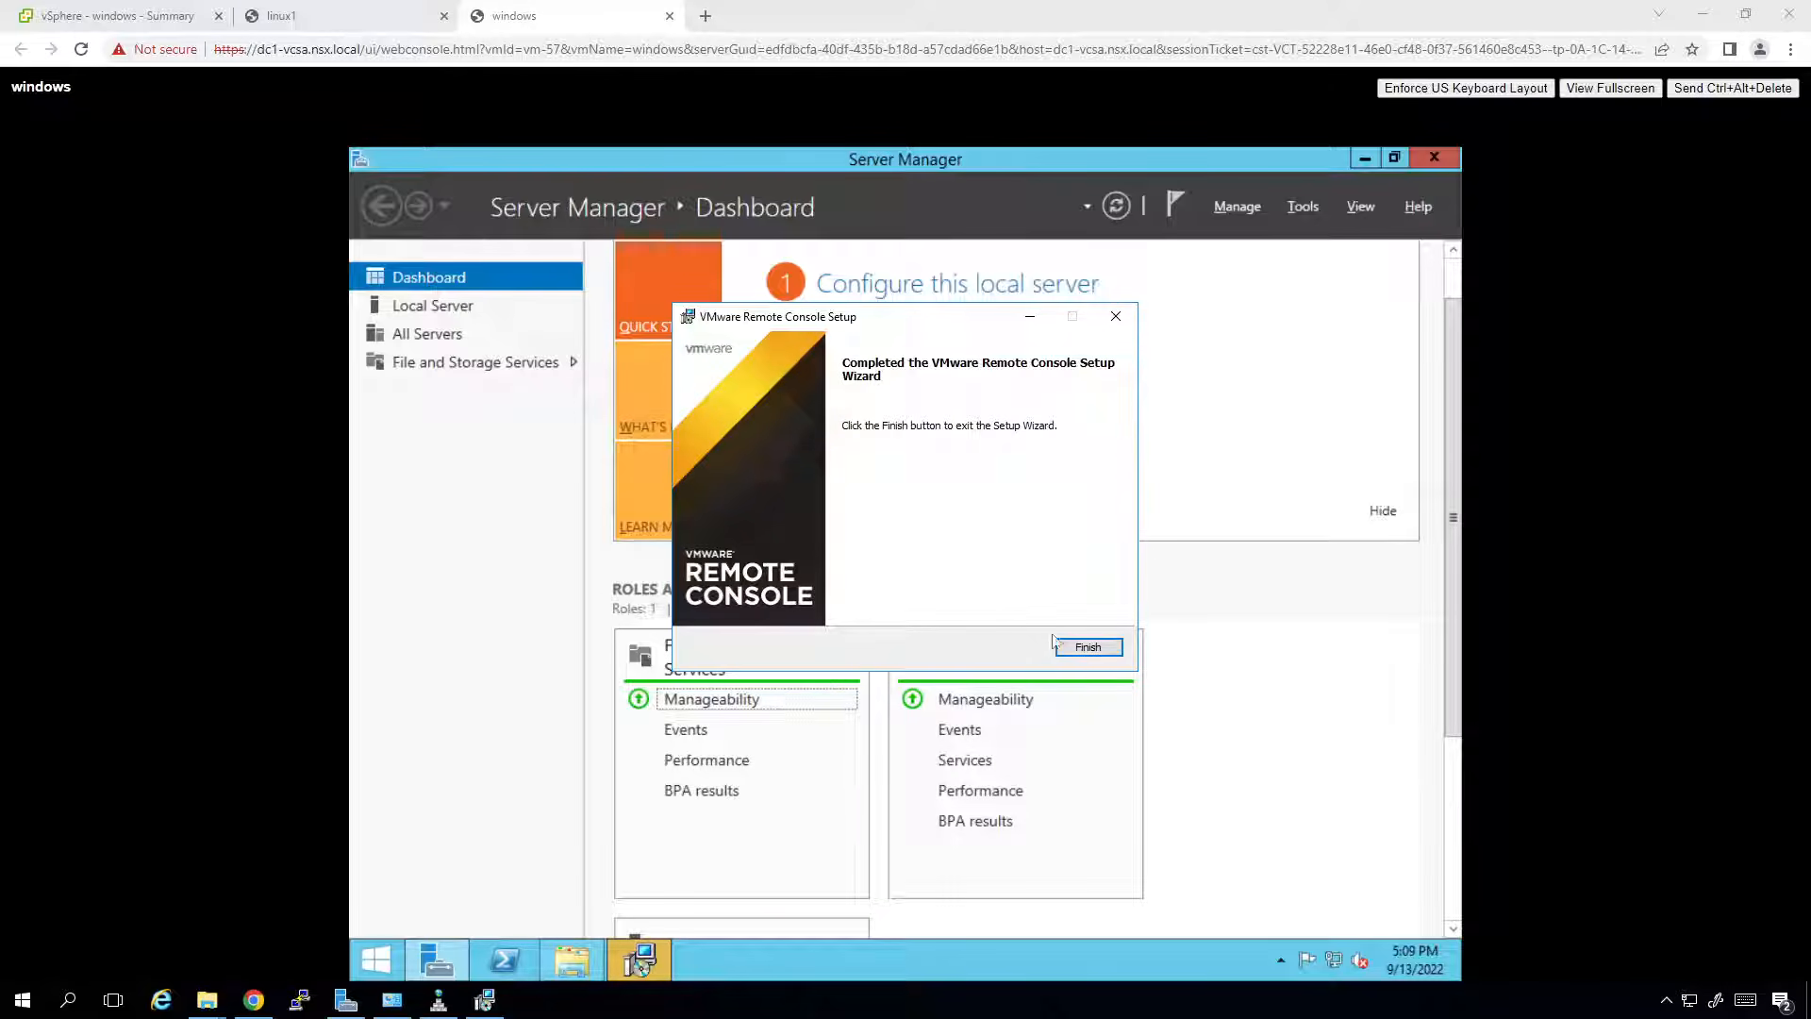
left_click(1092, 649)
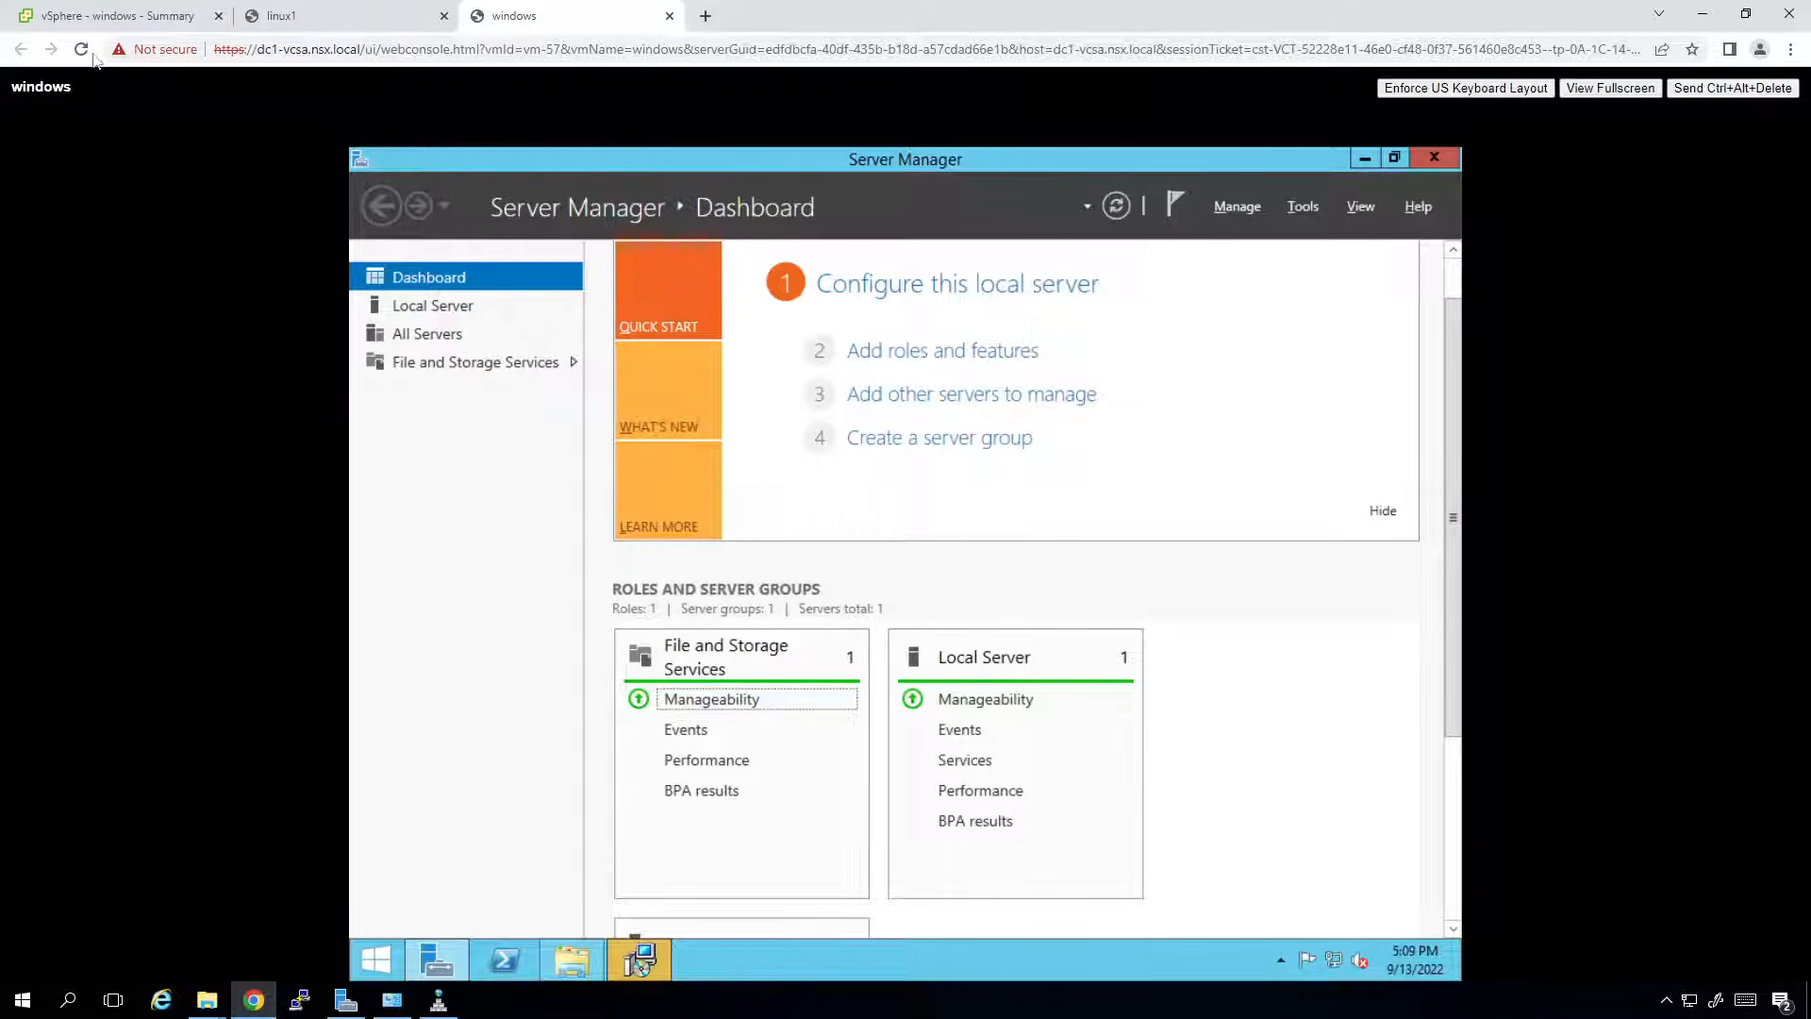
Launch the windows VM in Remote Console, always allowing the link and connecting despite the certificate warning.
left_click(92, 21)
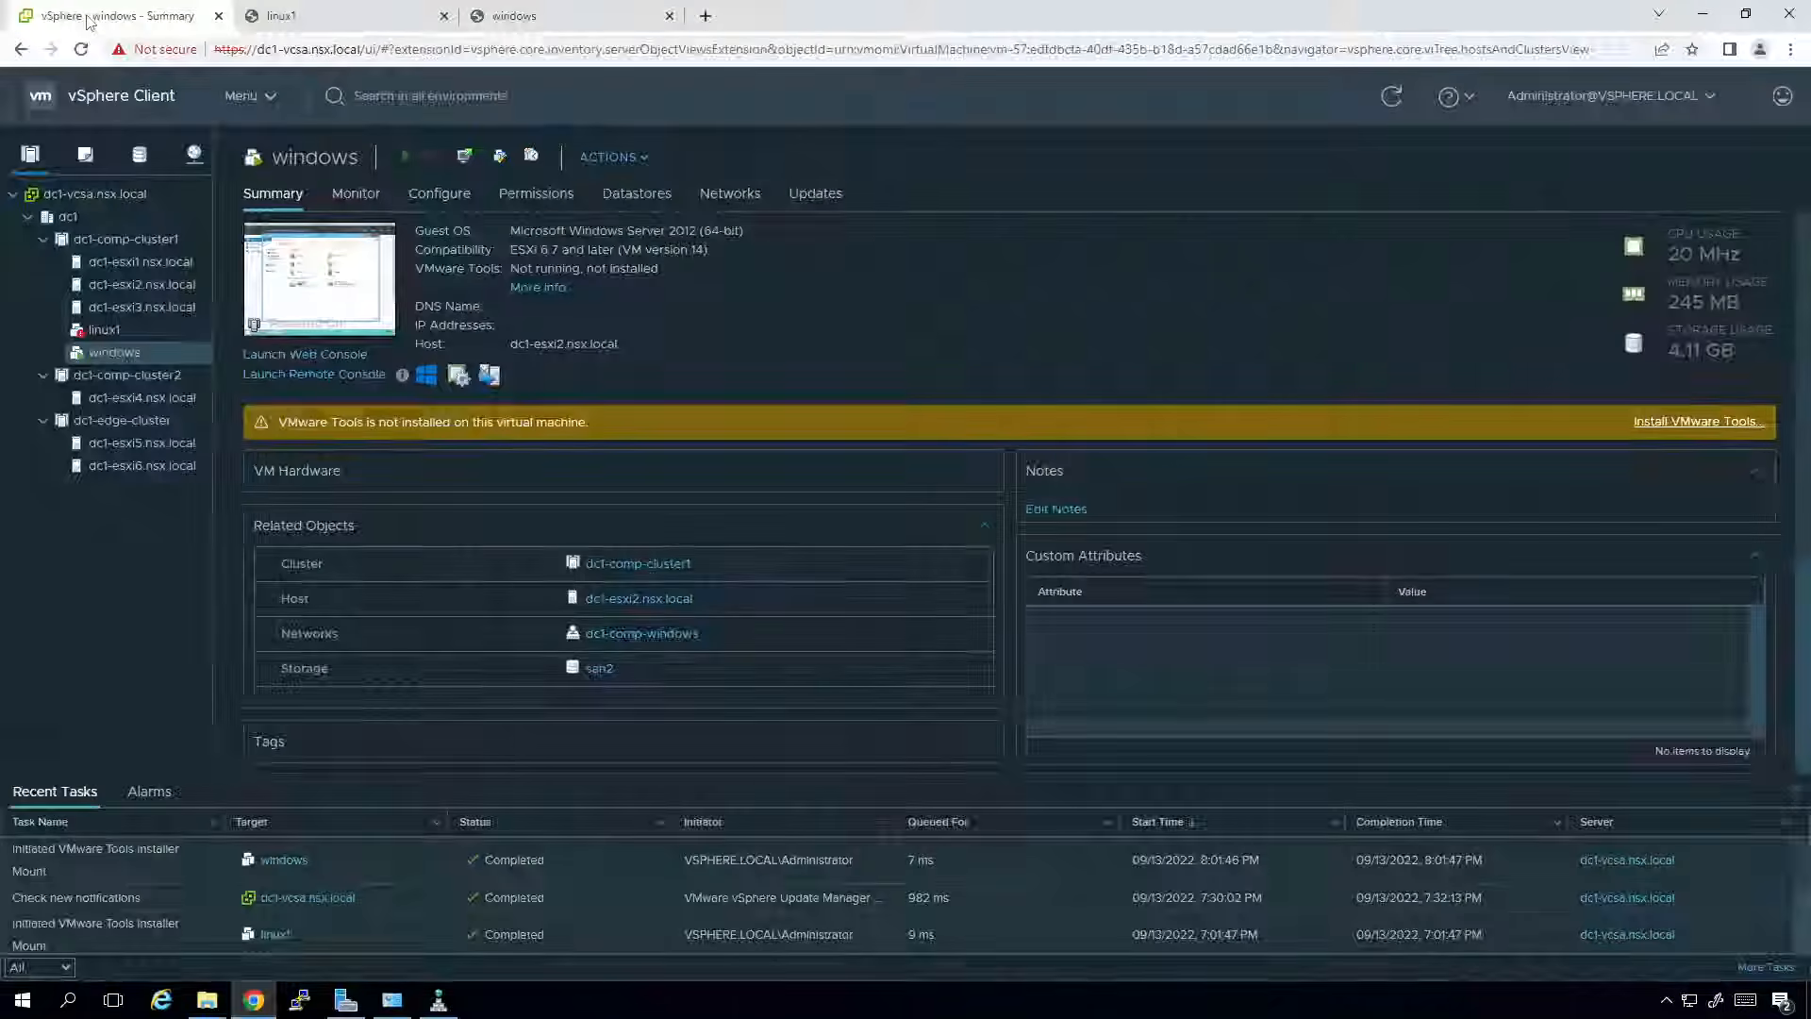
left_click(314, 376)
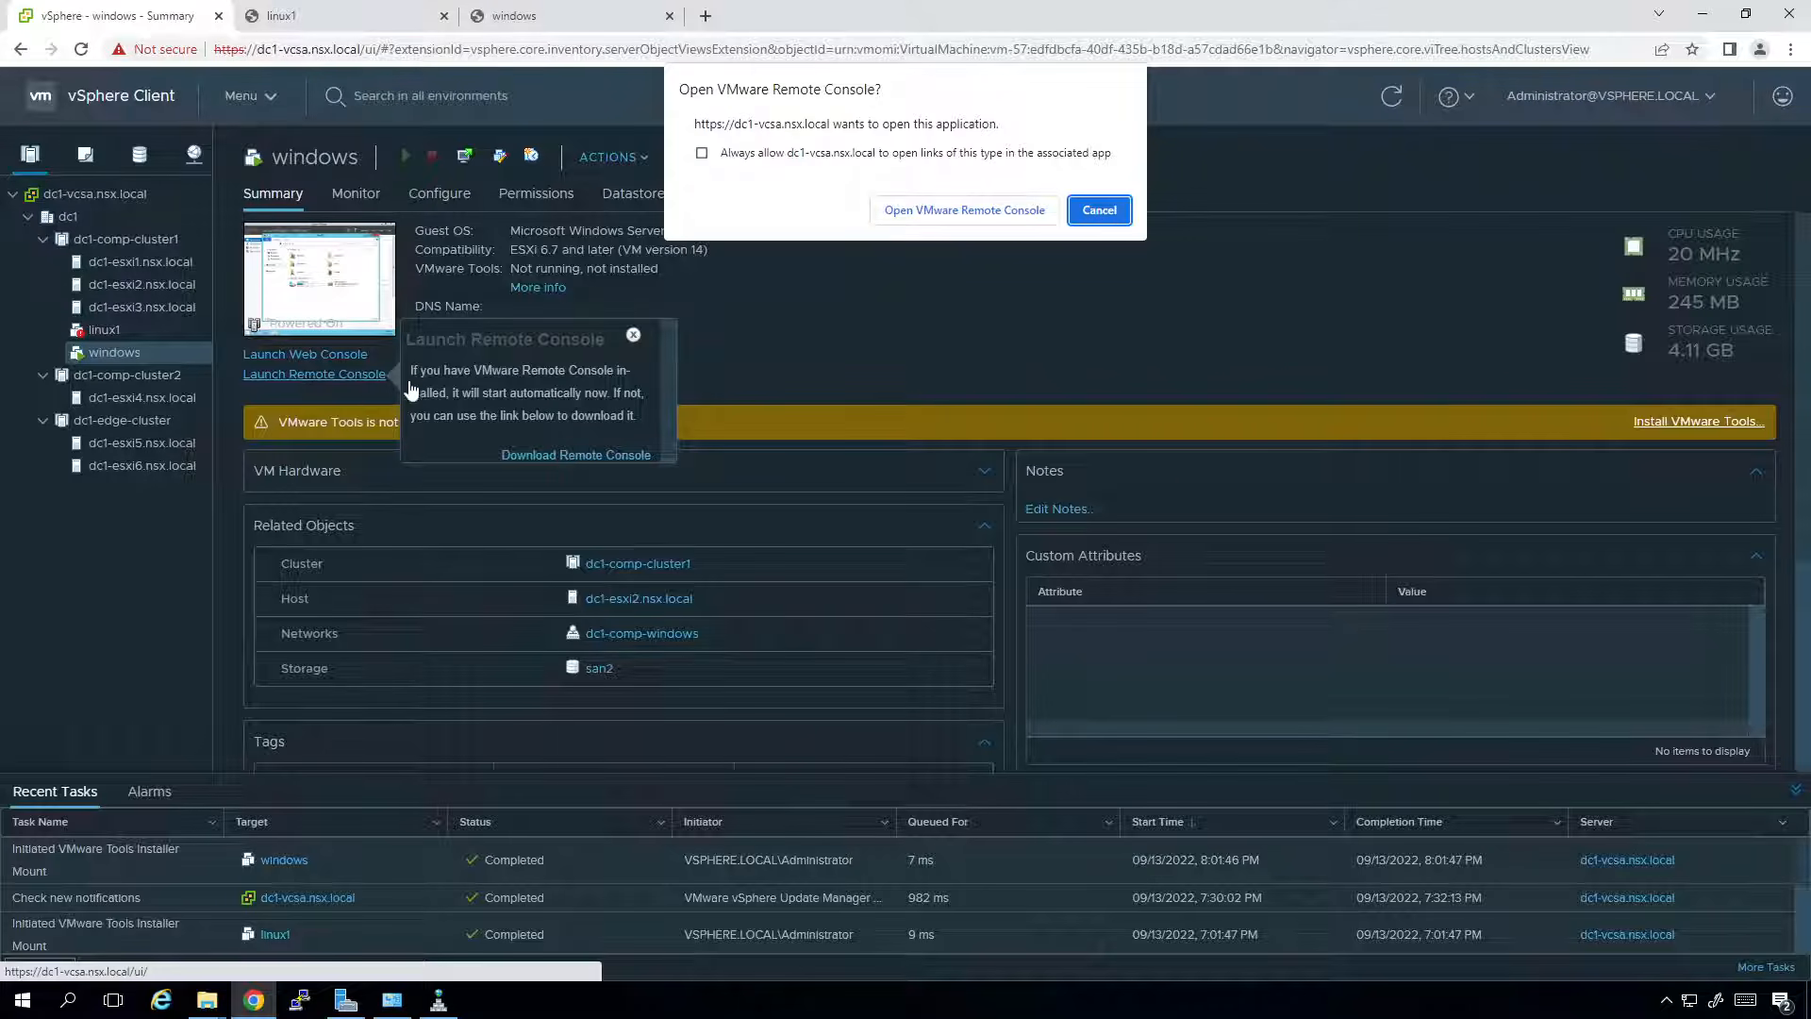
left_click(769, 156)
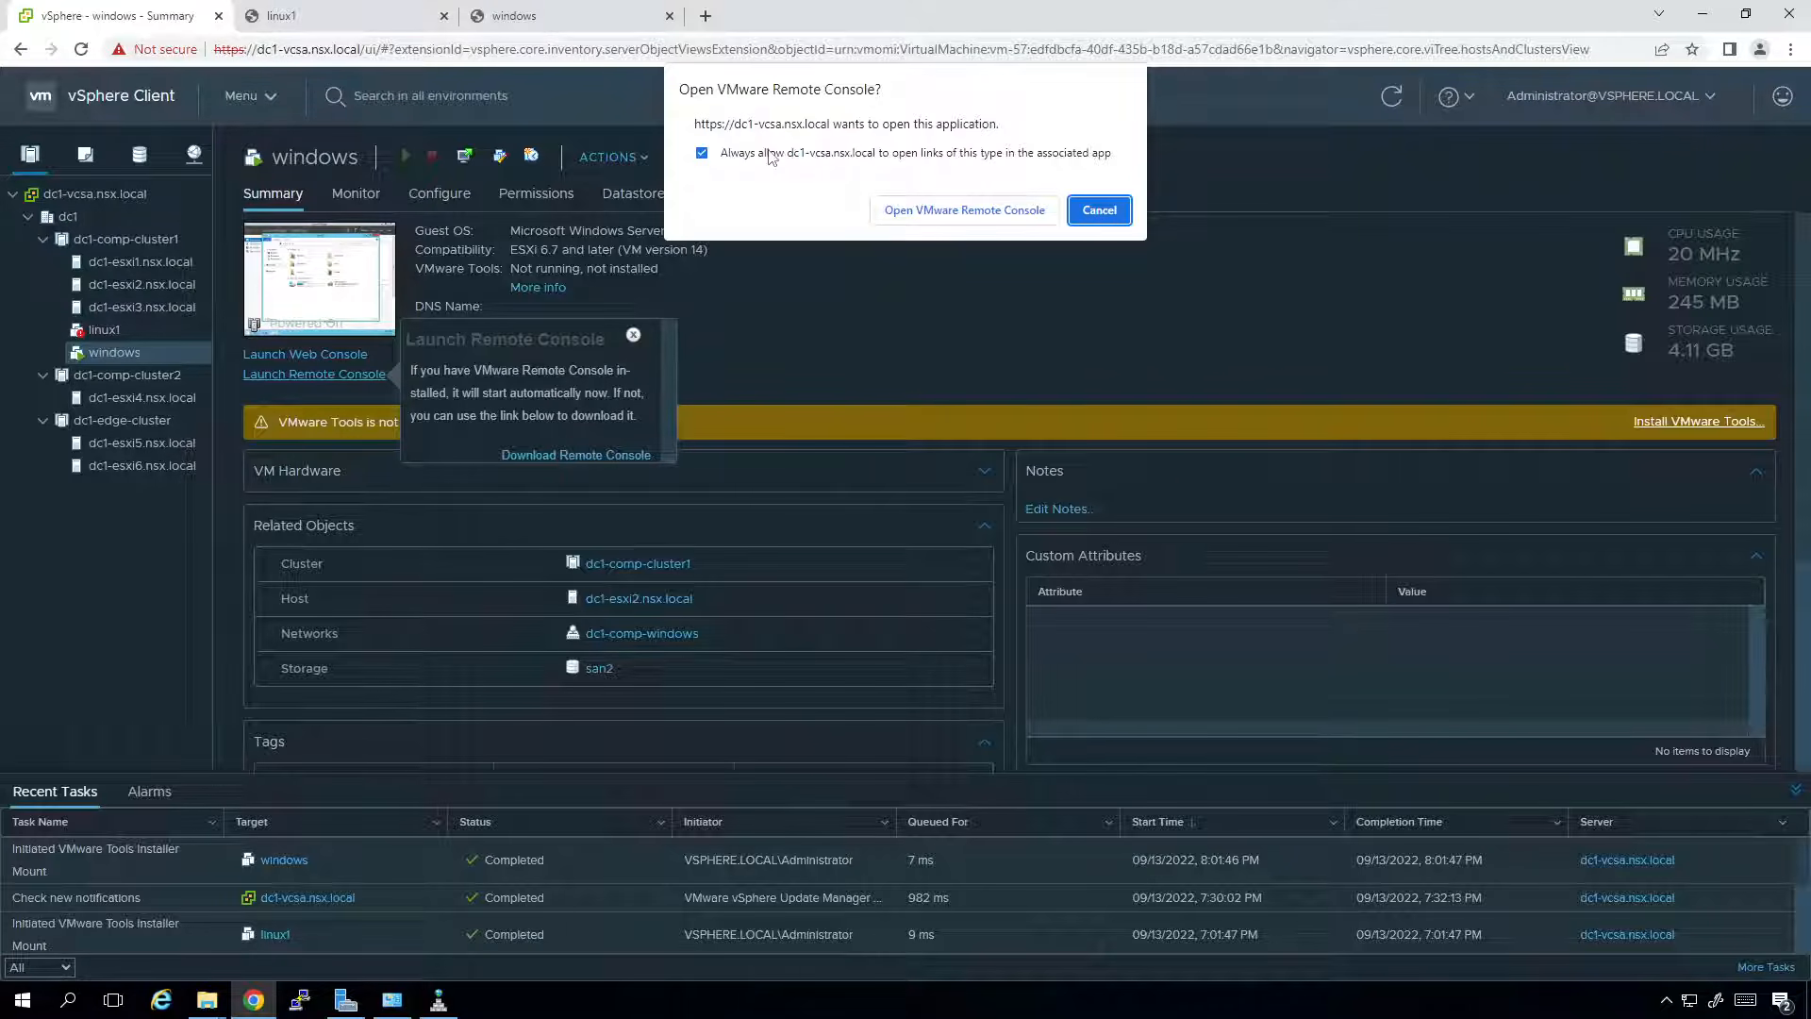
left_click(921, 216)
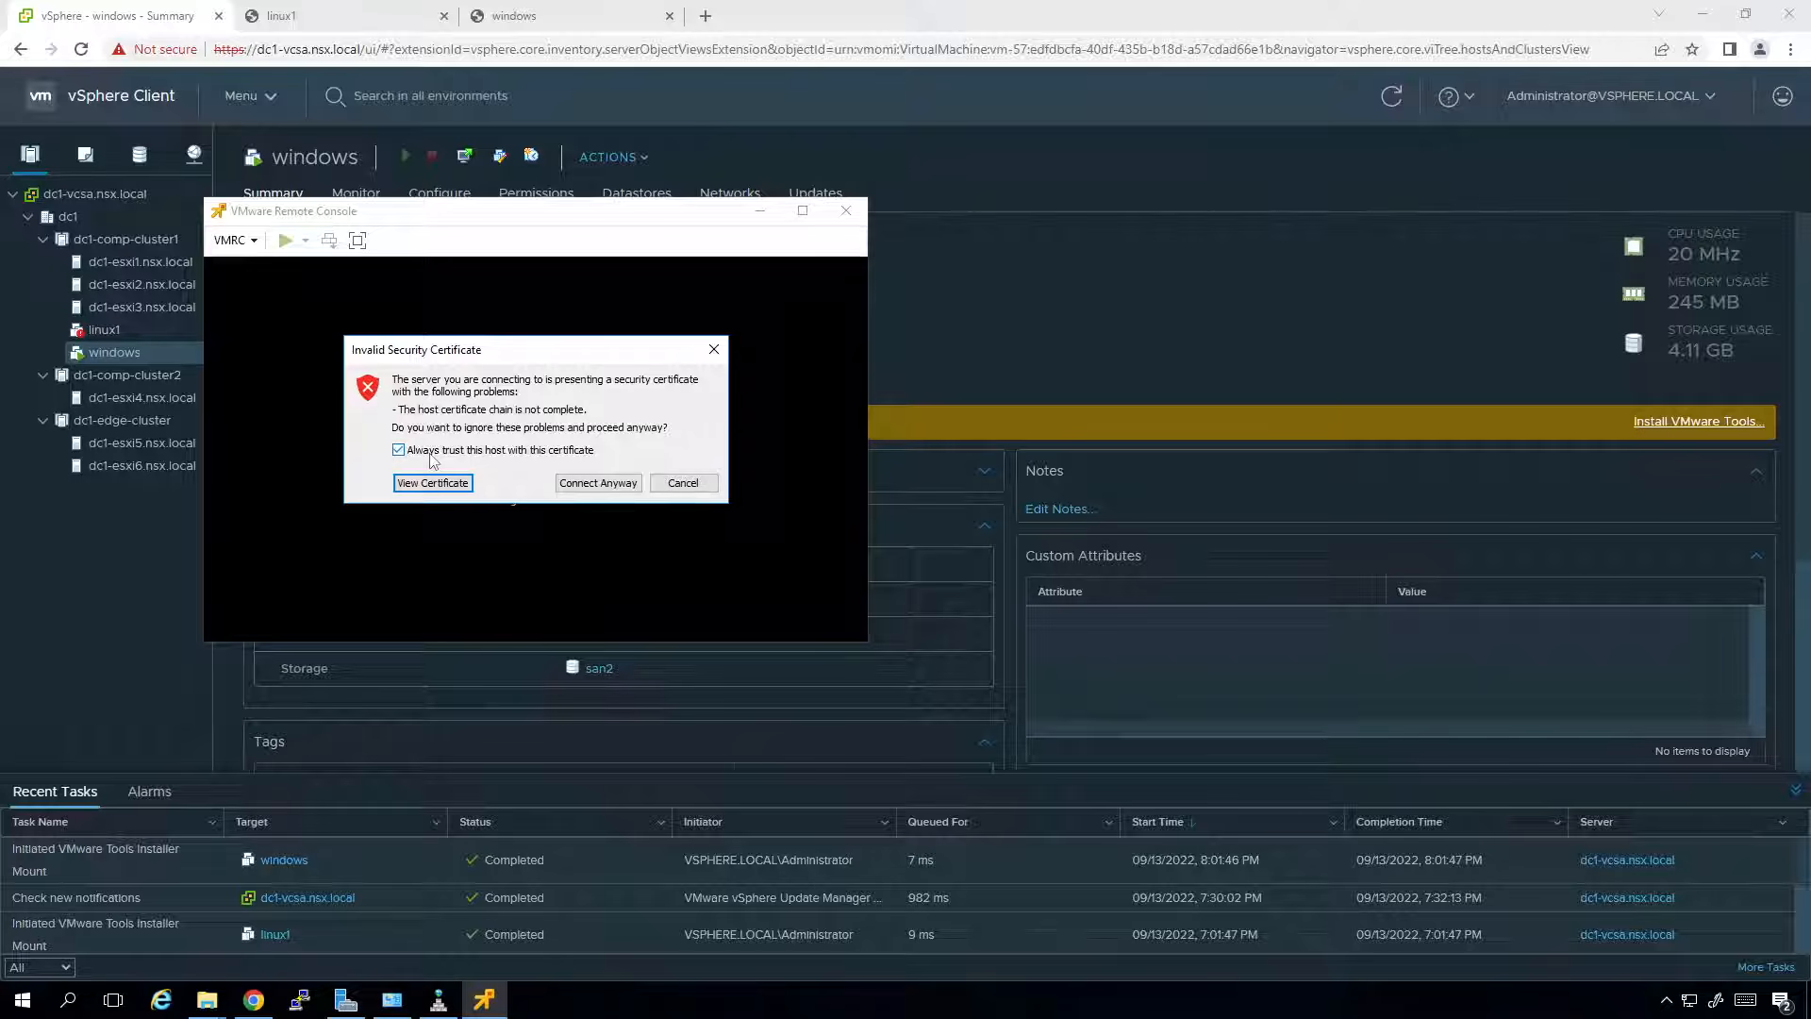
left_click(580, 482)
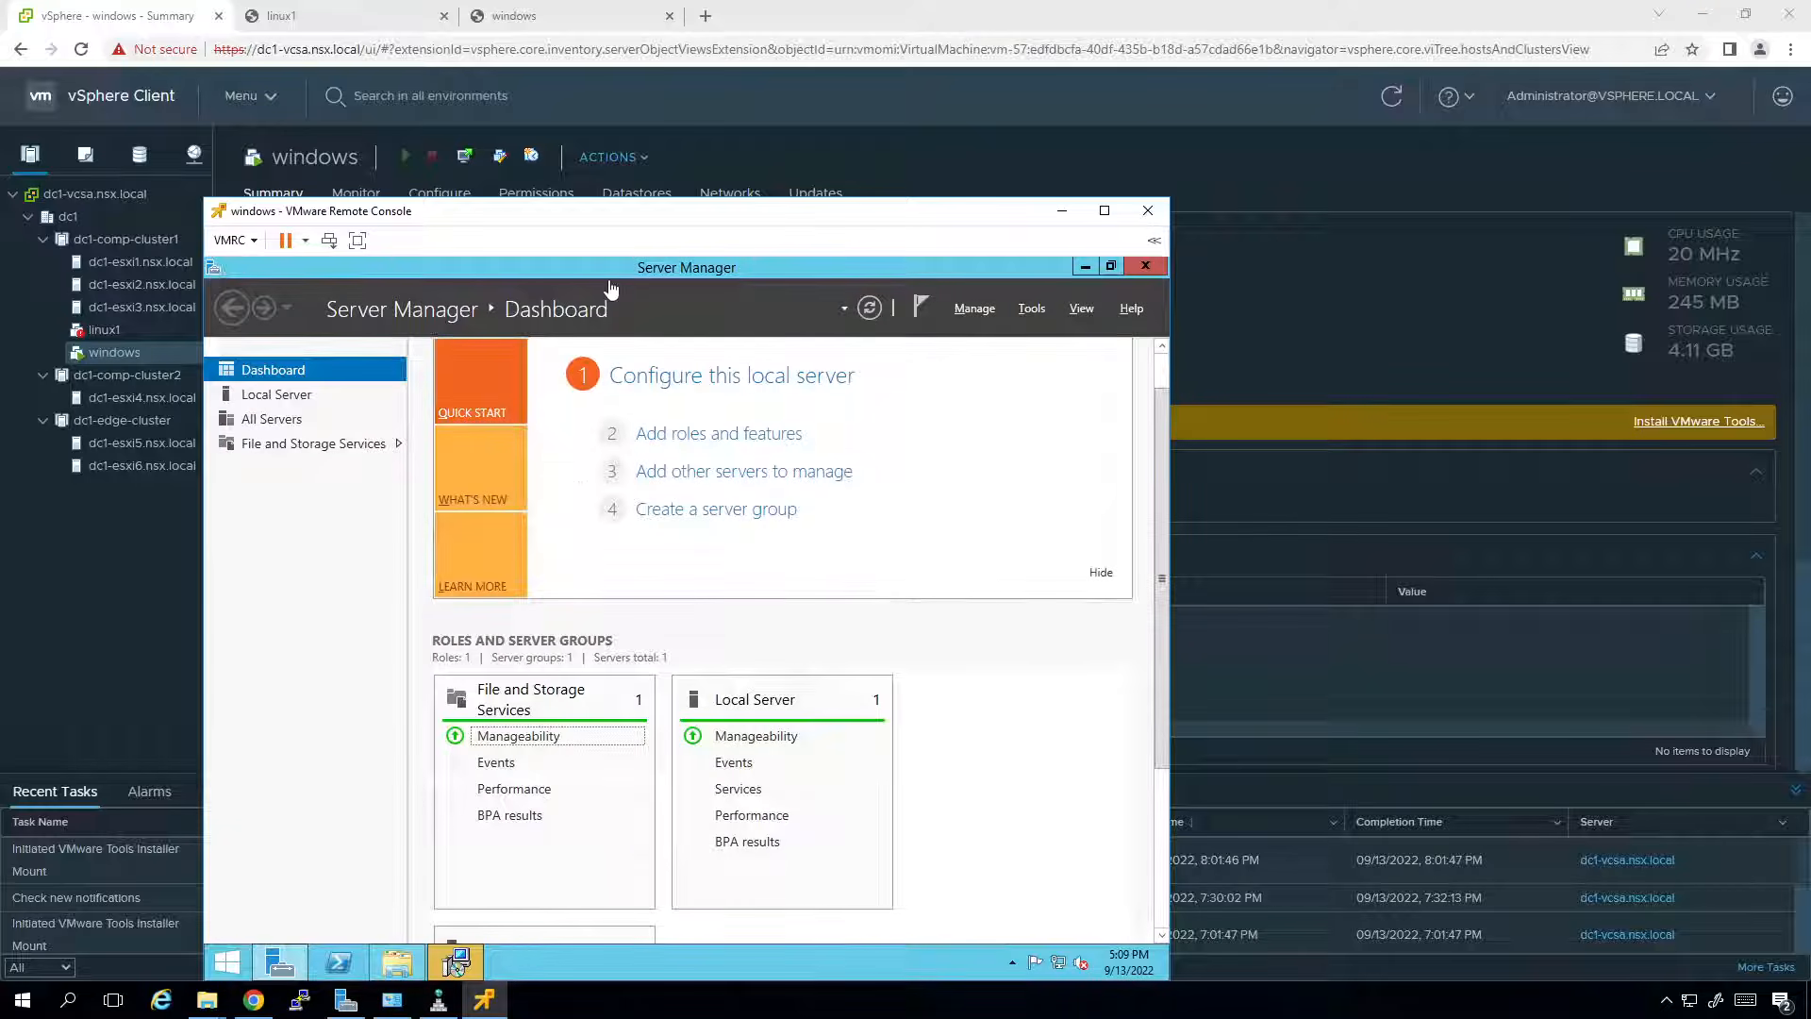
Bring the VMware Tools Setup window forward in the Windows VM console and pass its welcome page.
left_click_drag(649, 206, 706, 104)
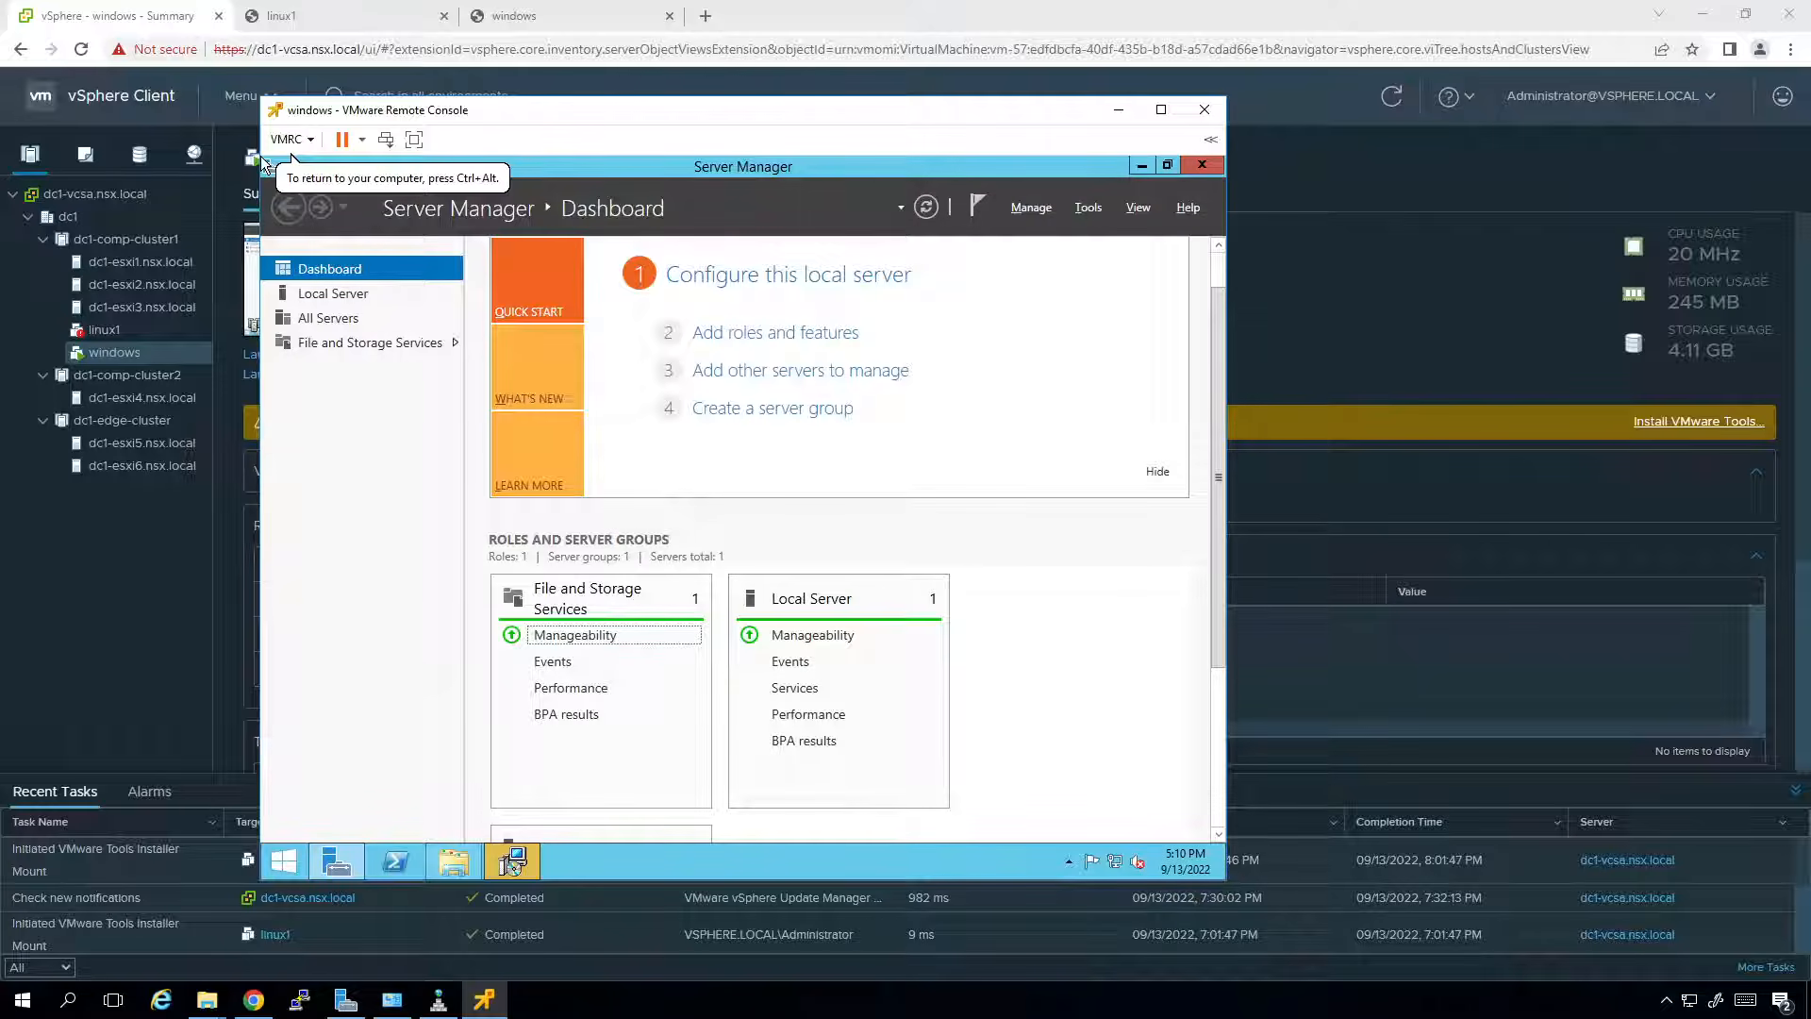
key("alt+Tab")
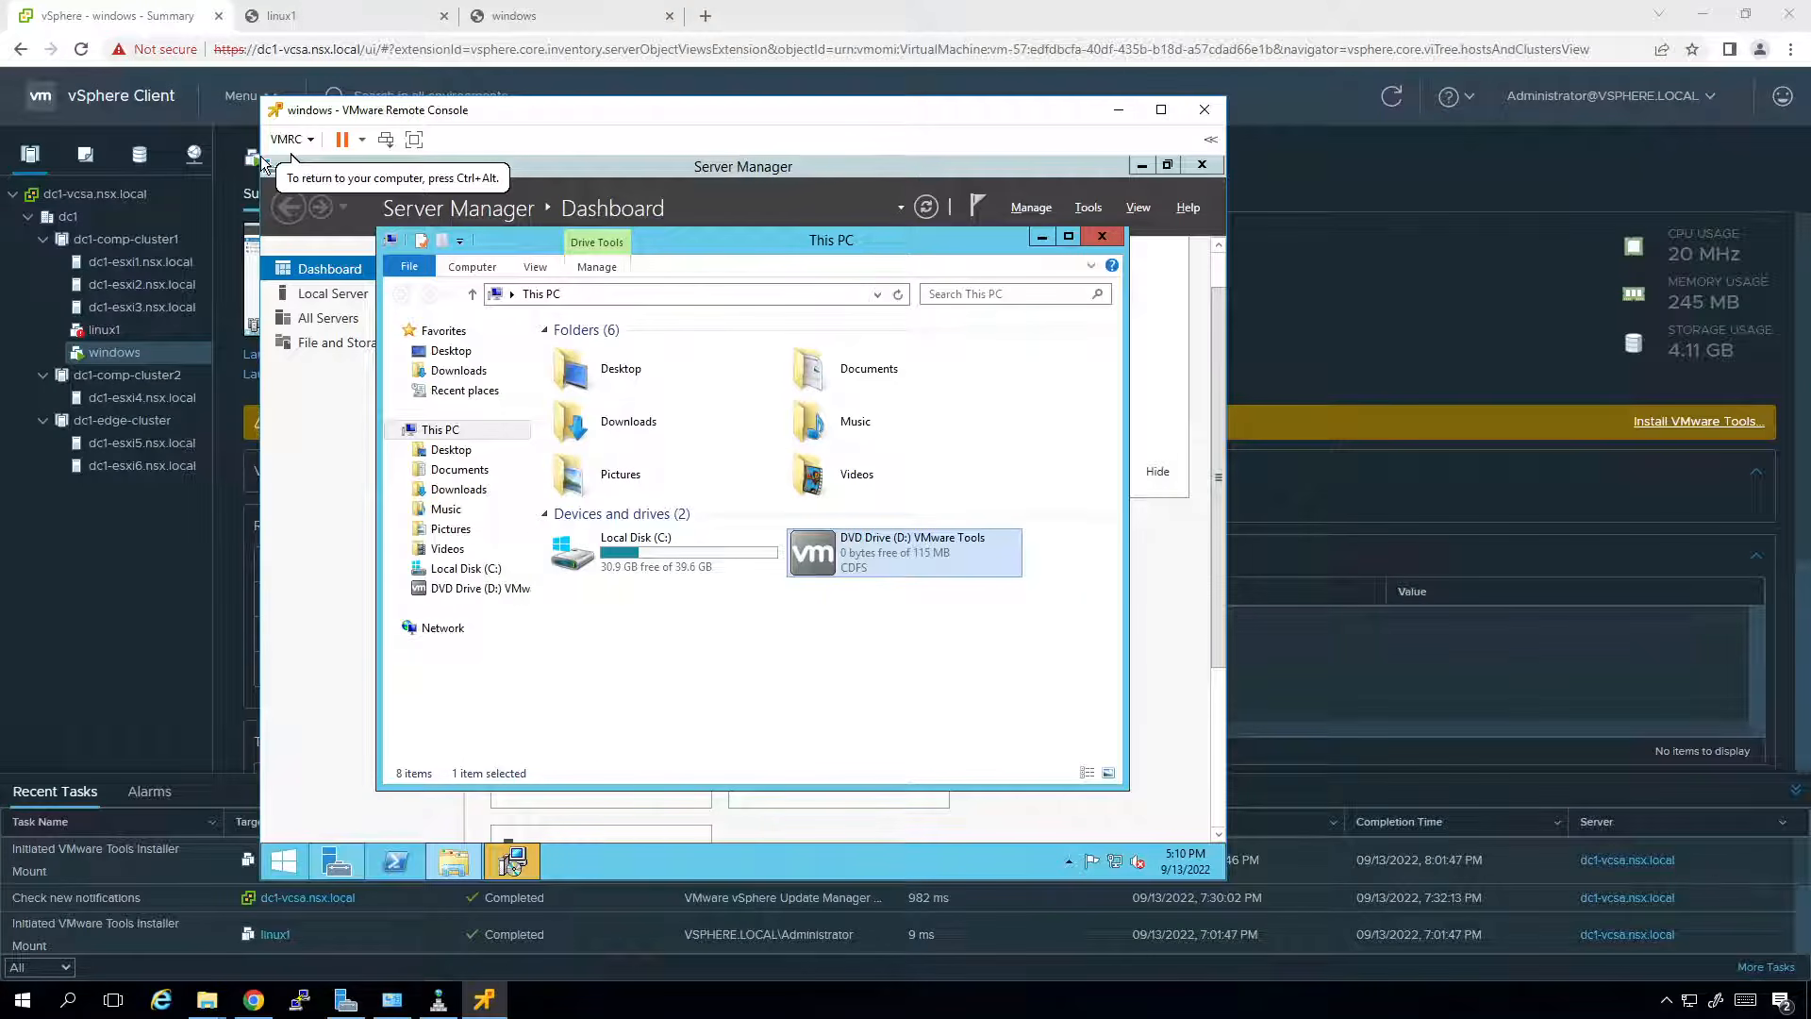
key("alt+Tab")
key("alt+Tab")
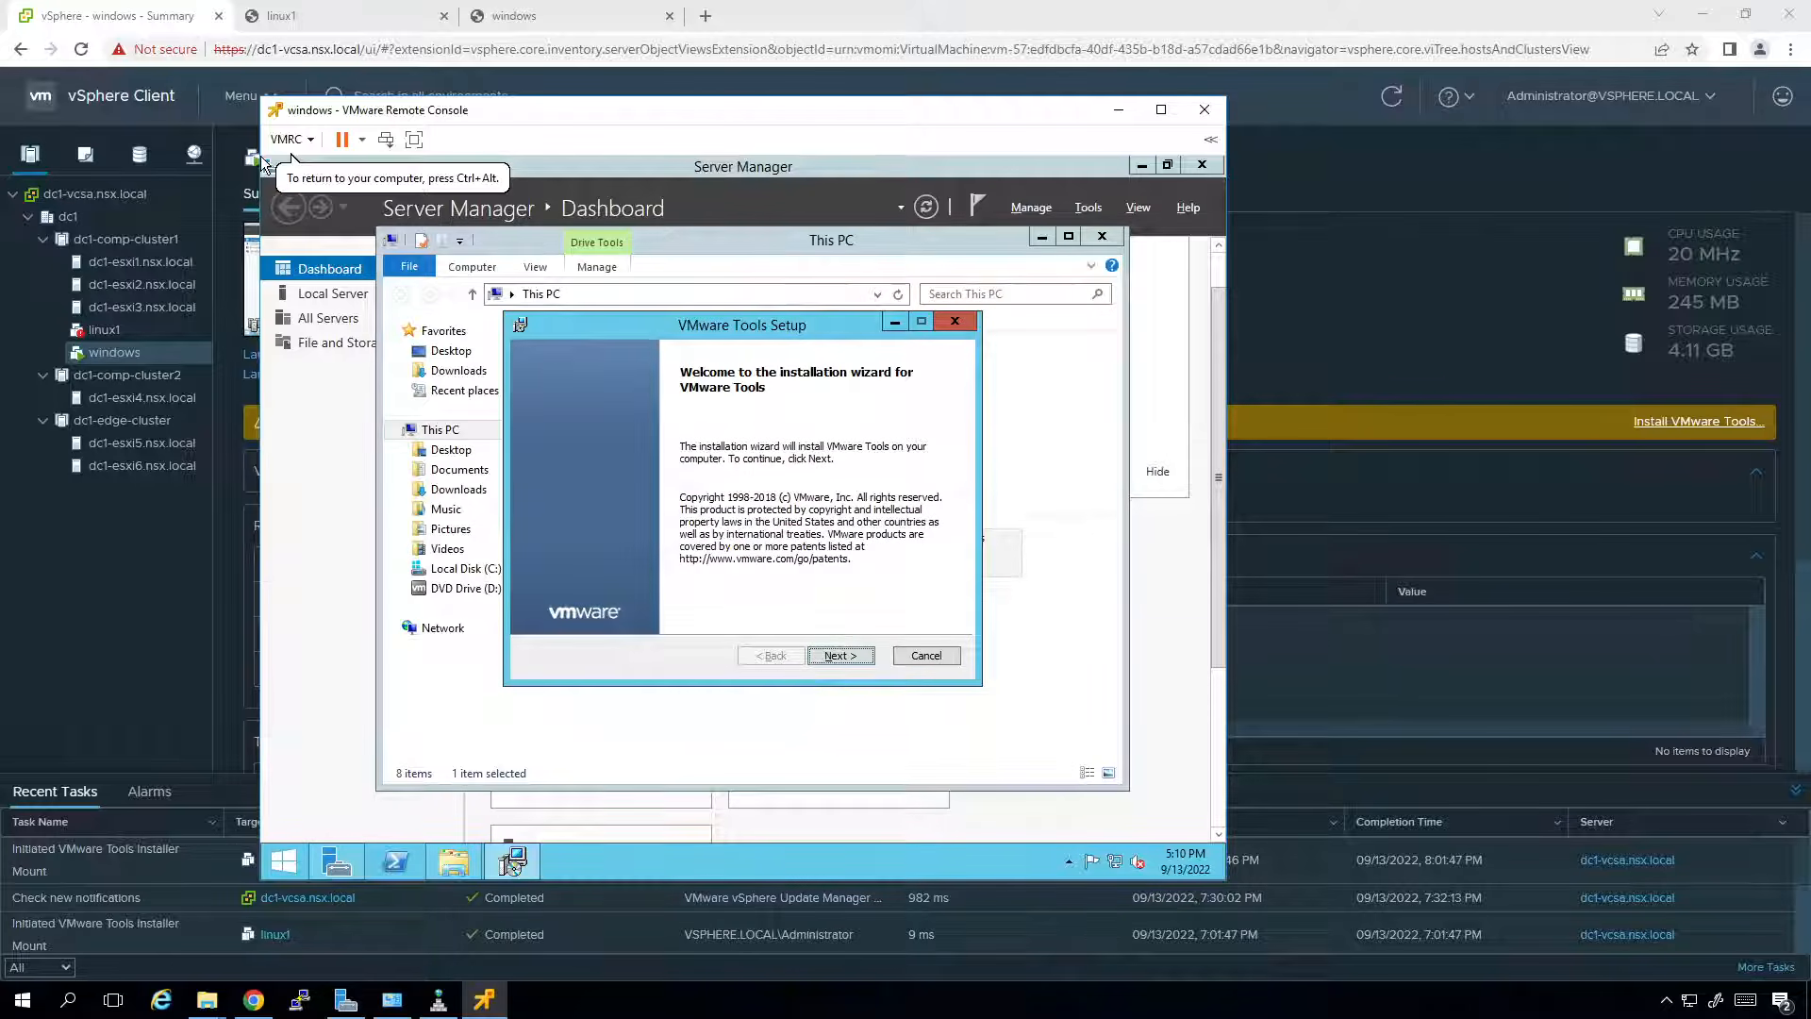
key("Return")
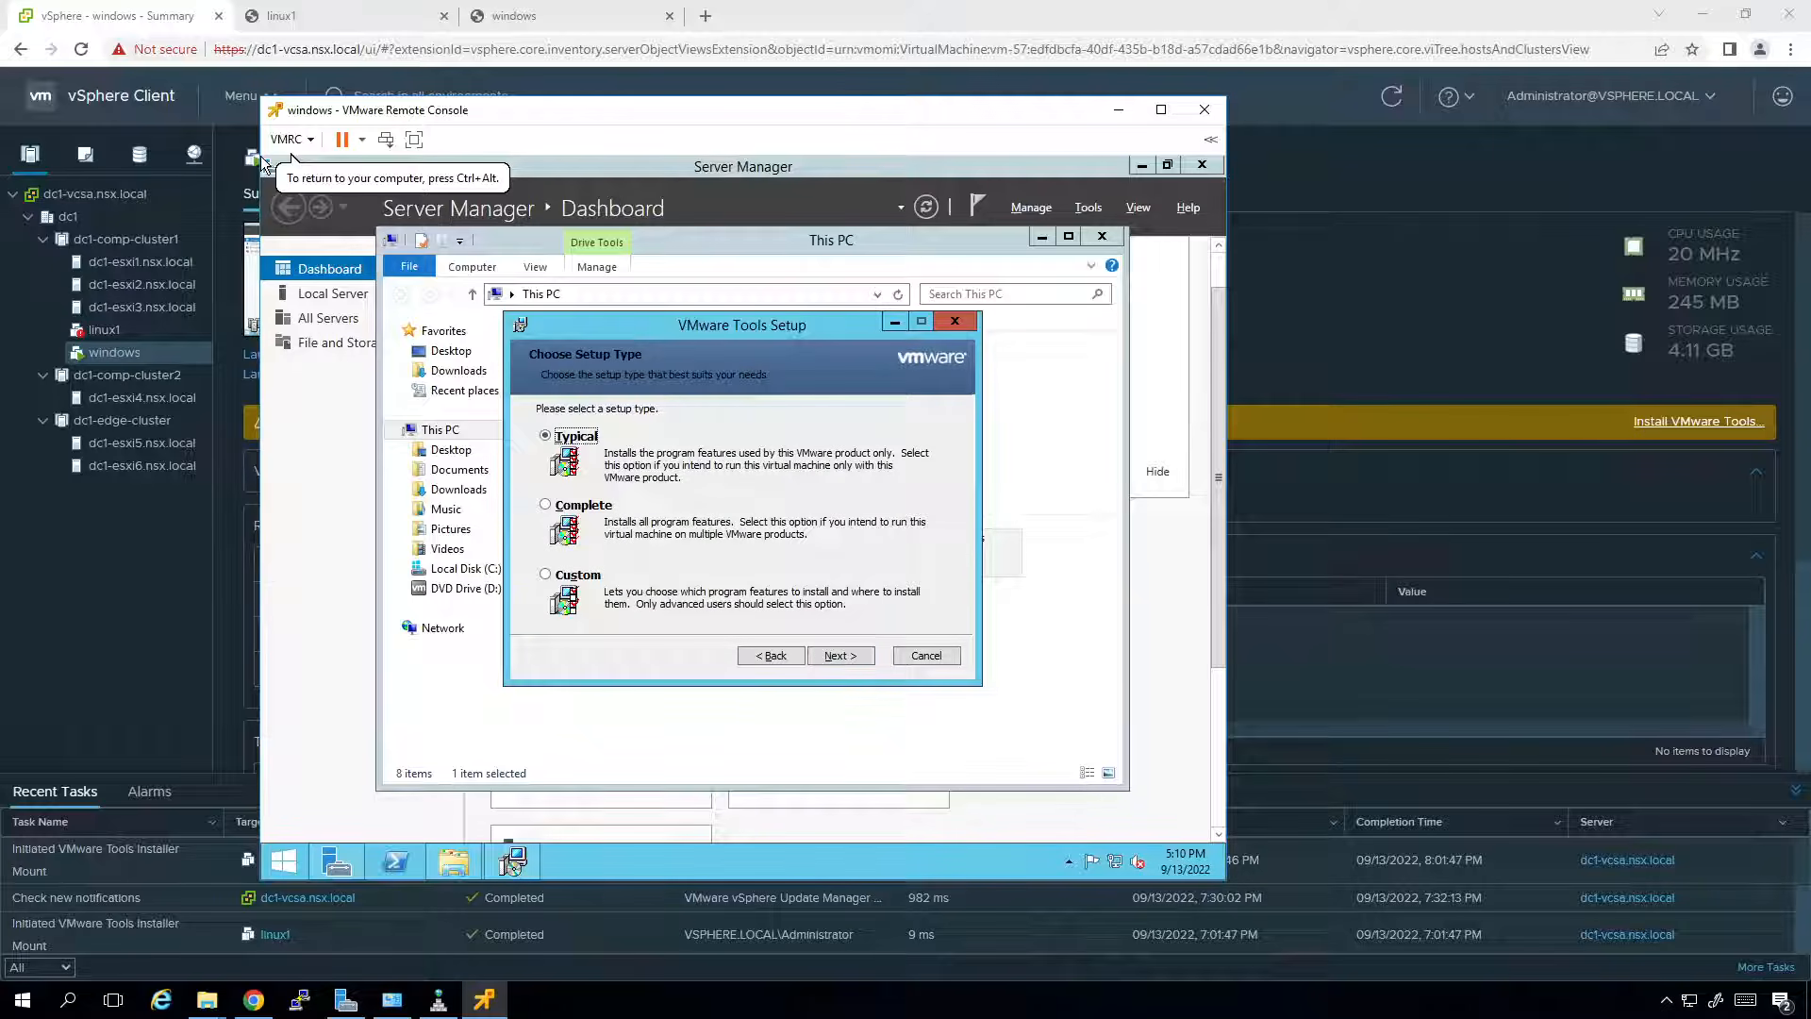
Choose the Typical setup type and start installing VMware Tools, watching the progress.
key("Tab")
key("Tab")
key("Return")
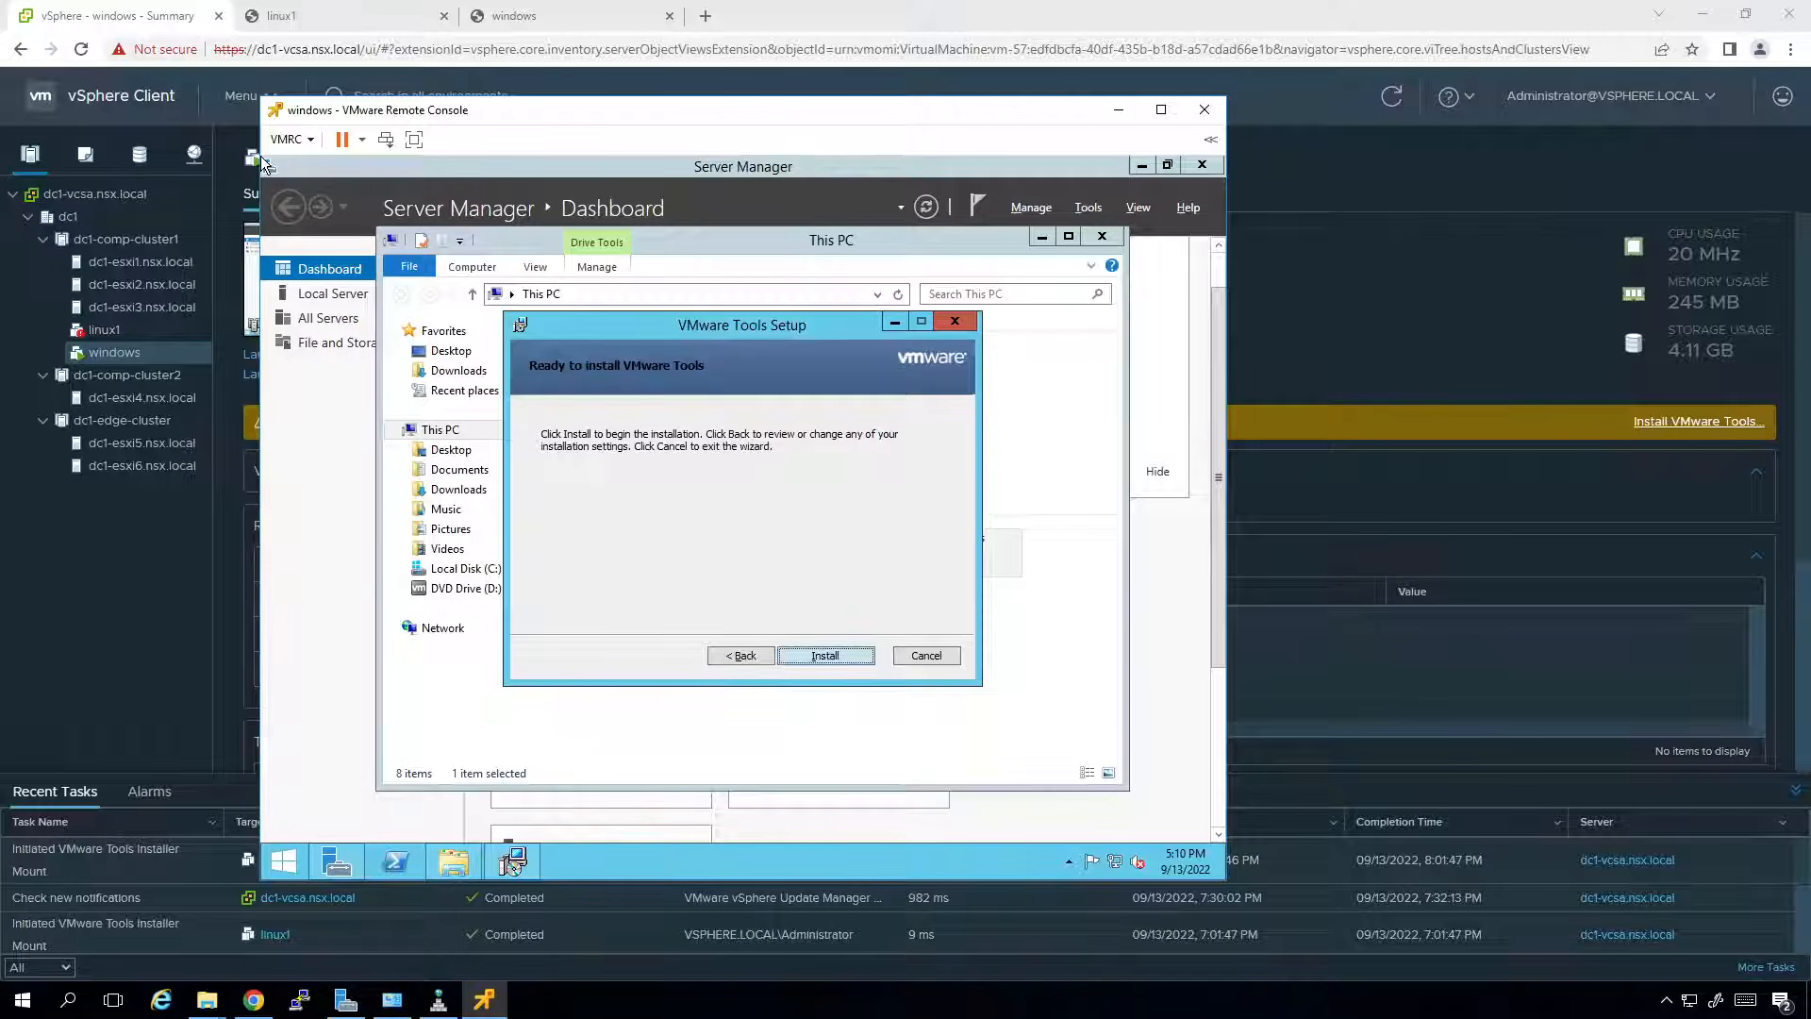
key("Return")
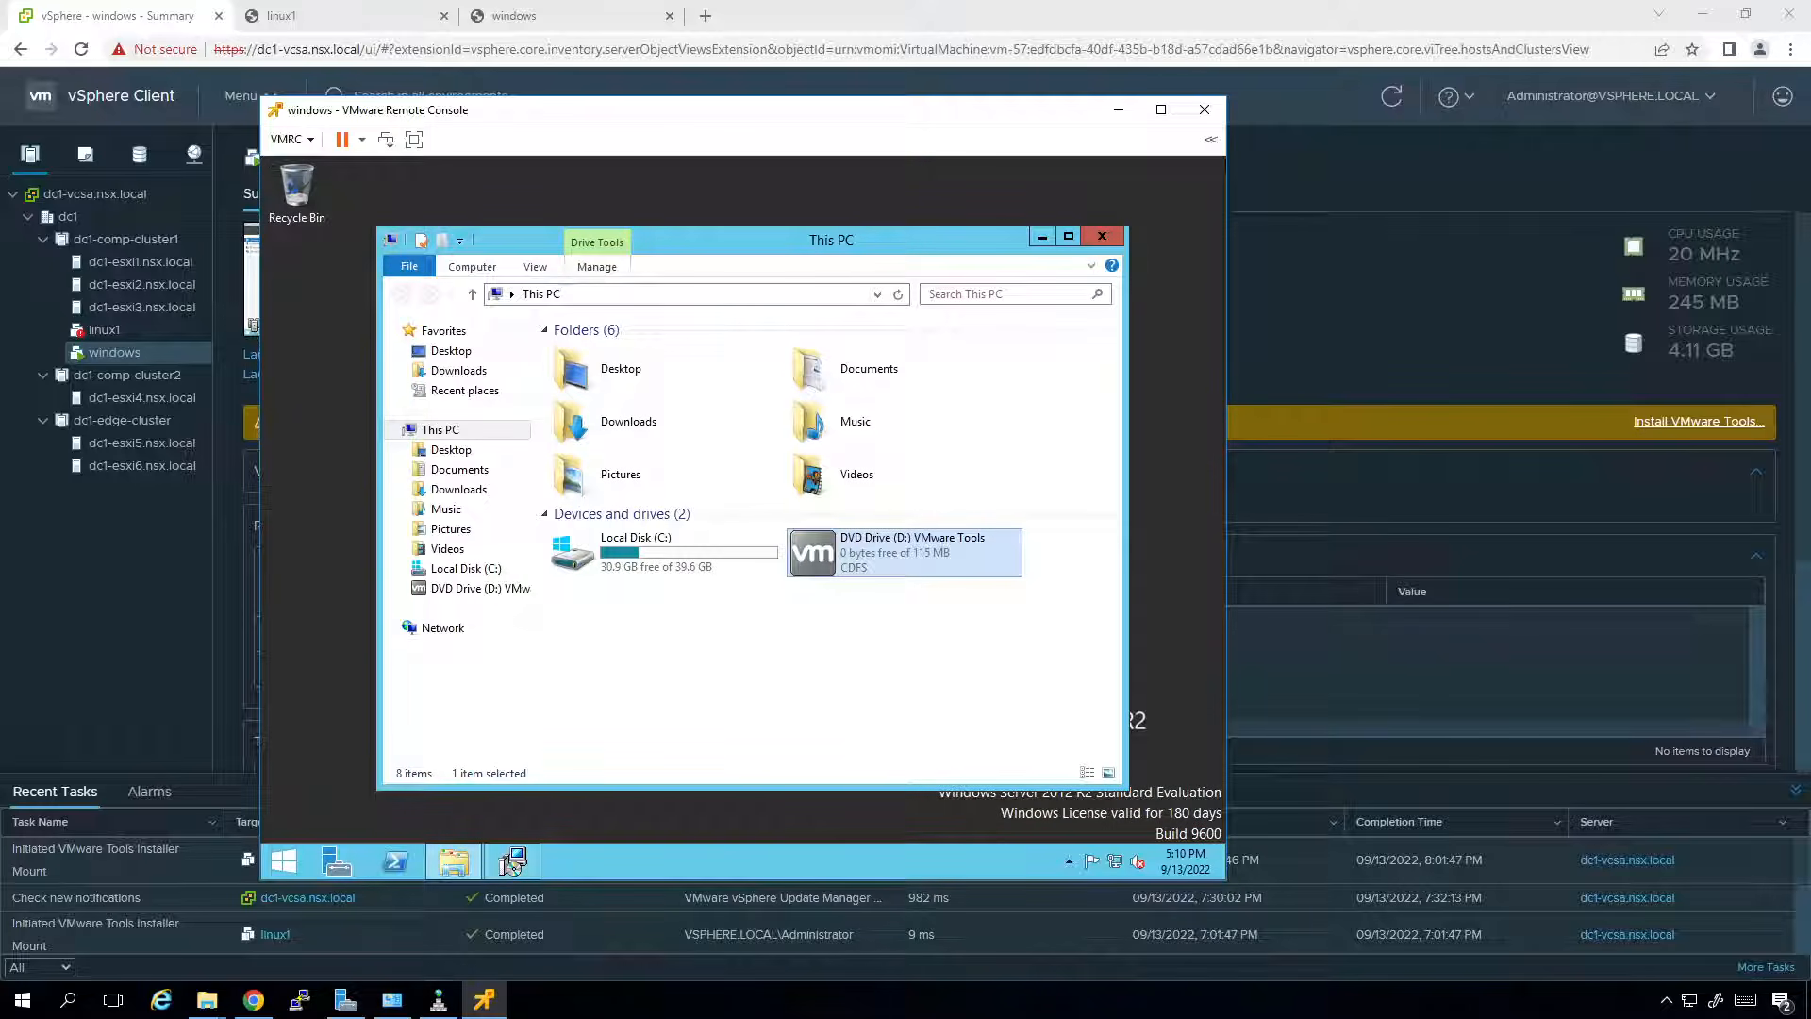
left_click(511, 860)
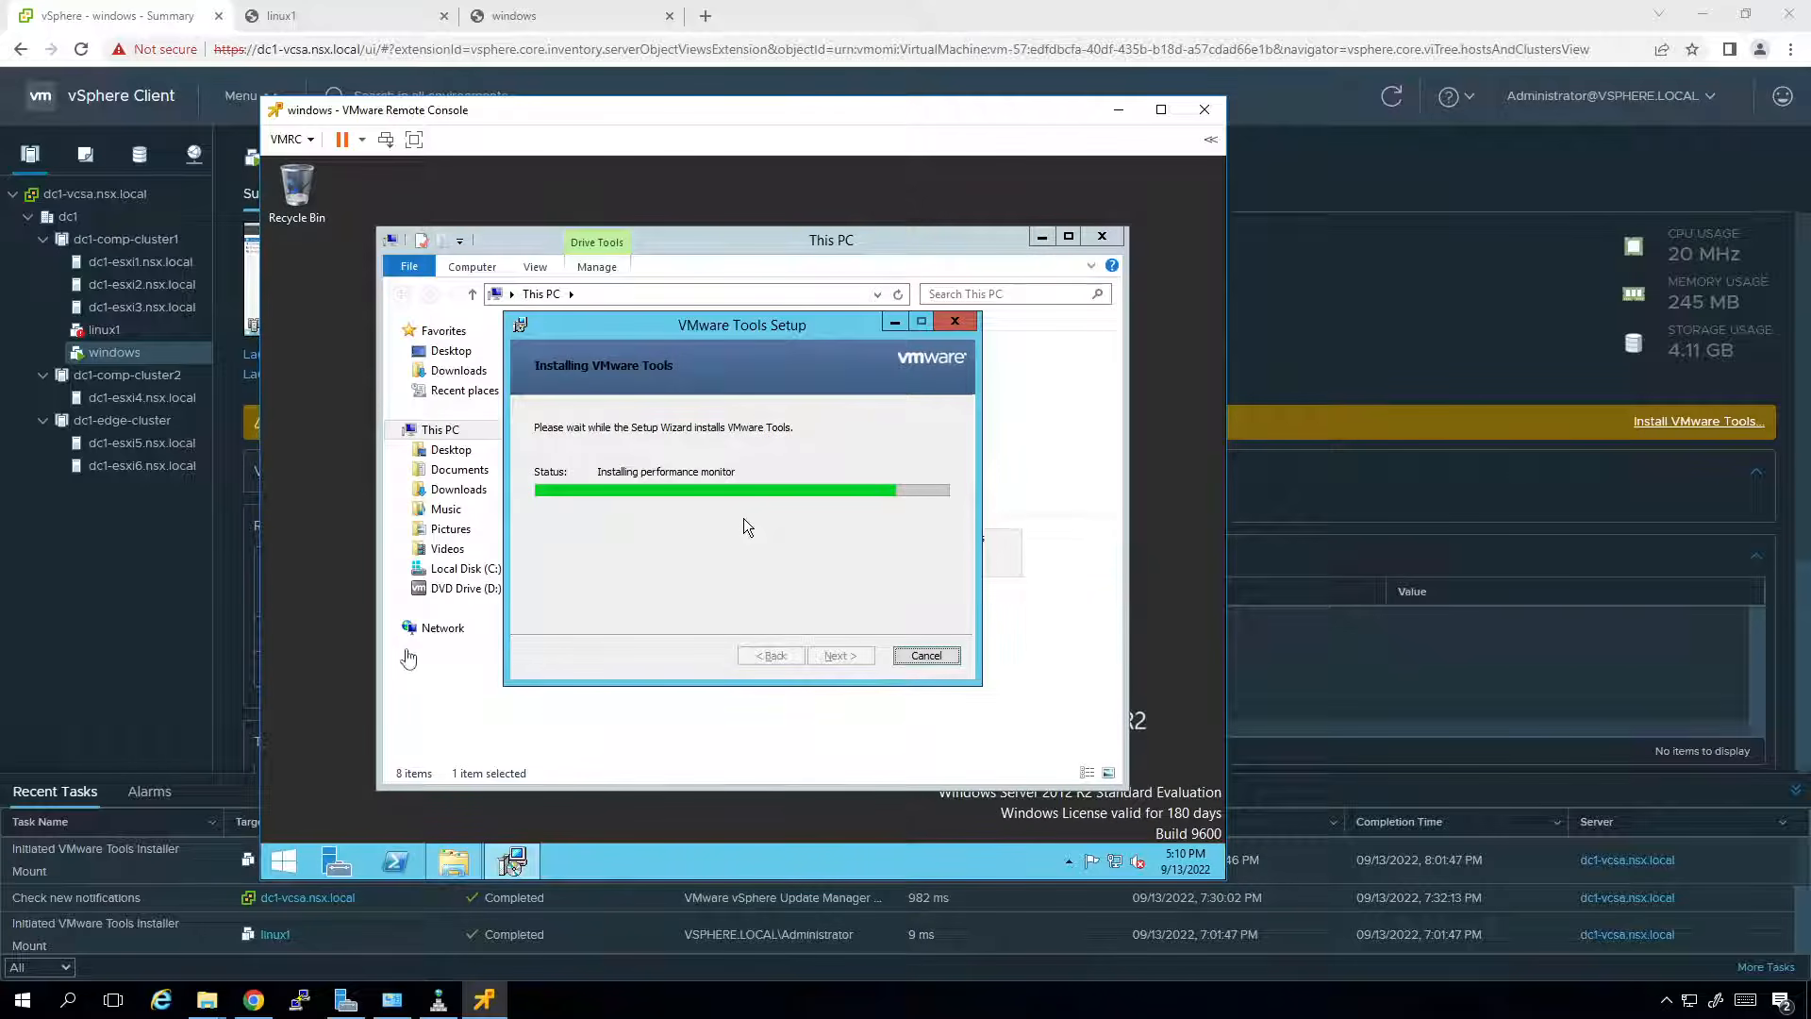
left_click(119, 602)
Refresh linux1's summary to confirm Tools are running, then finish Windows Tools setup and accept the restart.
left_click(149, 334)
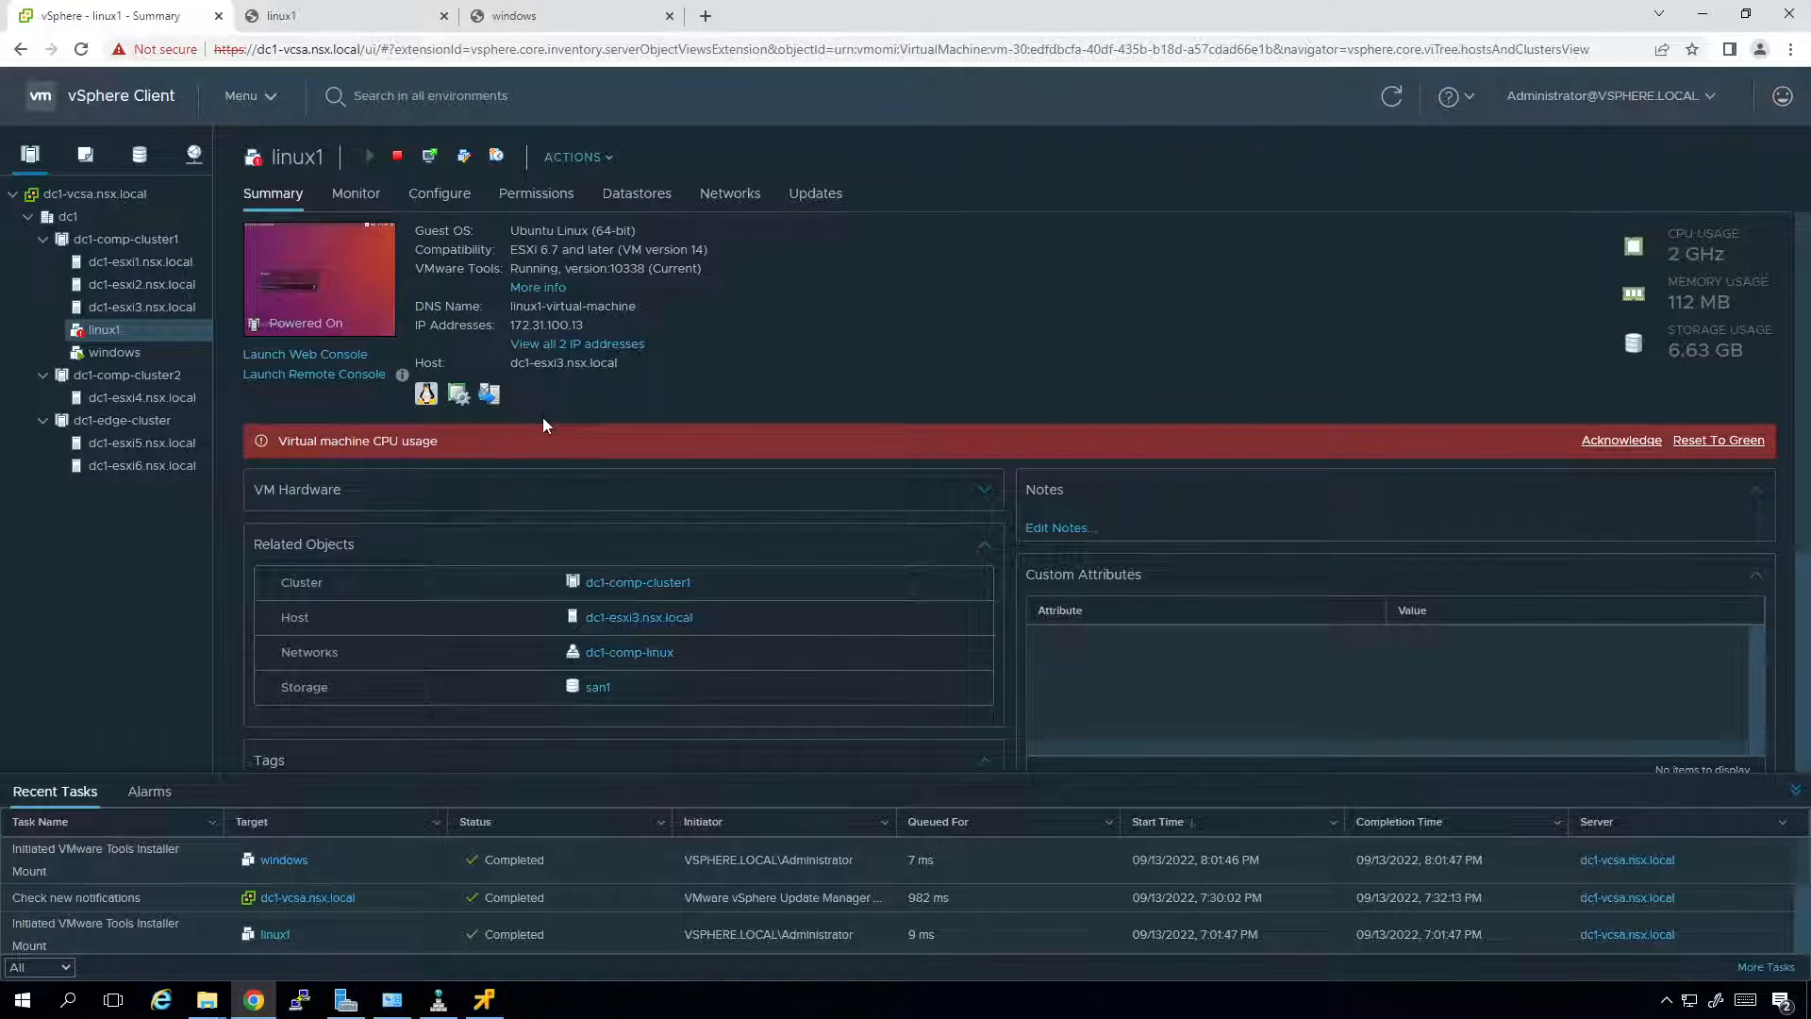
left_click(1394, 98)
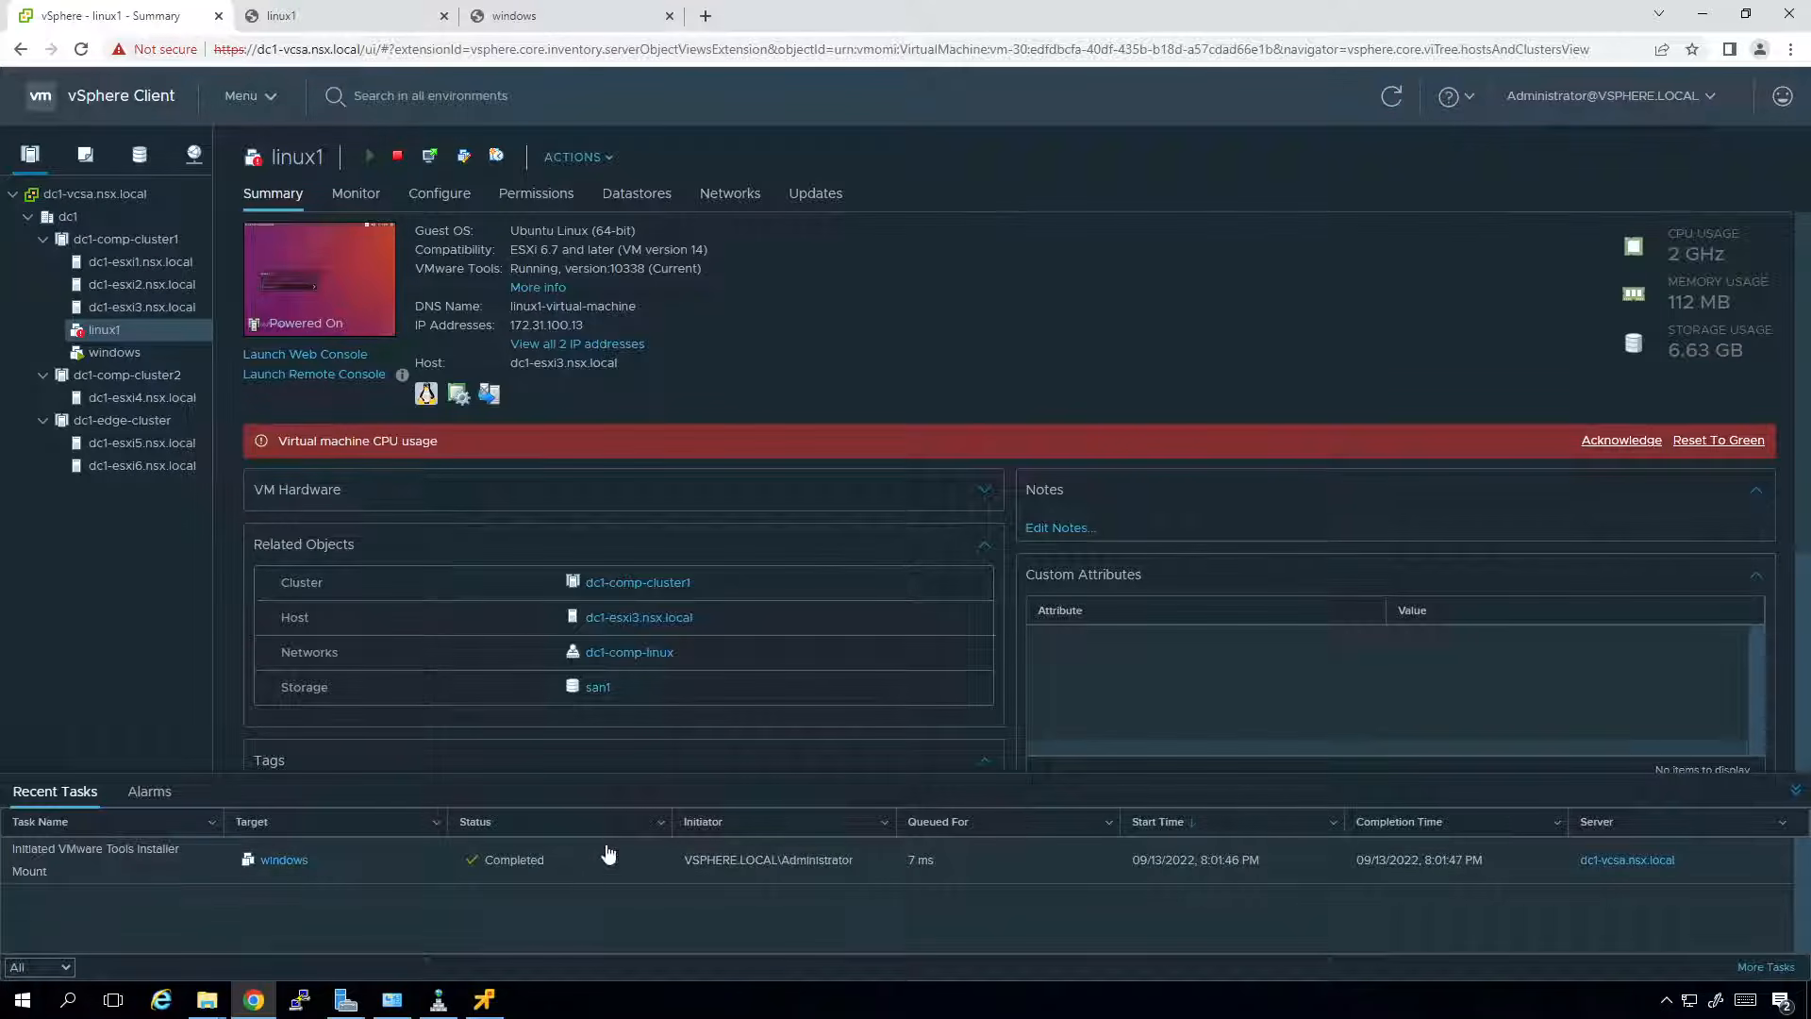
left_click(483, 1002)
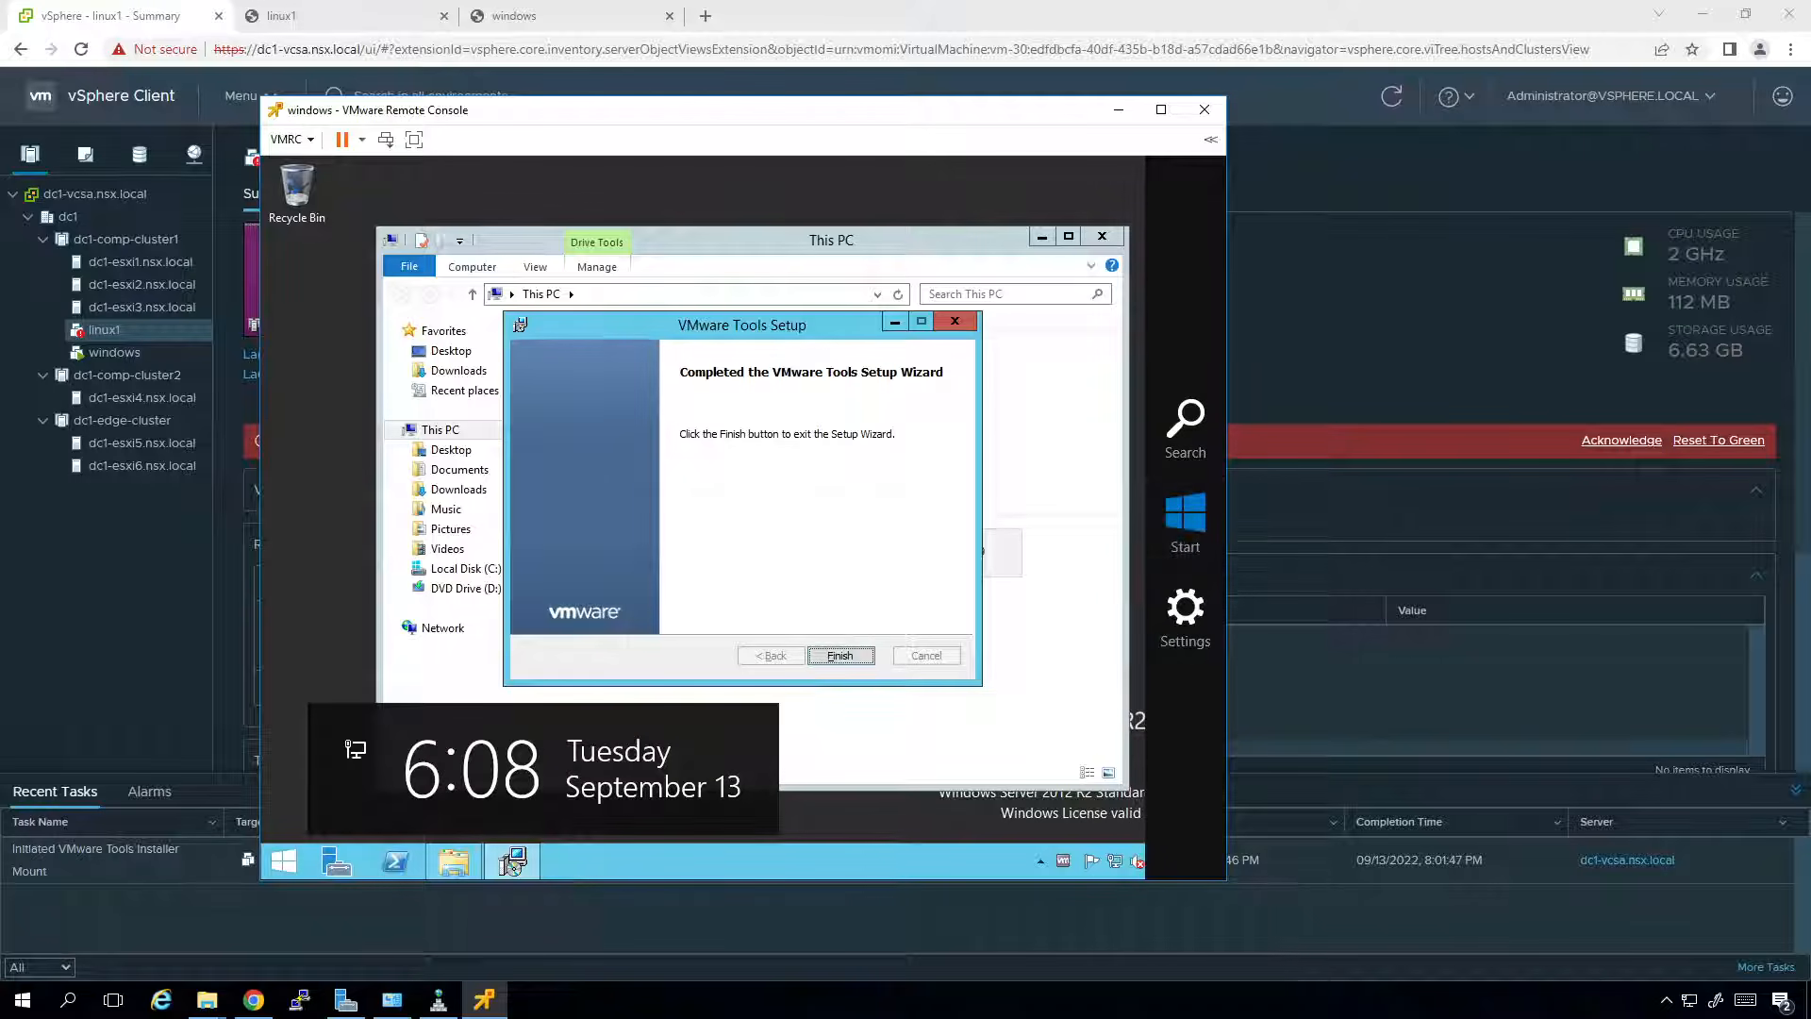
key("Return")
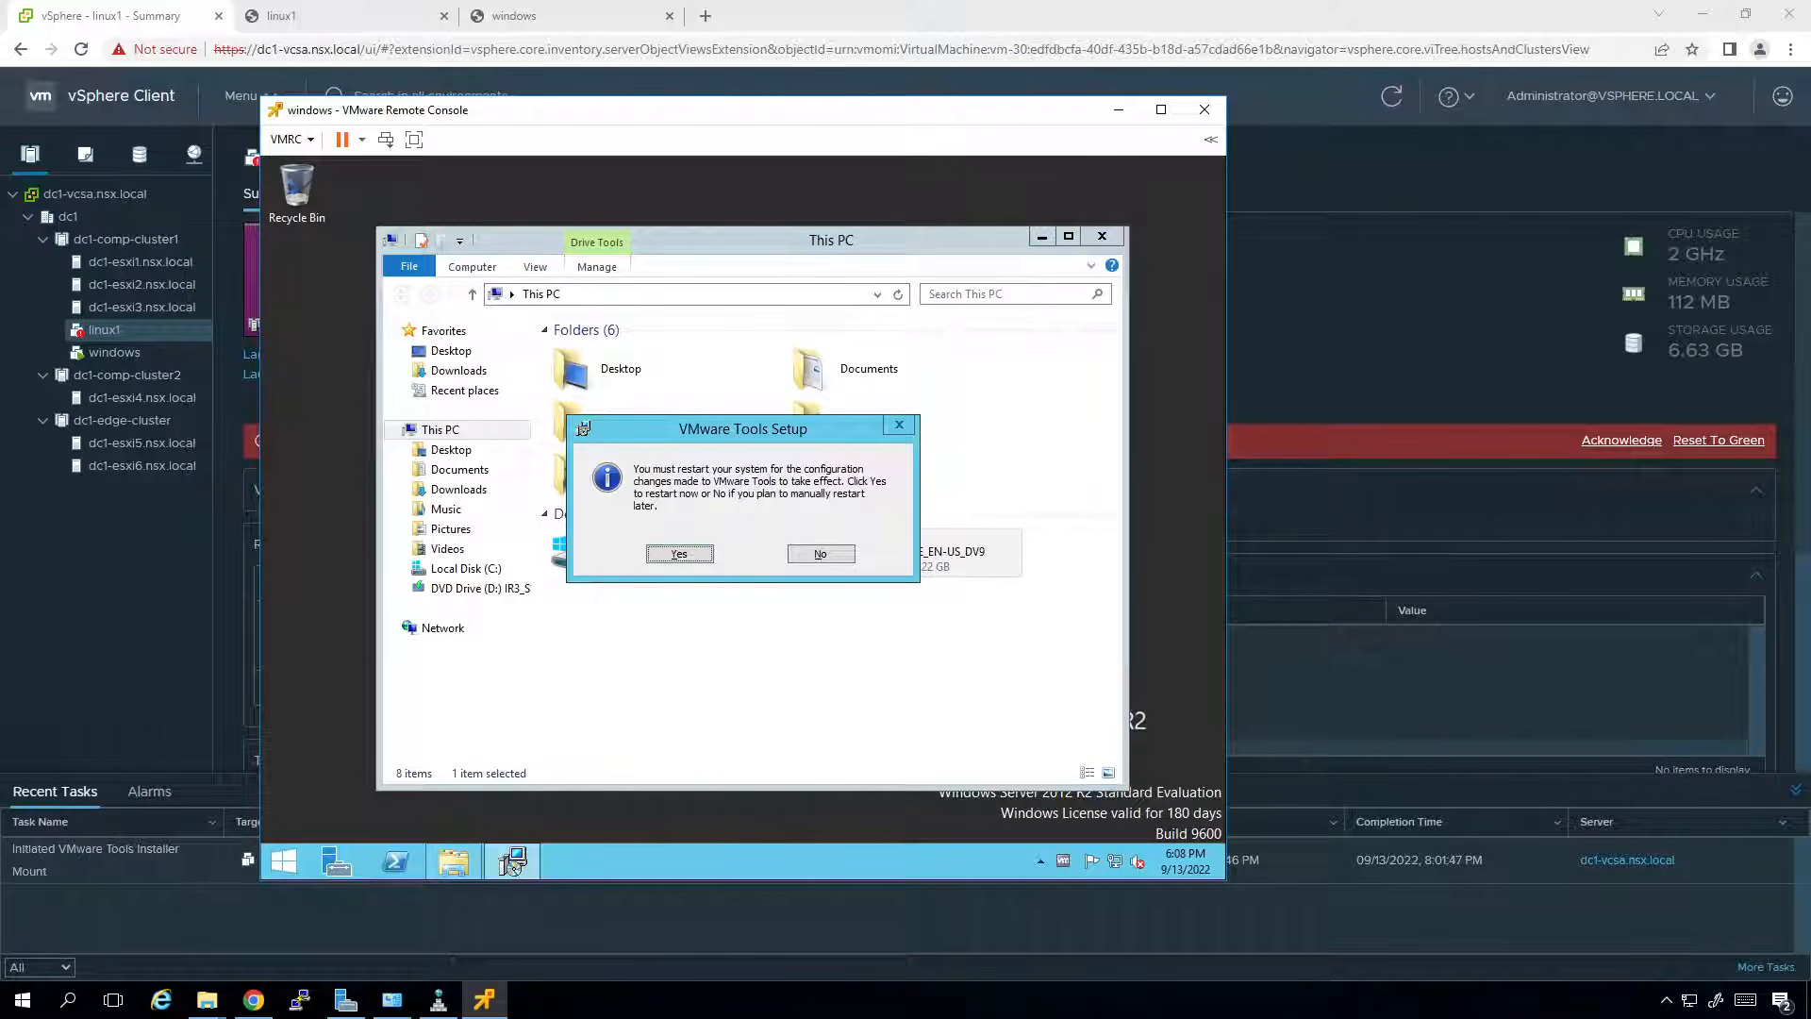
key("Return")
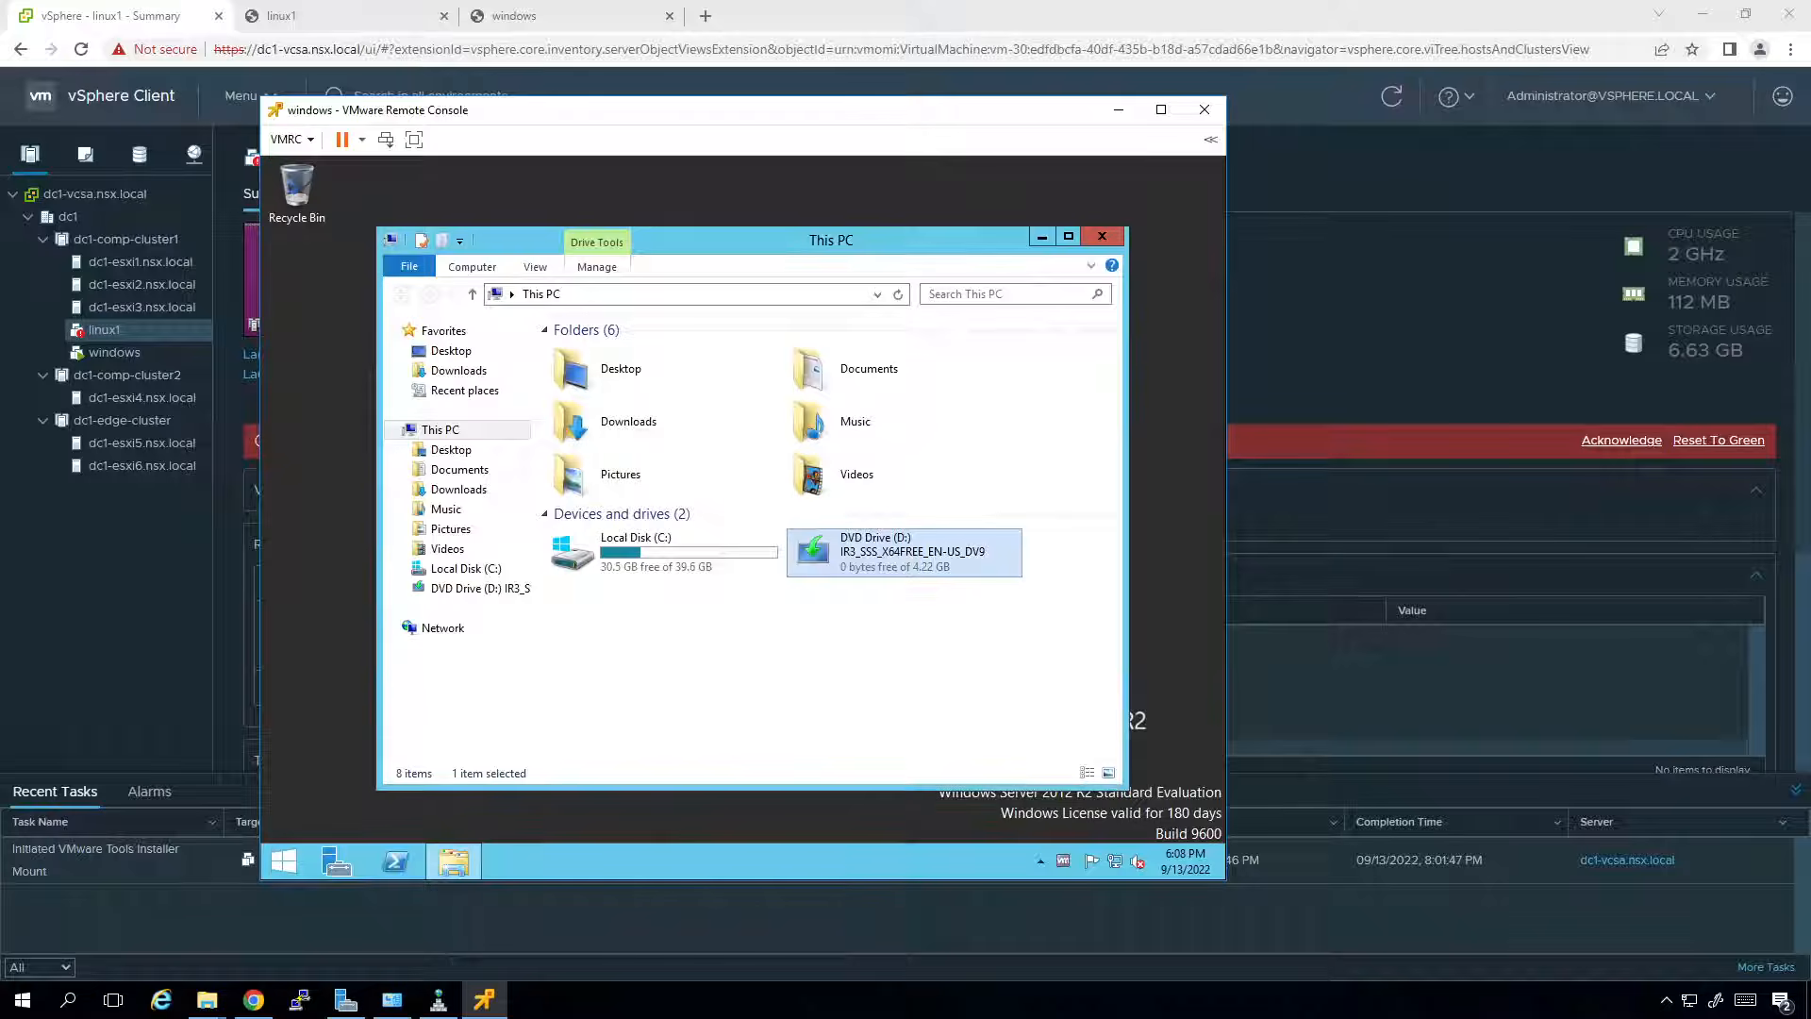
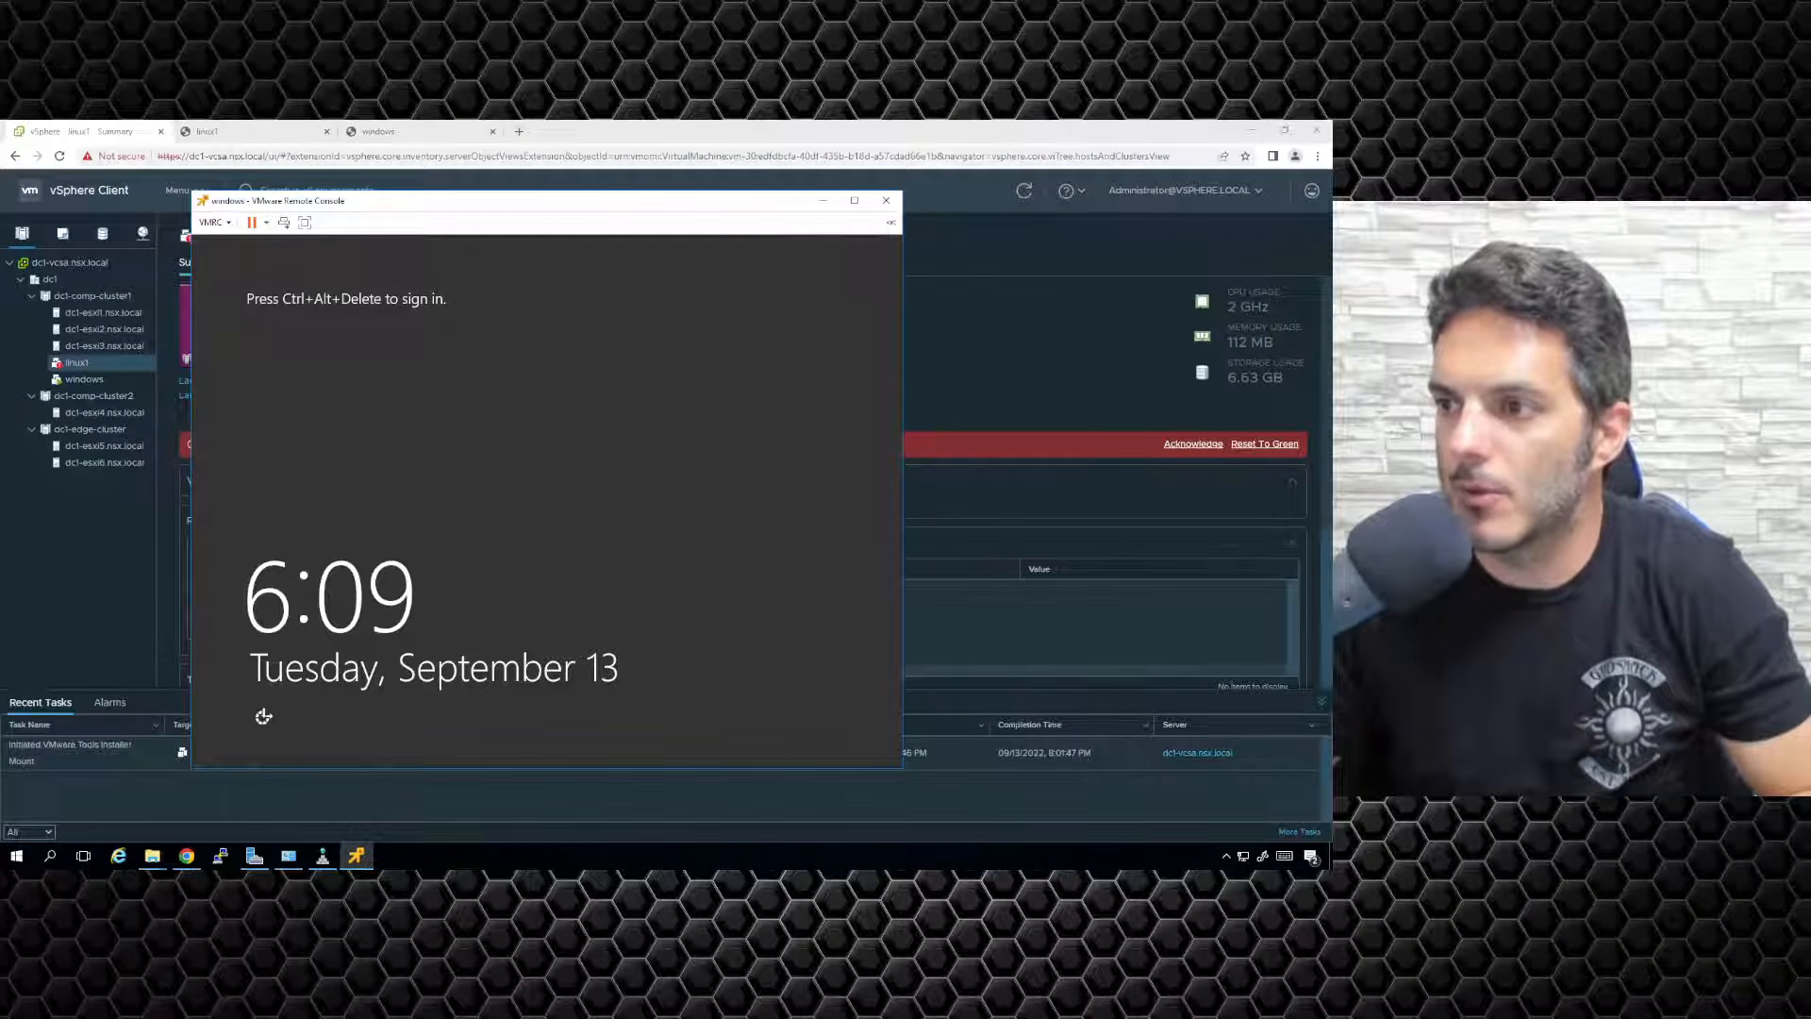
Open the windows VM web console, send Ctrl+Alt+Delete and sign in with the Administrator password.
left_click(462, 134)
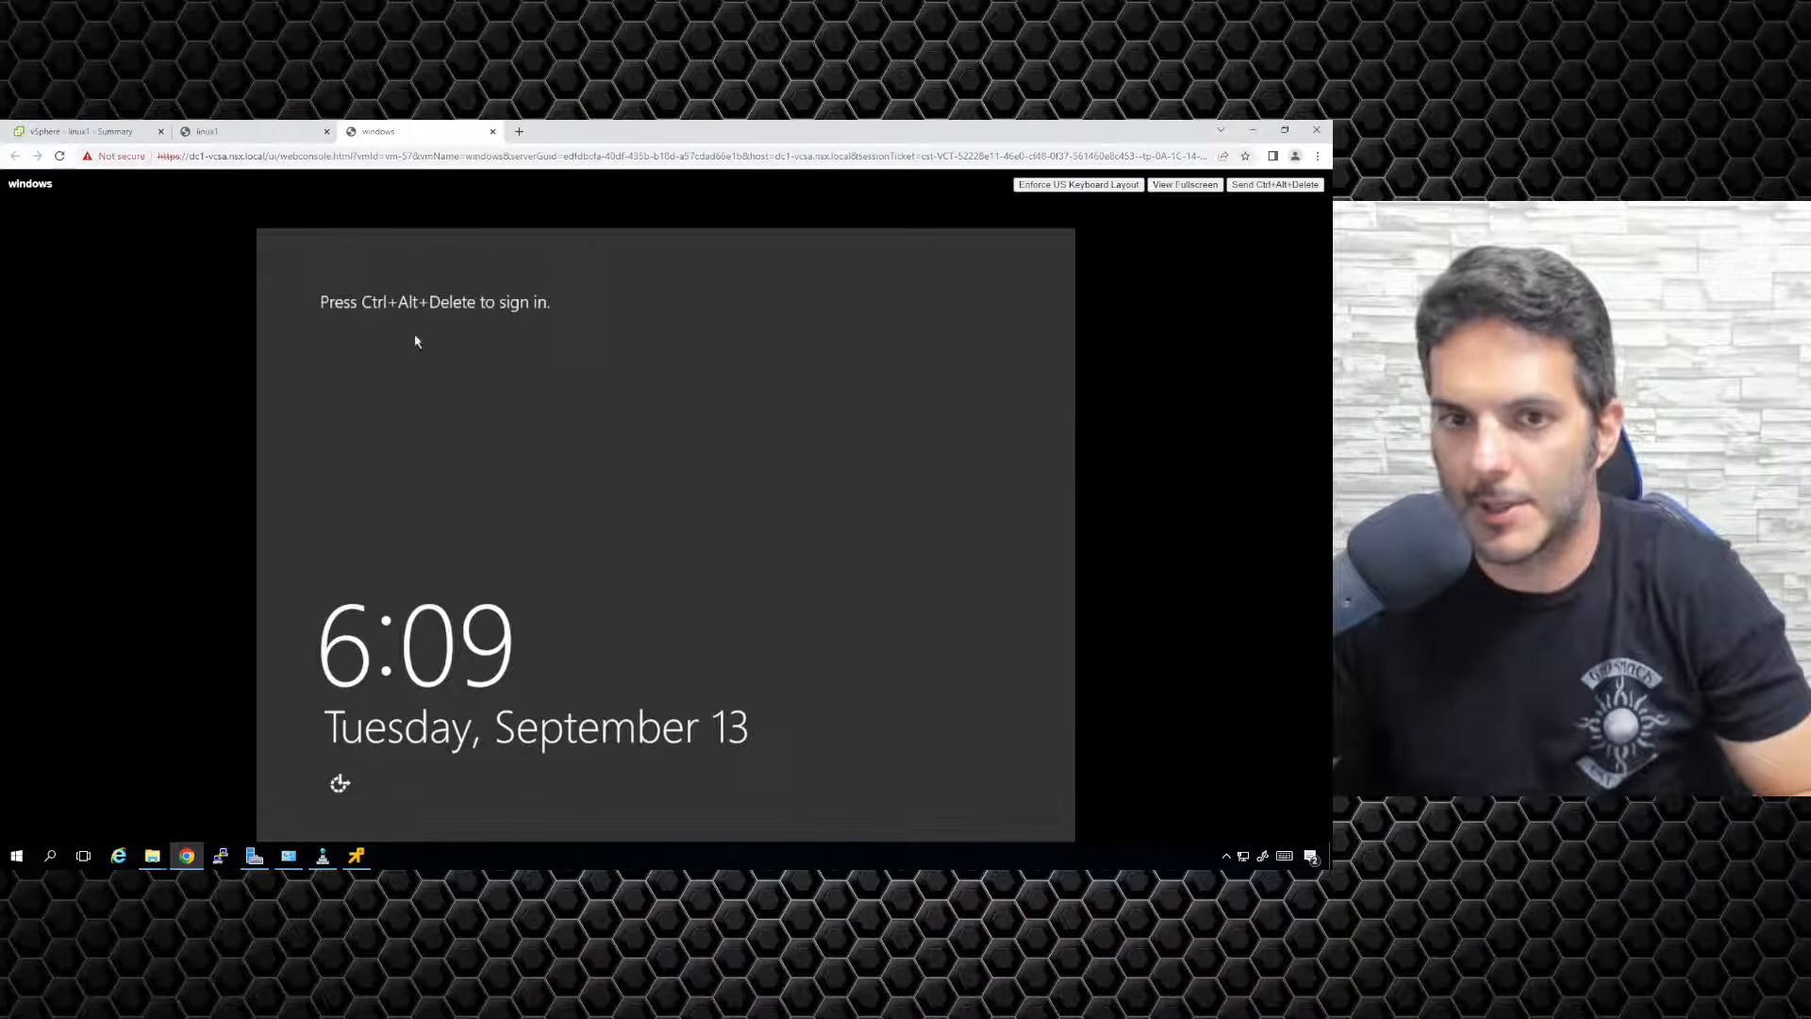
left_click(1236, 185)
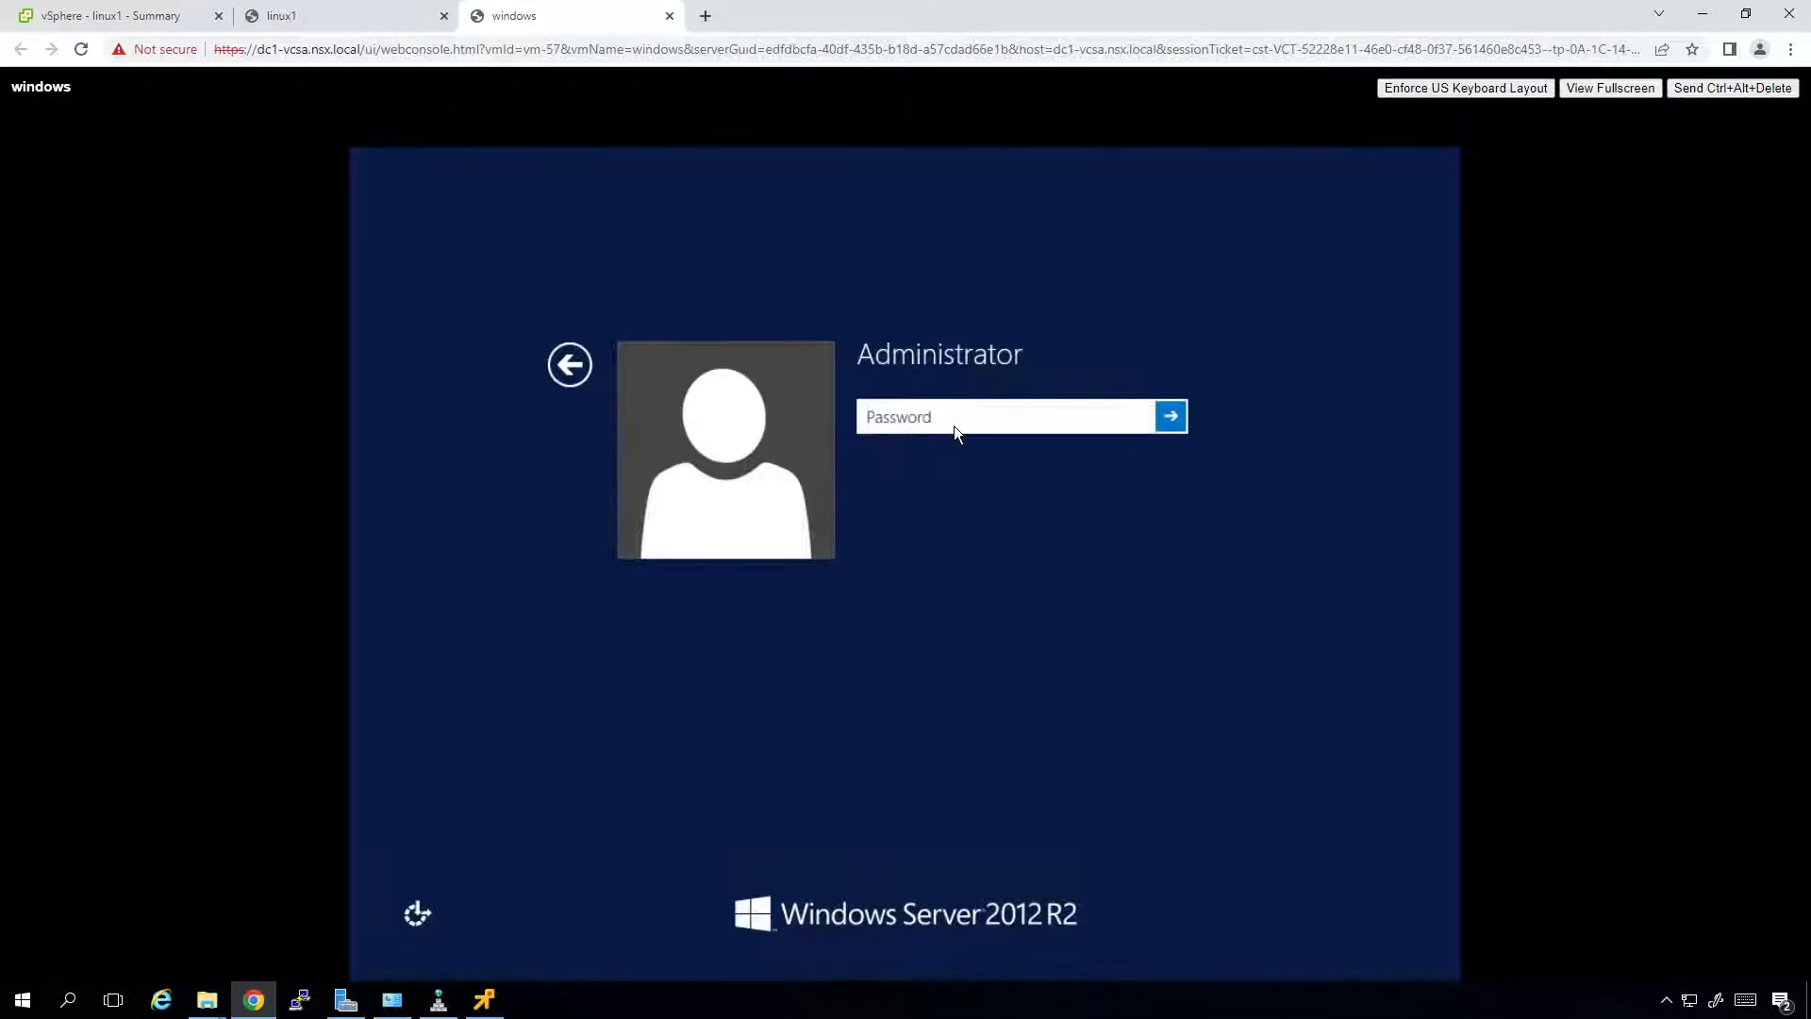
type("••••••••")
key("Return")
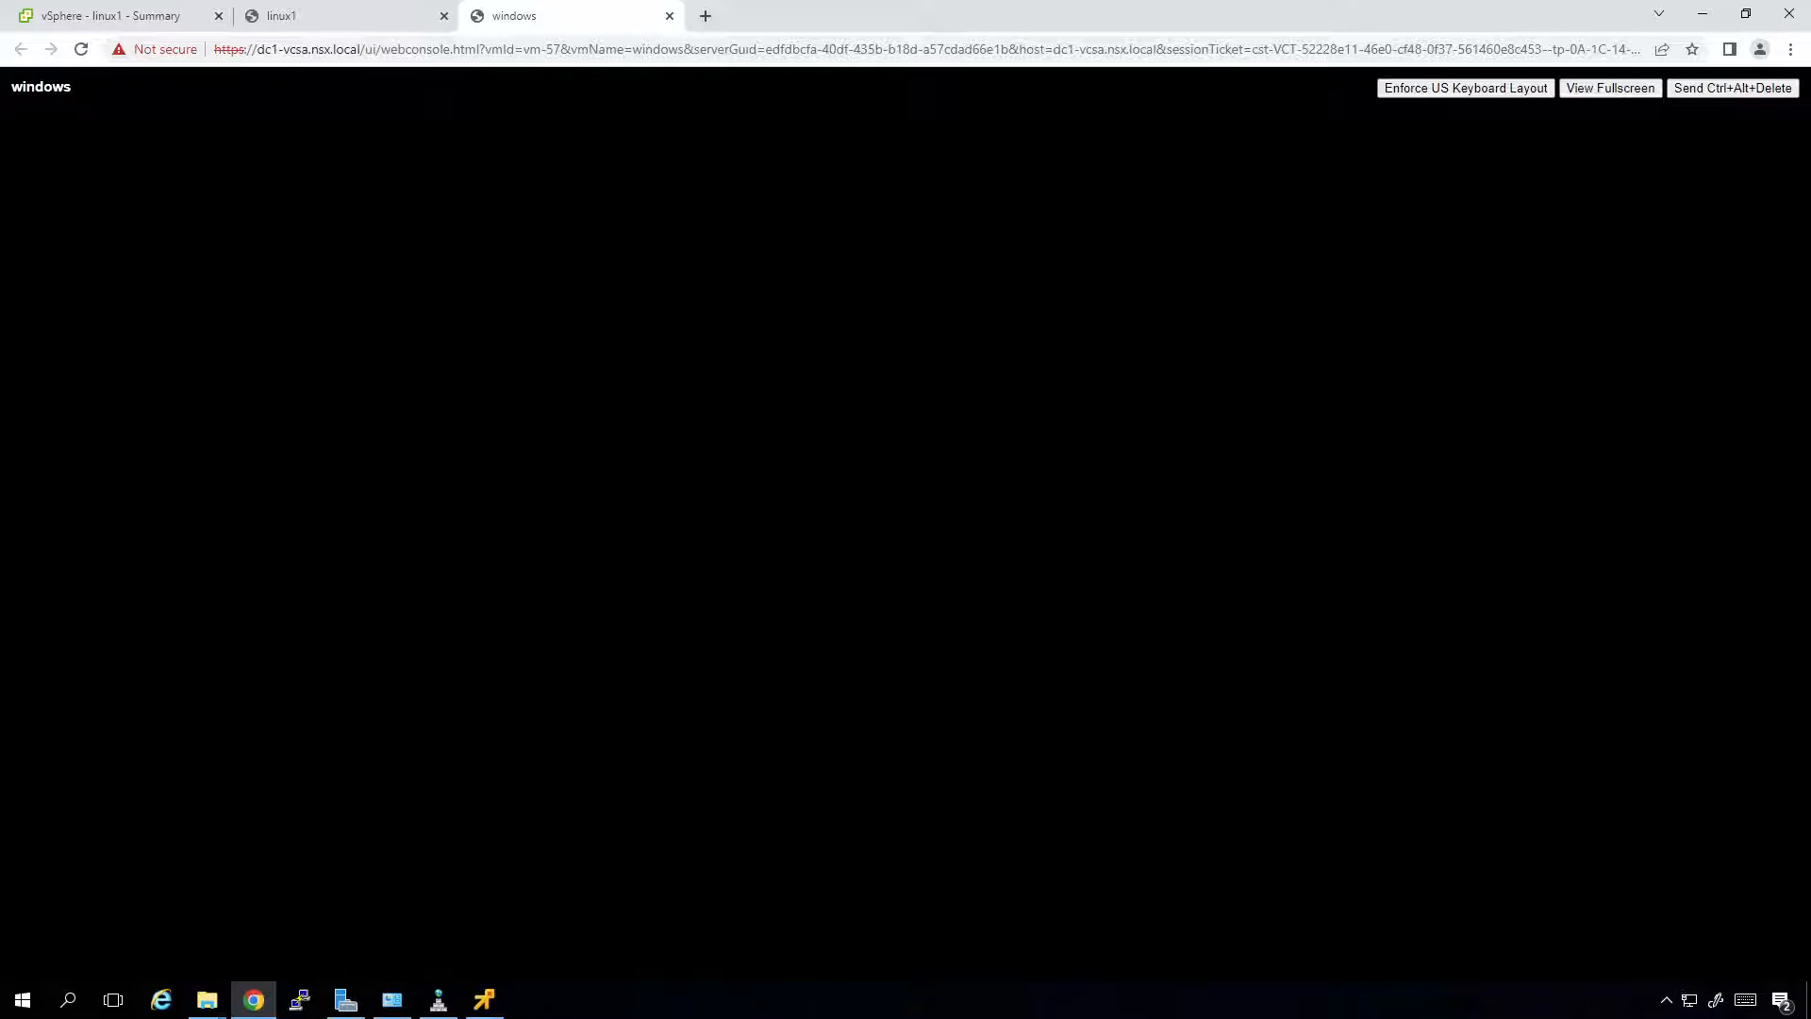
Check the windows VM's summary in vSphere, then return to its web console.
left_click(156, 17)
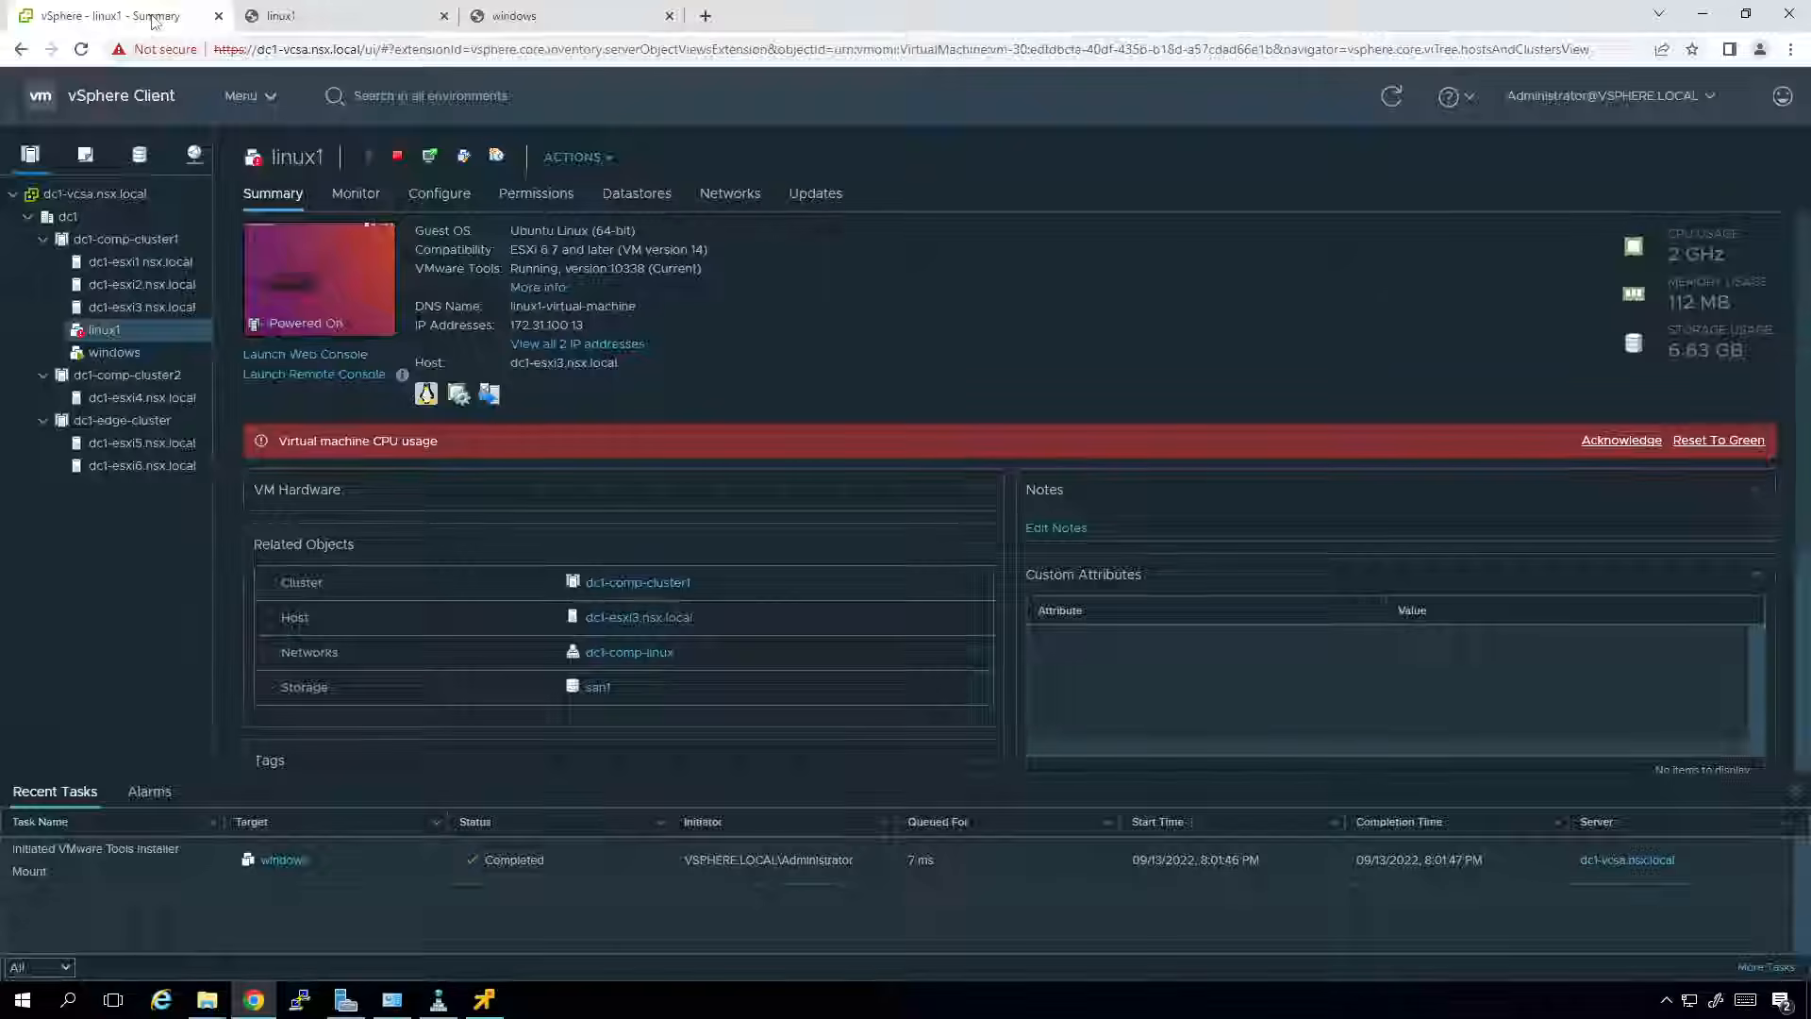
left_click(127, 360)
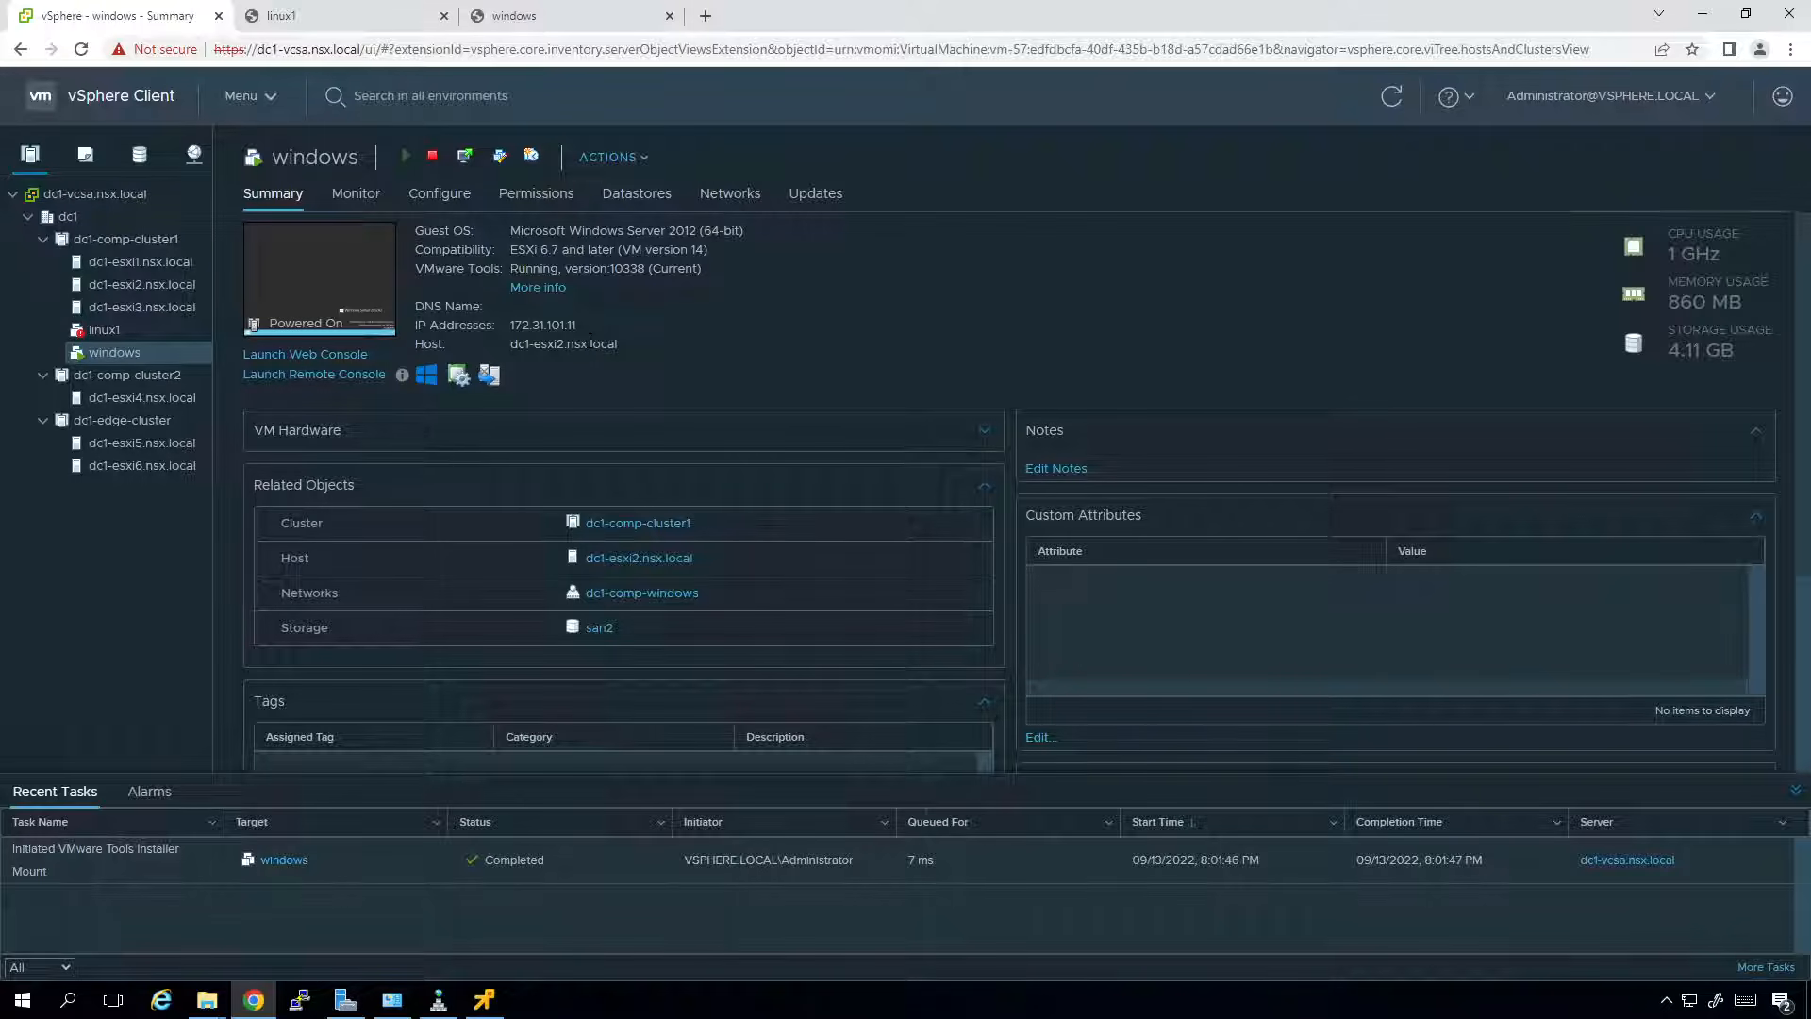
left_click(491, 11)
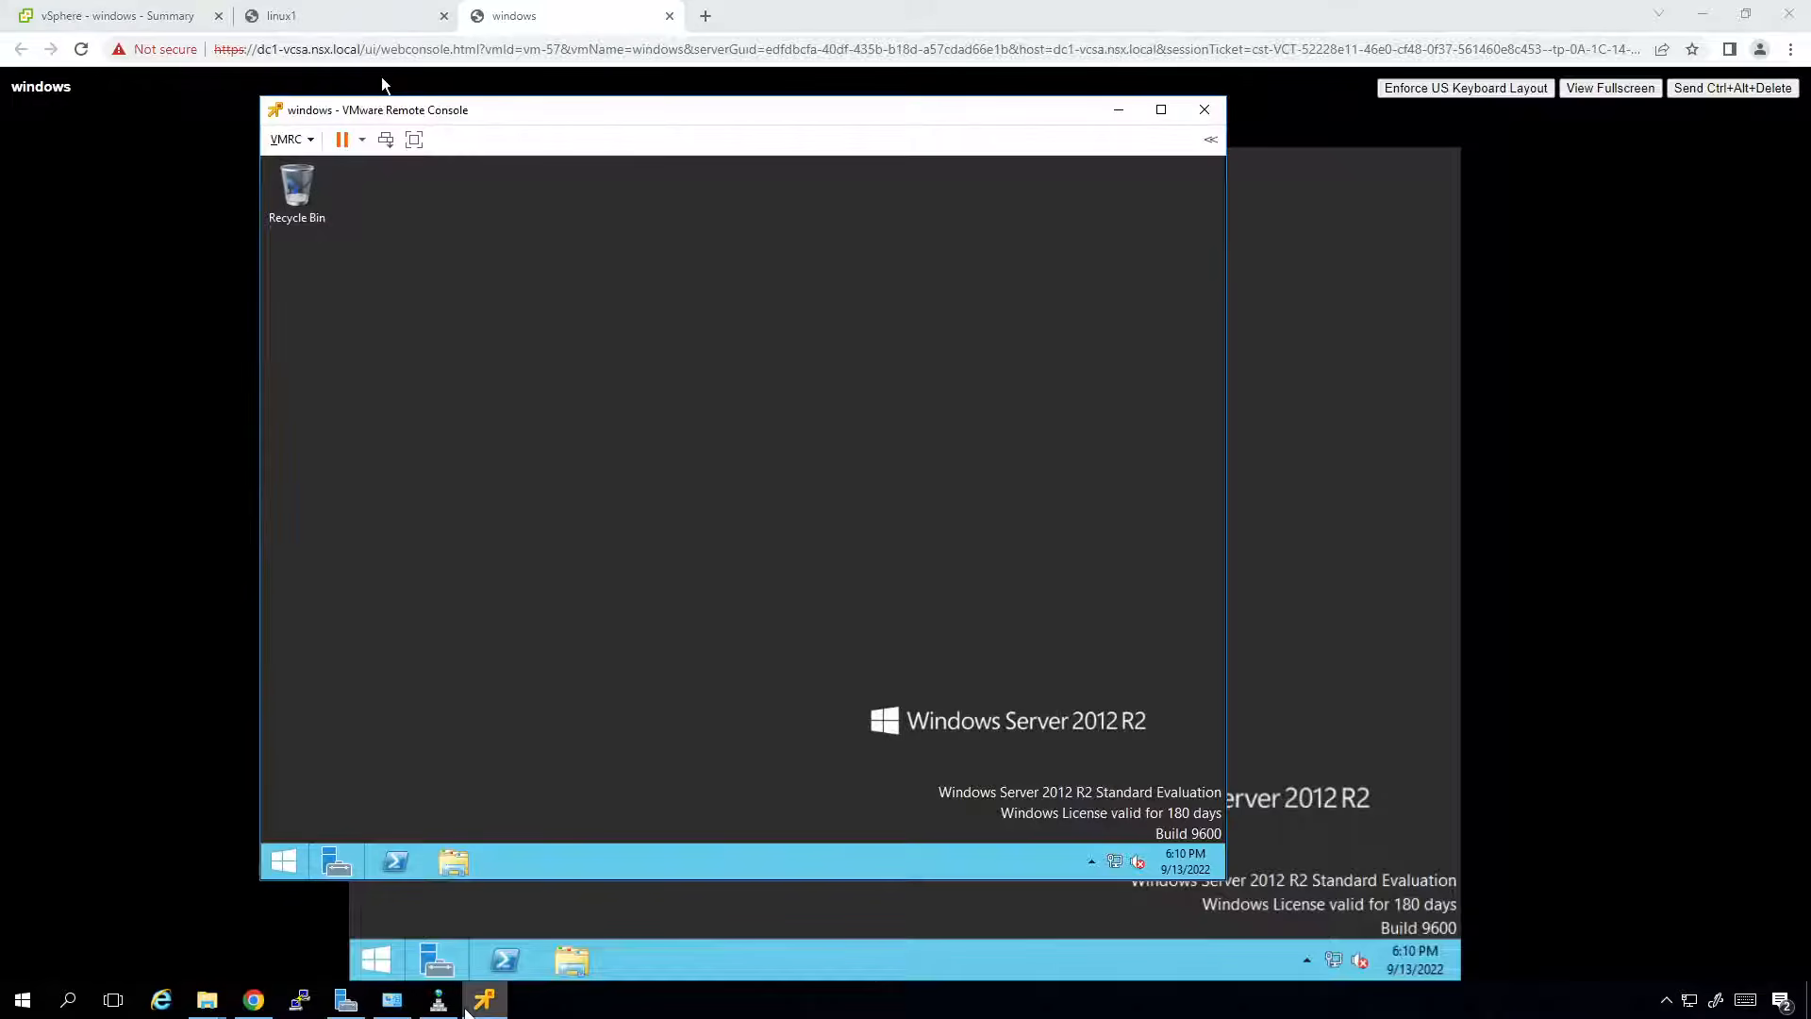
Enlarge and reposition the remote console window, minimizing the browser and host Server Manager.
left_click(1119, 109)
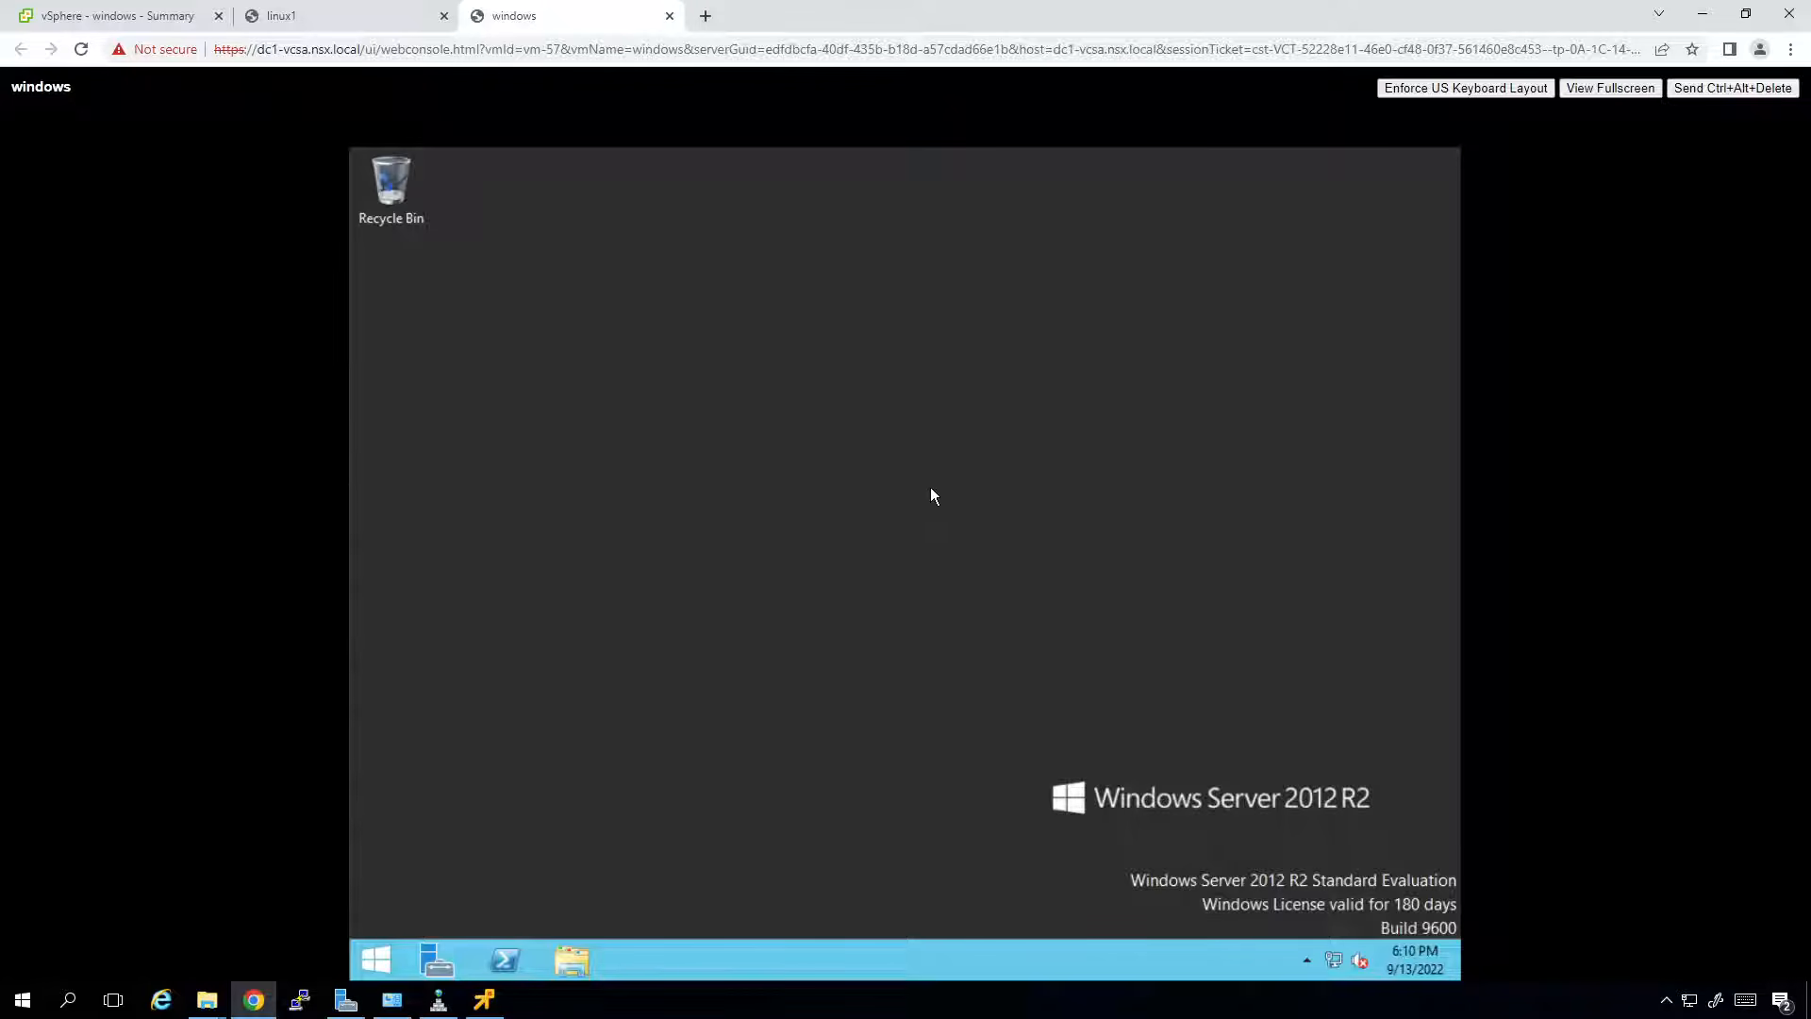
left_click(484, 1000)
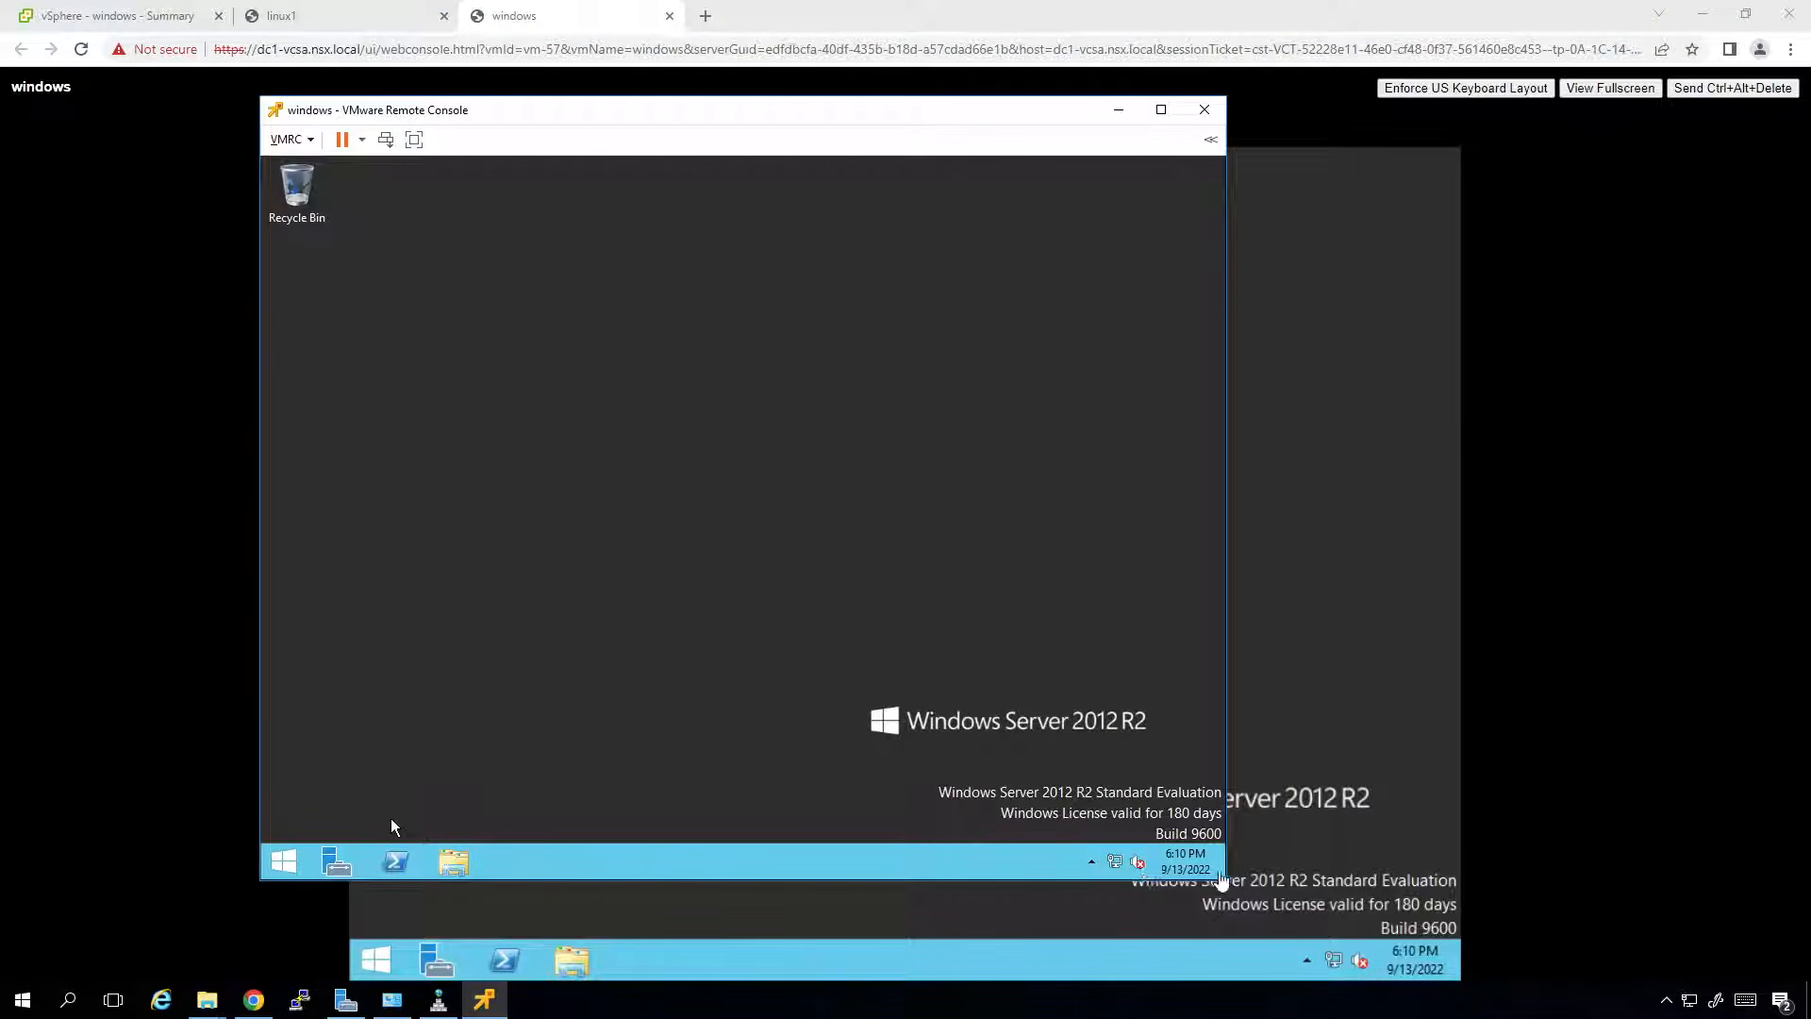
left_click_drag(1222, 878, 1567, 863)
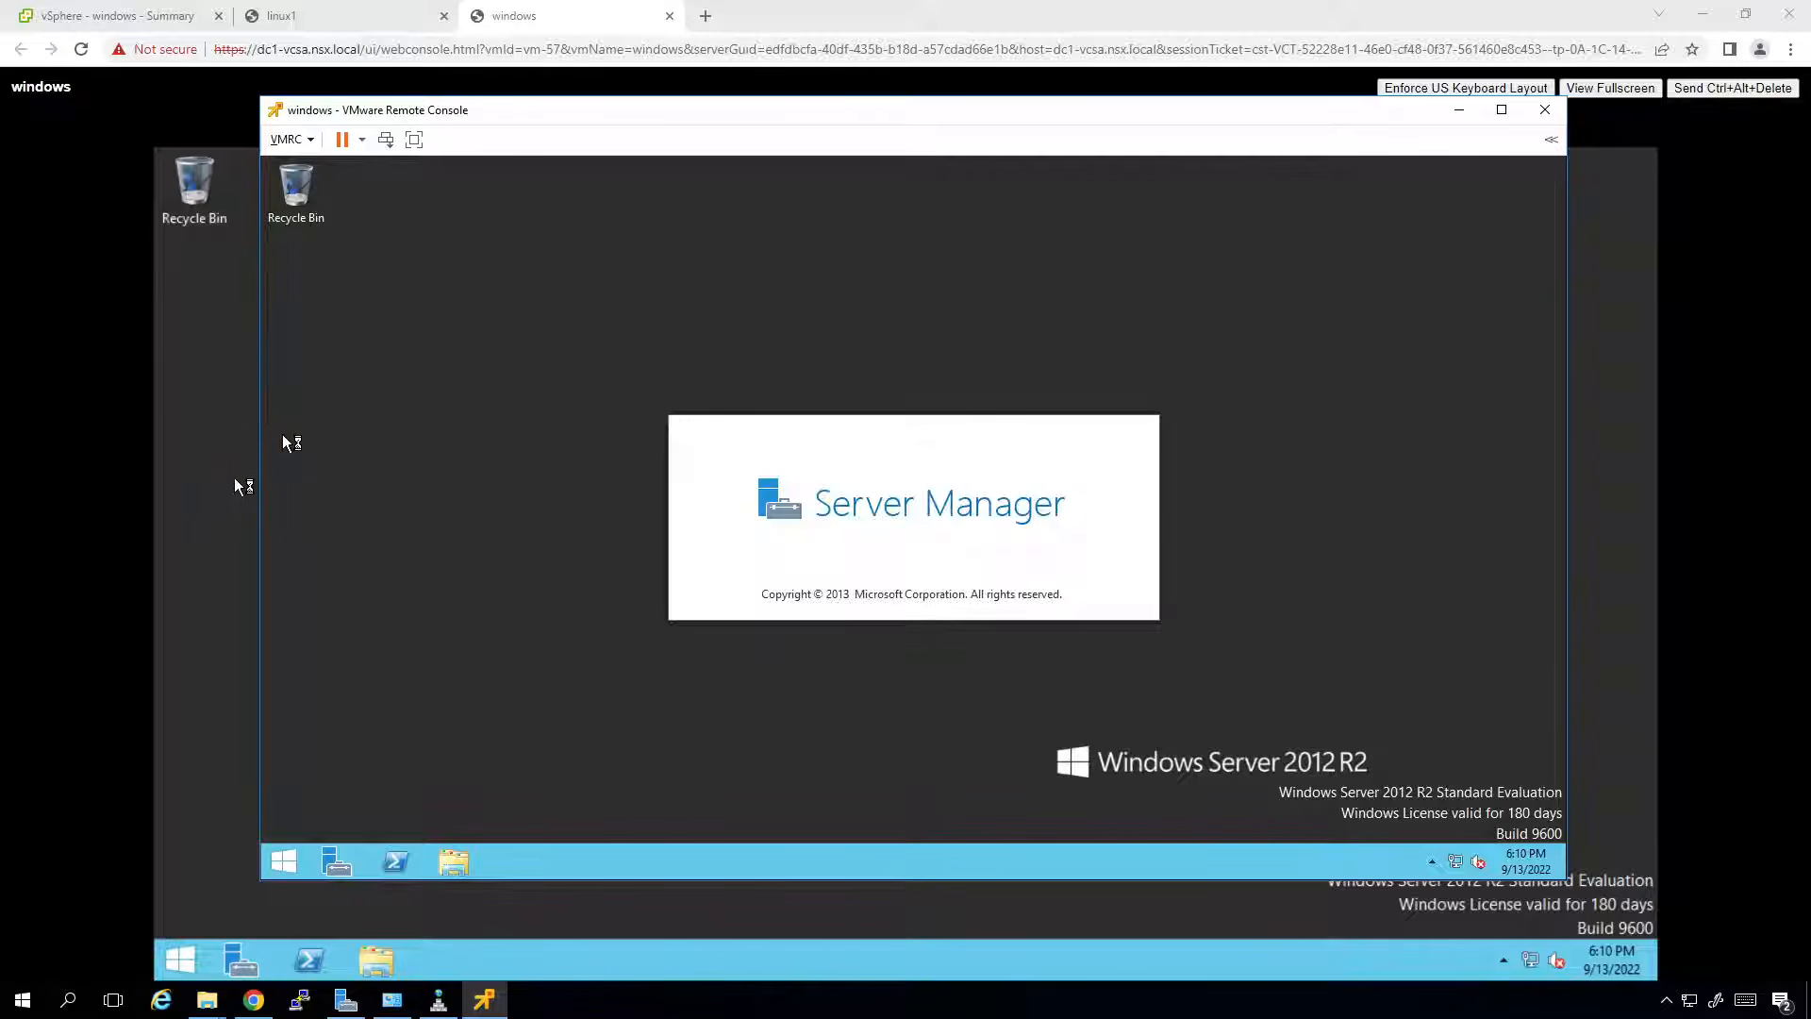
left_click_drag(609, 110, 500, 156)
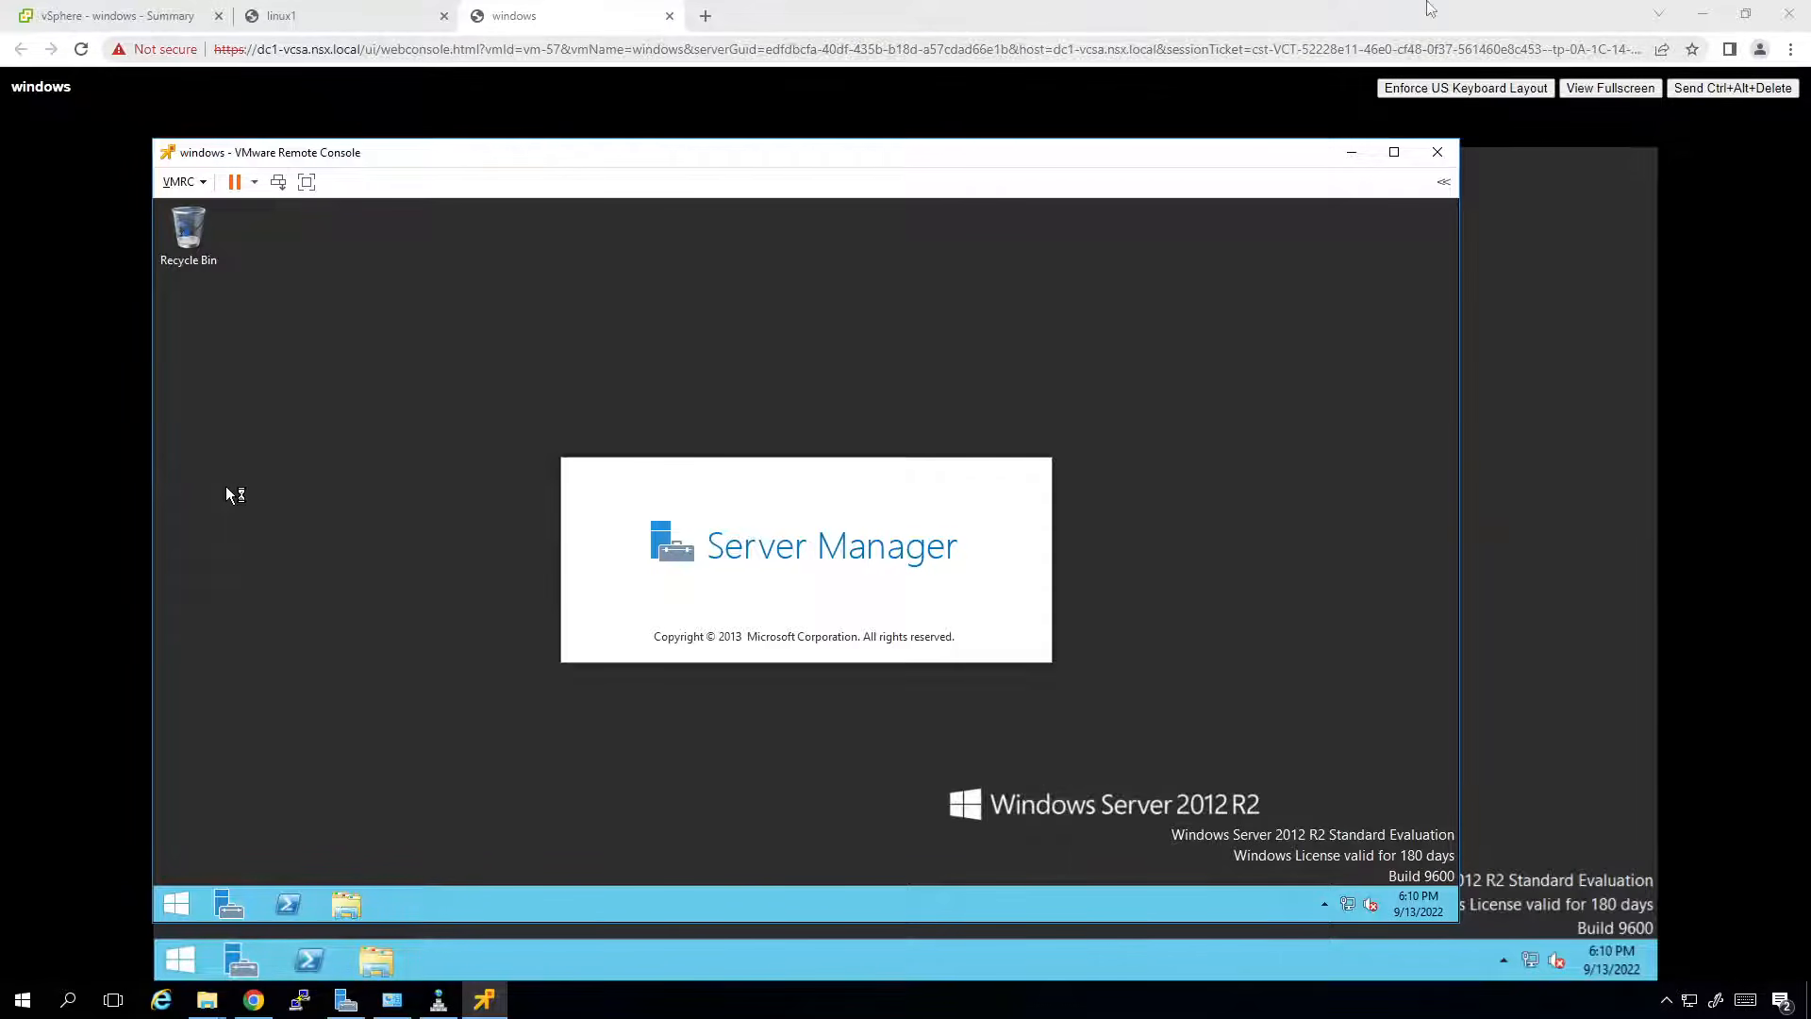
left_click(1702, 13)
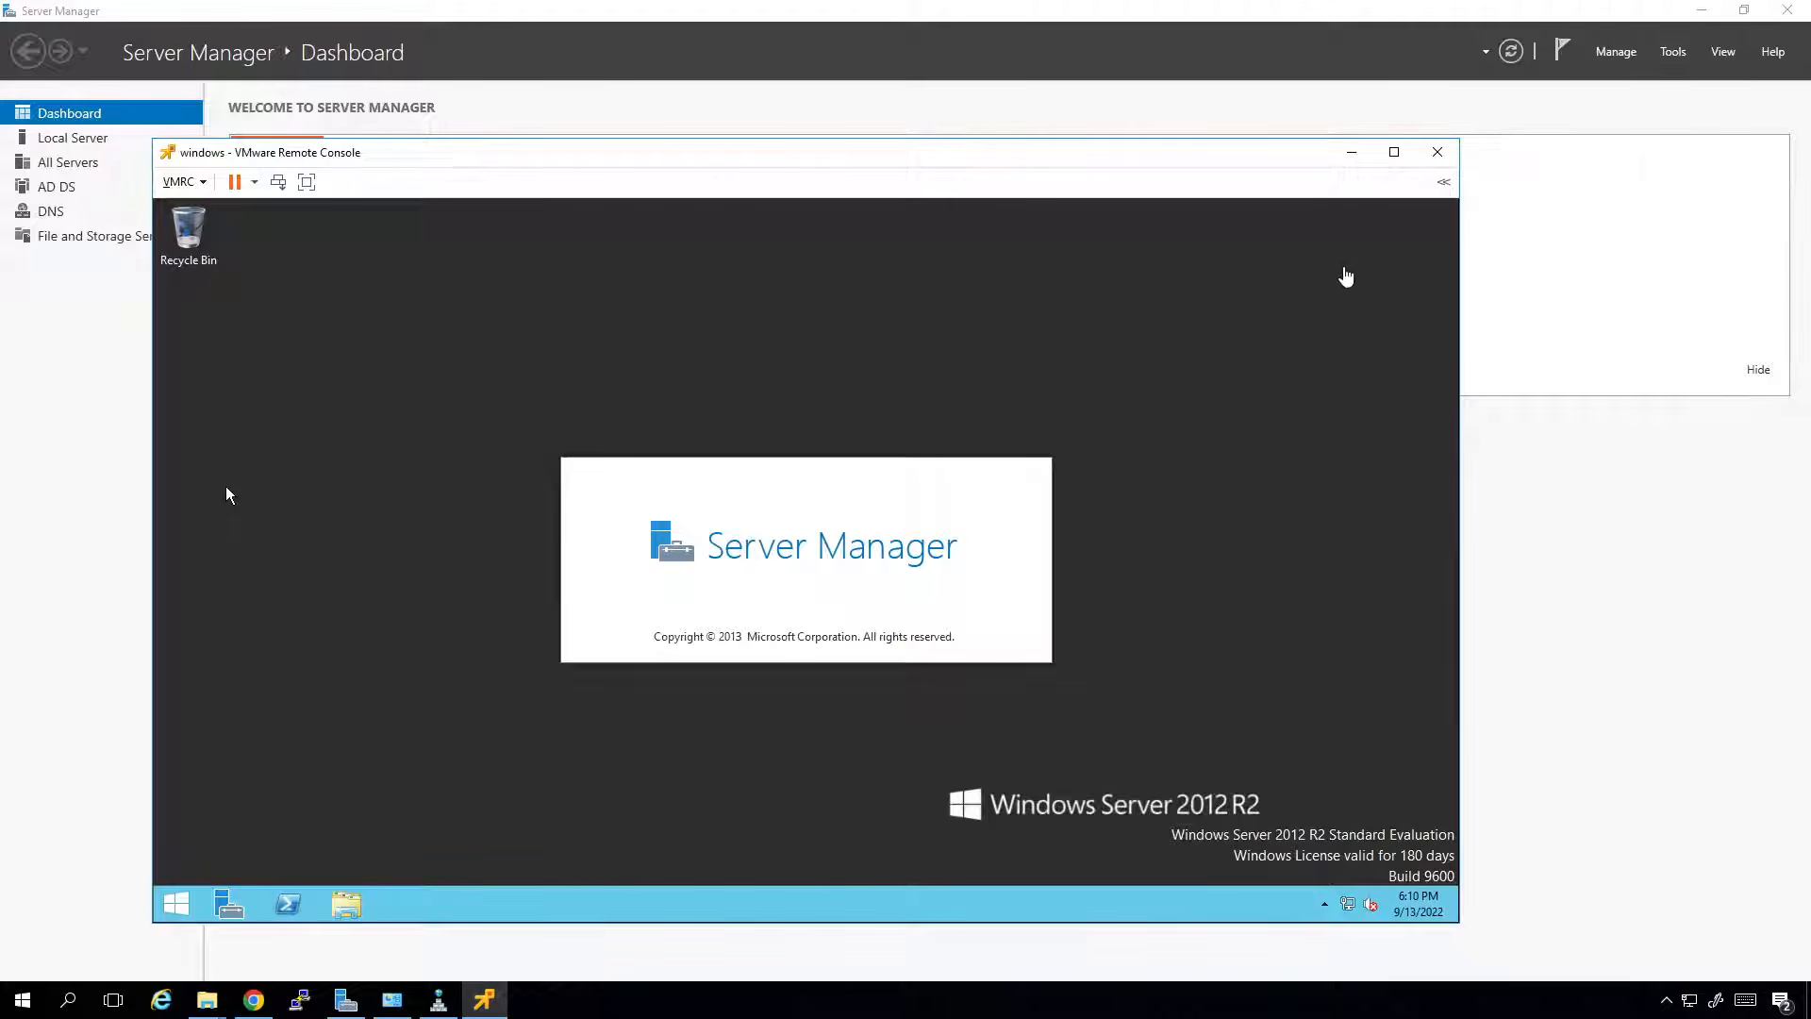
left_click(1701, 12)
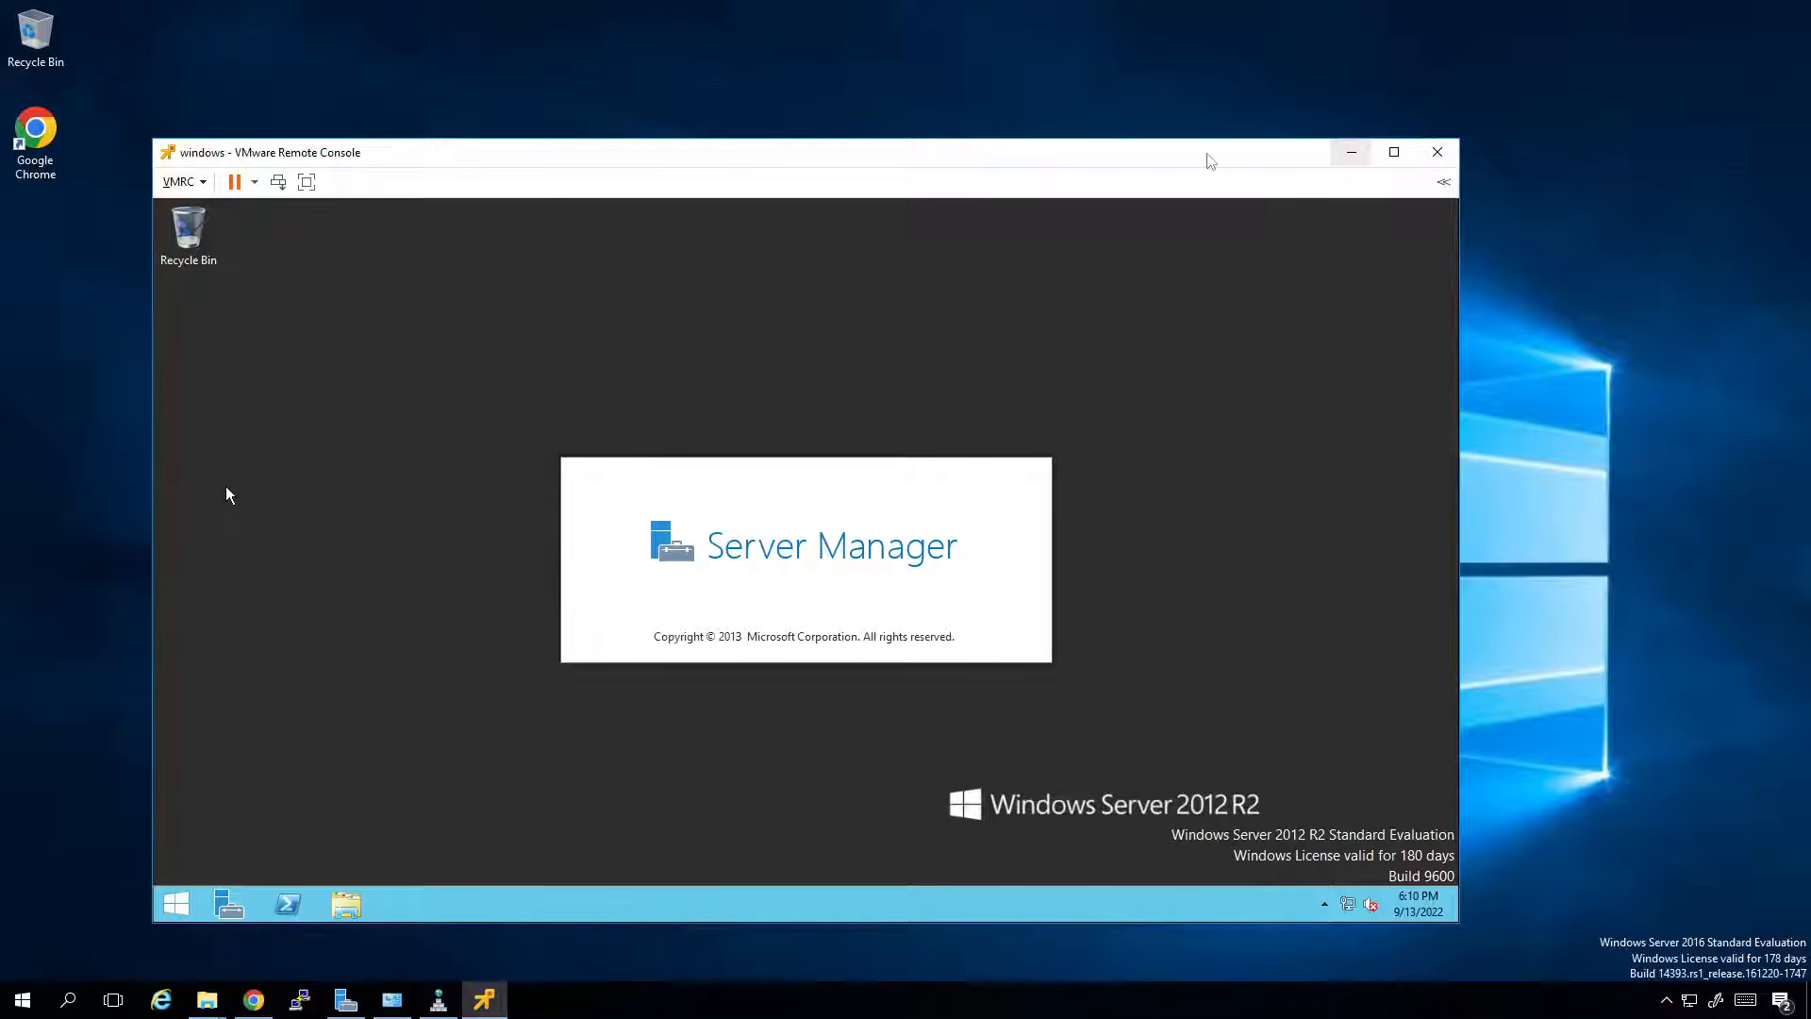
left_click_drag(1141, 156, 1233, 82)
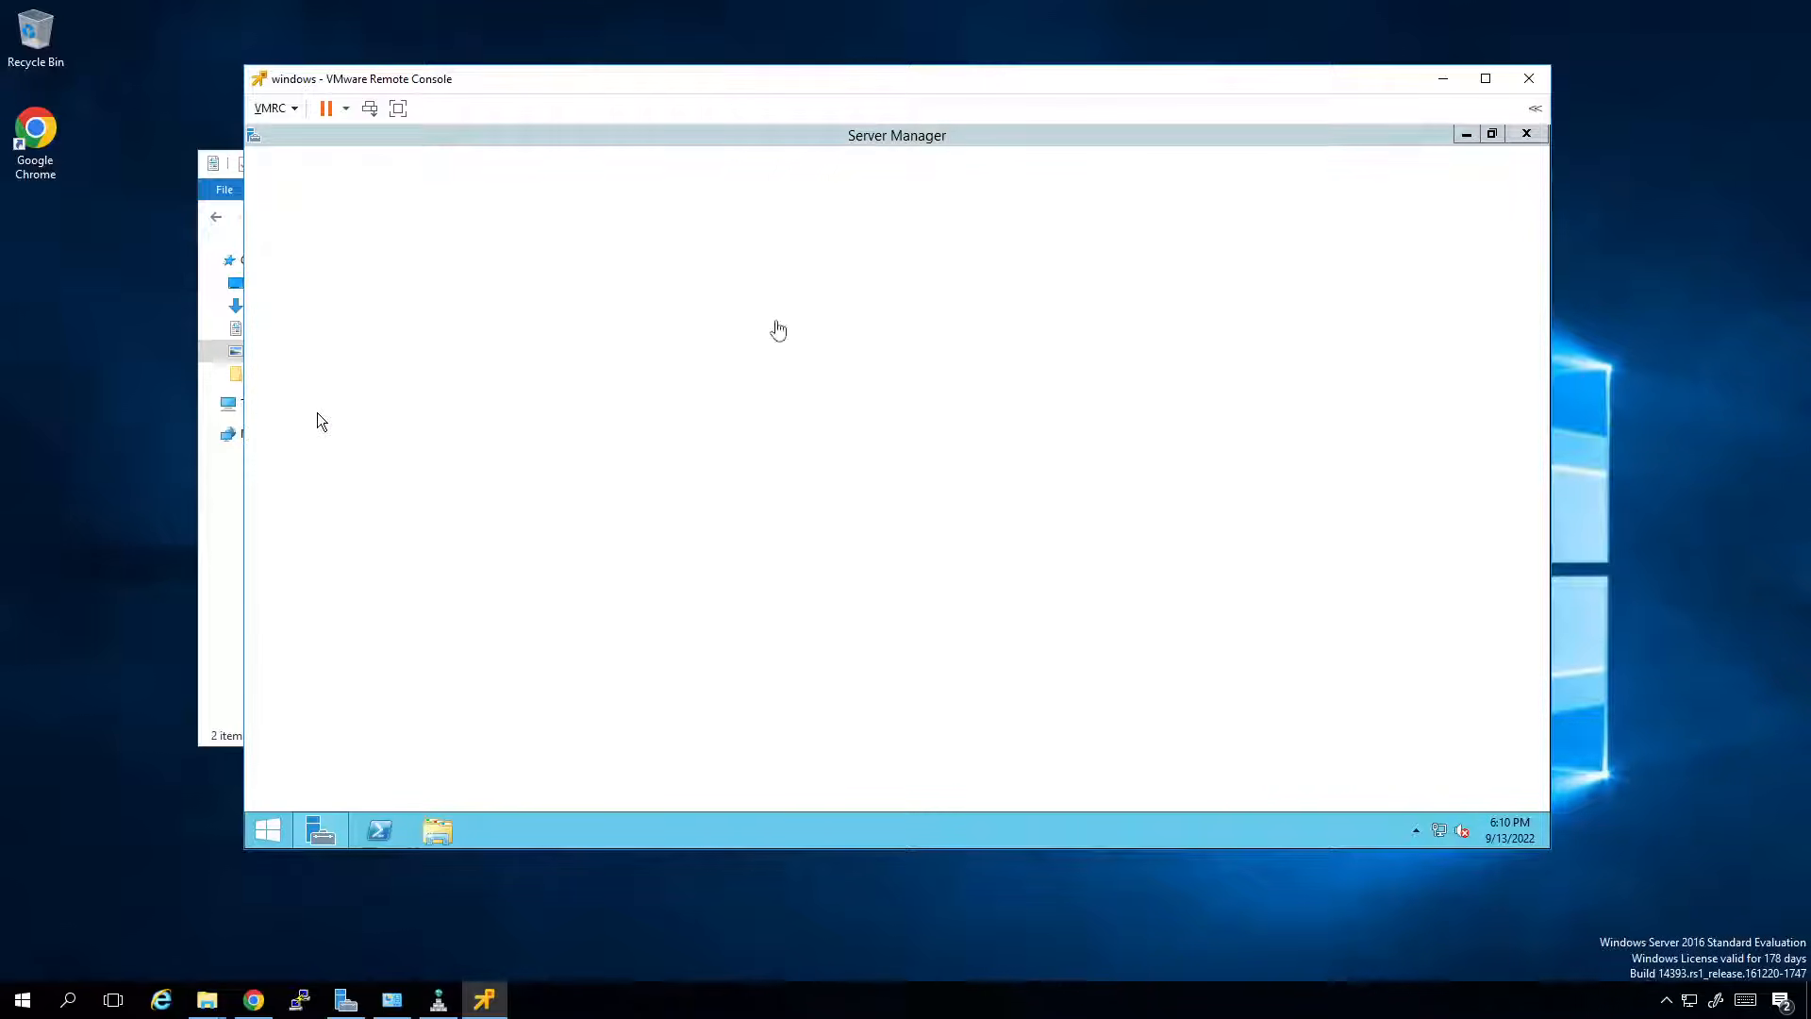
Look through the remote console's main menu and close it without choosing anything.
left_click(283, 108)
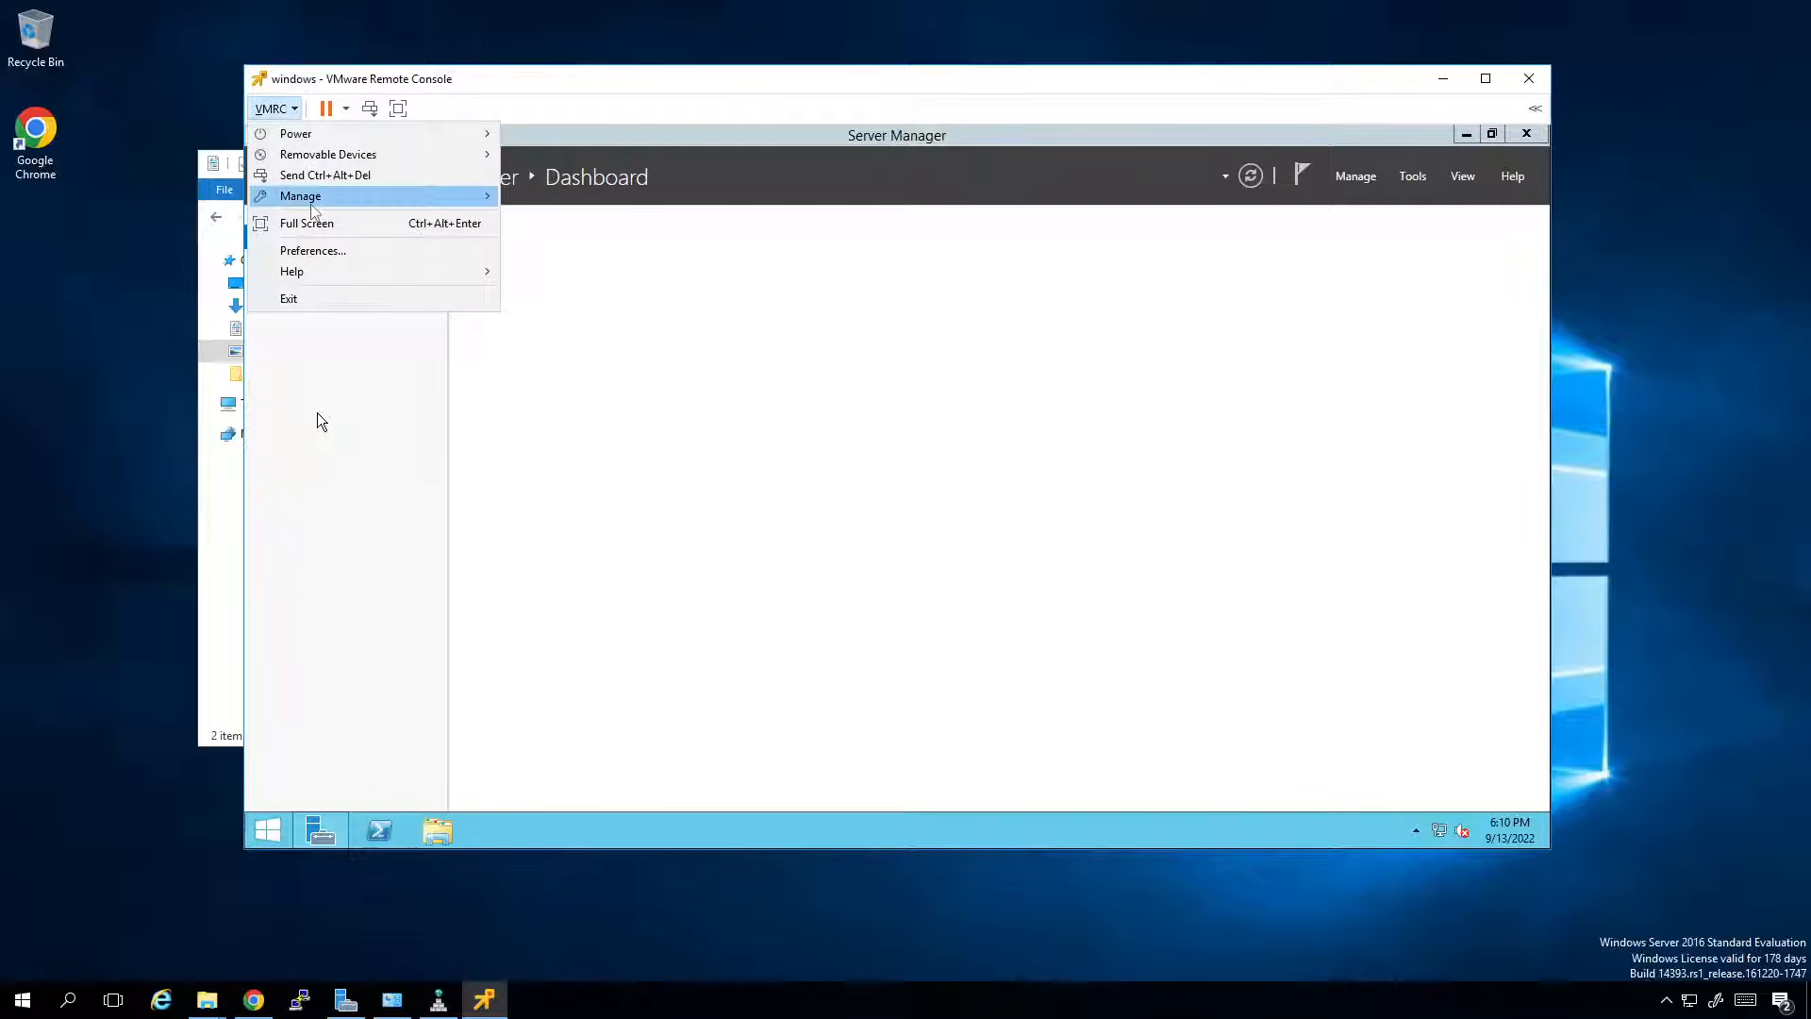
mouse_move(483, 196)
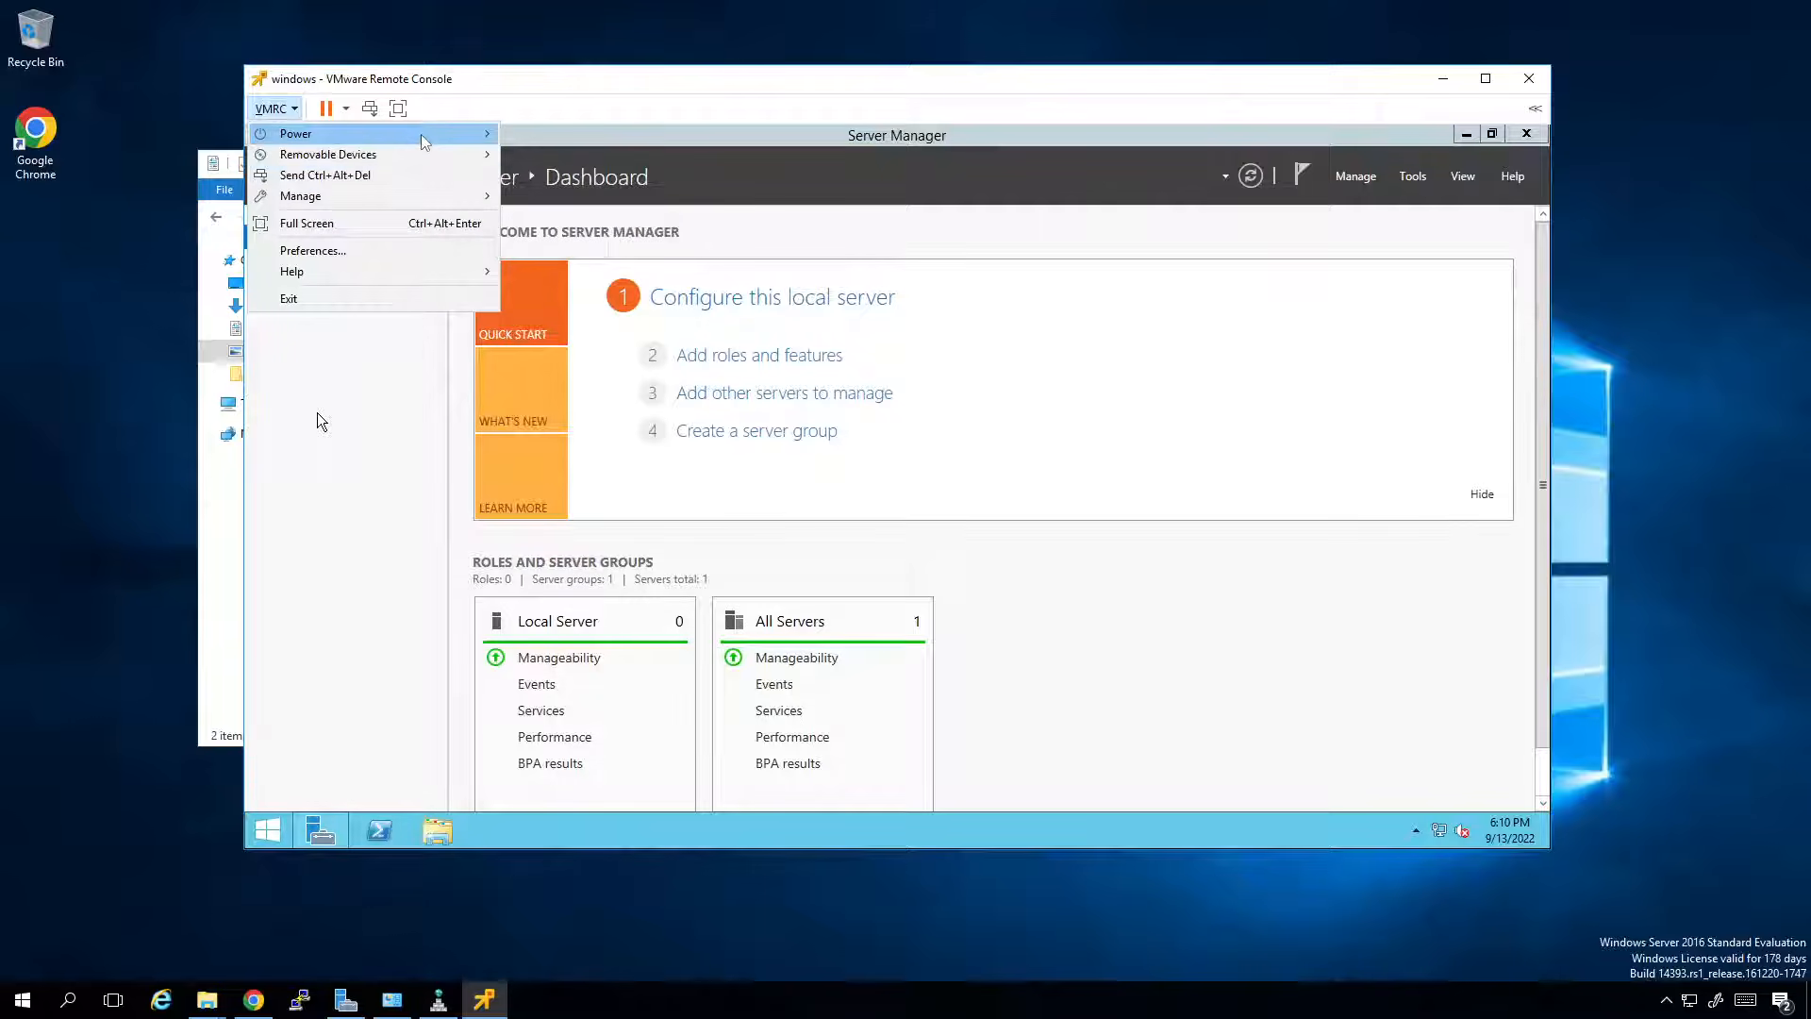
mouse_move(422, 162)
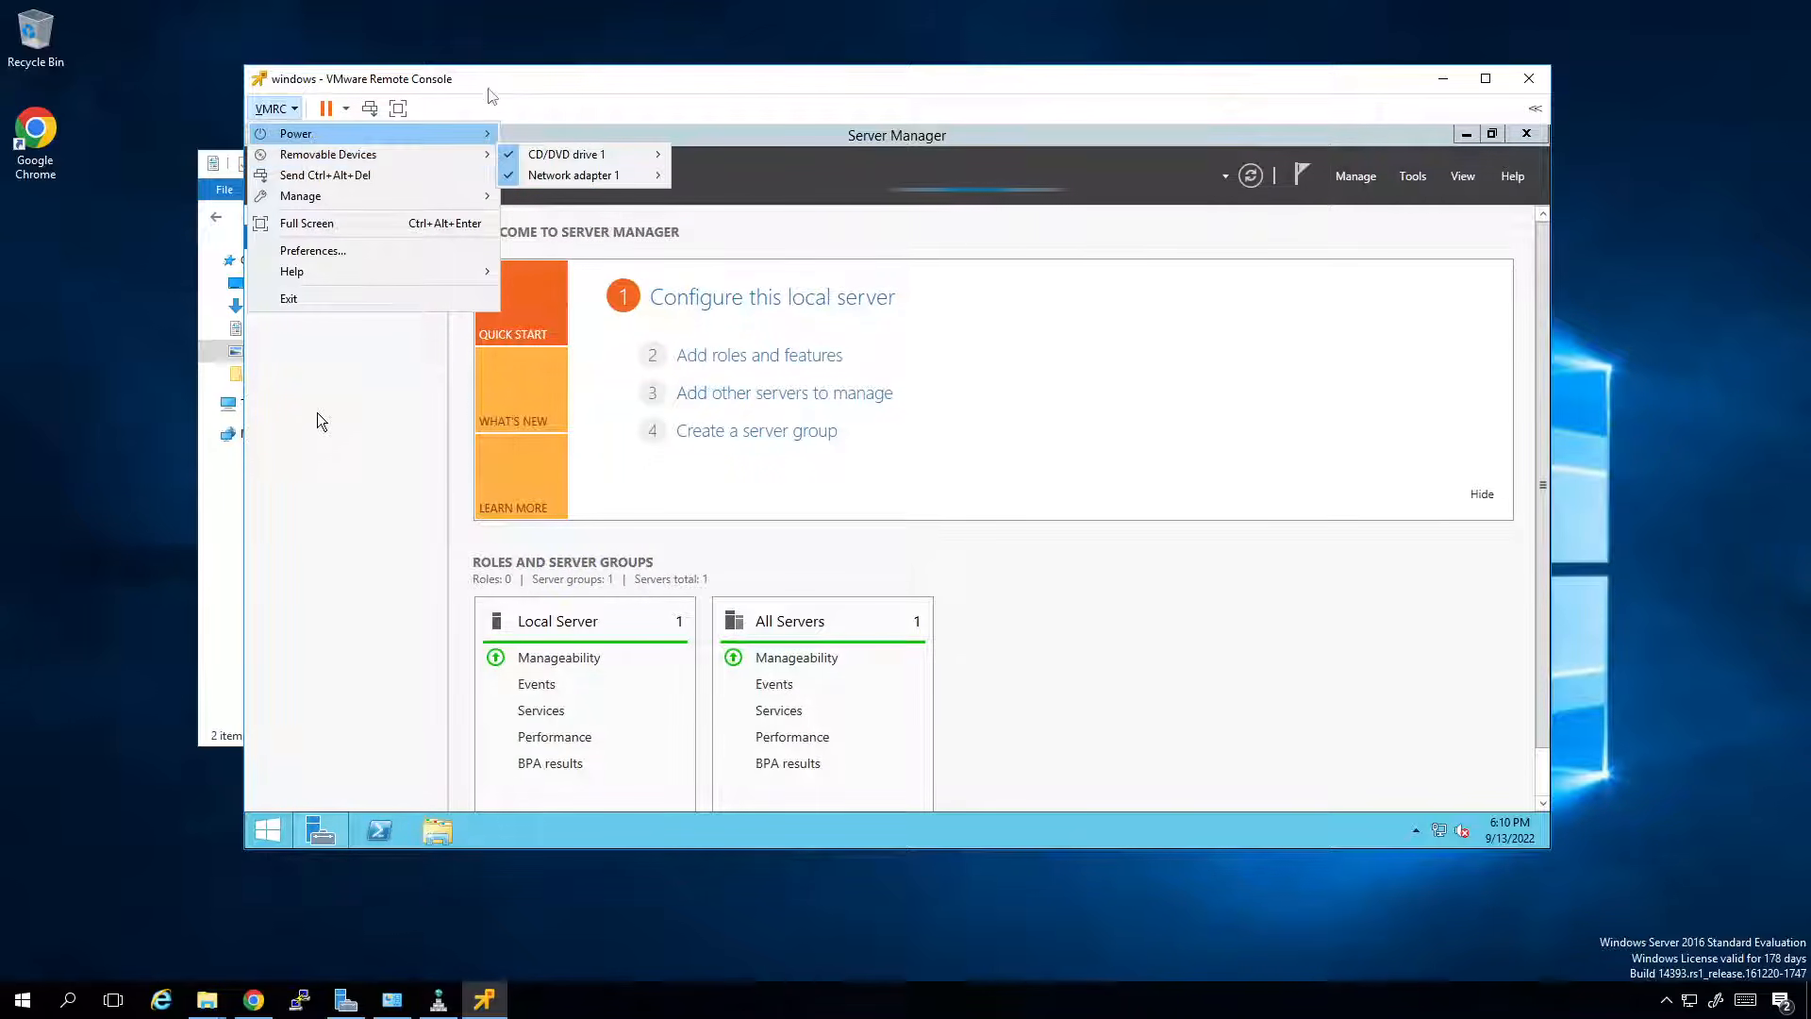
left_click(514, 85)
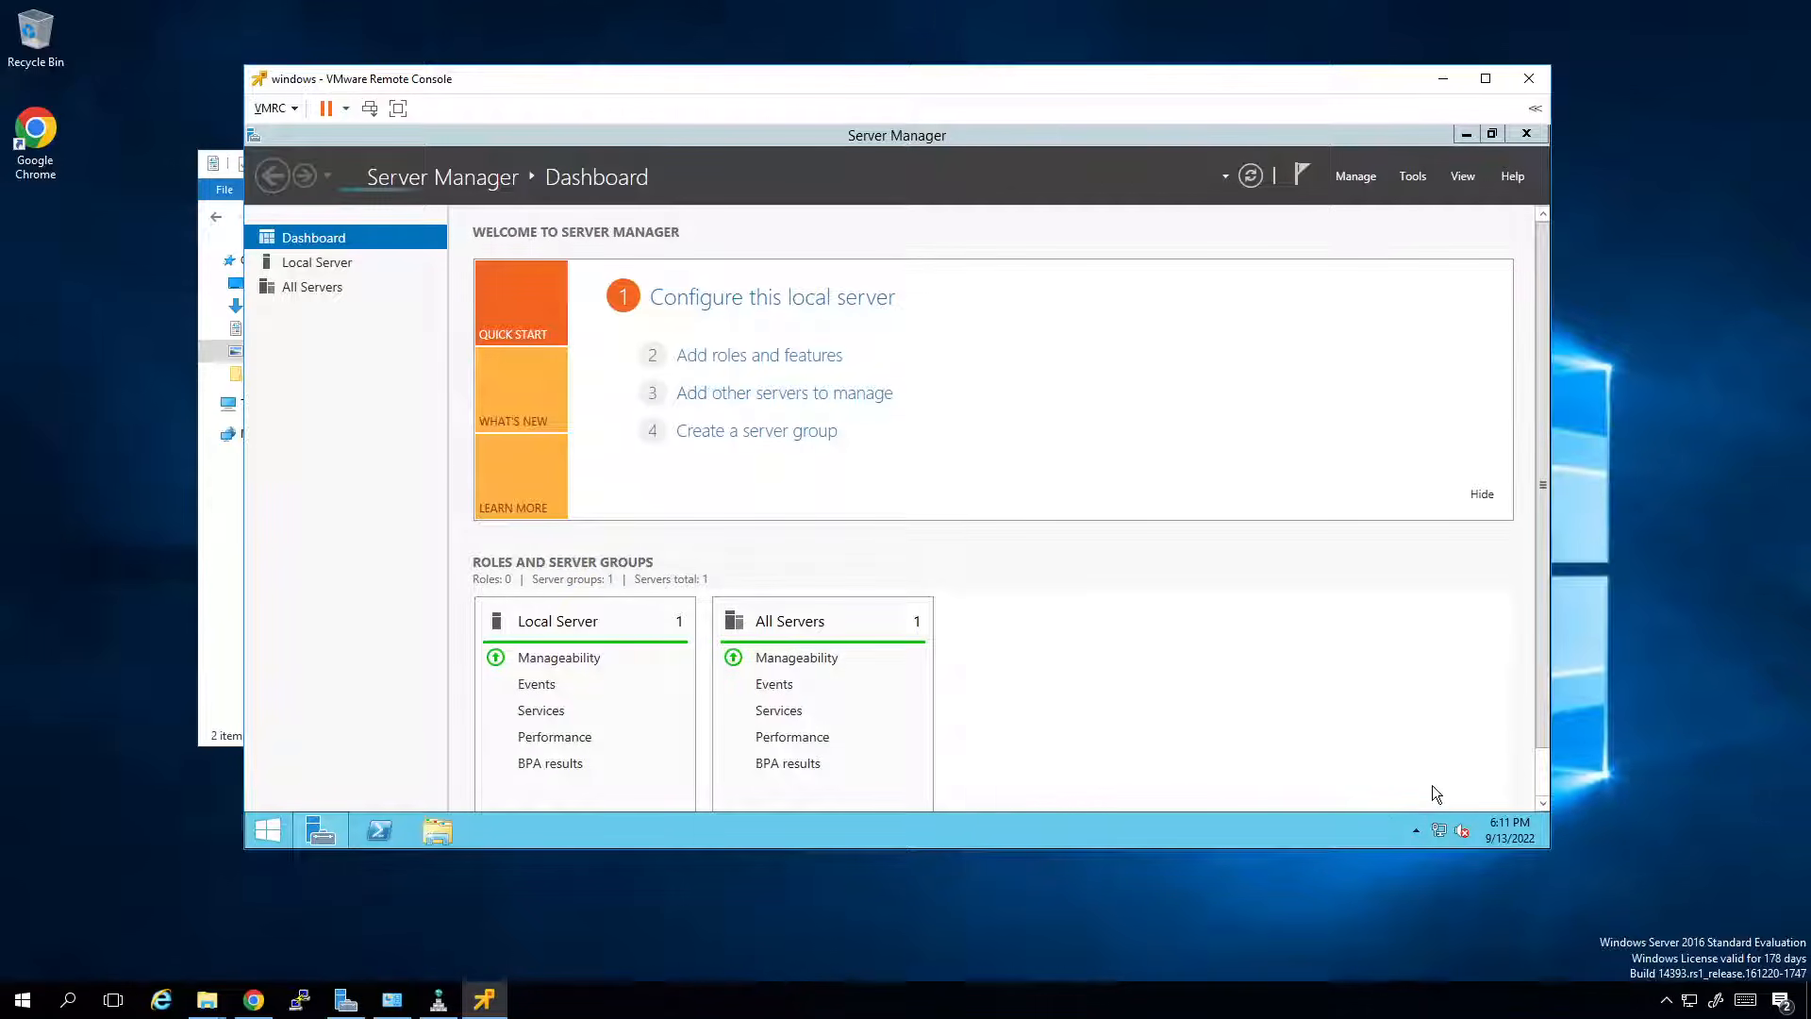
In taskbar properties, set the Clock and Volume system icons to Off and confirm.
left_click(1417, 832)
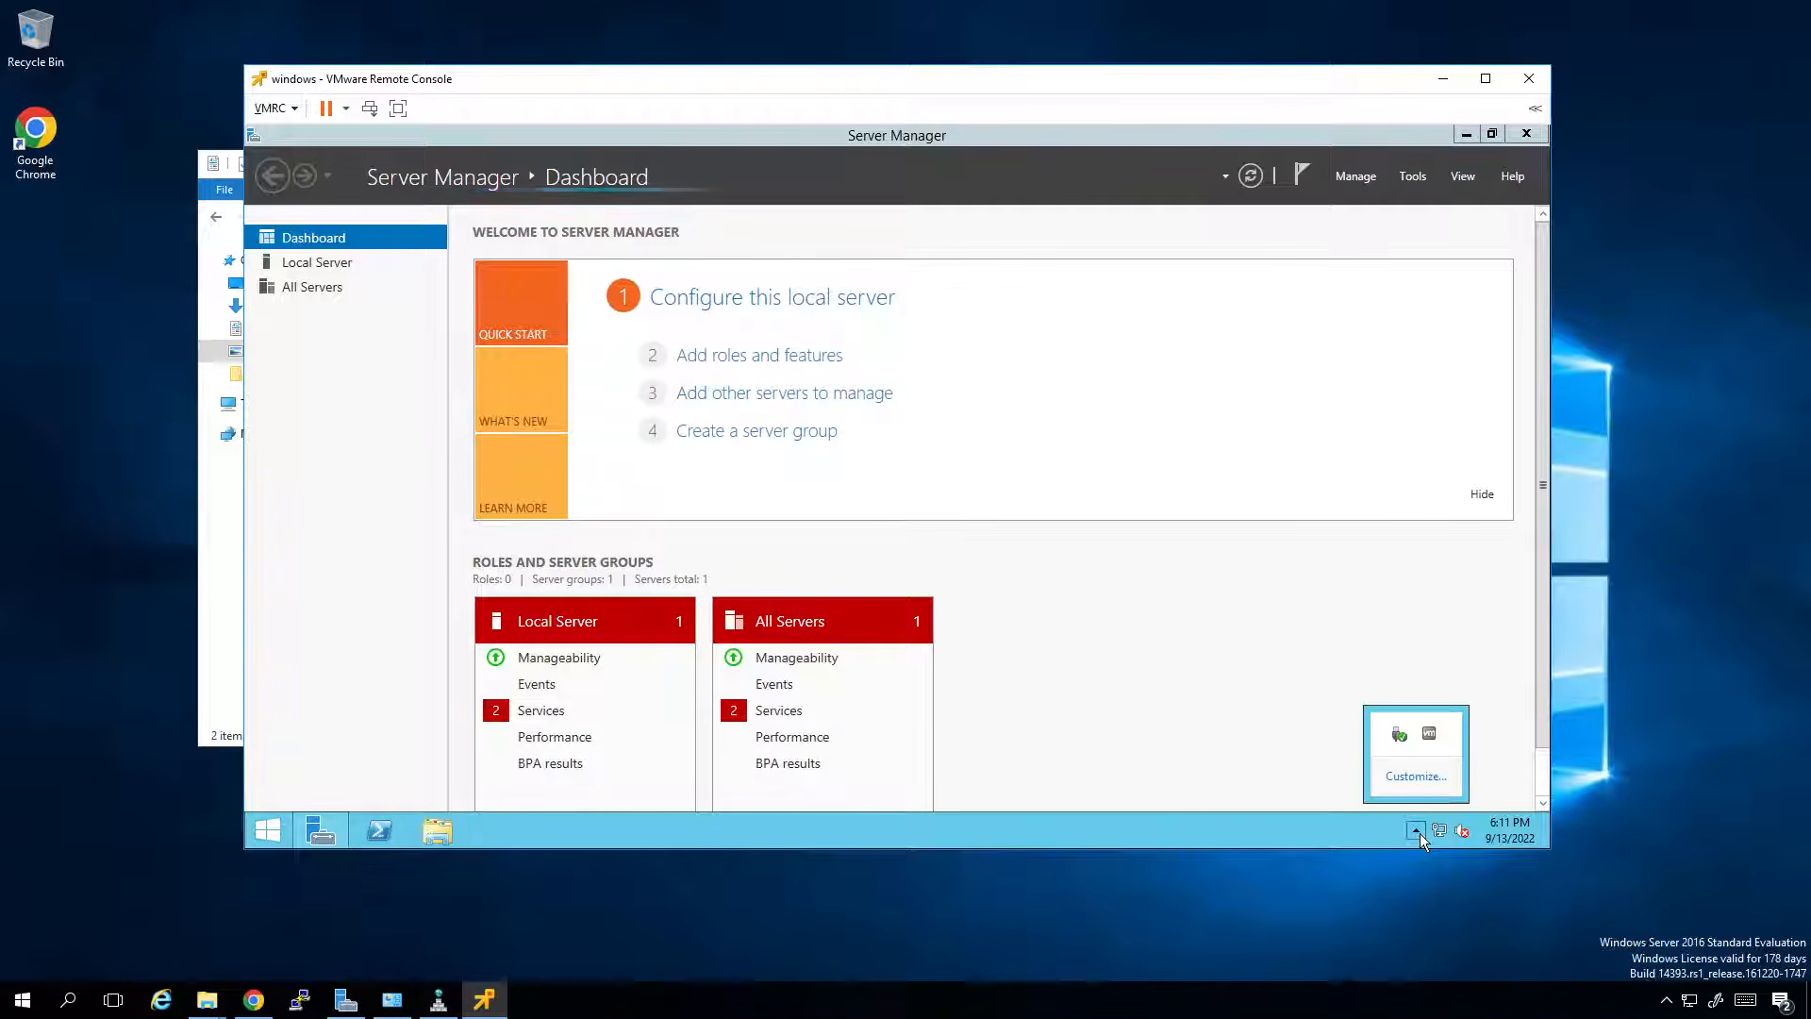
right_click(1343, 819)
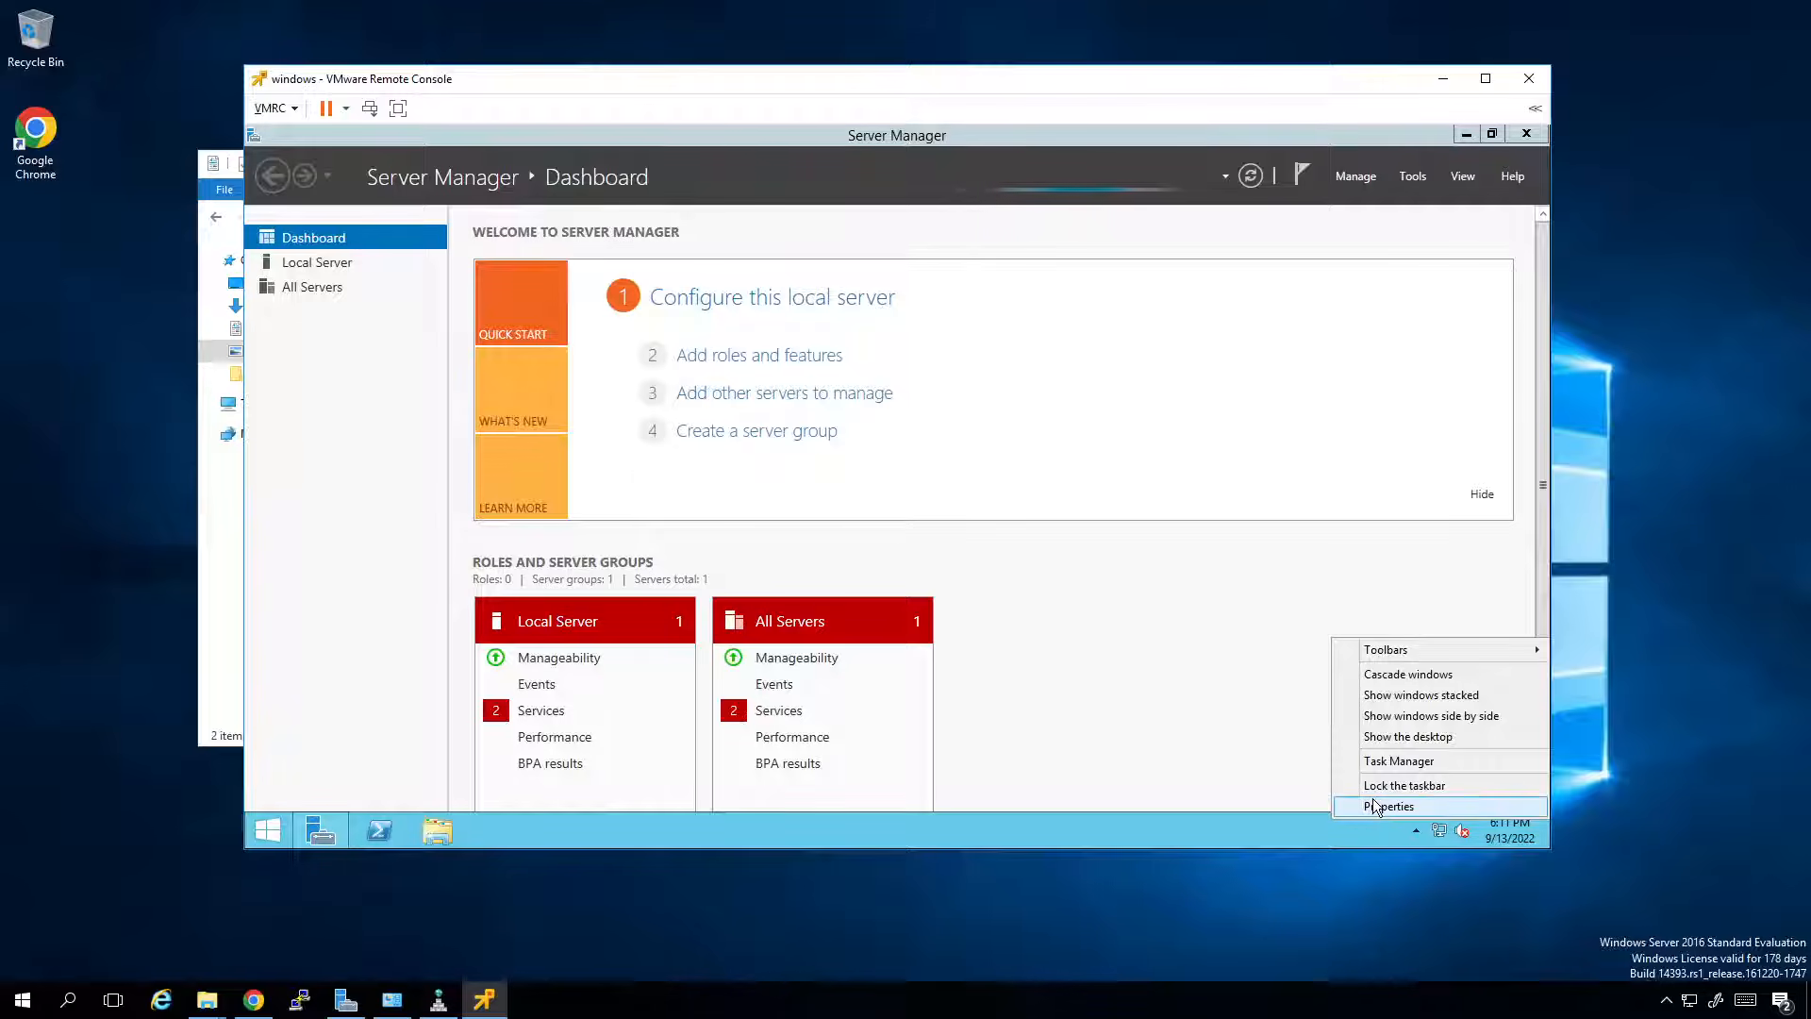
left_click(1379, 804)
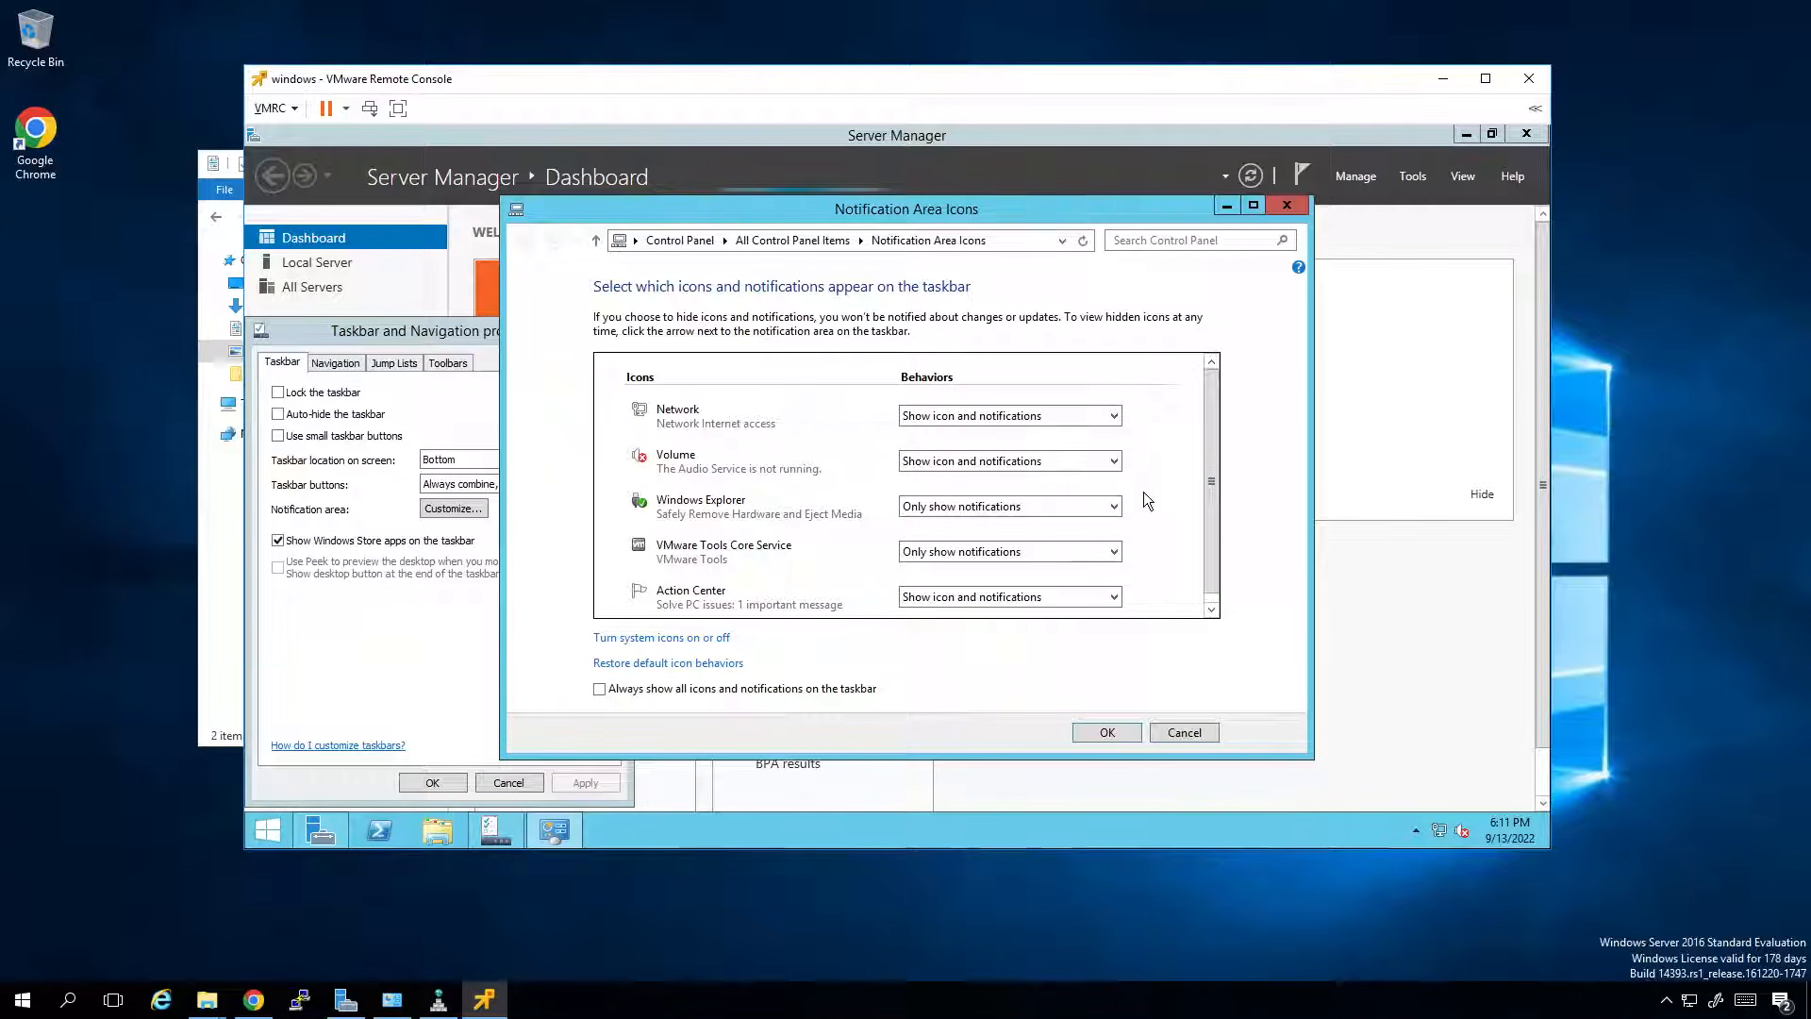
left_click(694, 638)
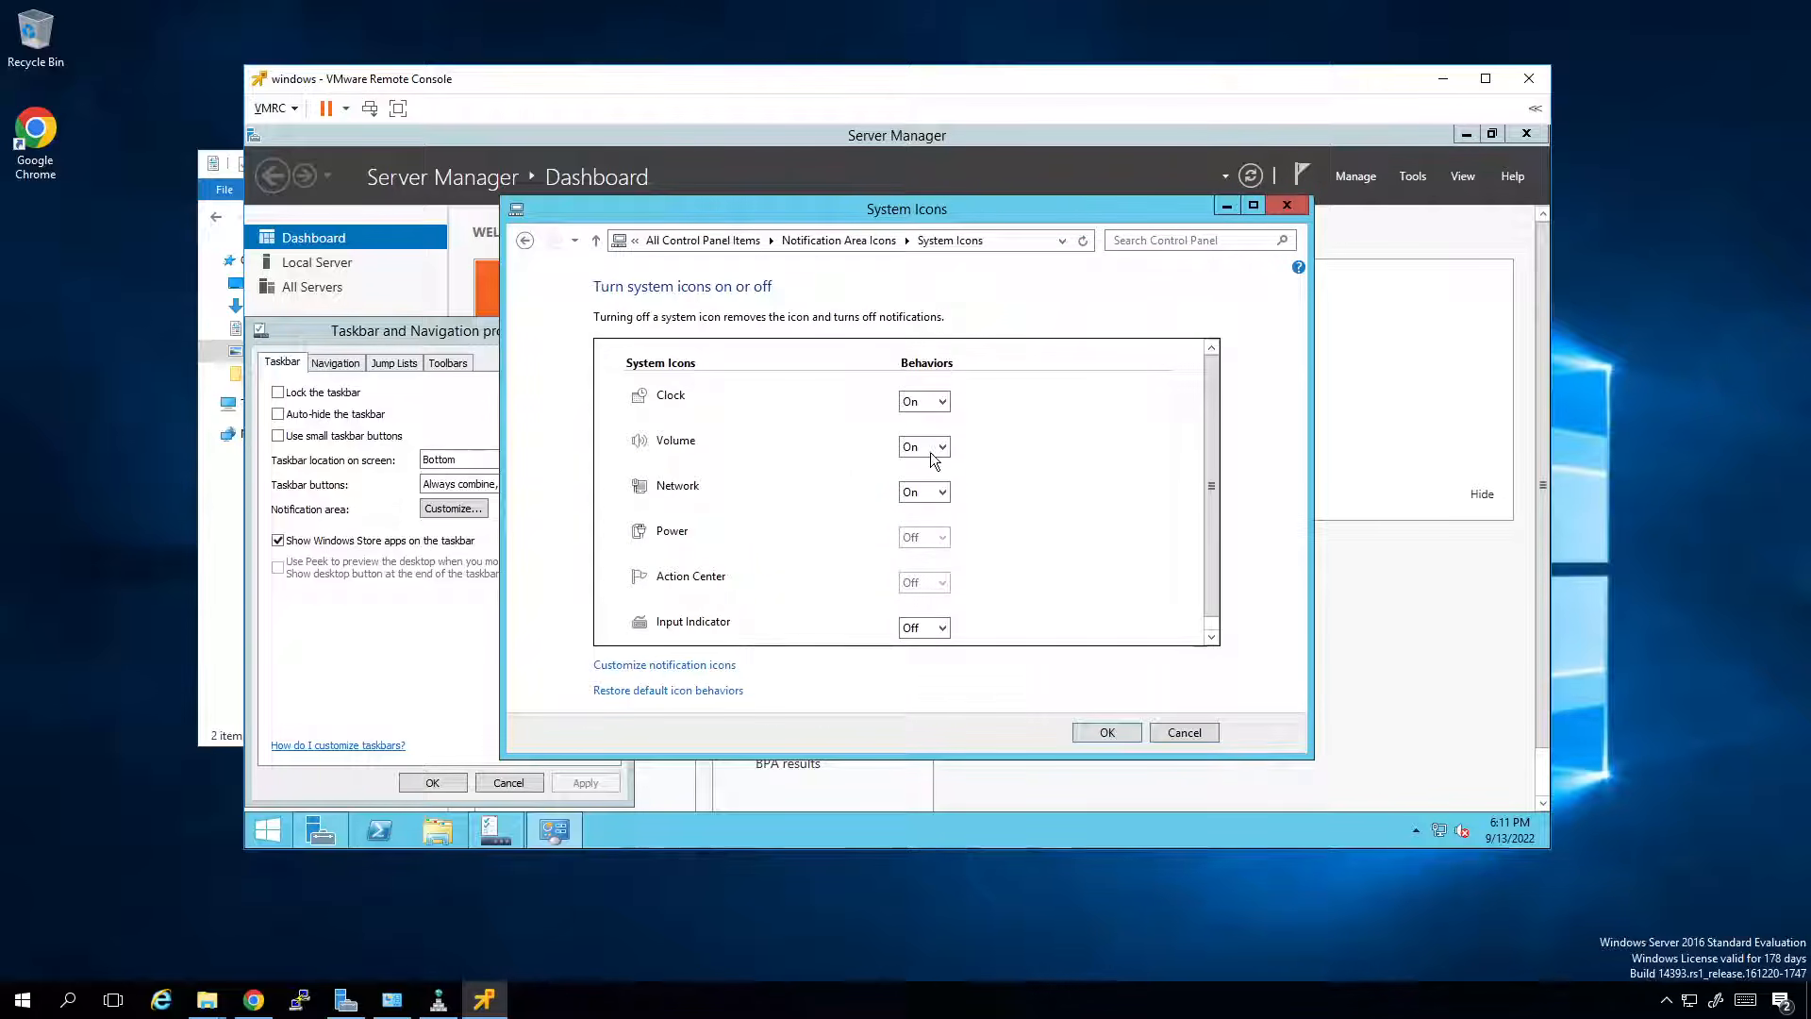
left_click(947, 404)
left_click(920, 432)
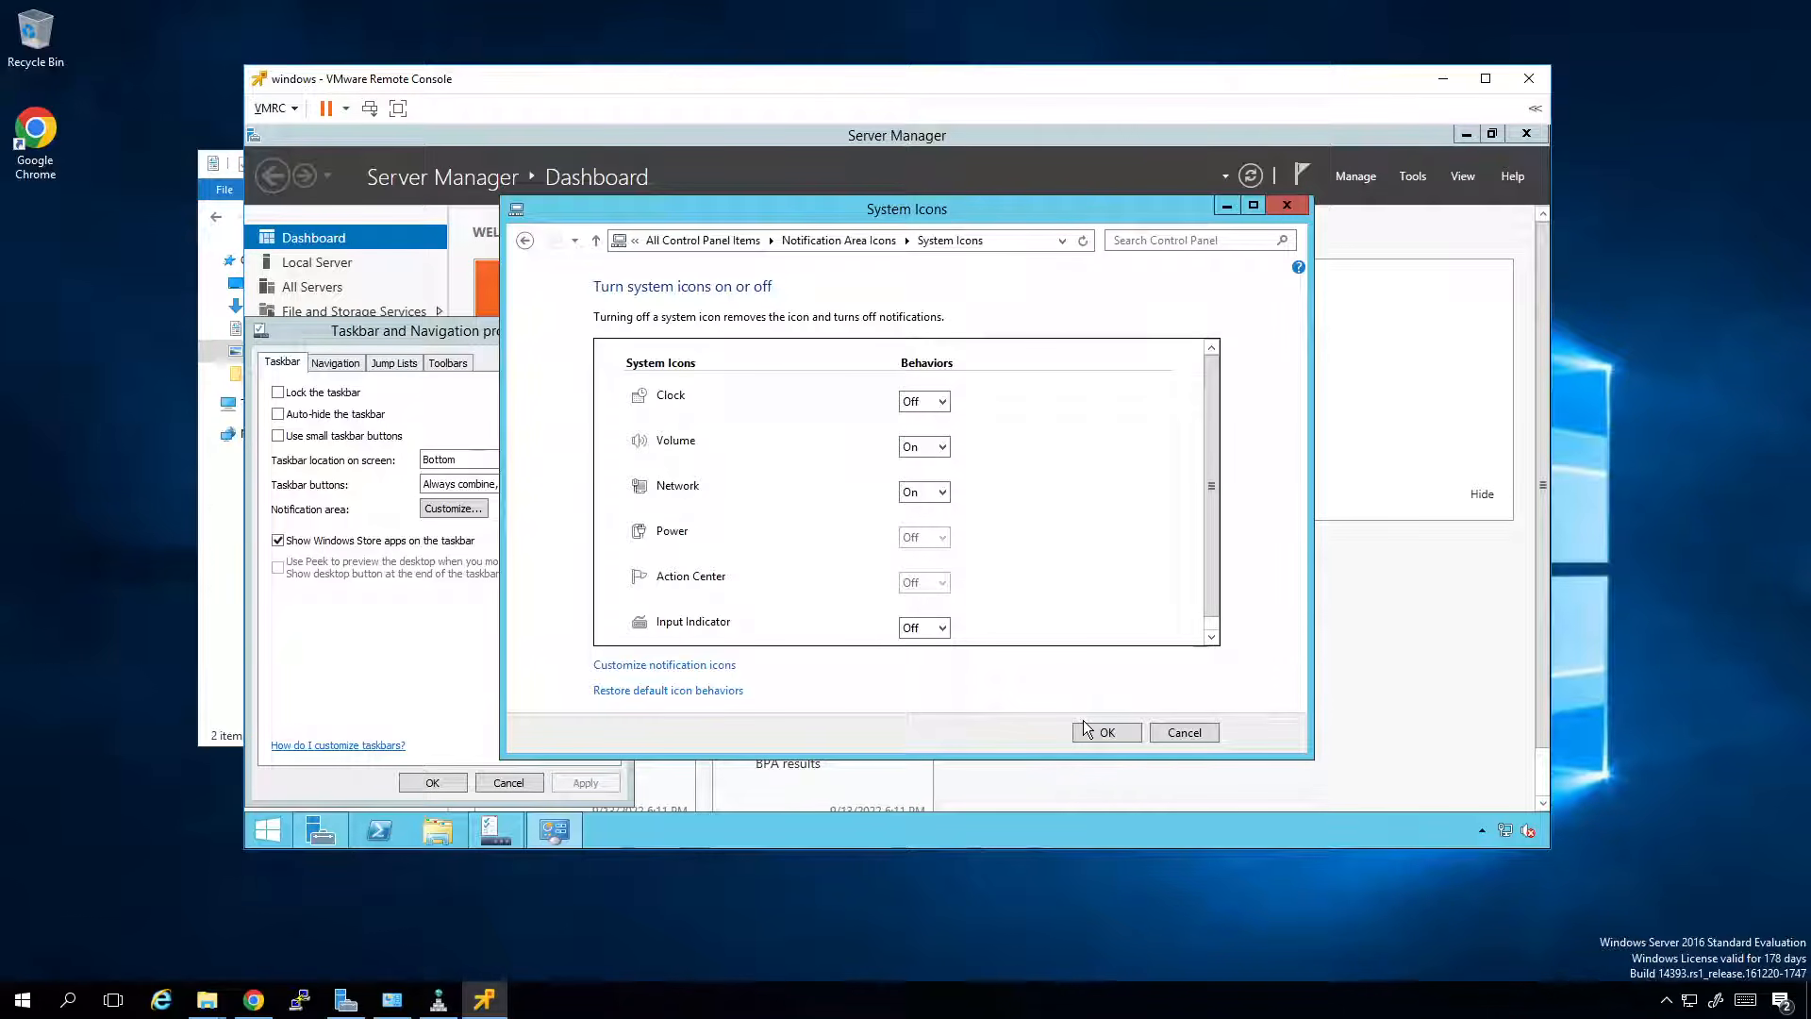
left_click(930, 449)
left_click(928, 480)
left_click(1099, 732)
left_click(1106, 733)
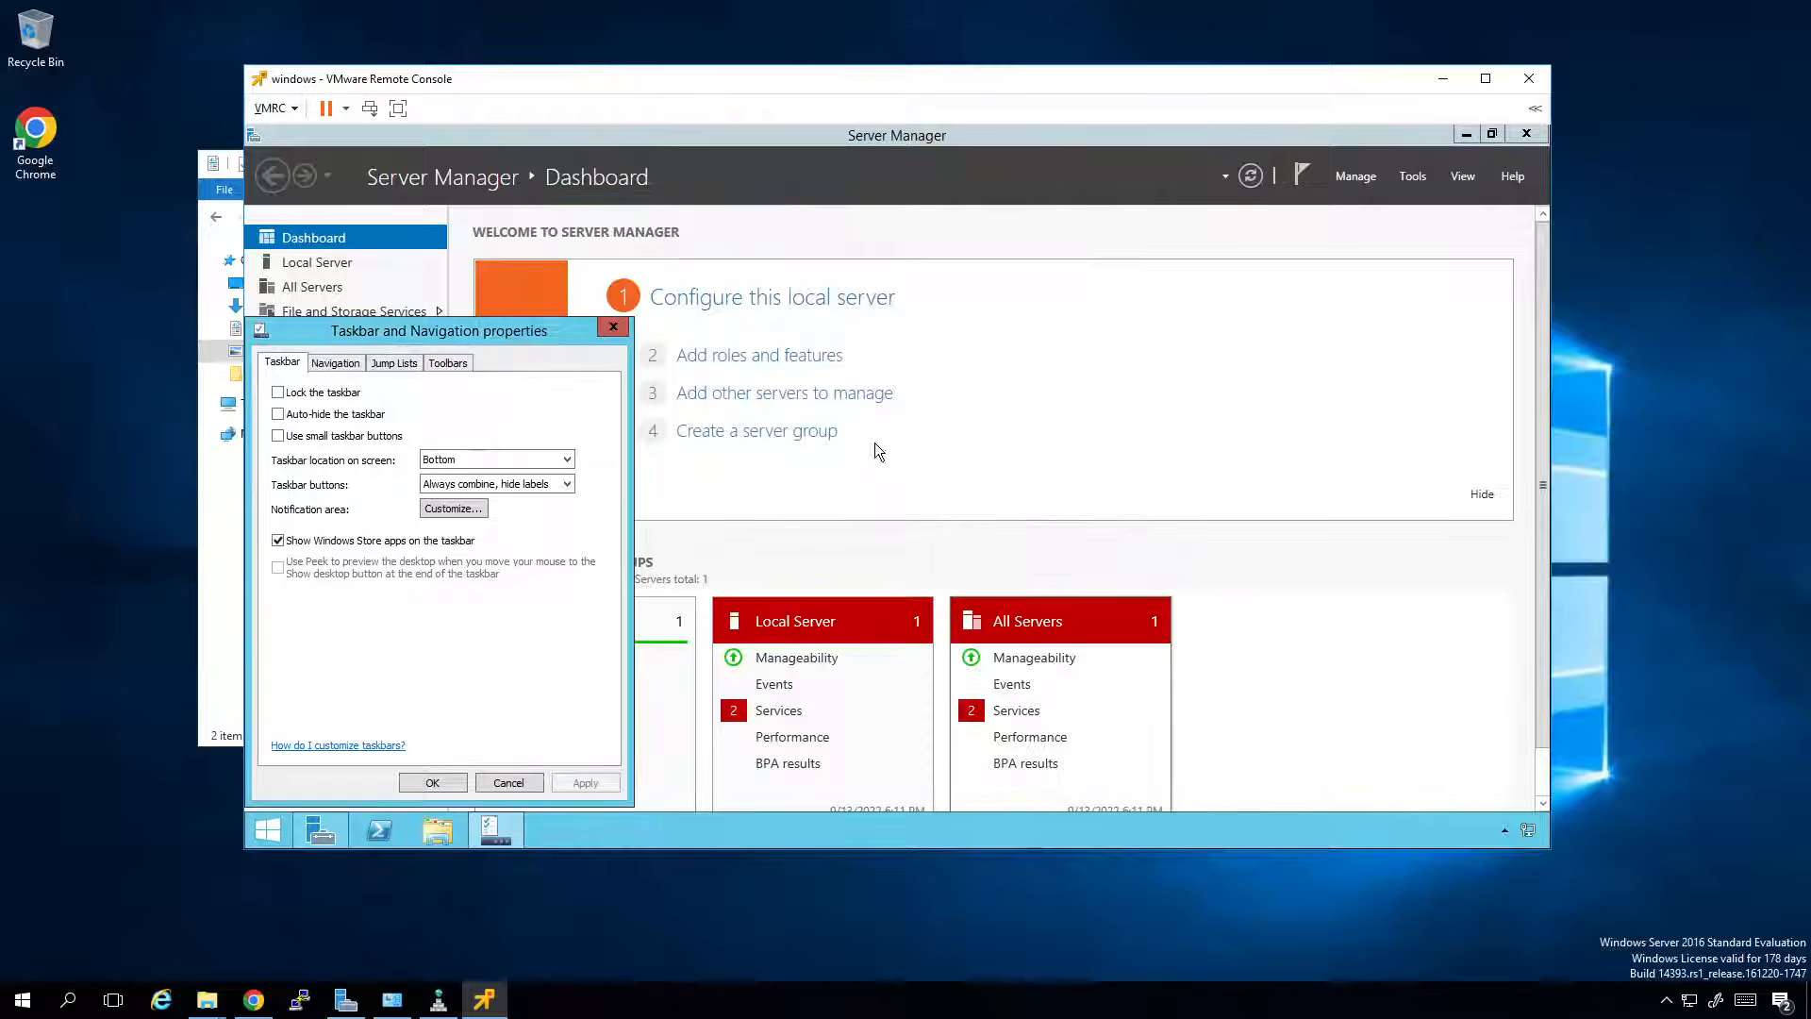
key("Return")
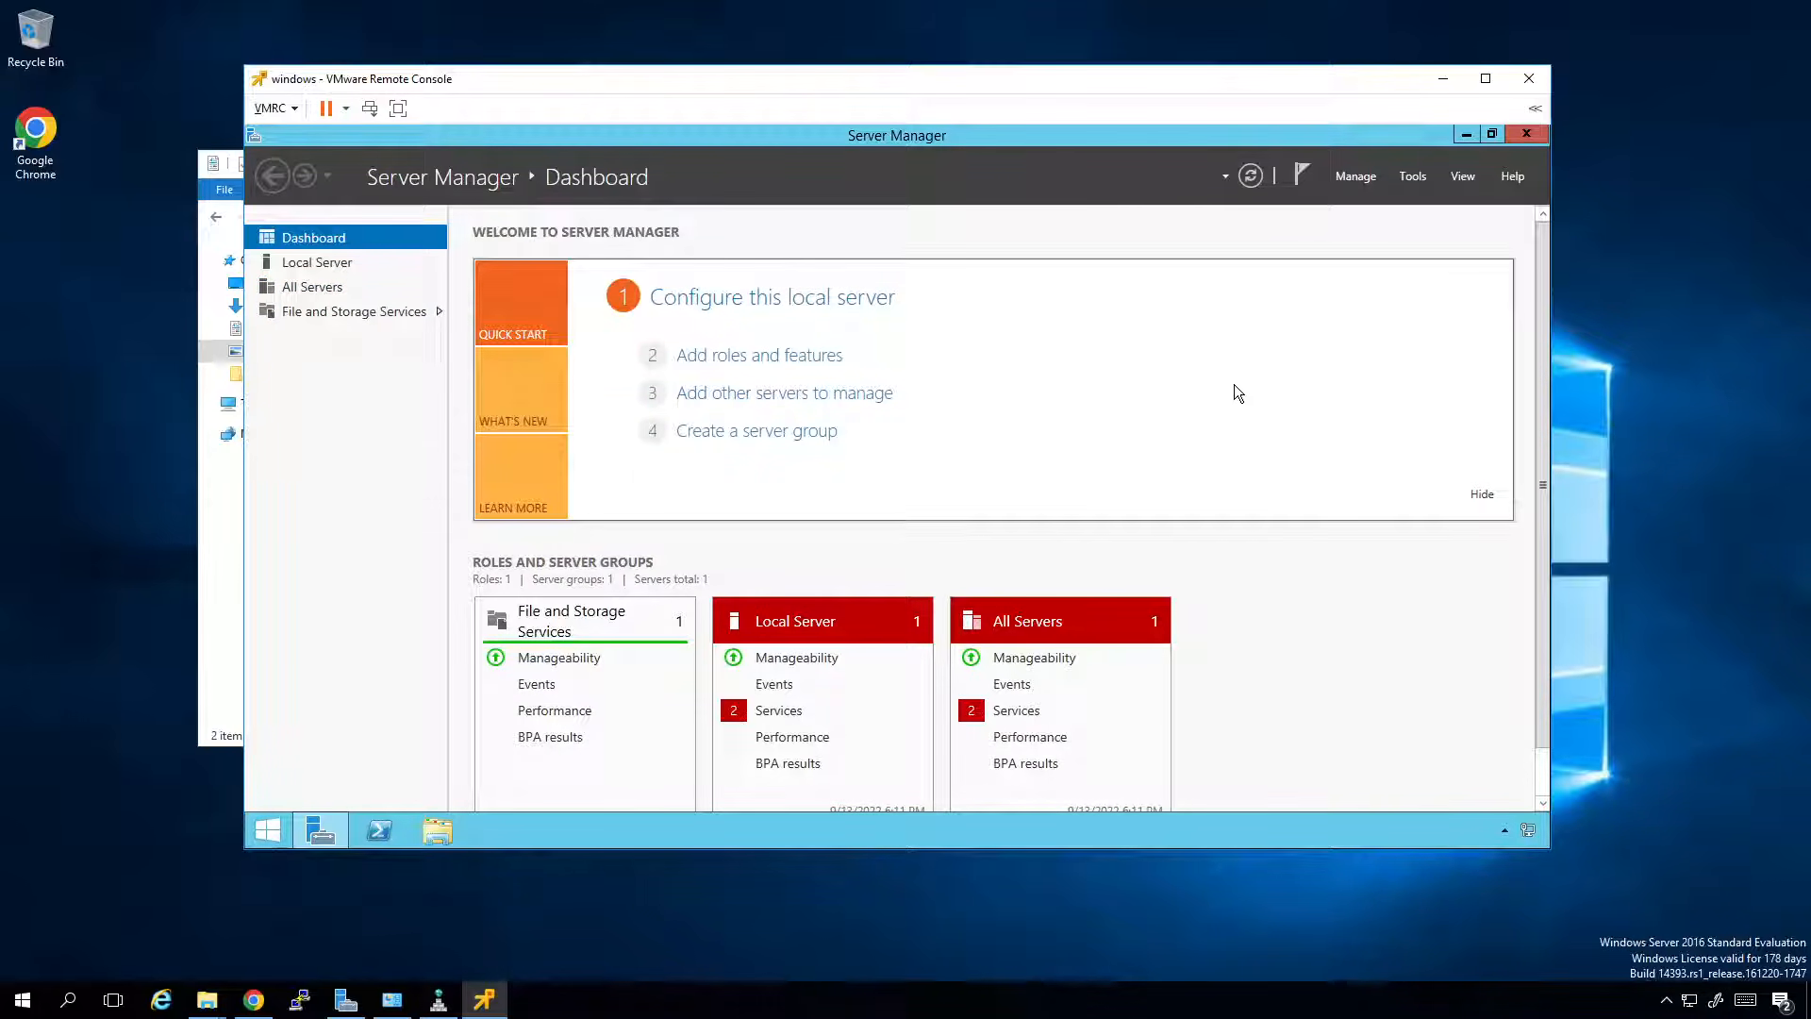
From Local Server properties, change the time zone to (UTC-06:00) Central Time (US & Canada).
left_click(301, 265)
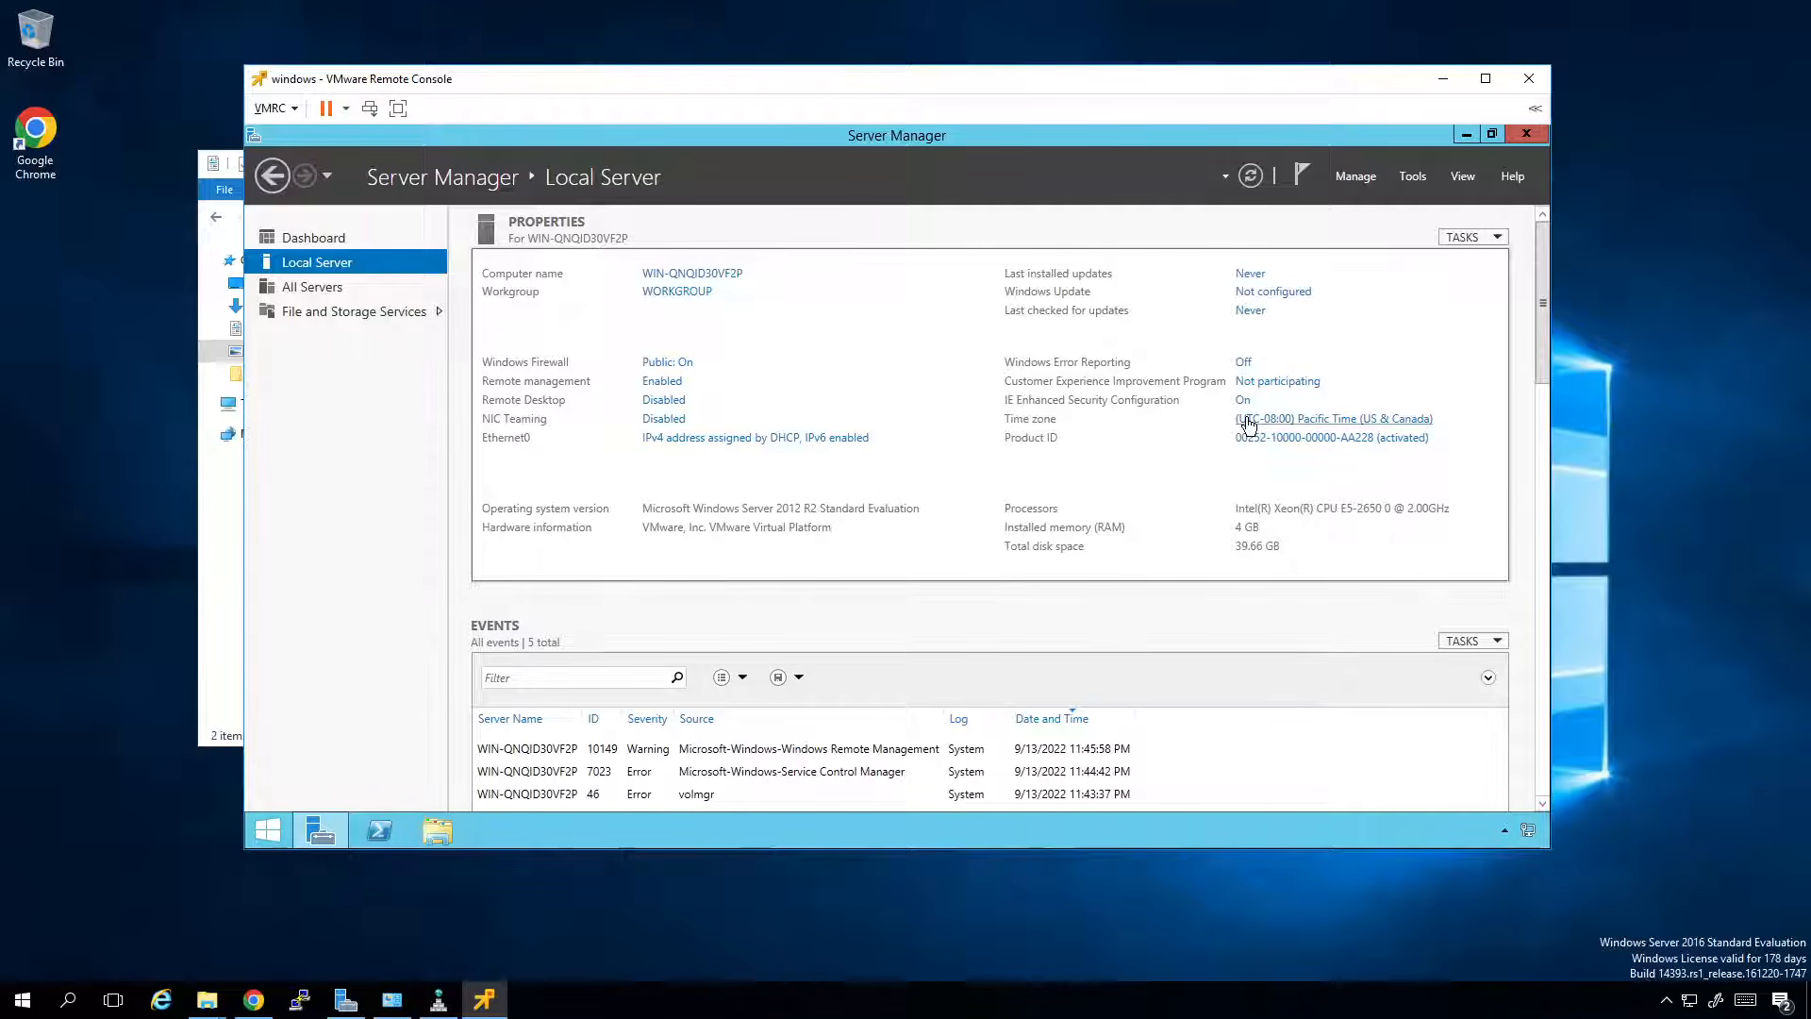
left_click(1247, 421)
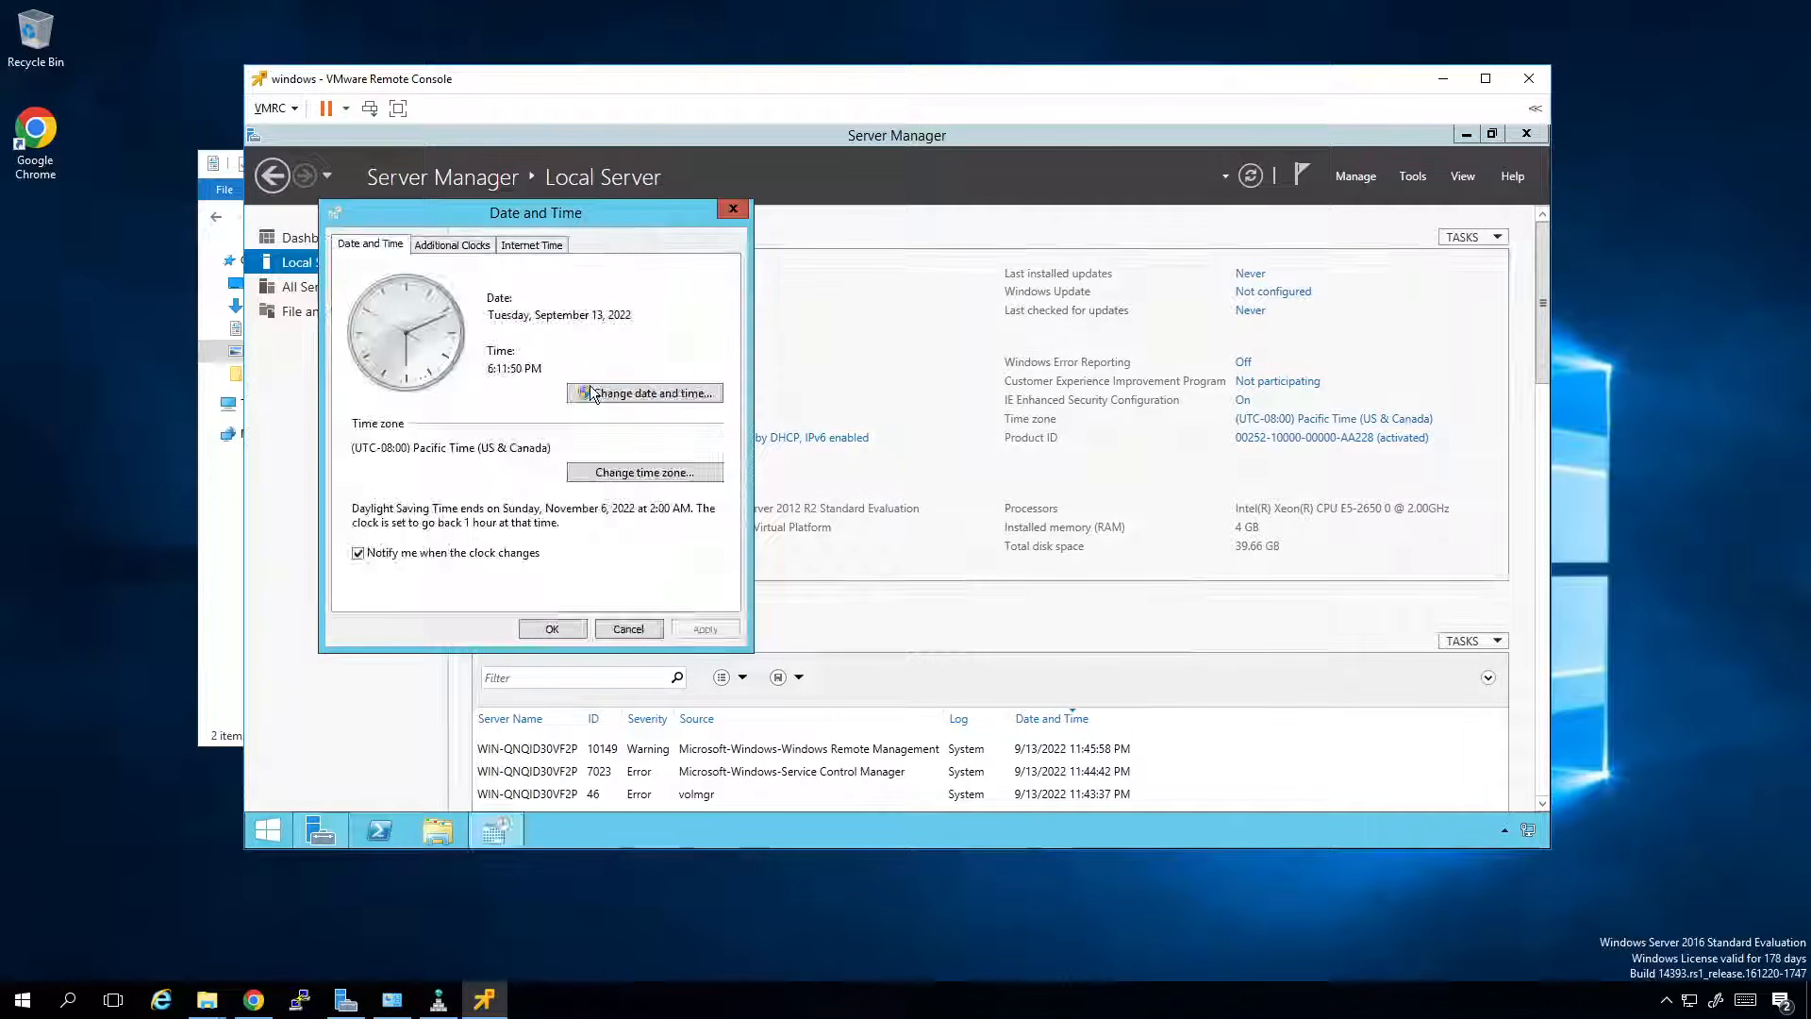
left_click(620, 475)
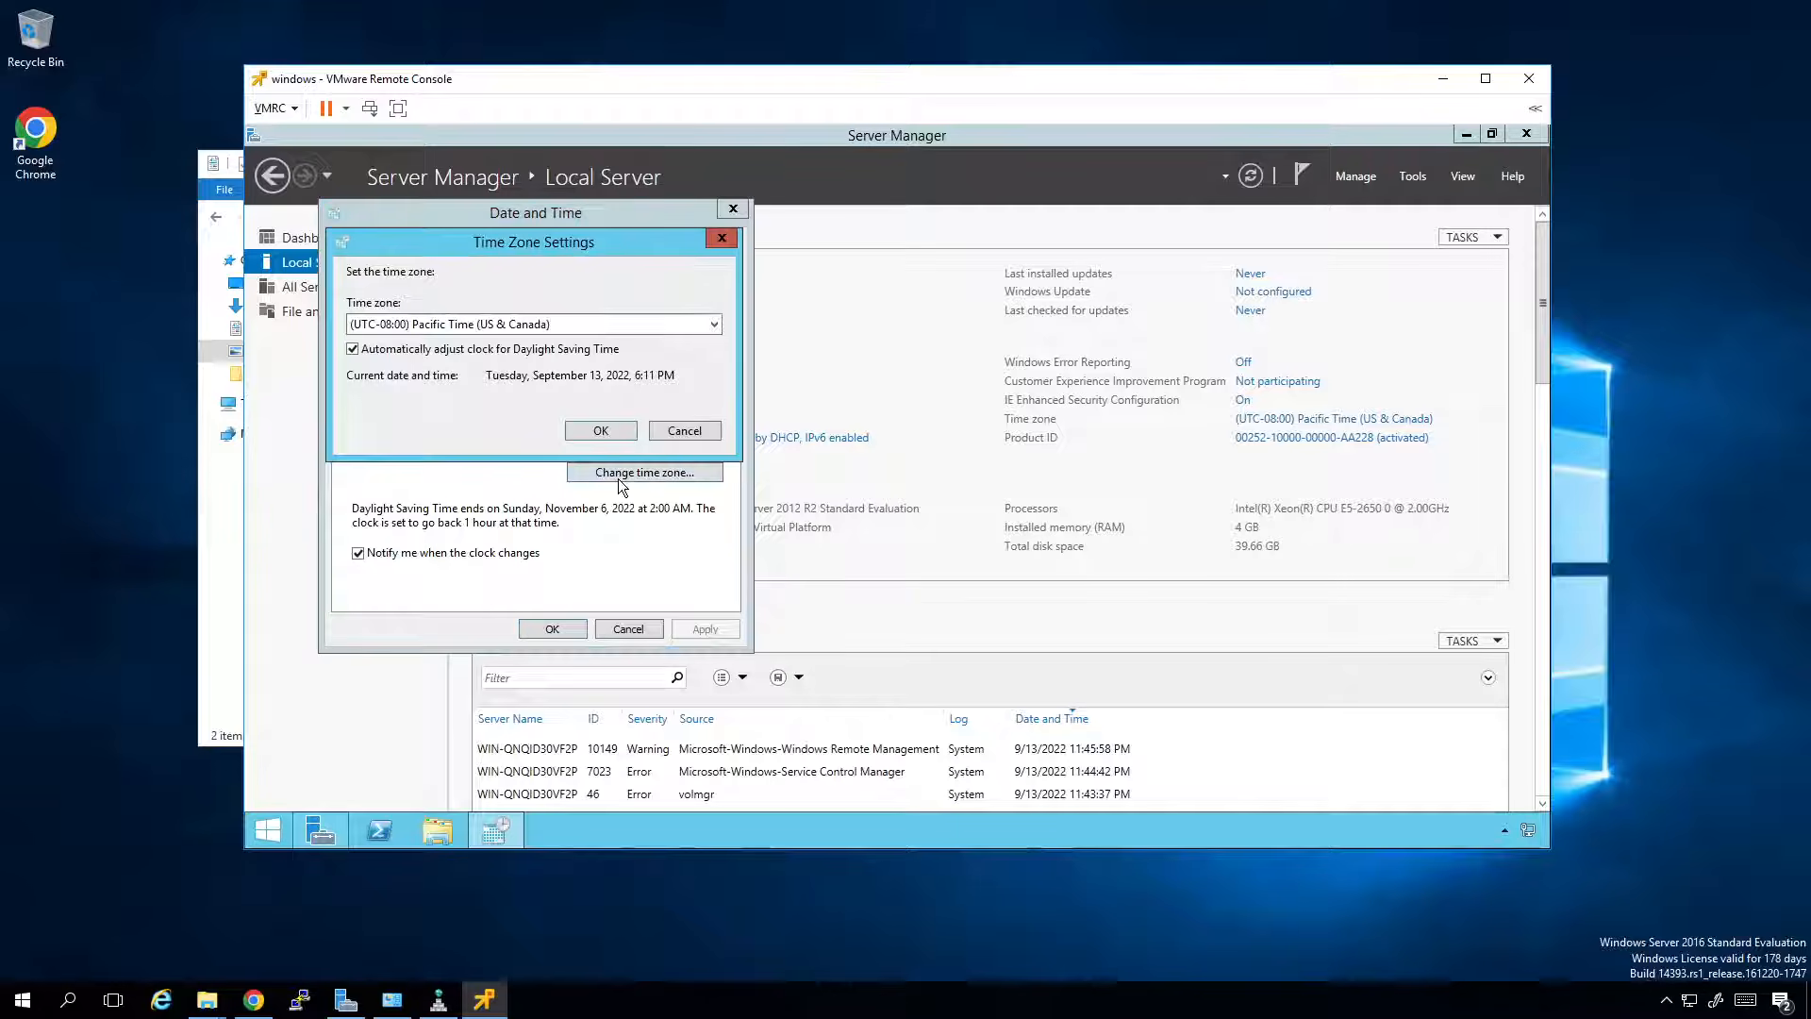
left_click(602, 325)
left_click(579, 412)
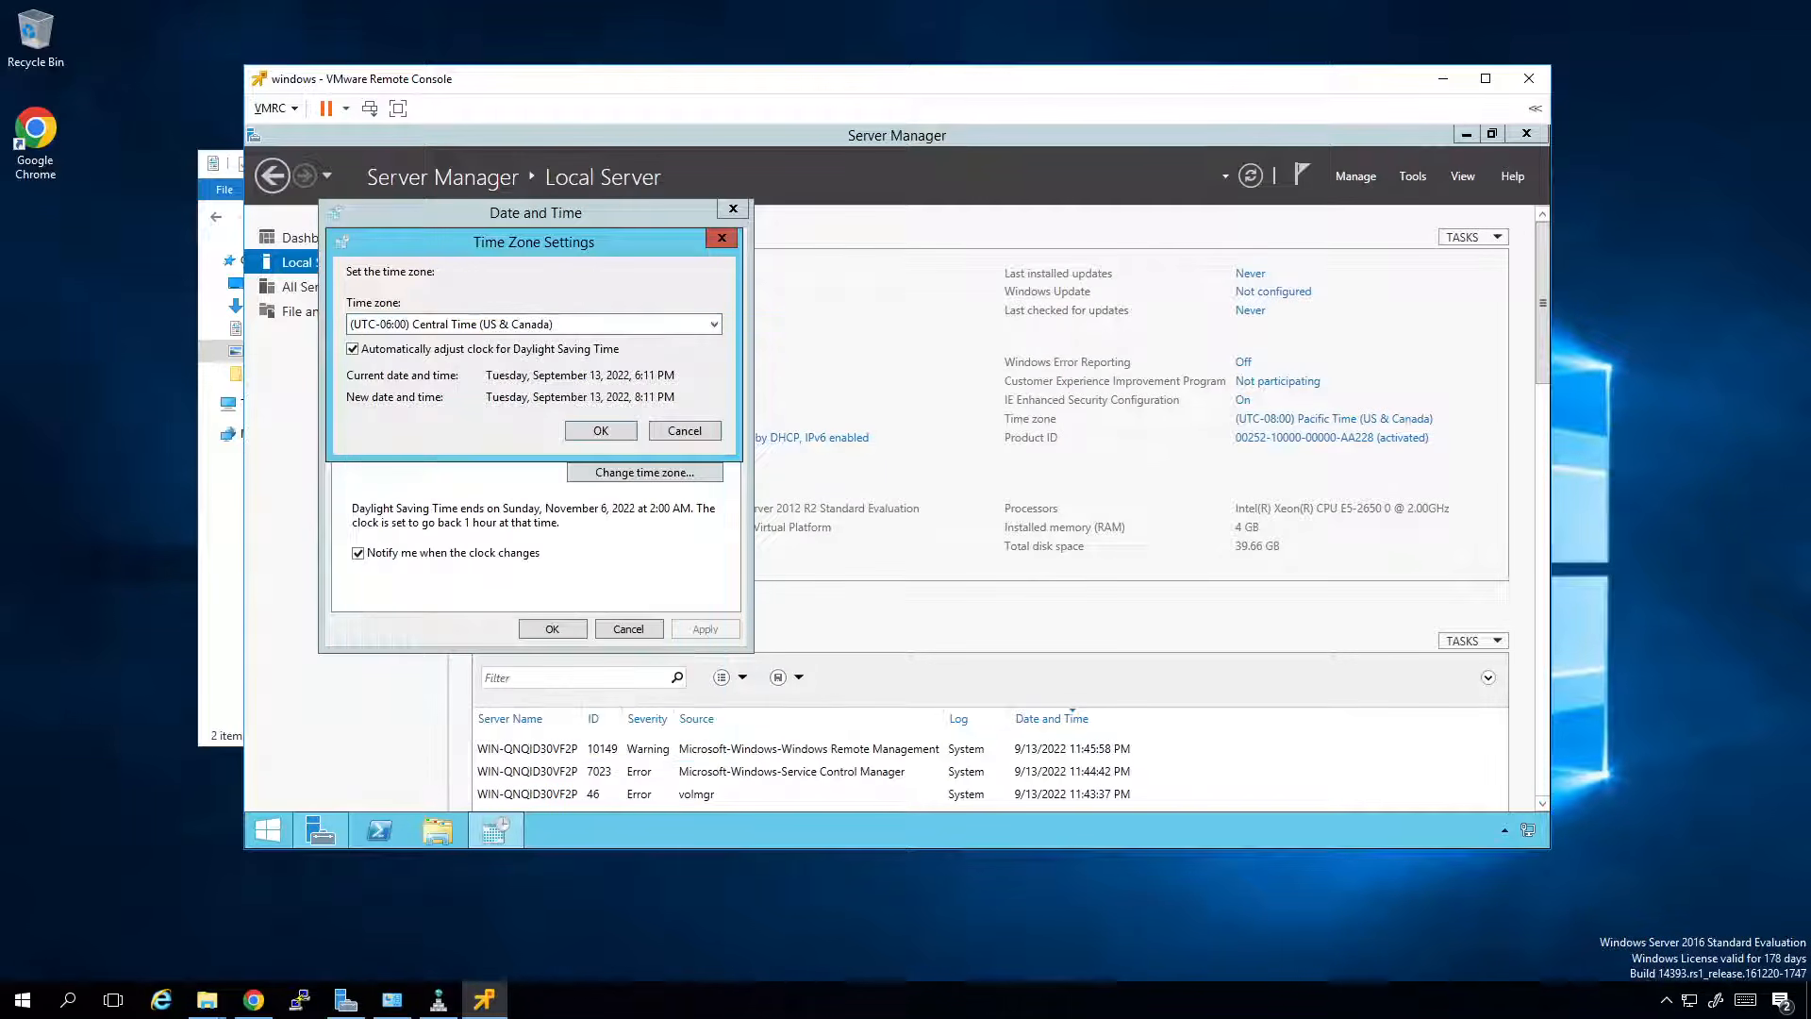
left_click(601, 431)
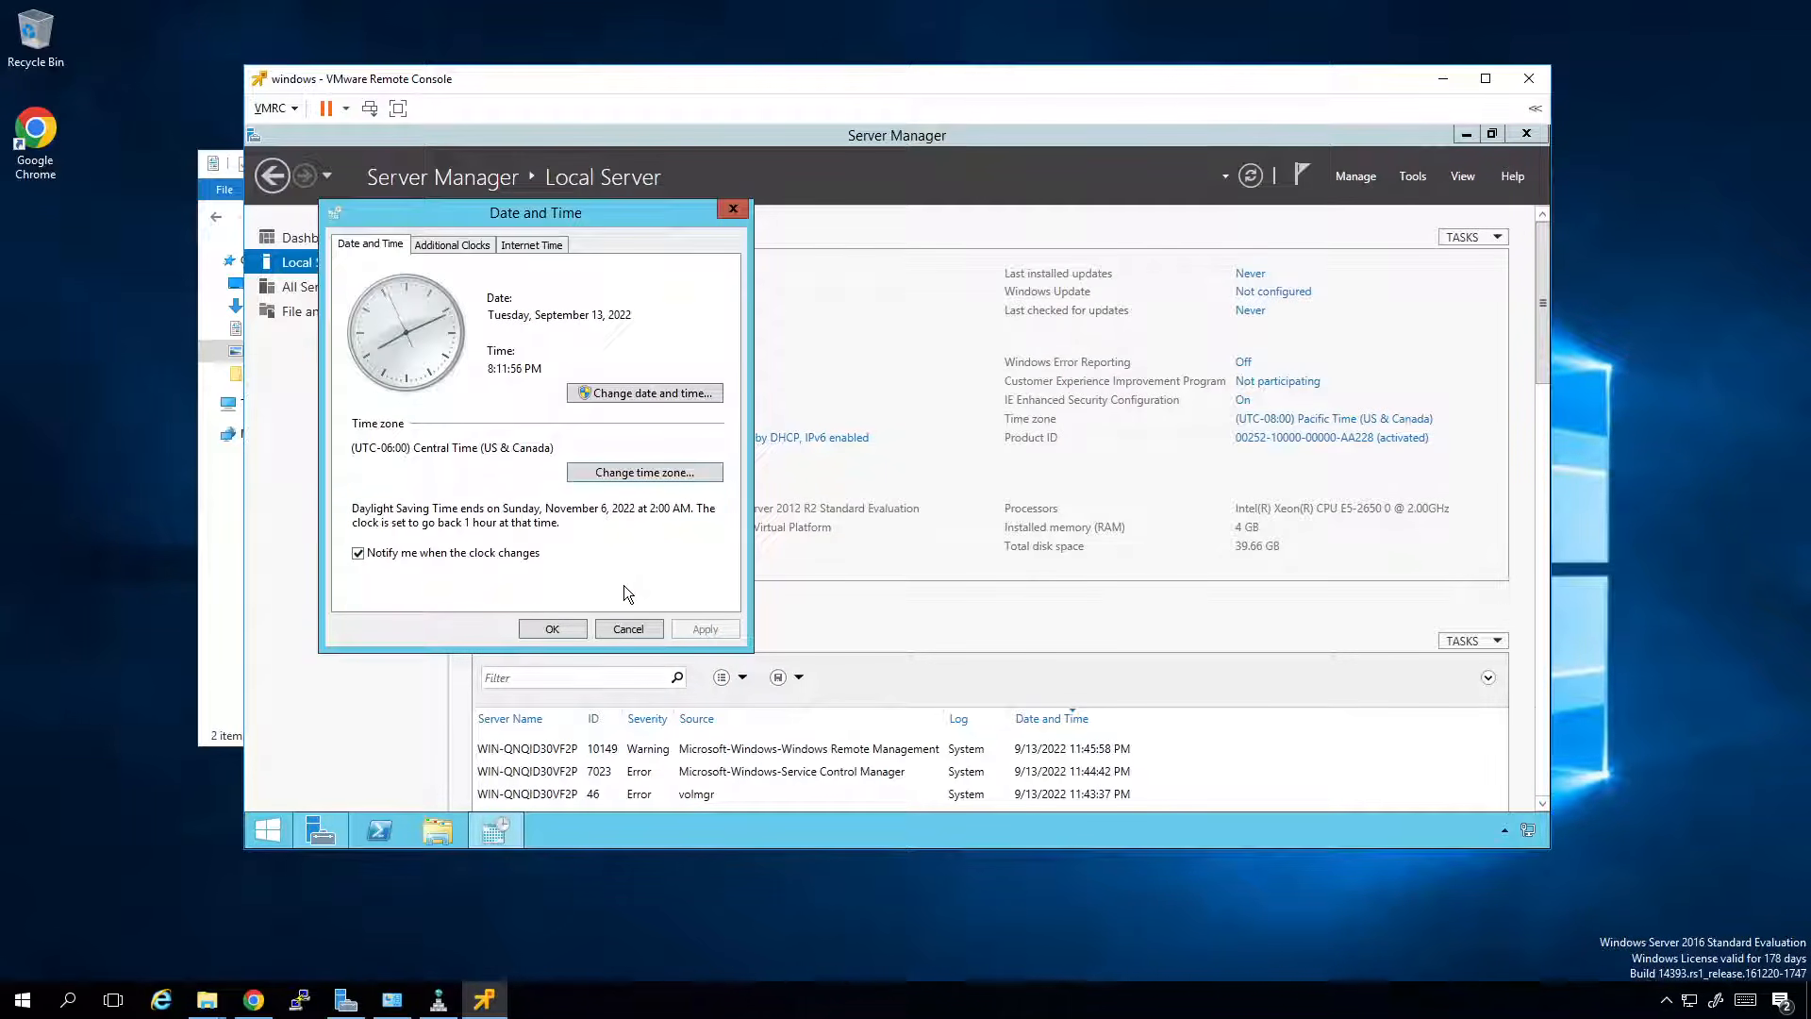
left_click(564, 628)
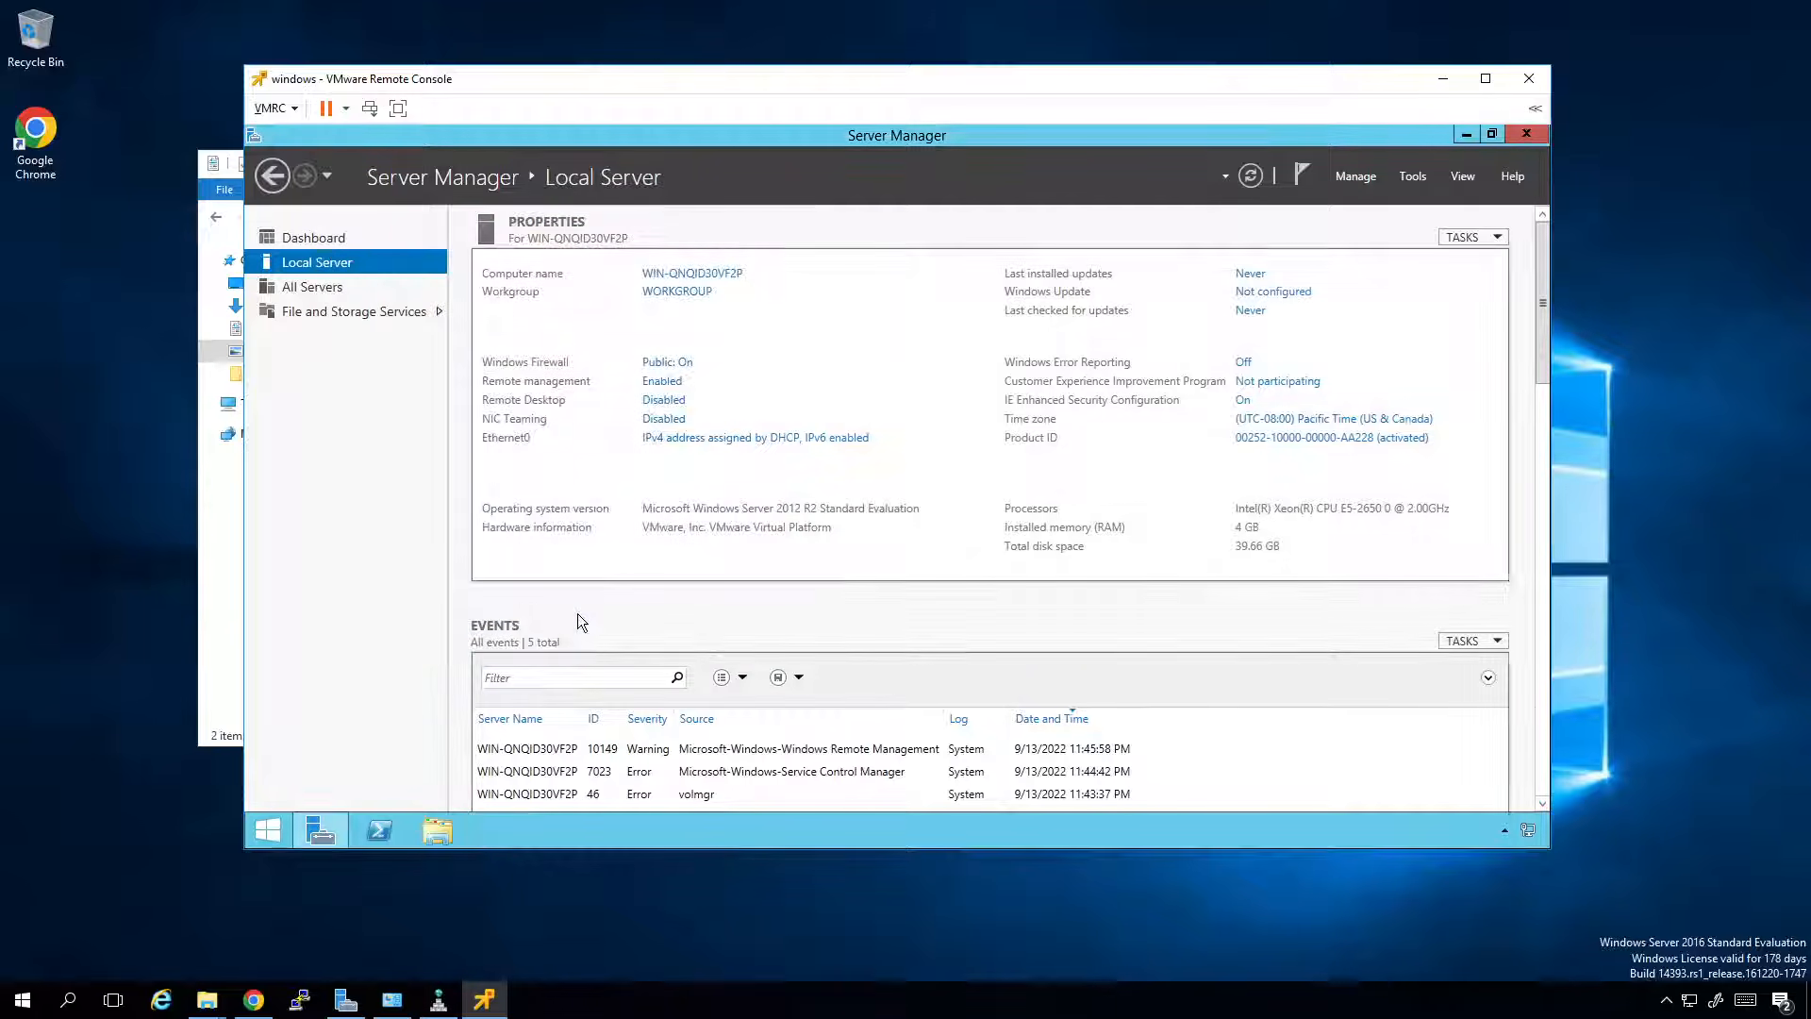
Set IE Enhanced Security Configuration for Administrators to Off and confirm.
left_click(1242, 404)
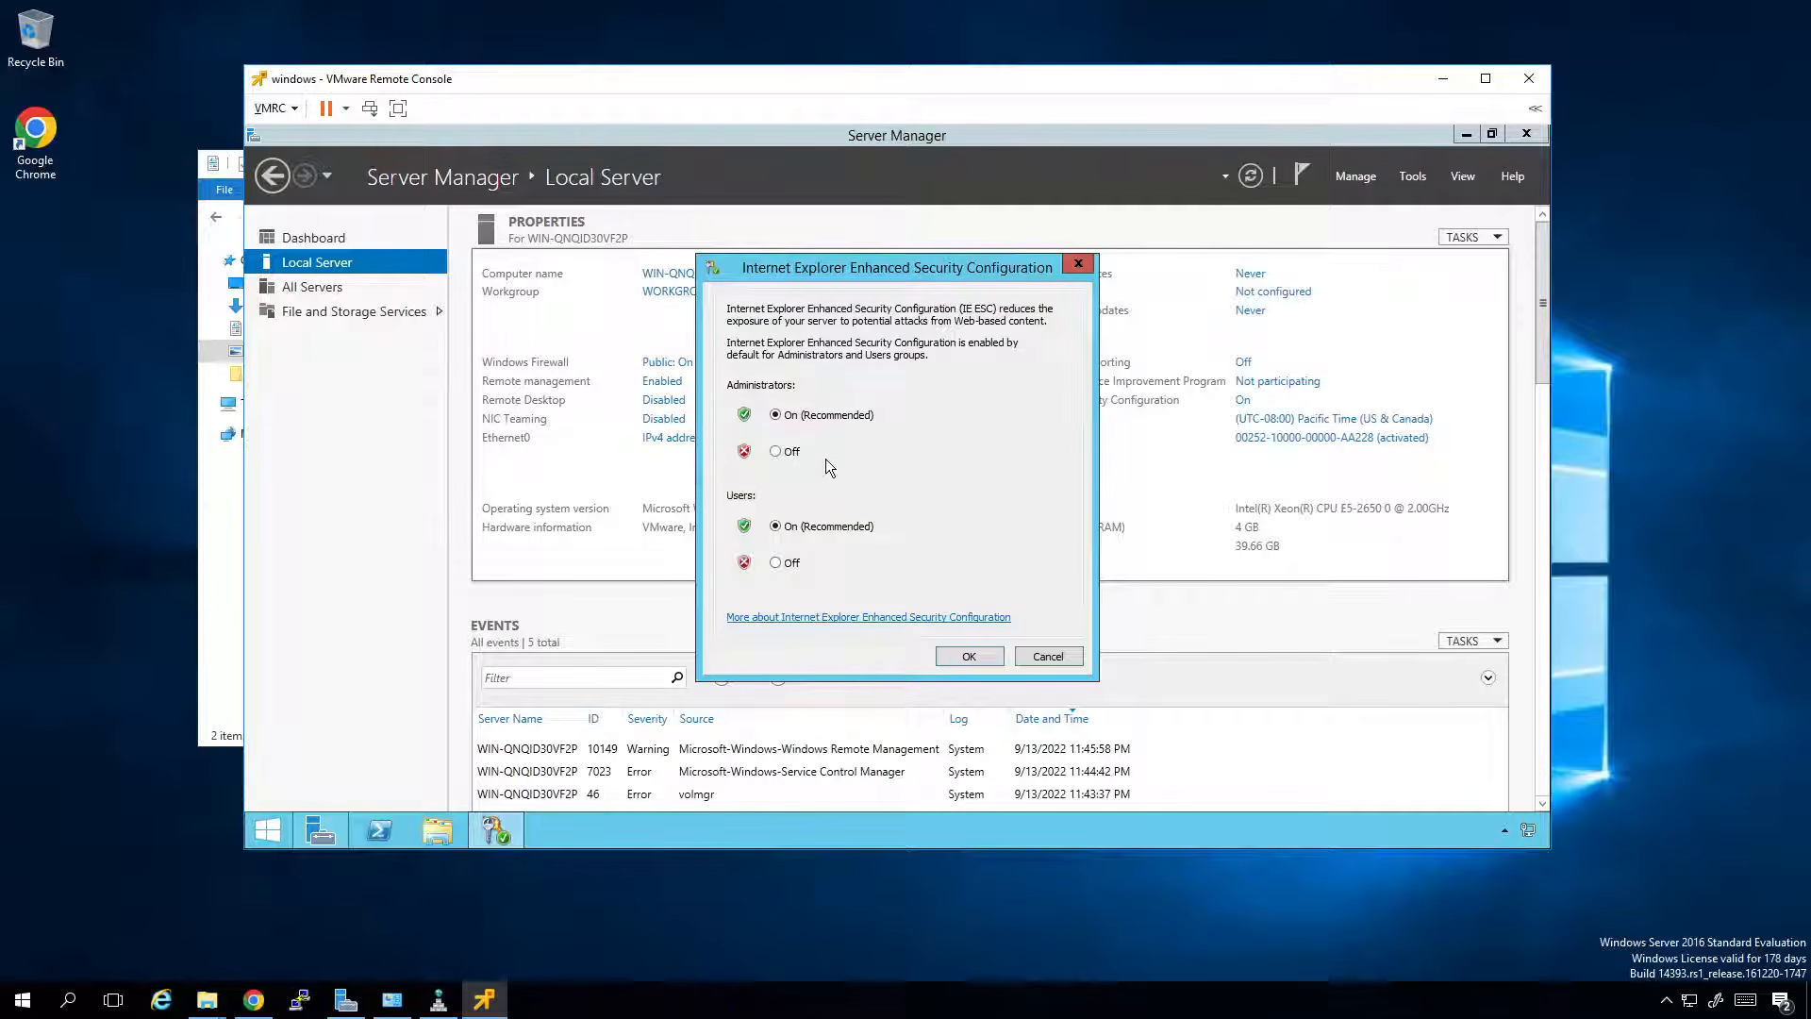
left_click(775, 451)
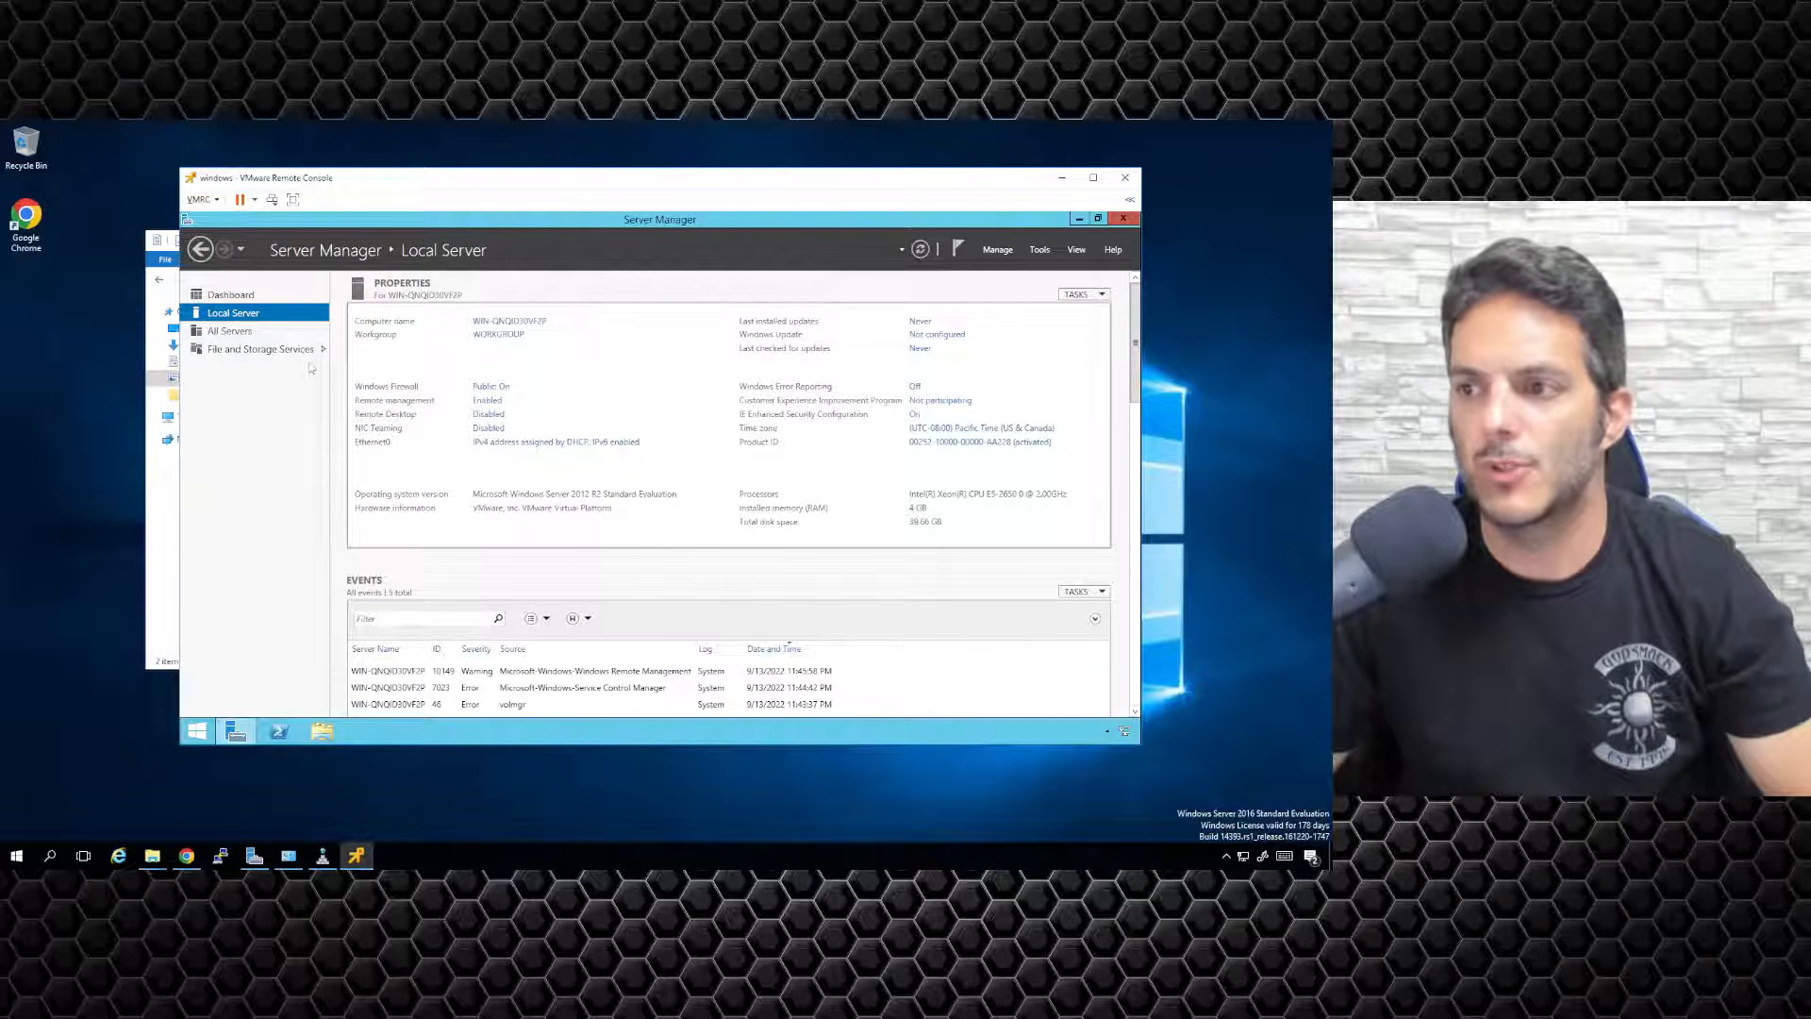
left_click(997, 249)
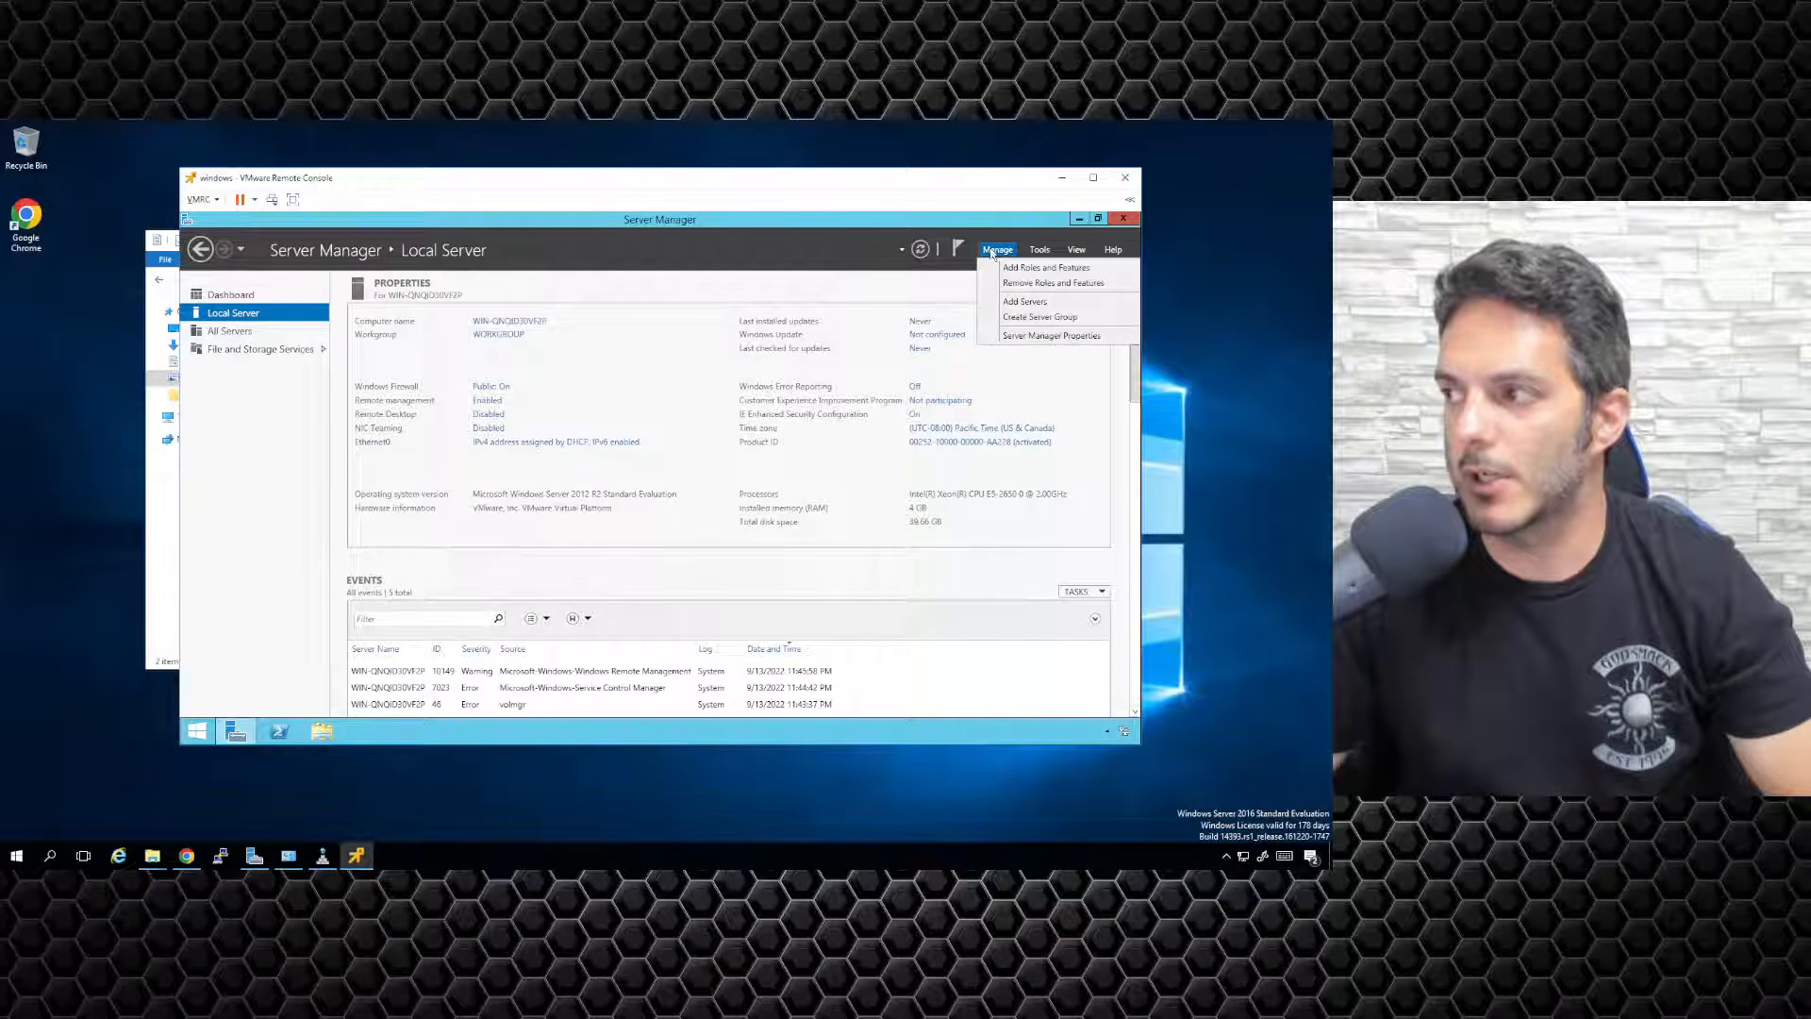
left_click(1037, 271)
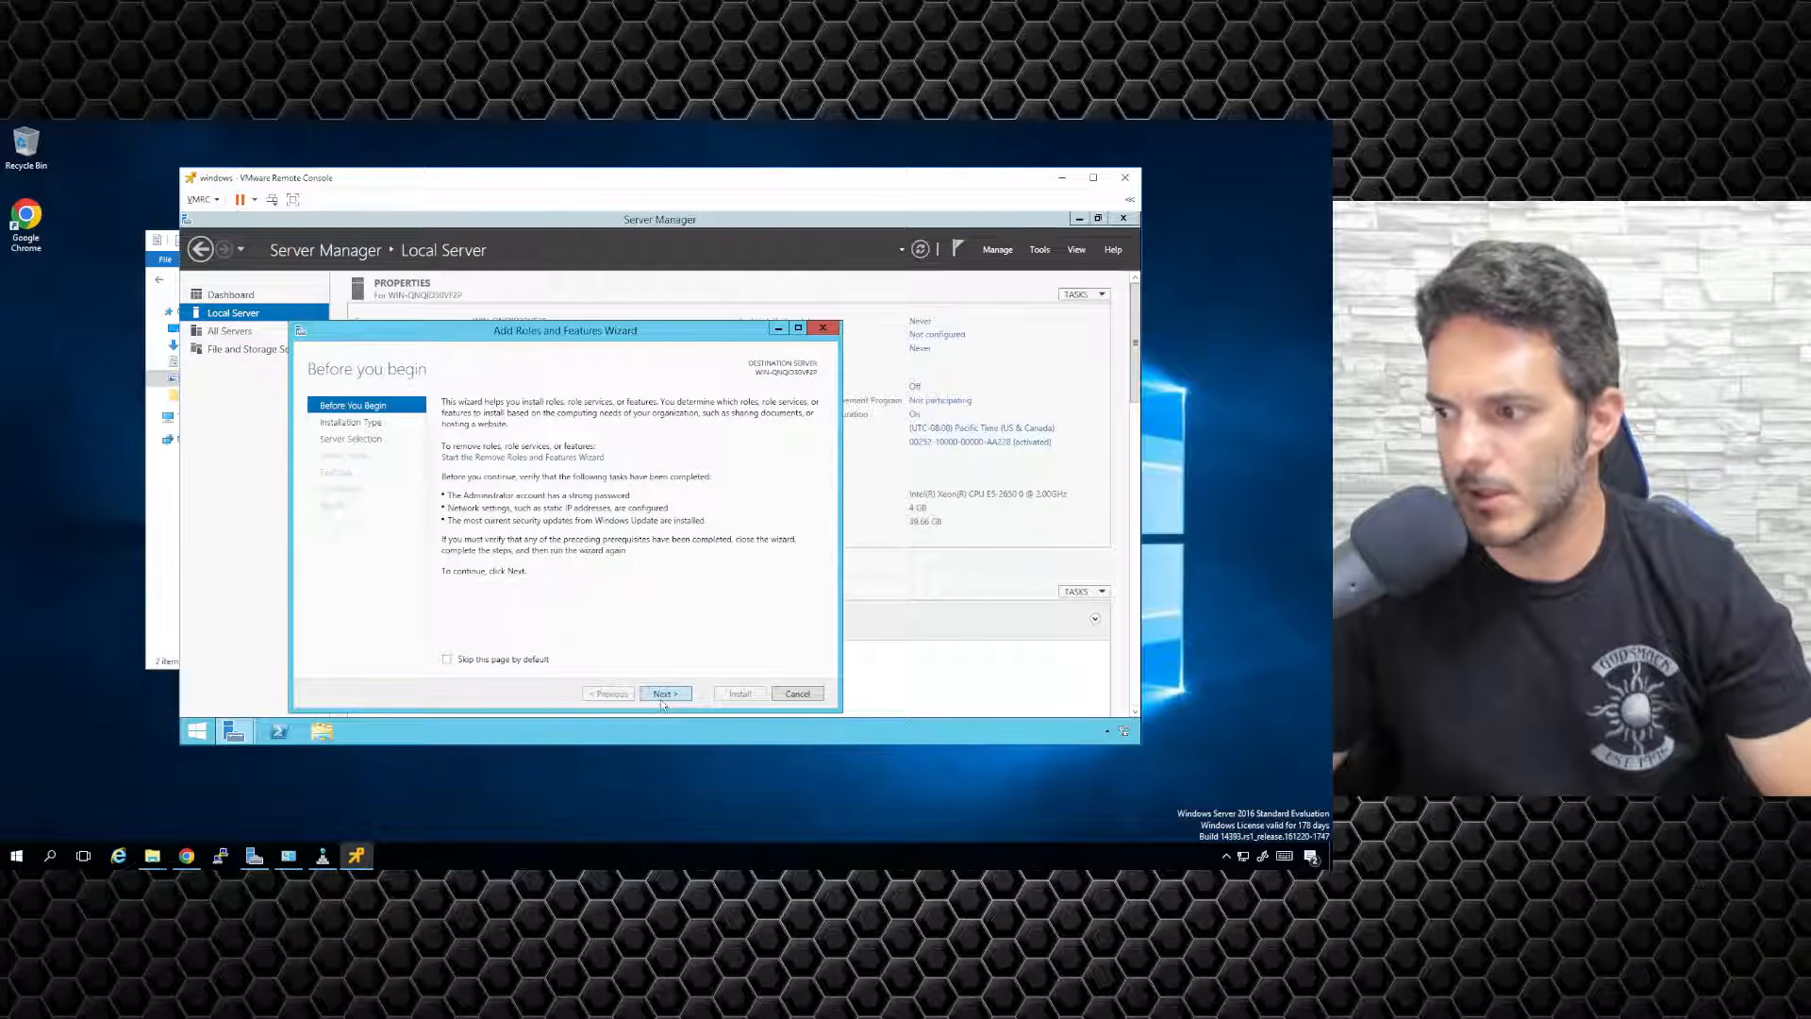
left_click(660, 699)
left_click(659, 699)
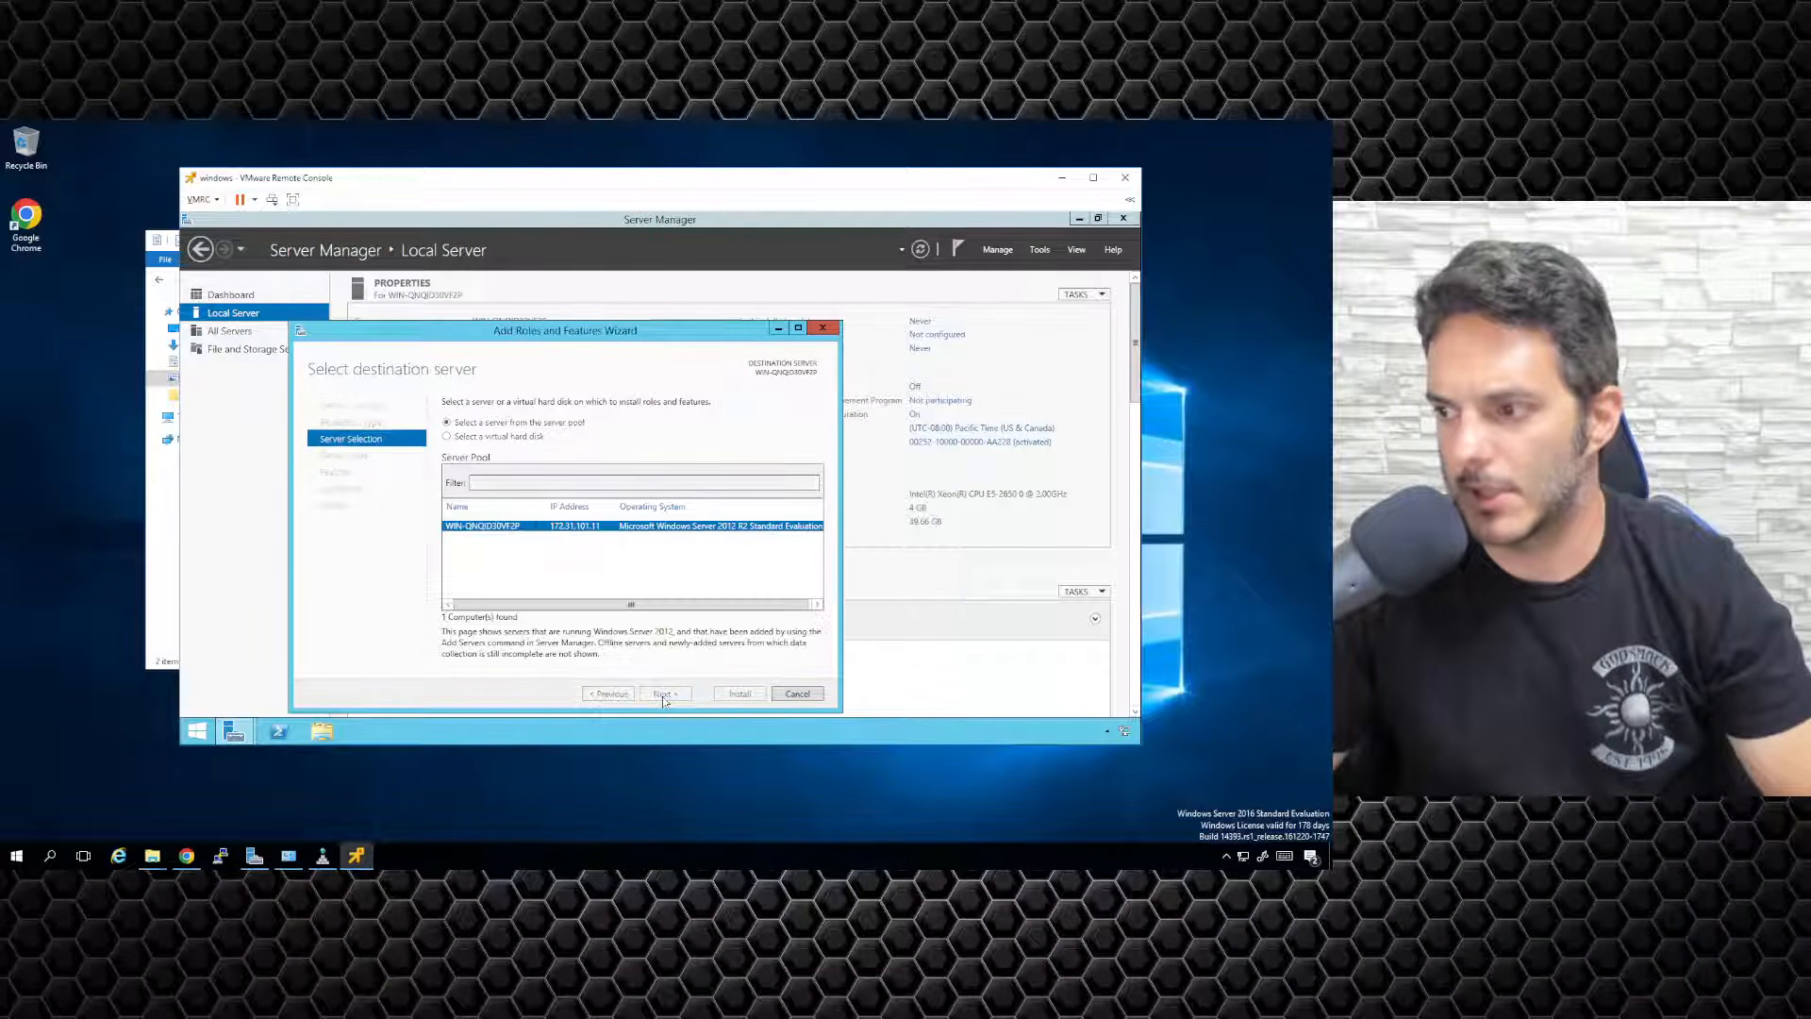
left_click(663, 697)
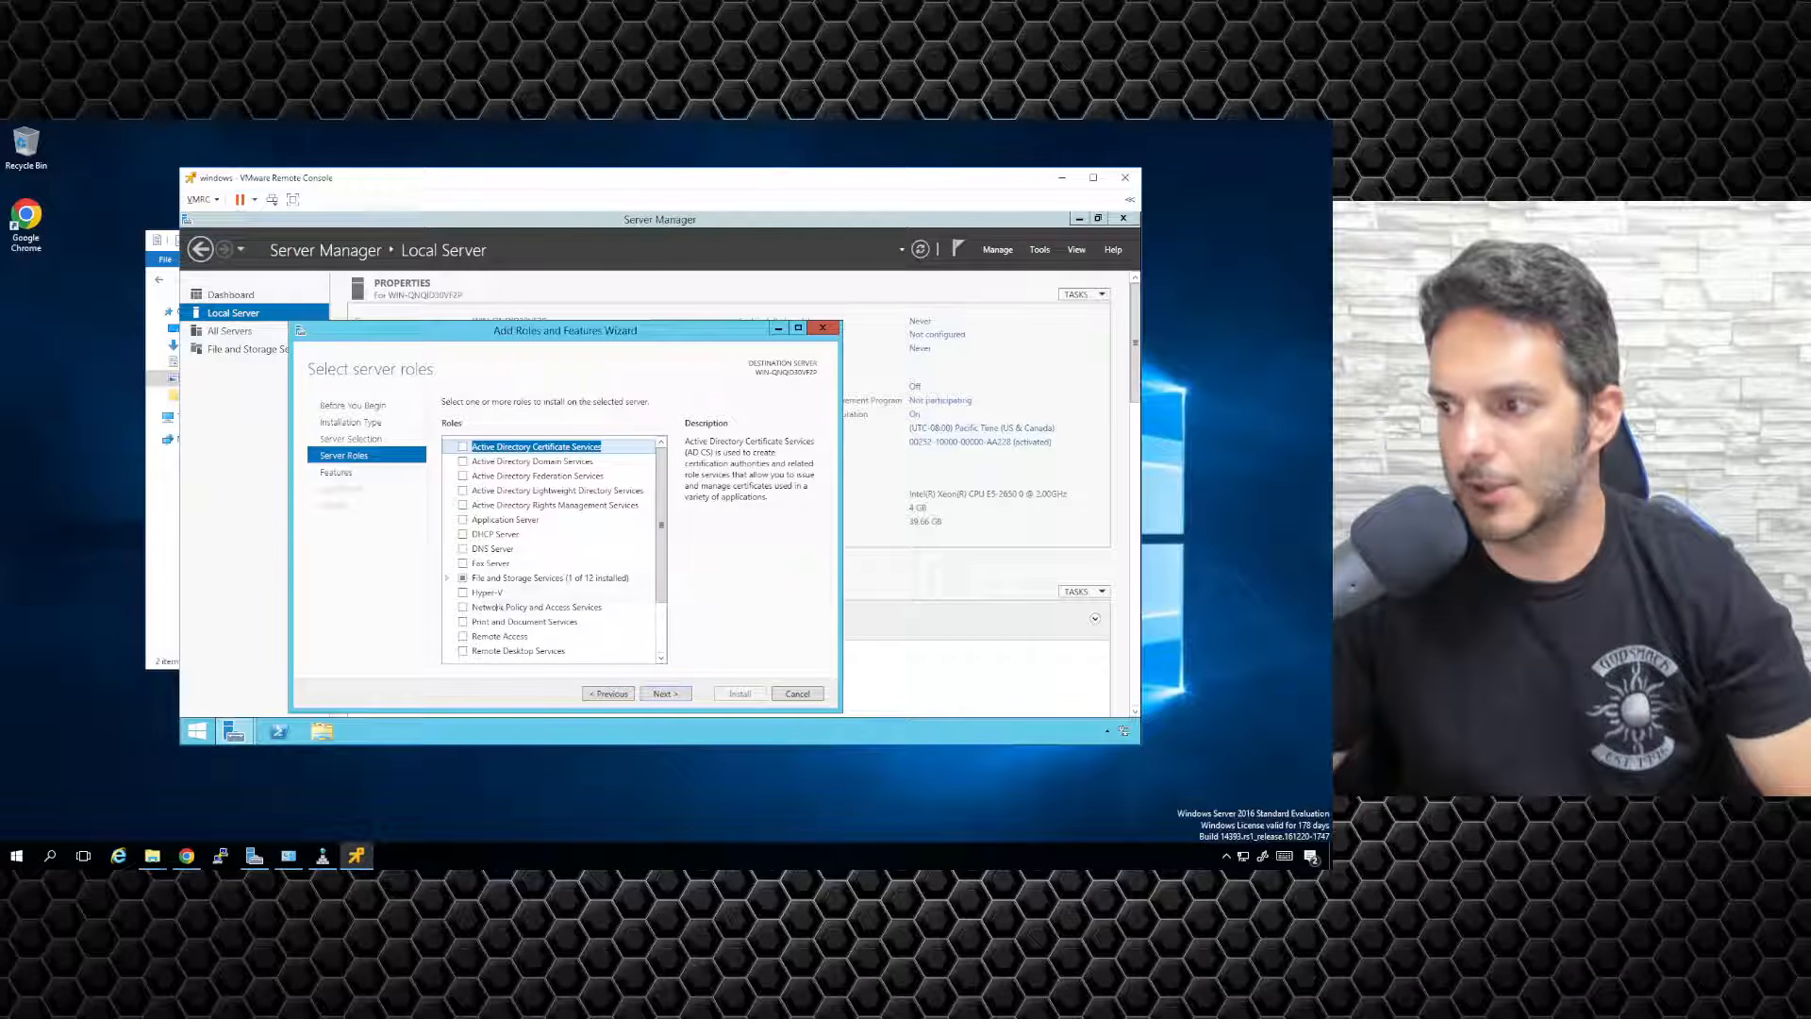
scroll(560, 627, "down", 2)
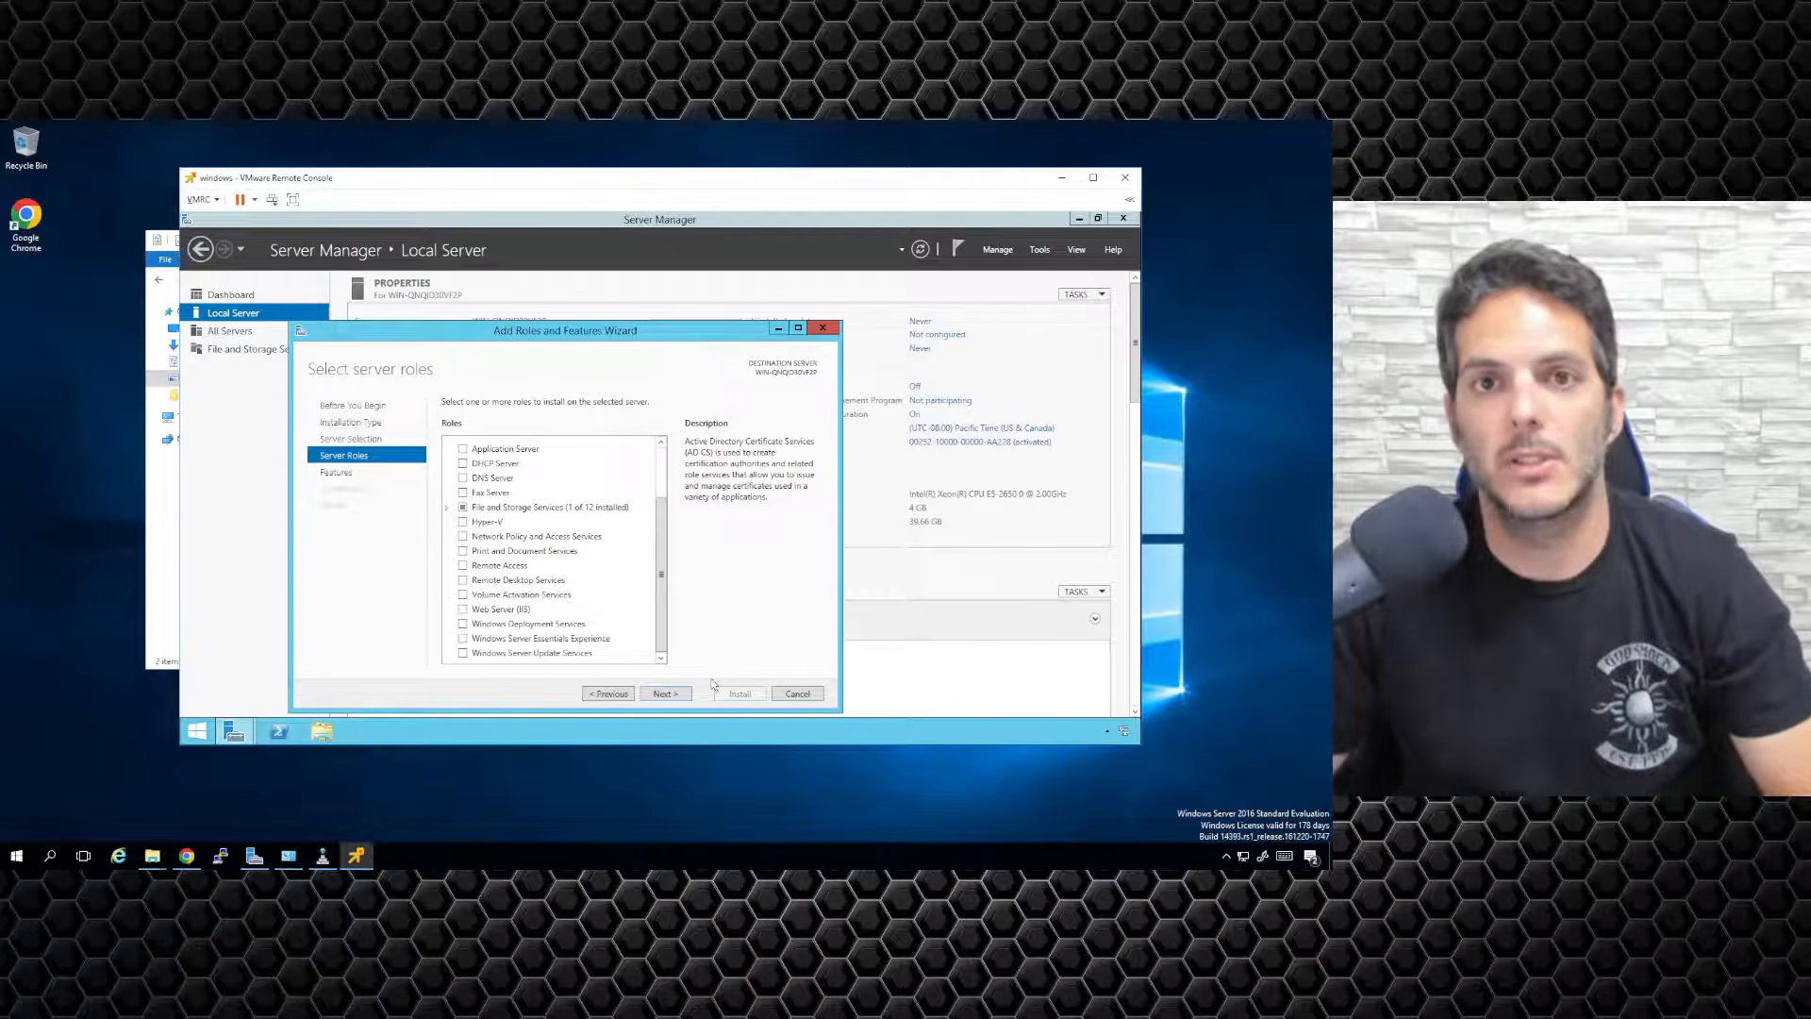
left_click(816, 697)
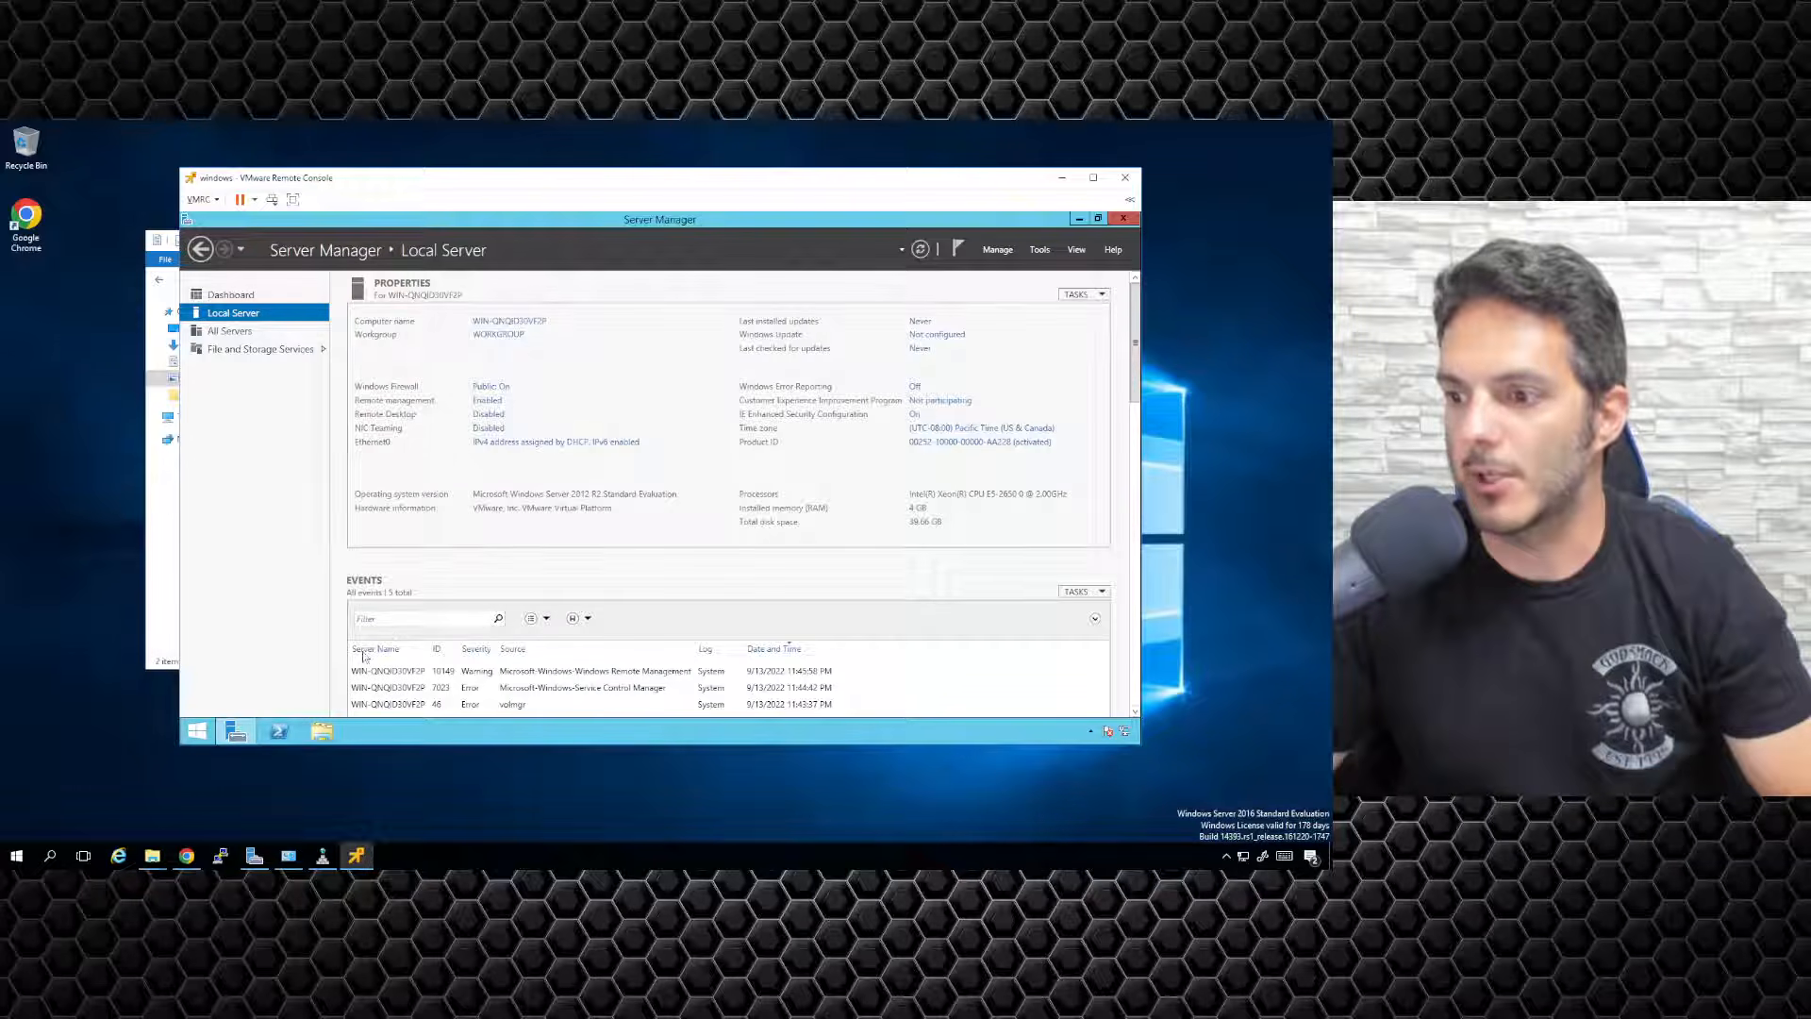
Shut down the Windows server from its Start screen, confirming the shutdown reason.
left_click(201, 738)
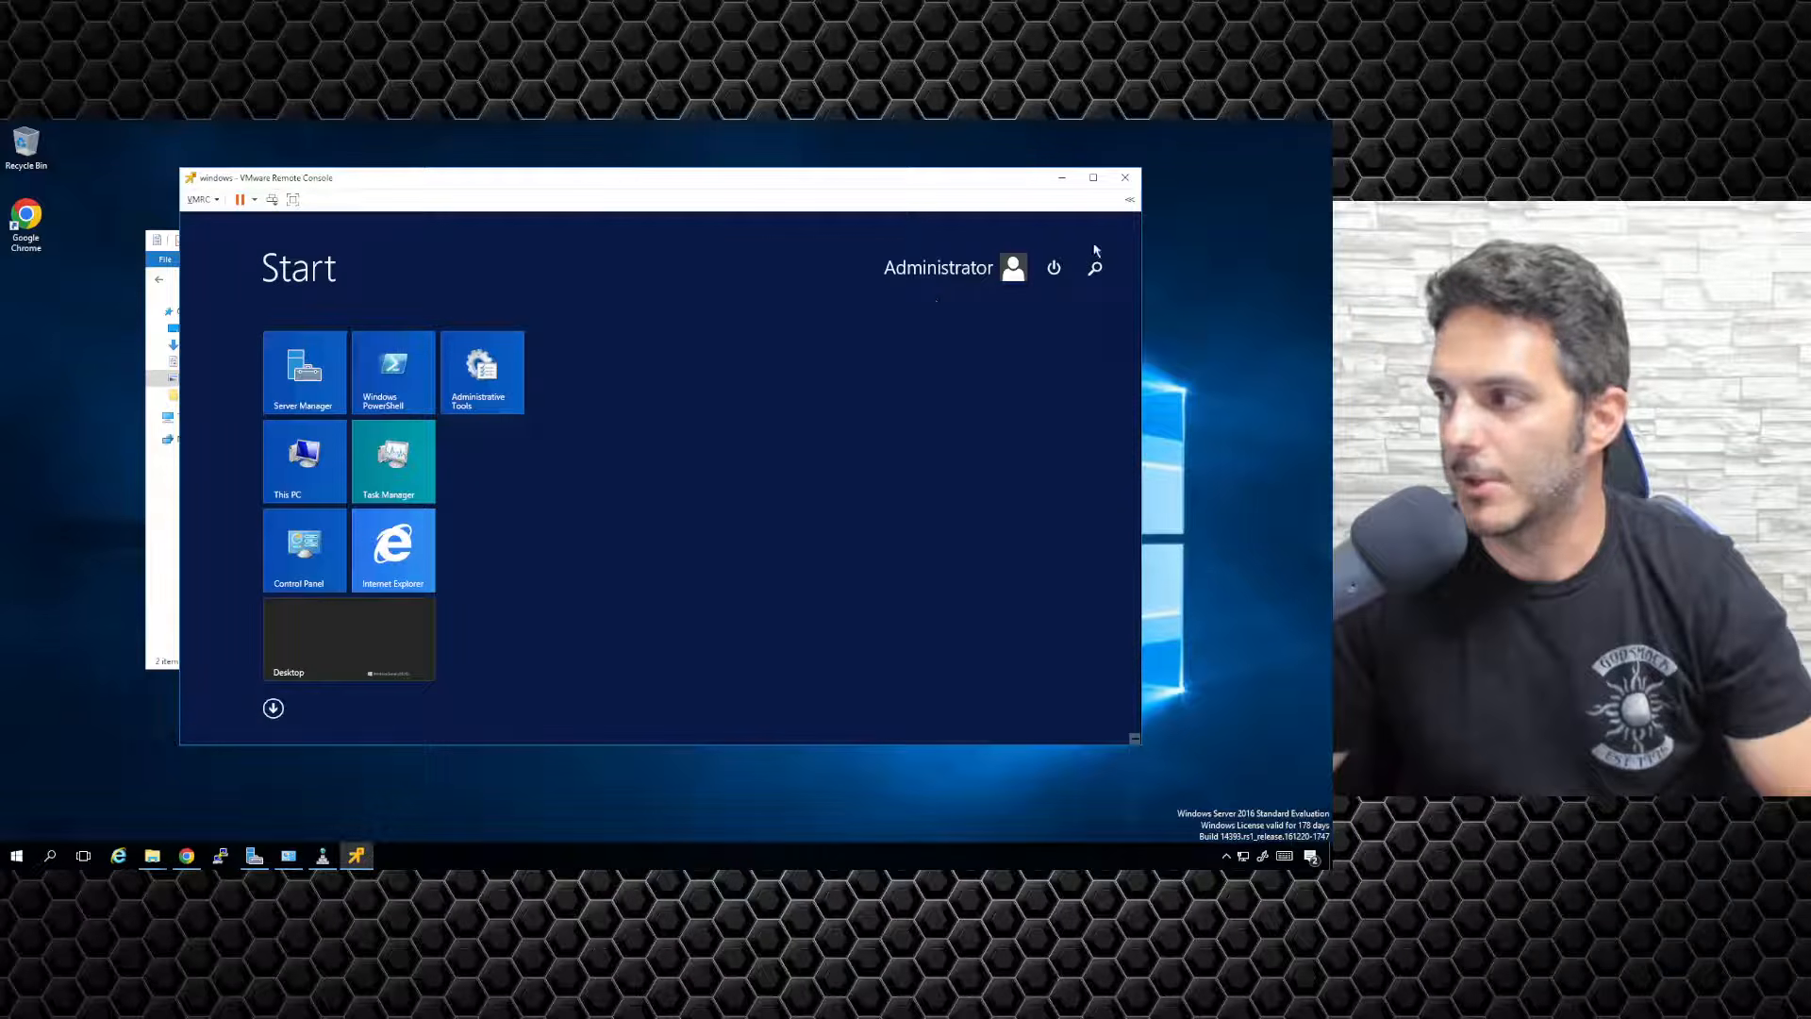
left_click(1053, 272)
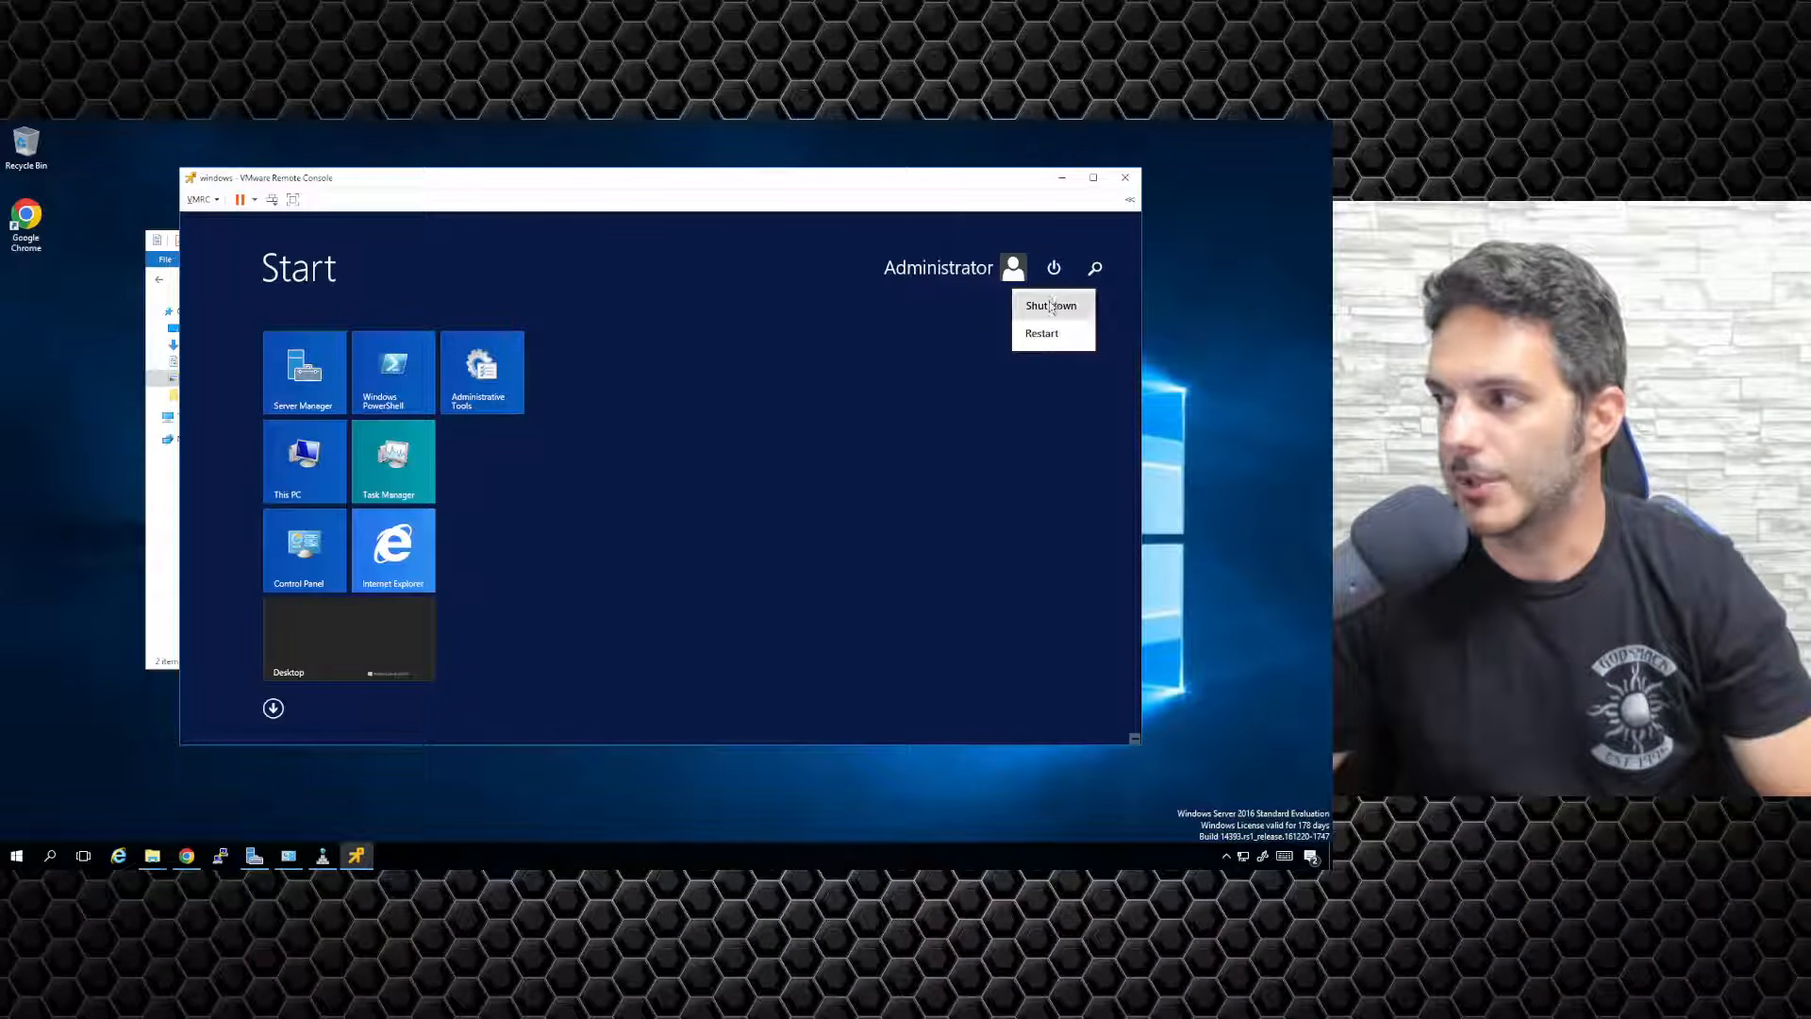
left_click(1045, 303)
left_click(1095, 380)
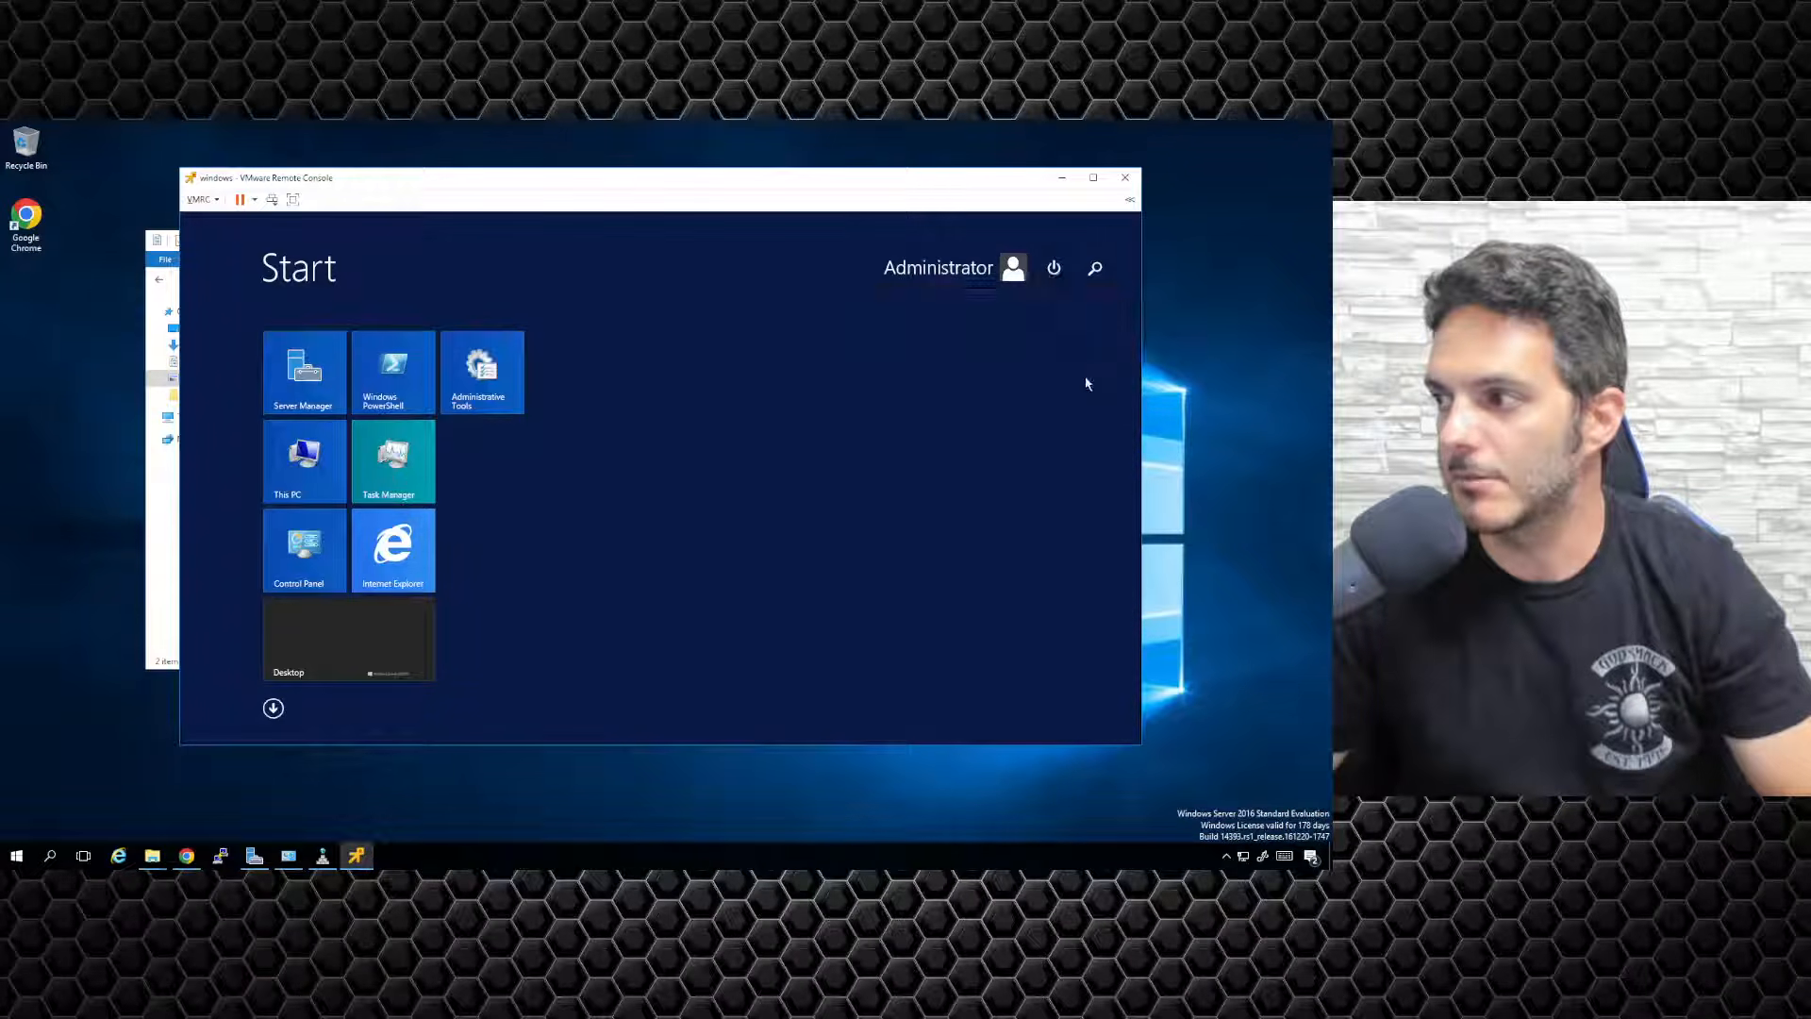
Close the remote console window and the windows and linux1 browser console tabs.
left_click(1124, 177)
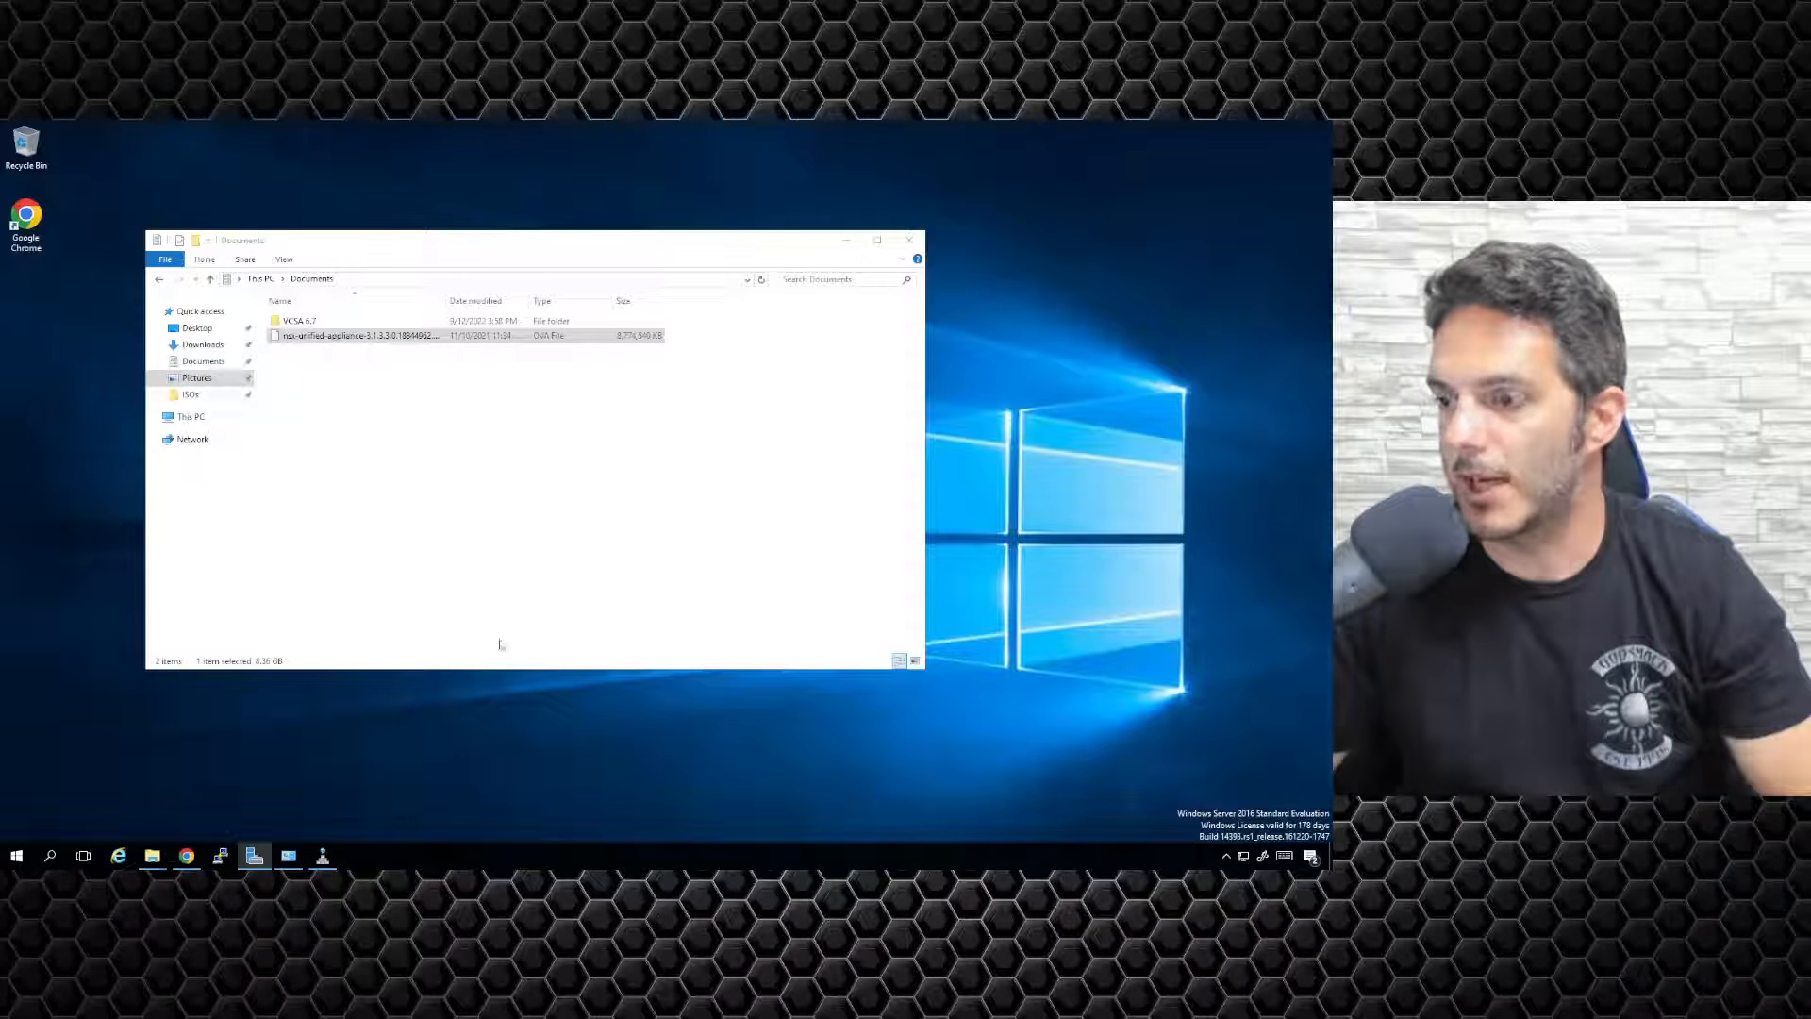
left_click(846, 240)
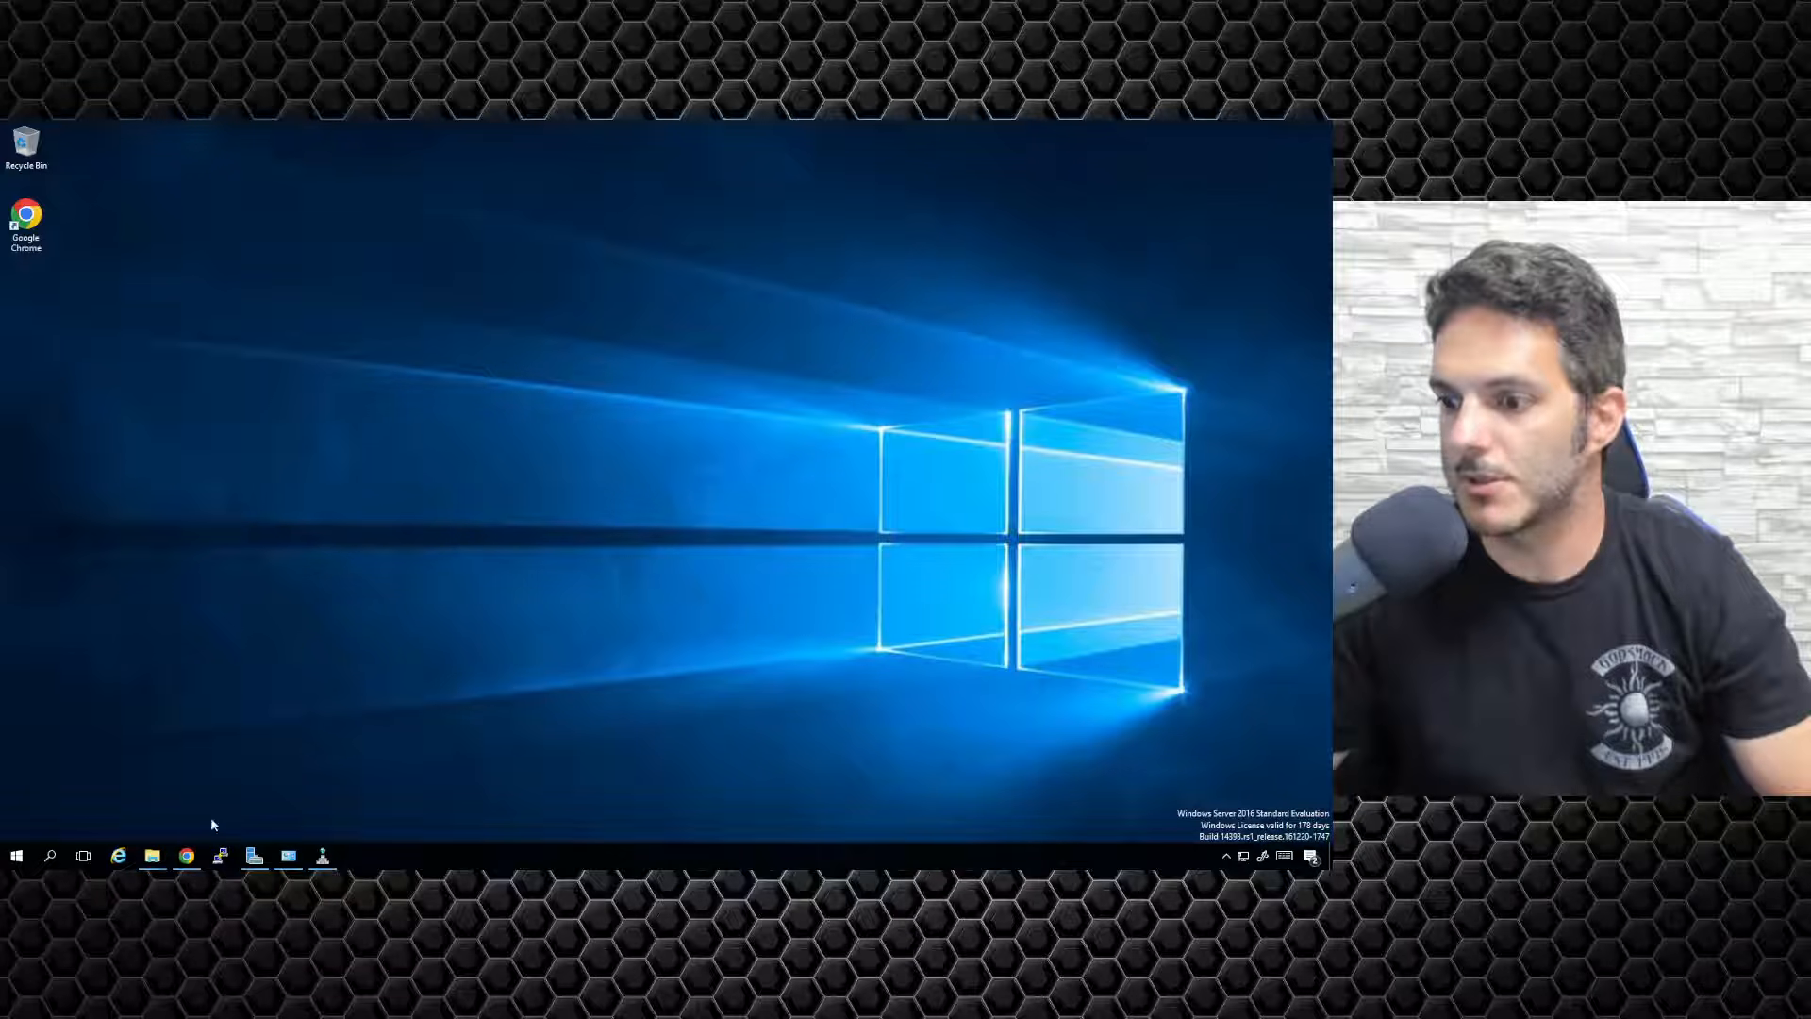
left_click(191, 862)
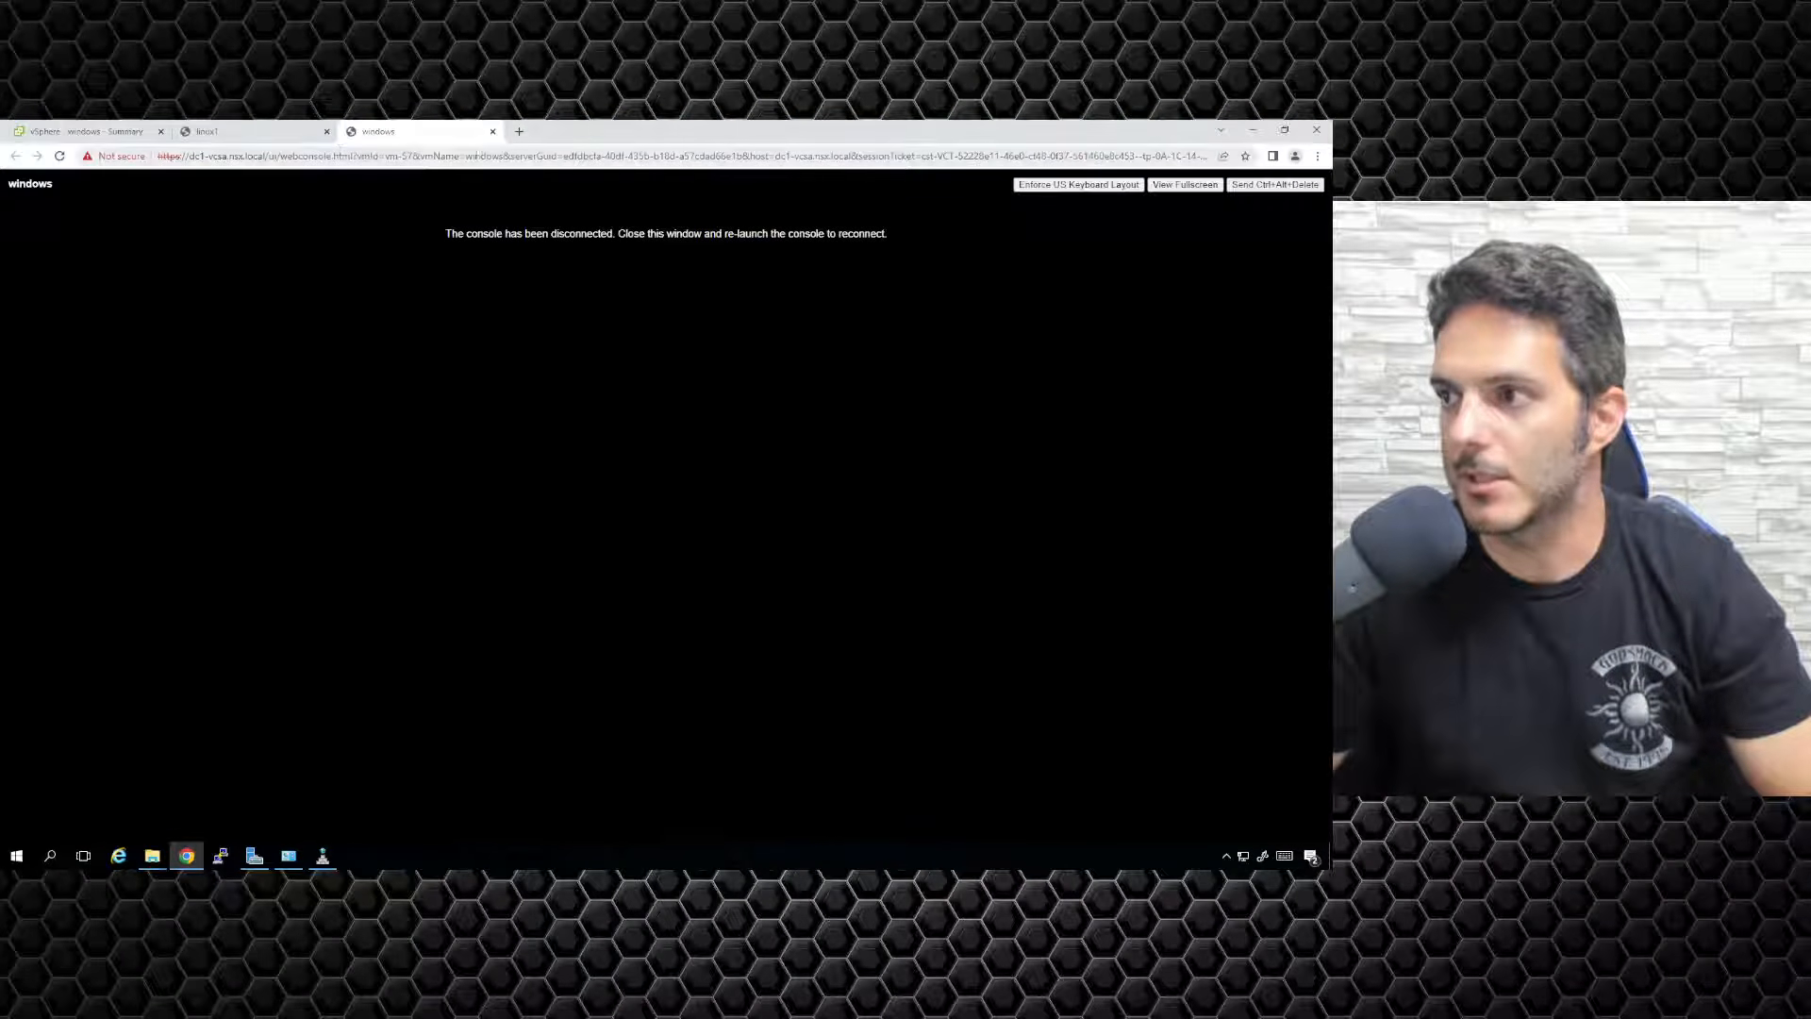
left_click(492, 132)
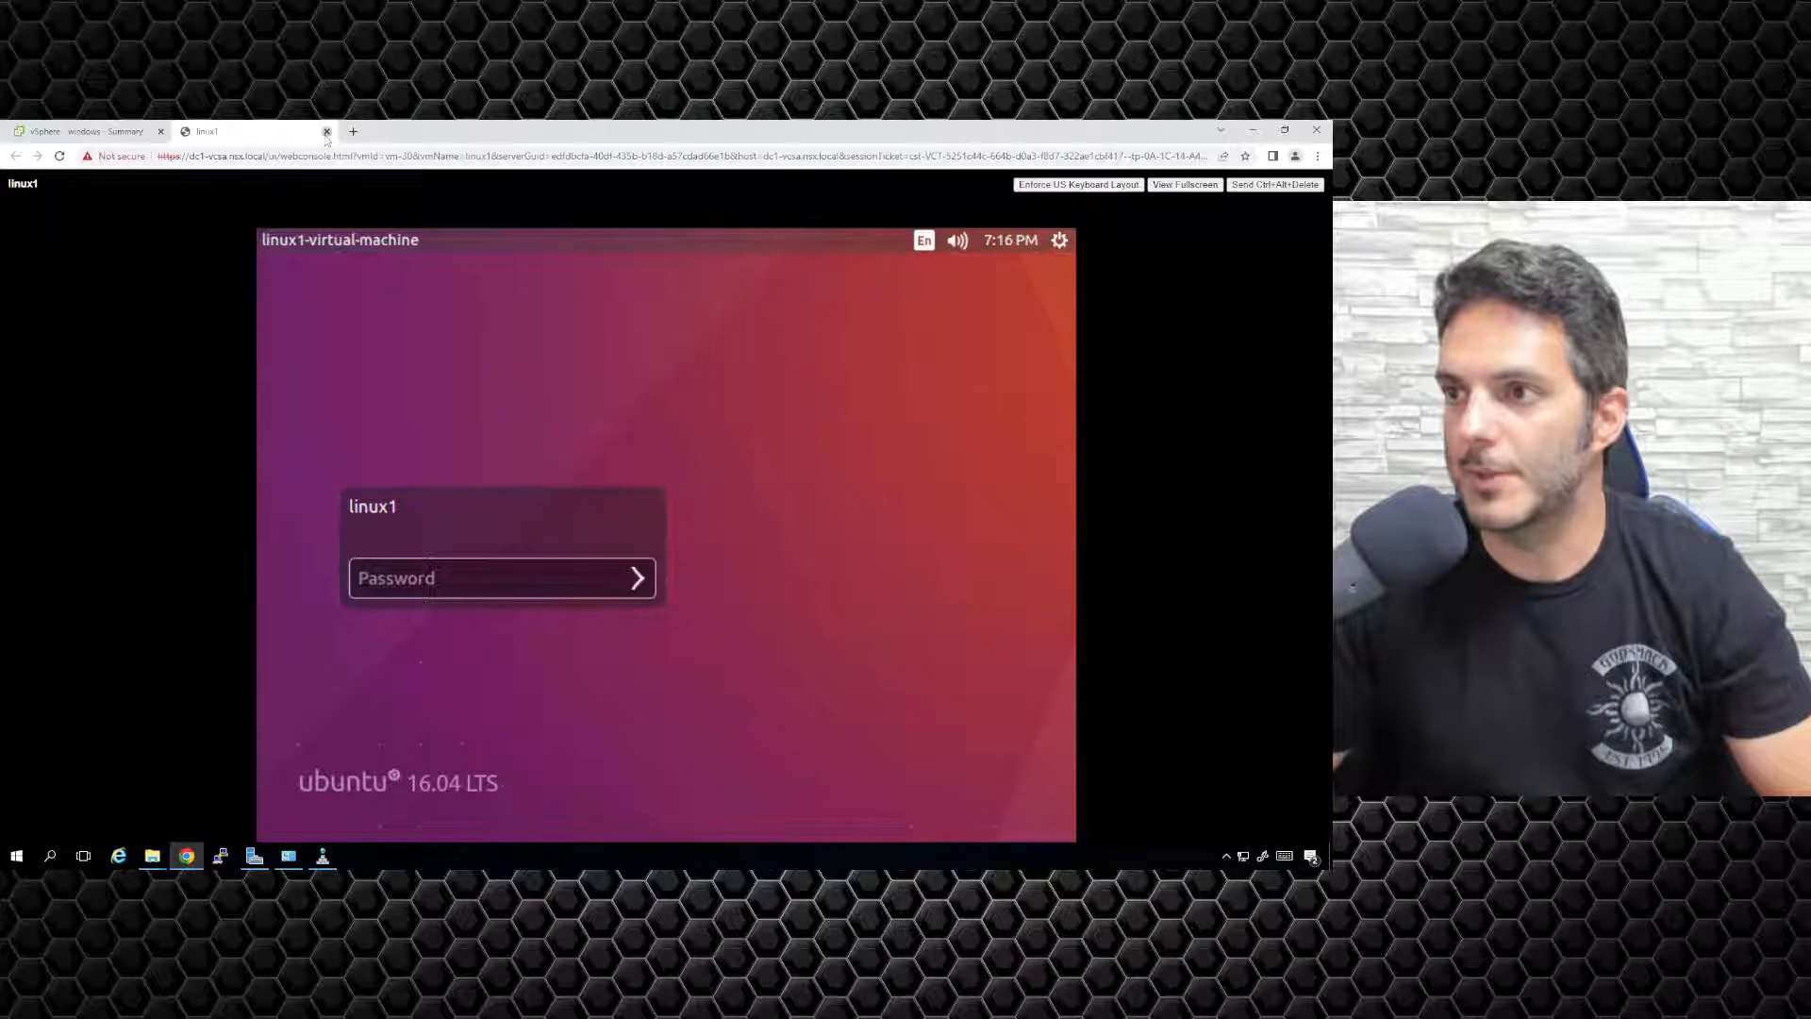
left_click(327, 131)
Select linux1 to show its Summary, glancing at its actions menu without choosing one.
left_click(76, 362)
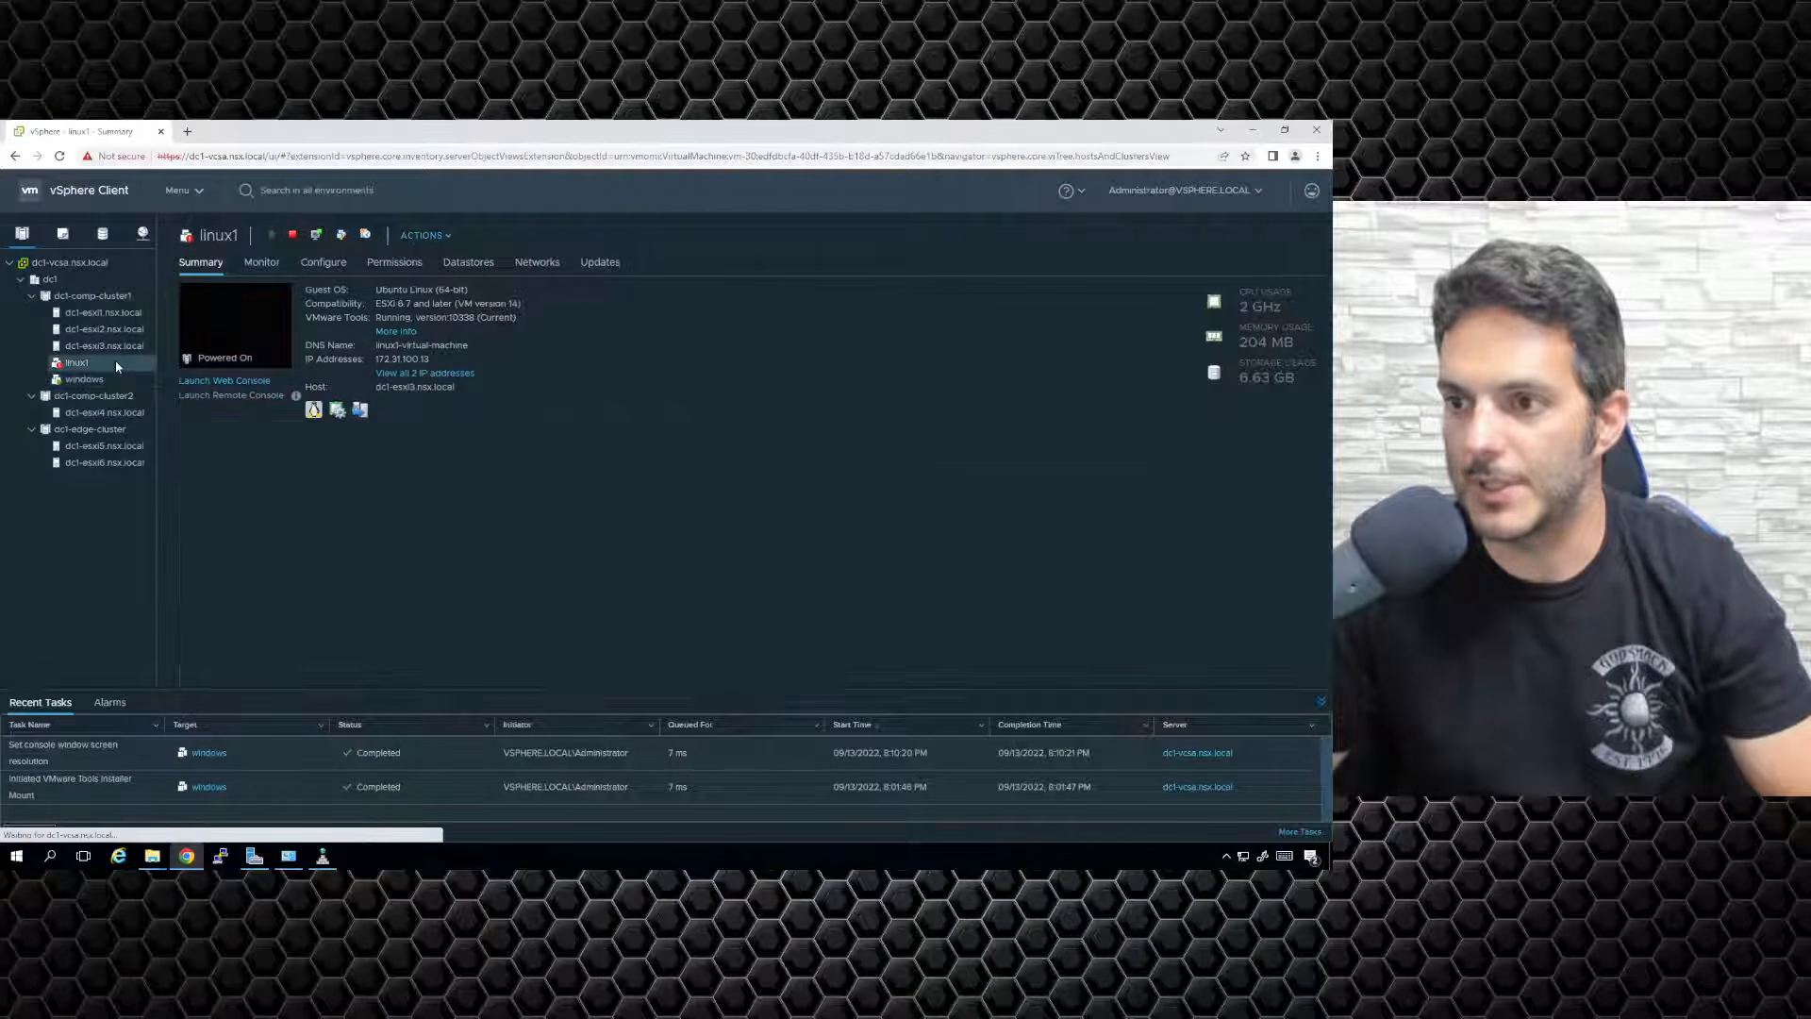
left_click(445, 235)
left_click(789, 336)
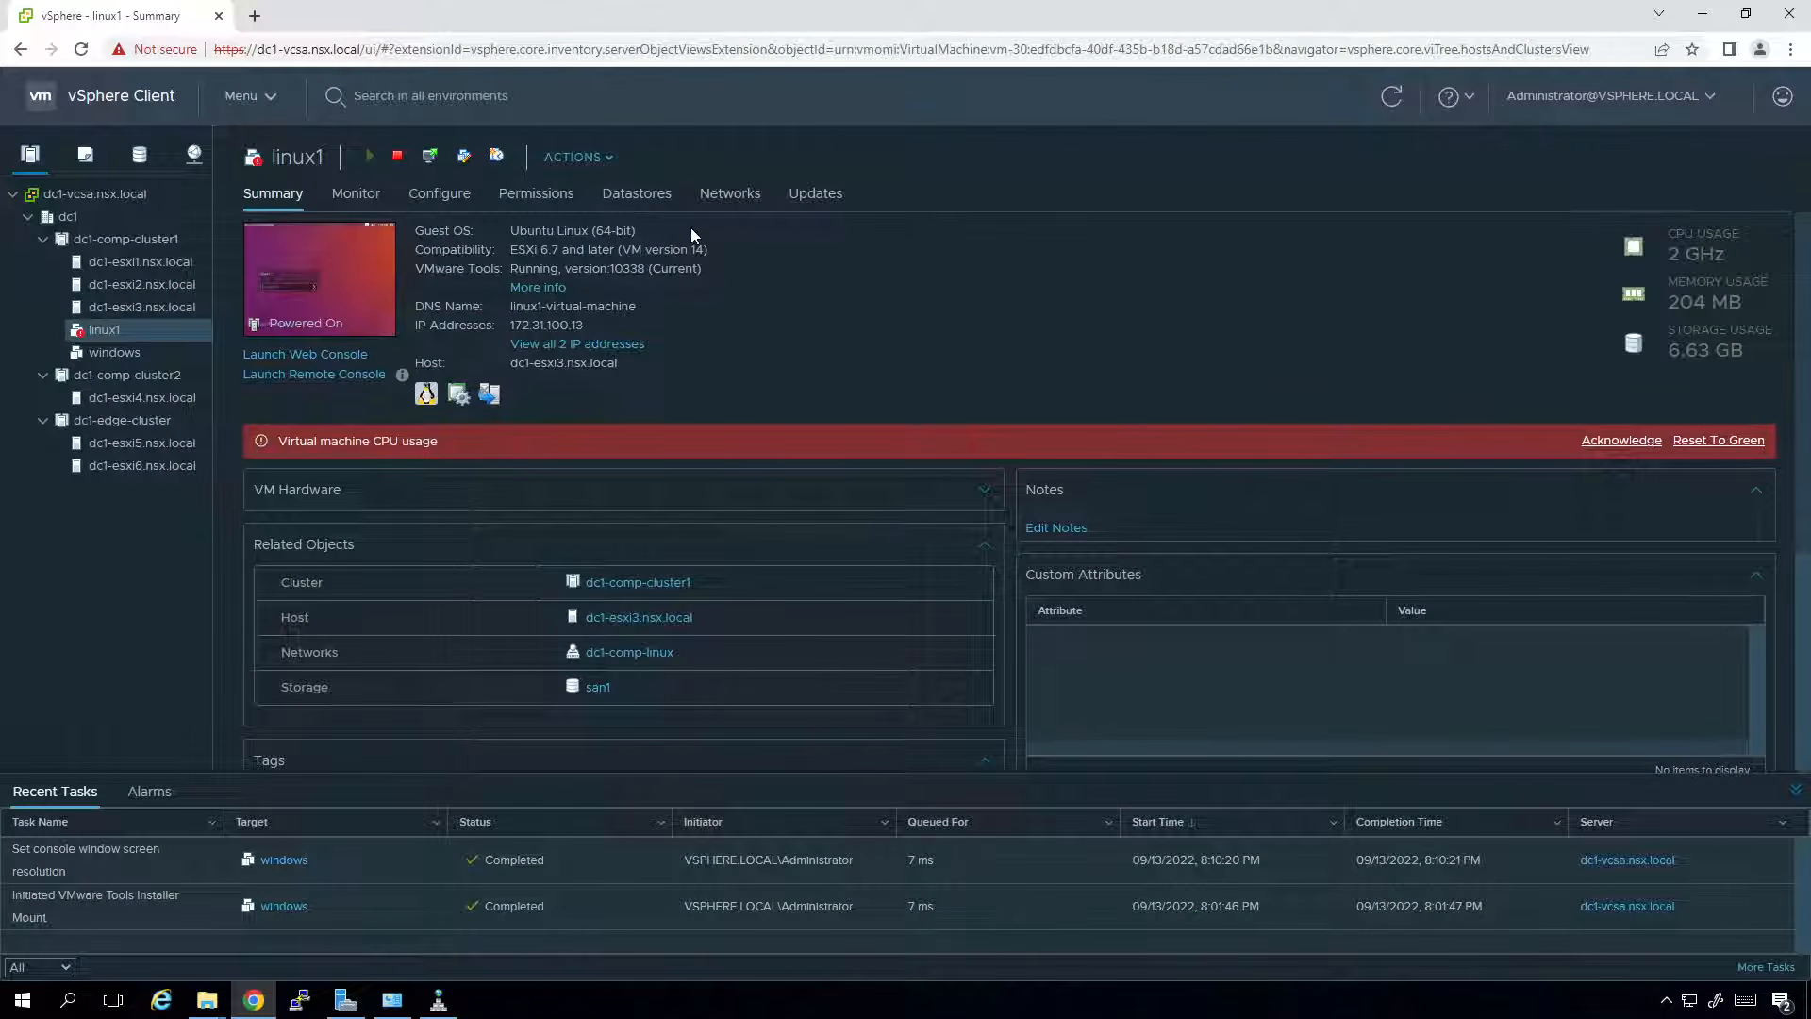
Use Actions > Power > Shut Down Guest OS on linux1 and confirm with Yes.
left_click(591, 155)
mouse_move(625, 251)
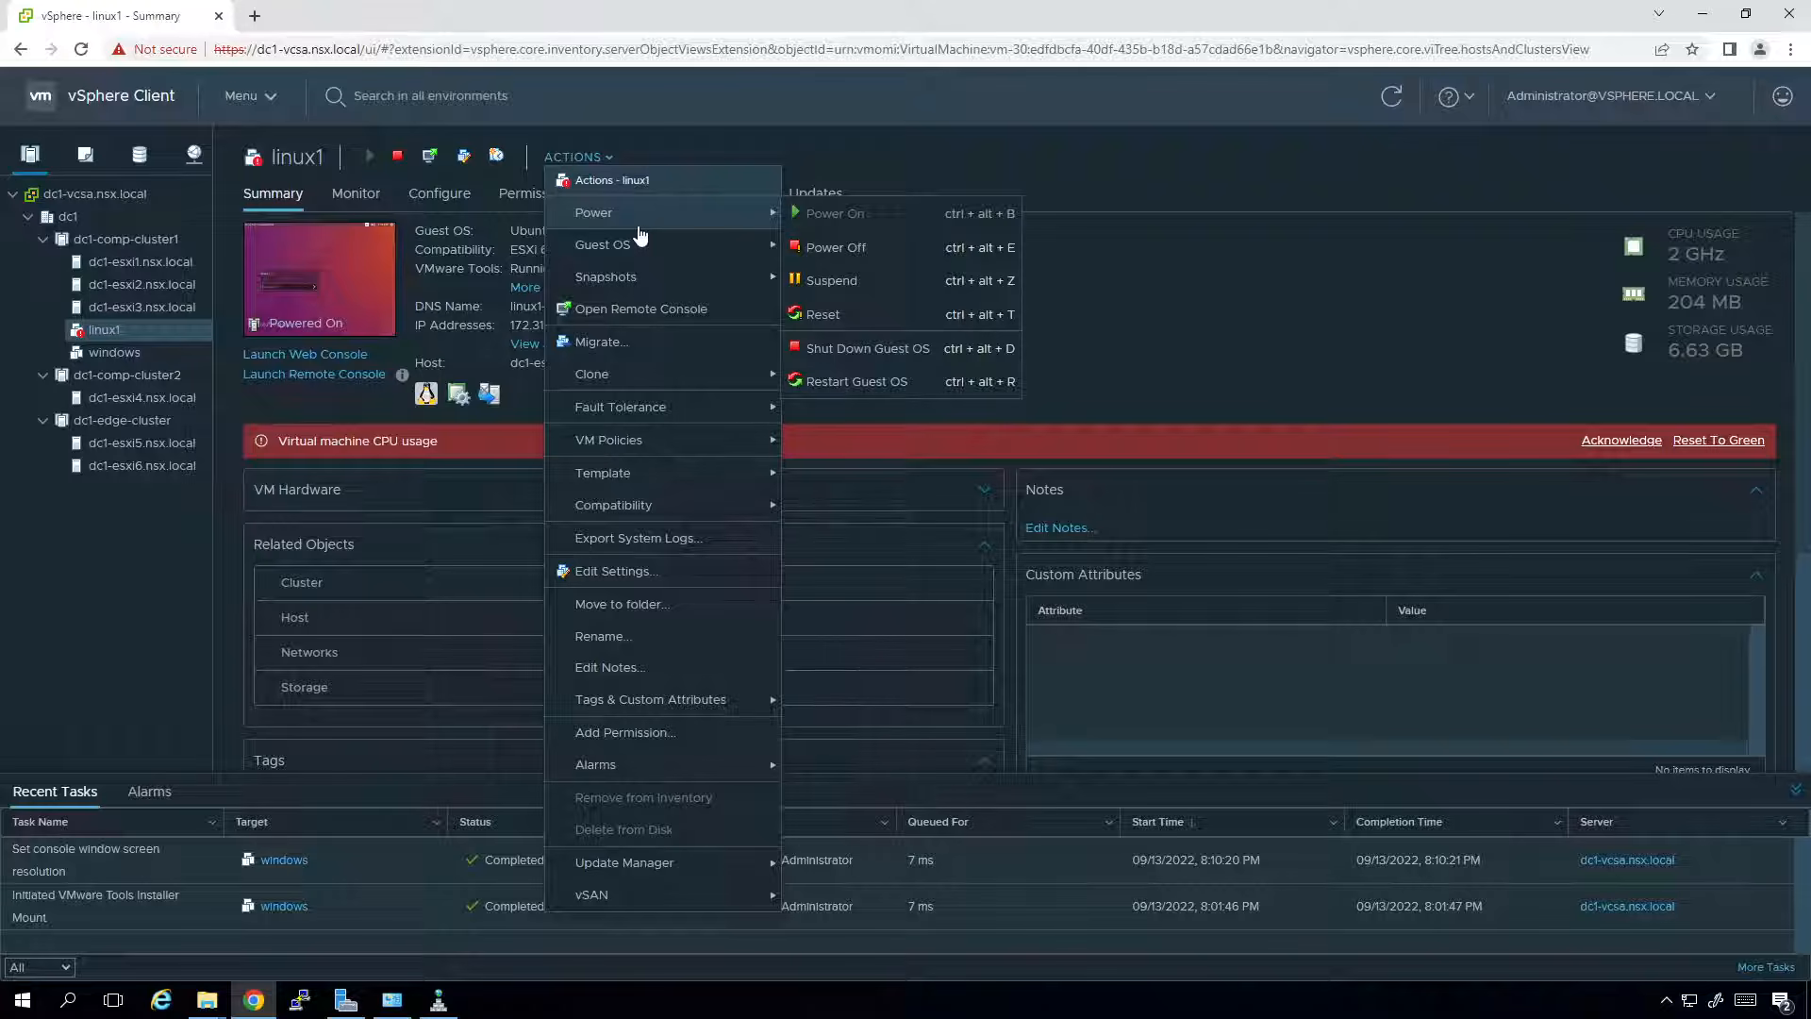
left_click(870, 351)
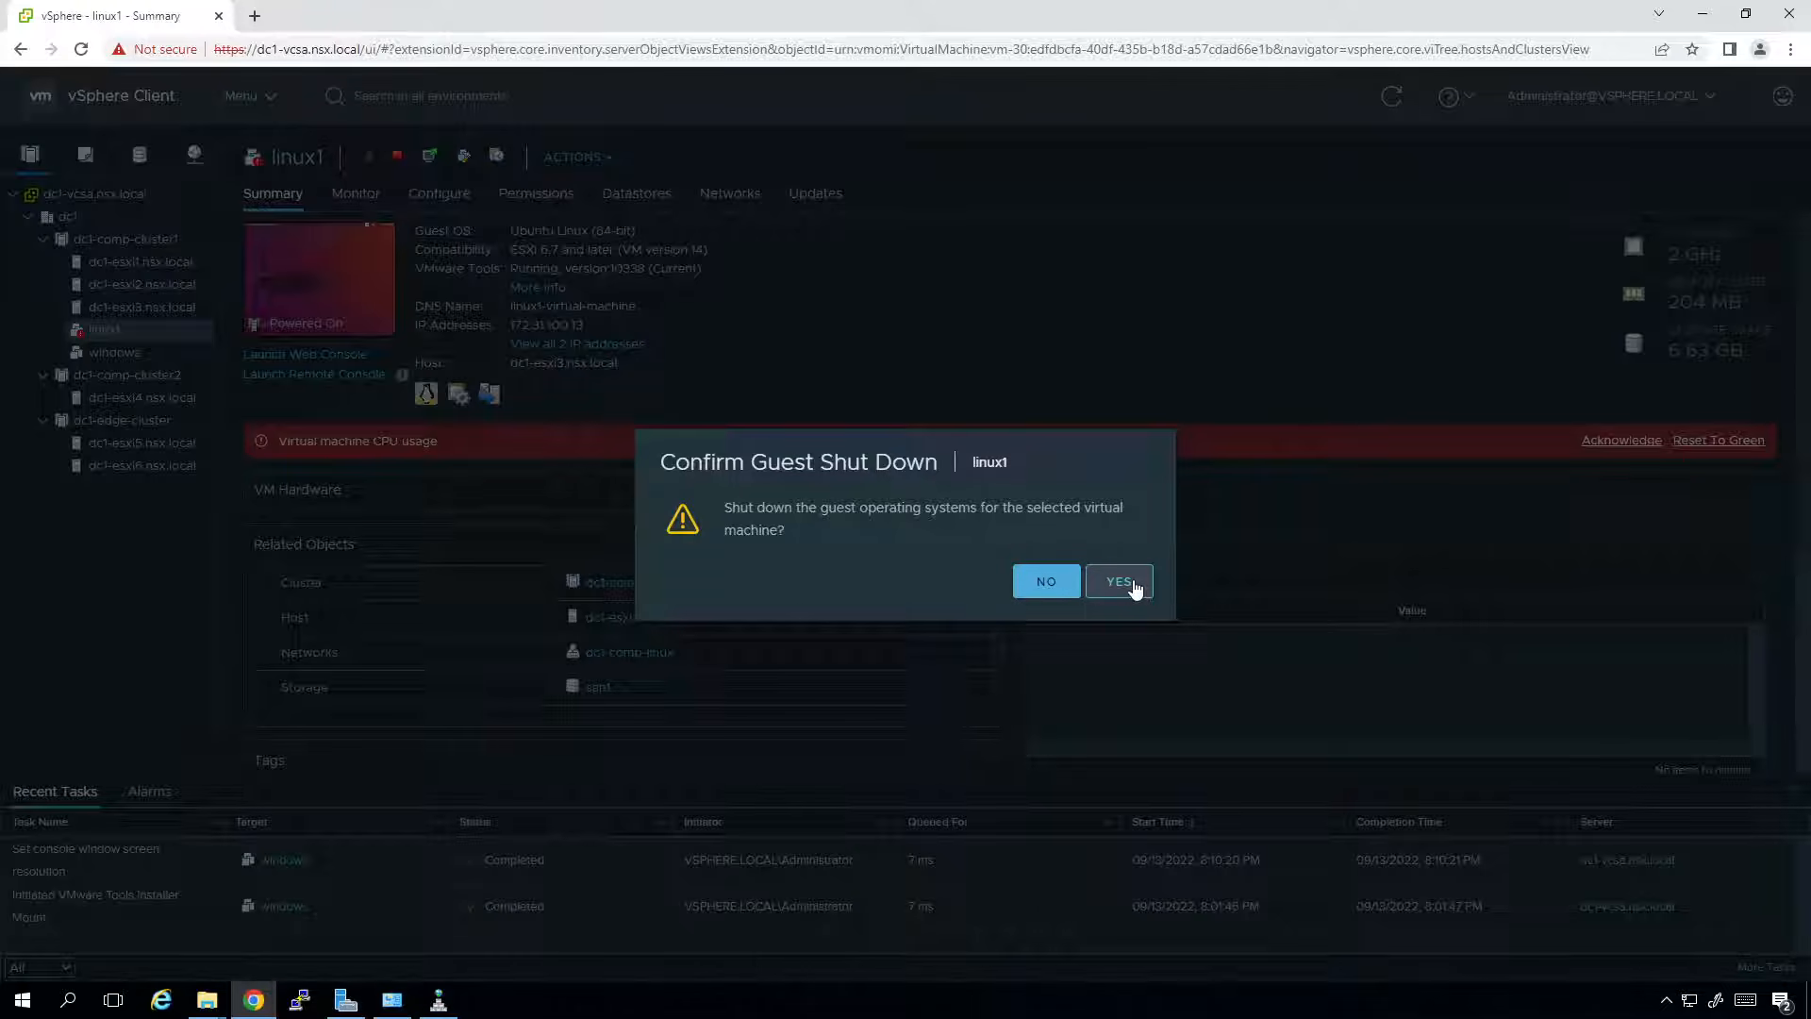
left_click(1133, 586)
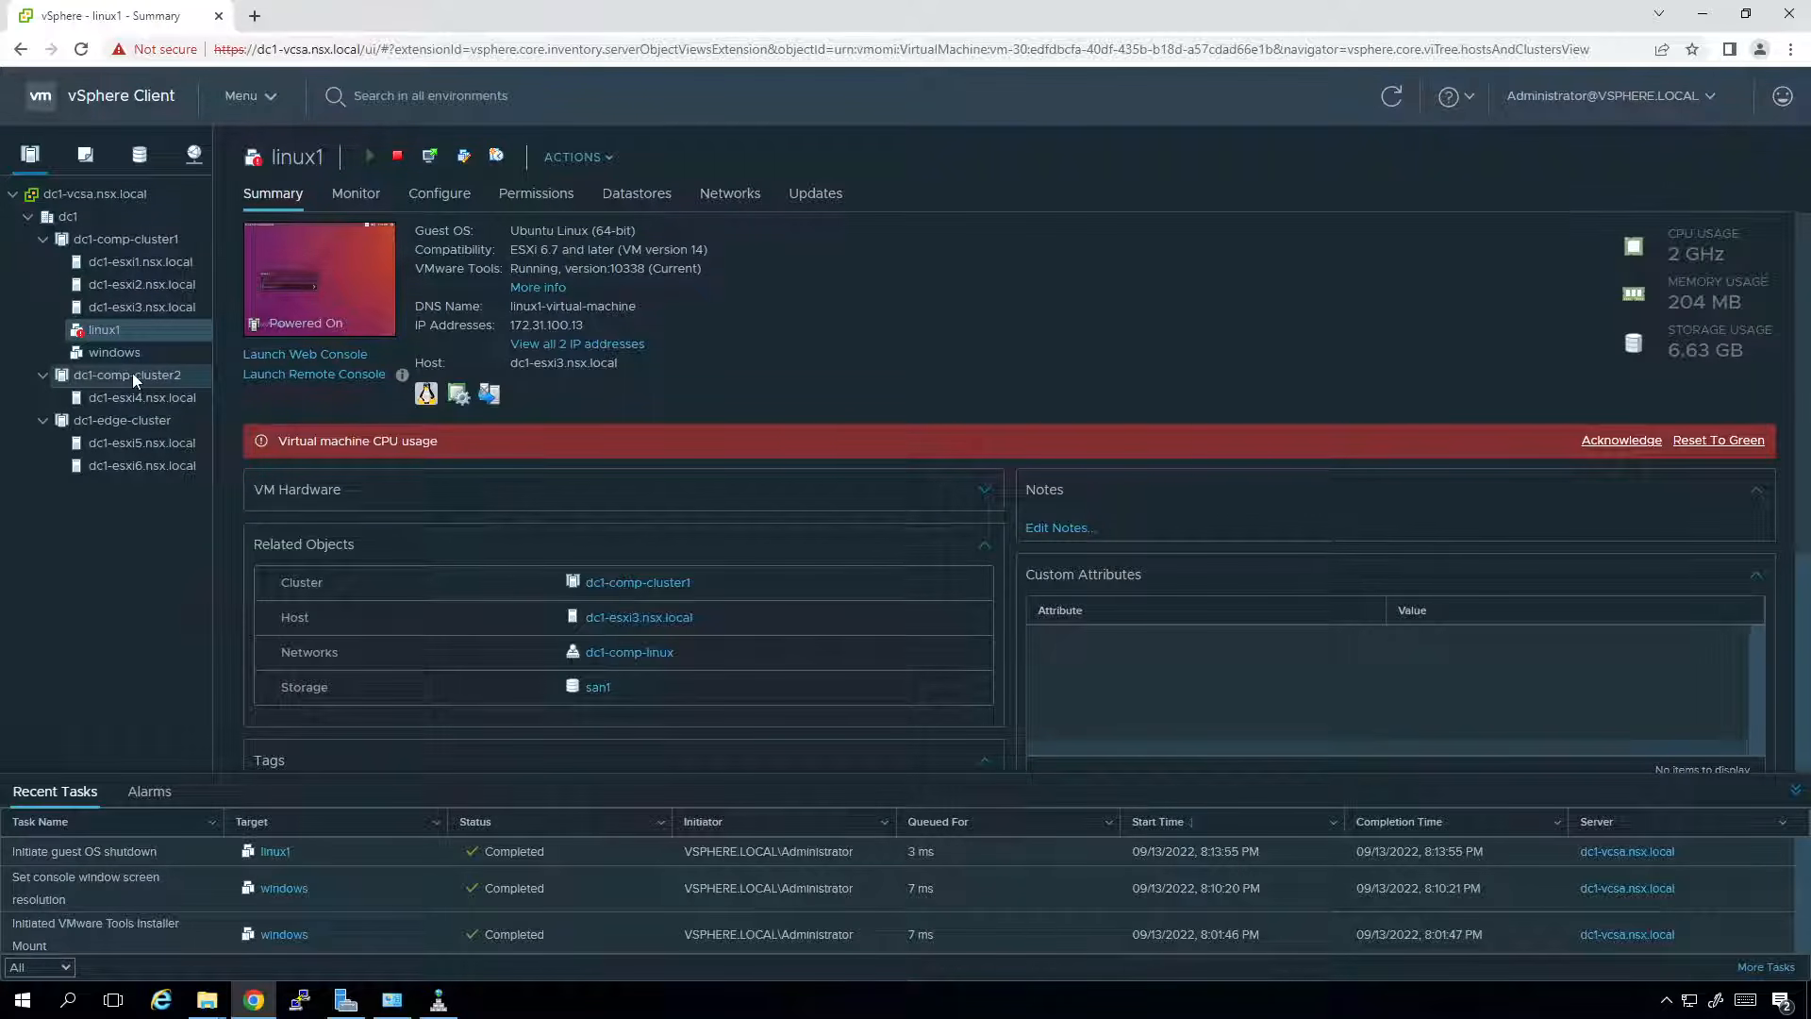
Convert the powered-off windows VM to a template.
left_click(127, 354)
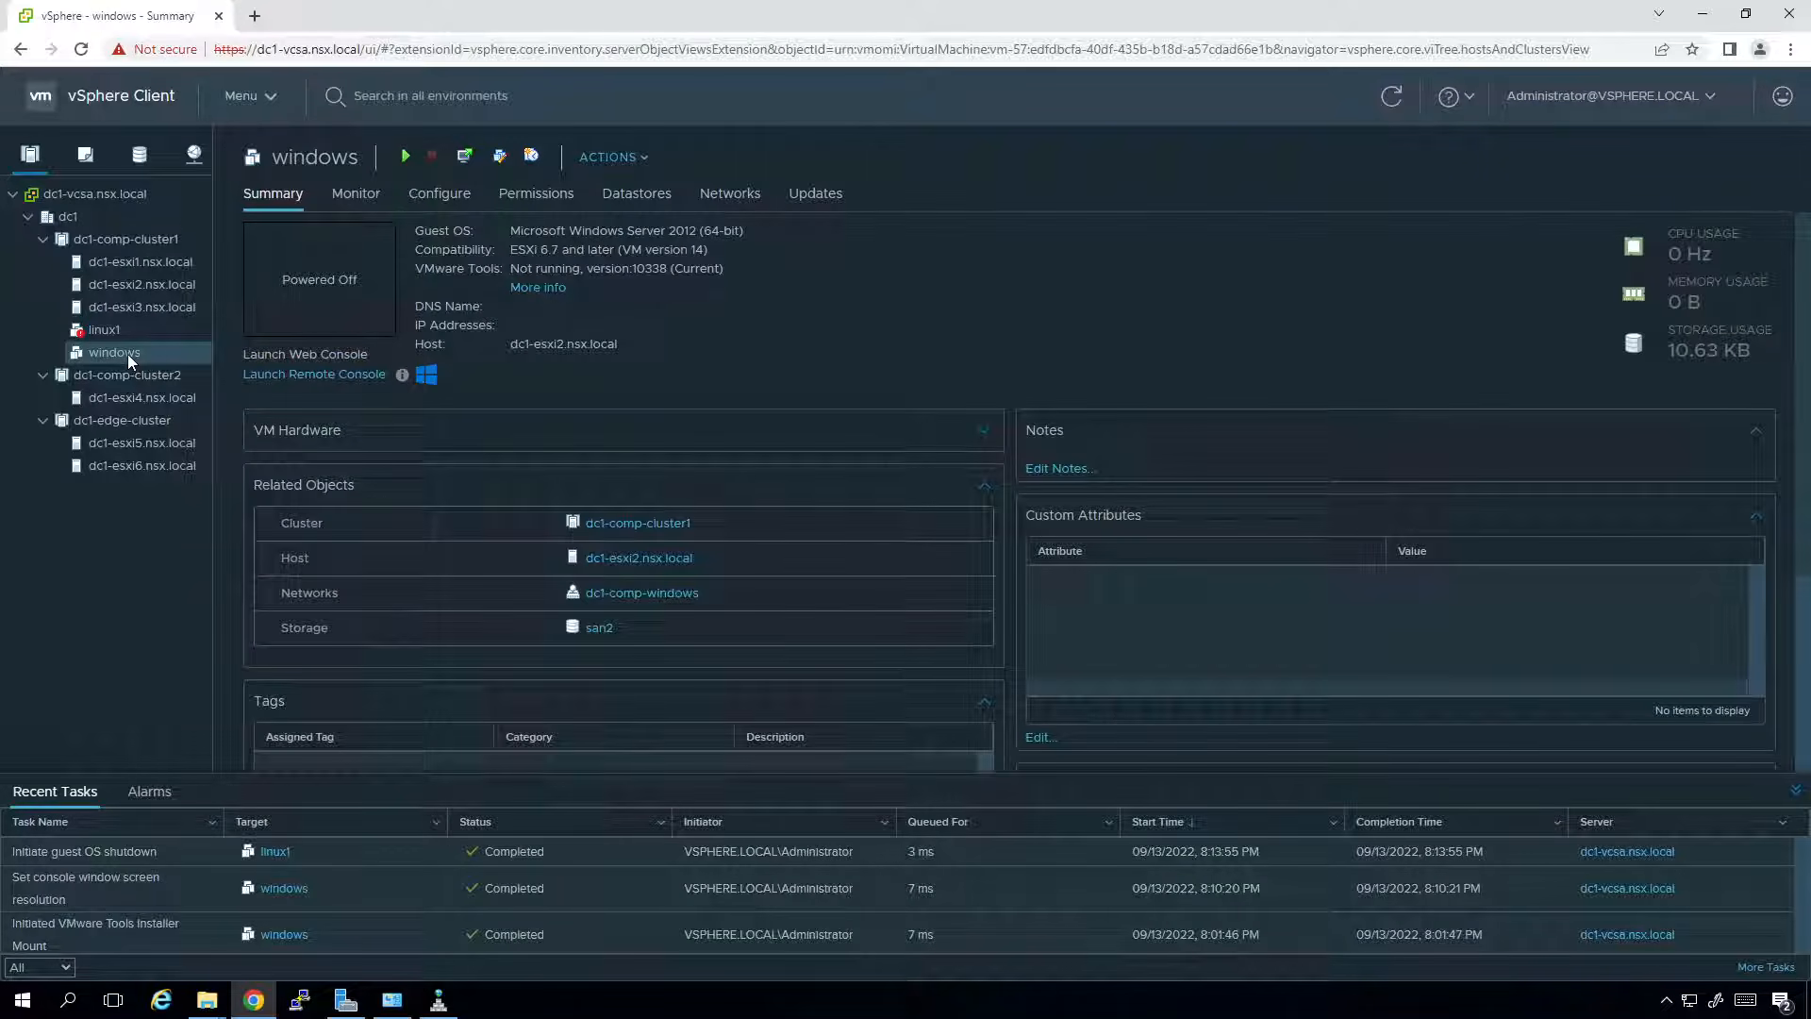
right_click(127, 353)
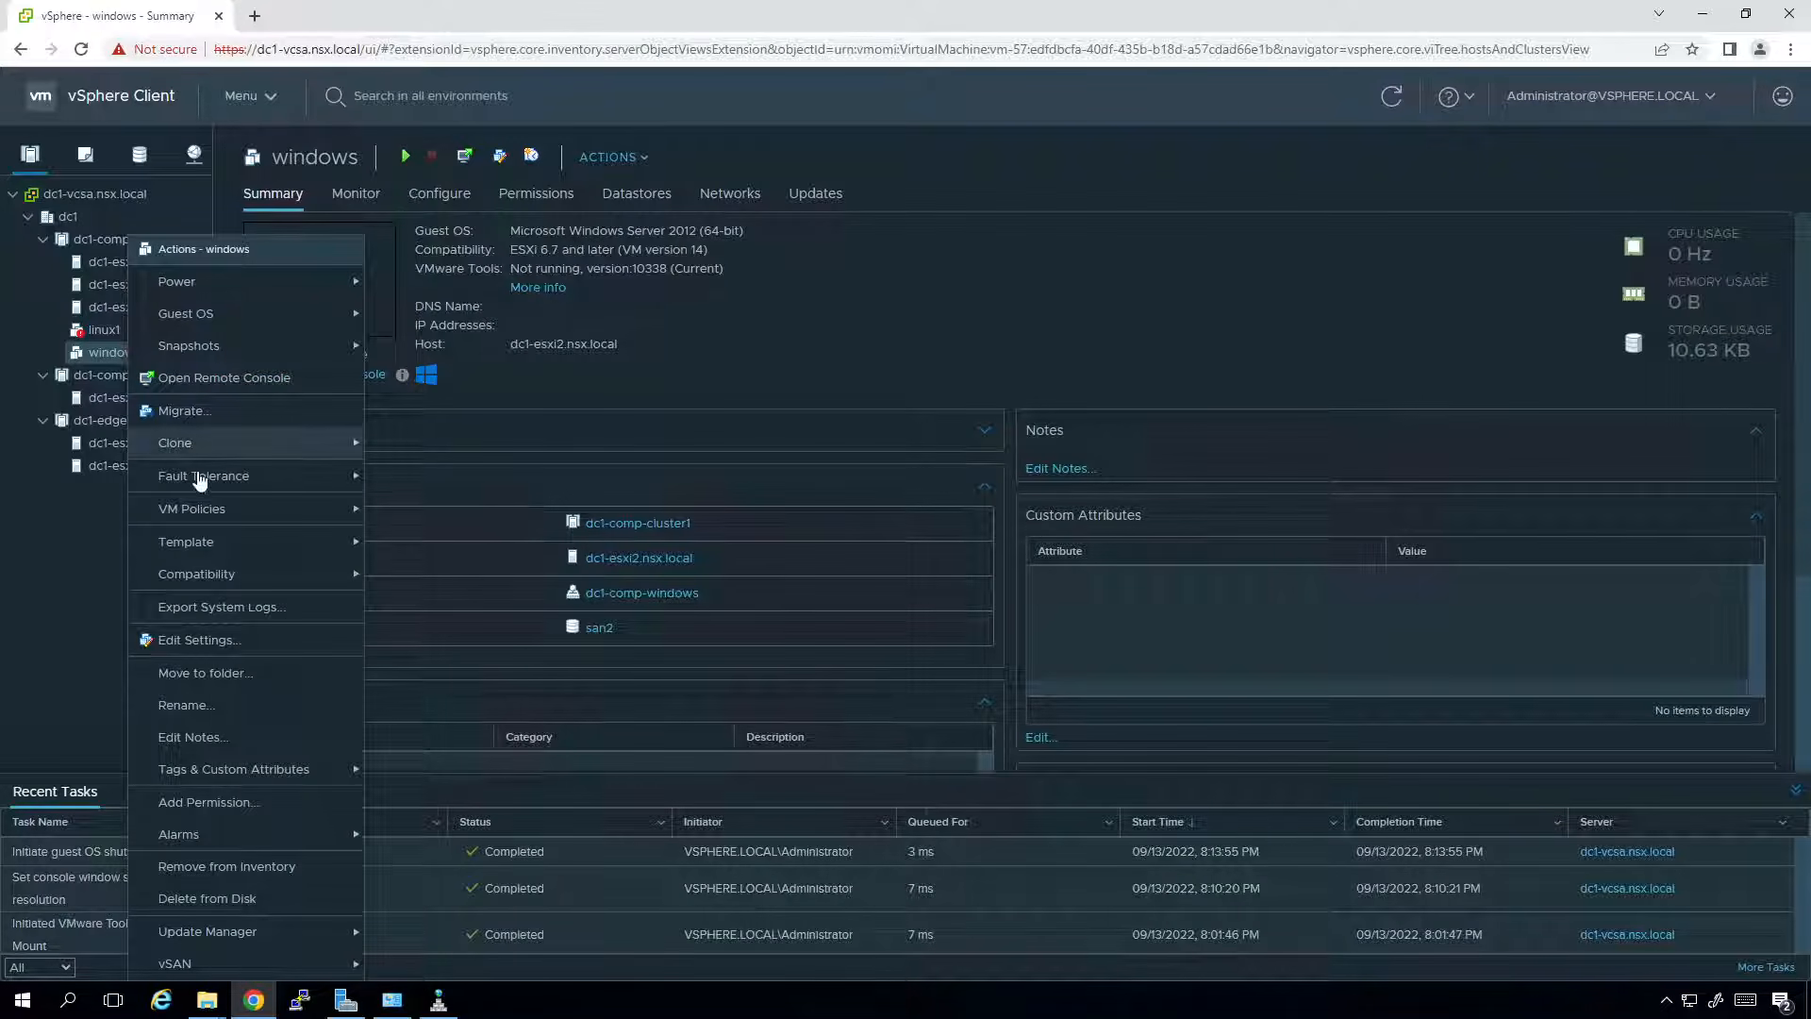
mouse_move(215, 550)
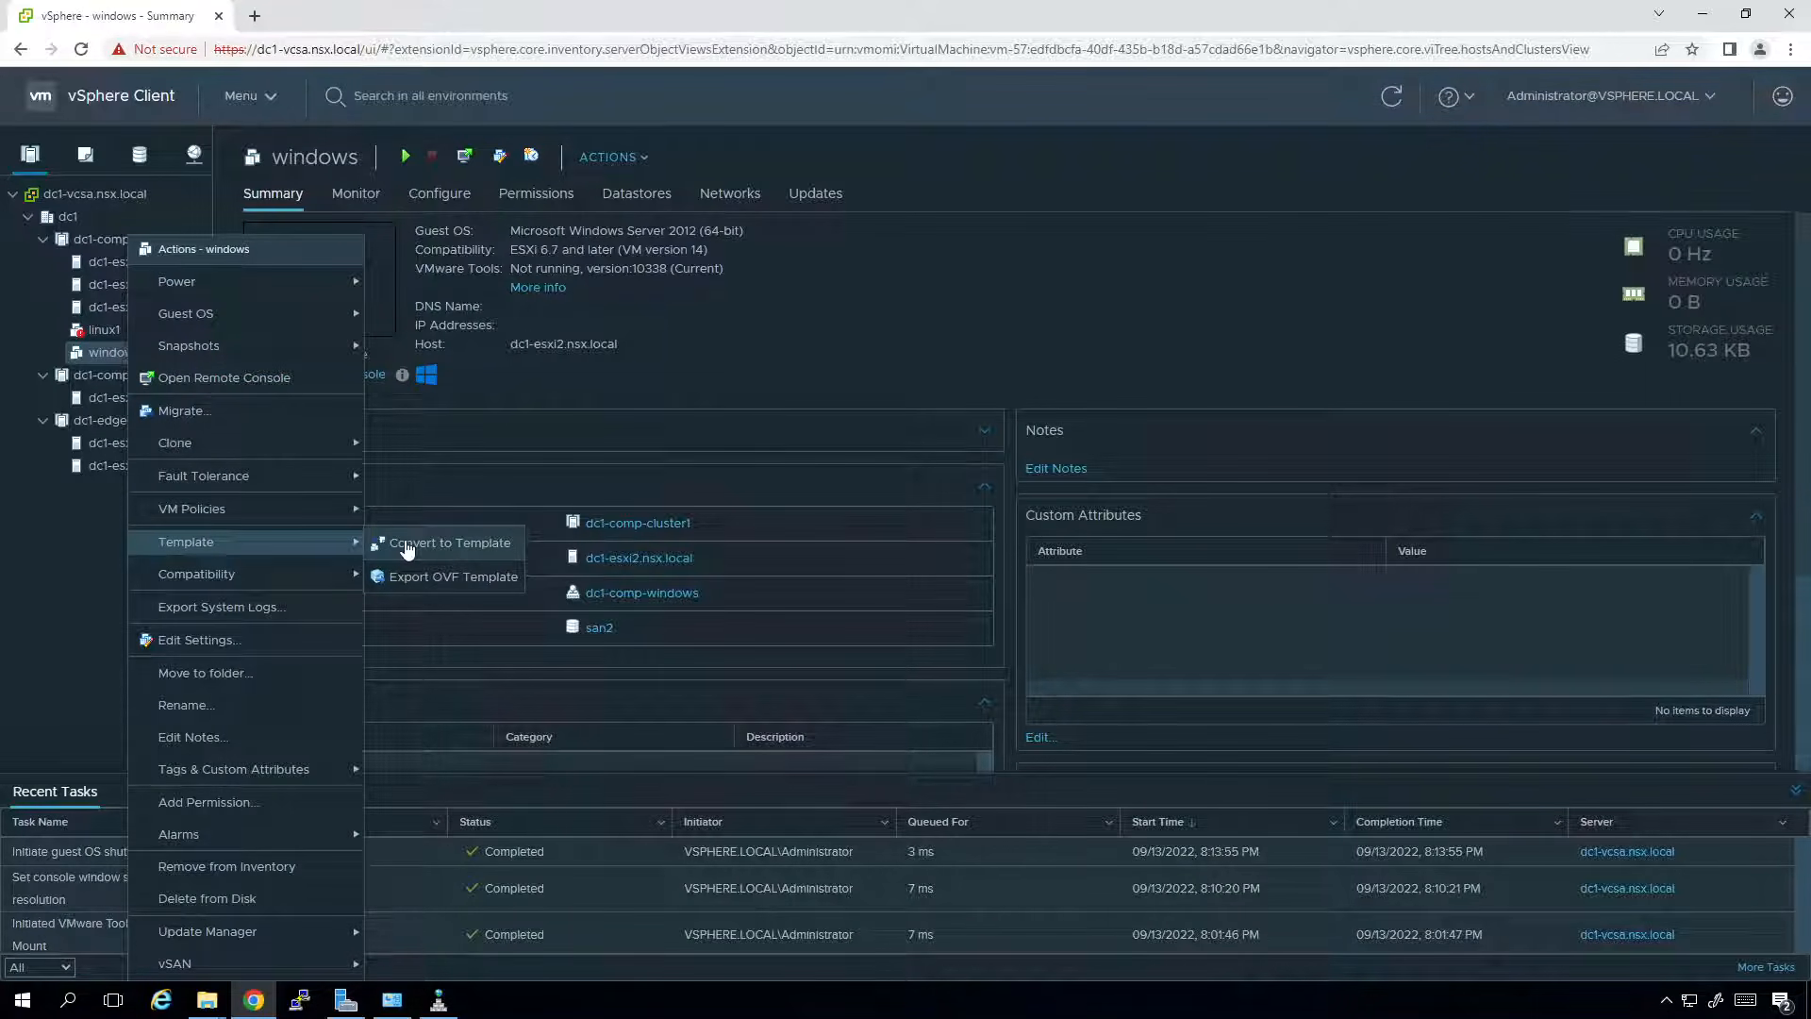
left_click(407, 547)
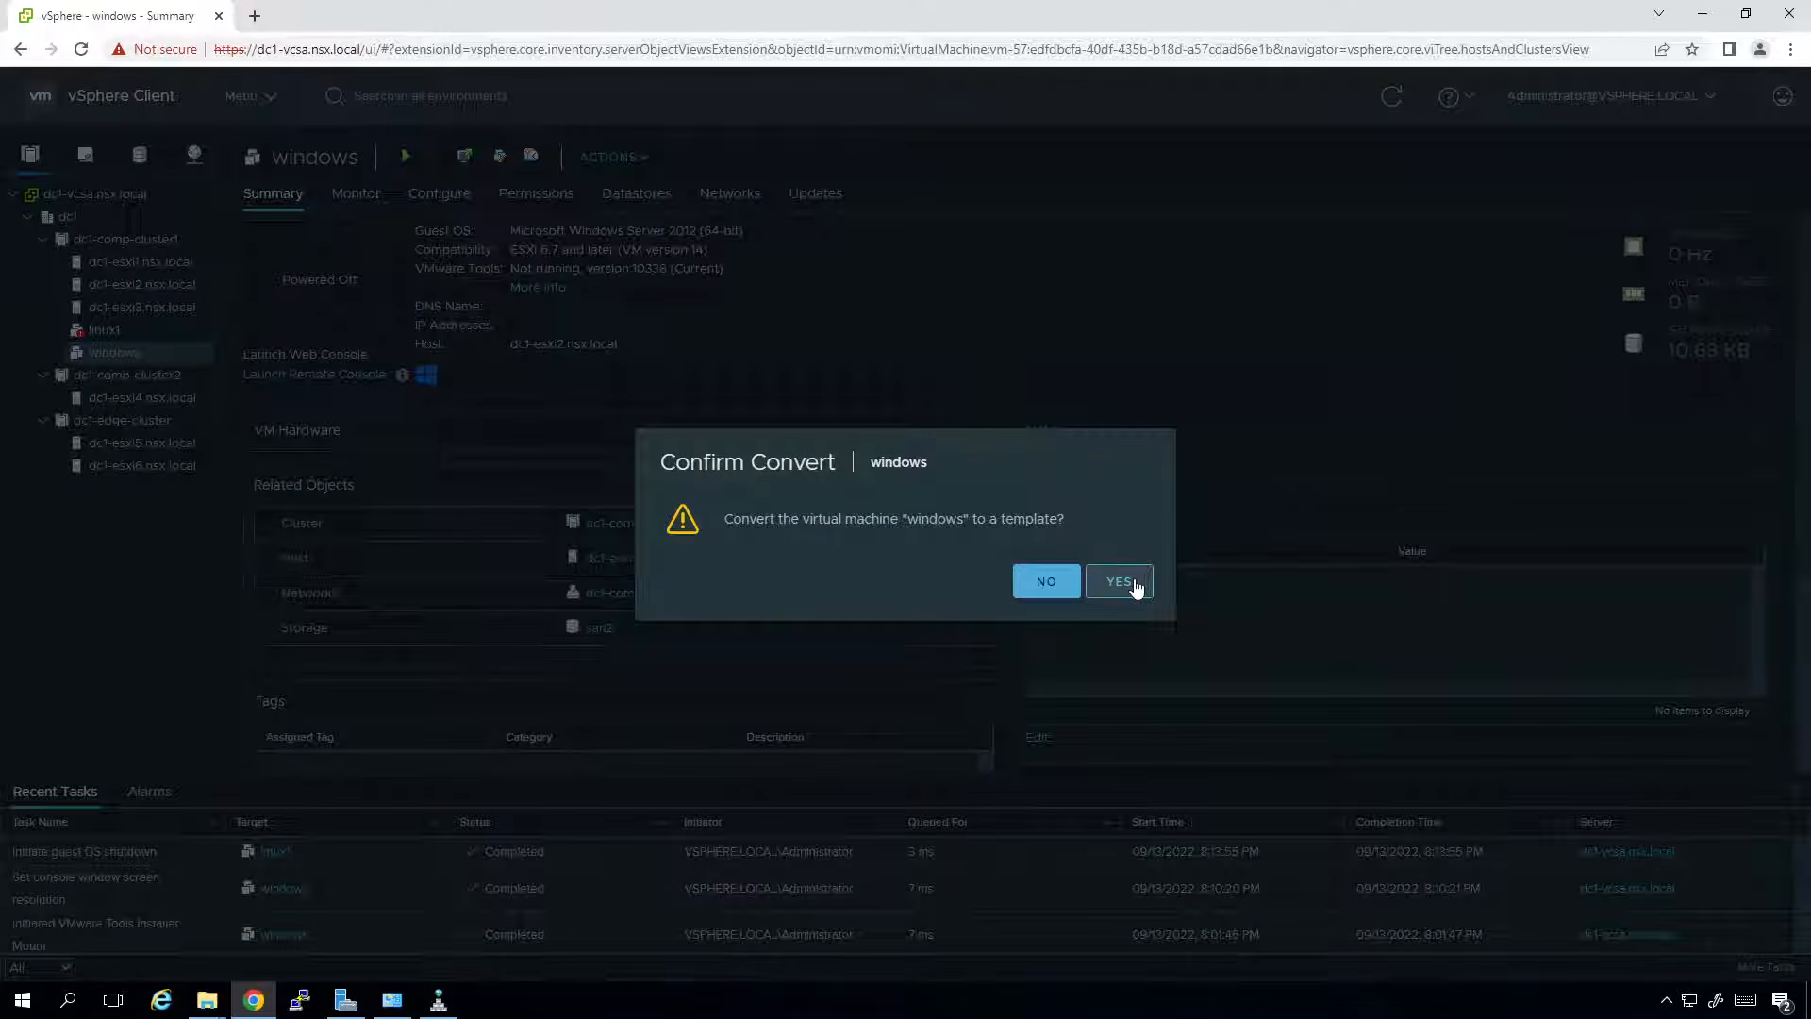
left_click(1142, 586)
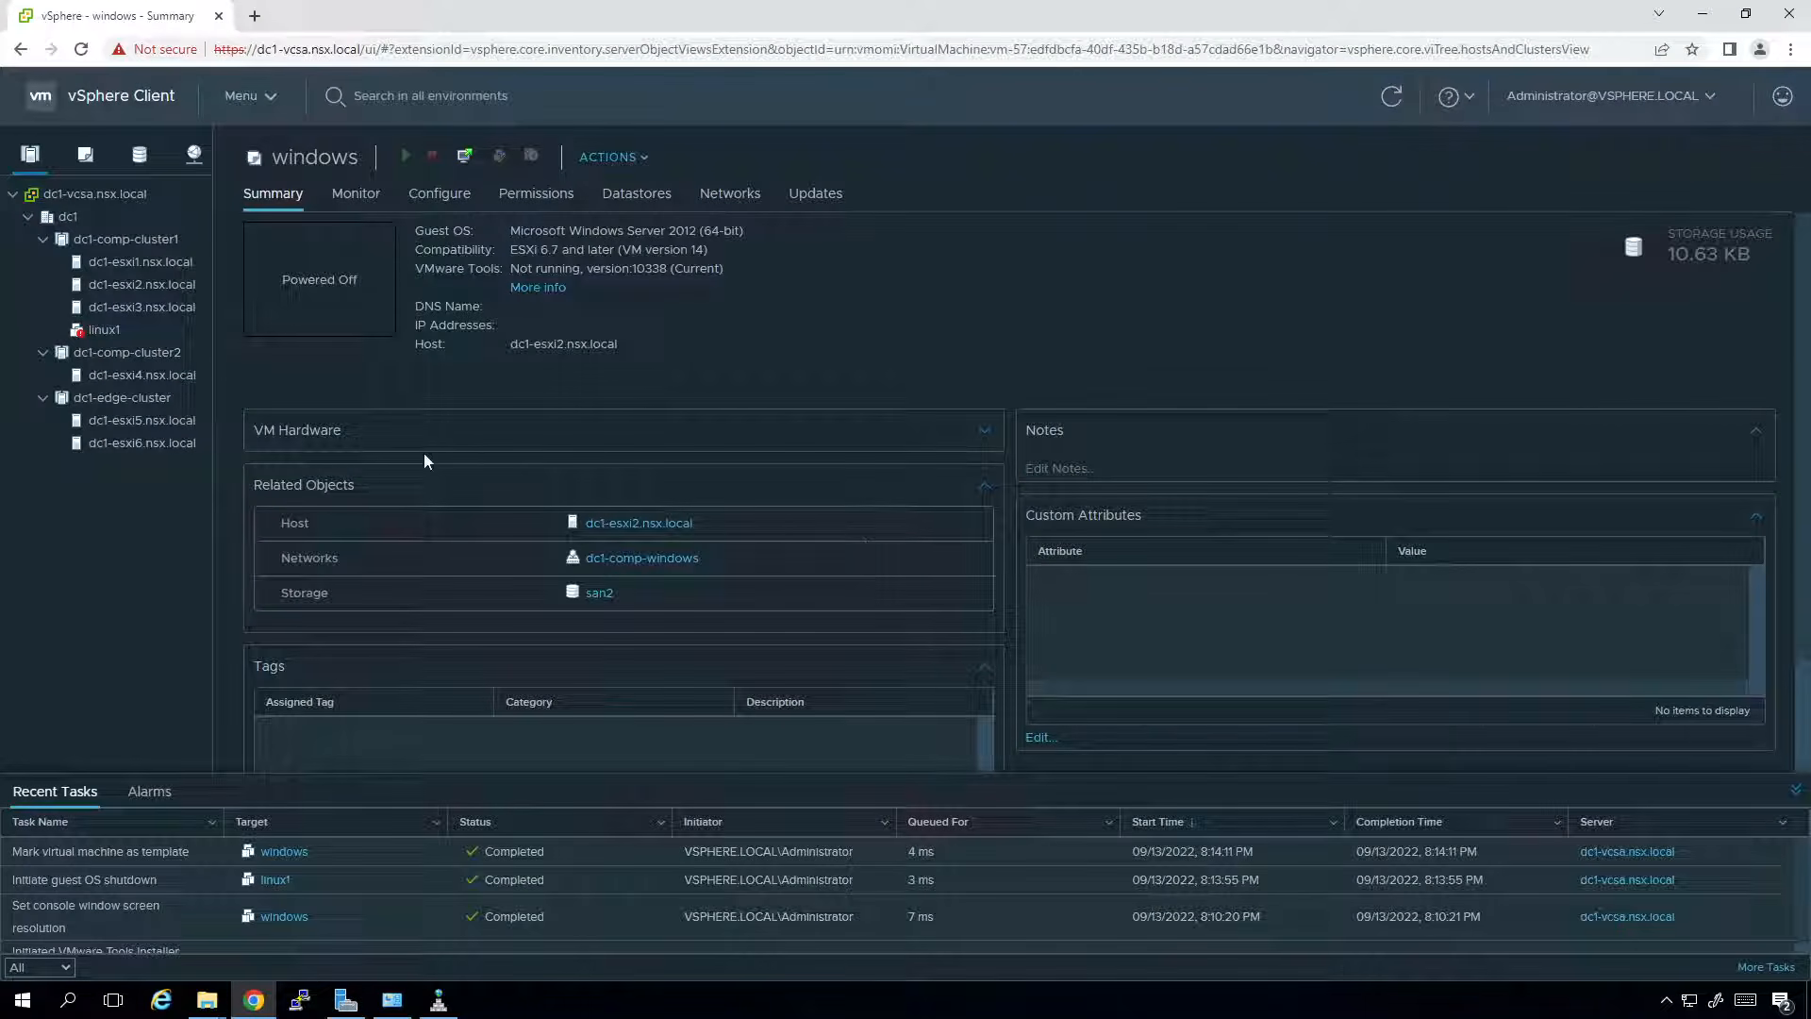
Reset linux1's CPU usage alarm to green, then convert linux1 to a template.
left_click(124, 330)
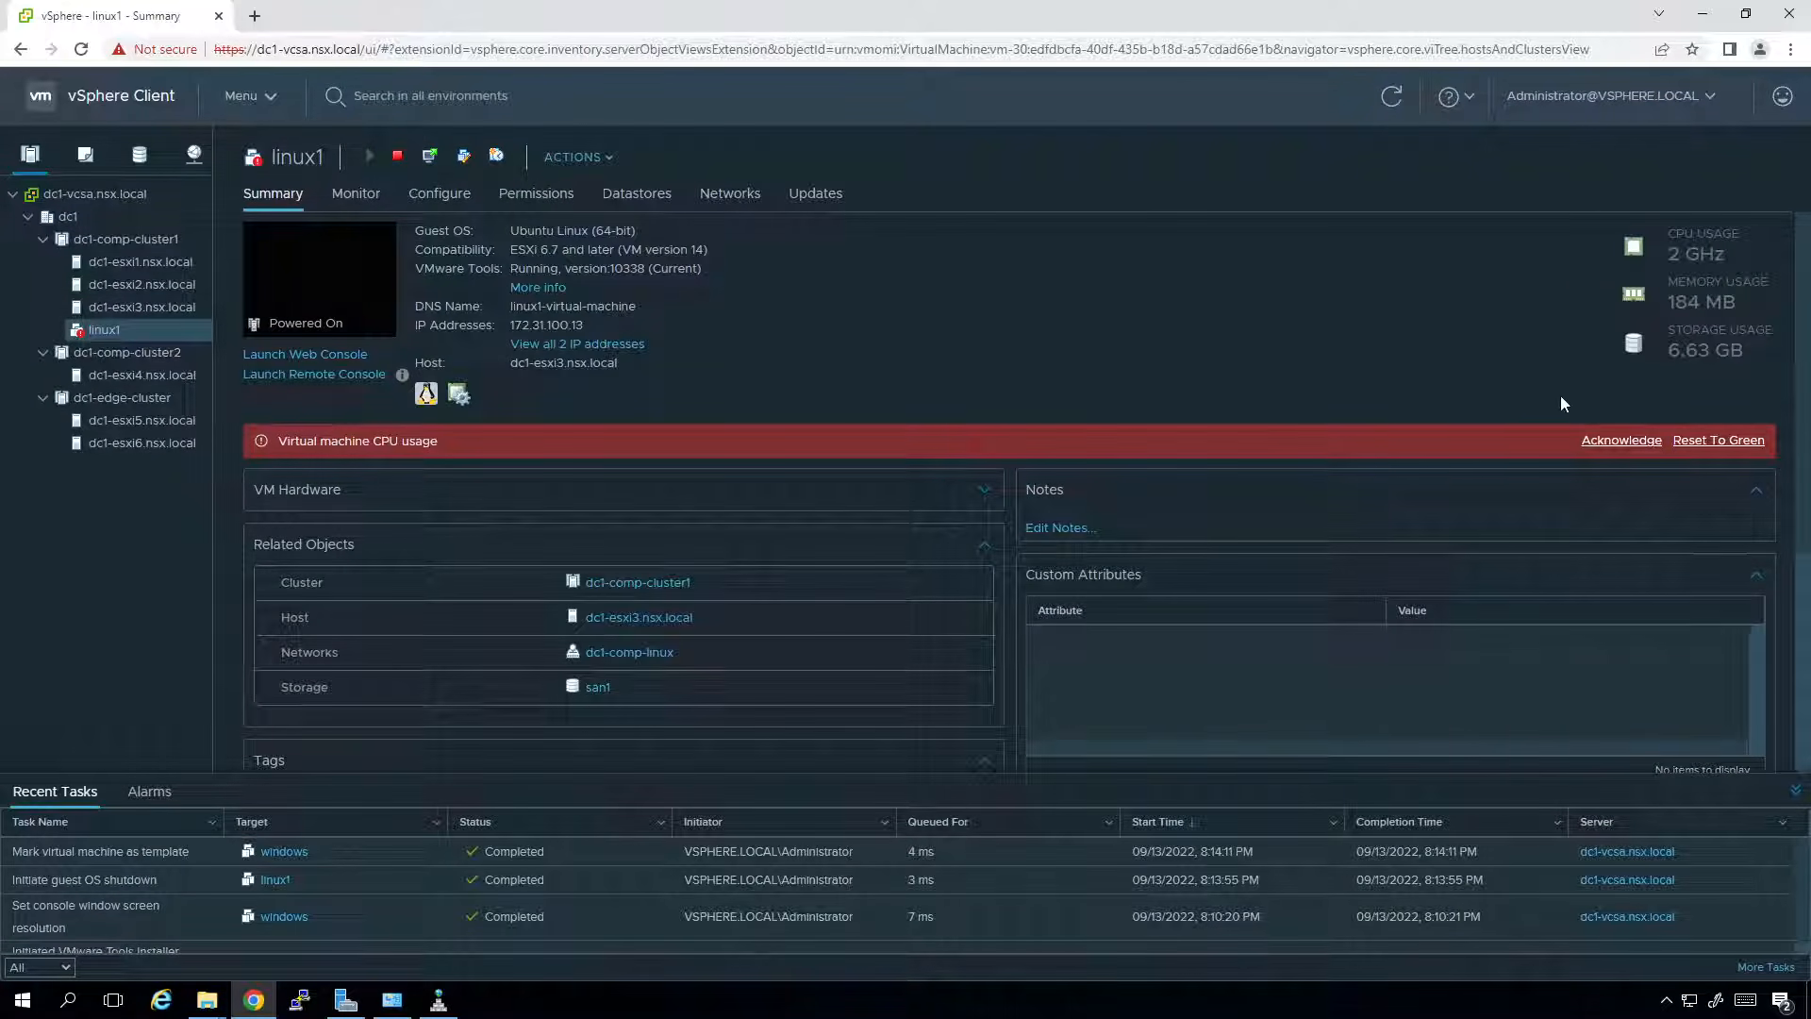
left_click(1698, 440)
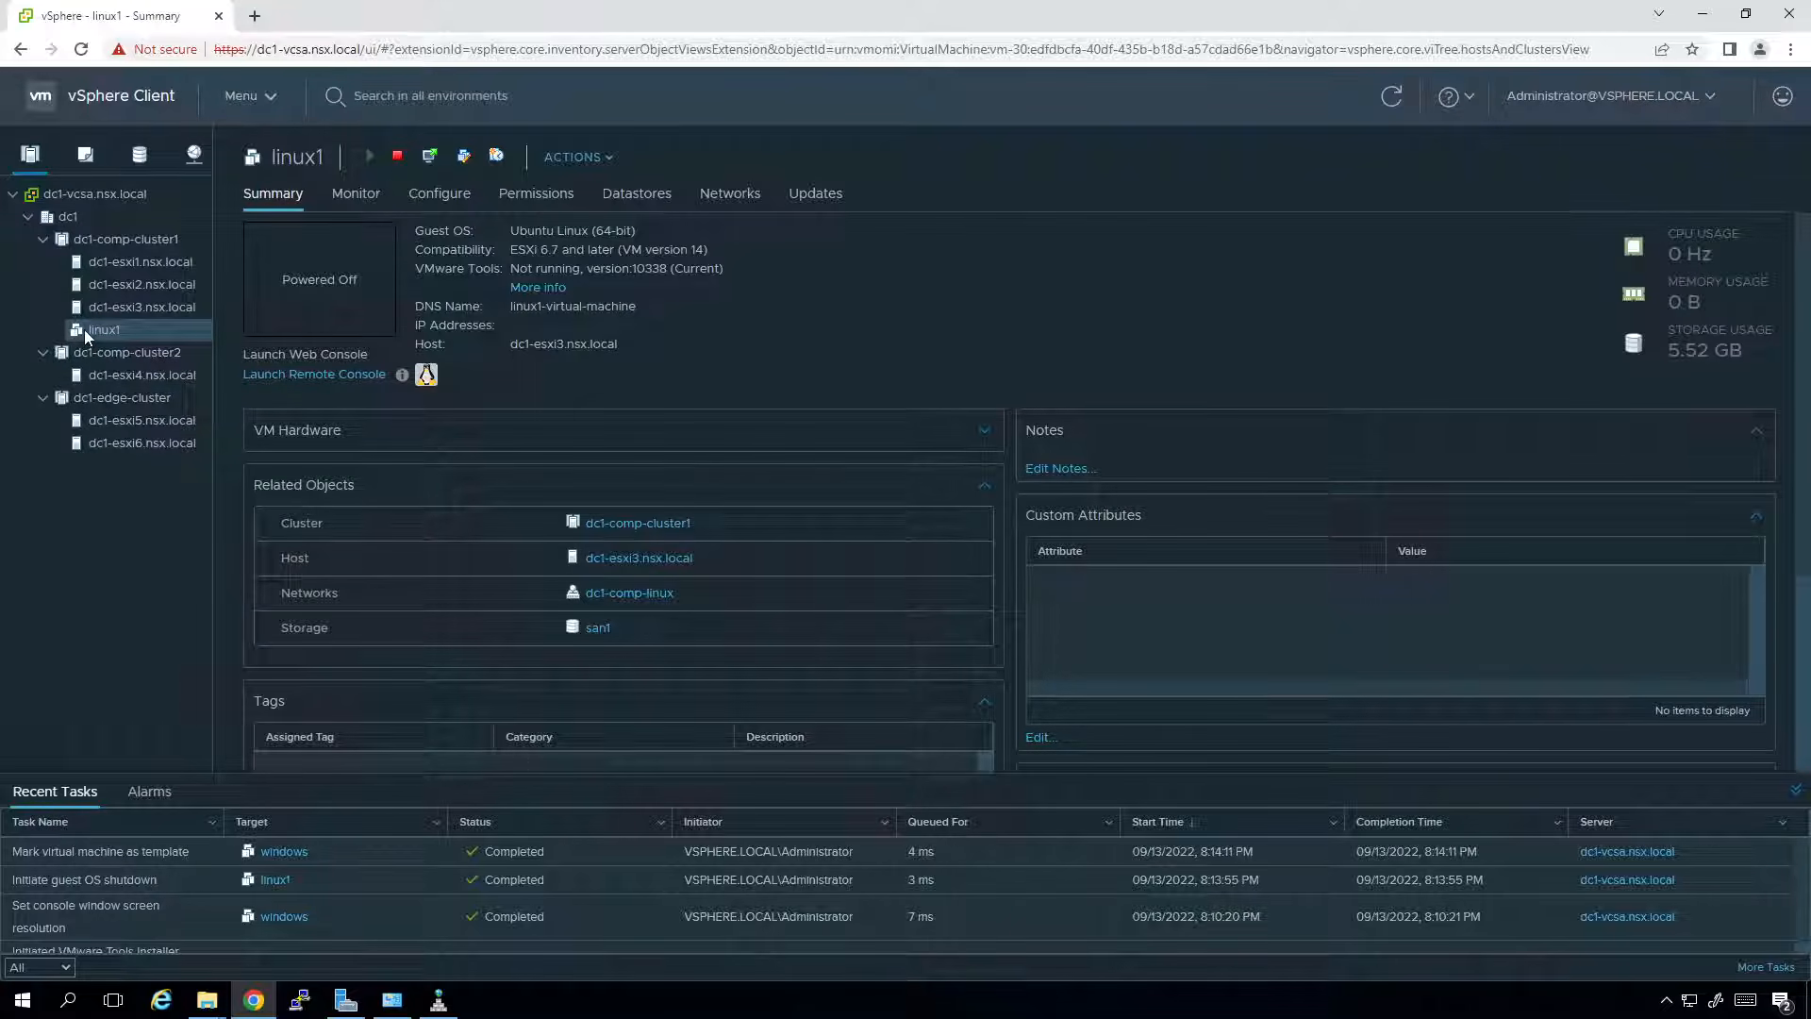
right_click(104, 332)
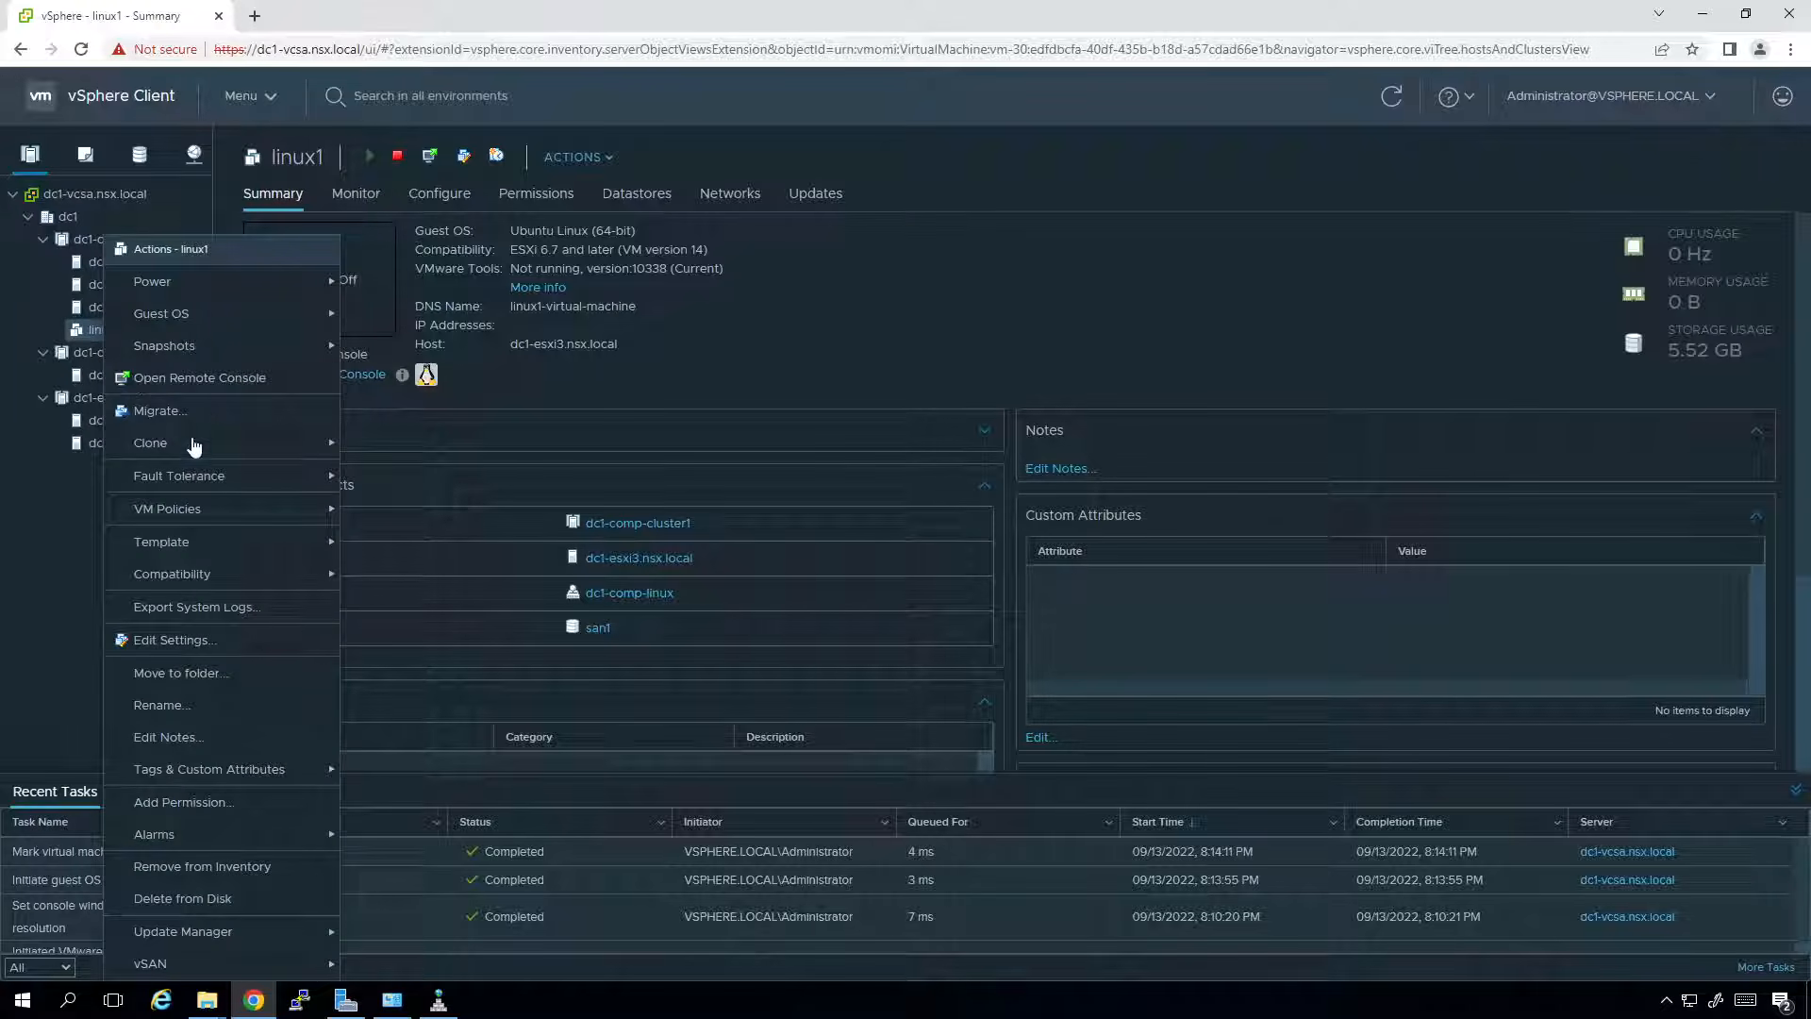
mouse_move(209, 545)
left_click(406, 543)
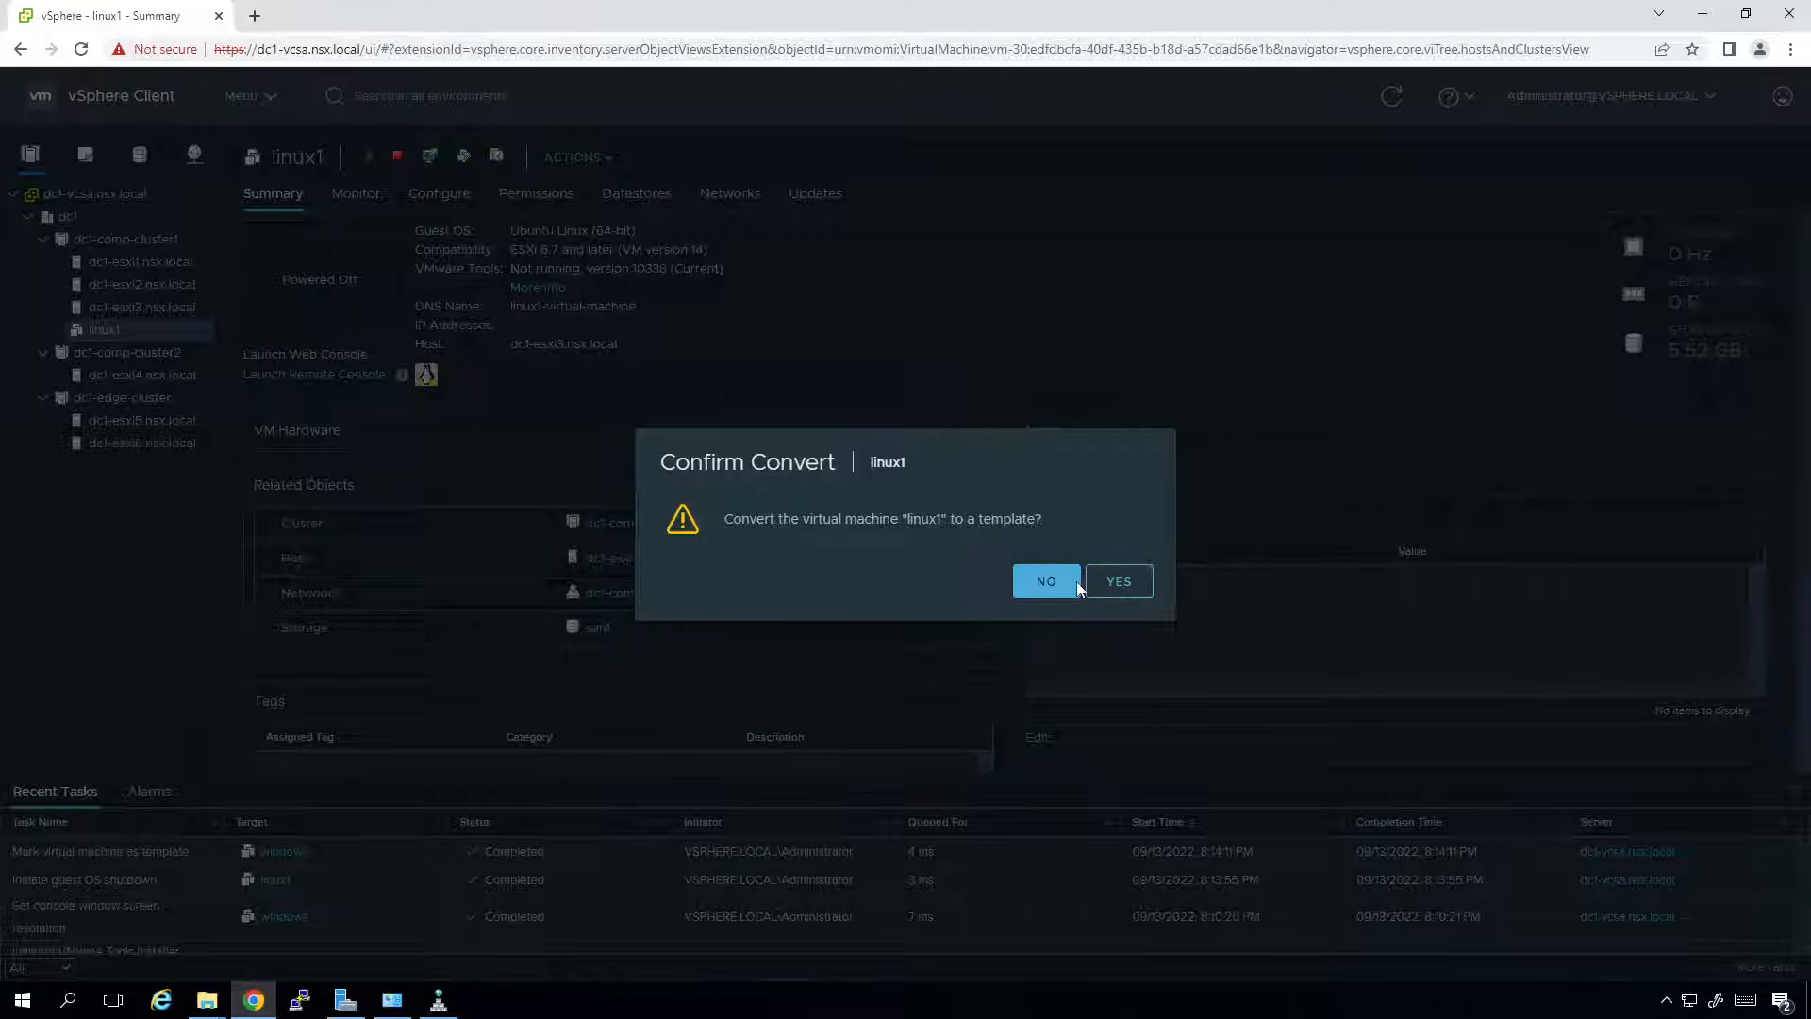
left_click(1113, 587)
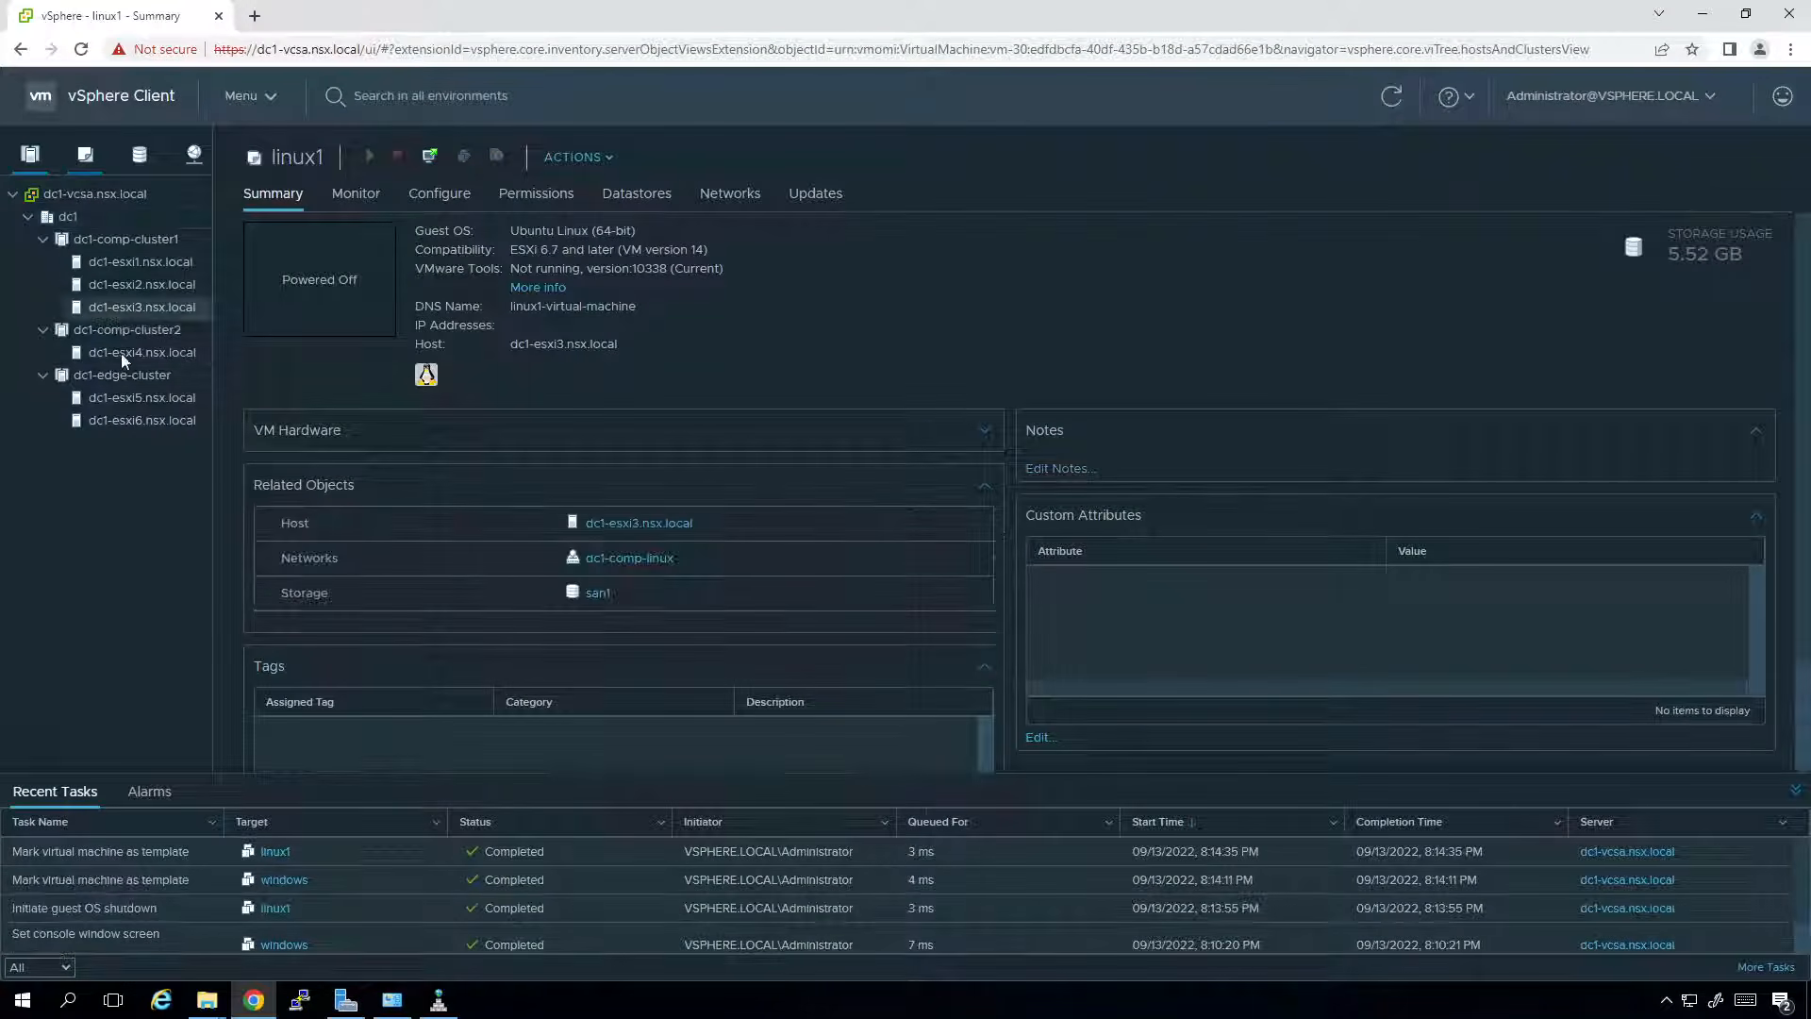
In VMs and Templates, drag the linux1 template out of the Discovered virtual machine folder into dc1.
left_click(85, 156)
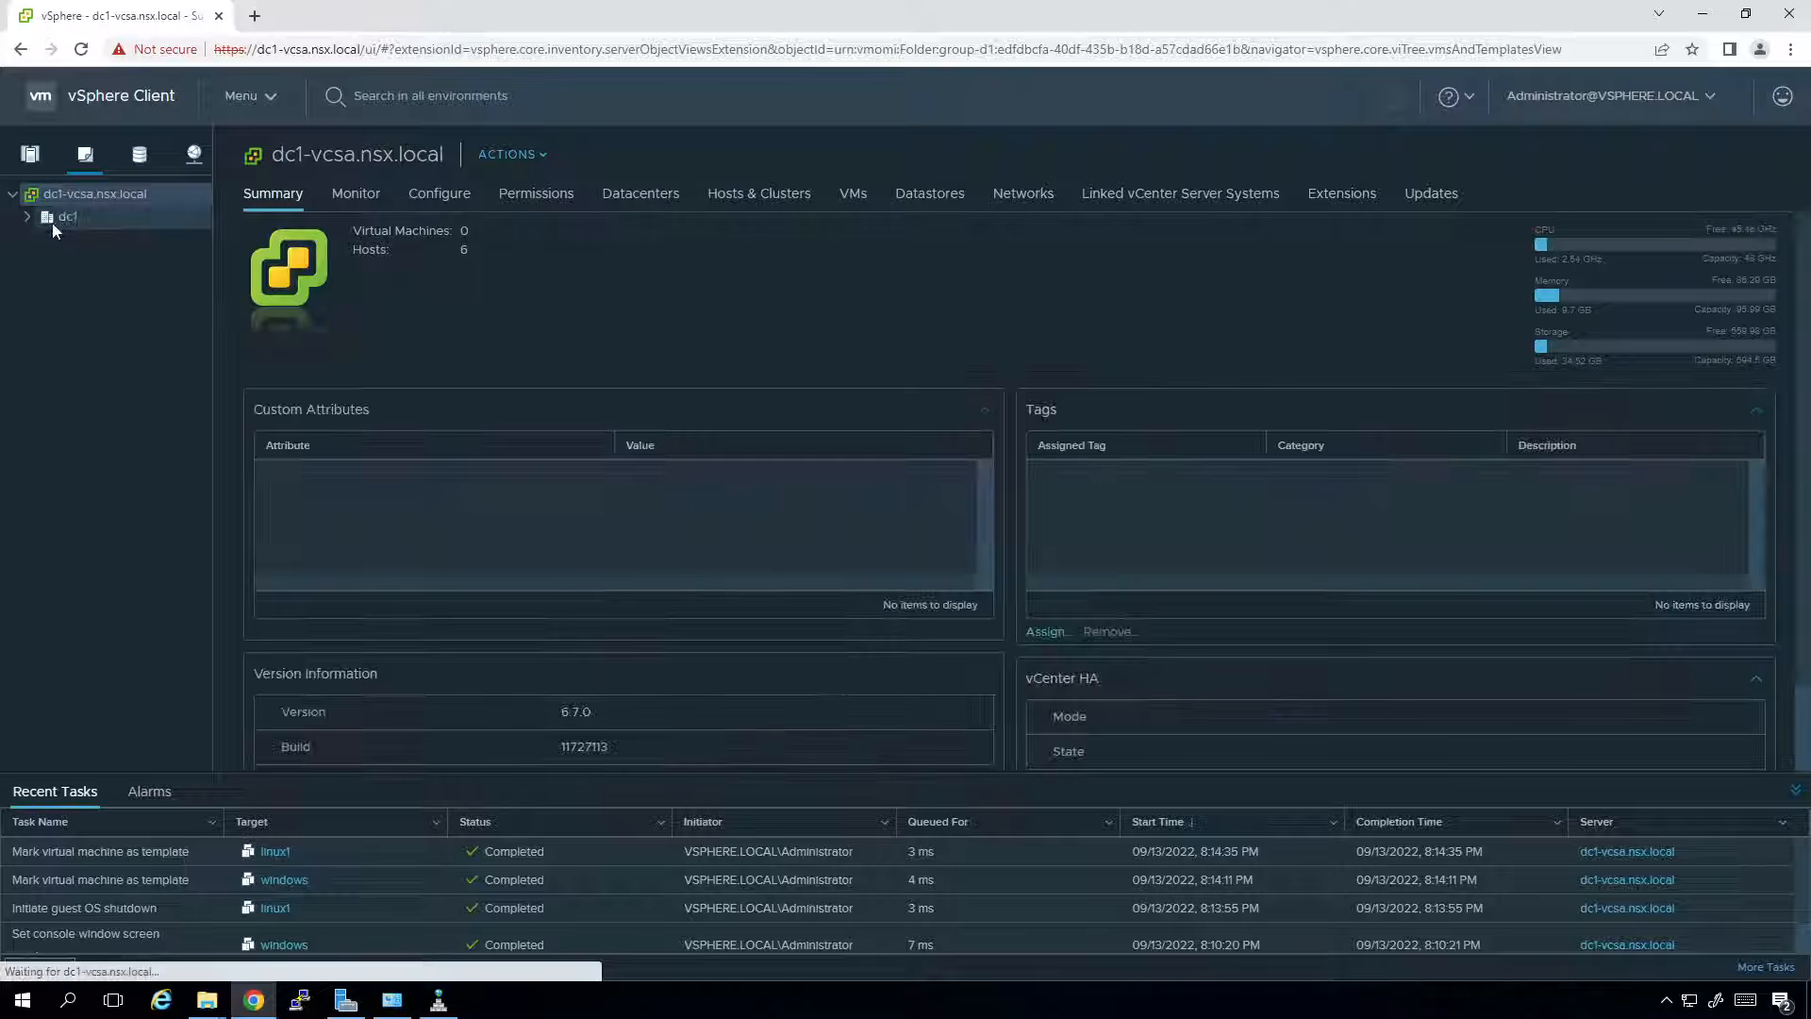
left_click(26, 218)
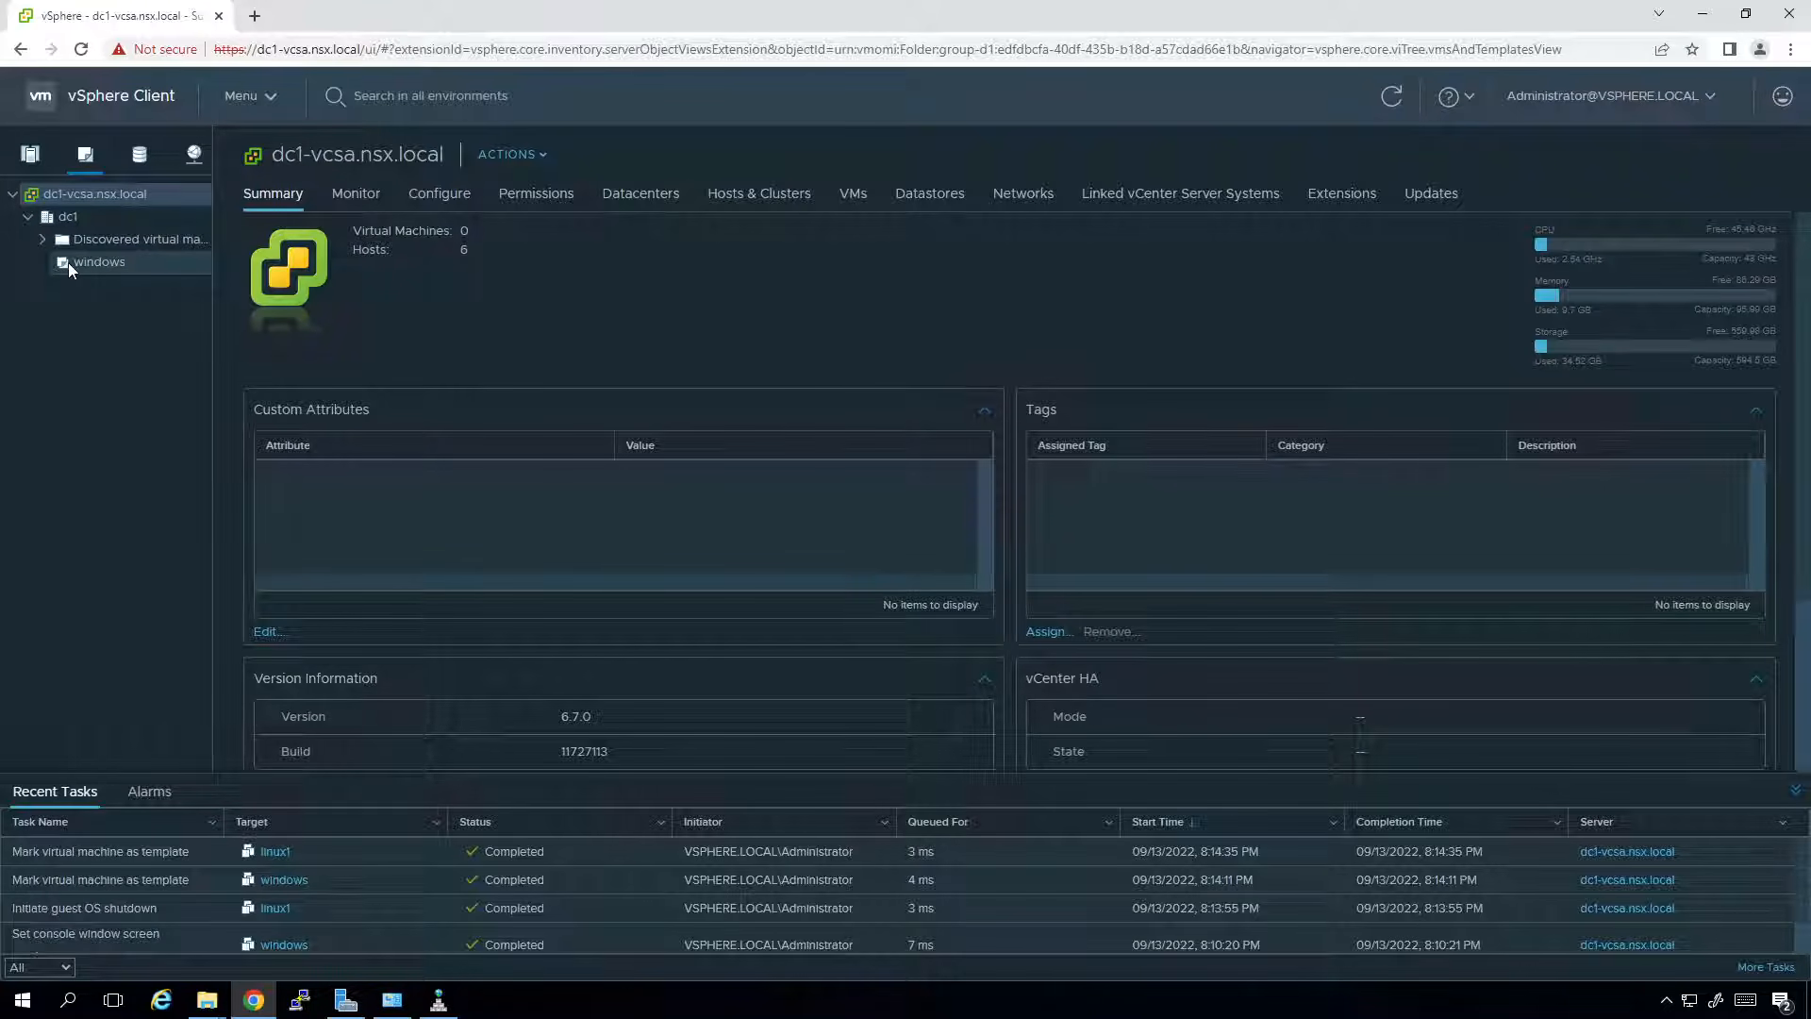
left_click(41, 240)
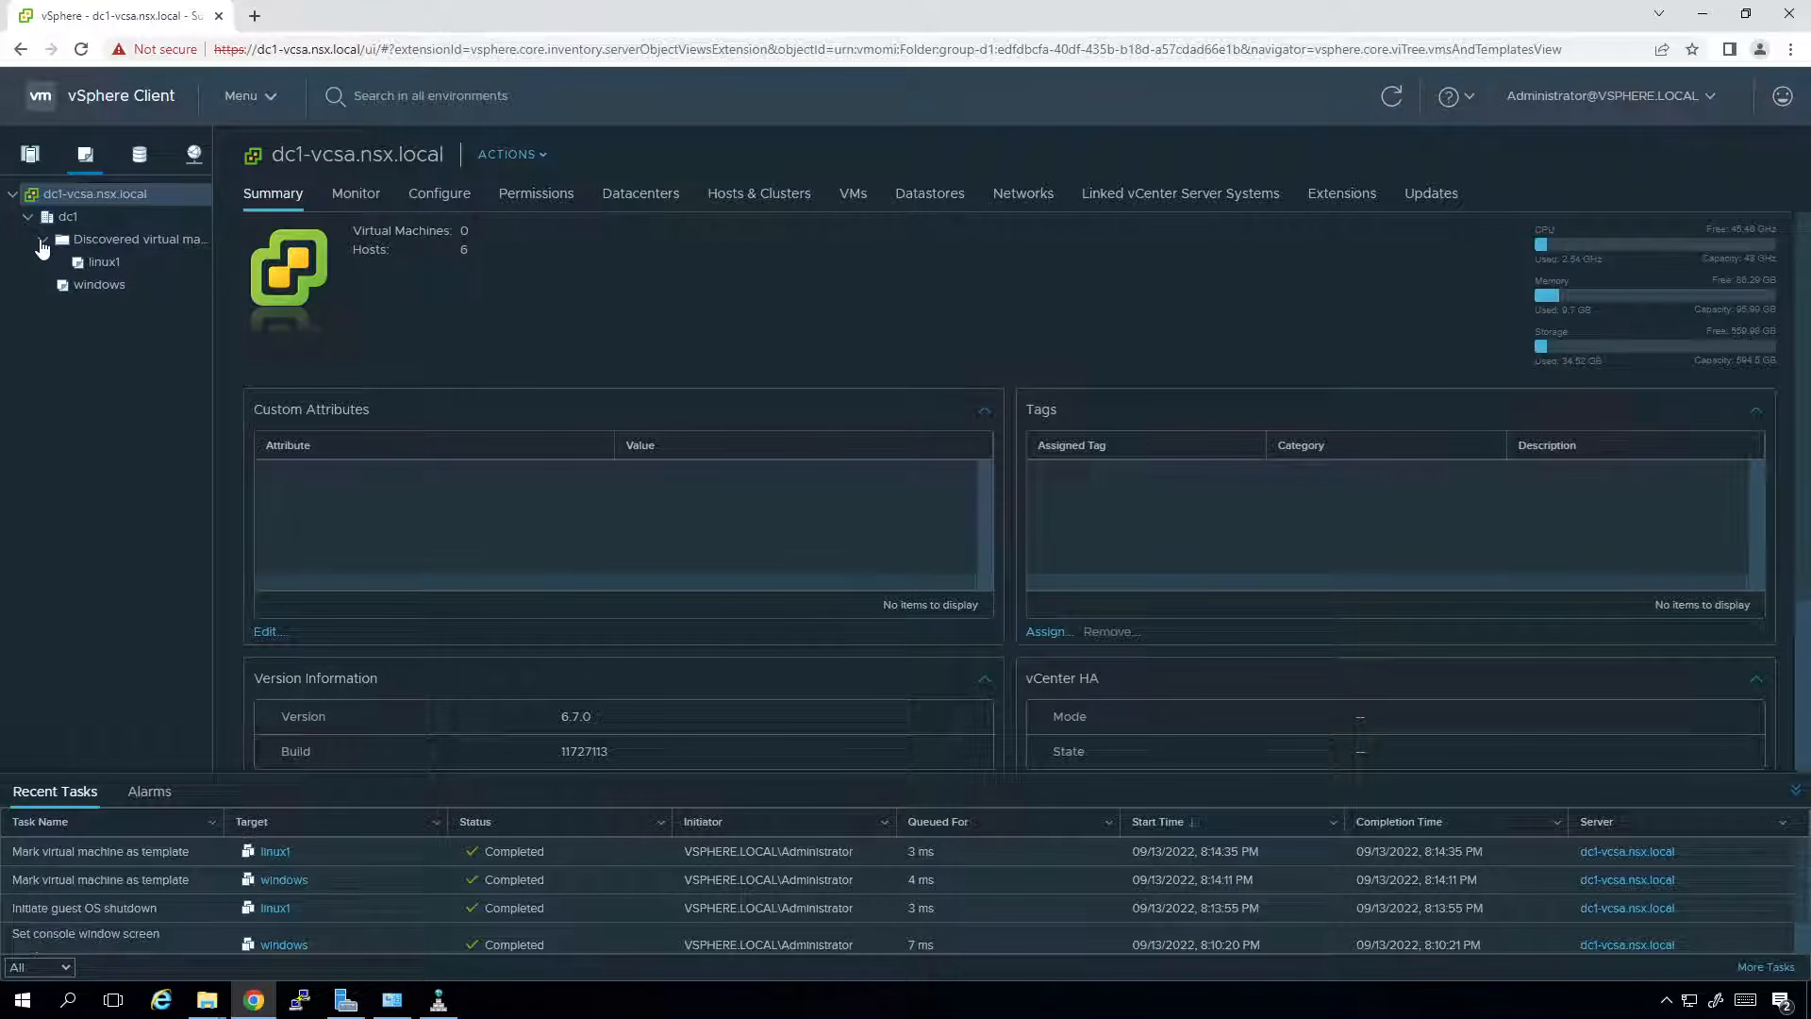
left_click(116, 266)
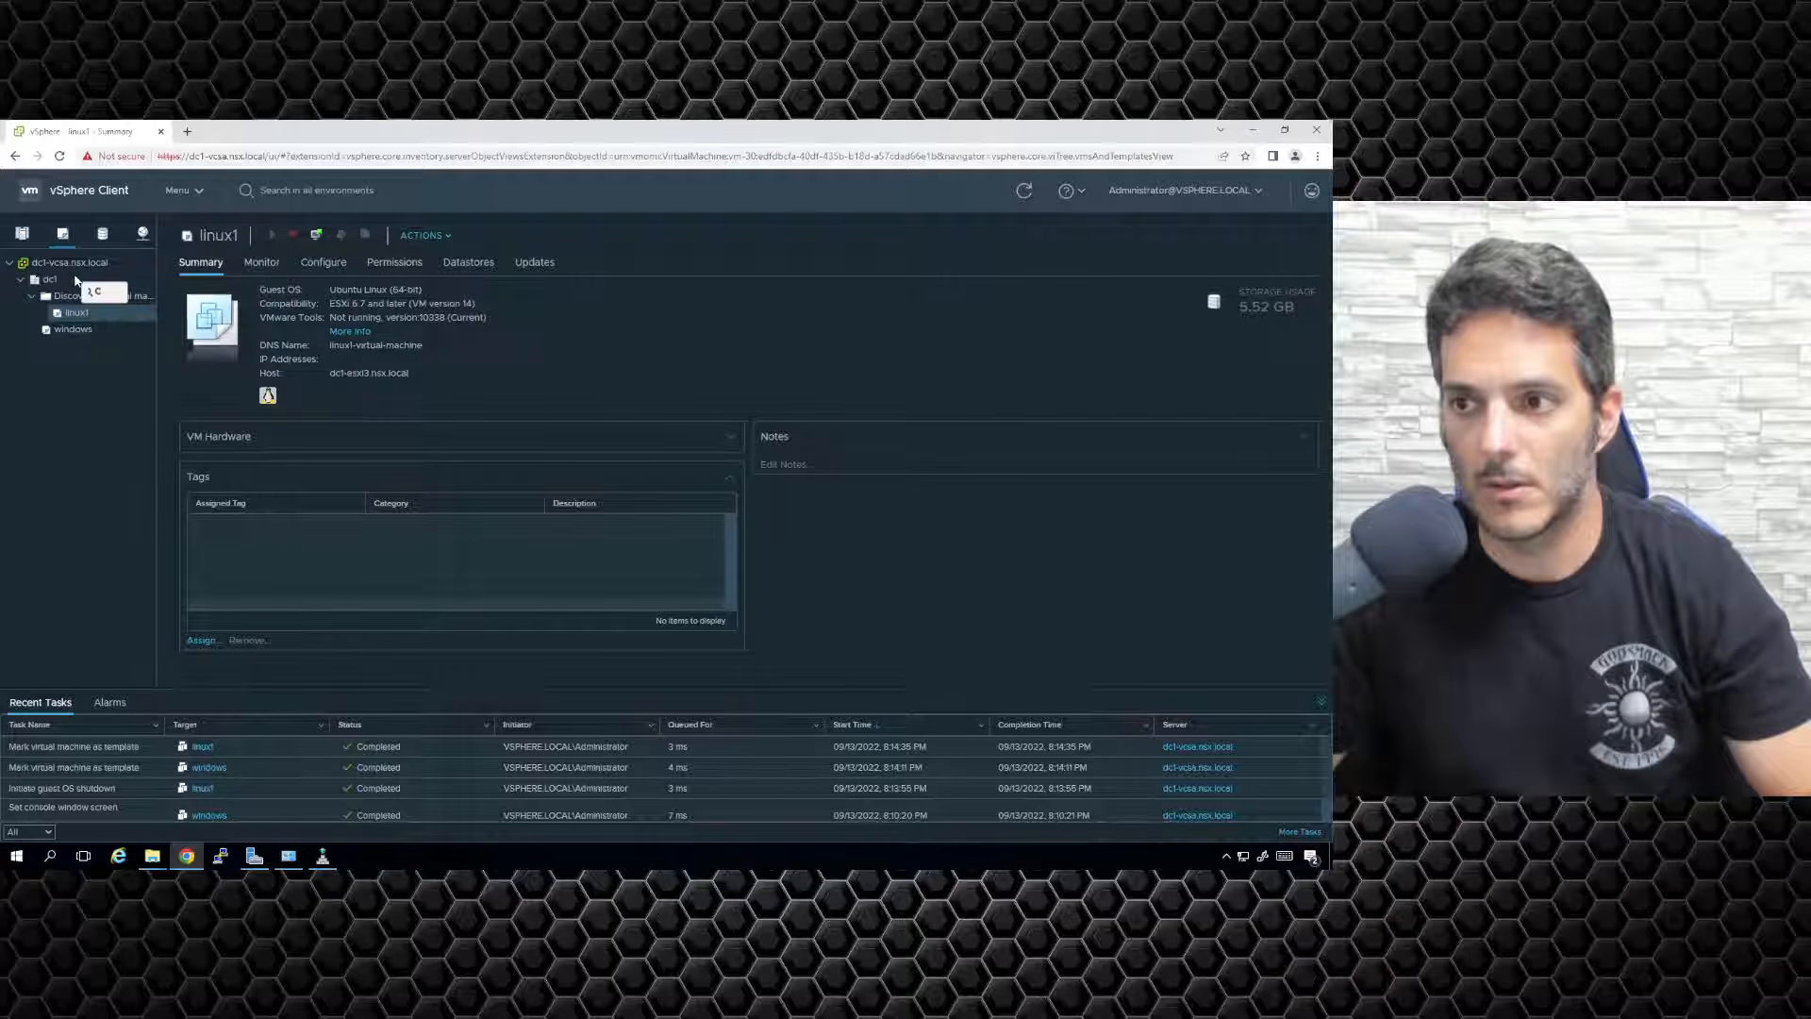
left_click_drag(68, 281, 66, 276)
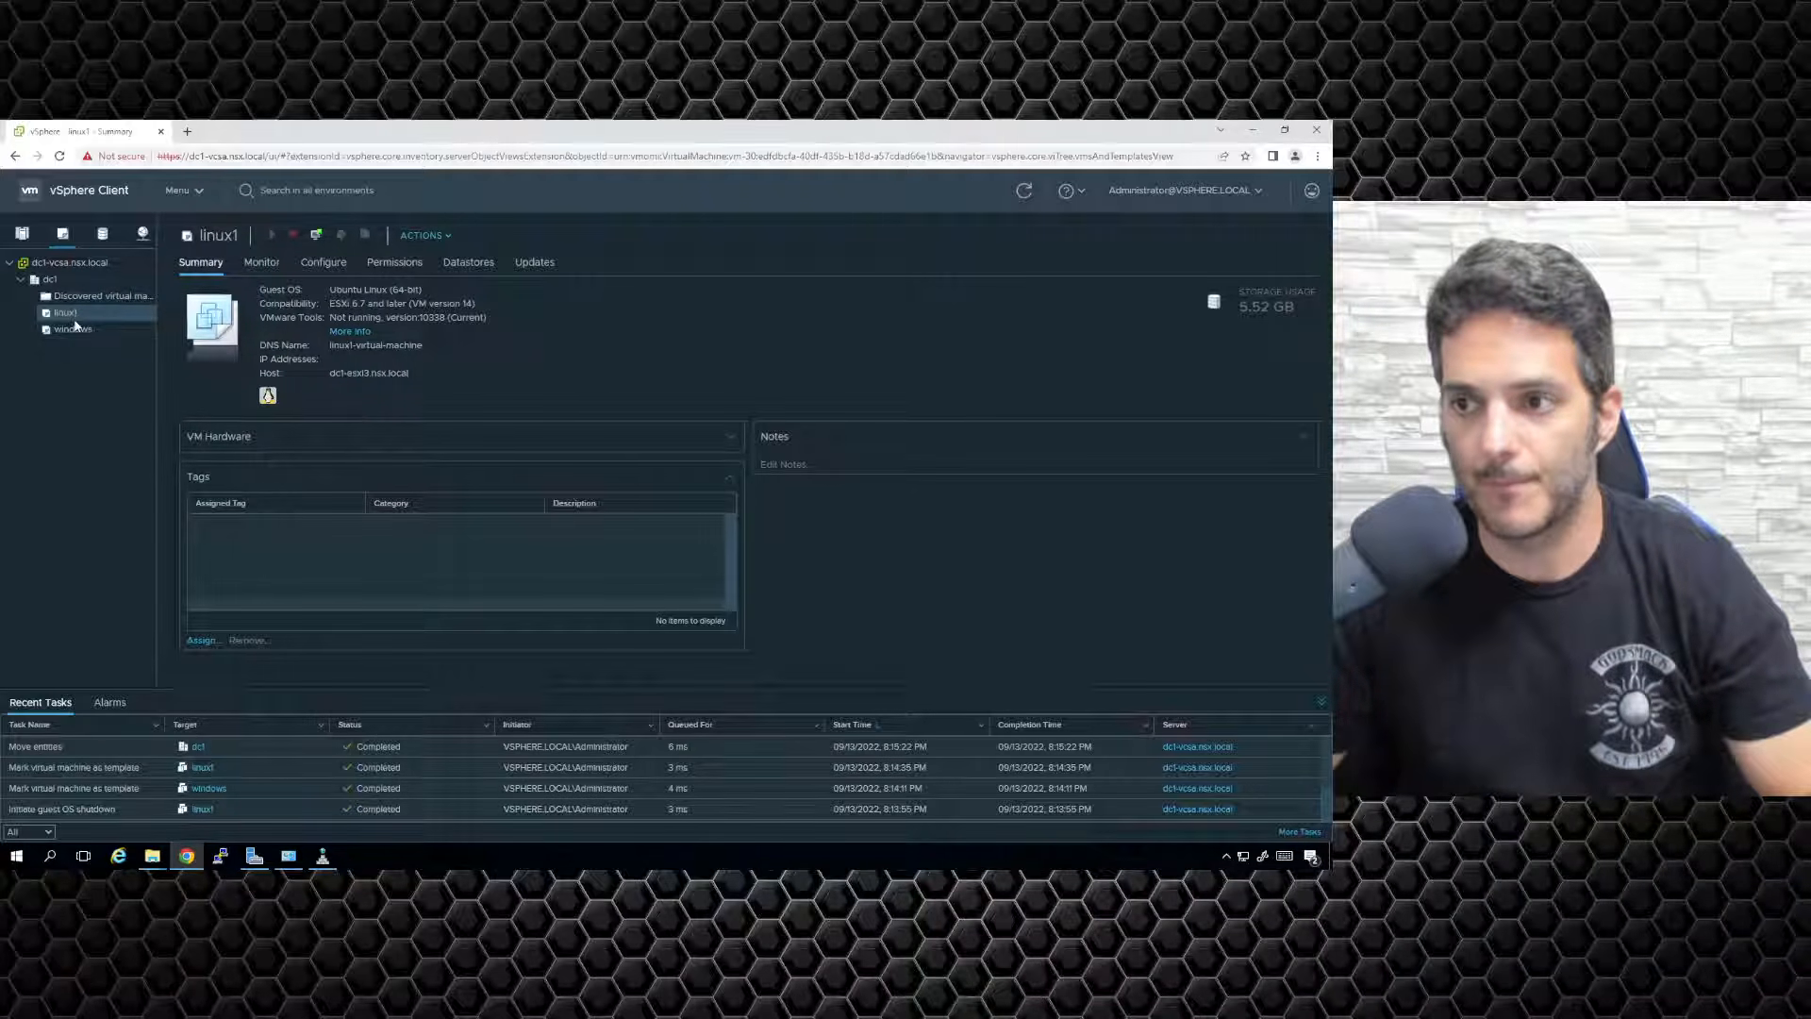
Rename the linux1 template to 'linux'.
right_click(74, 318)
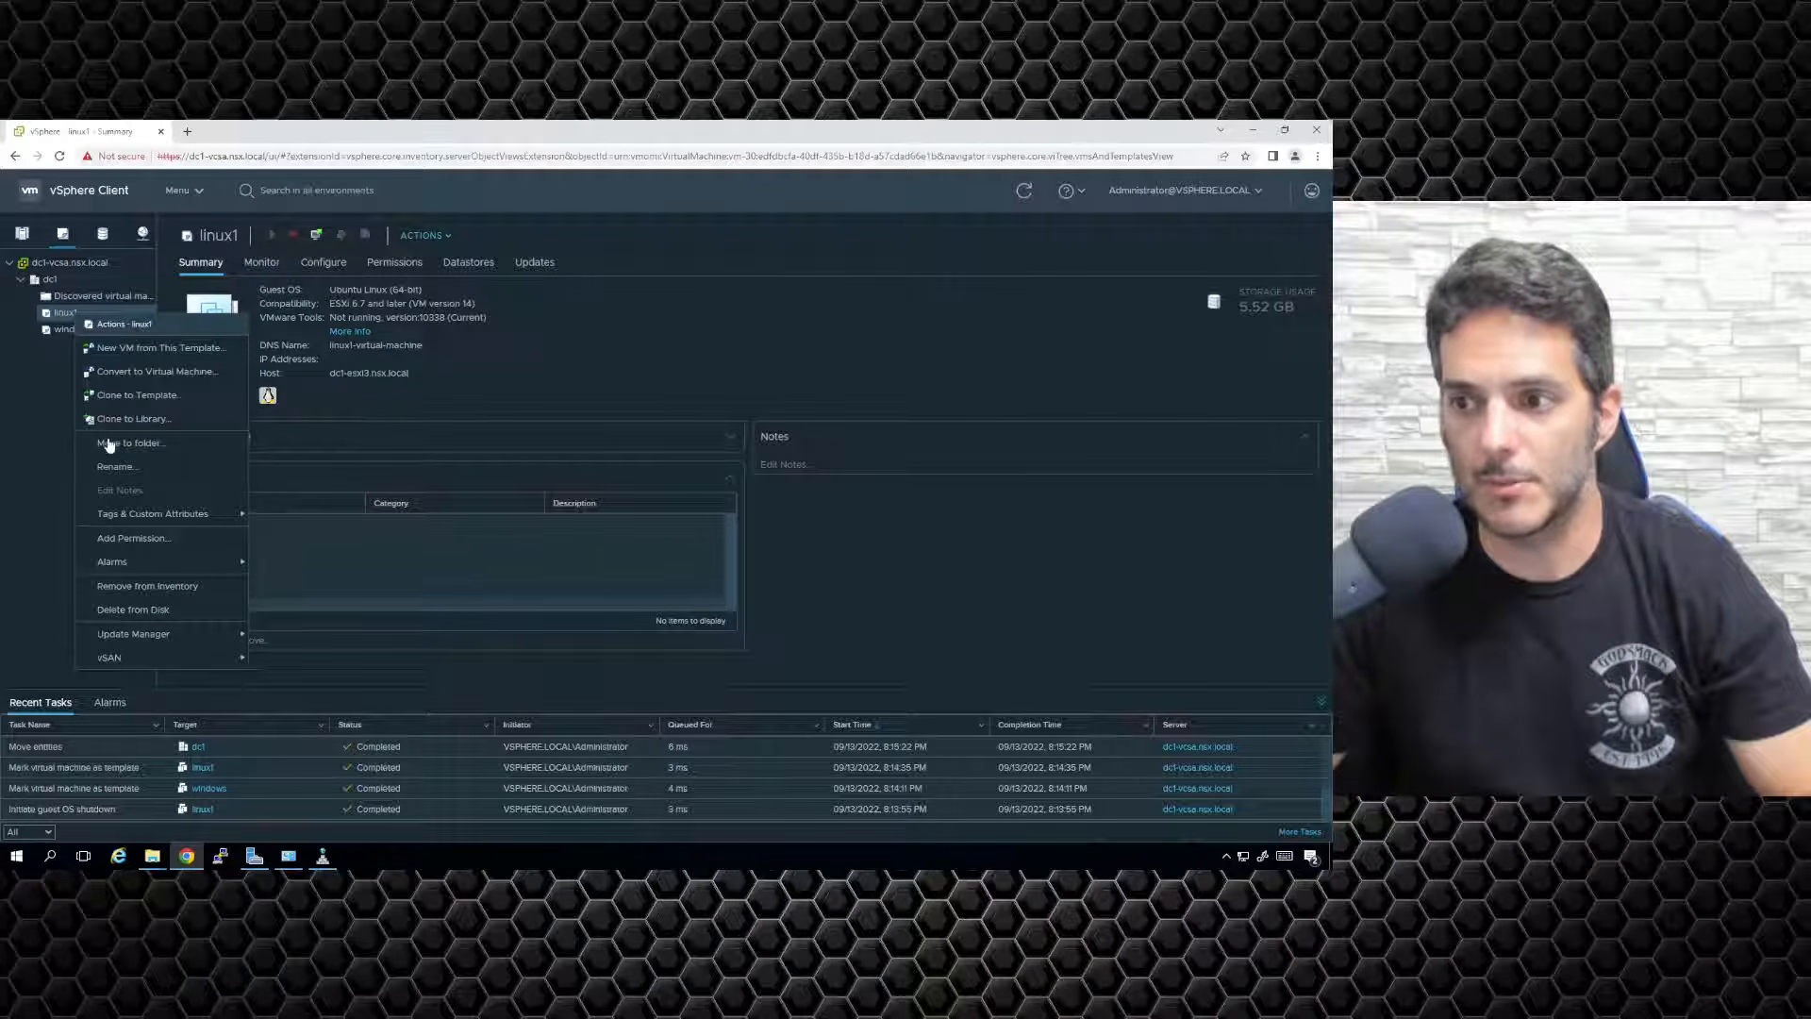
left_click(127, 459)
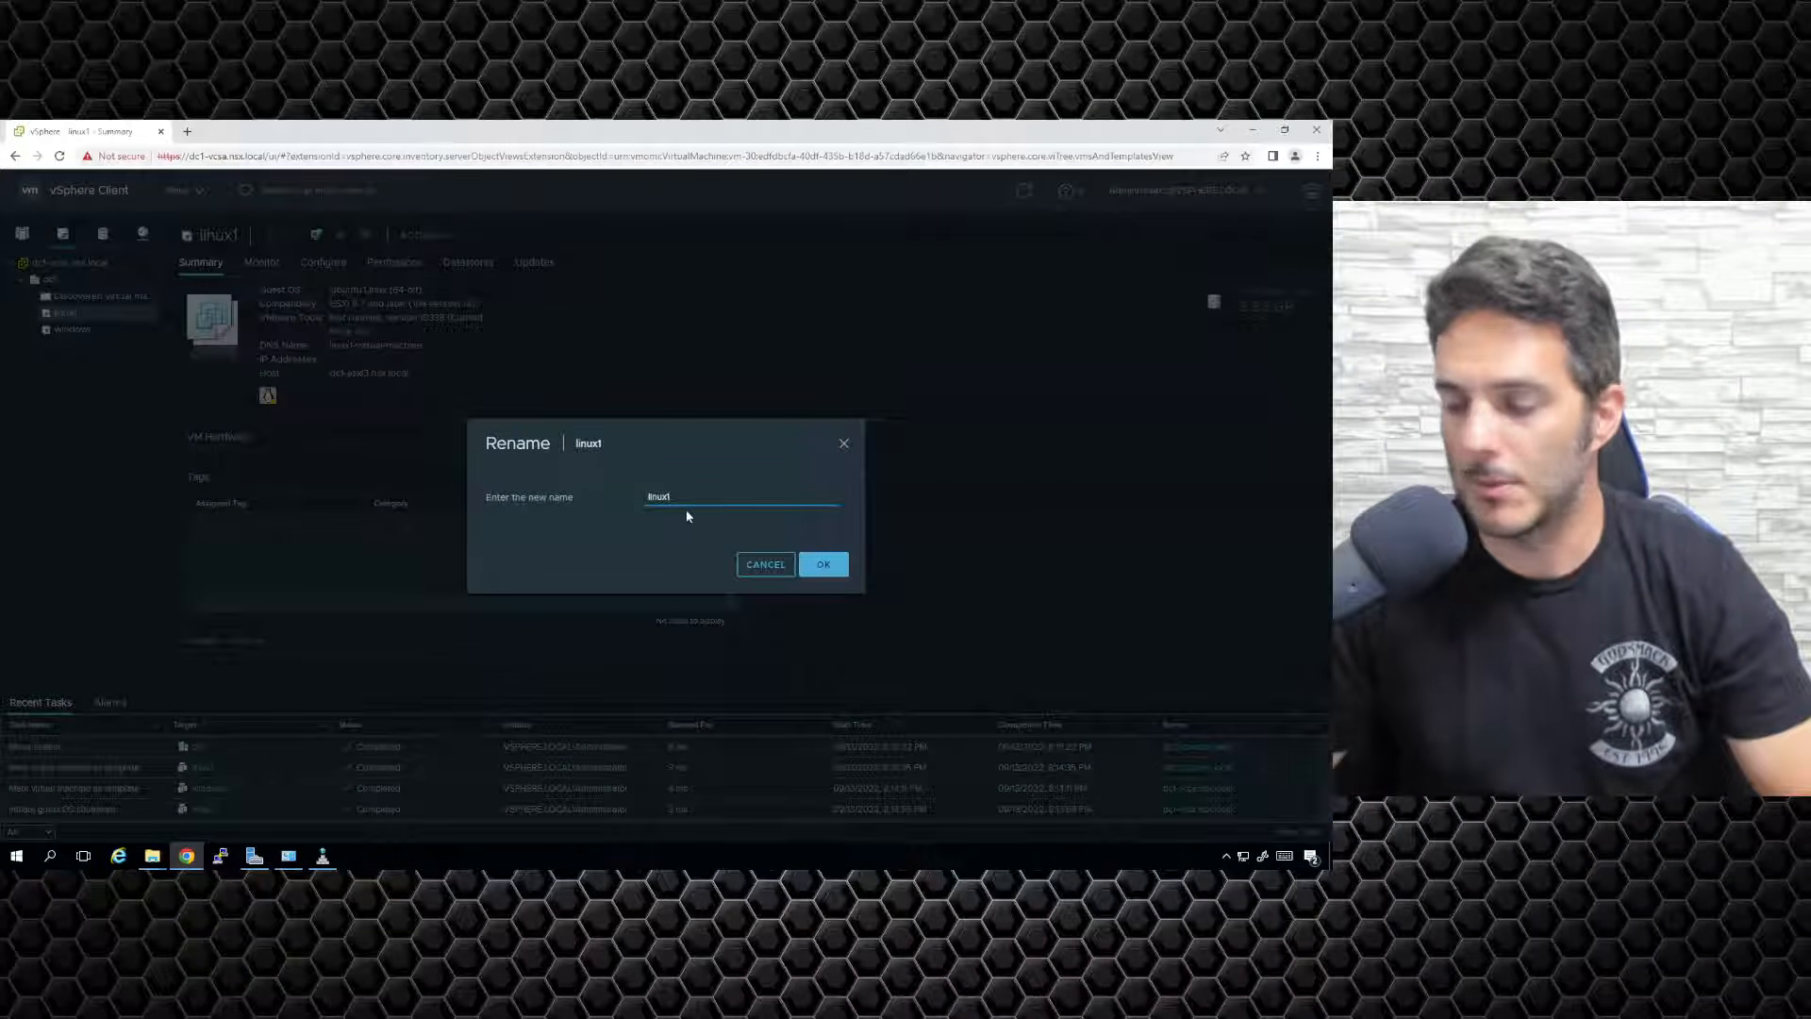
key("BackSpace")
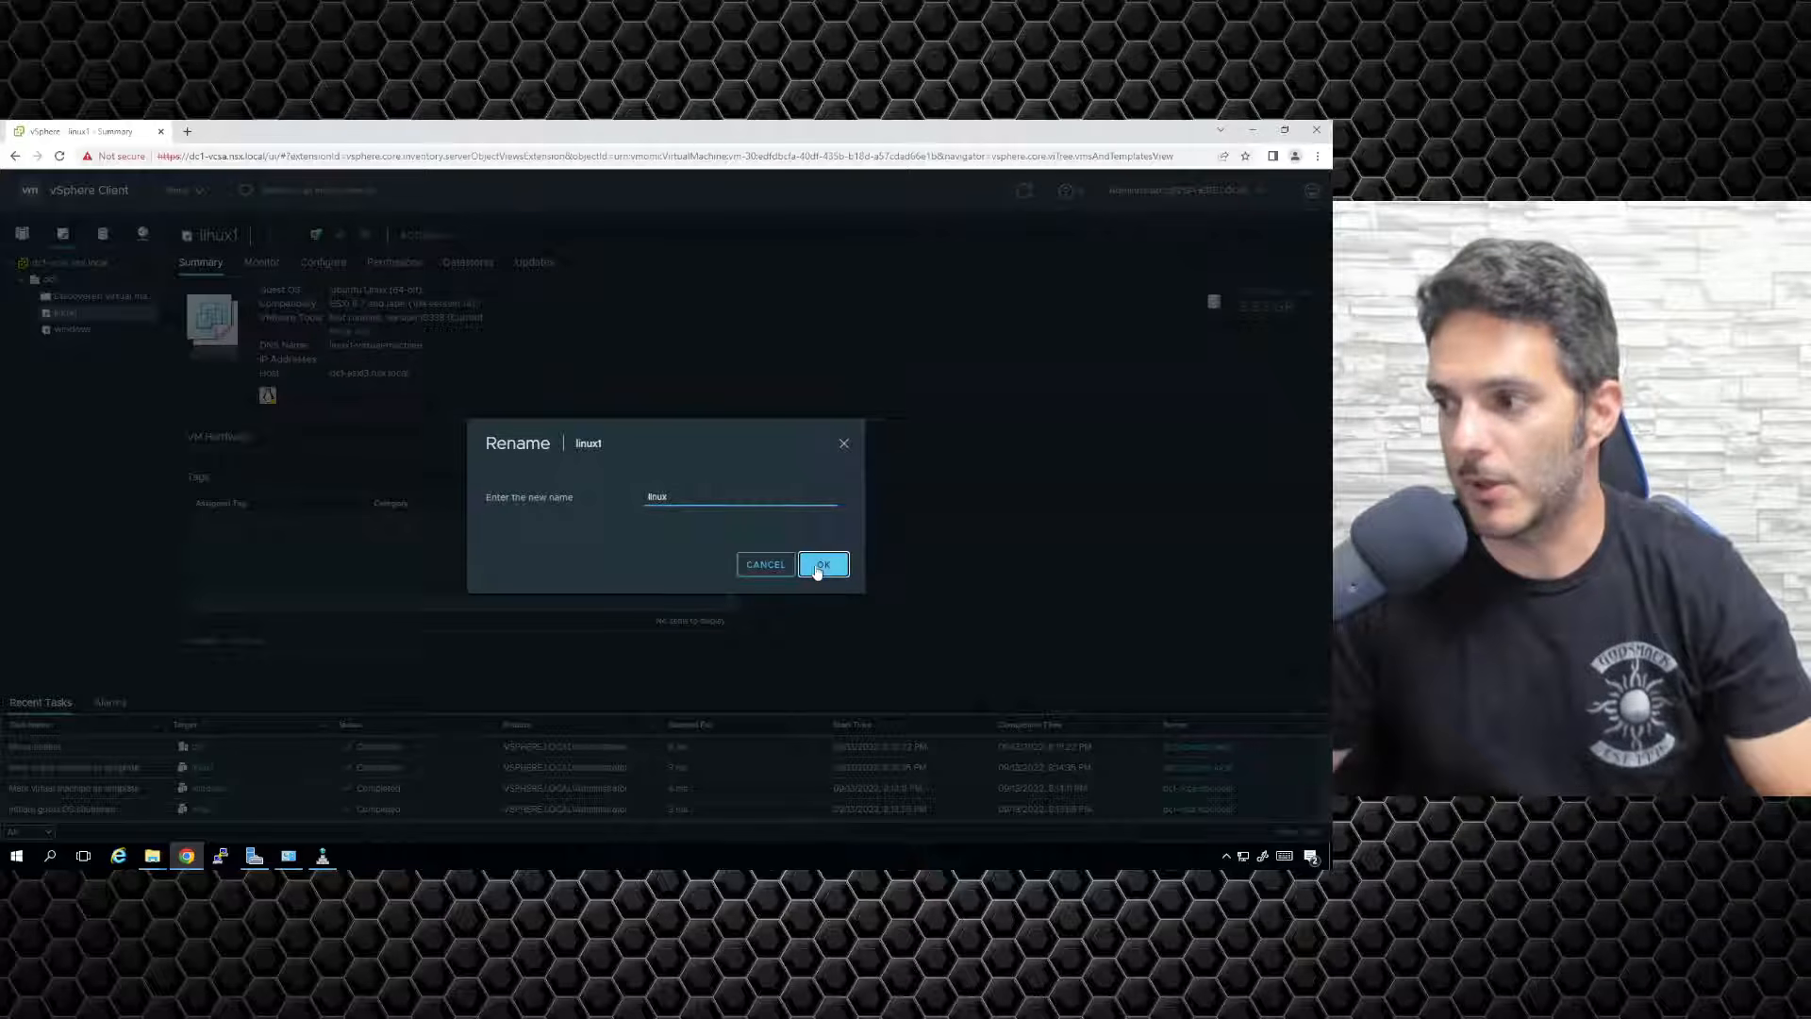
left_click(817, 568)
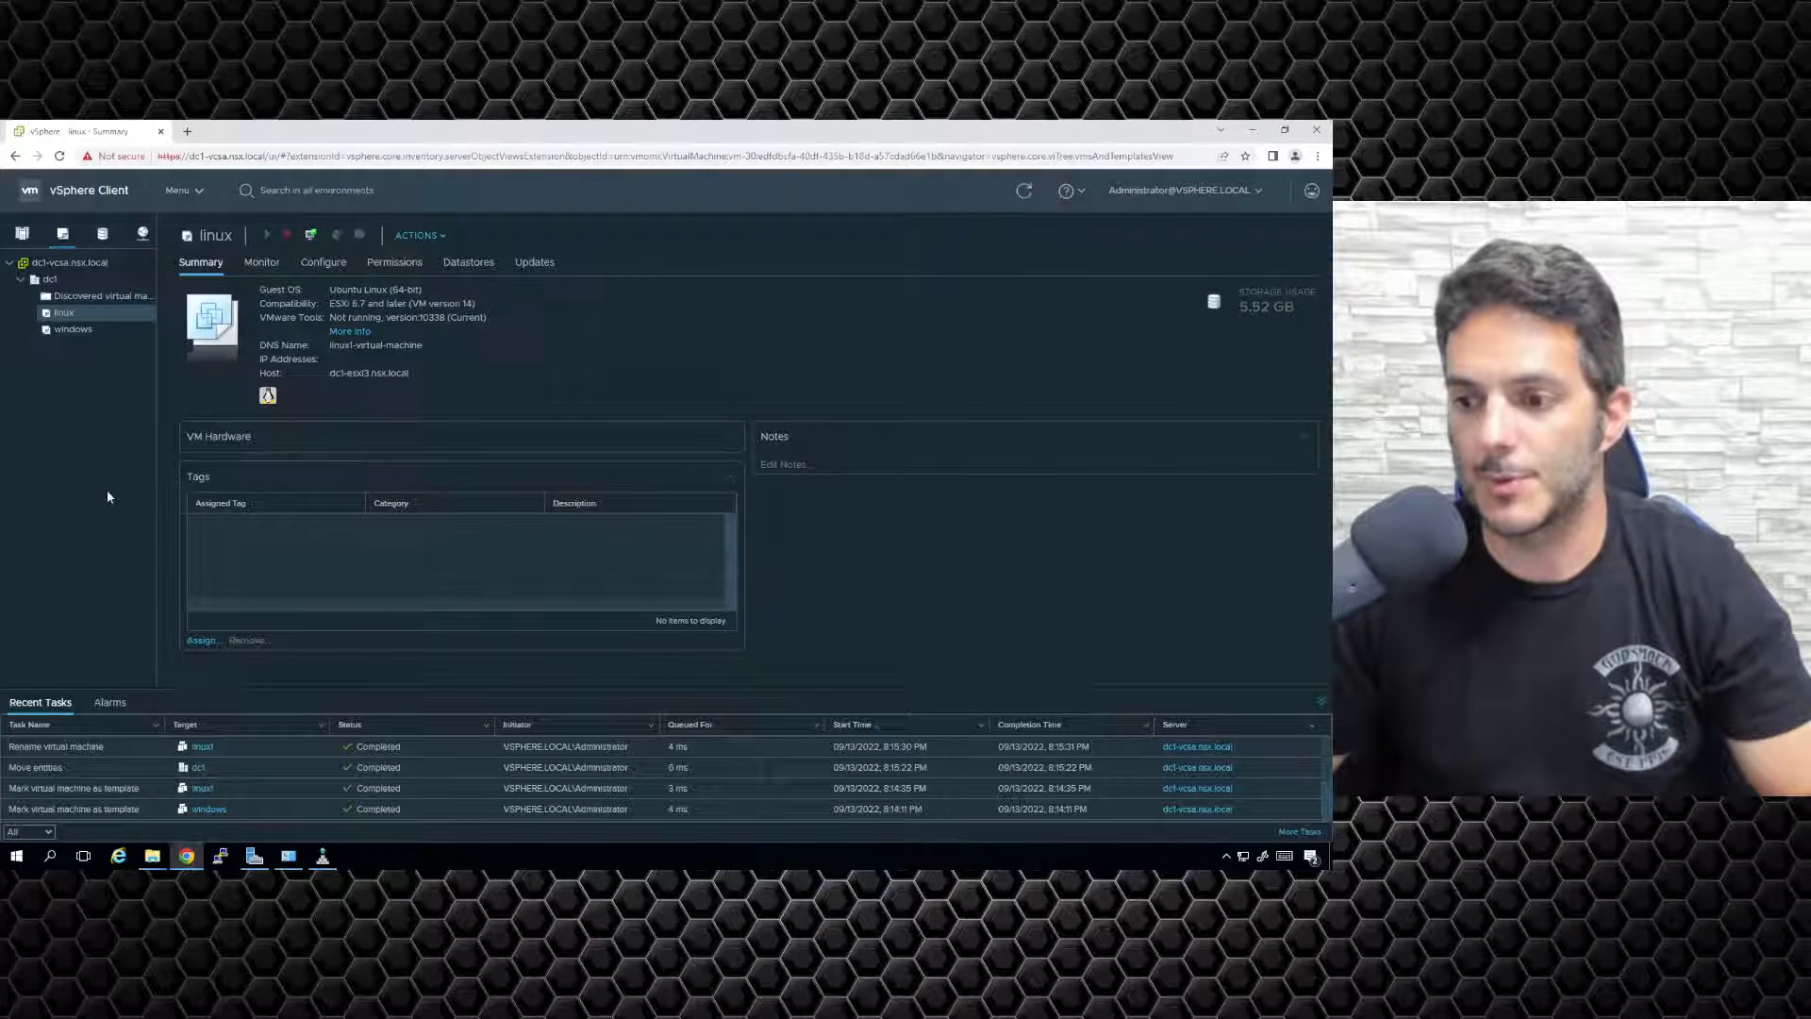
Switch to Hosts and Clusters and select dc1-comp-cluster1.
left_click(31, 238)
left_click(63, 234)
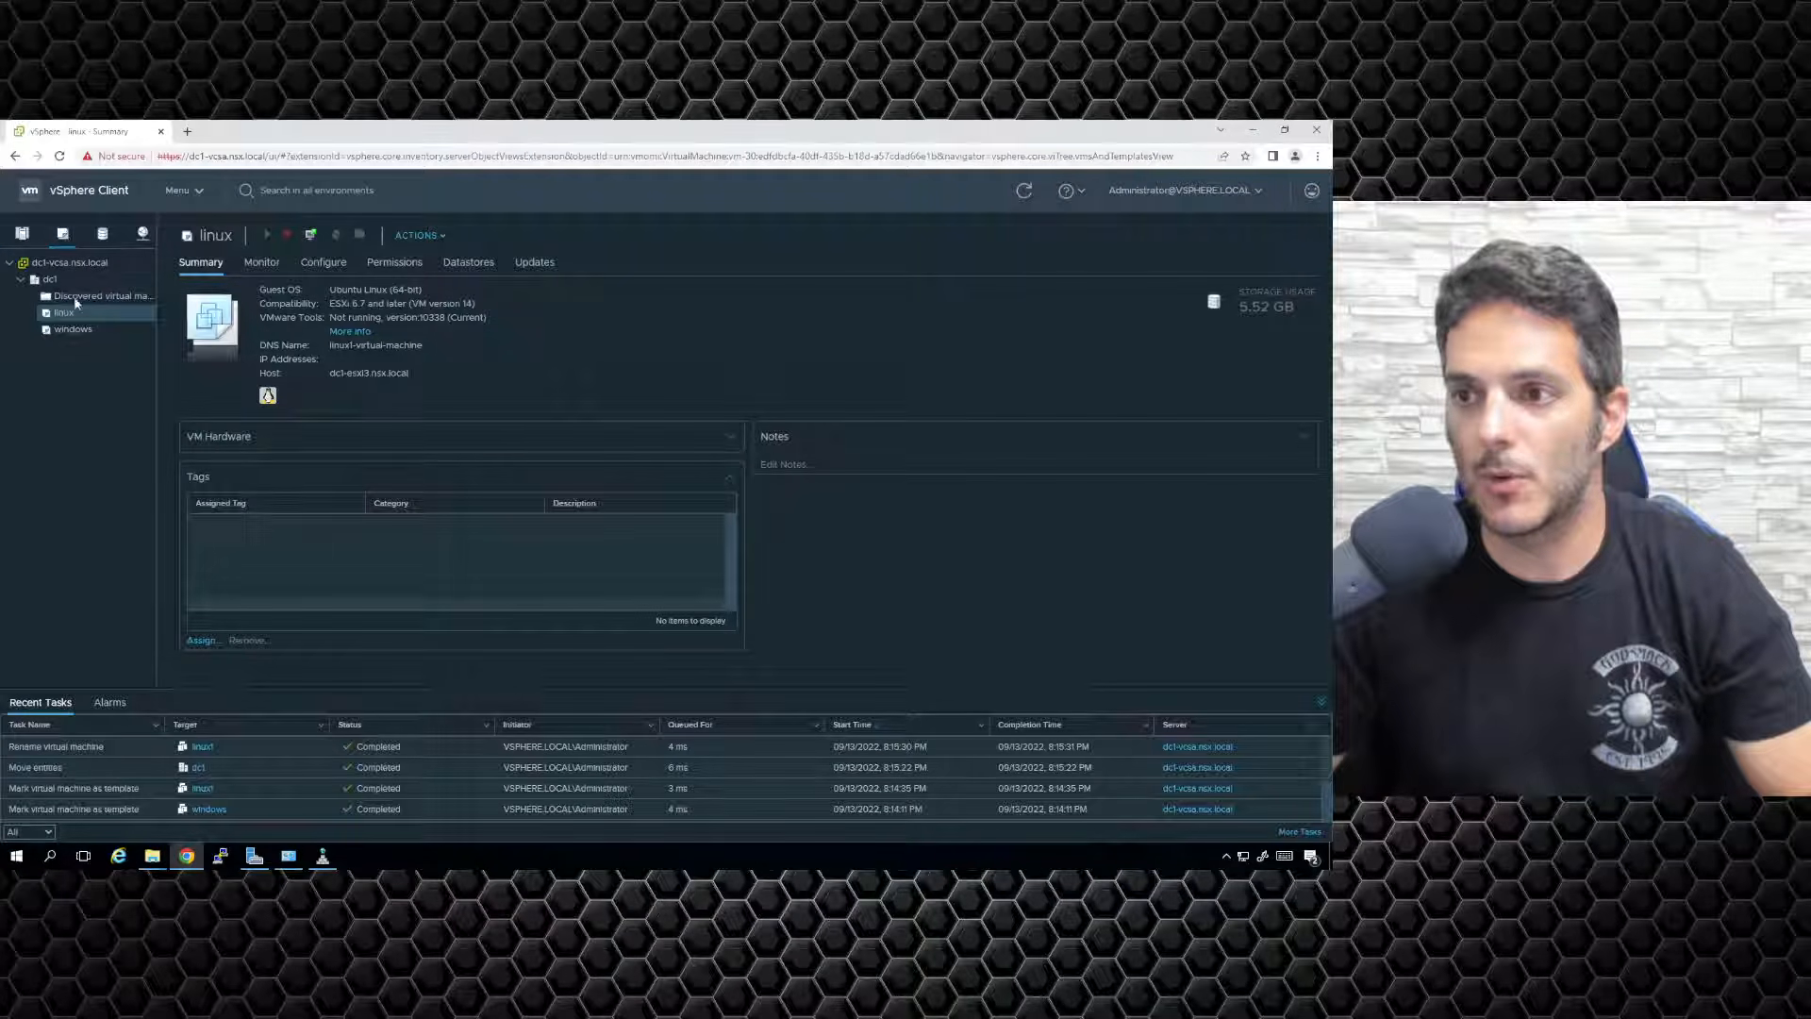
left_click(22, 234)
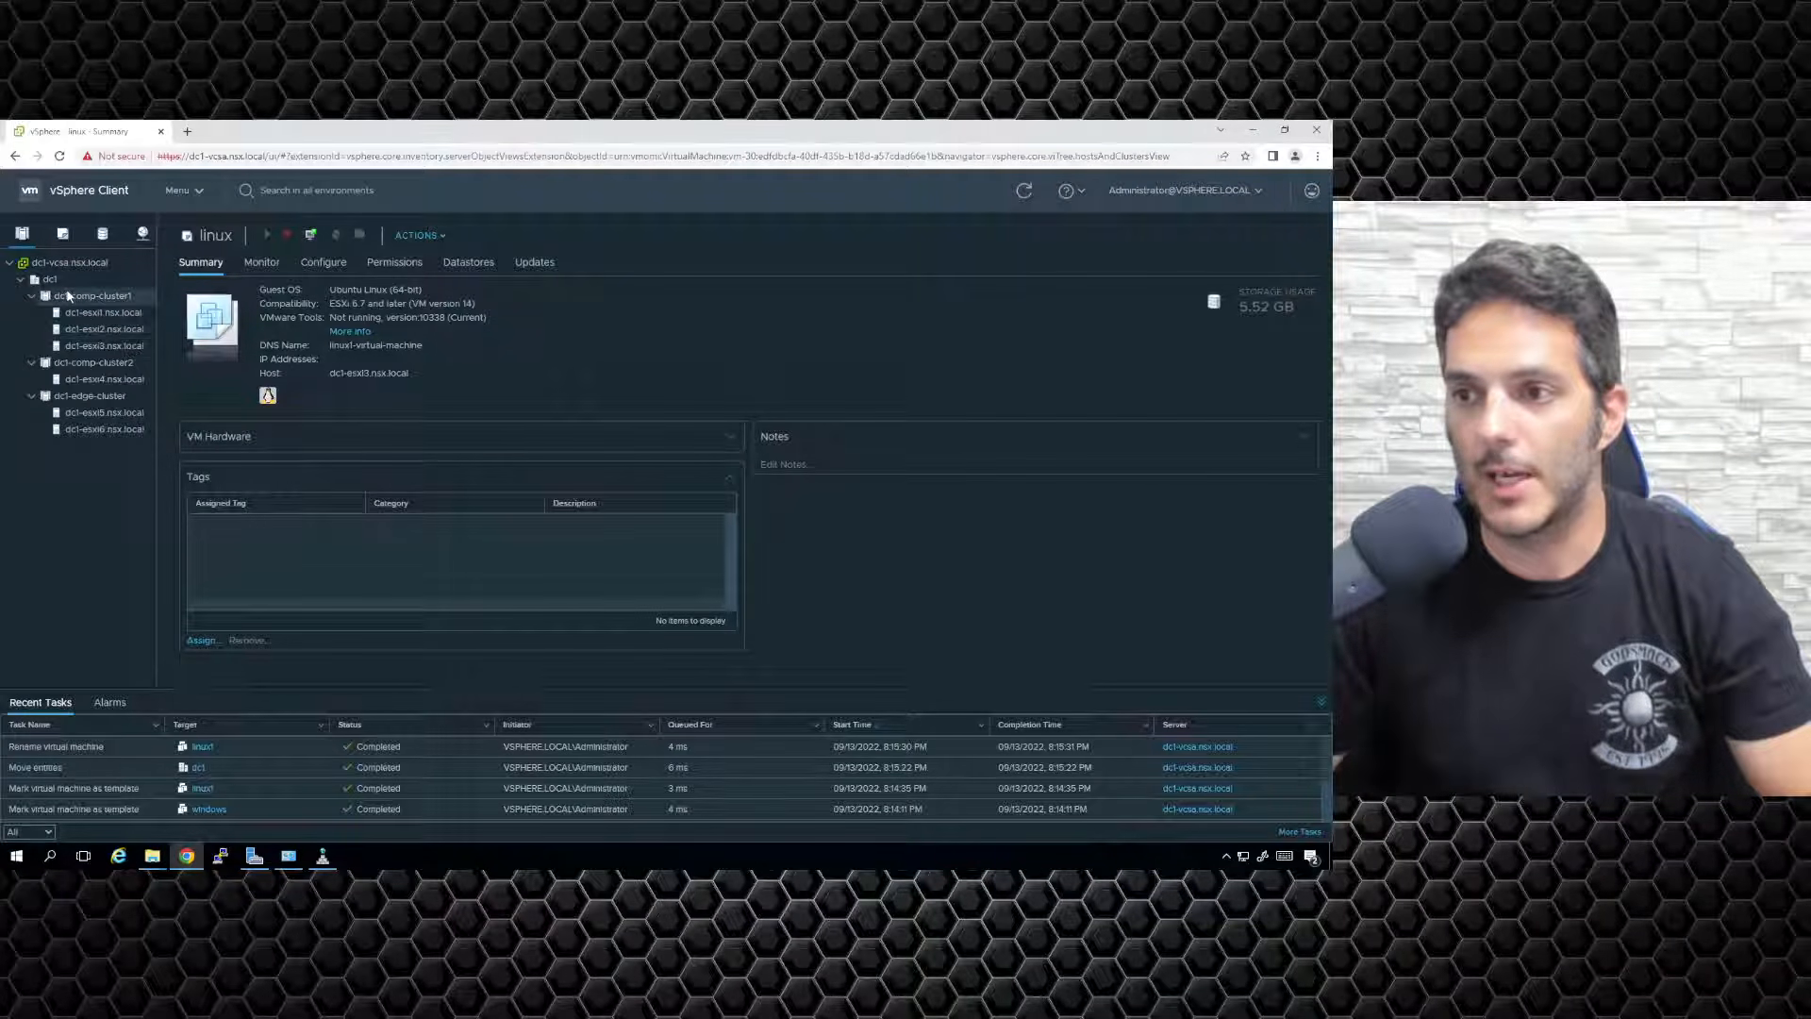
left_click(68, 297)
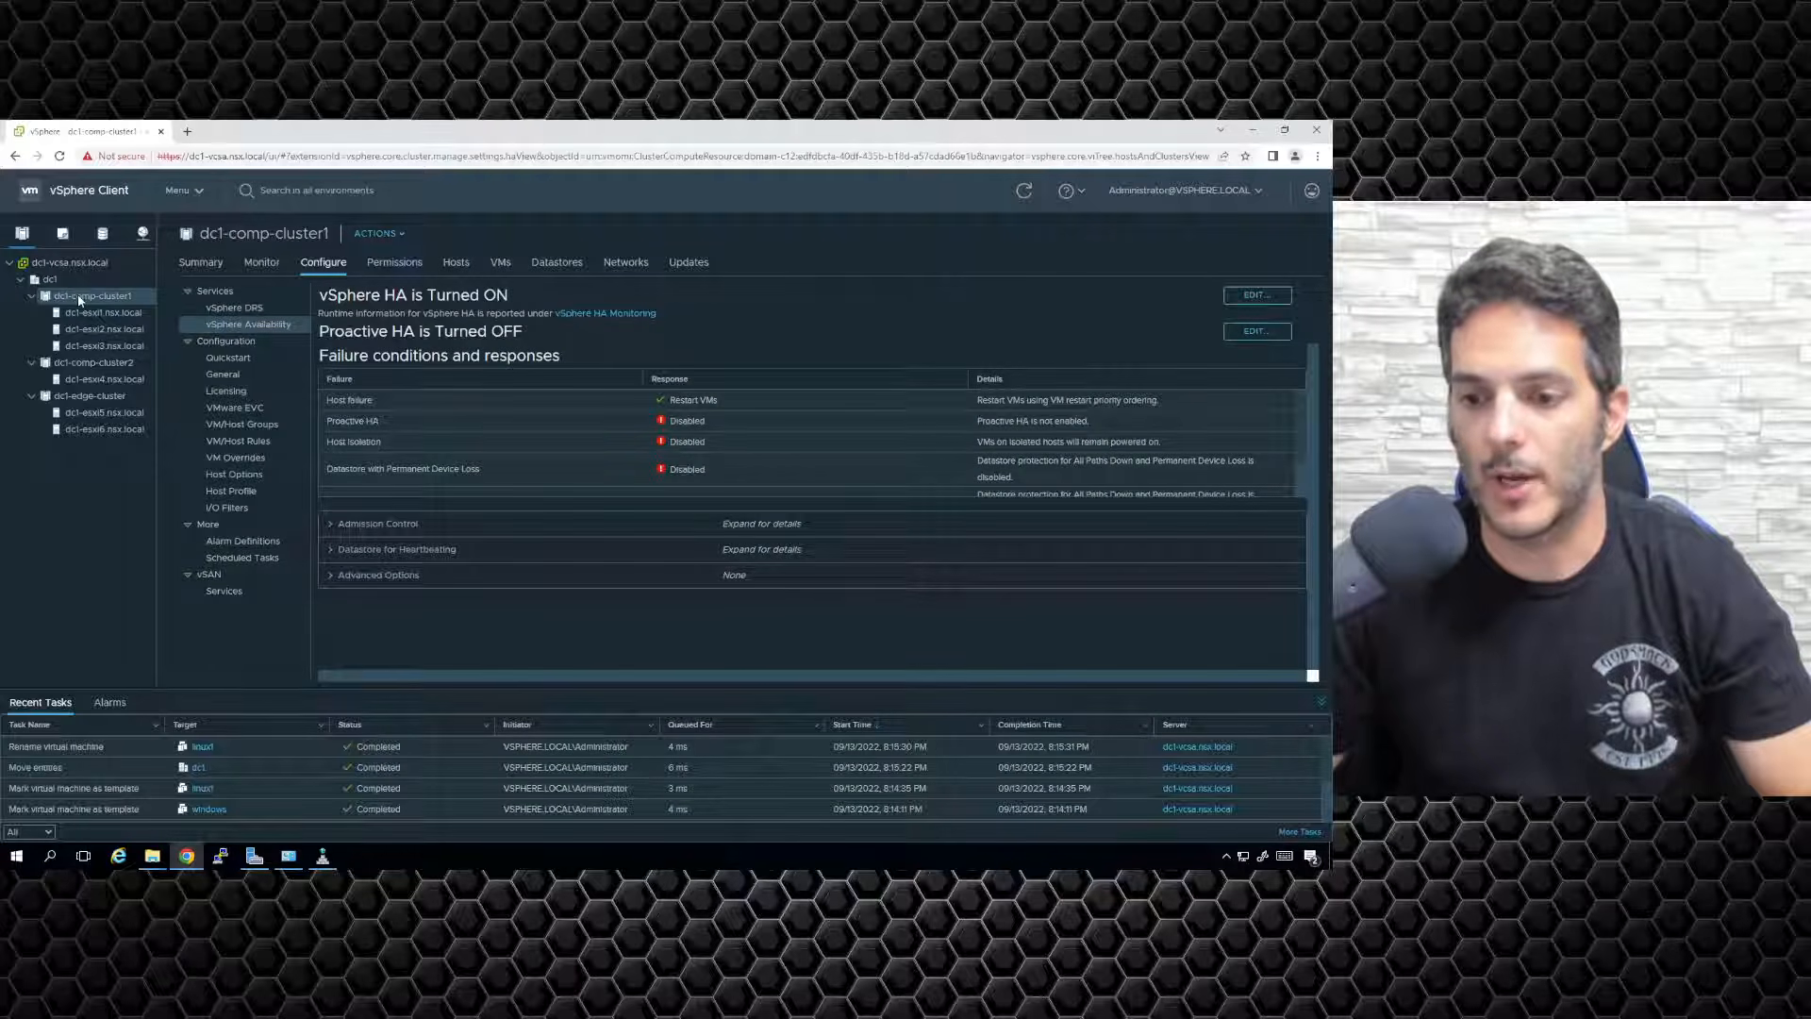
Start a New Virtual Machine wizard on dc1-comp-cluster1 using Deploy from template.
right_click(80, 299)
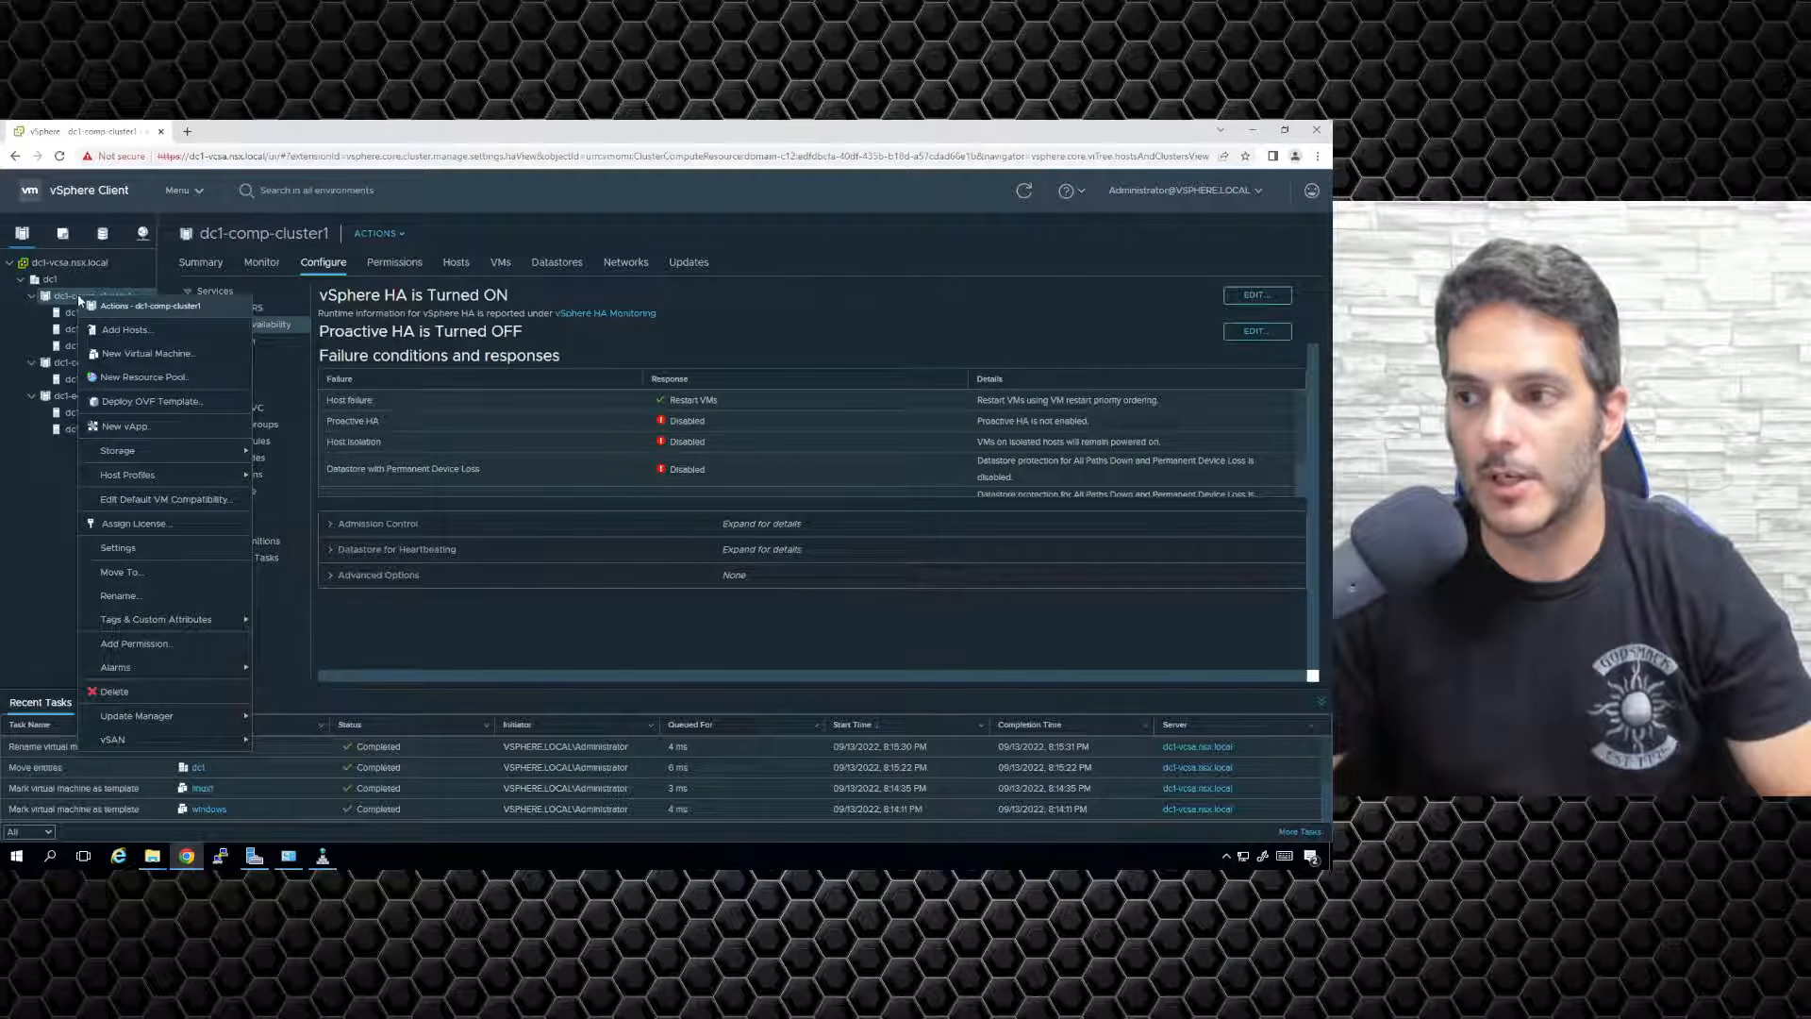
left_click(127, 354)
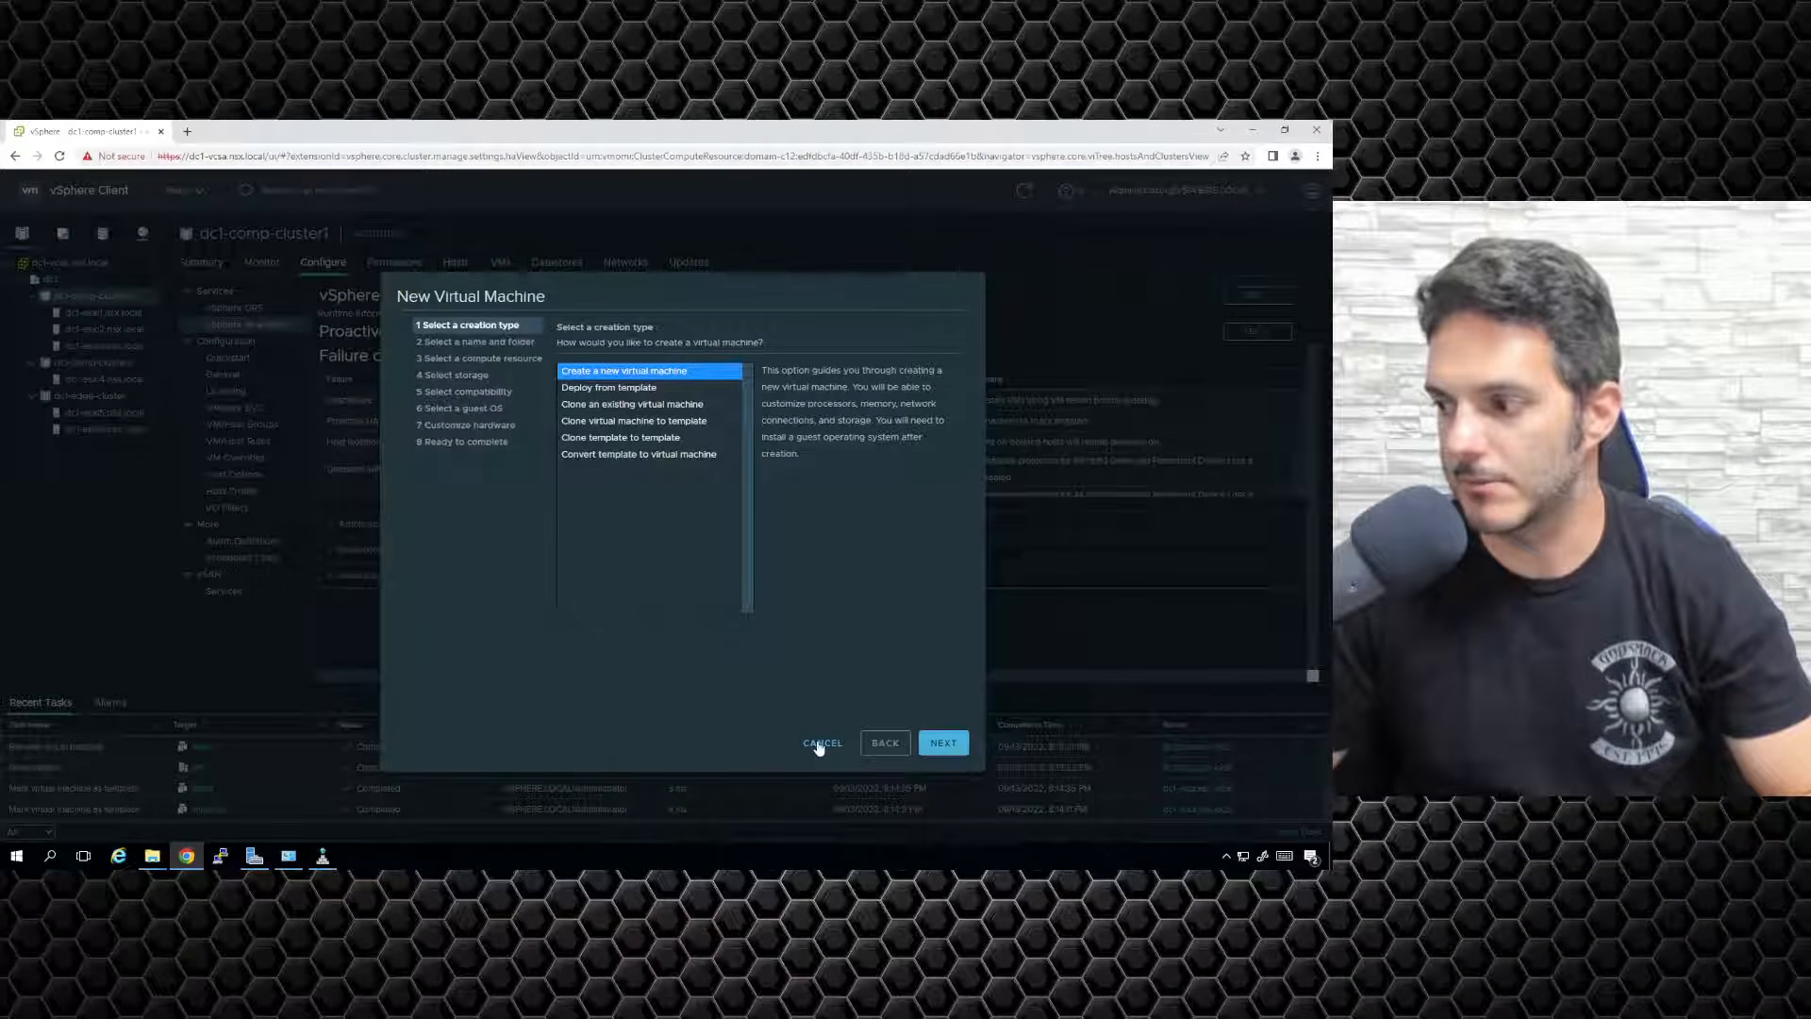
left_click(821, 743)
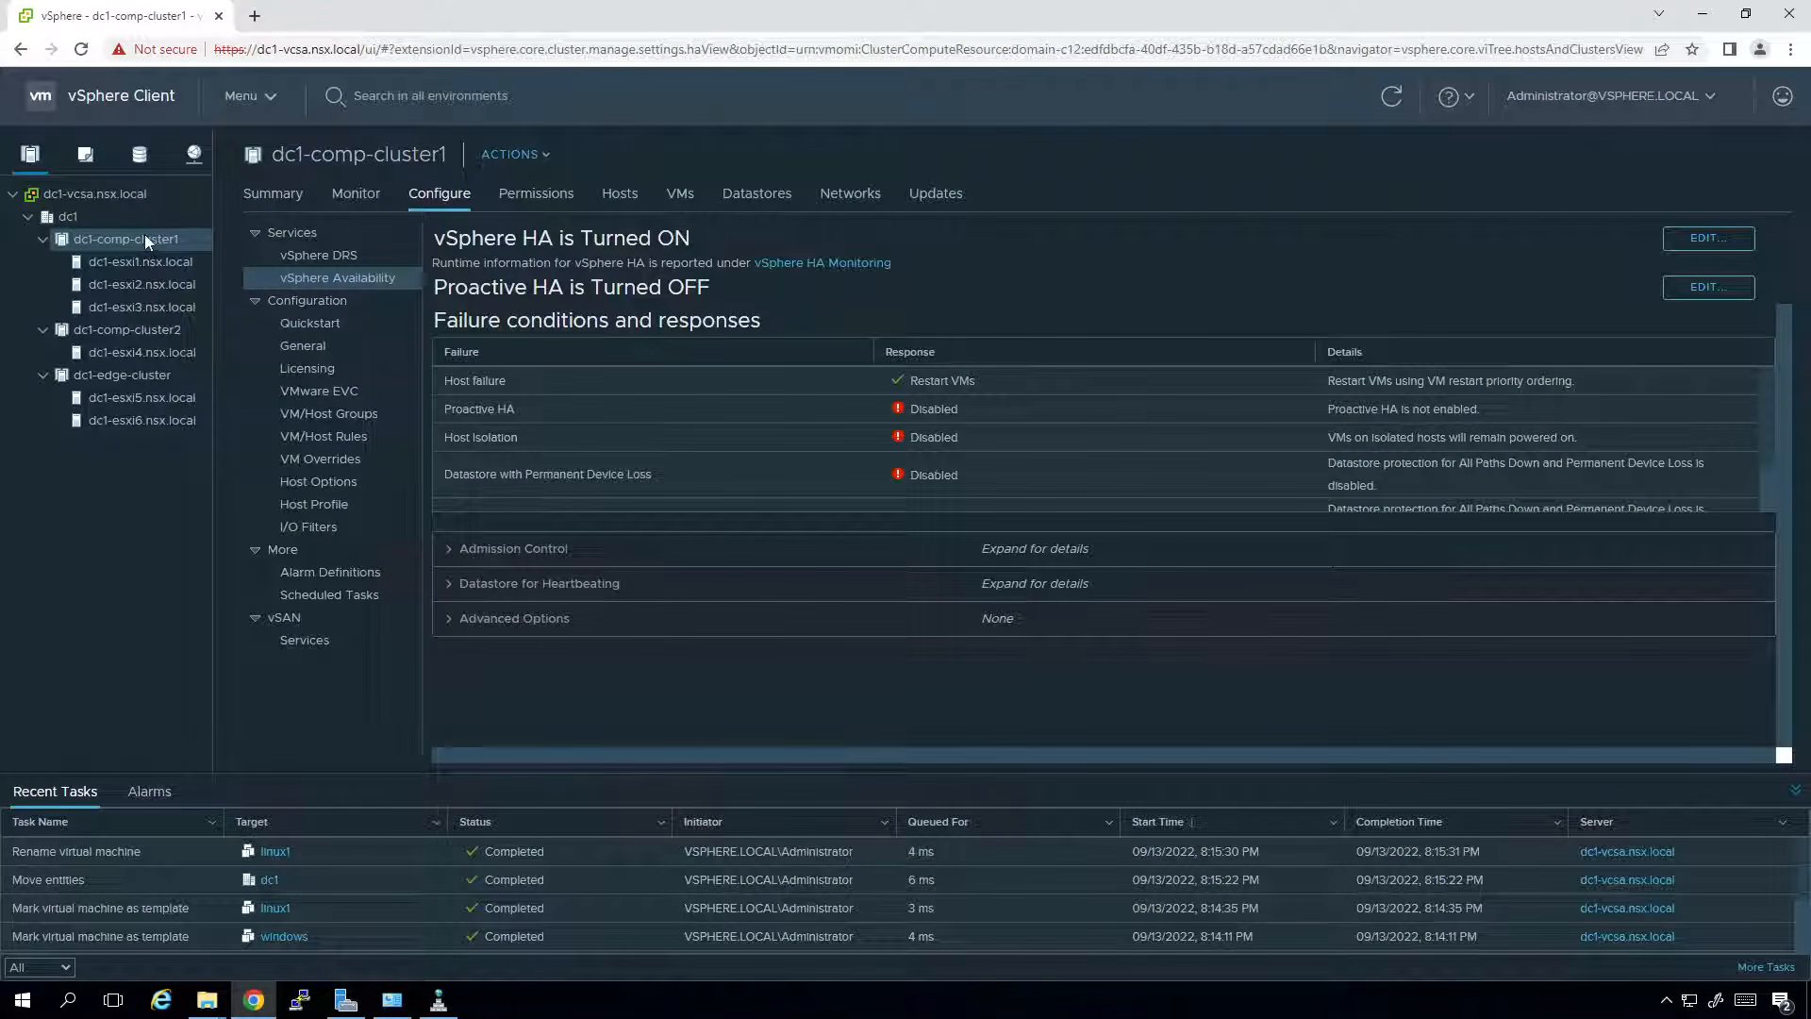
right_click(146, 238)
left_click(206, 308)
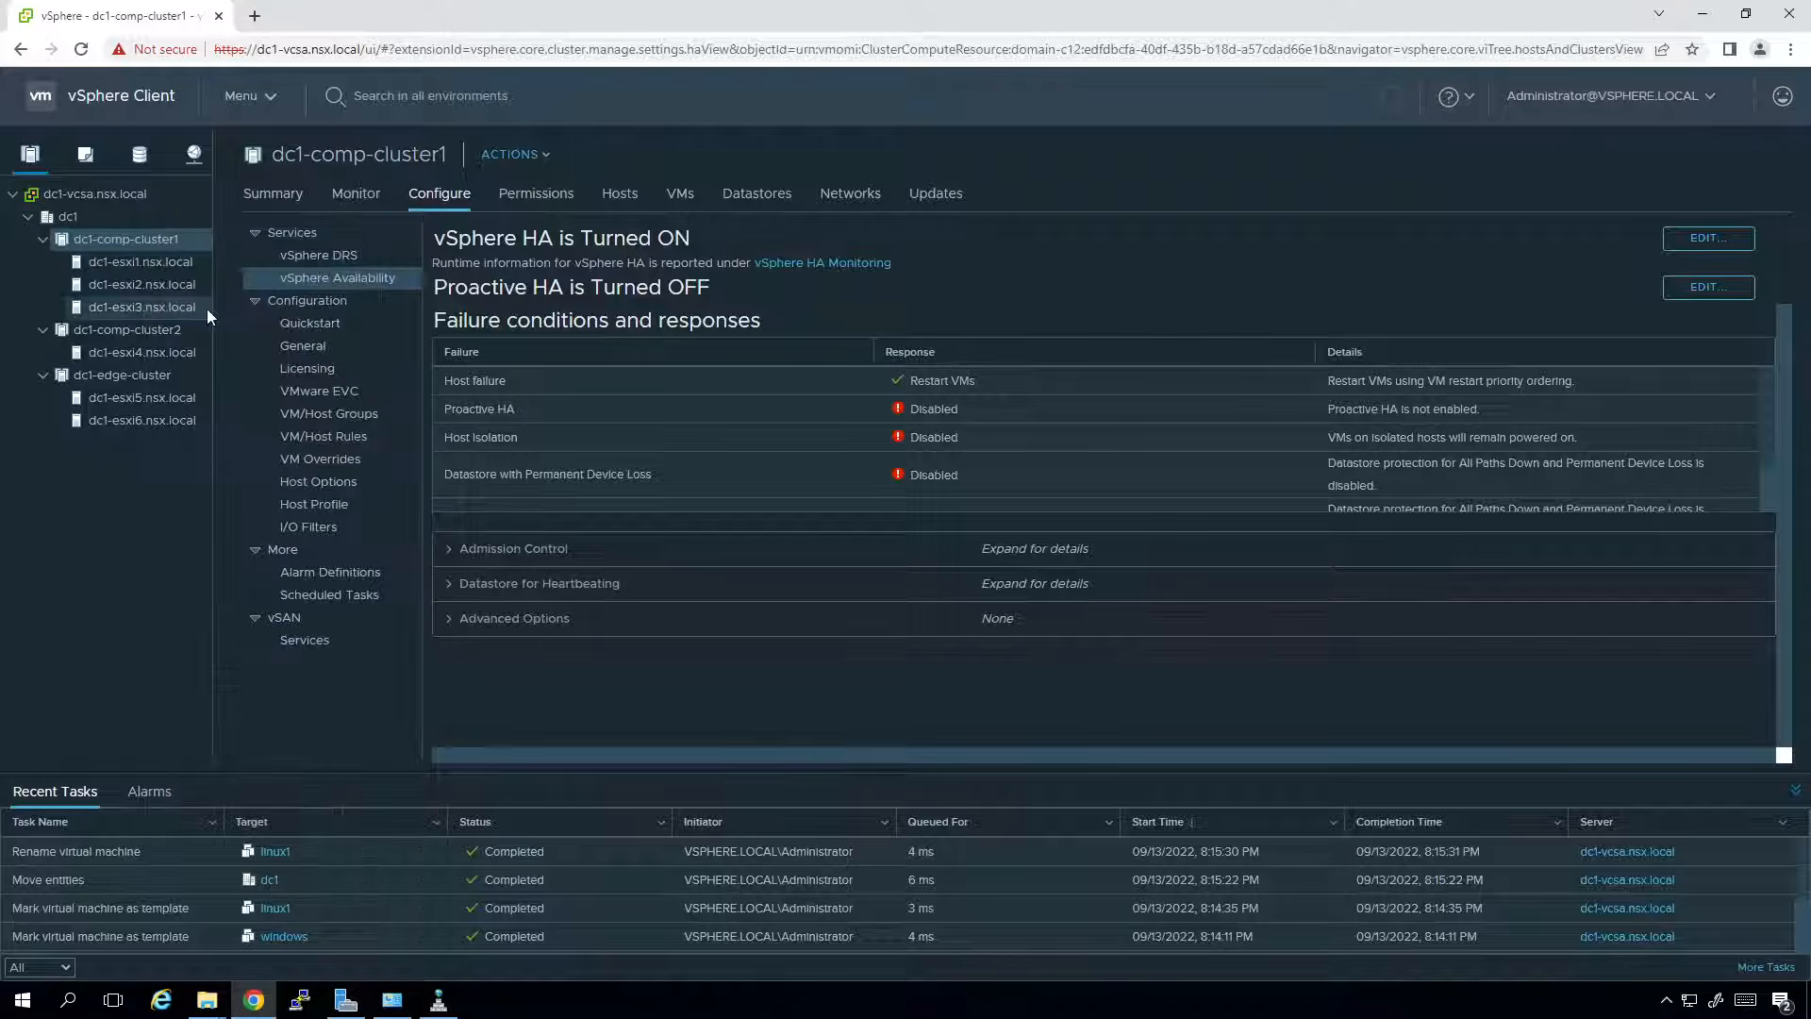
left_click(838, 365)
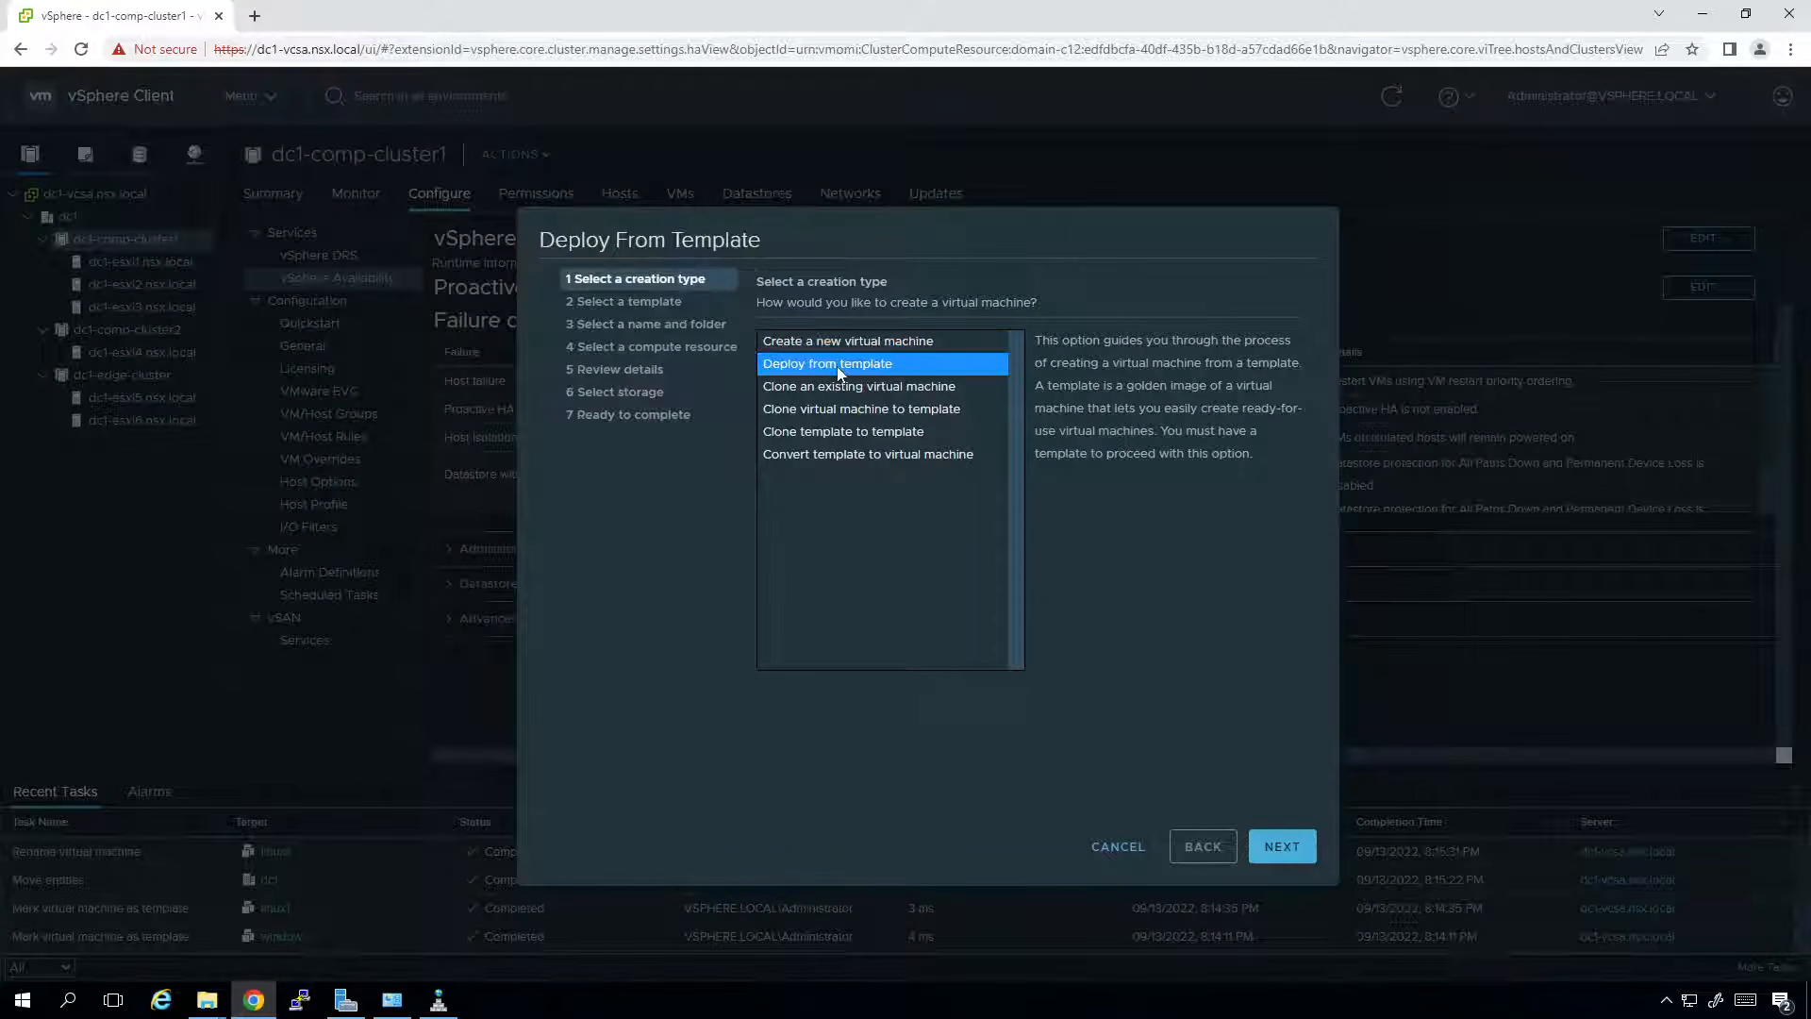
left_click(1281, 847)
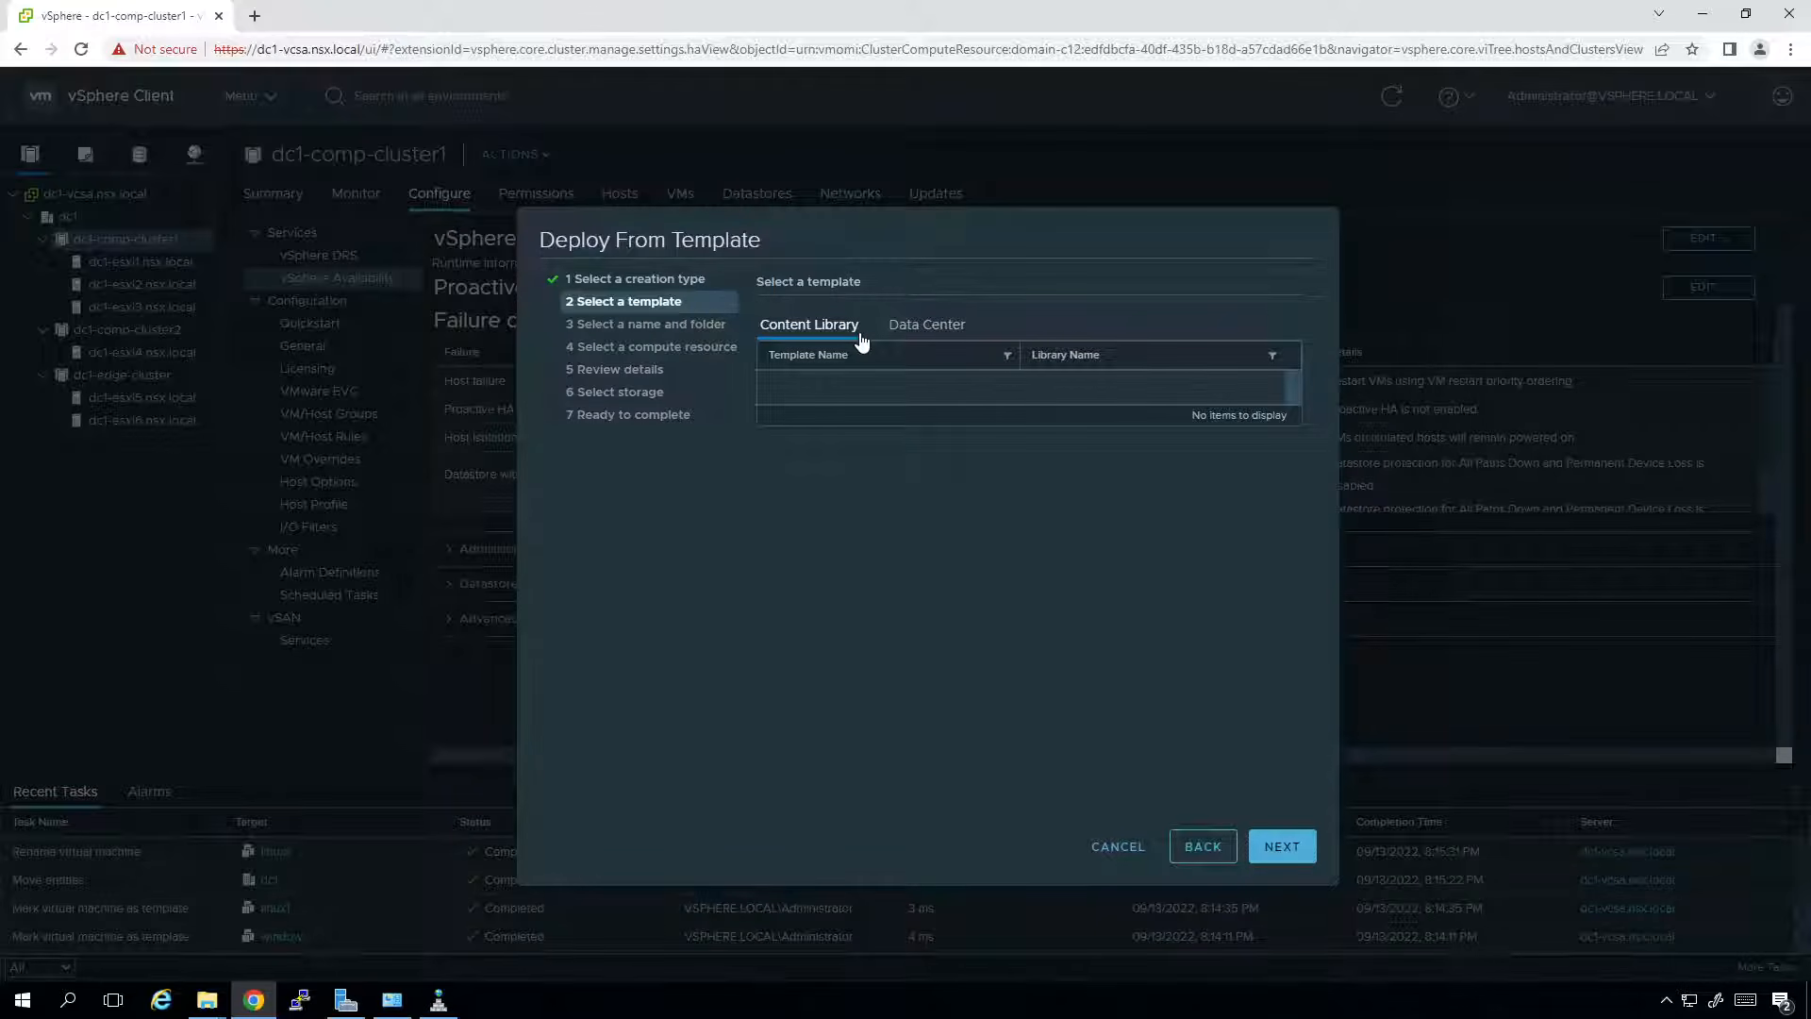
Pick the linux template from dc1 and name the new VM linux1.
left_click(920, 328)
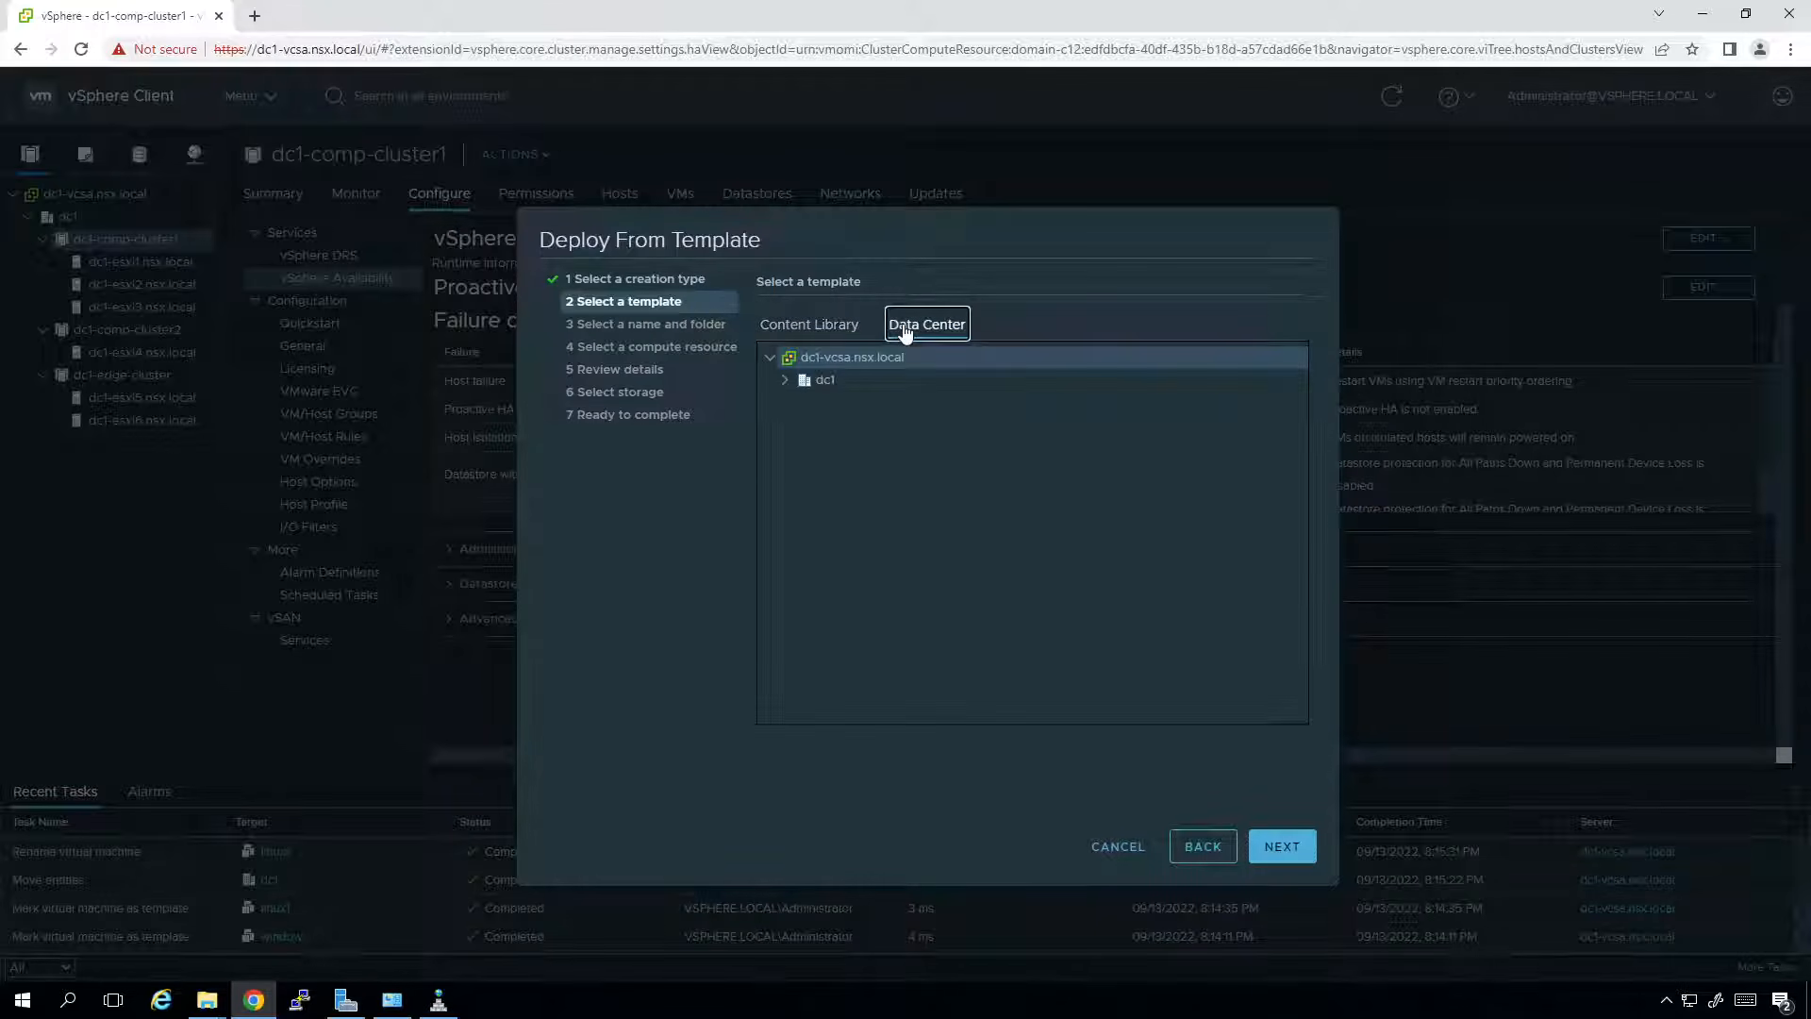
left_click(784, 381)
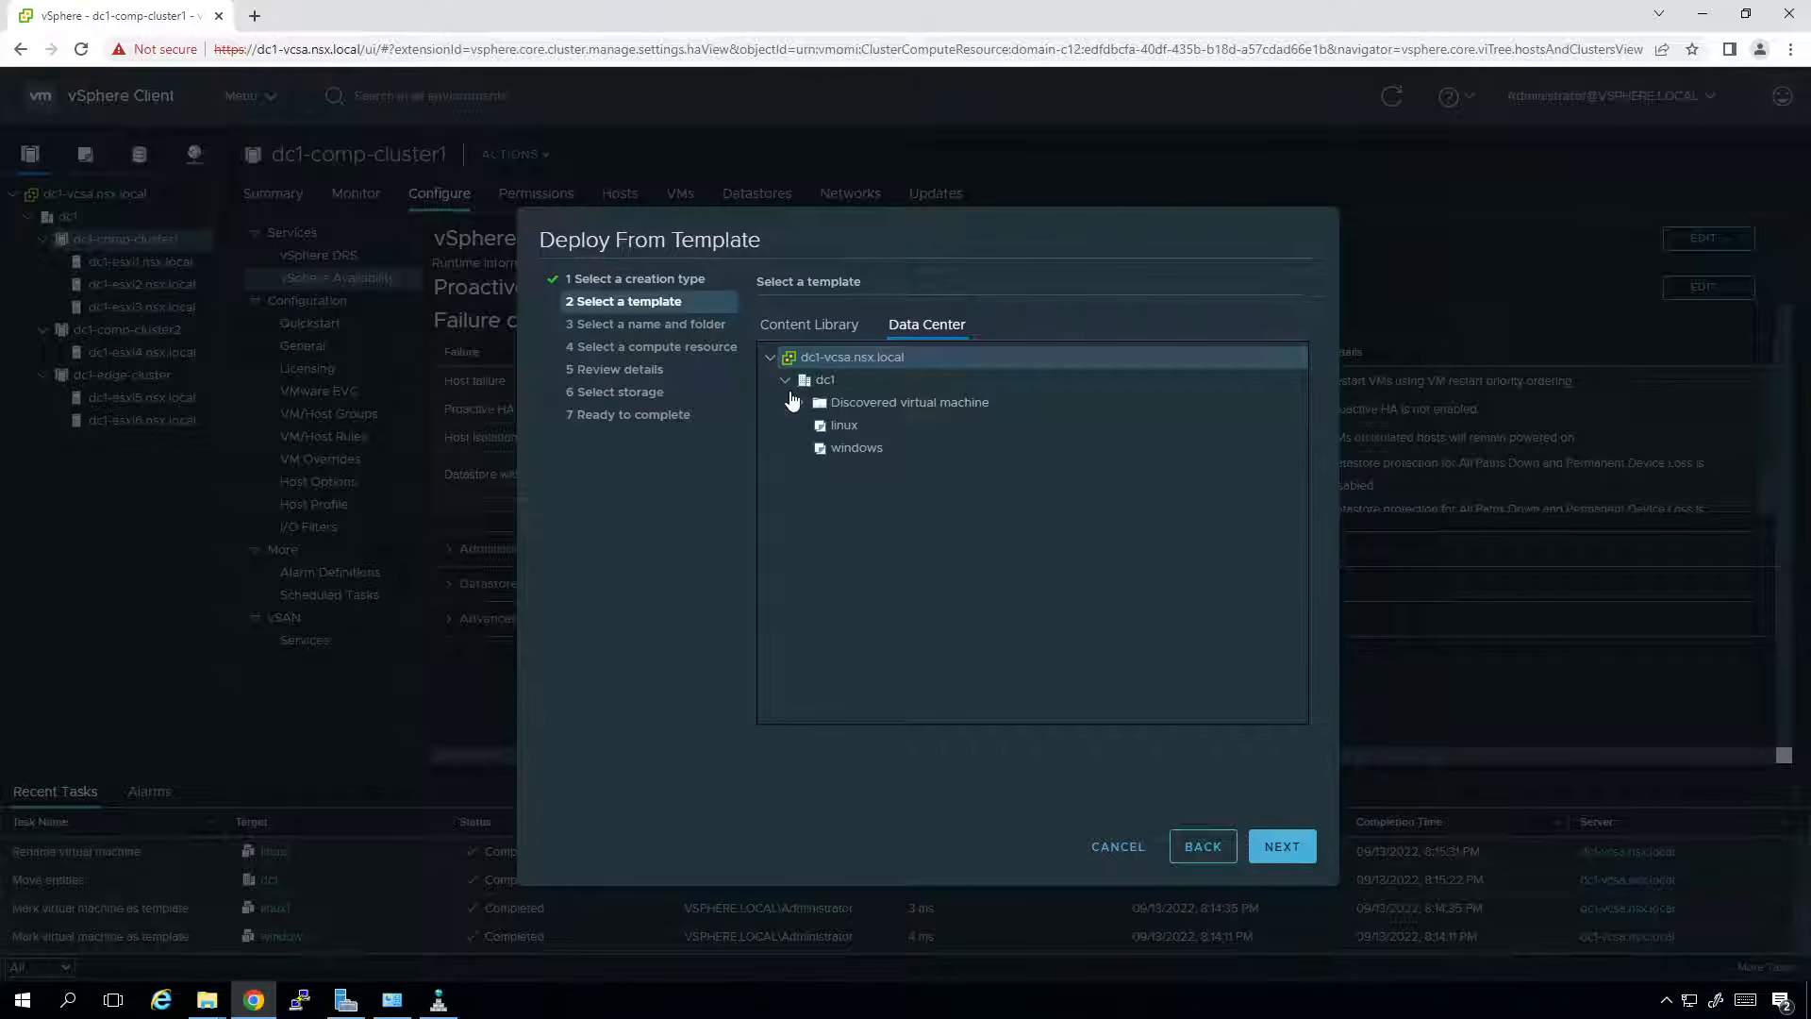
left_click(832, 429)
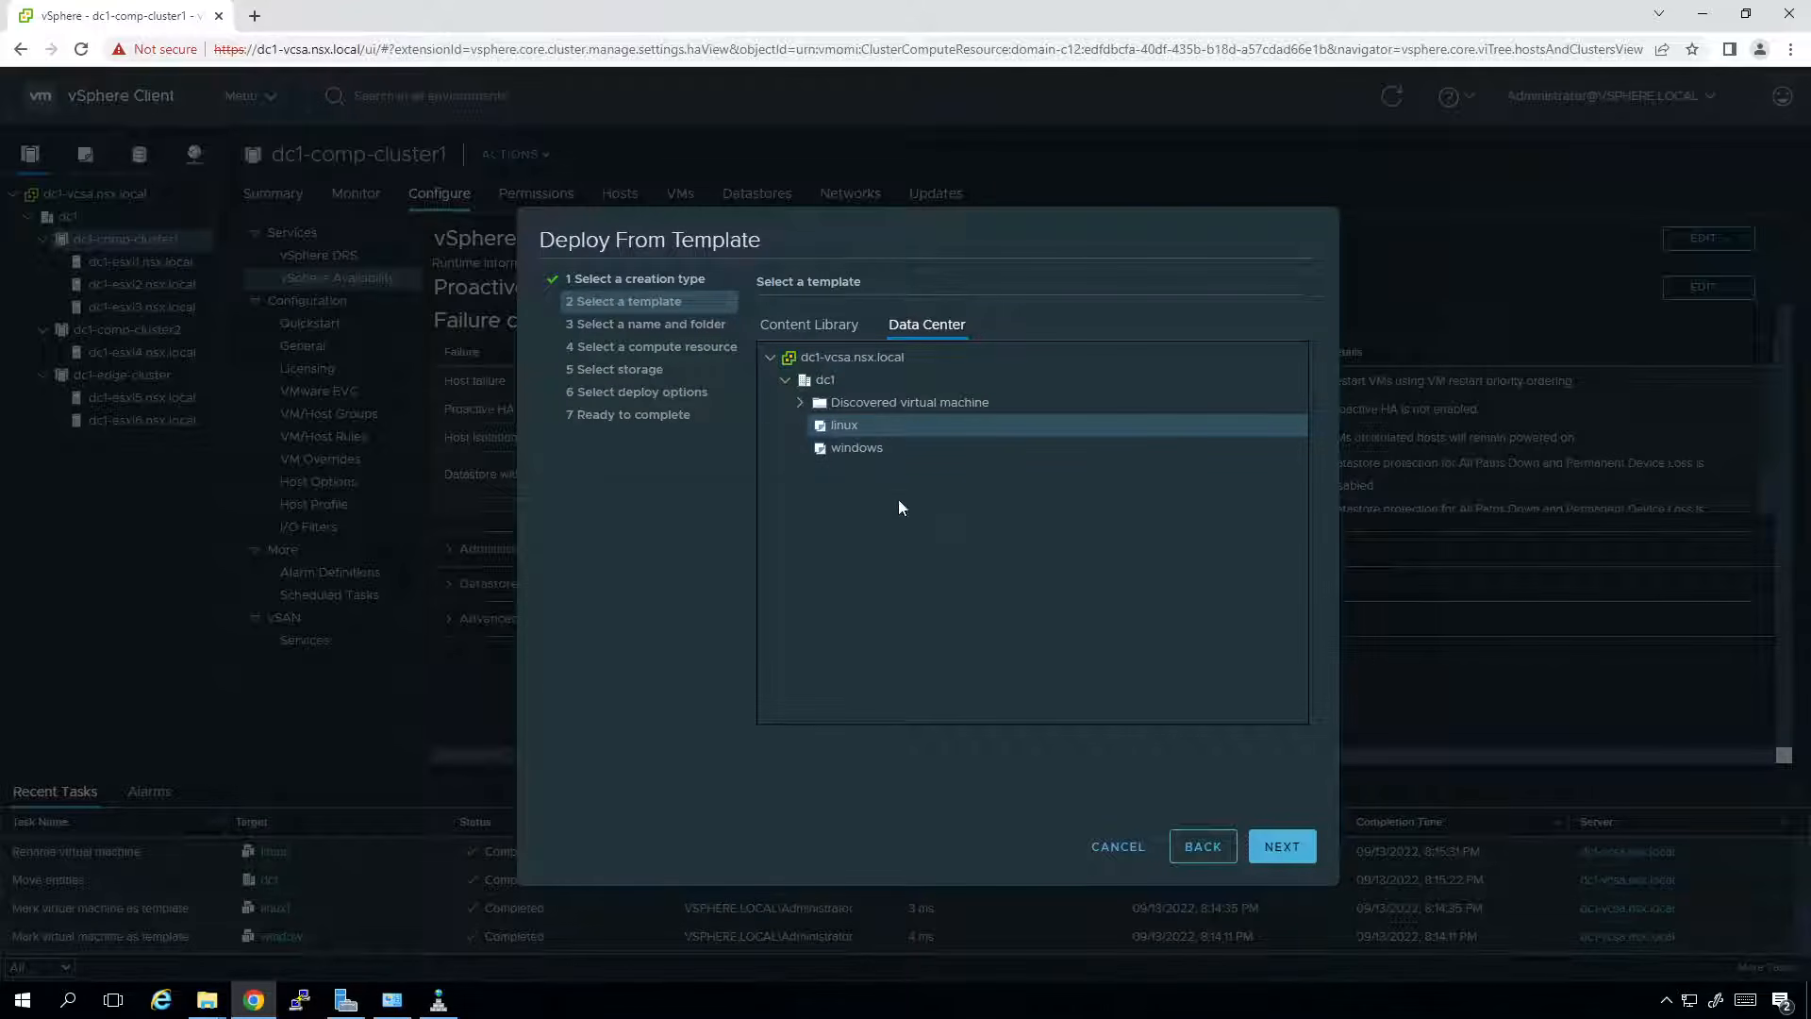
left_click(1281, 854)
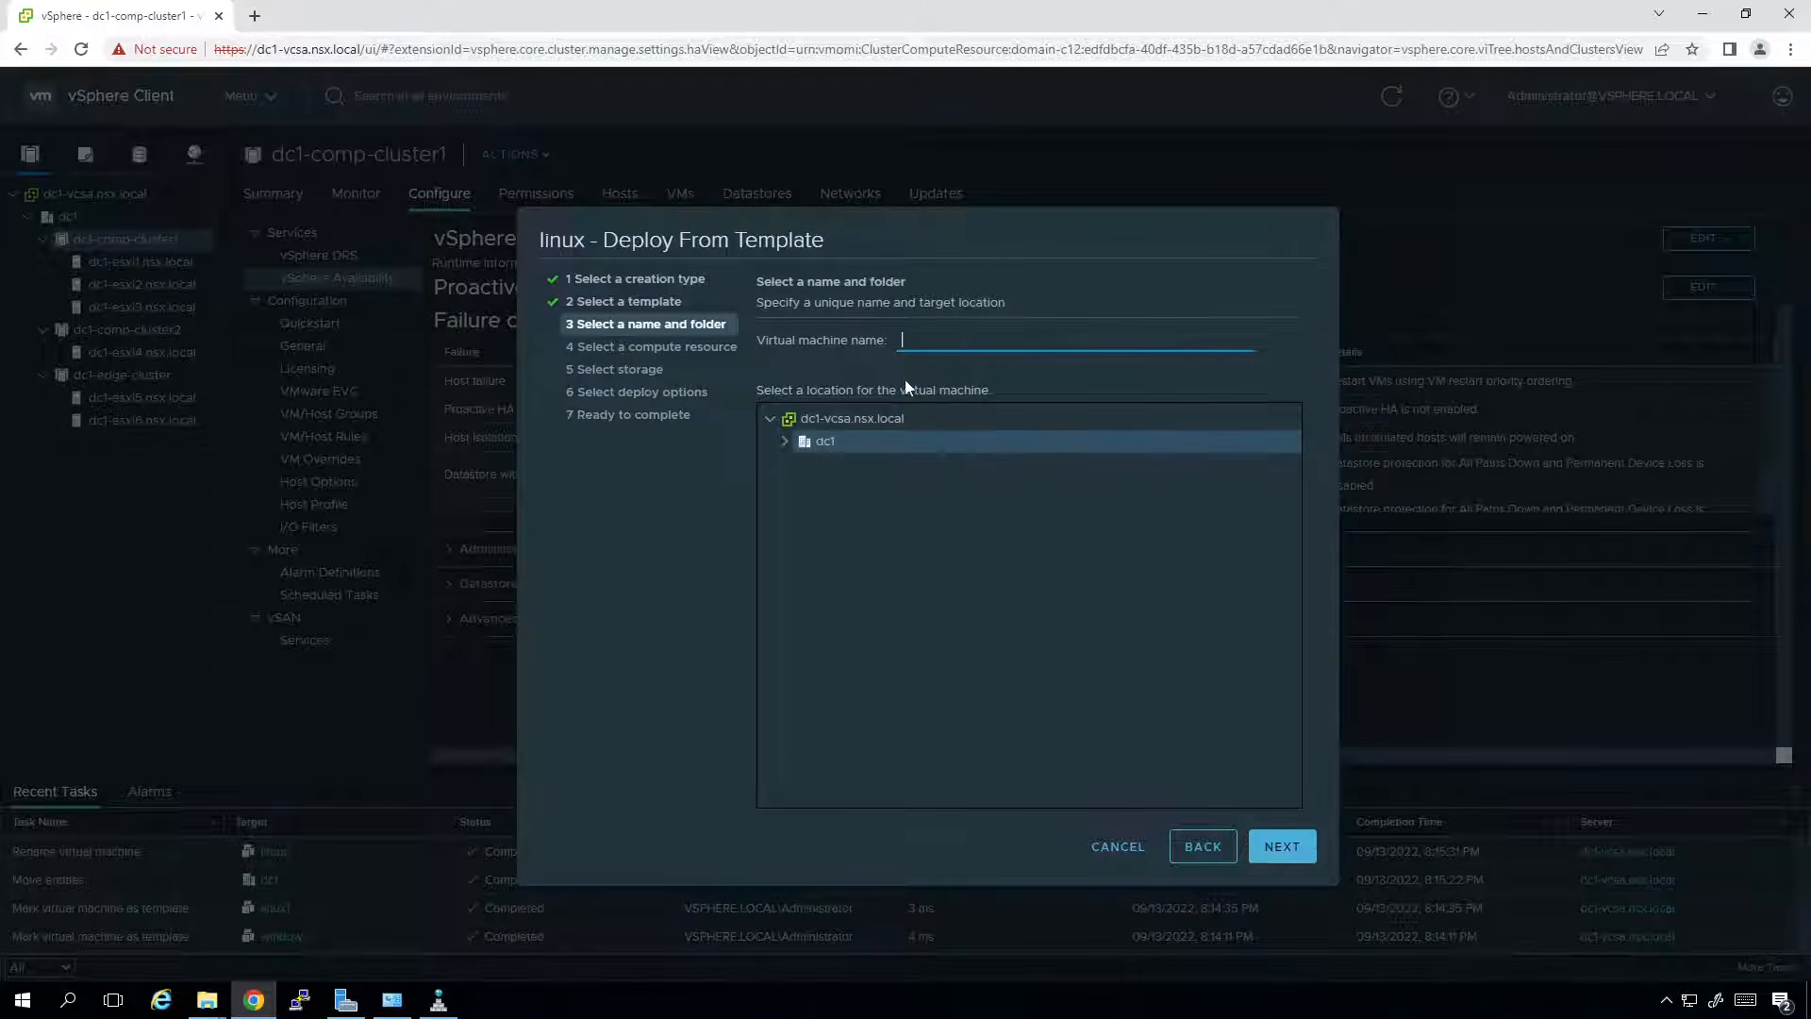
type("linux1")
left_click(1278, 843)
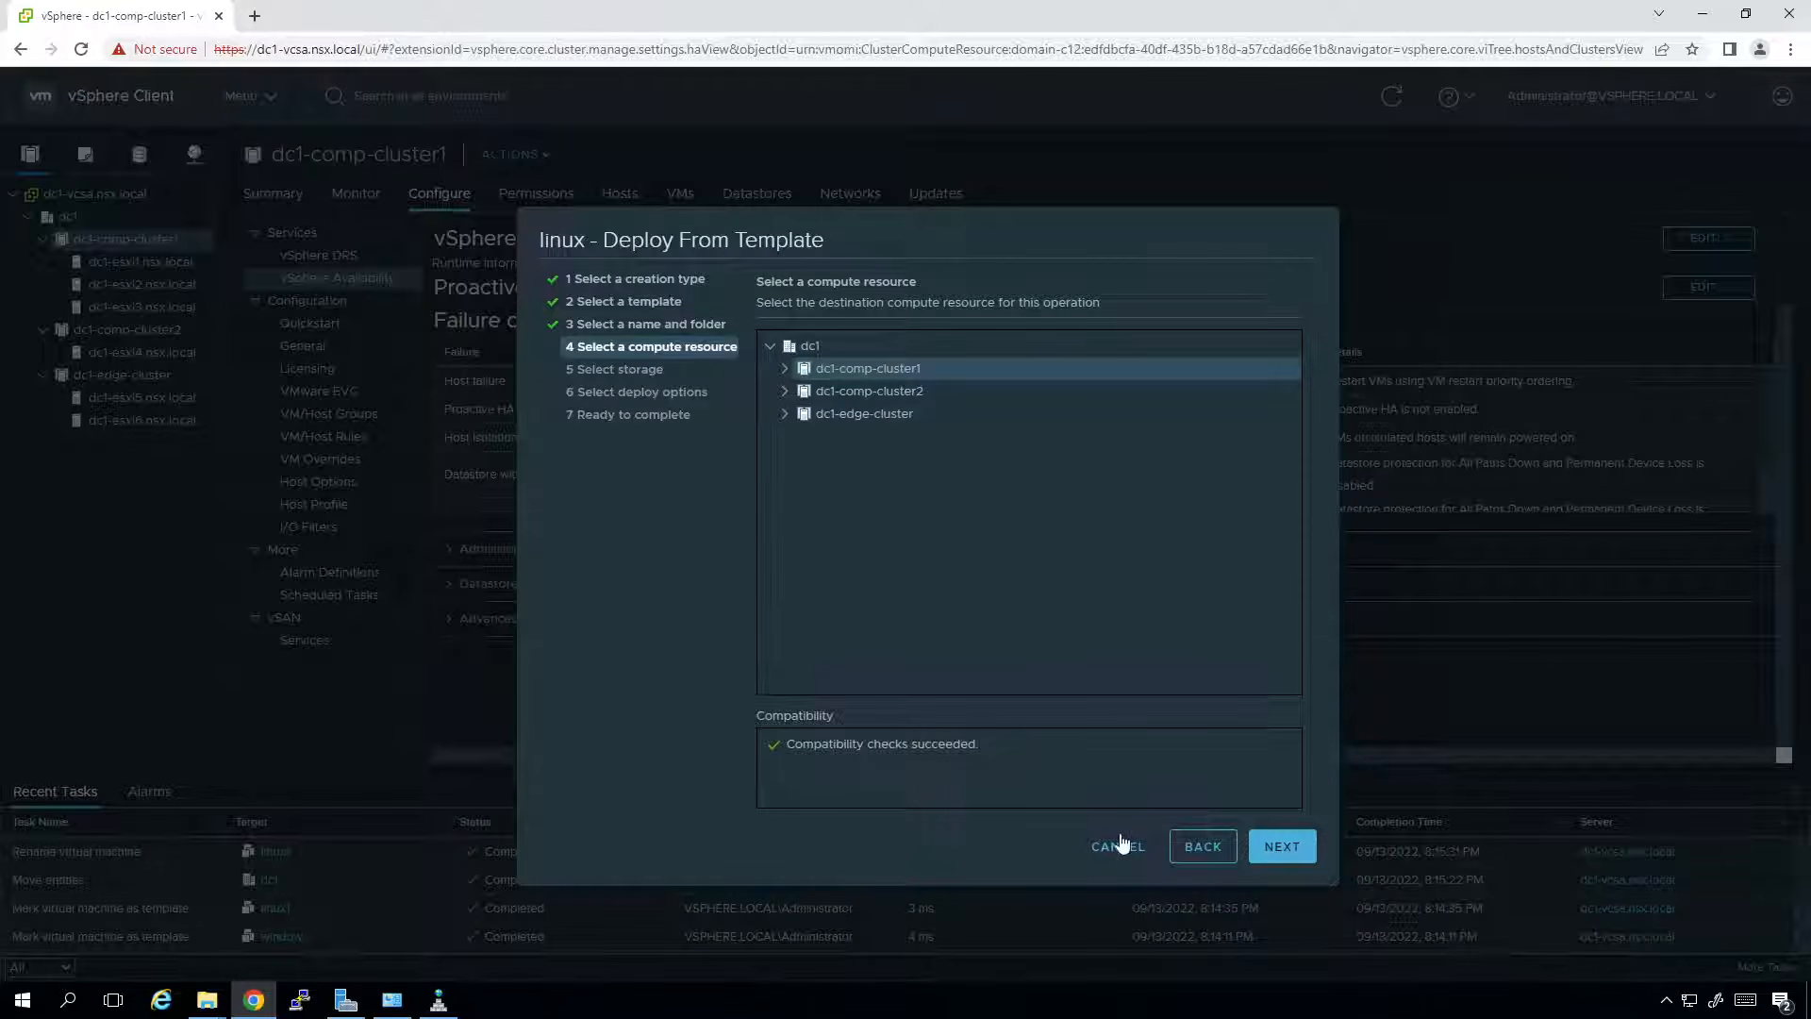
Keep dc1-comp-cluster1 as compute resource and store the VM on san1 with Thin Provision.
left_click(1262, 849)
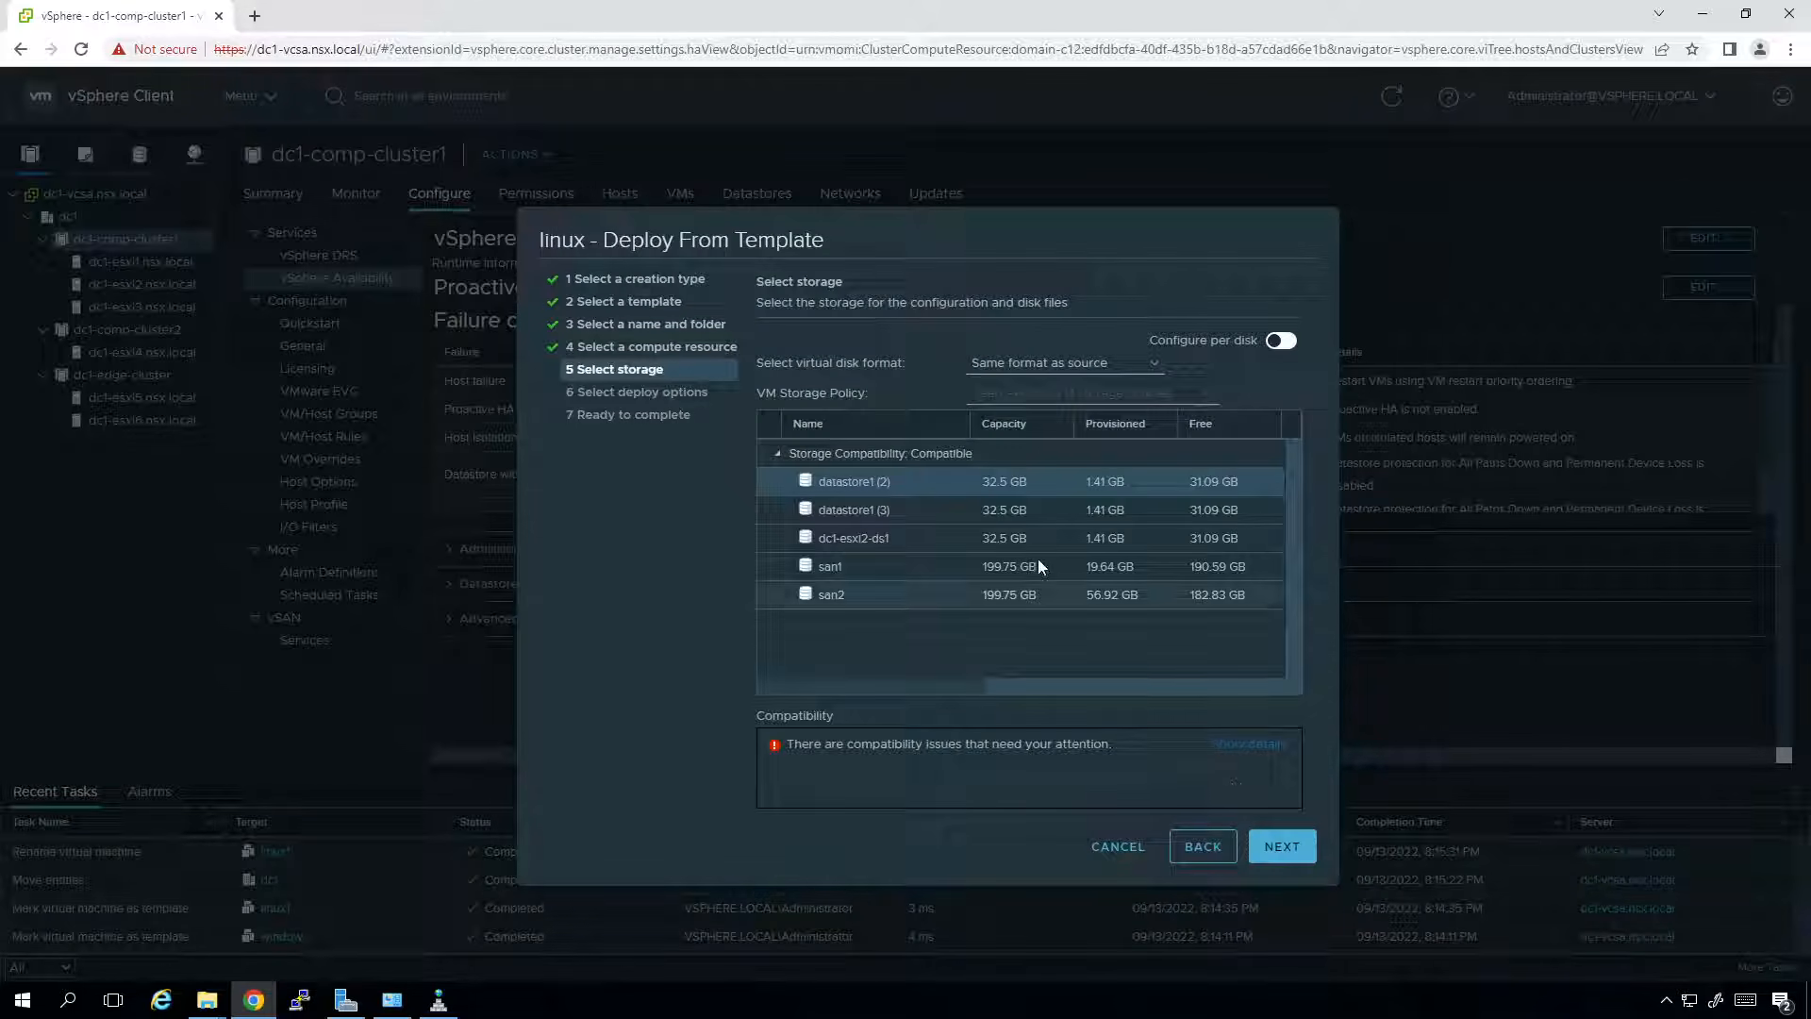
left_click(845, 575)
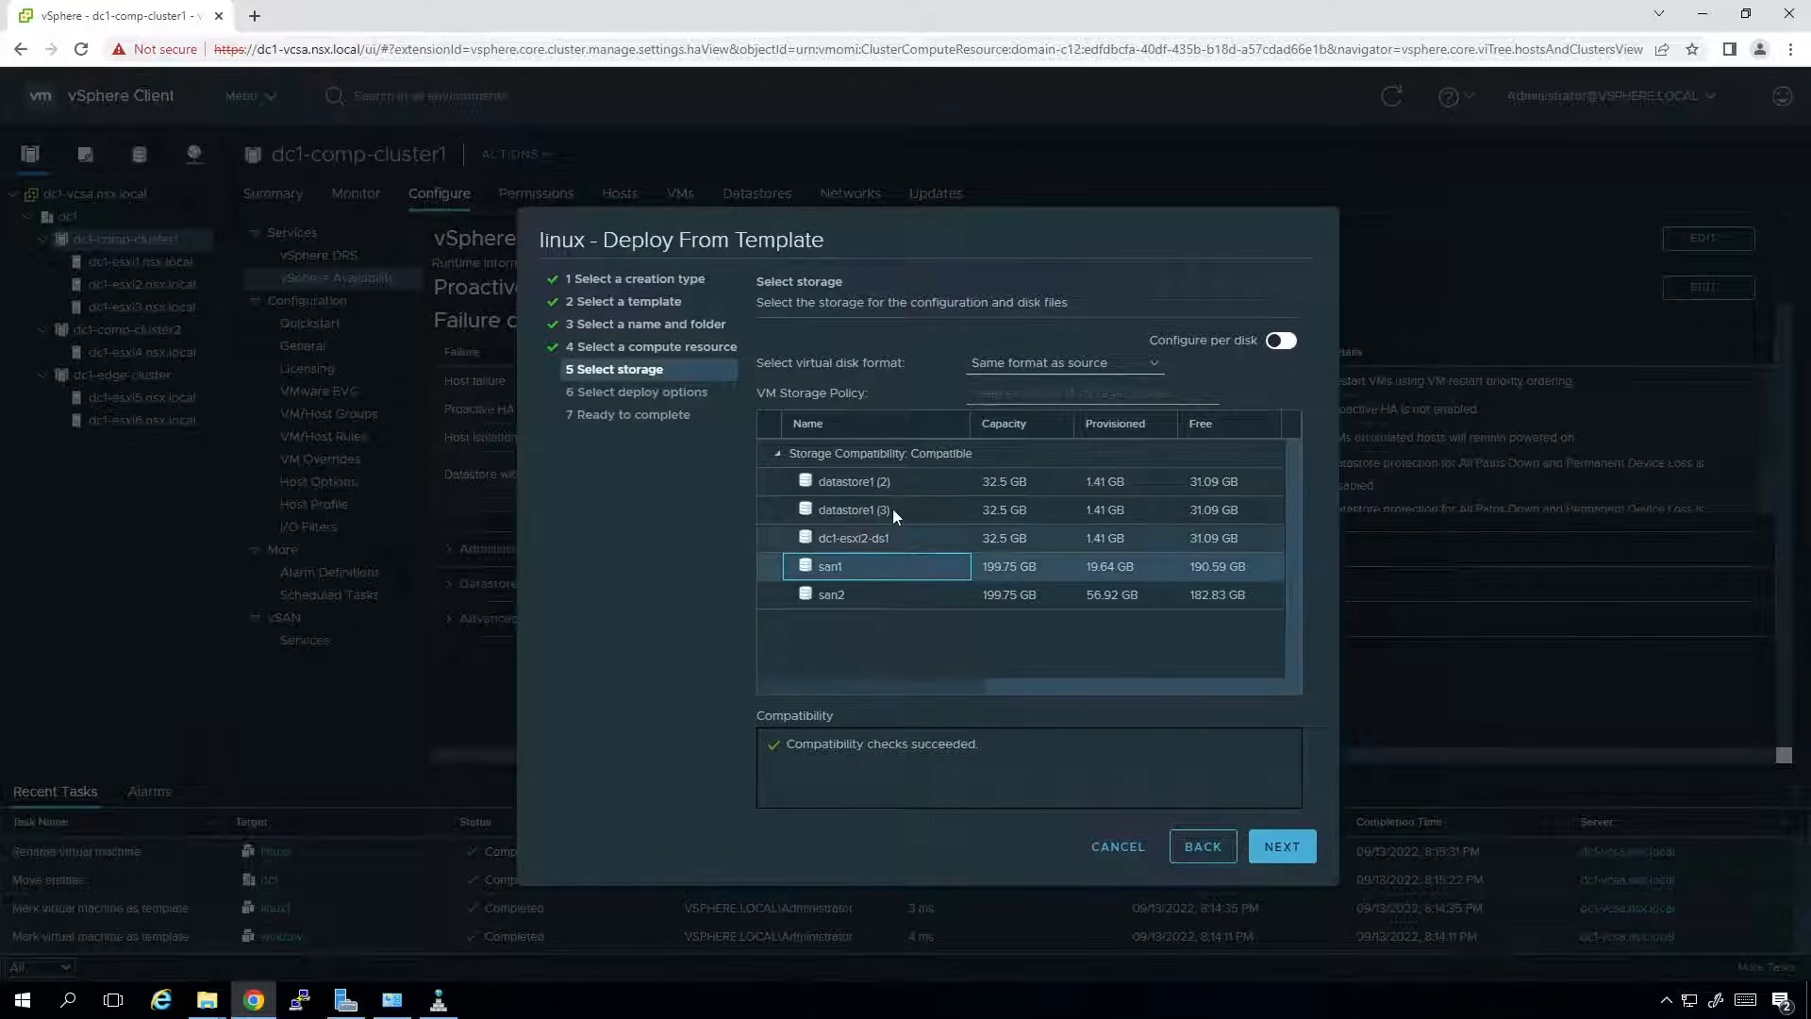
left_click(1035, 376)
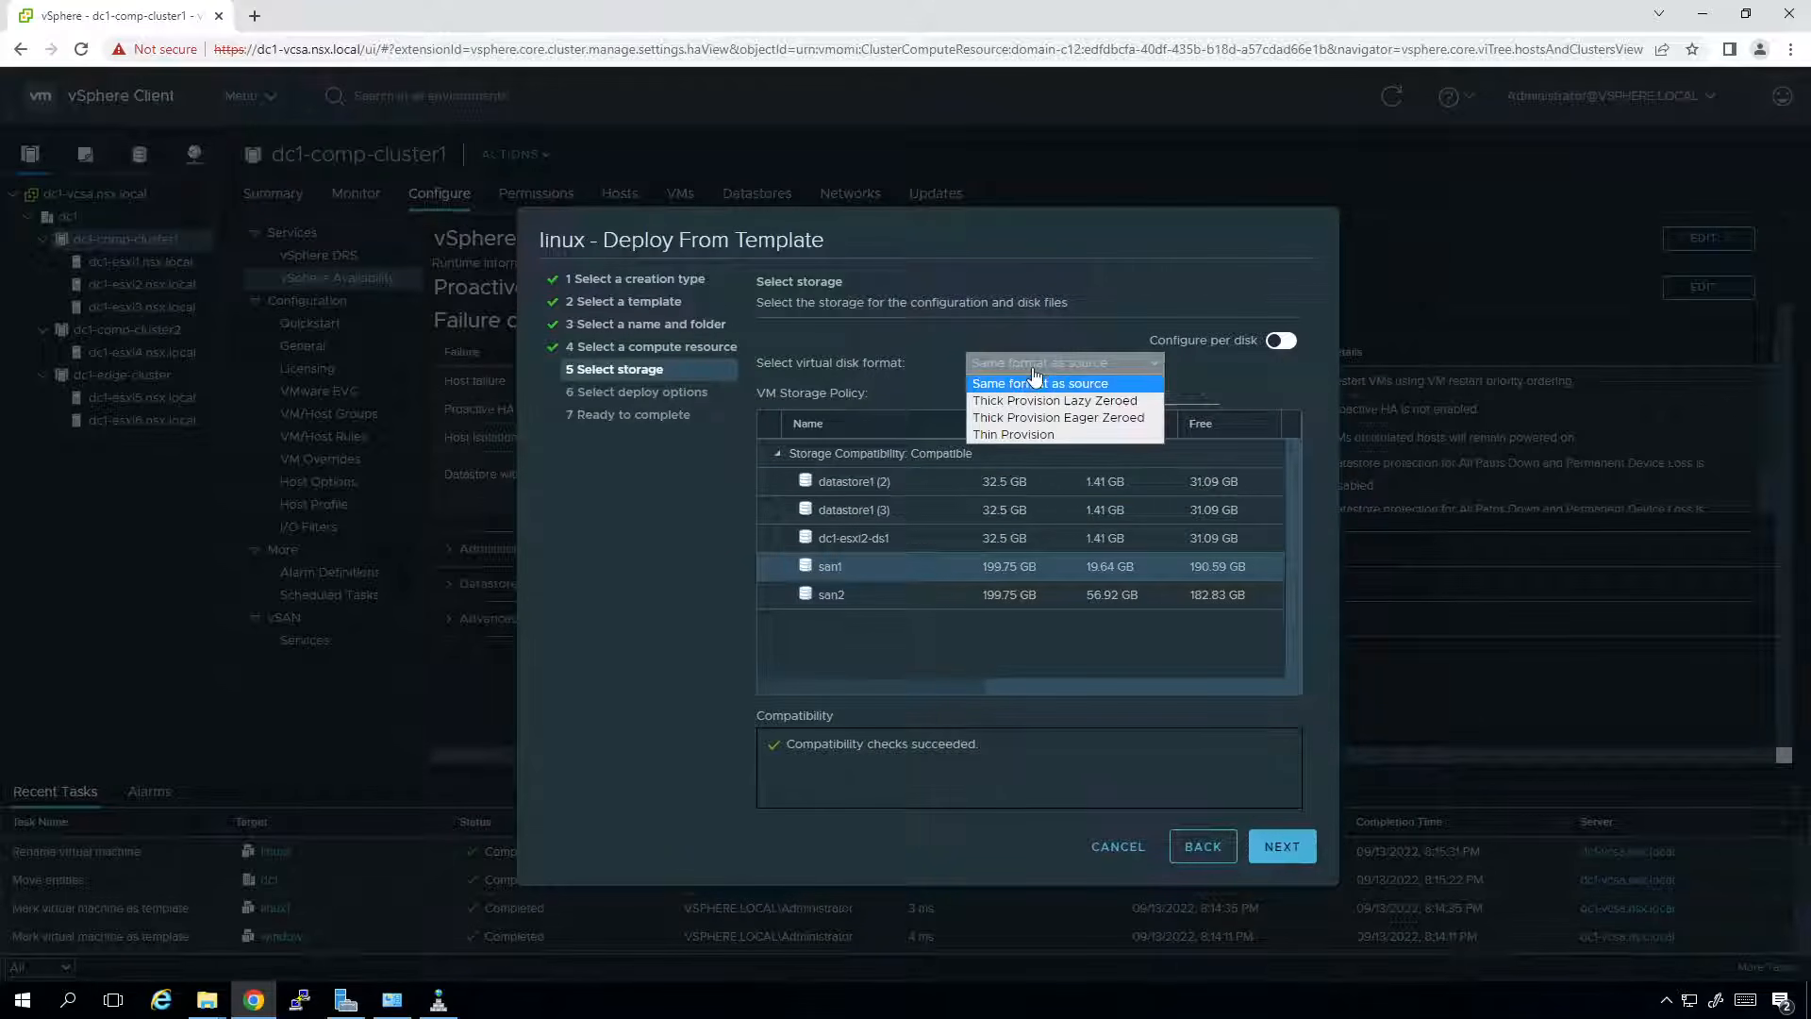
left_click(1031, 435)
left_click(1277, 848)
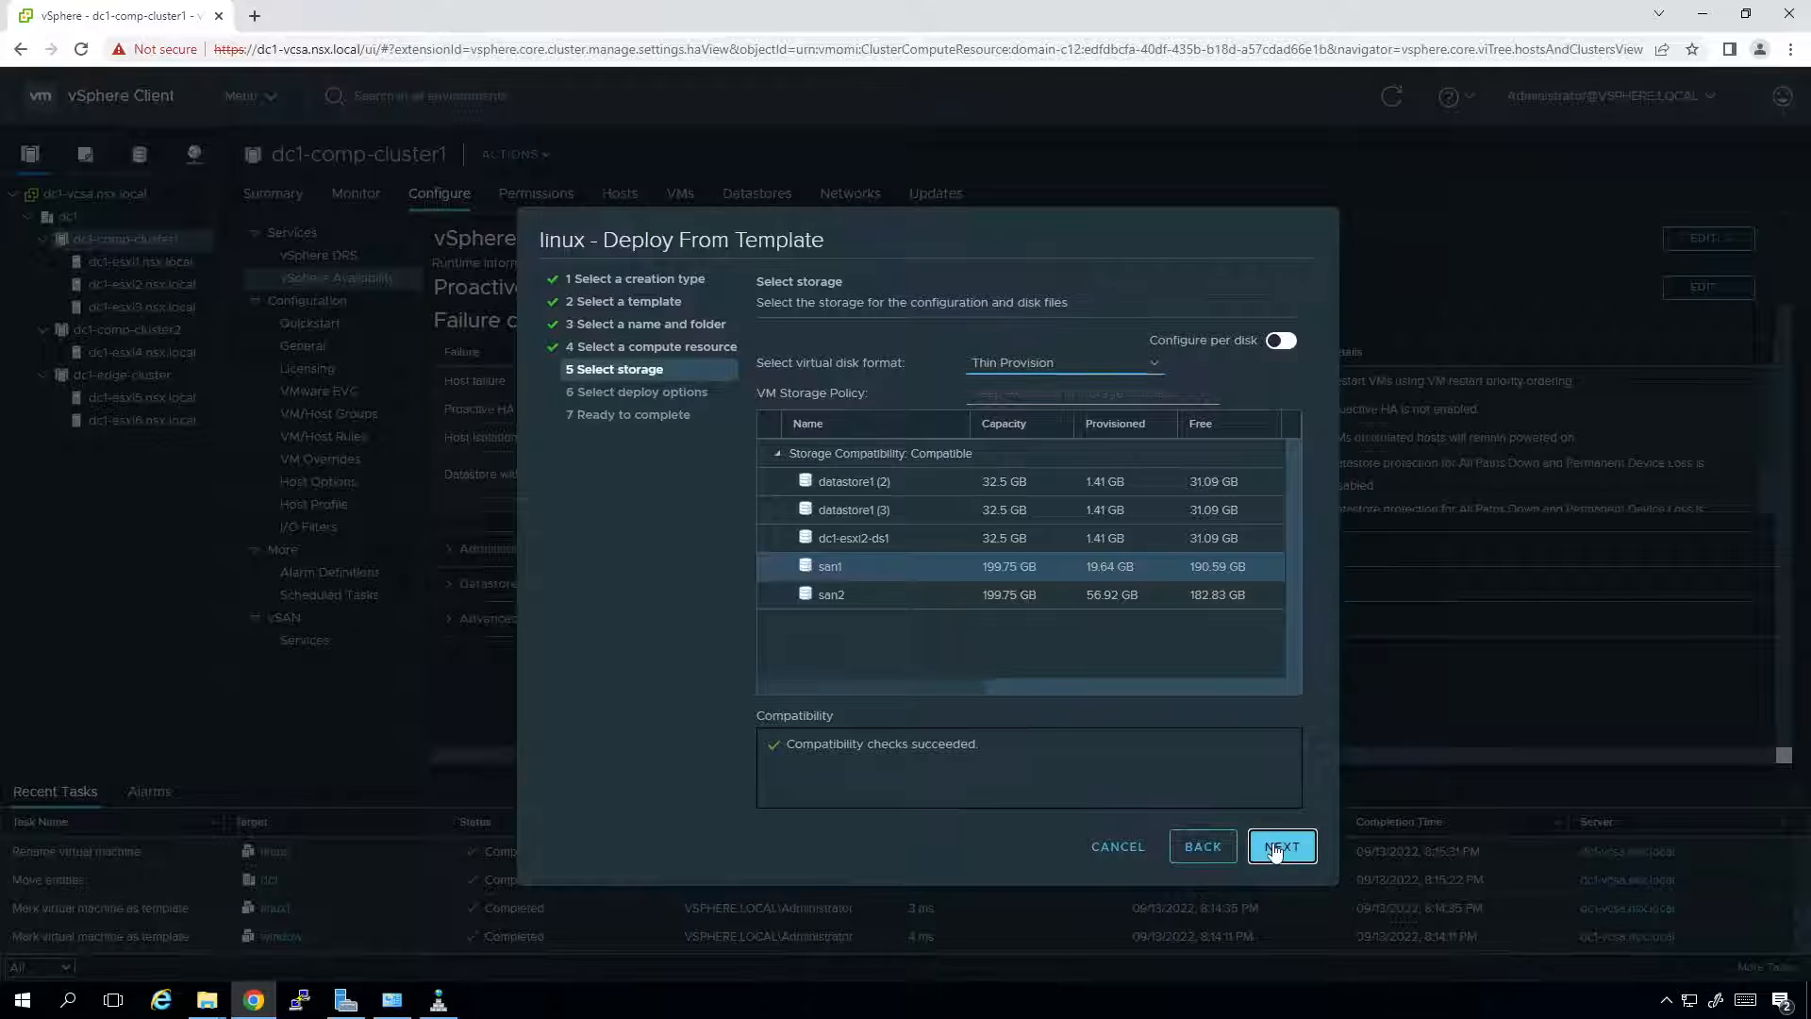
Enable hardware customization and power-on, set CD/DVD drive 1 to Client Device, and finish.
left_click(816, 387)
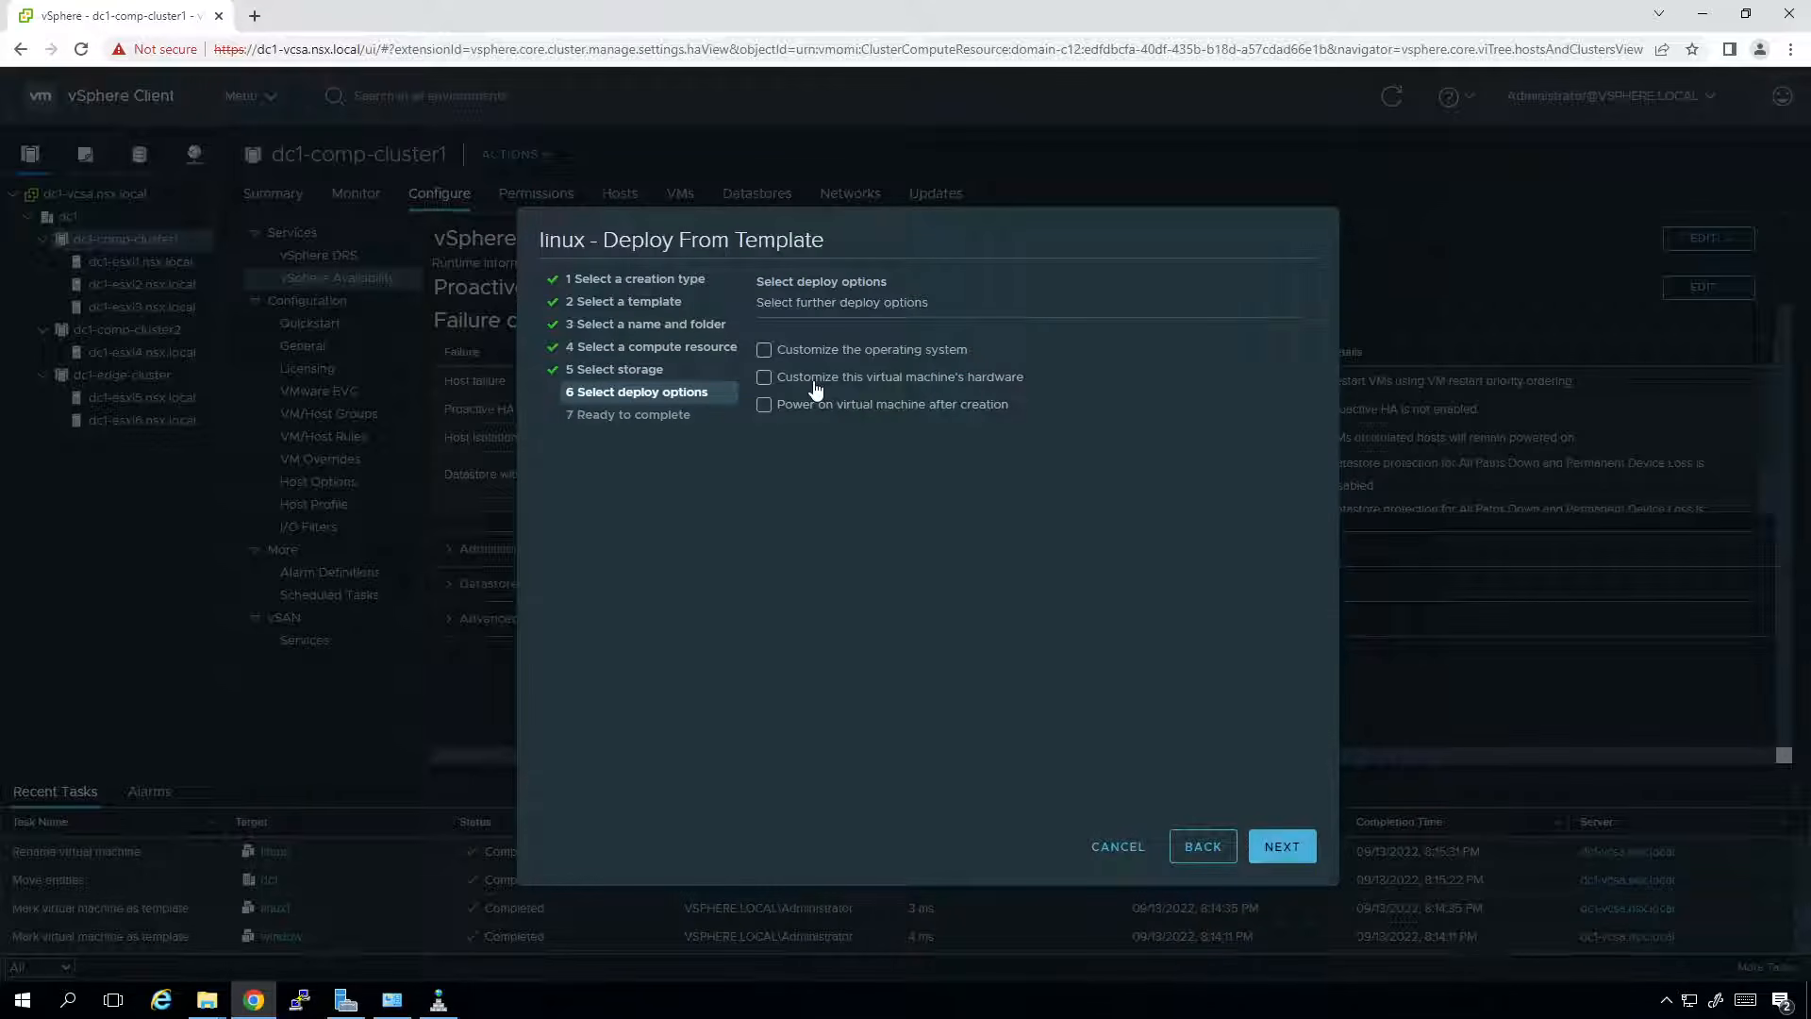
left_click(809, 405)
left_click(1295, 846)
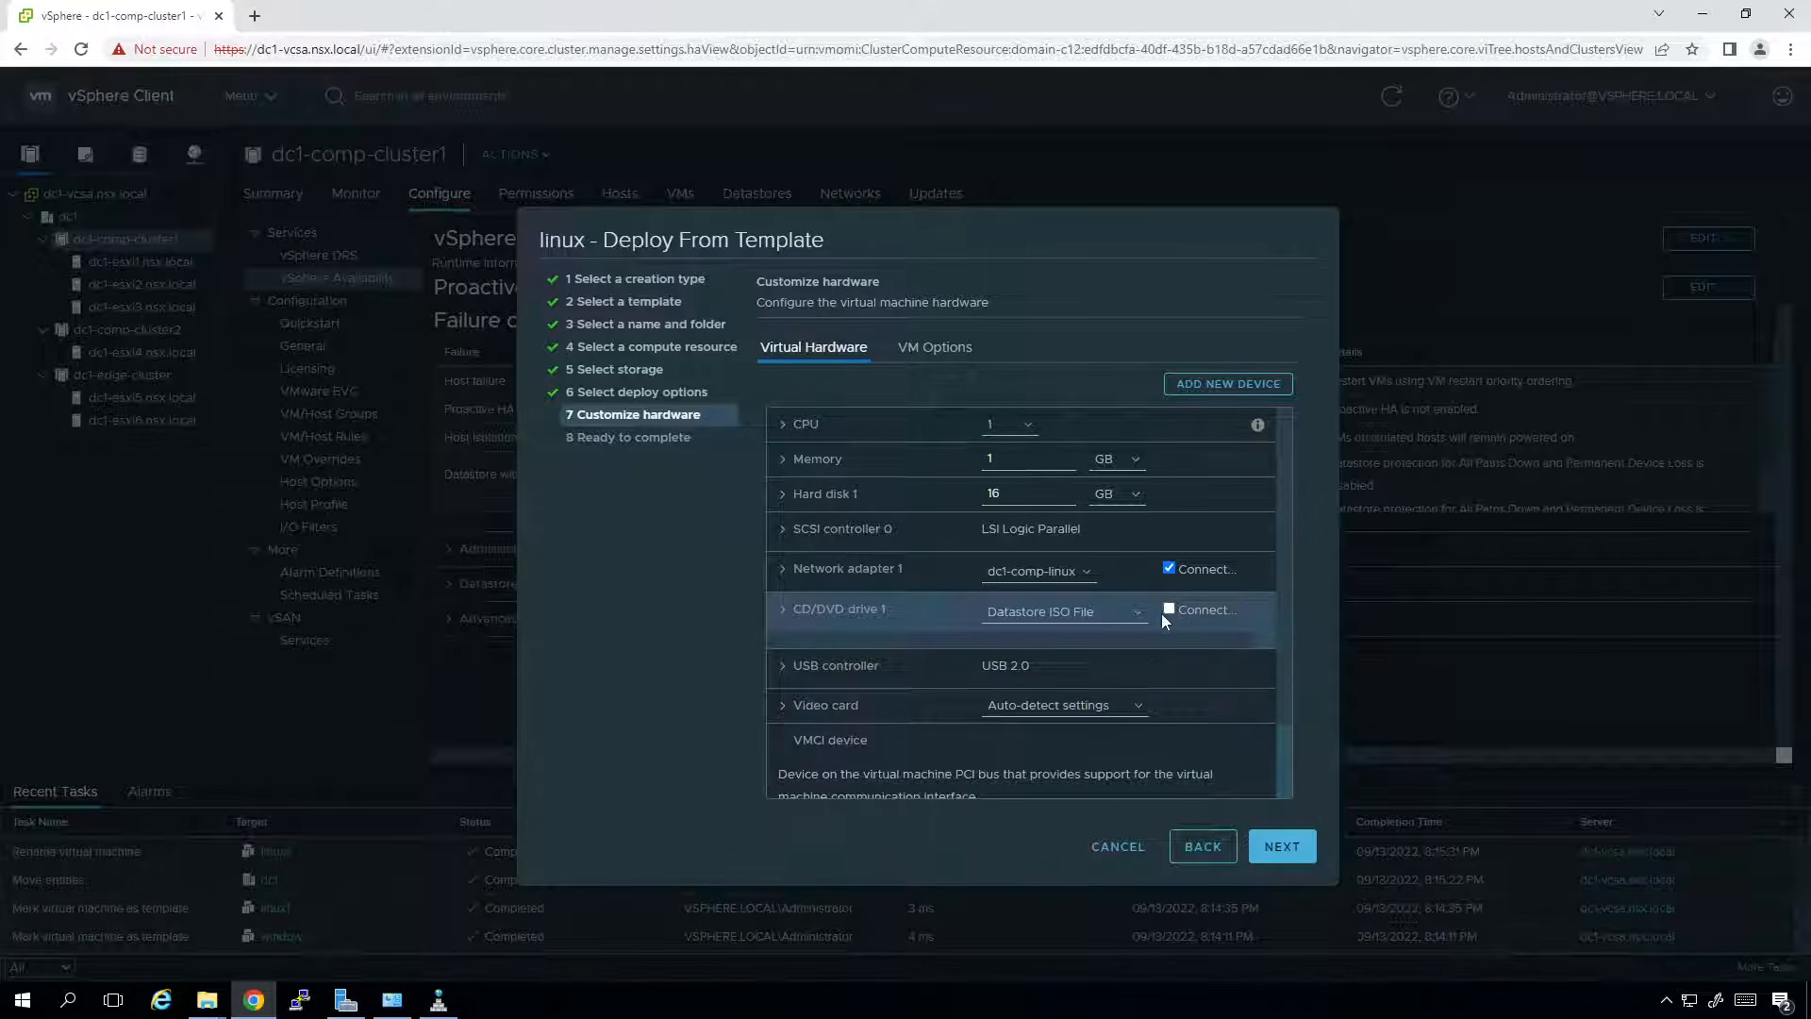
left_click(1132, 611)
left_click(1115, 640)
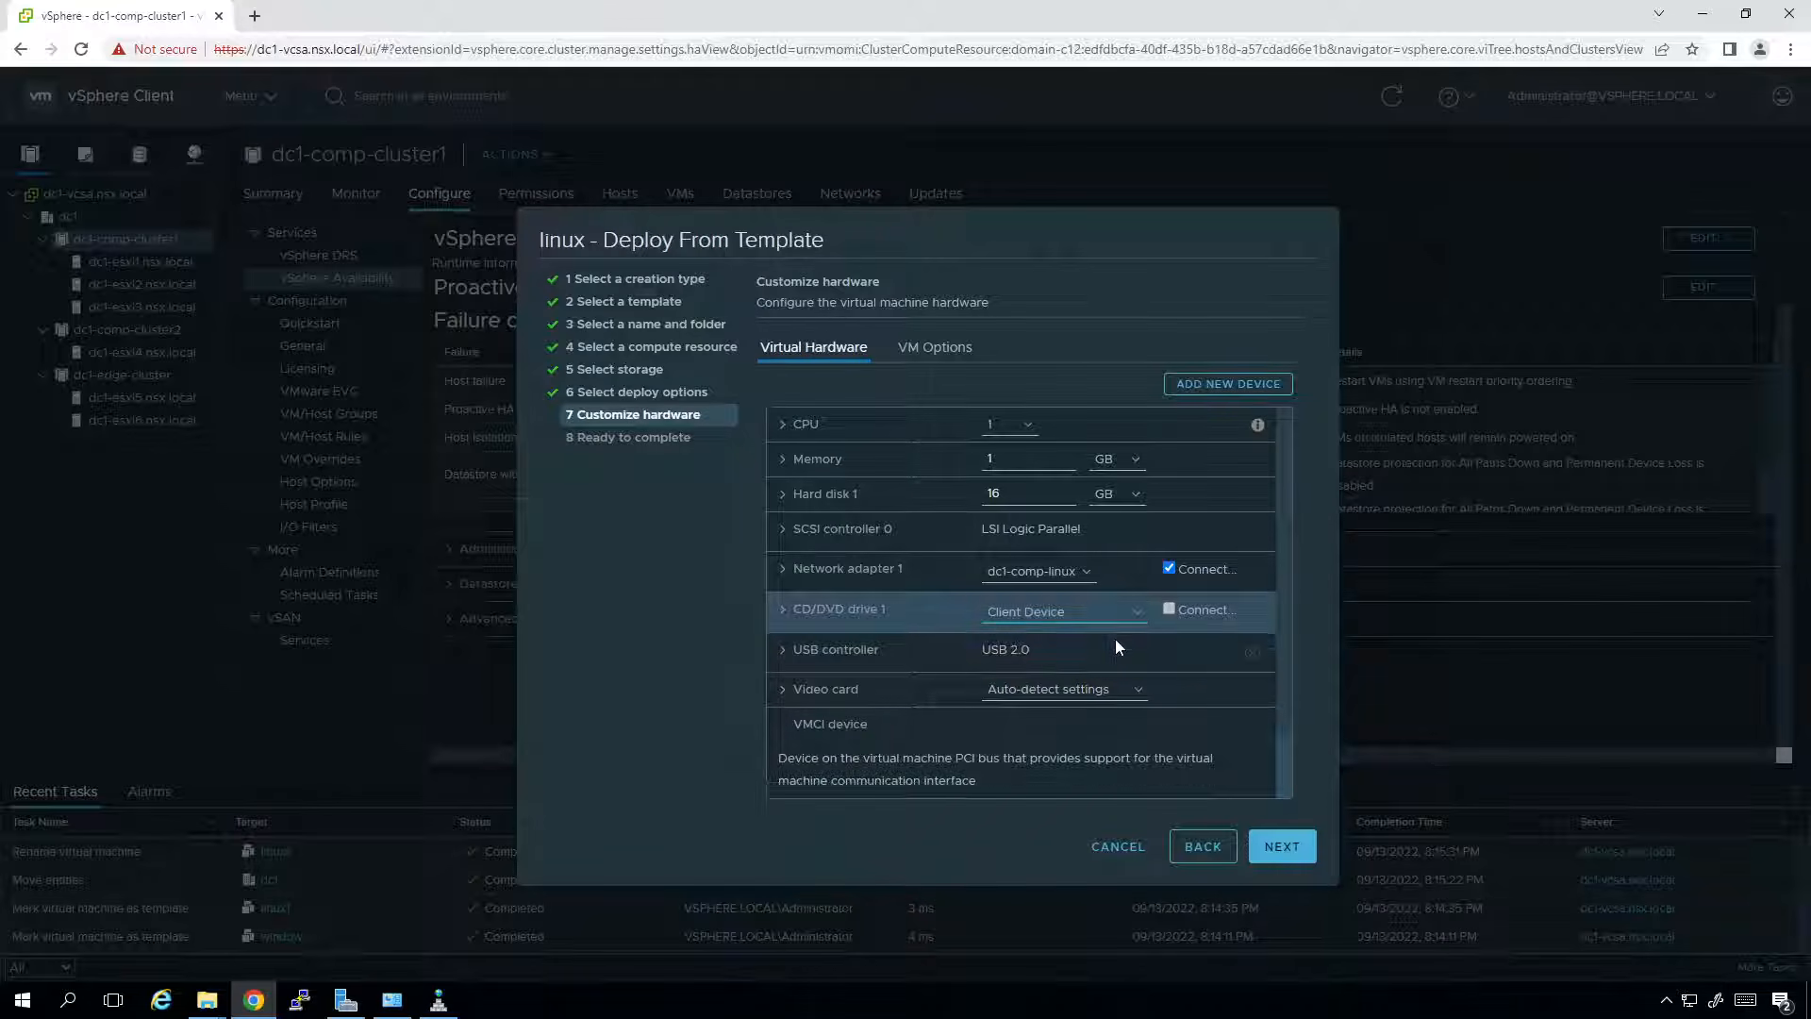
left_click(1264, 852)
left_click(1262, 849)
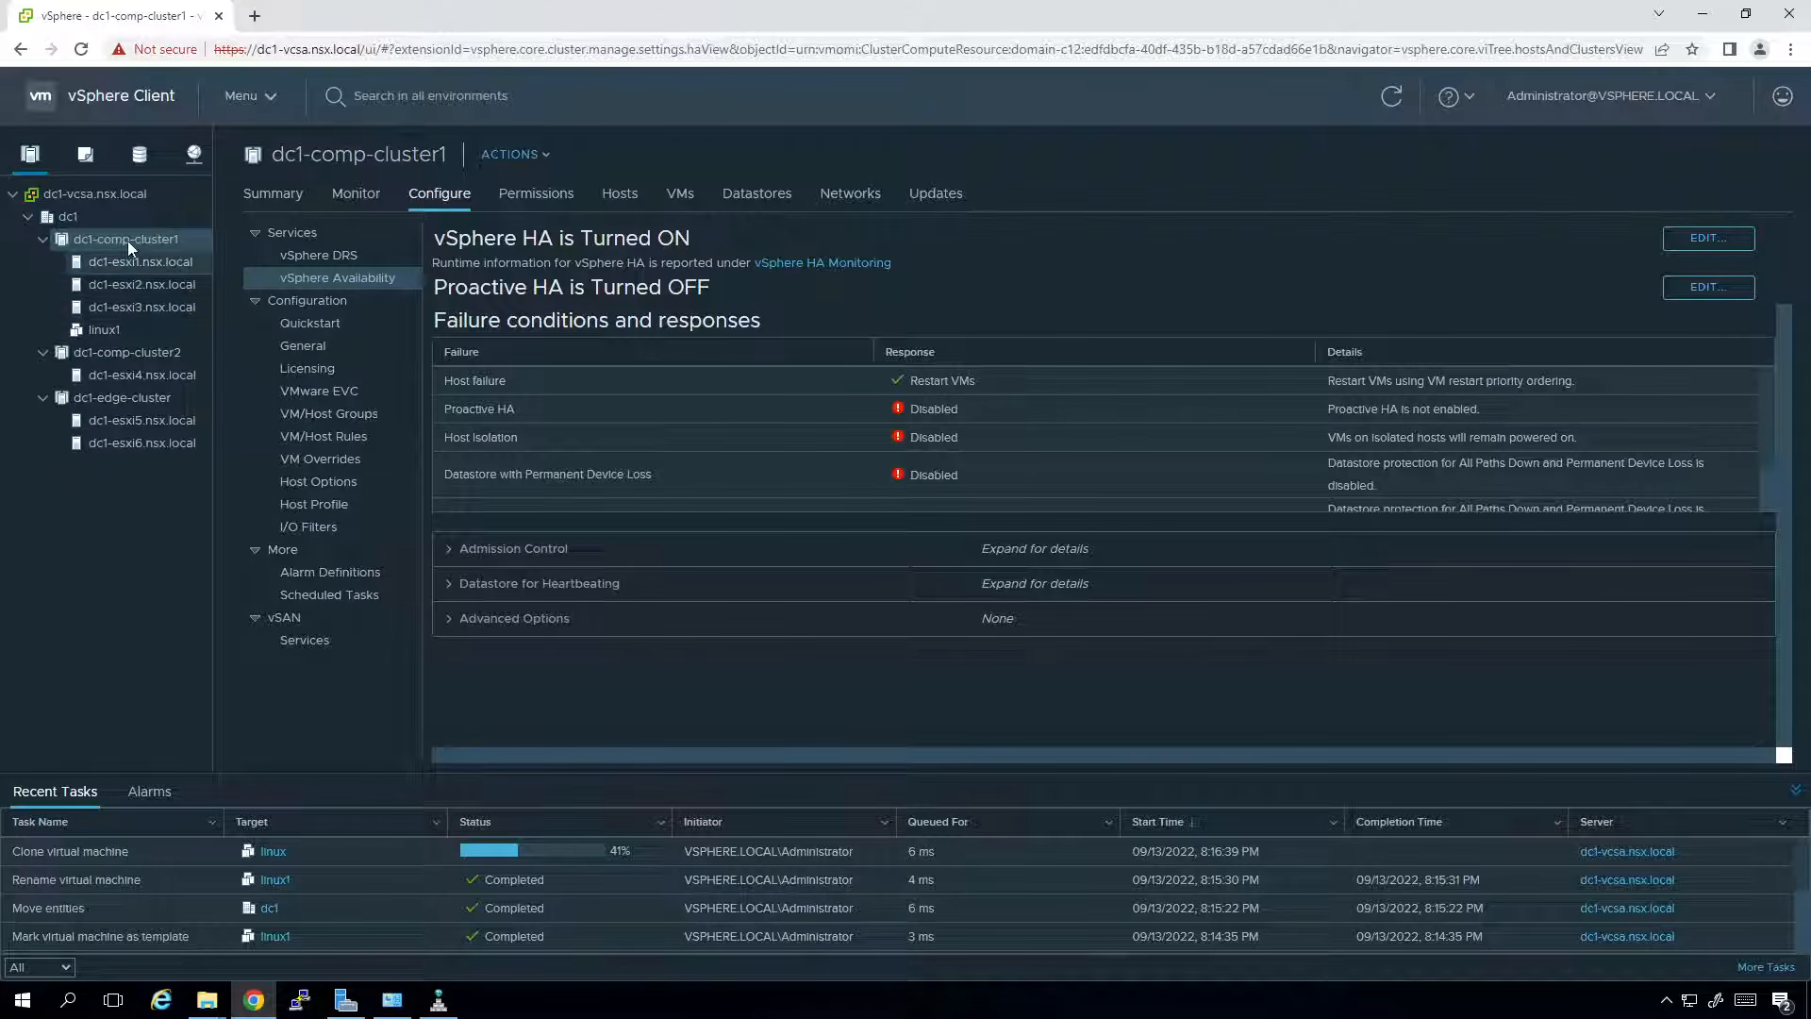
Select linux1 under dc1-comp-cluster1 to view its Summary while the clone is still running.
left_click(120, 326)
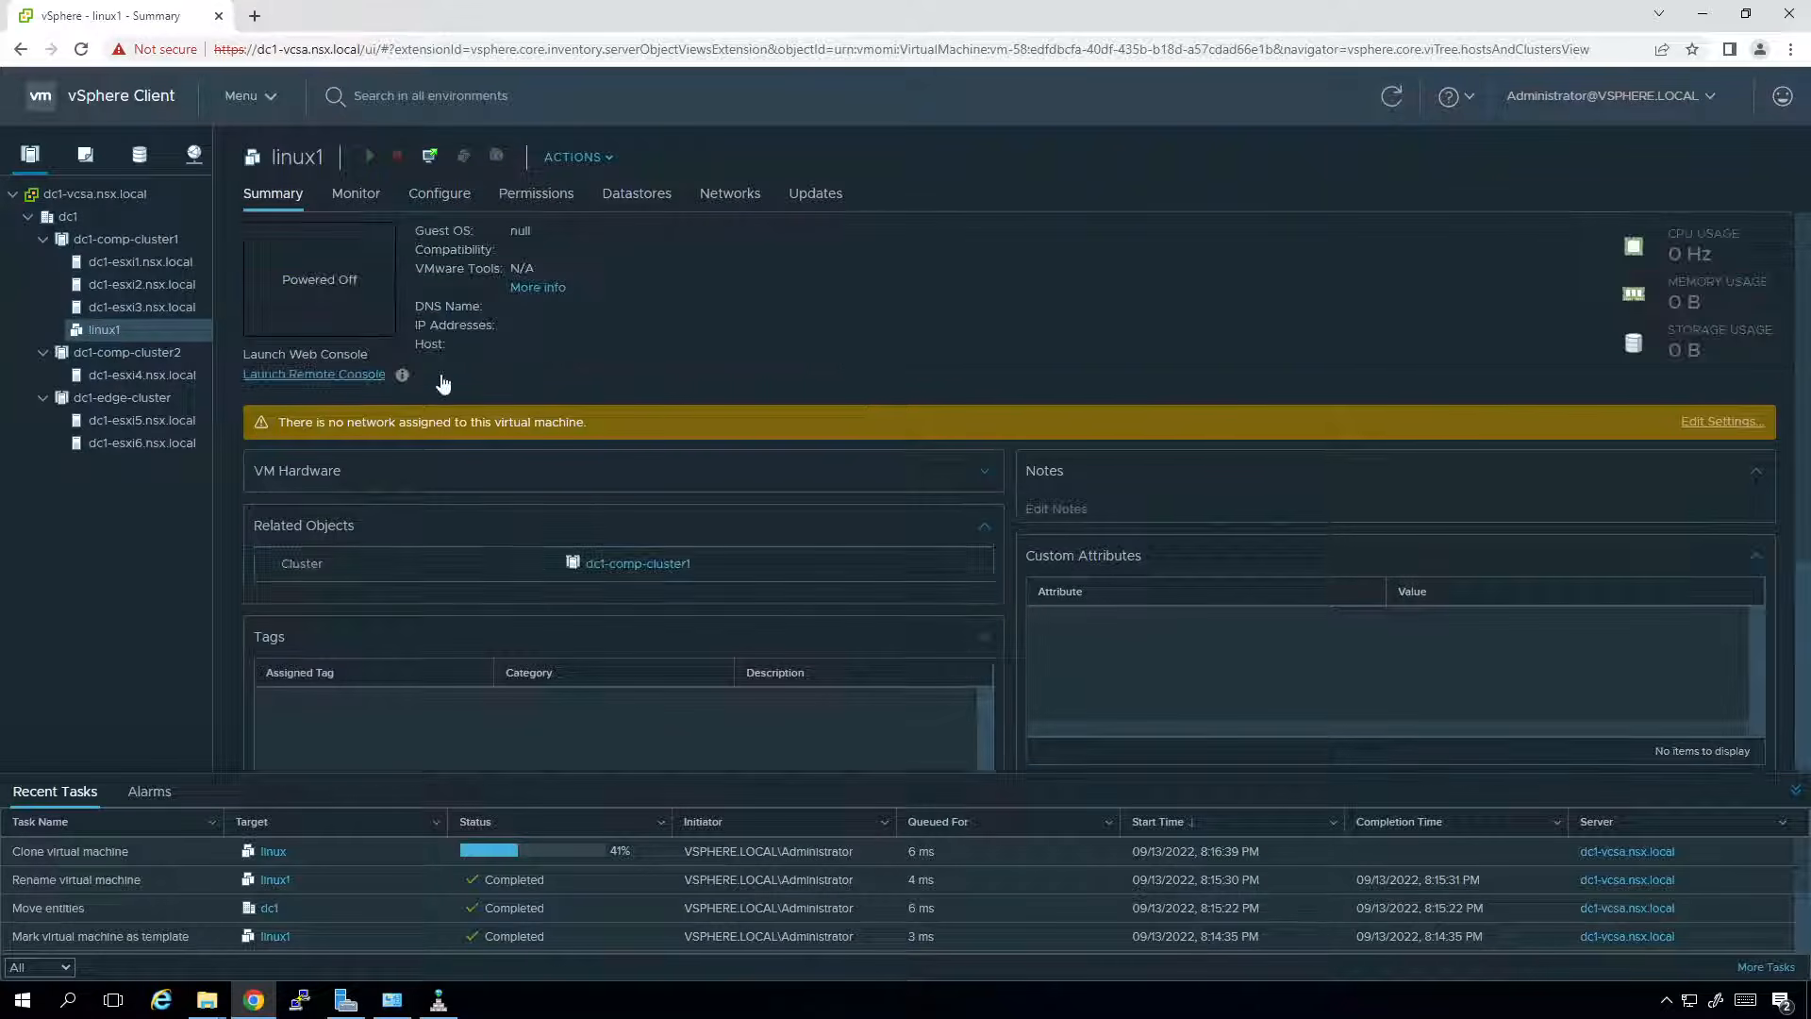